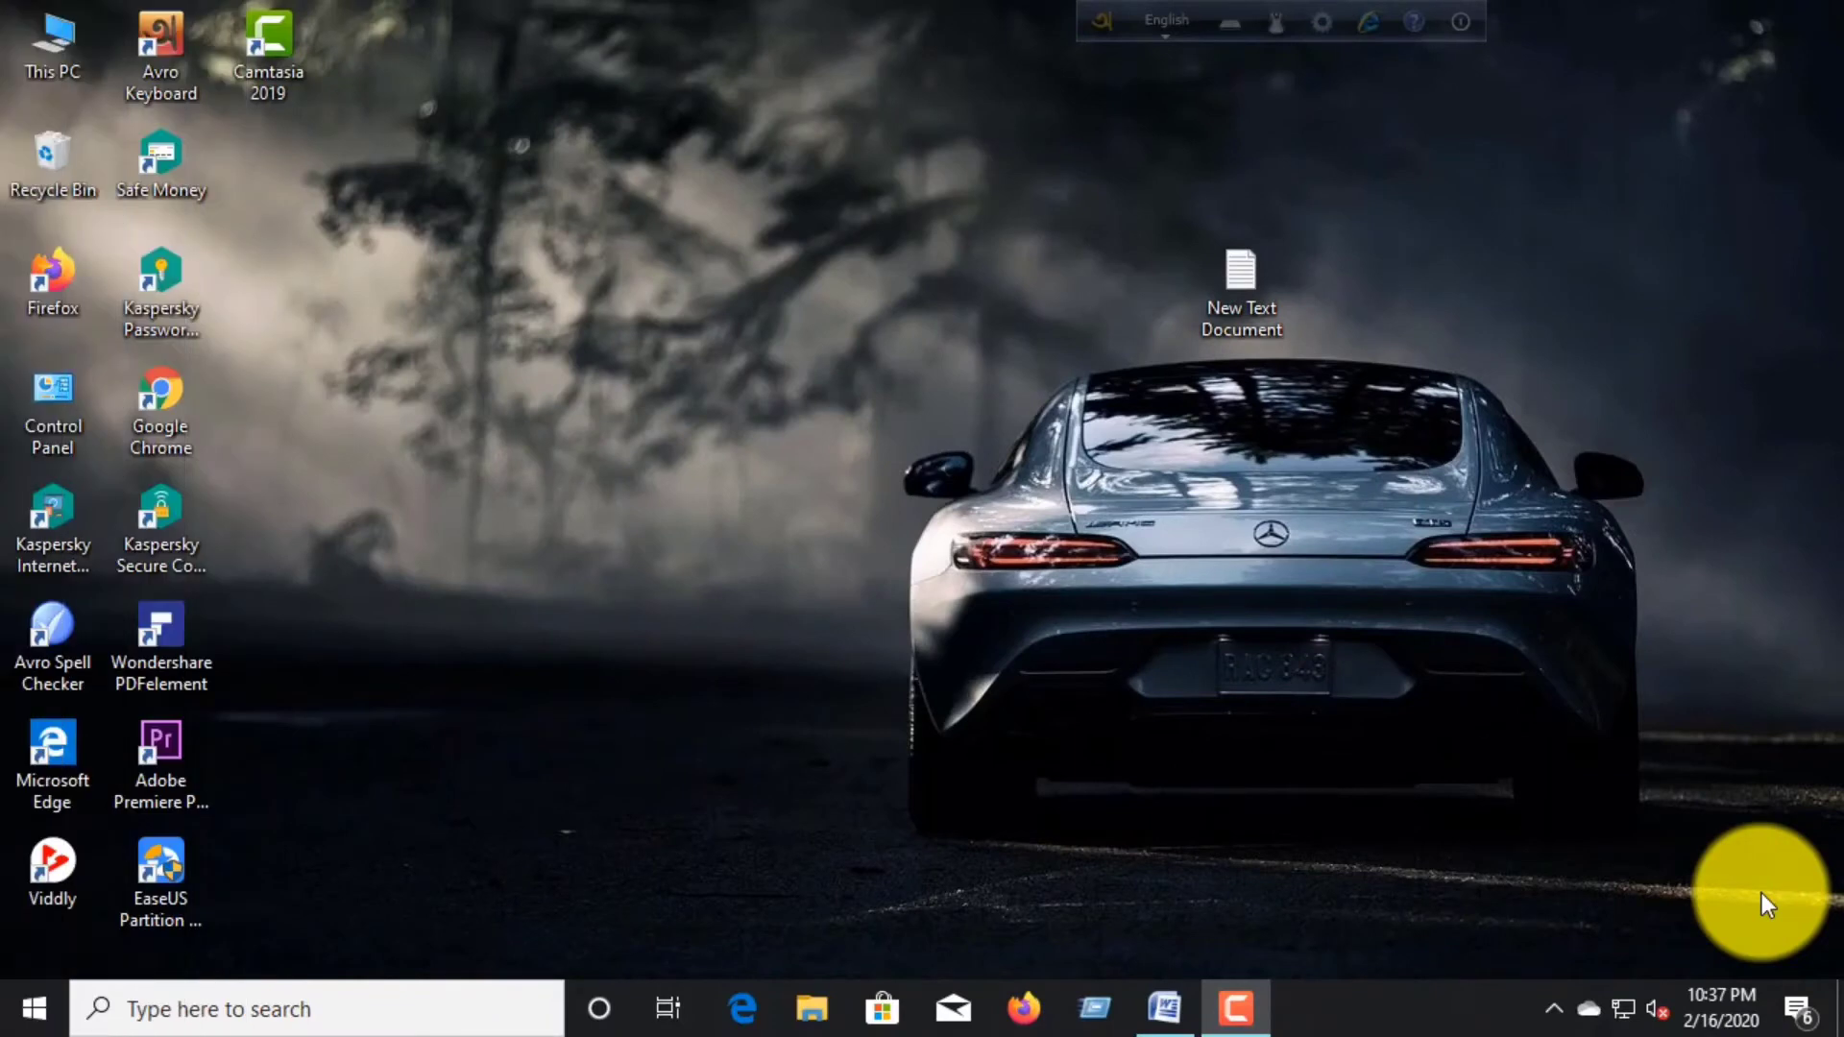
# Step: Bring up blank Document1 from the Word taskbar button, view its jump list, and dismiss it
pyautogui.click(1162, 1008)
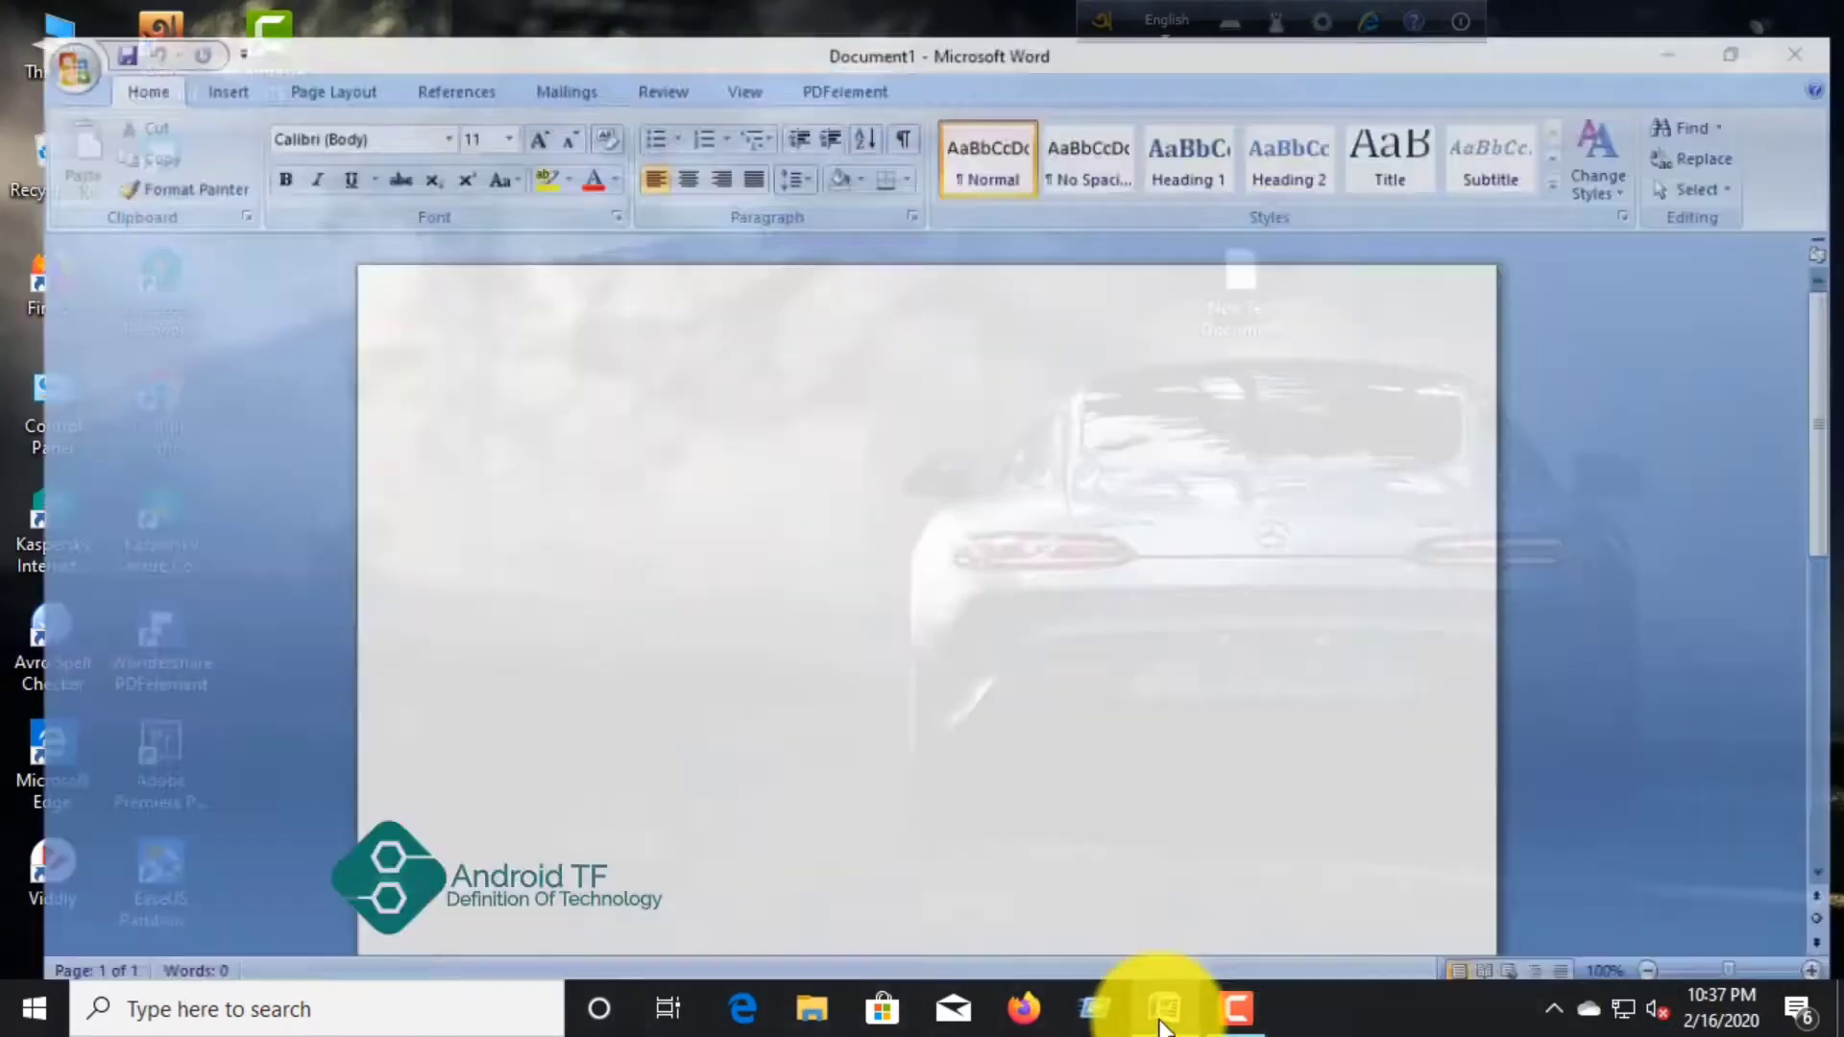
pyautogui.rightClick(1163, 1024)
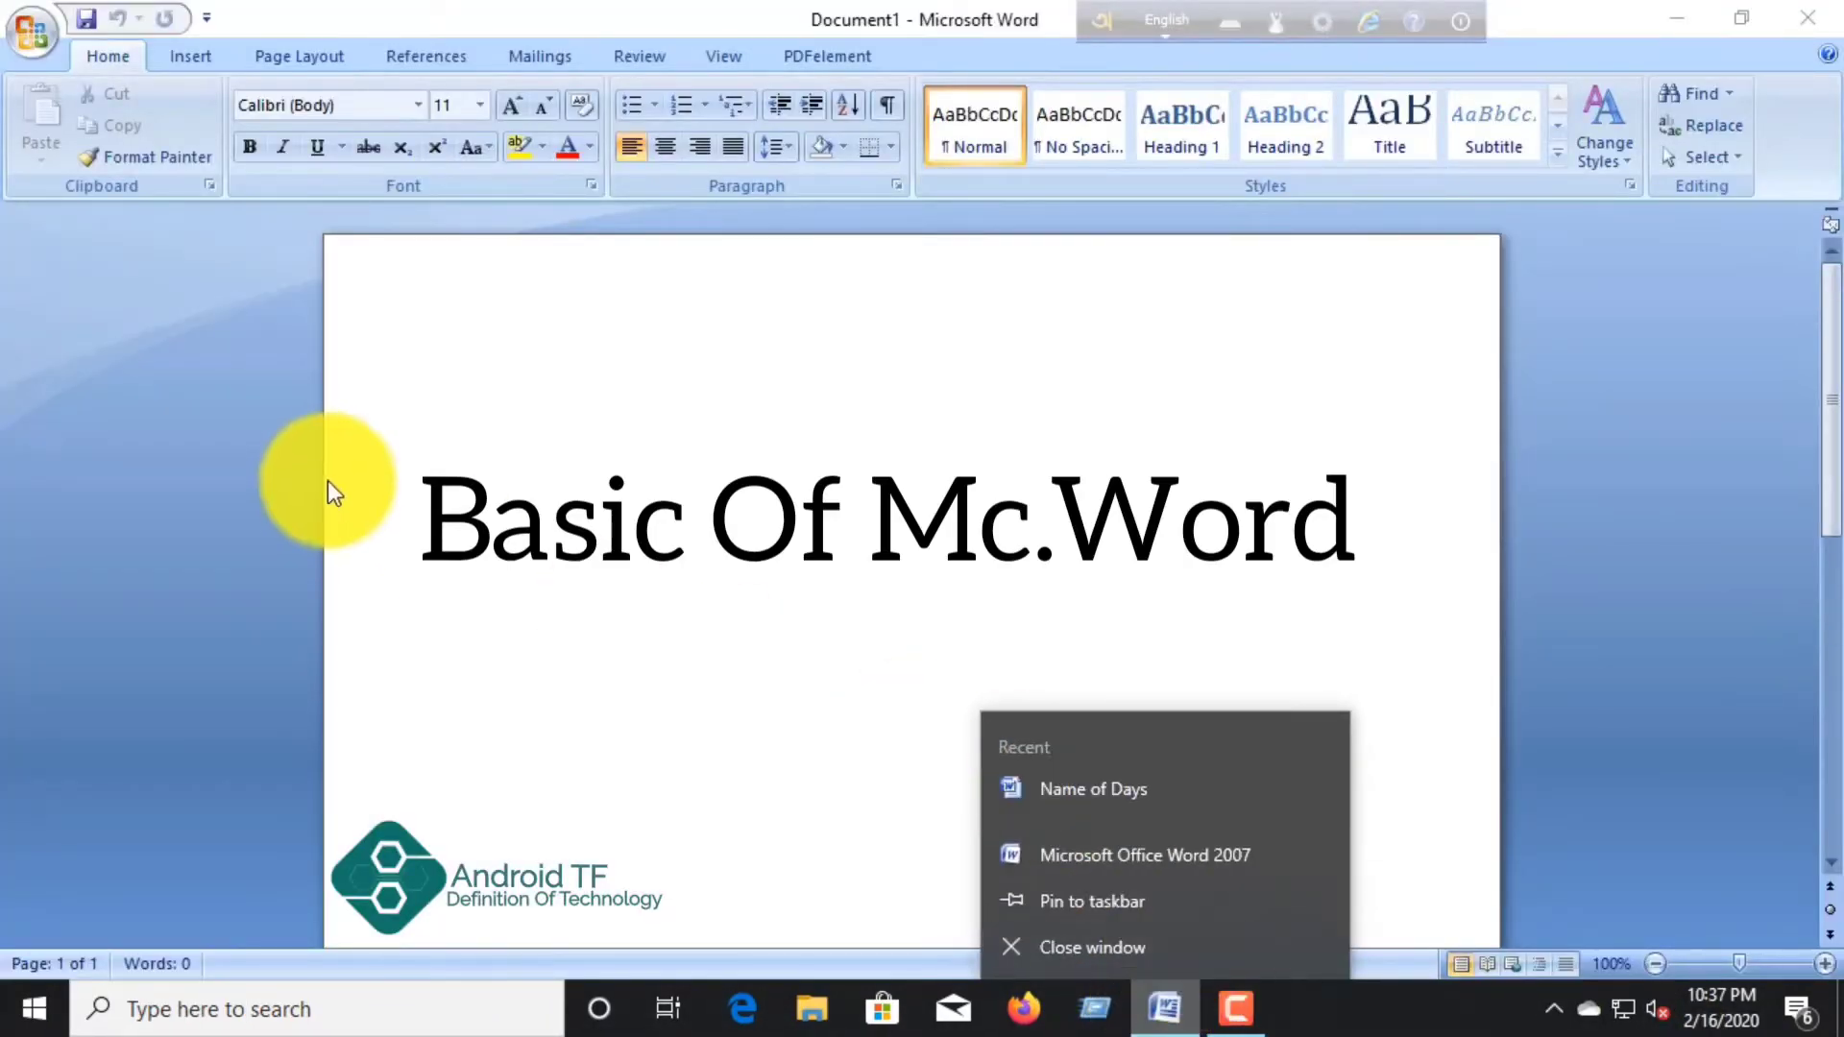
pyautogui.click(449, 490)
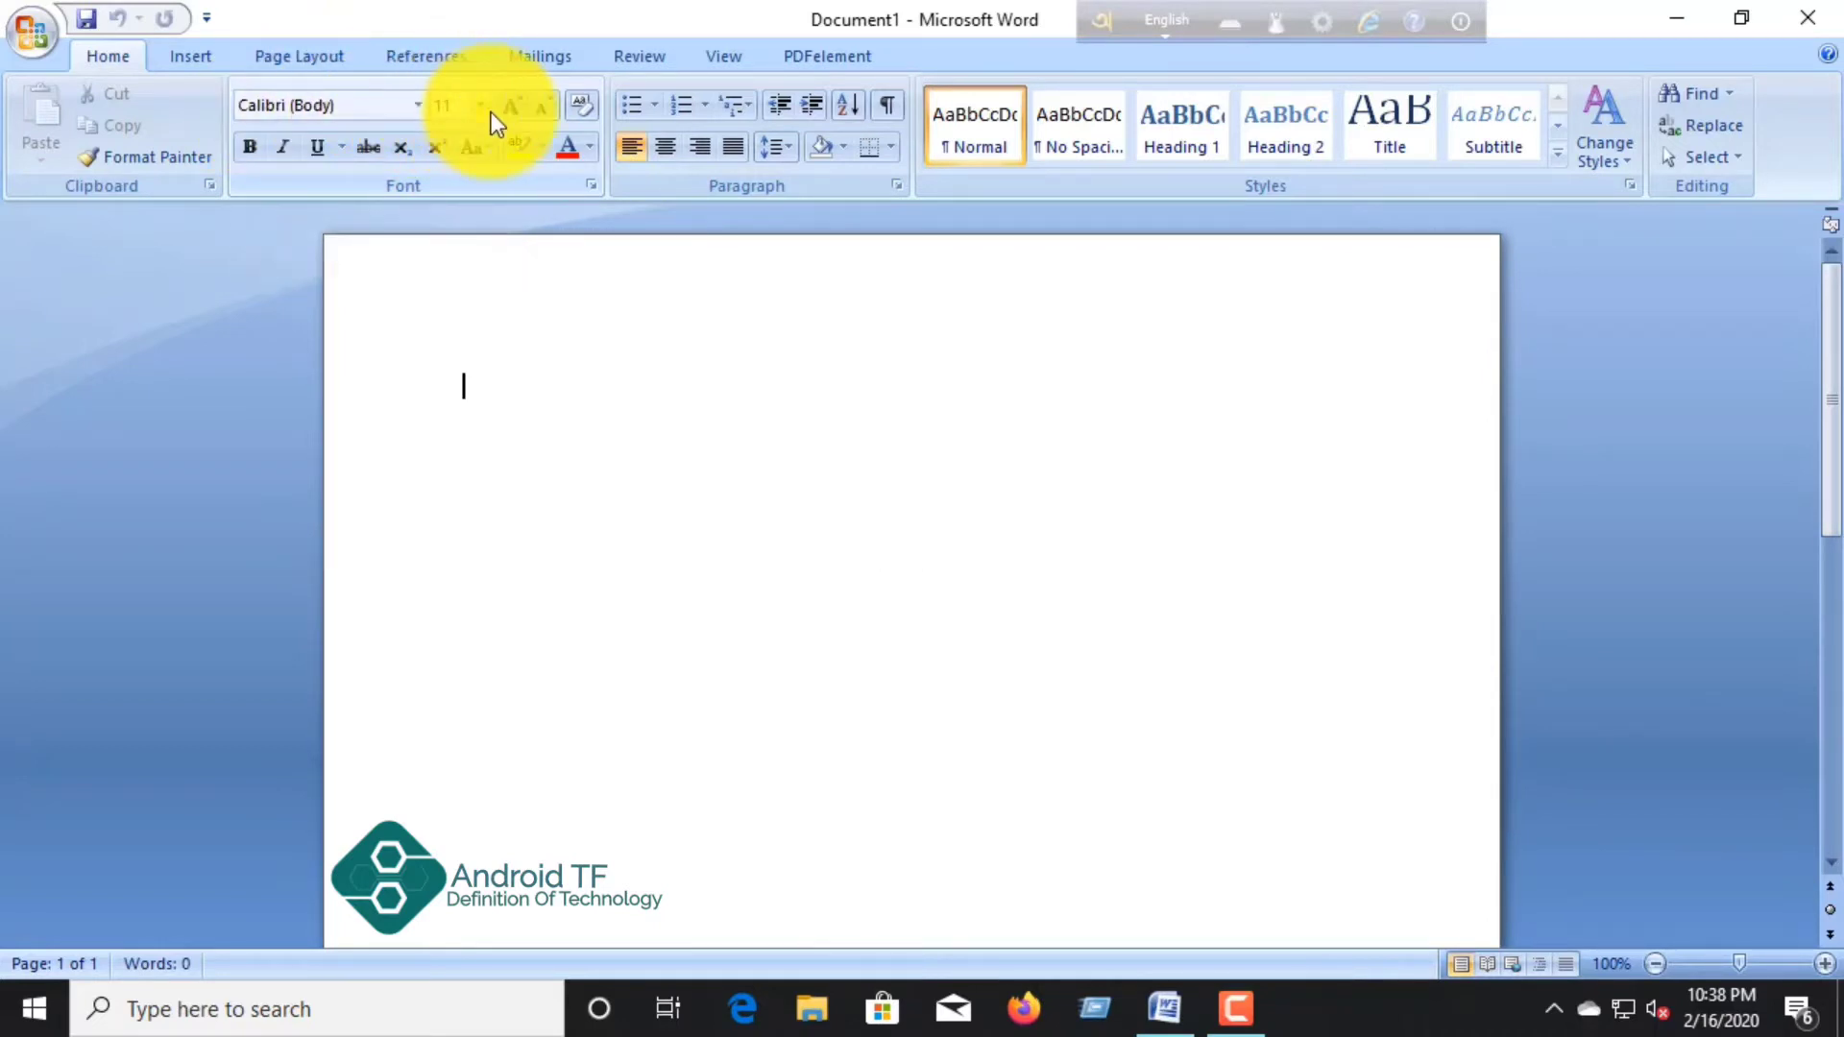
pyautogui.click(417, 113)
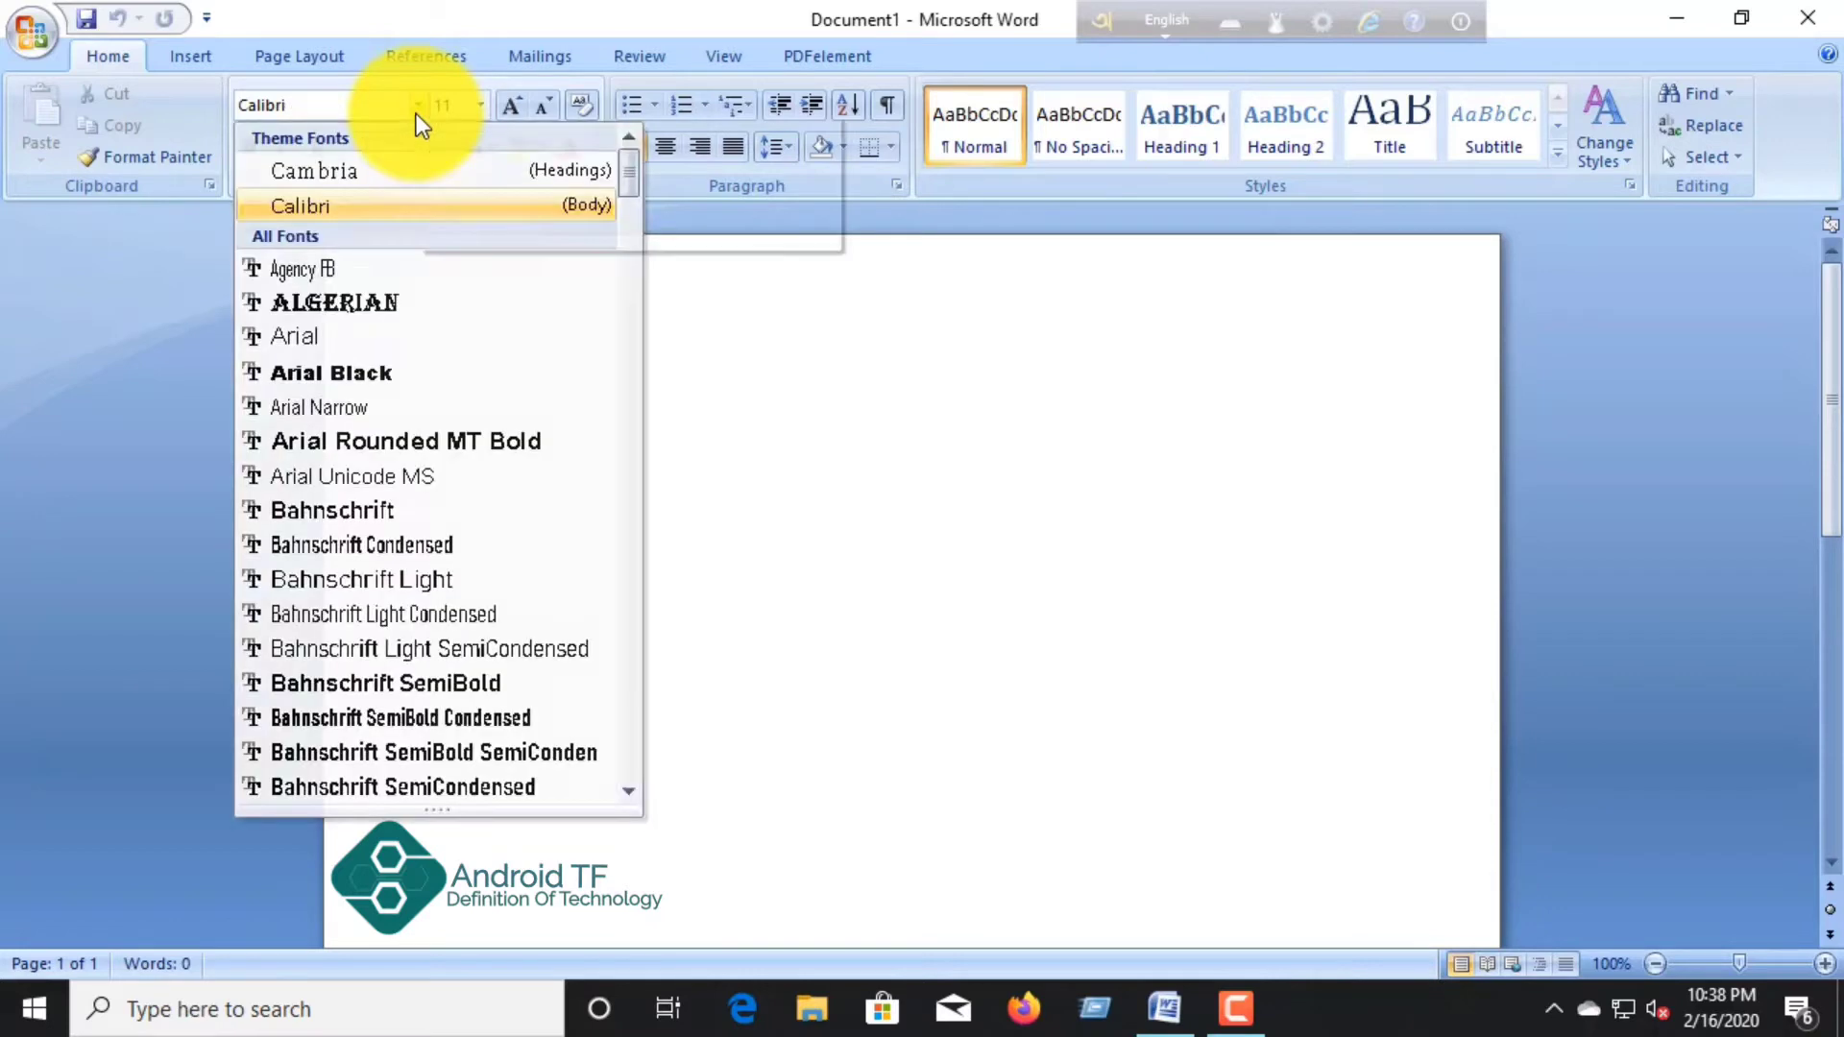
pyautogui.rightClick(417, 116)
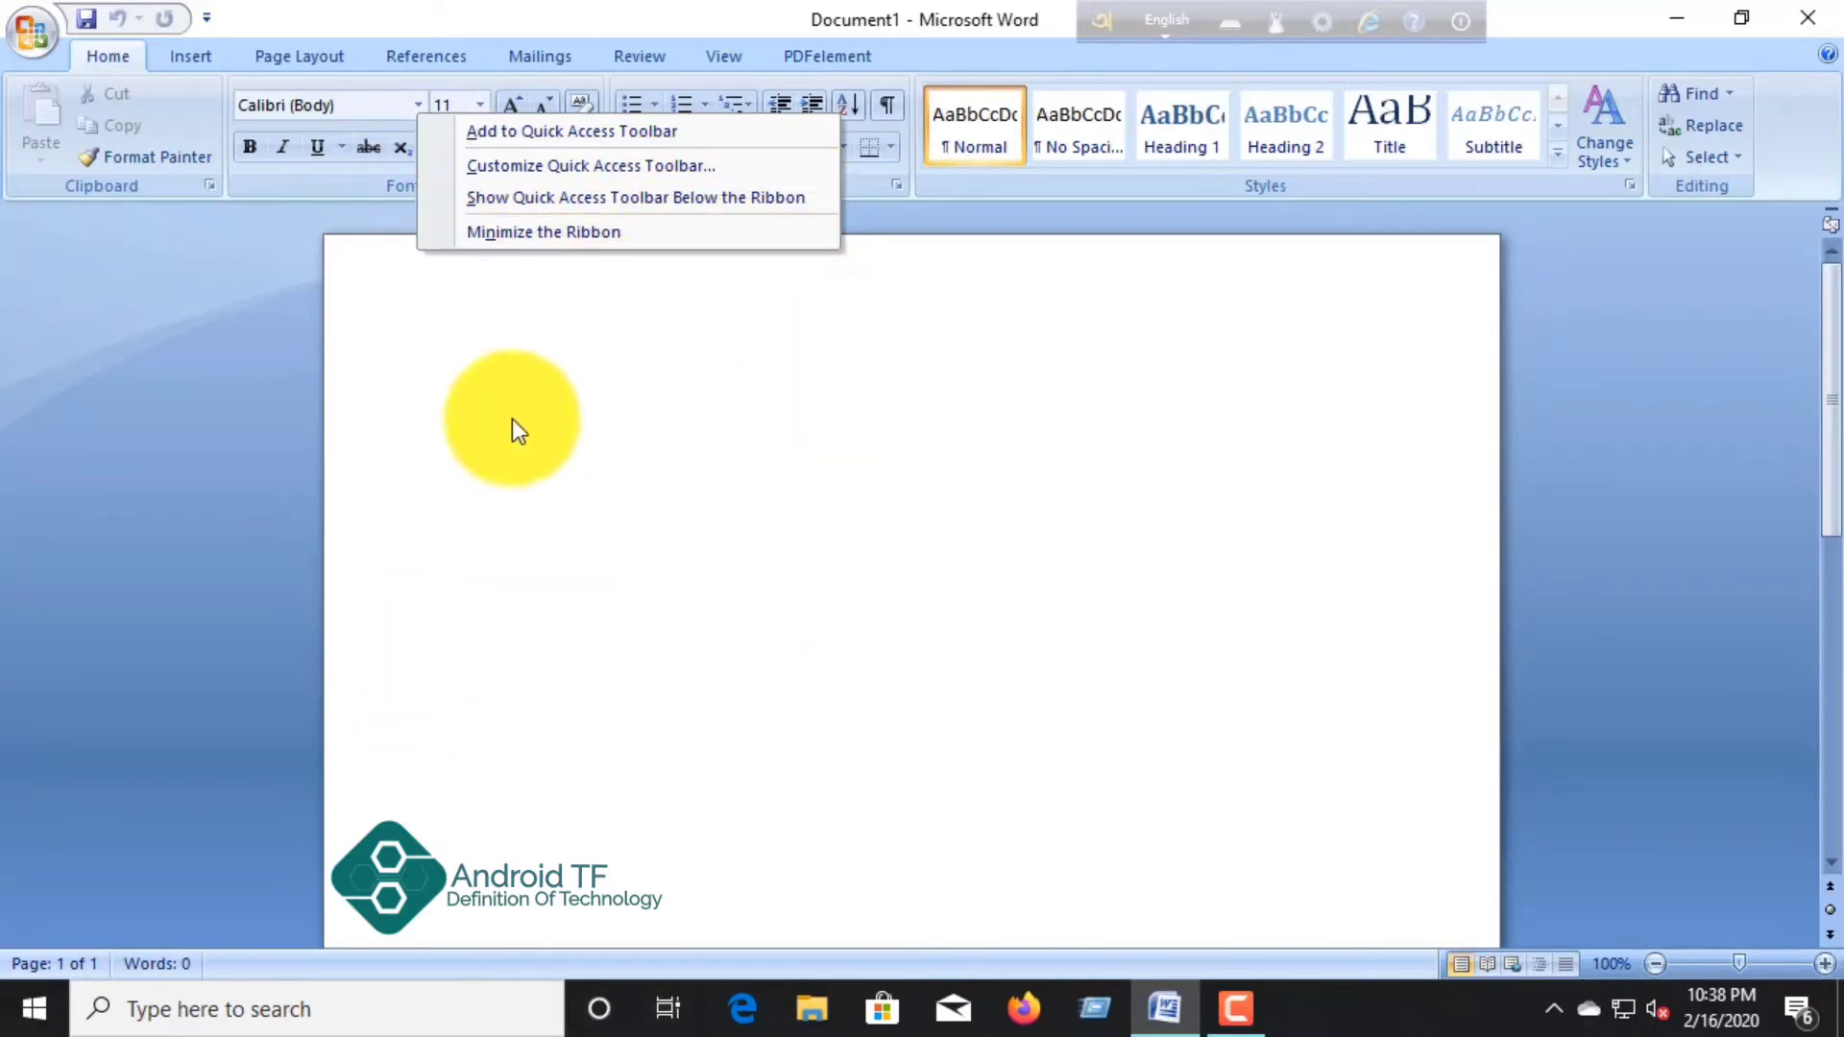
pyautogui.click(763, 396)
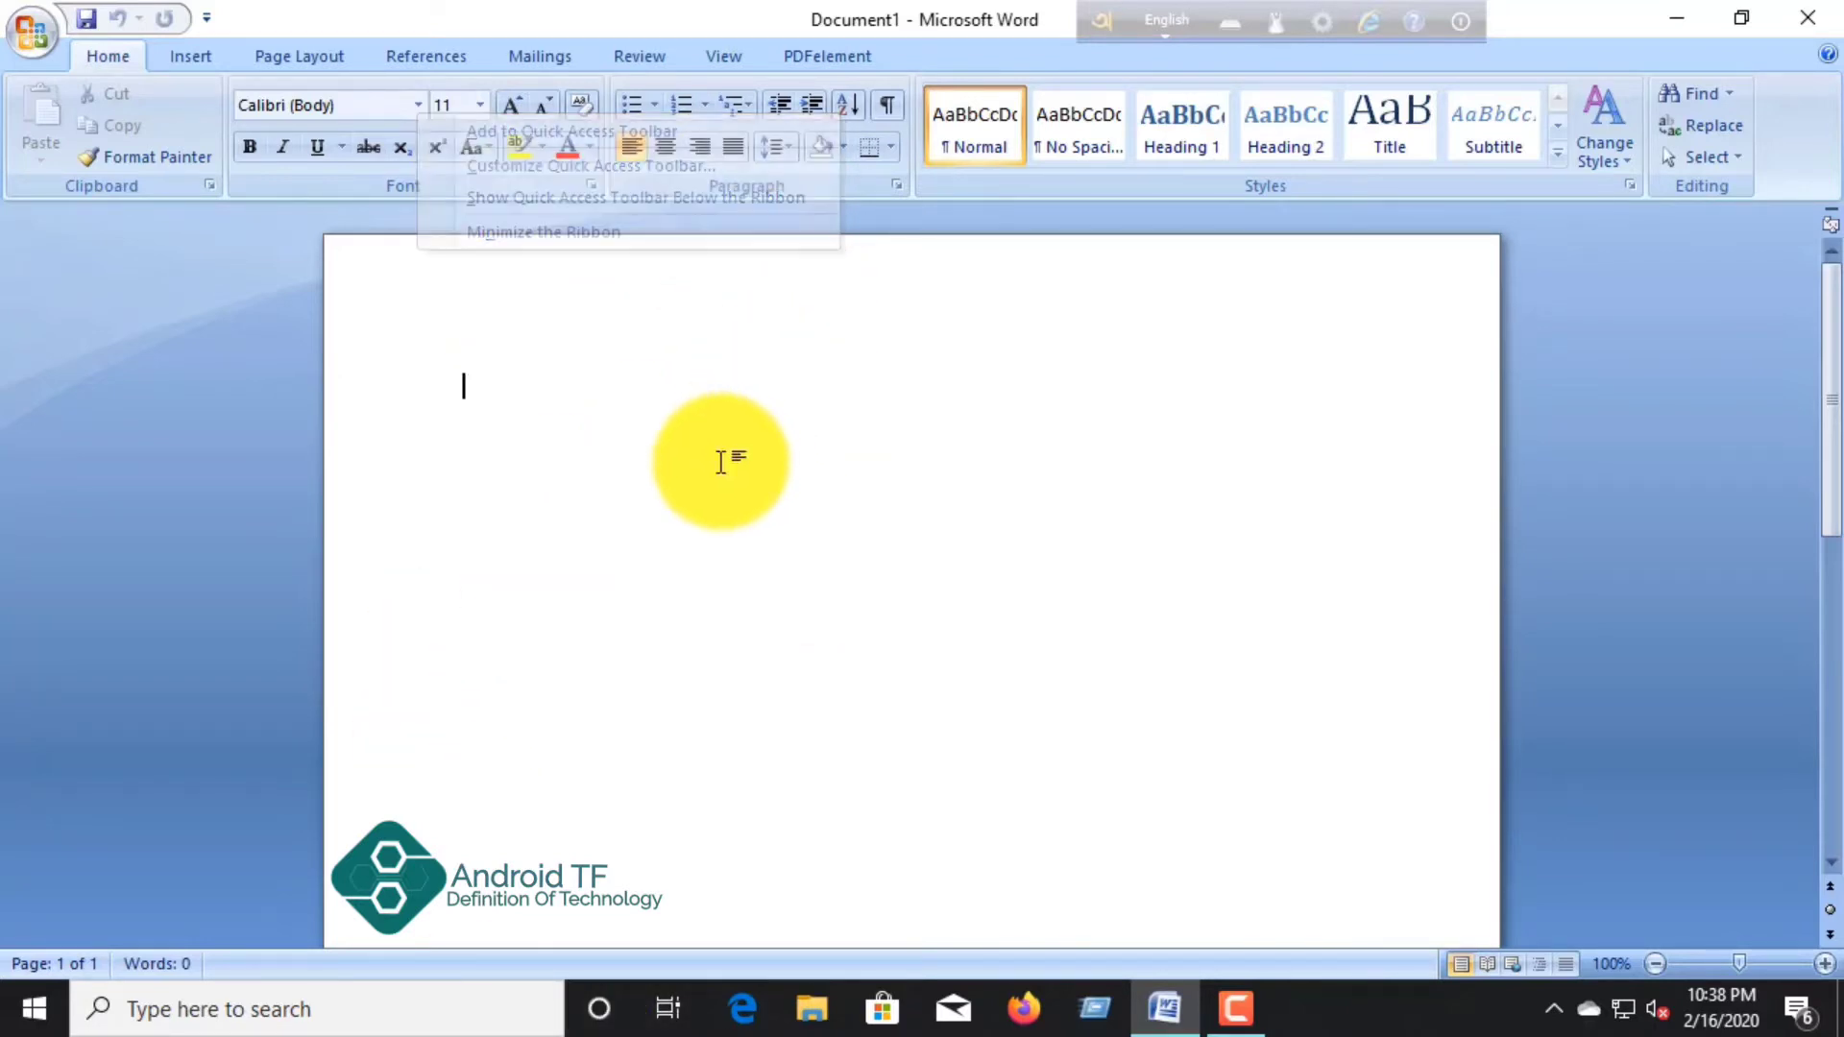
pyautogui.rightClick(417, 107)
pyautogui.click(413, 107)
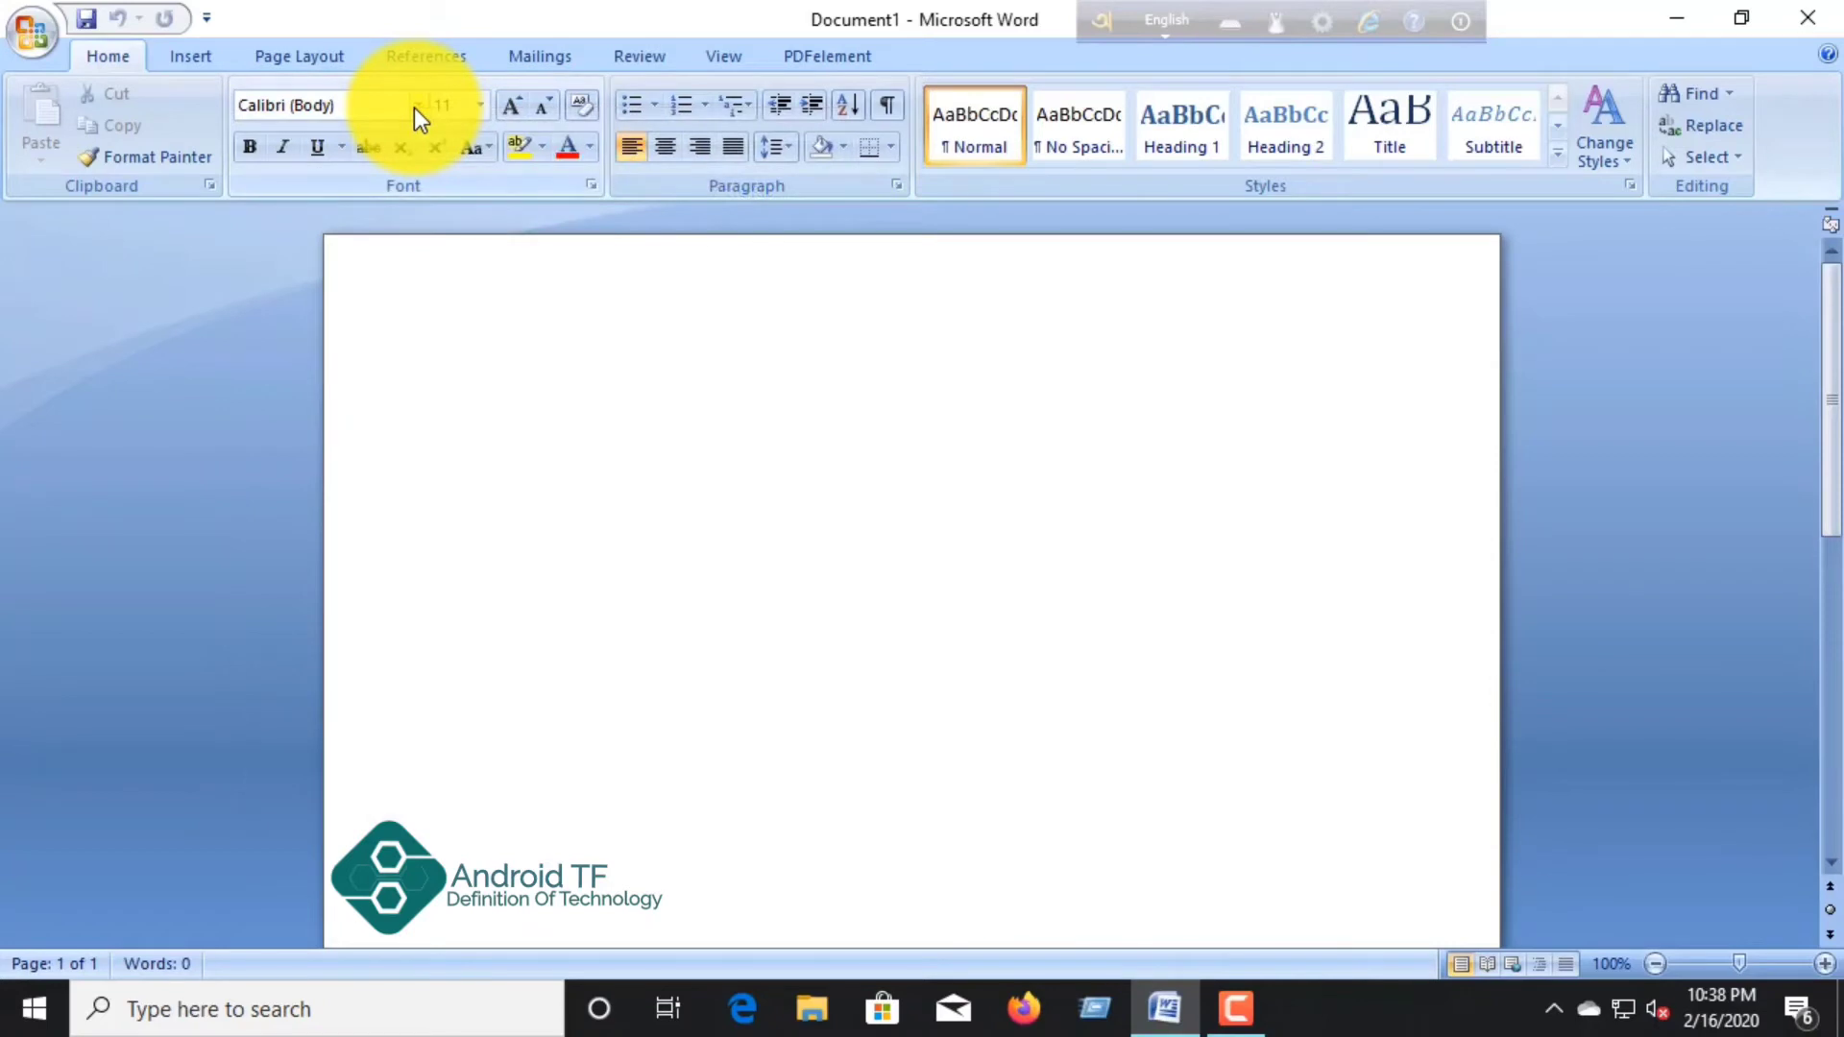
pyautogui.rightClick(413, 108)
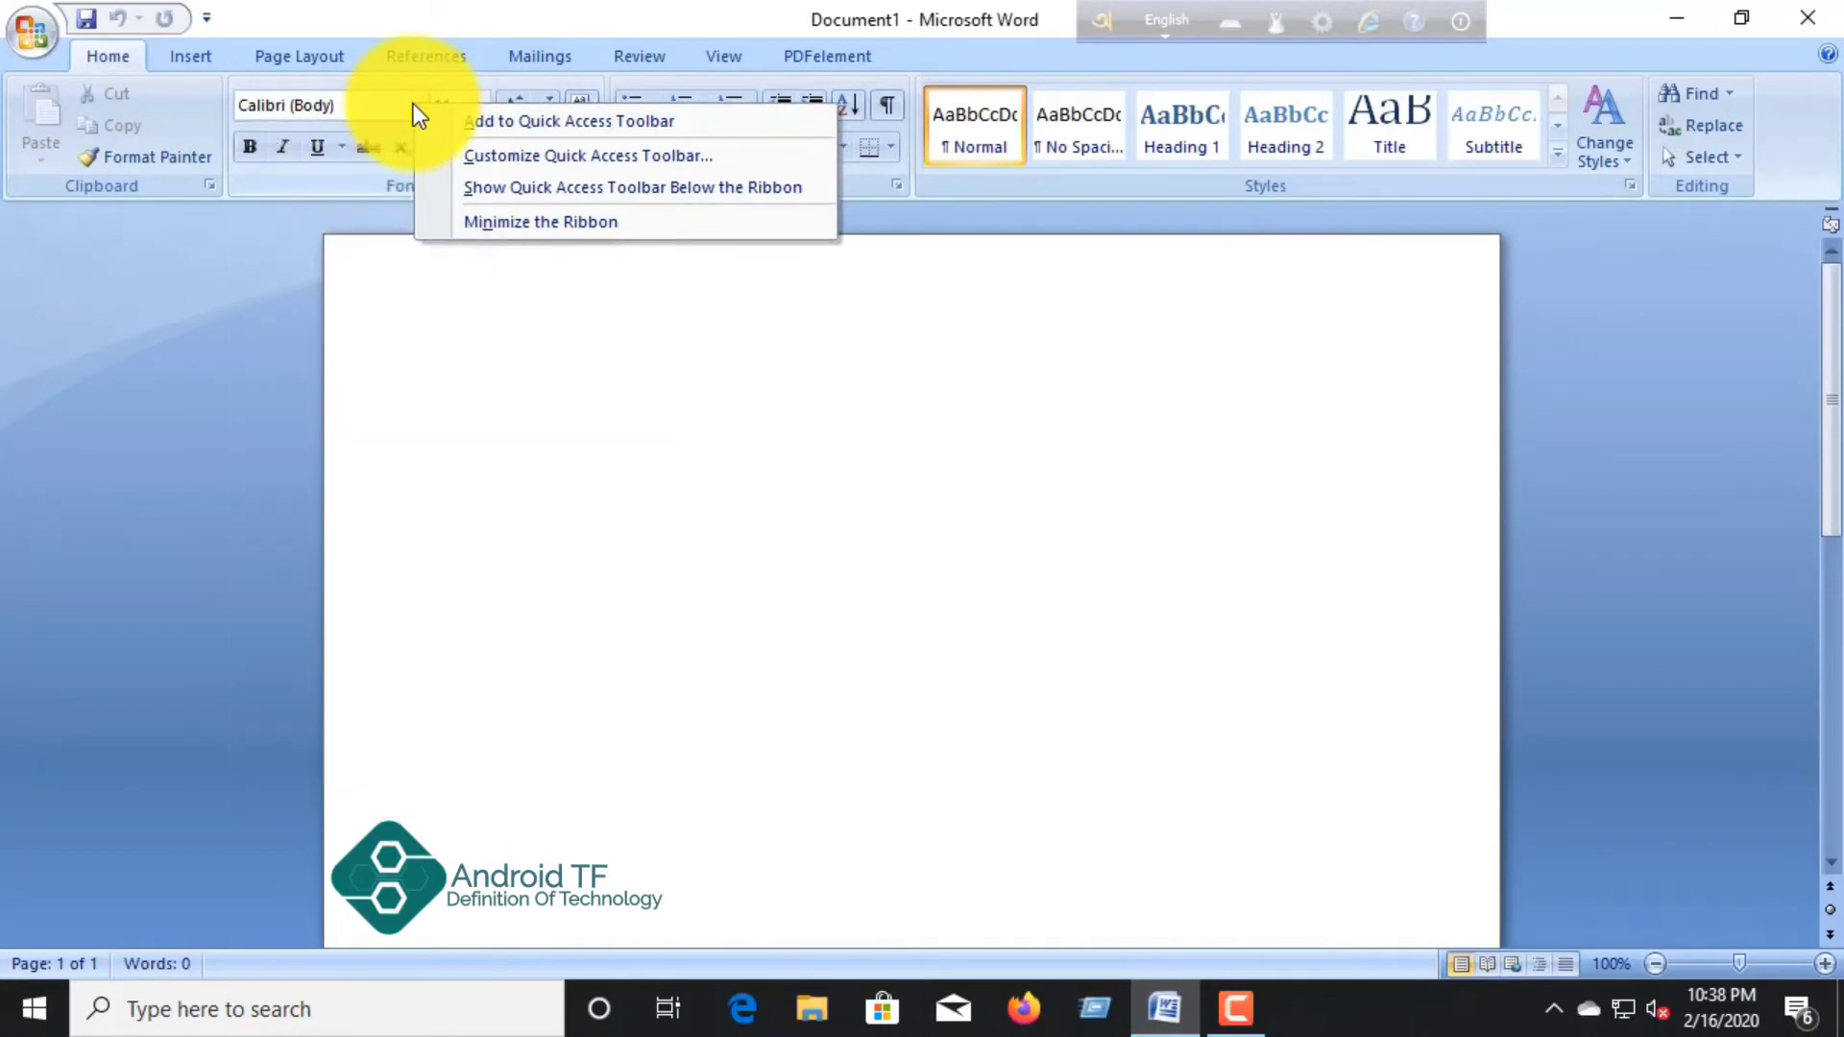
pyautogui.click(413, 102)
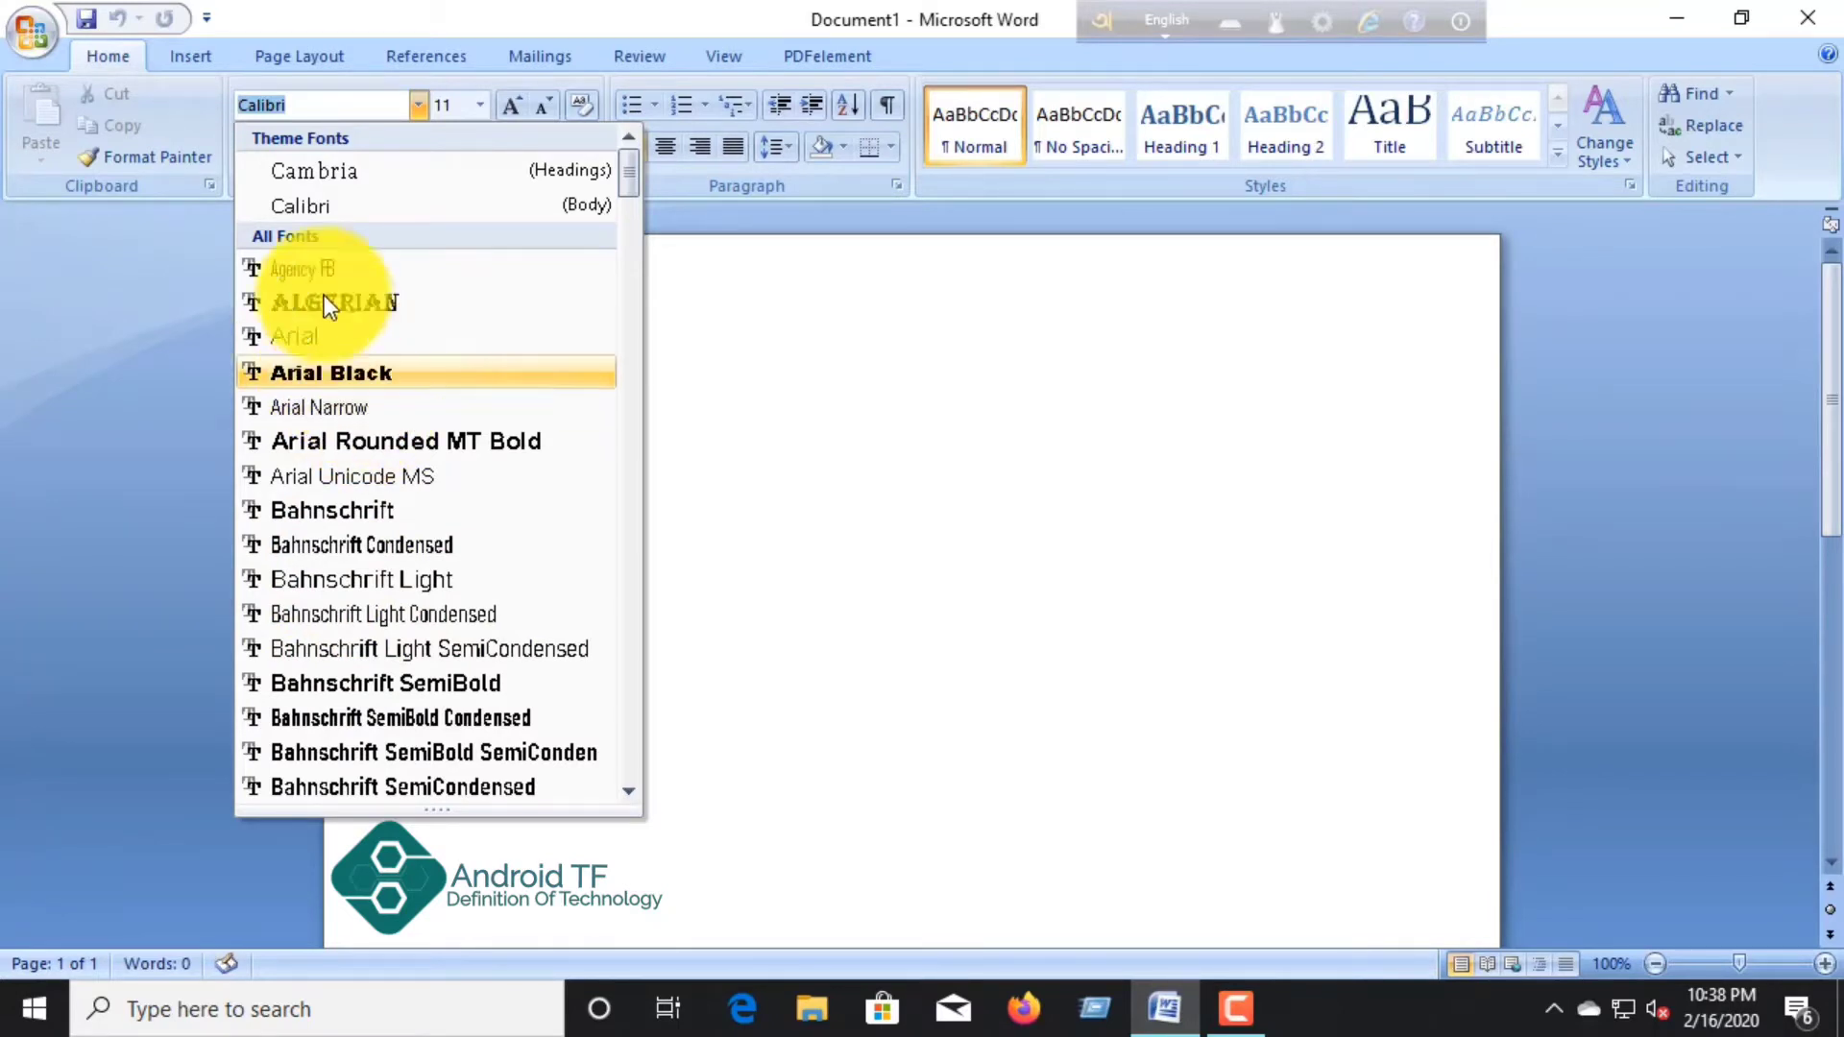
# Step: Close the font list and browse the font sizes, keeping size 11
pyautogui.click(785, 365)
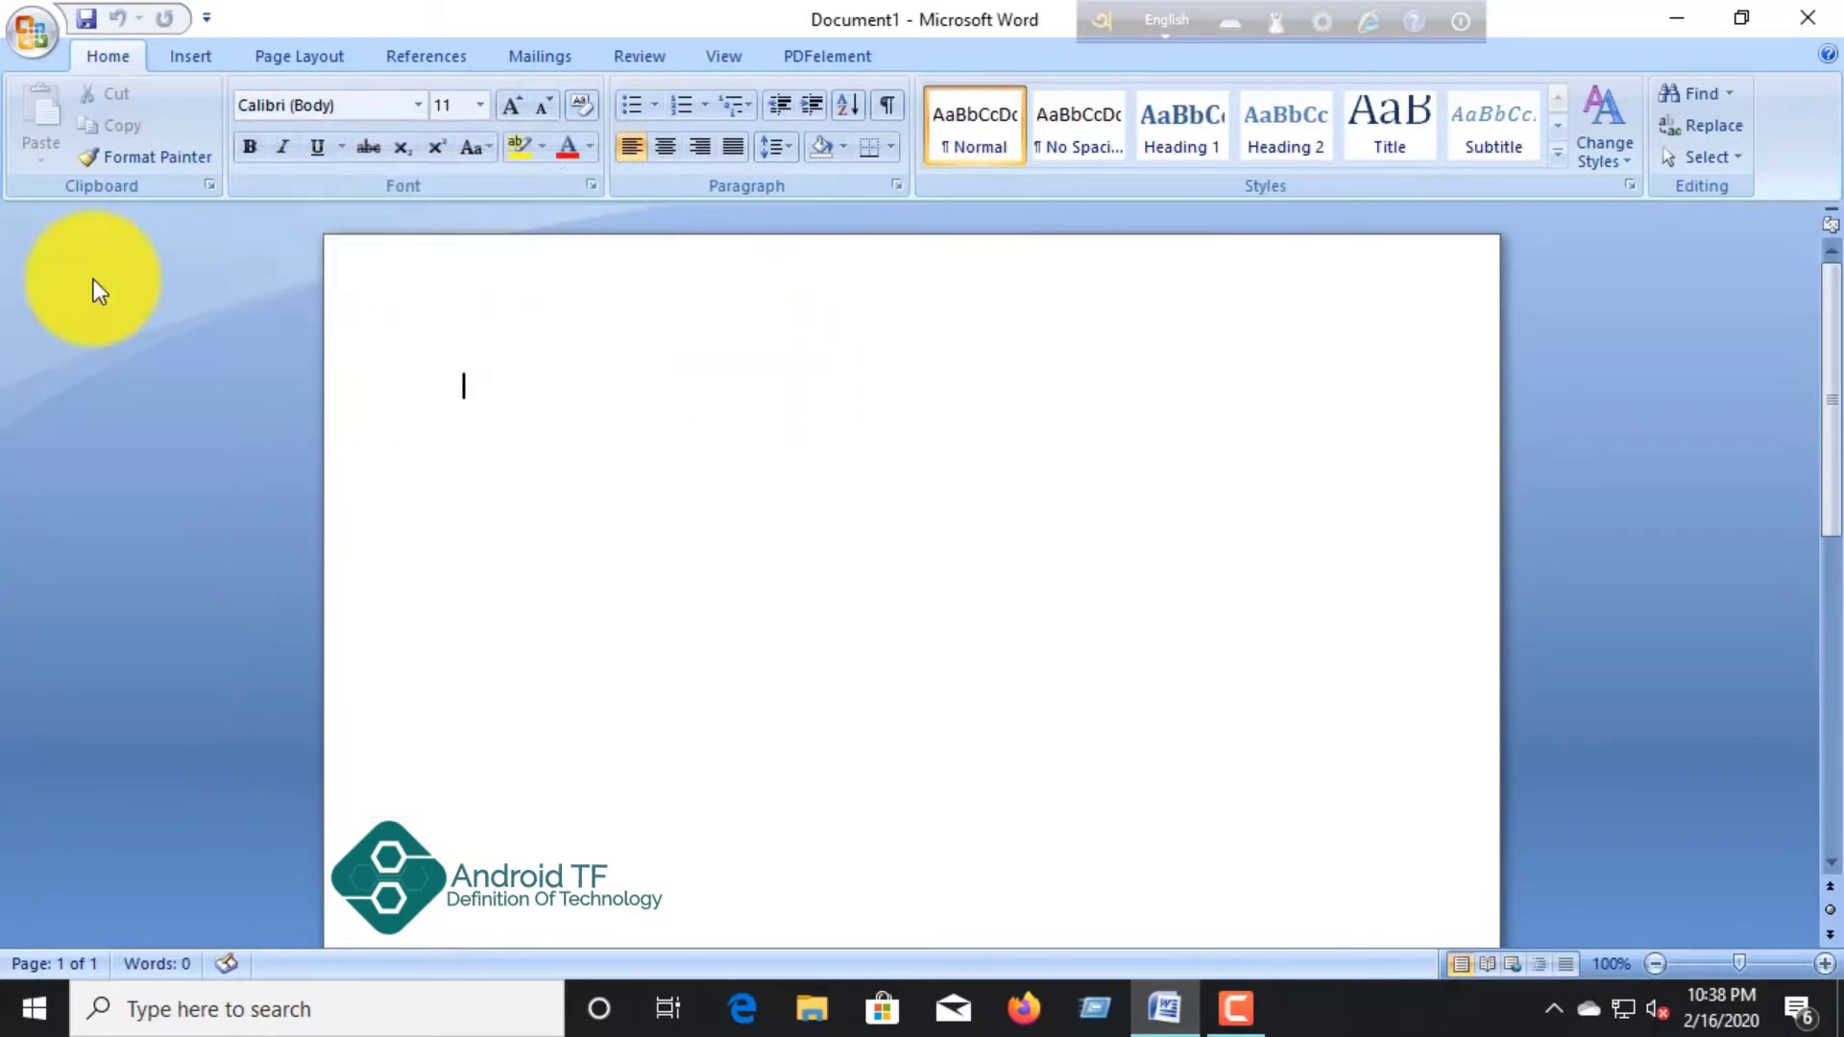
pyautogui.click(478, 106)
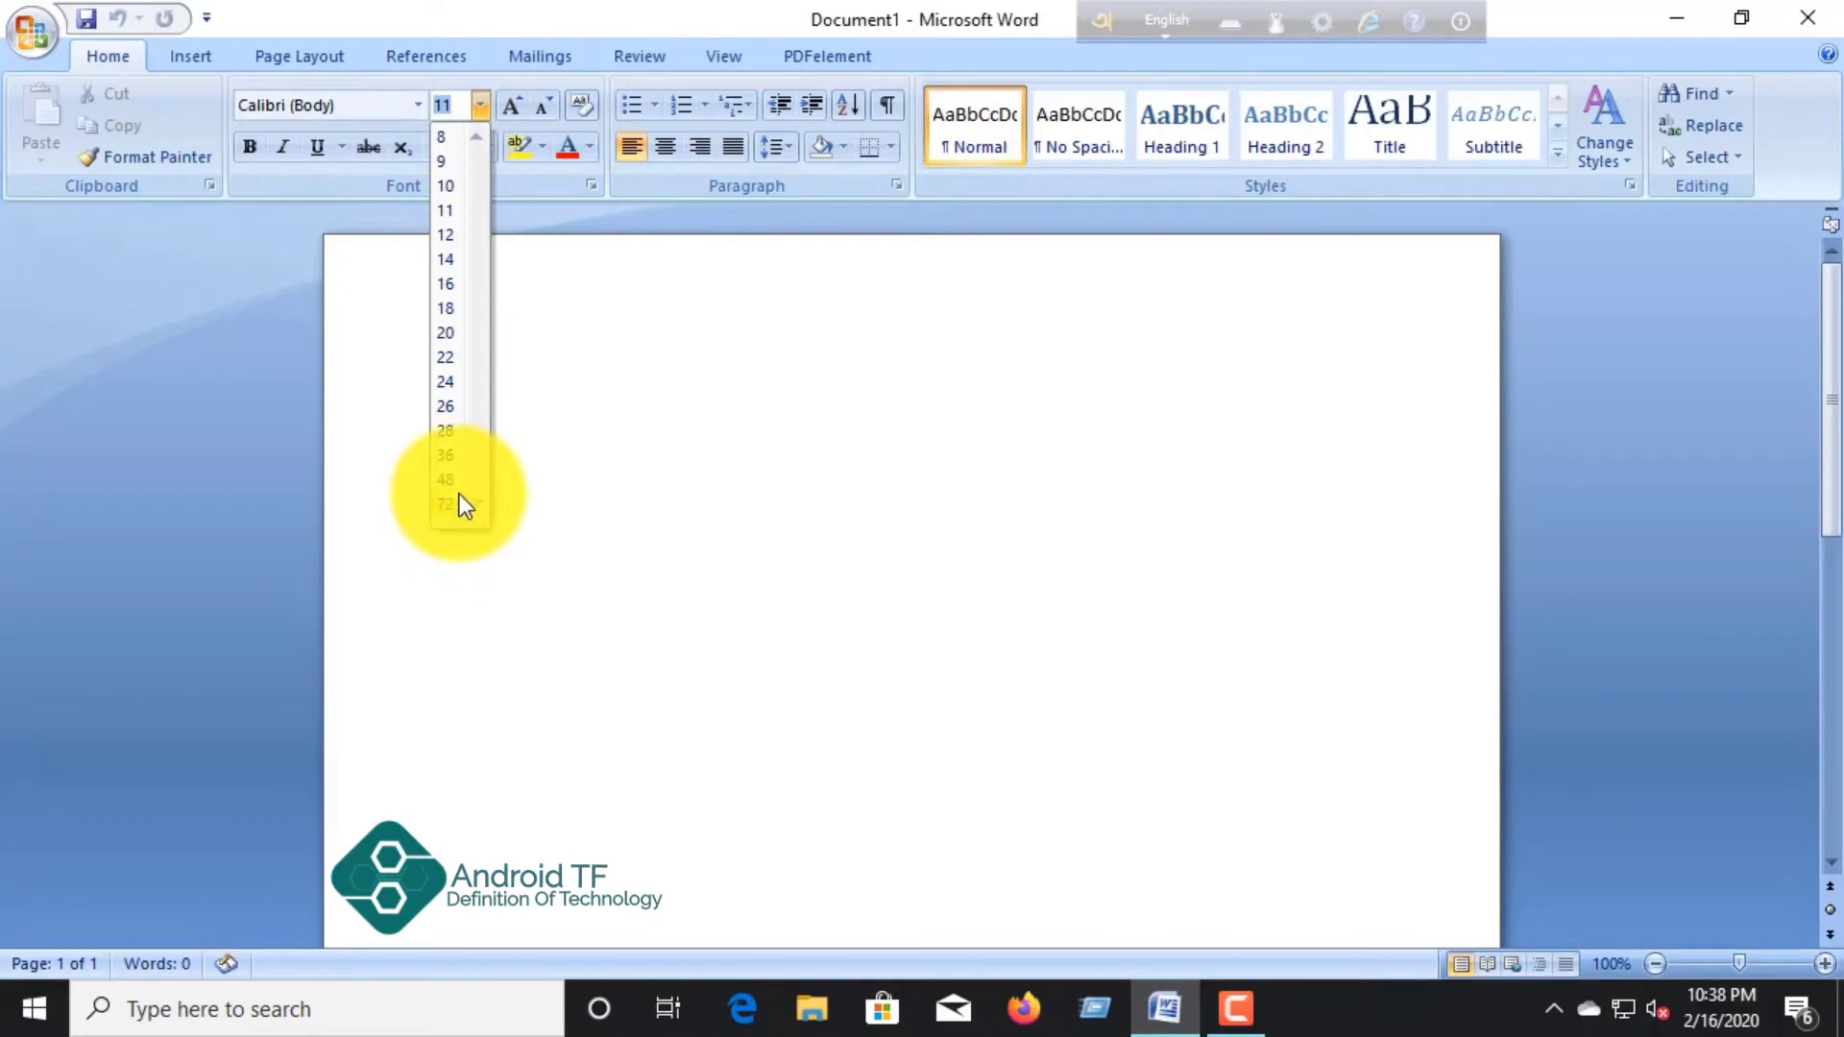
pyautogui.click(607, 365)
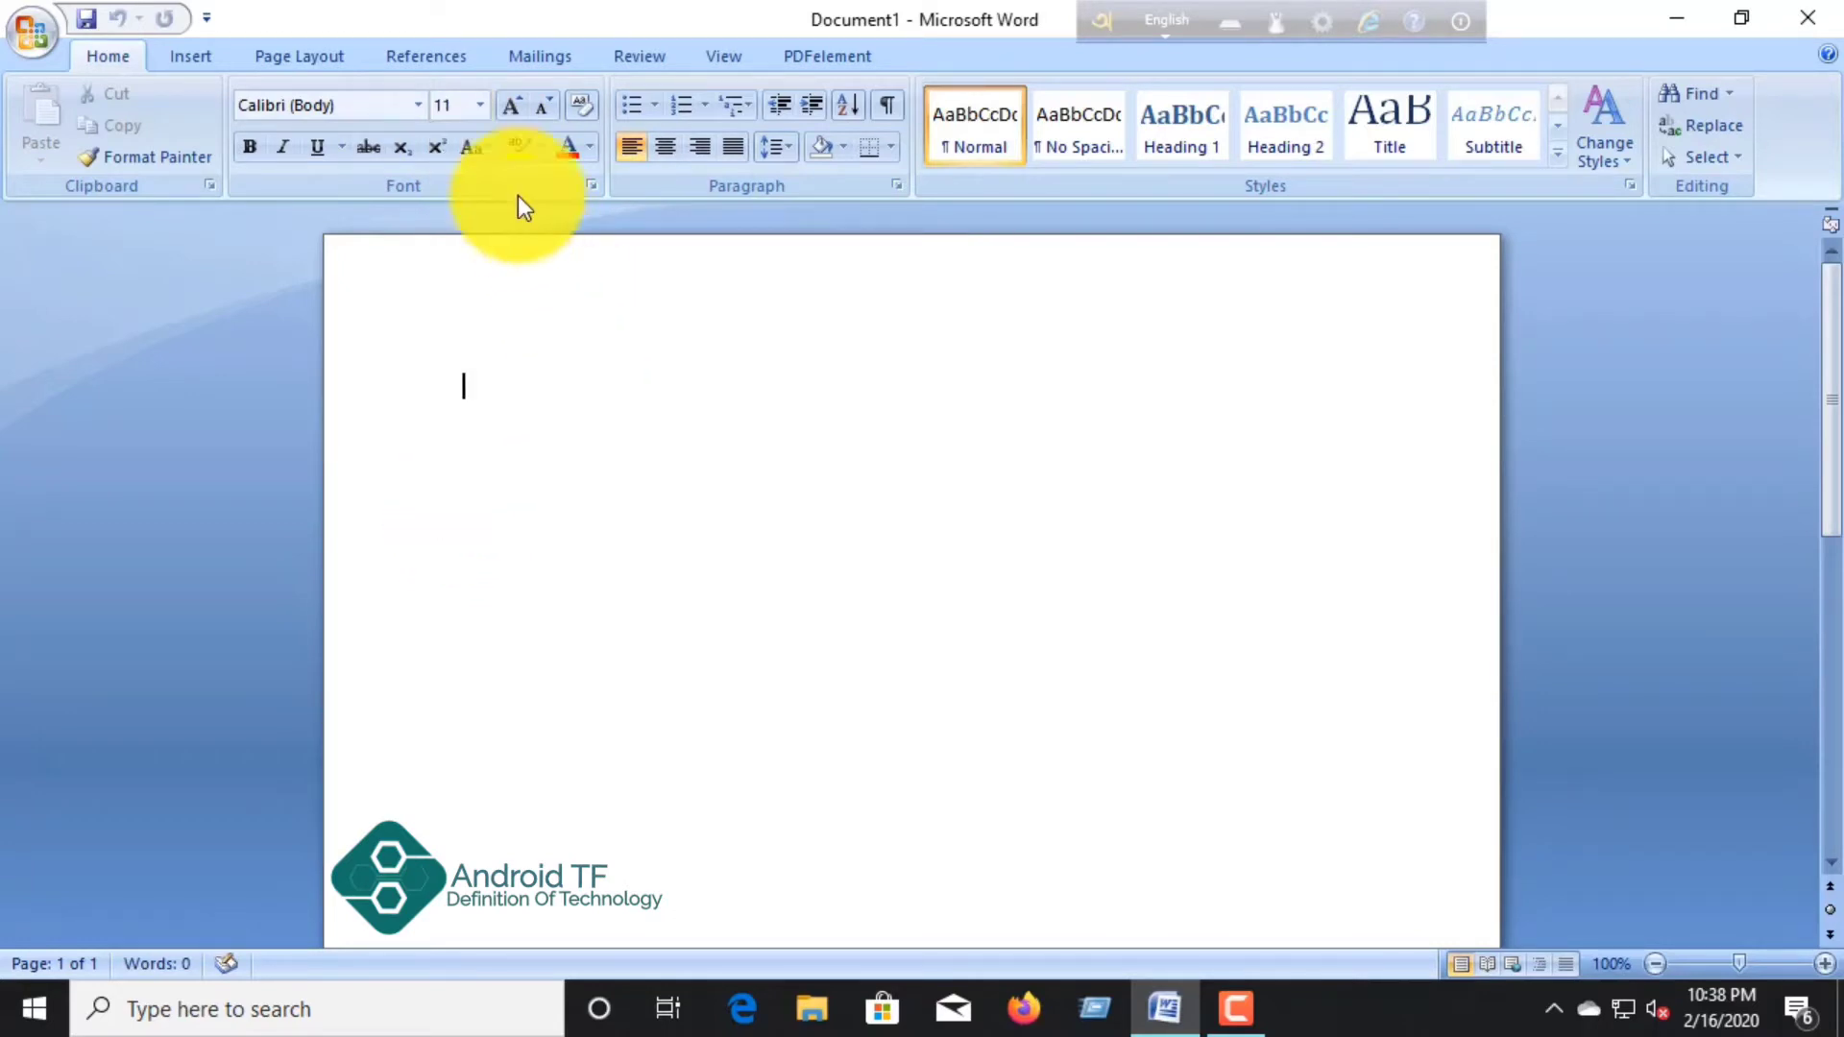
# Step: Grow and shrink the font size repeatedly, finishing at 12 point
pyautogui.click(511, 104)
pyautogui.click(511, 103)
pyautogui.click(511, 103)
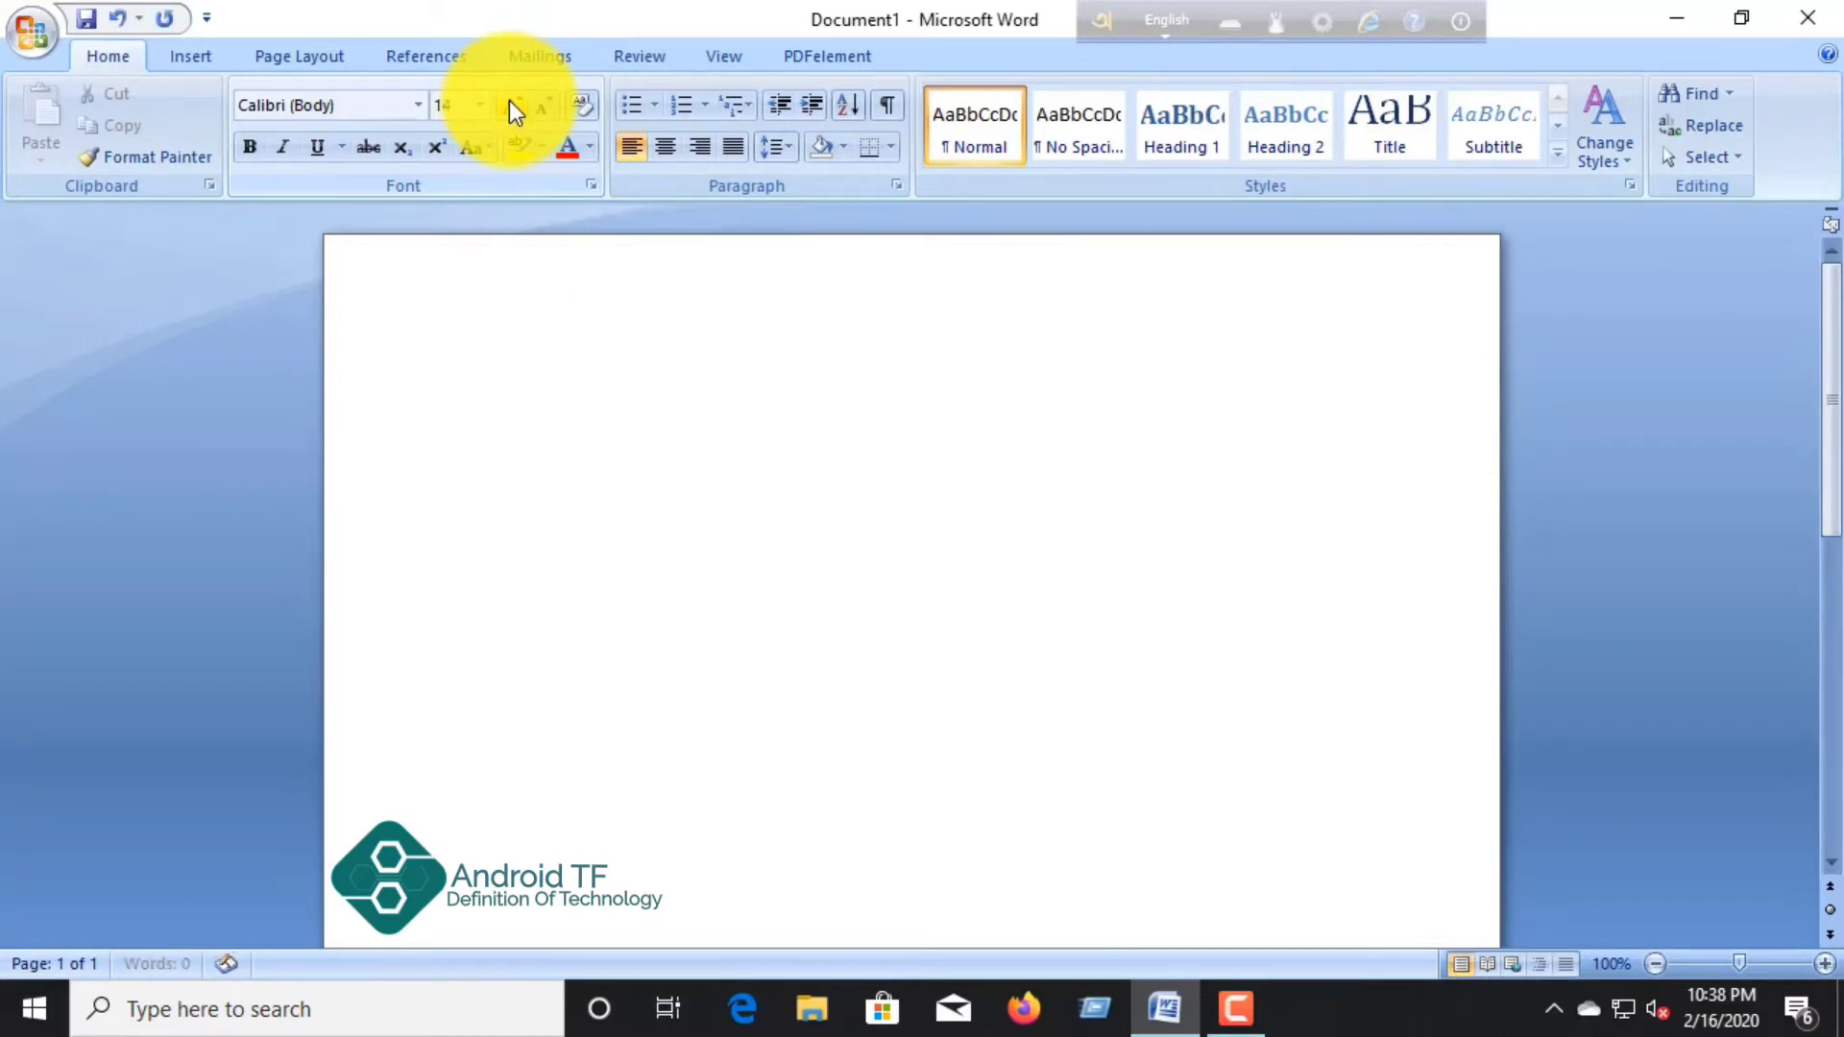
pyautogui.click(509, 100)
pyautogui.click(509, 100)
pyautogui.click(546, 106)
pyautogui.click(545, 105)
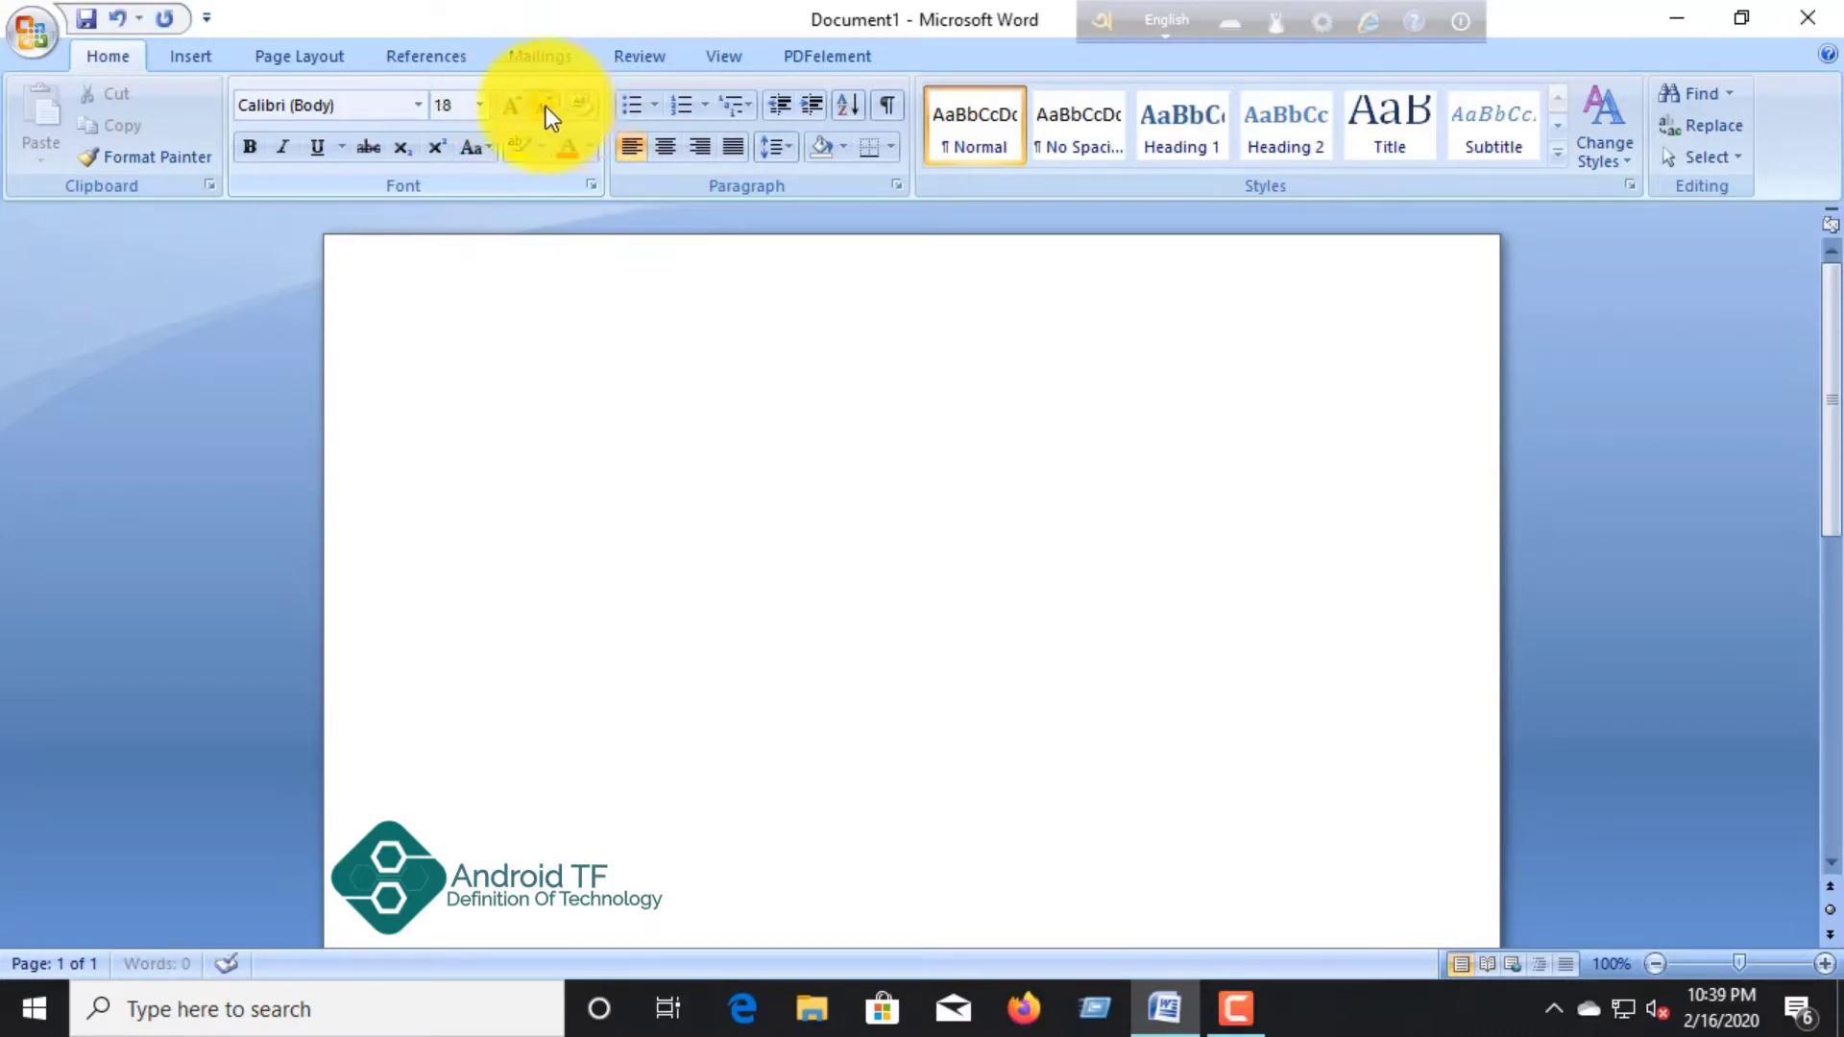
pyautogui.click(546, 106)
pyautogui.click(545, 106)
pyautogui.click(546, 105)
pyautogui.click(546, 106)
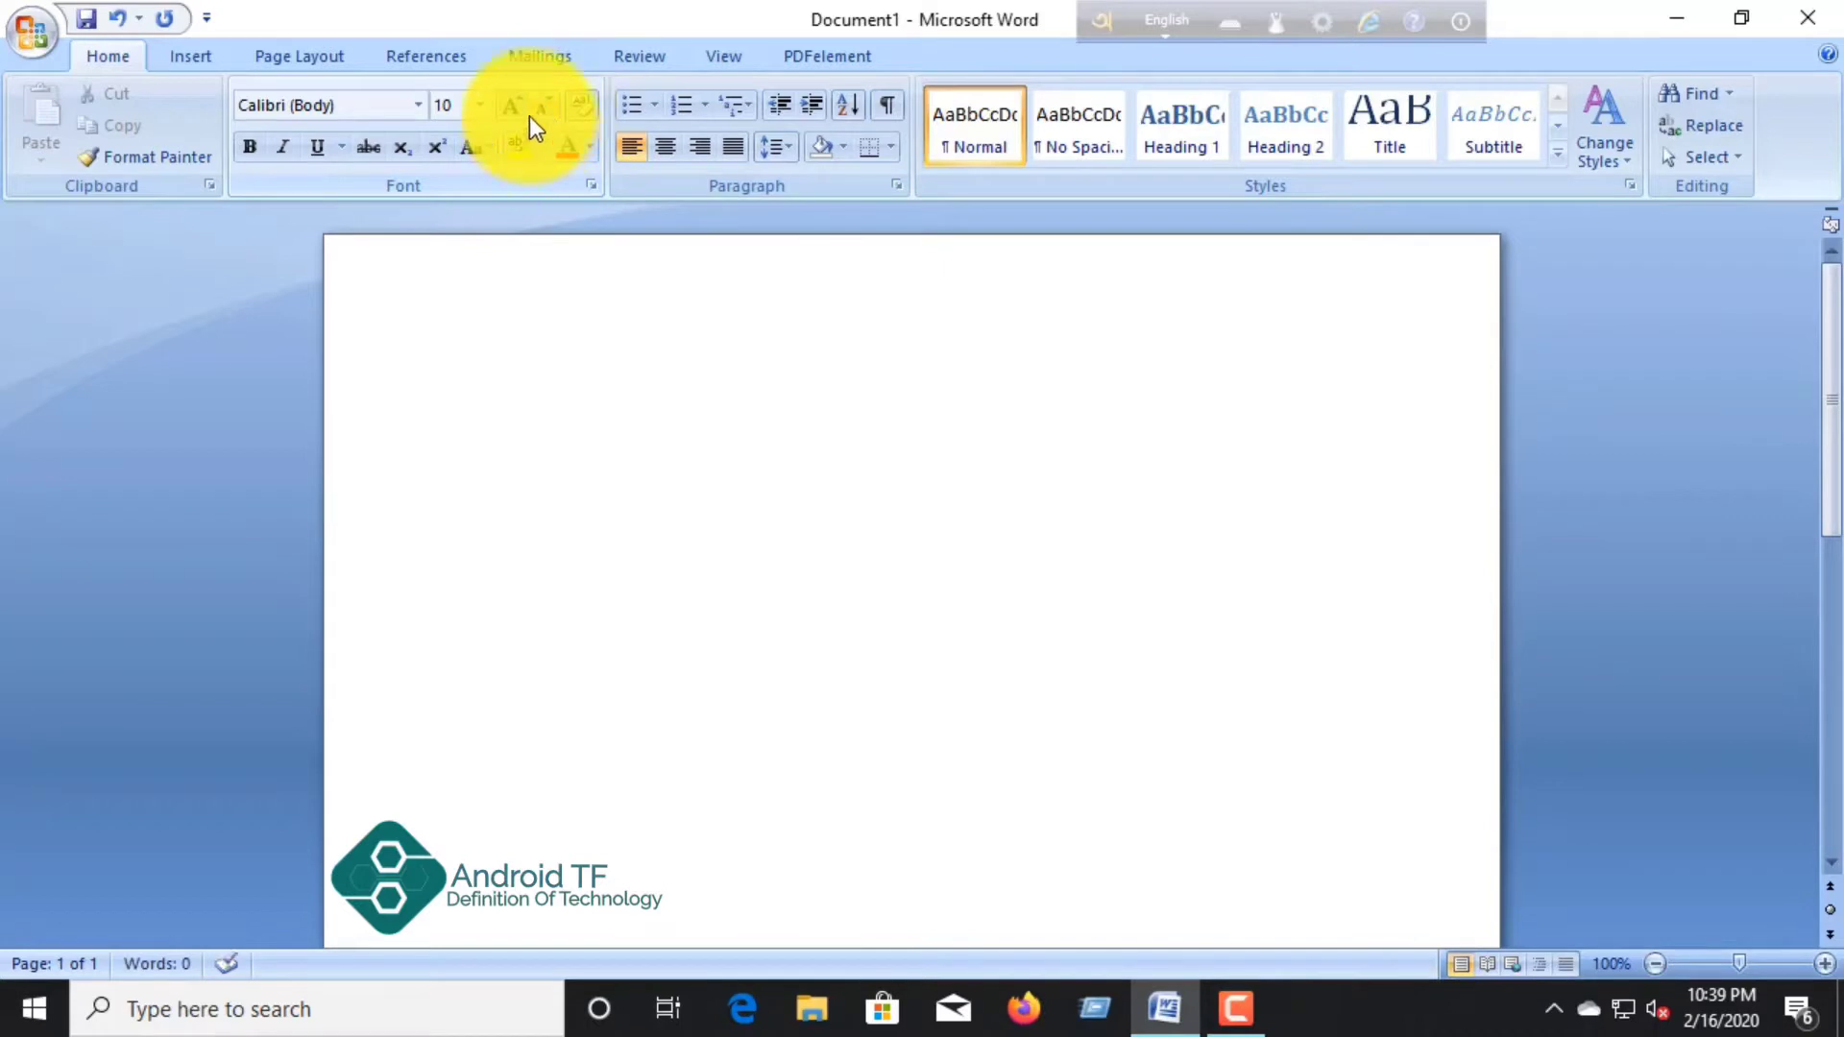
pyautogui.click(514, 106)
pyautogui.click(514, 105)
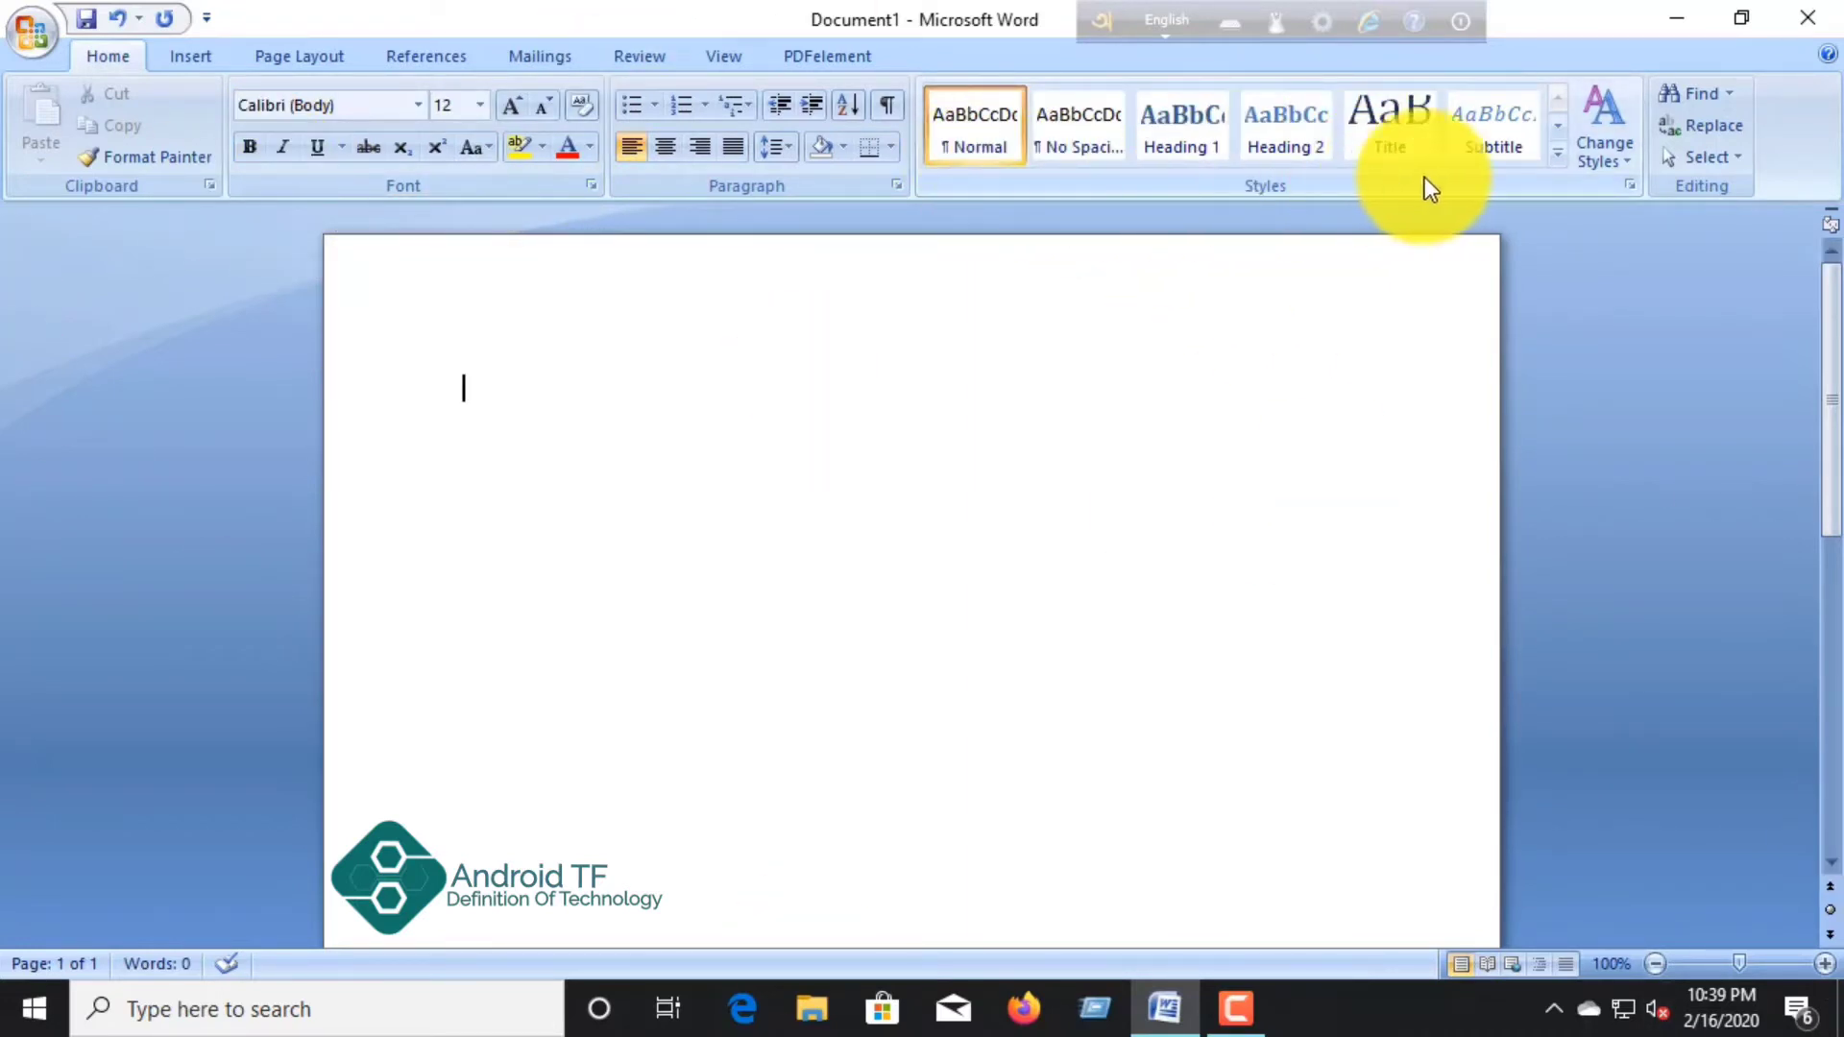
# Step: Try No Spacing and Heading 1–3 styles, revert to Normal, and preview style sets unchanged
pyautogui.click(1085, 140)
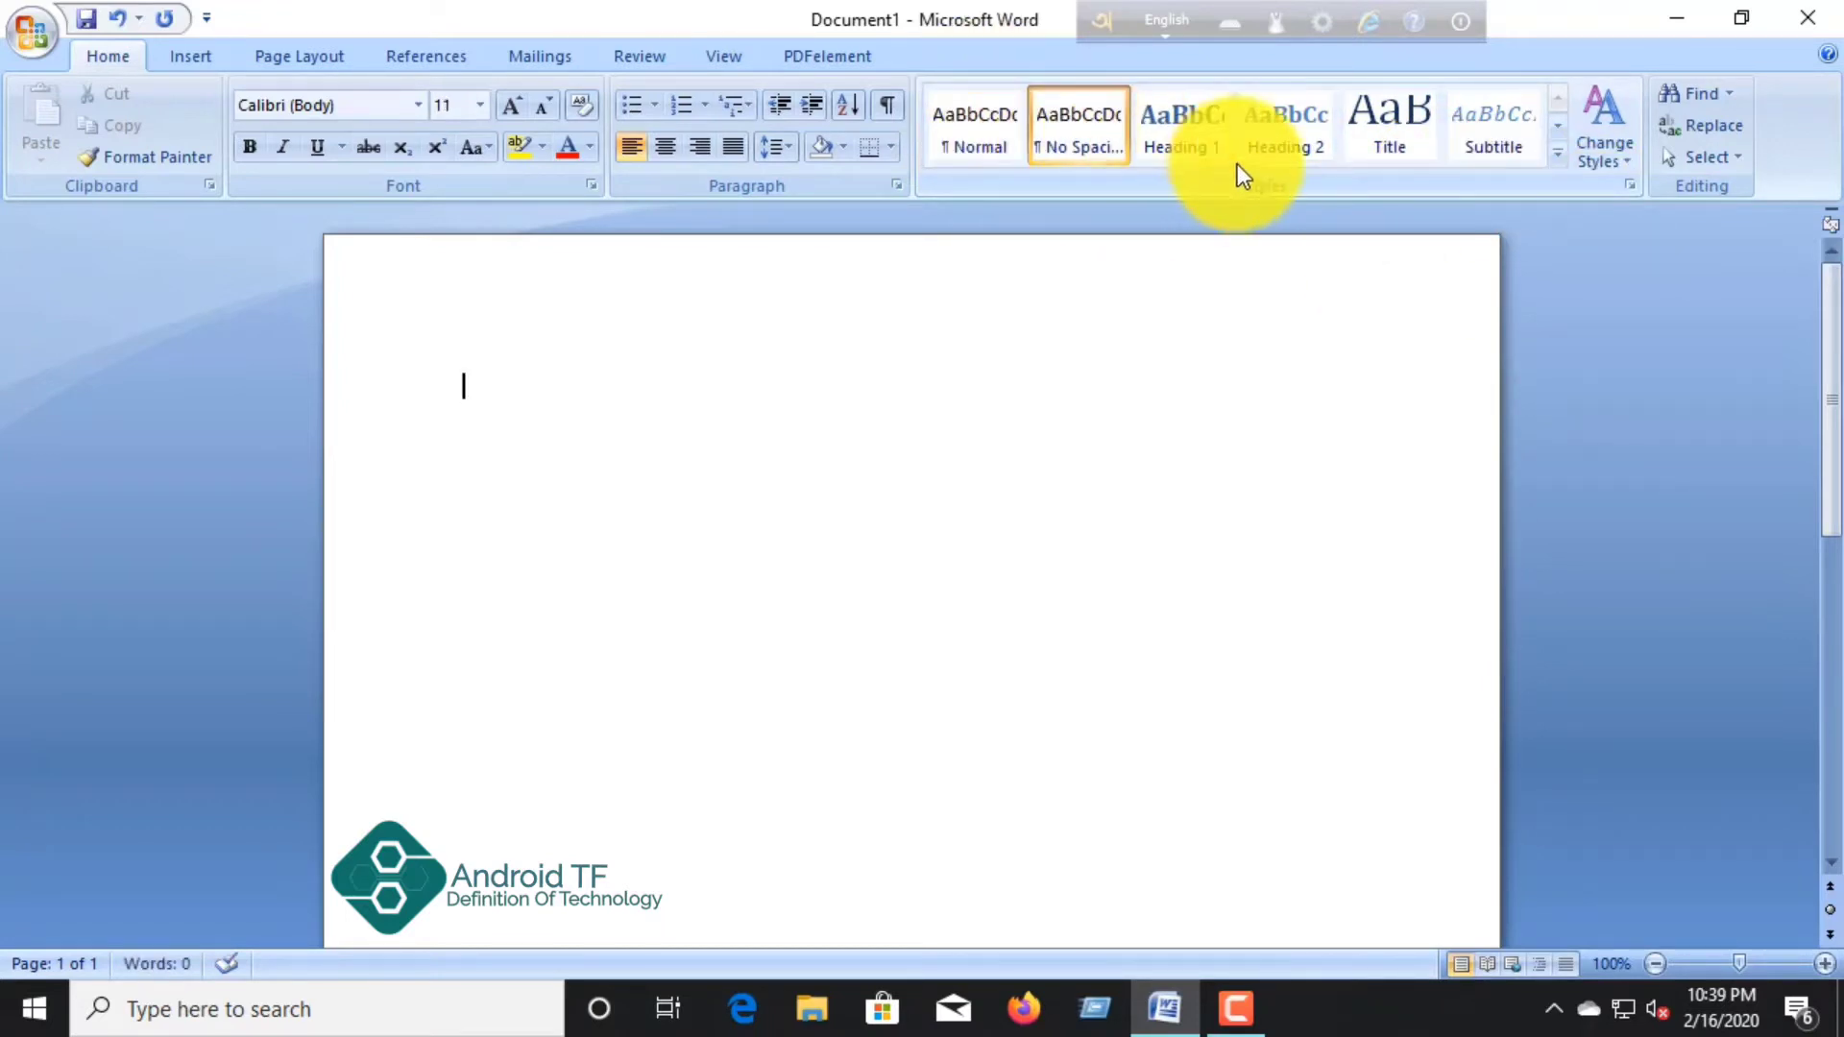
pyautogui.click(1214, 154)
pyautogui.click(1288, 142)
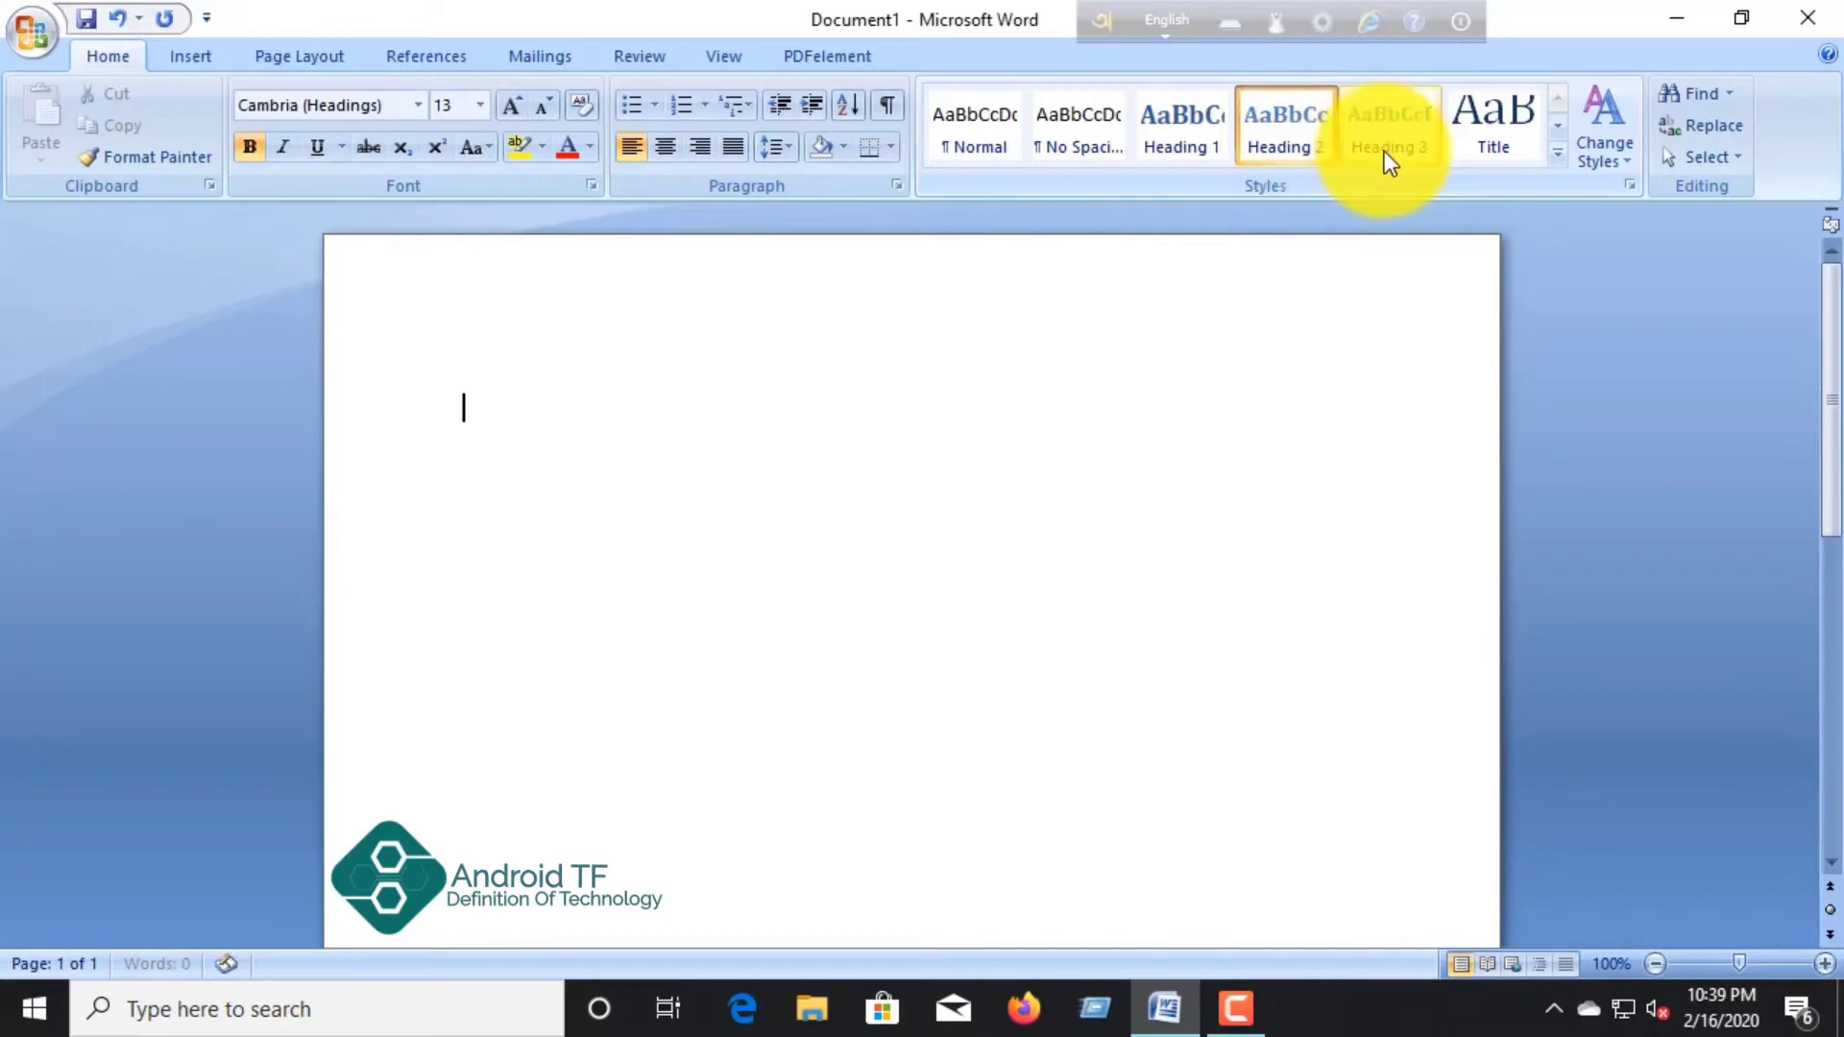
pyautogui.click(1385, 151)
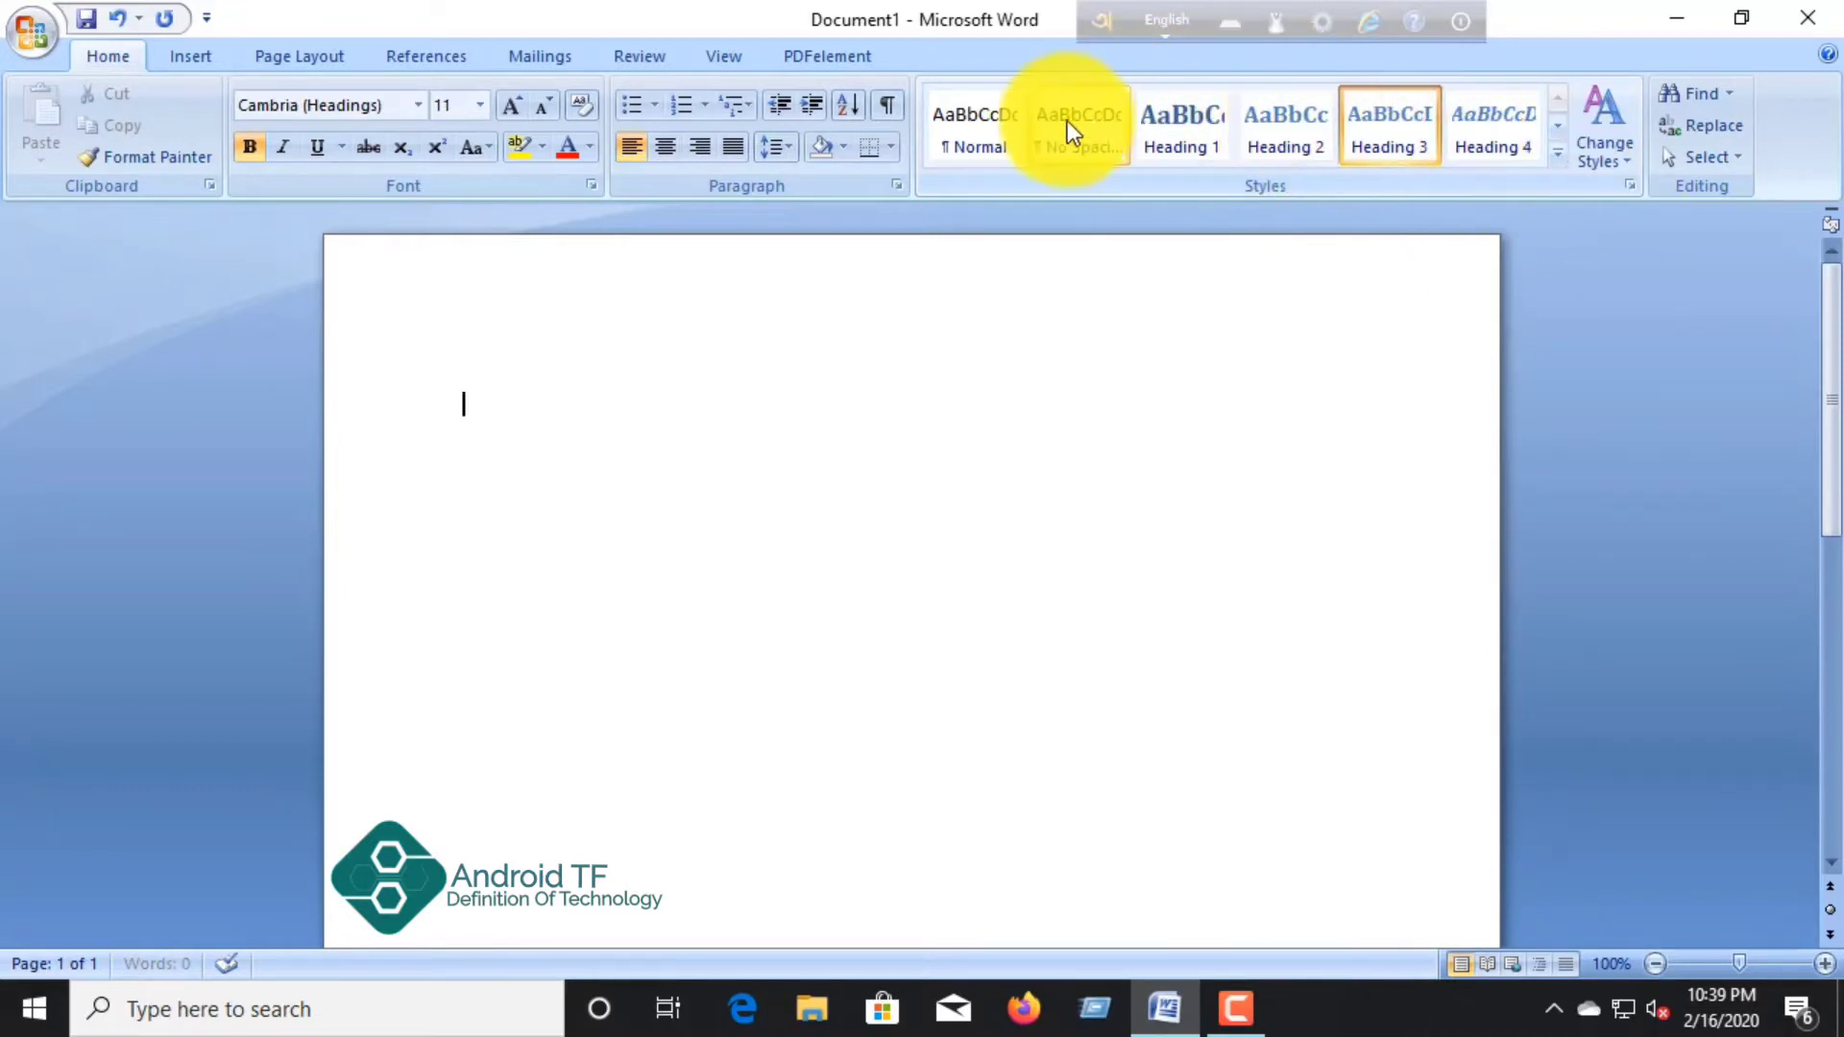
pyautogui.click(1000, 135)
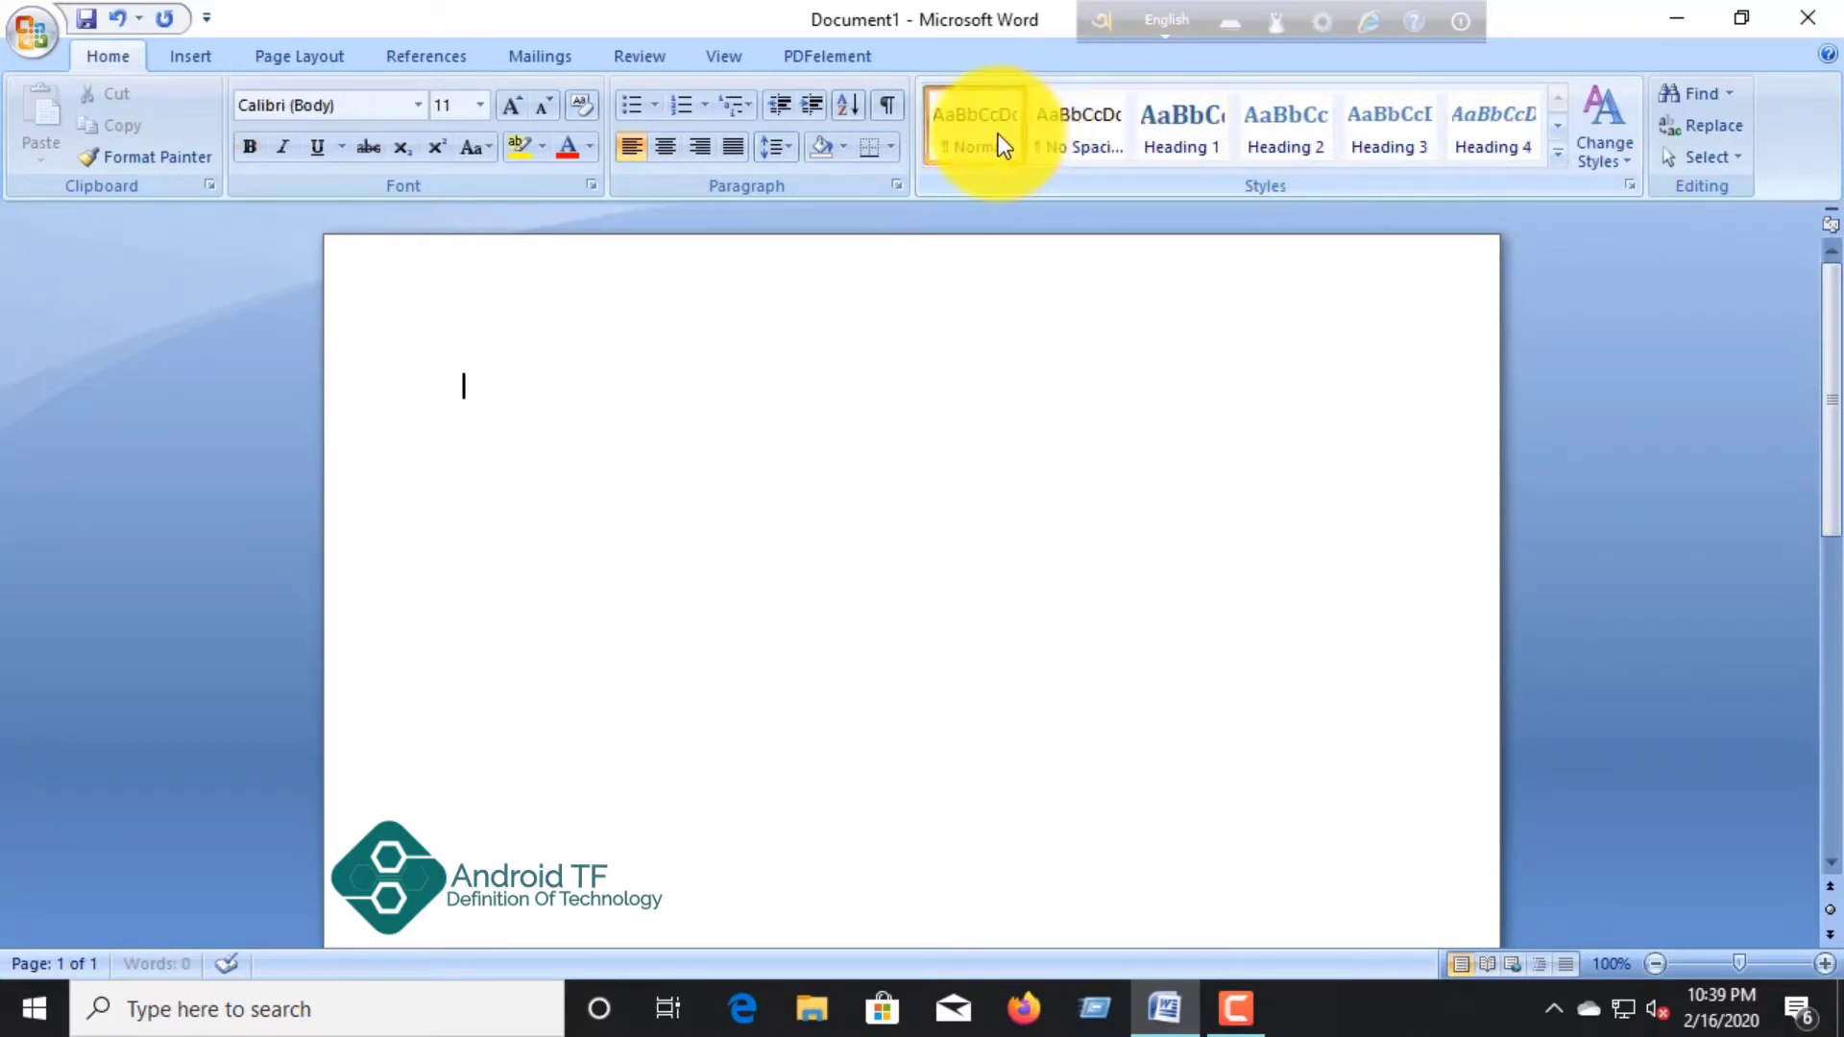
pyautogui.click(1614, 149)
pyautogui.moveTo(1656, 192)
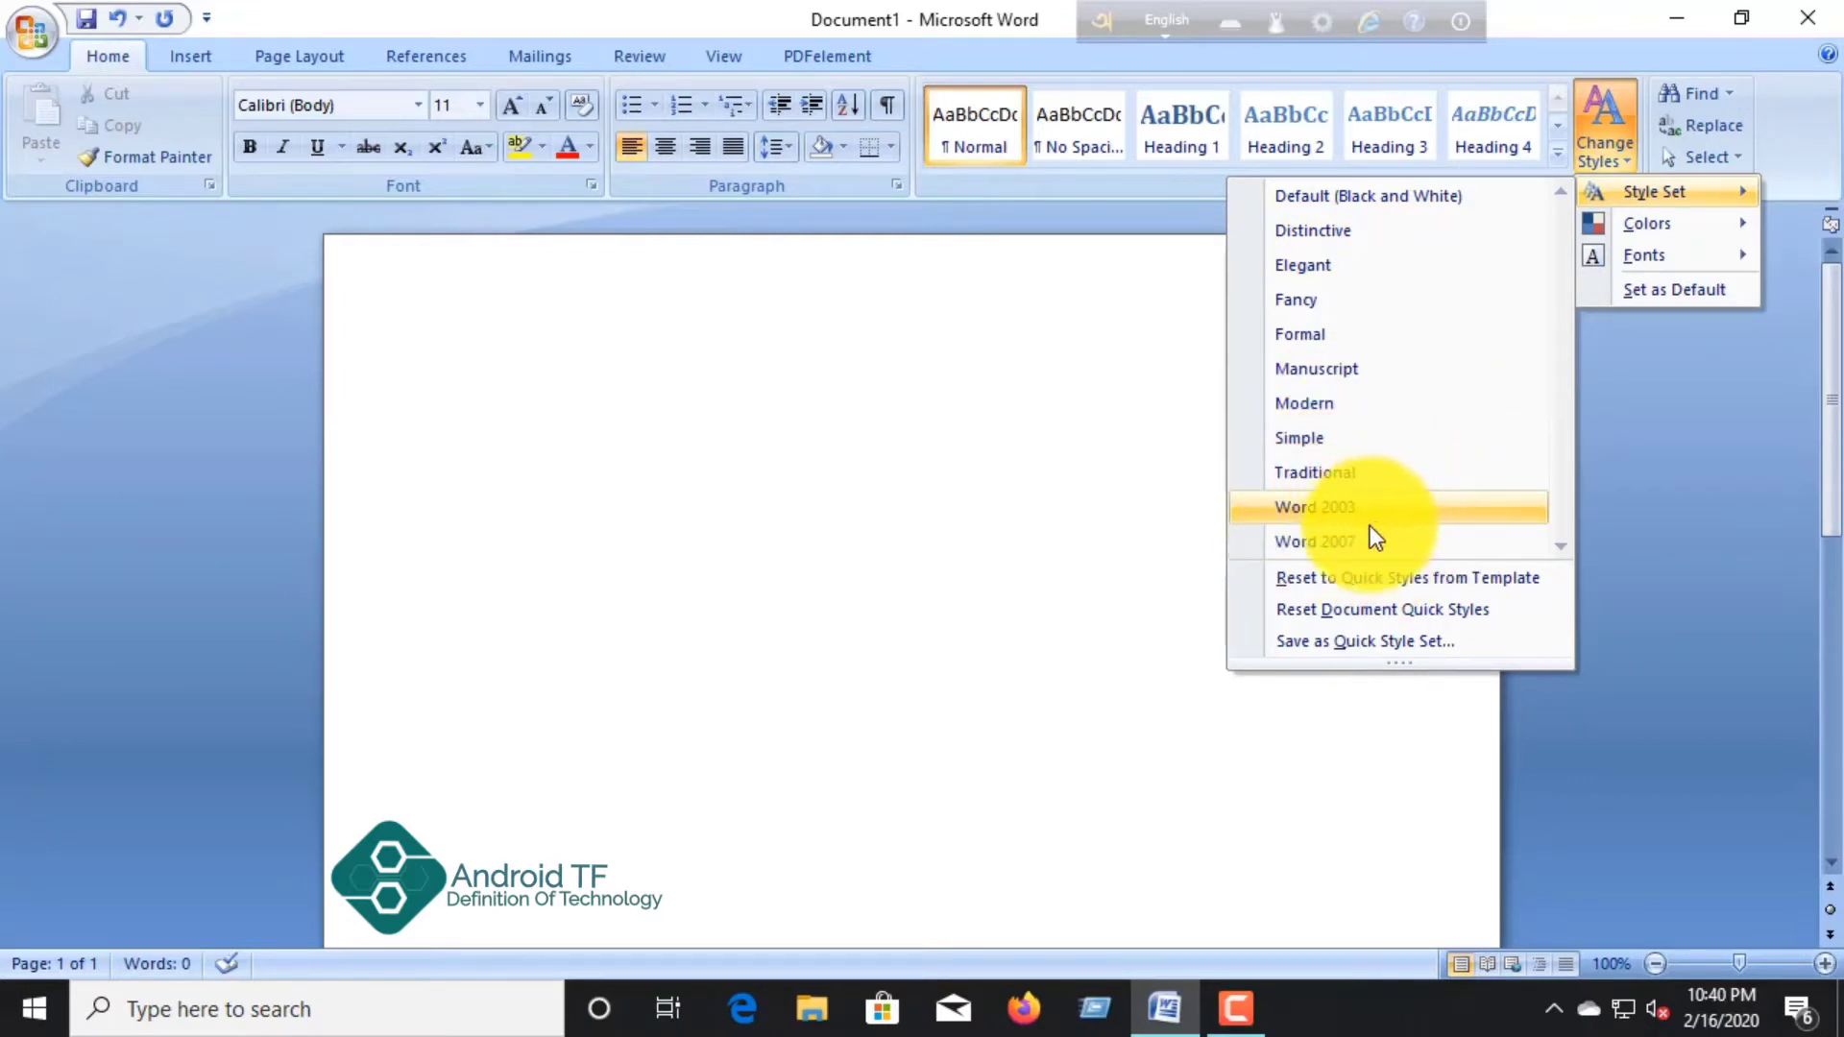
pyautogui.click(1116, 532)
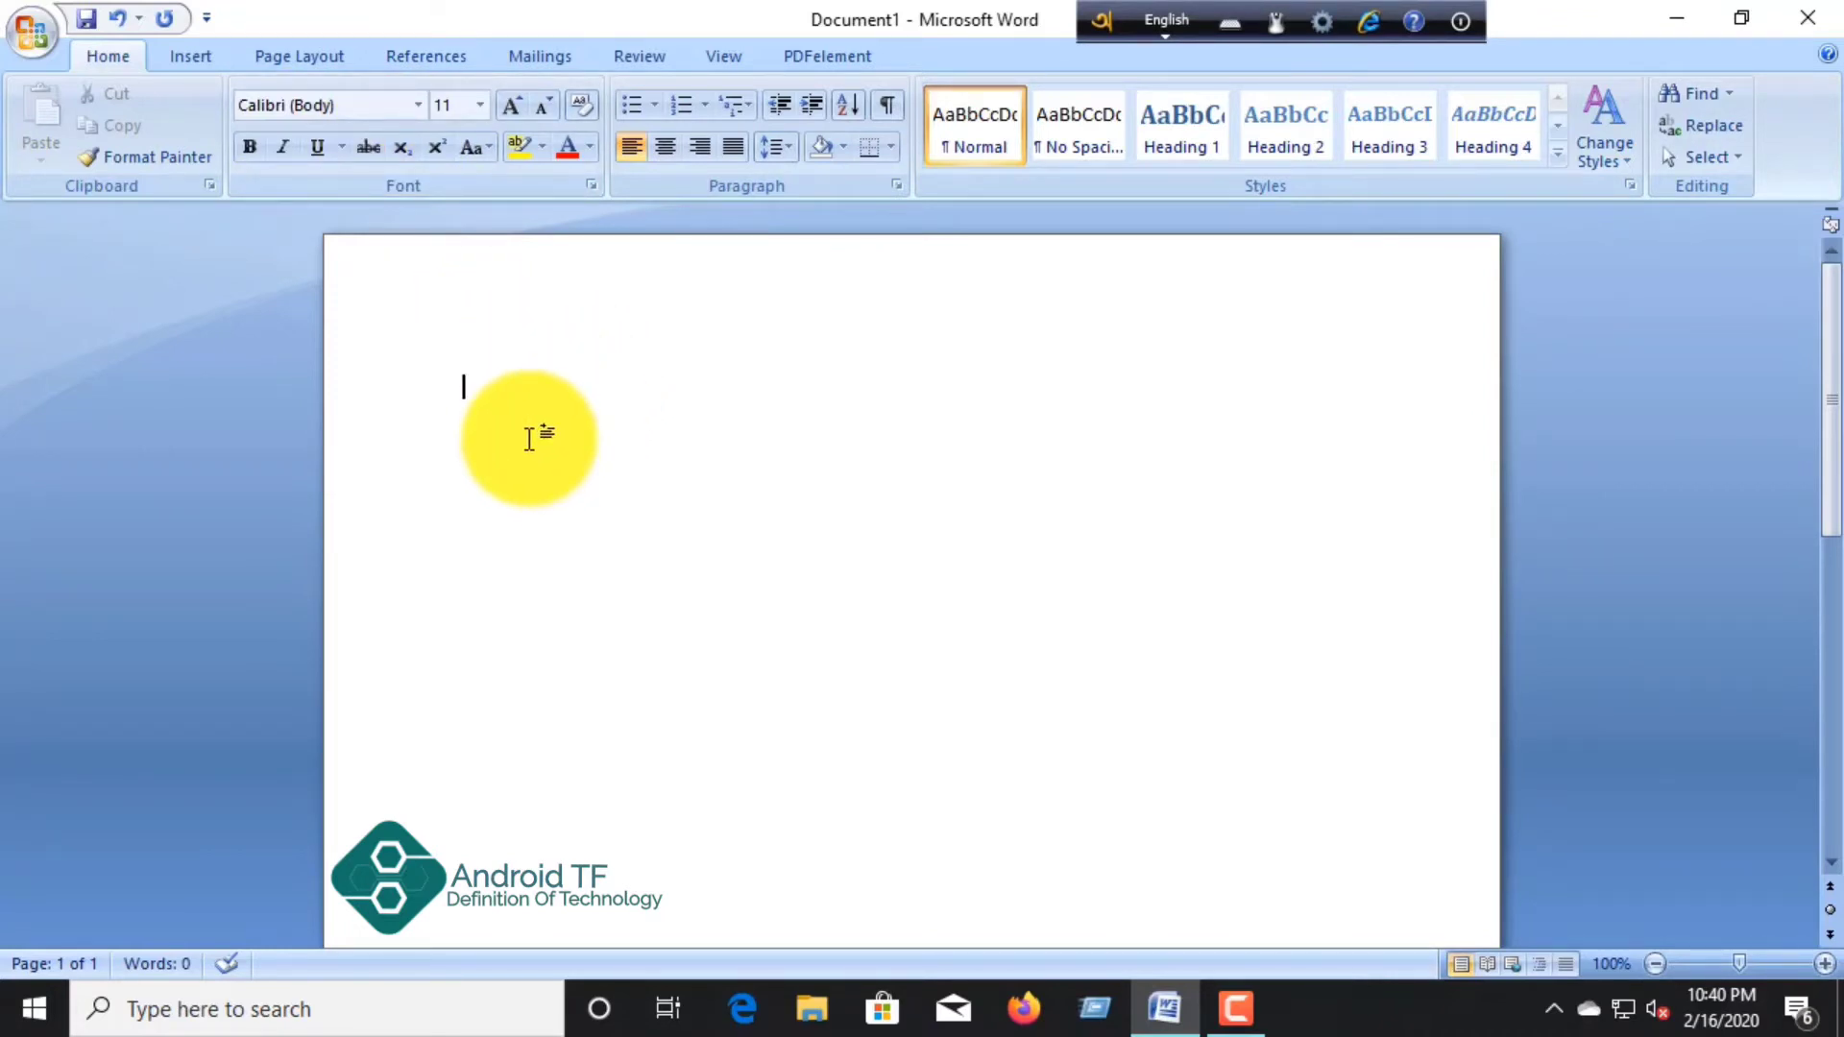
# Step: Type the heading 'Definition OF Technology' on the first line of the page
pyautogui.write('Definition OF T')
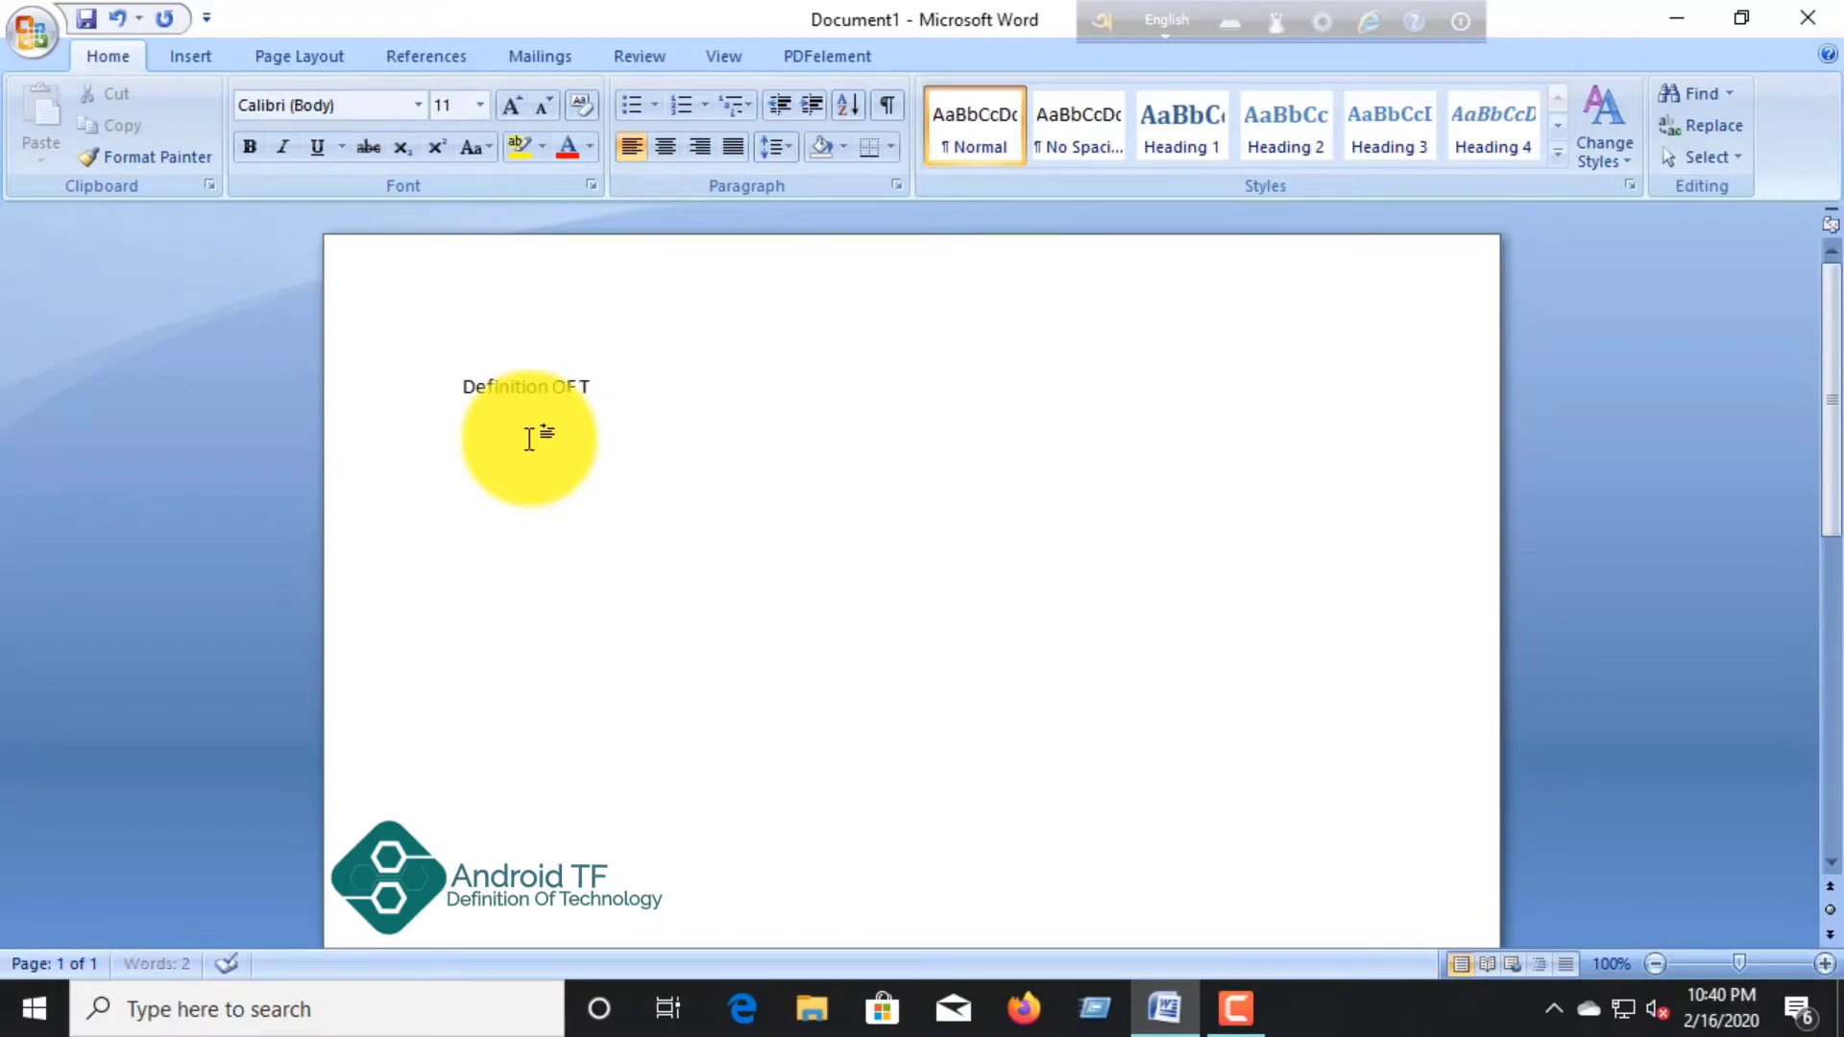
pyautogui.write('echnolo')
pyautogui.write('gy')
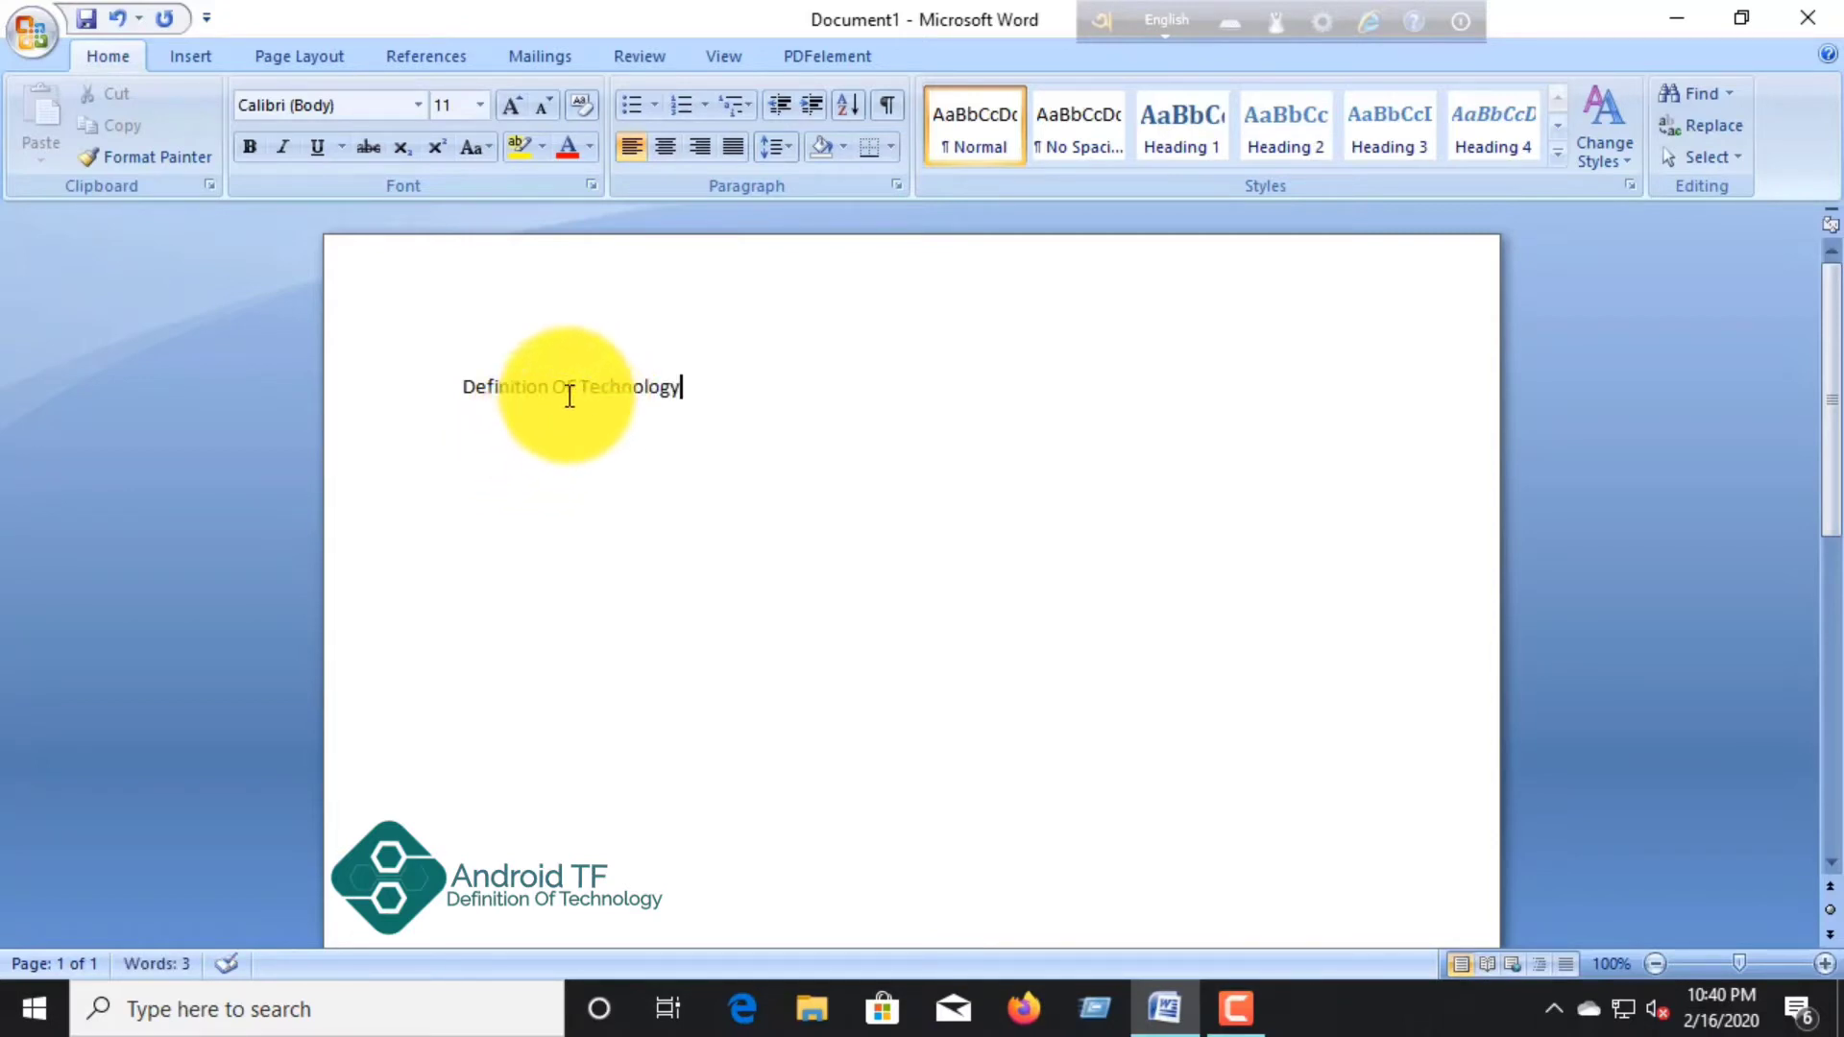
# Step: Select the heading, make it bold and enlarge it to 72 point
pyautogui.moveTo(457, 395); pyautogui.dragTo(700, 358)
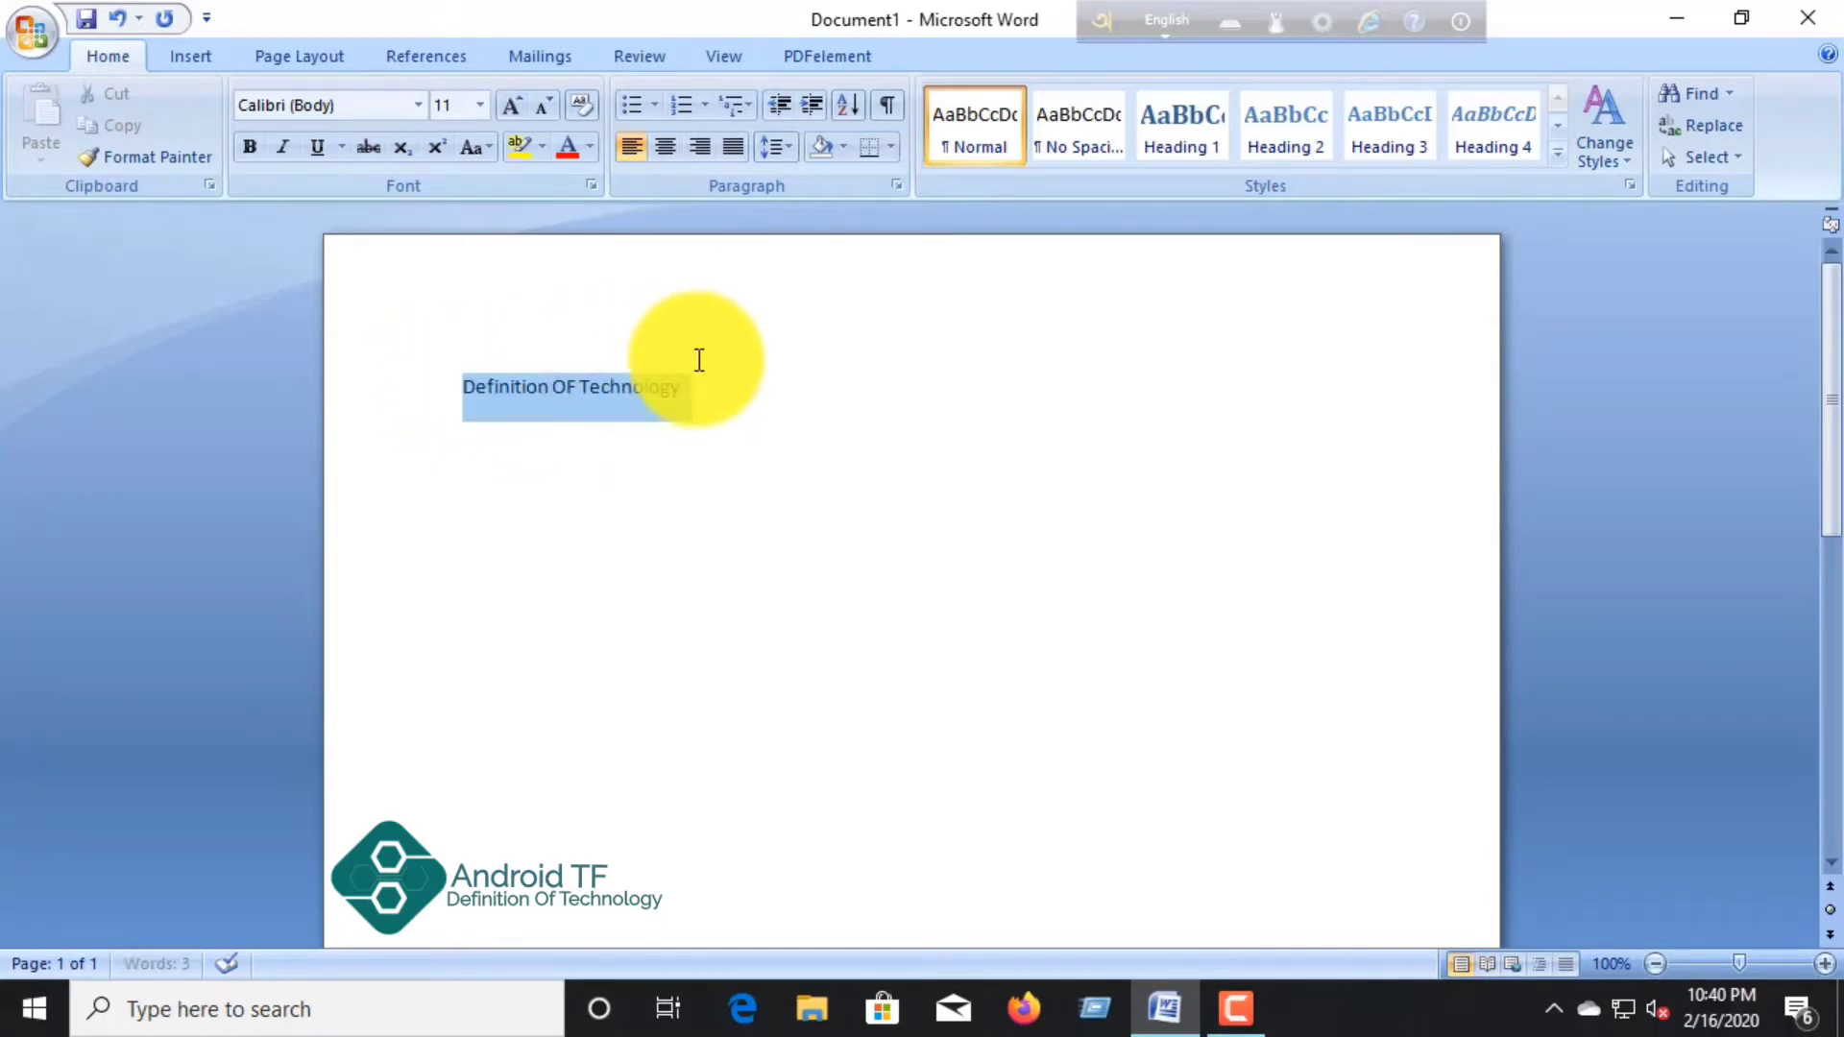
pyautogui.click(252, 146)
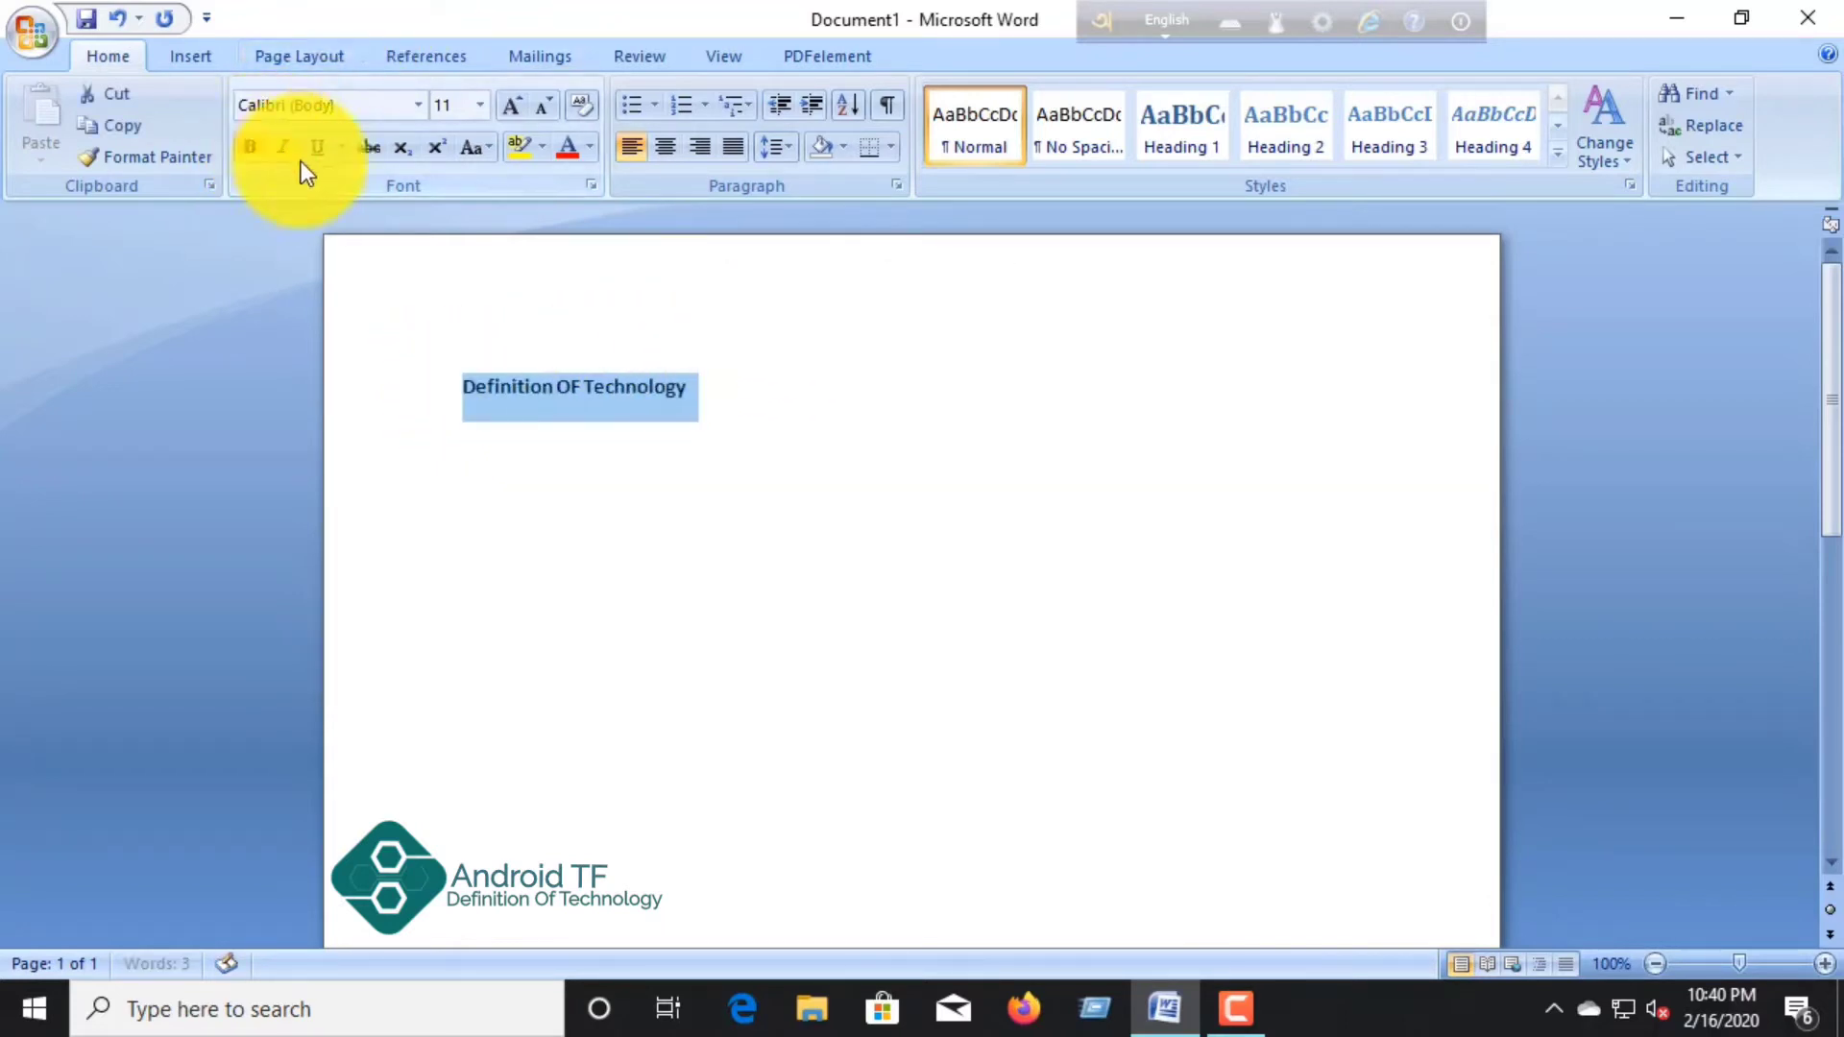
pyautogui.click(999, 469)
pyautogui.moveTo(706, 389); pyautogui.dragTo(412, 358)
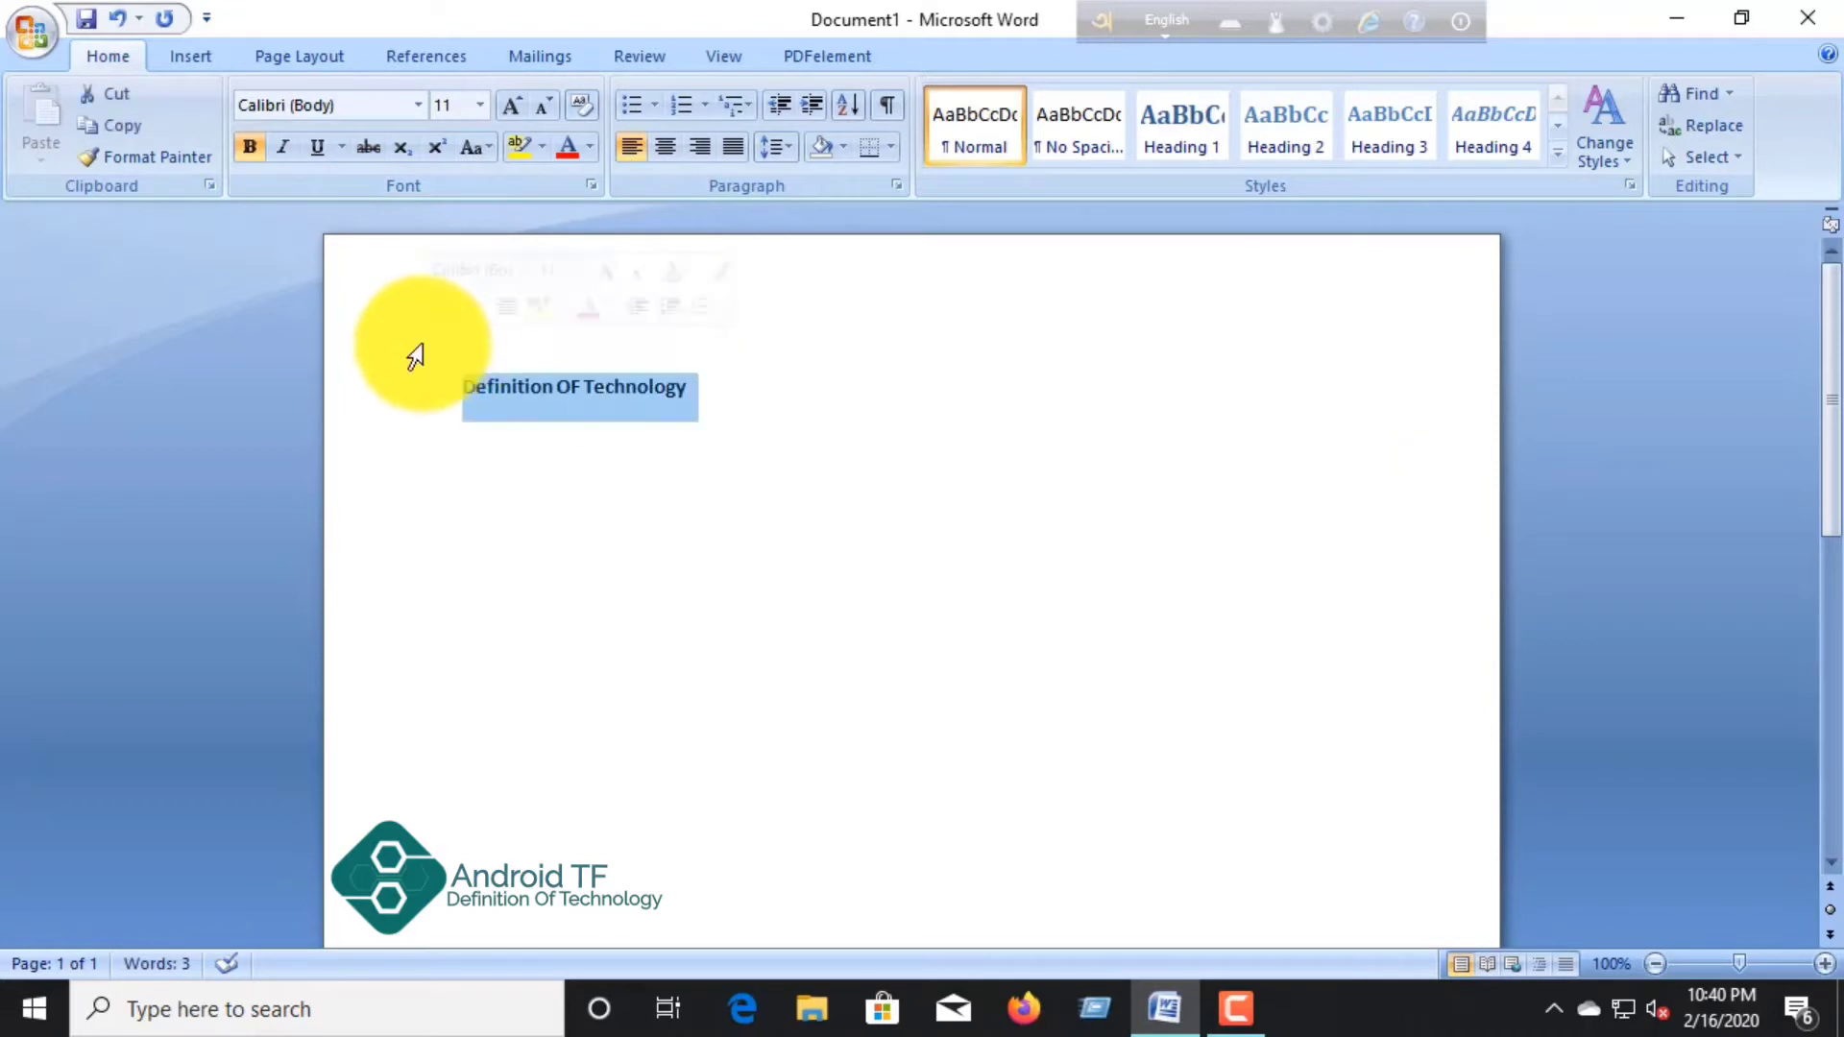
pyautogui.click(501, 99)
pyautogui.click(502, 100)
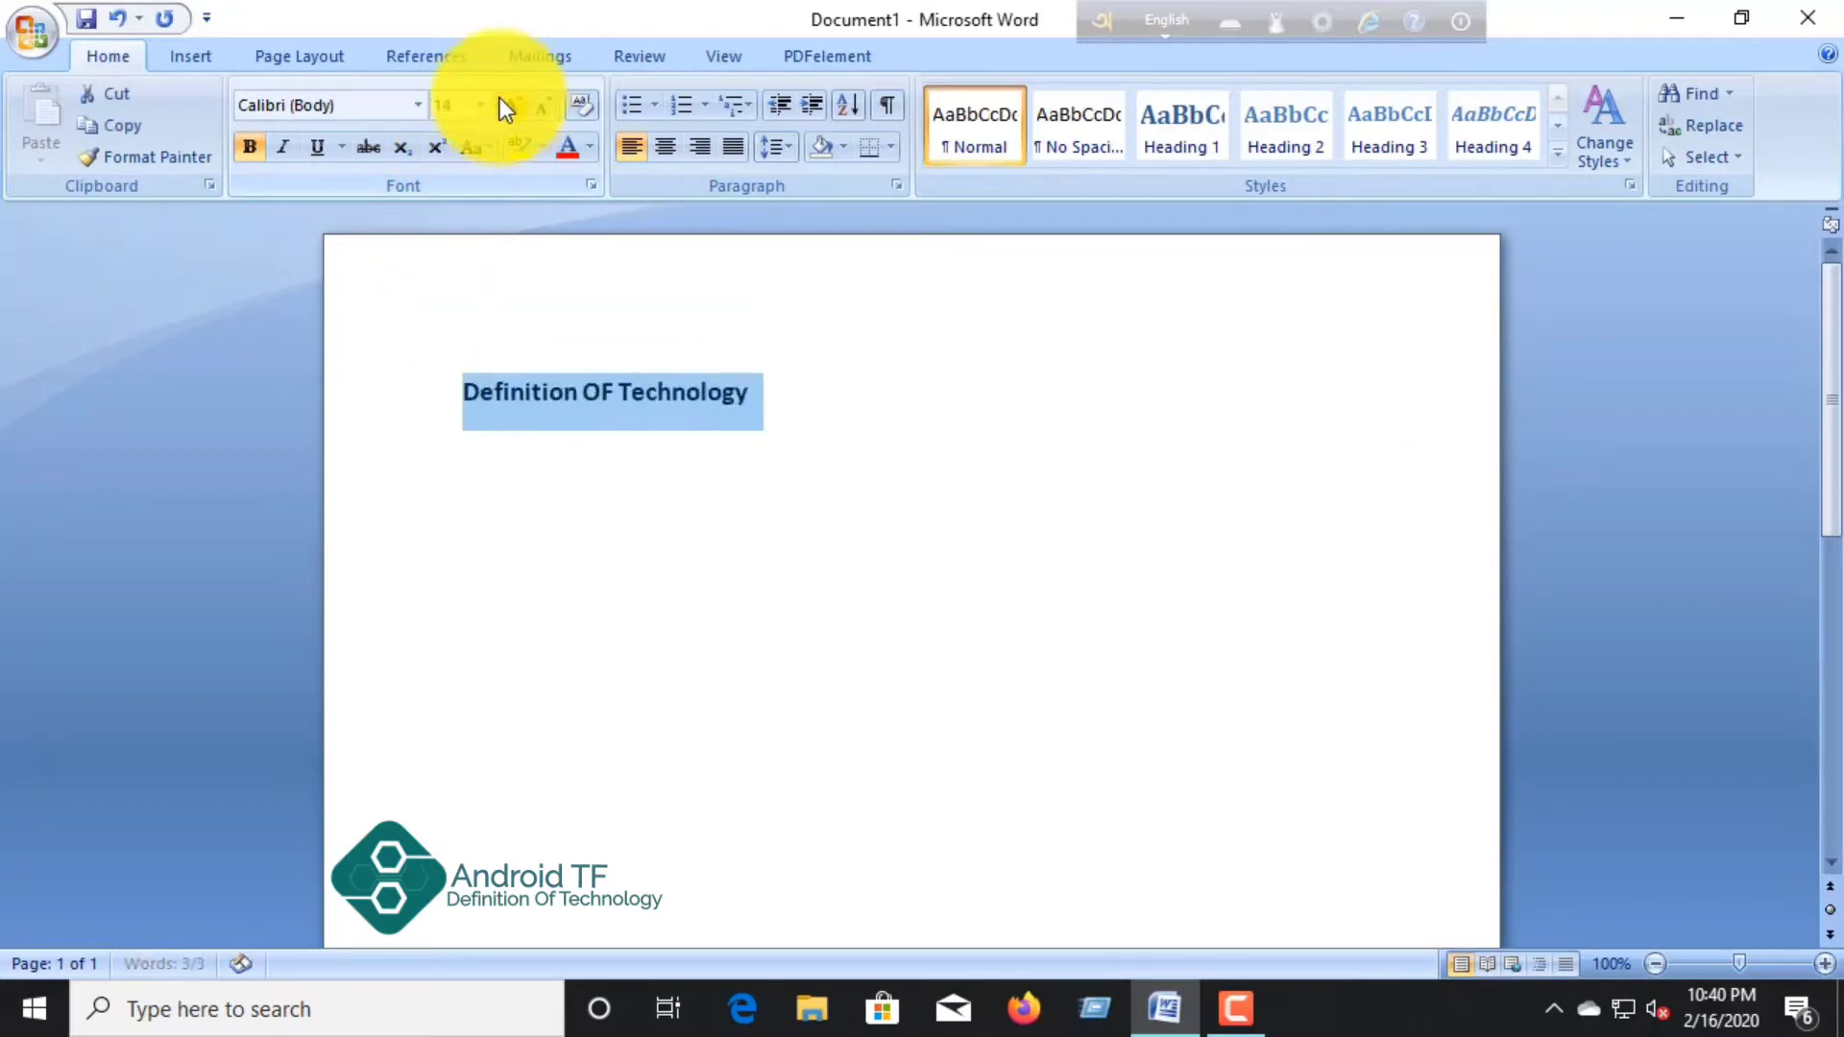
pyautogui.click(501, 100)
pyautogui.click(502, 100)
pyautogui.click(501, 100)
pyautogui.click(502, 100)
pyautogui.click(501, 103)
pyautogui.click(501, 103)
pyautogui.click(501, 104)
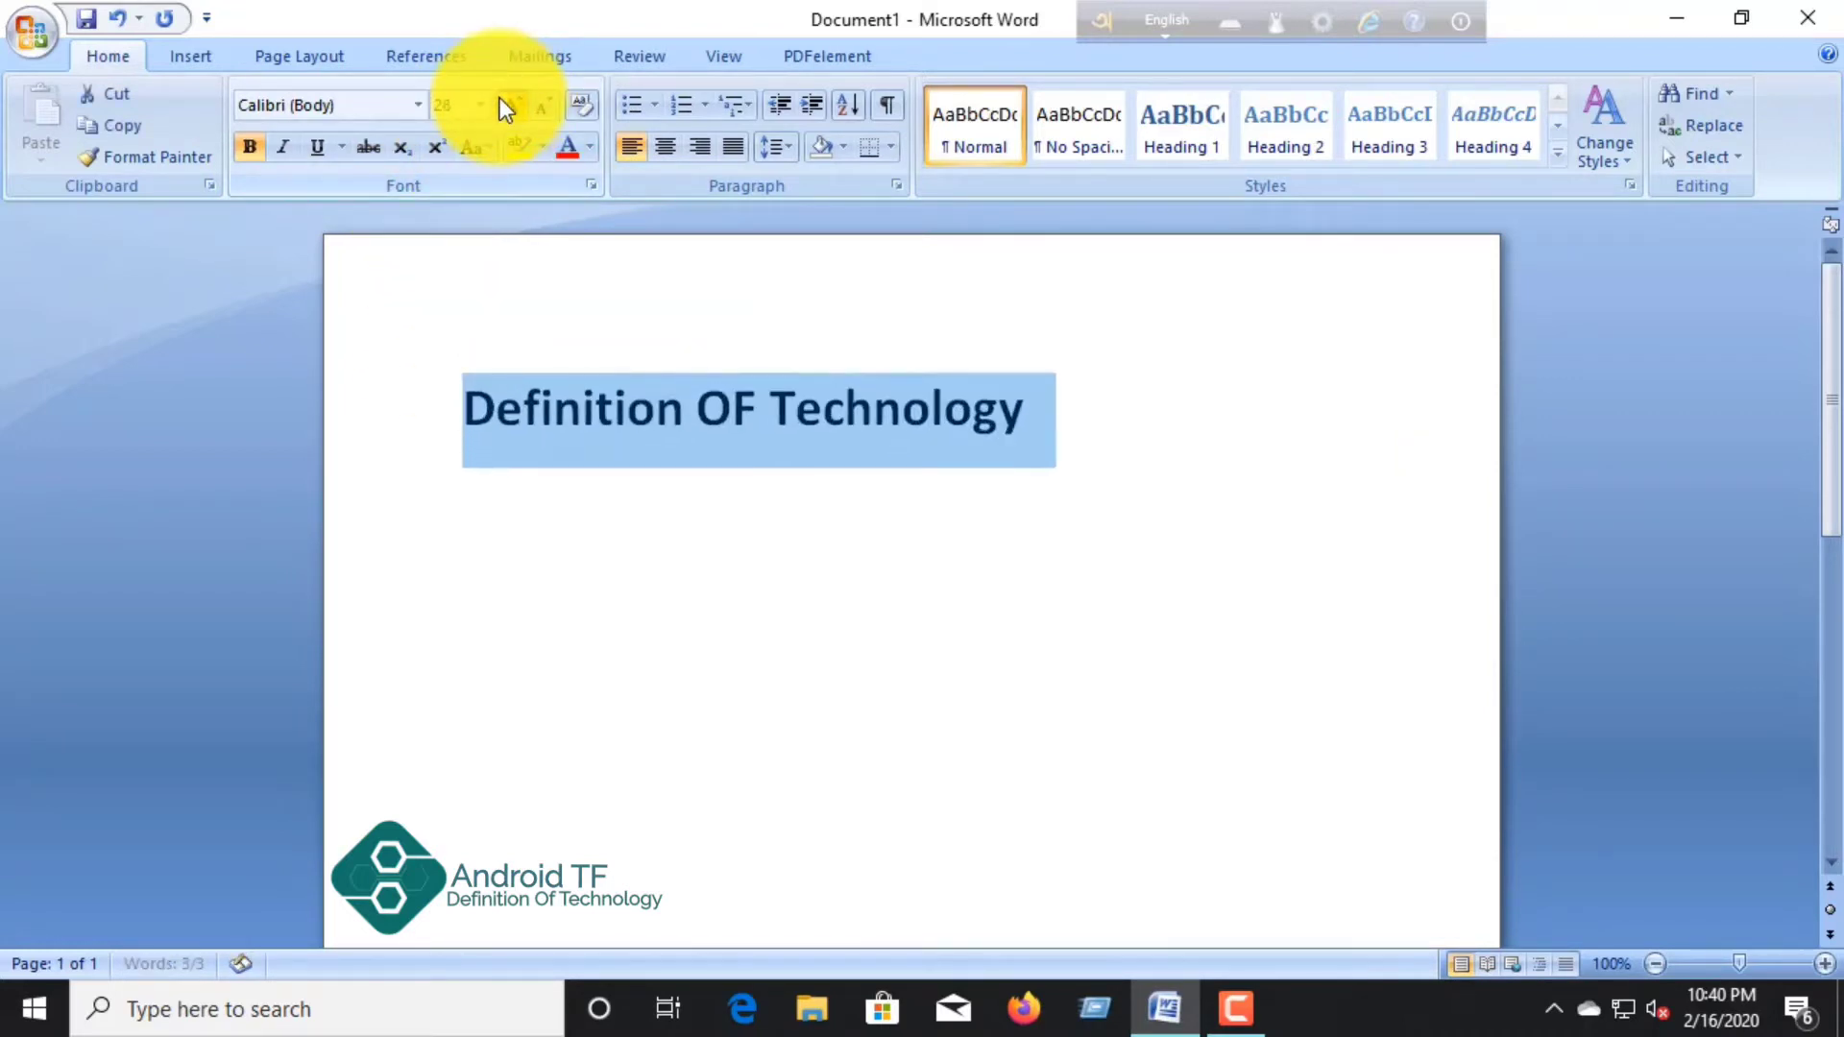
pyautogui.click(501, 104)
pyautogui.click(501, 103)
pyautogui.click(501, 104)
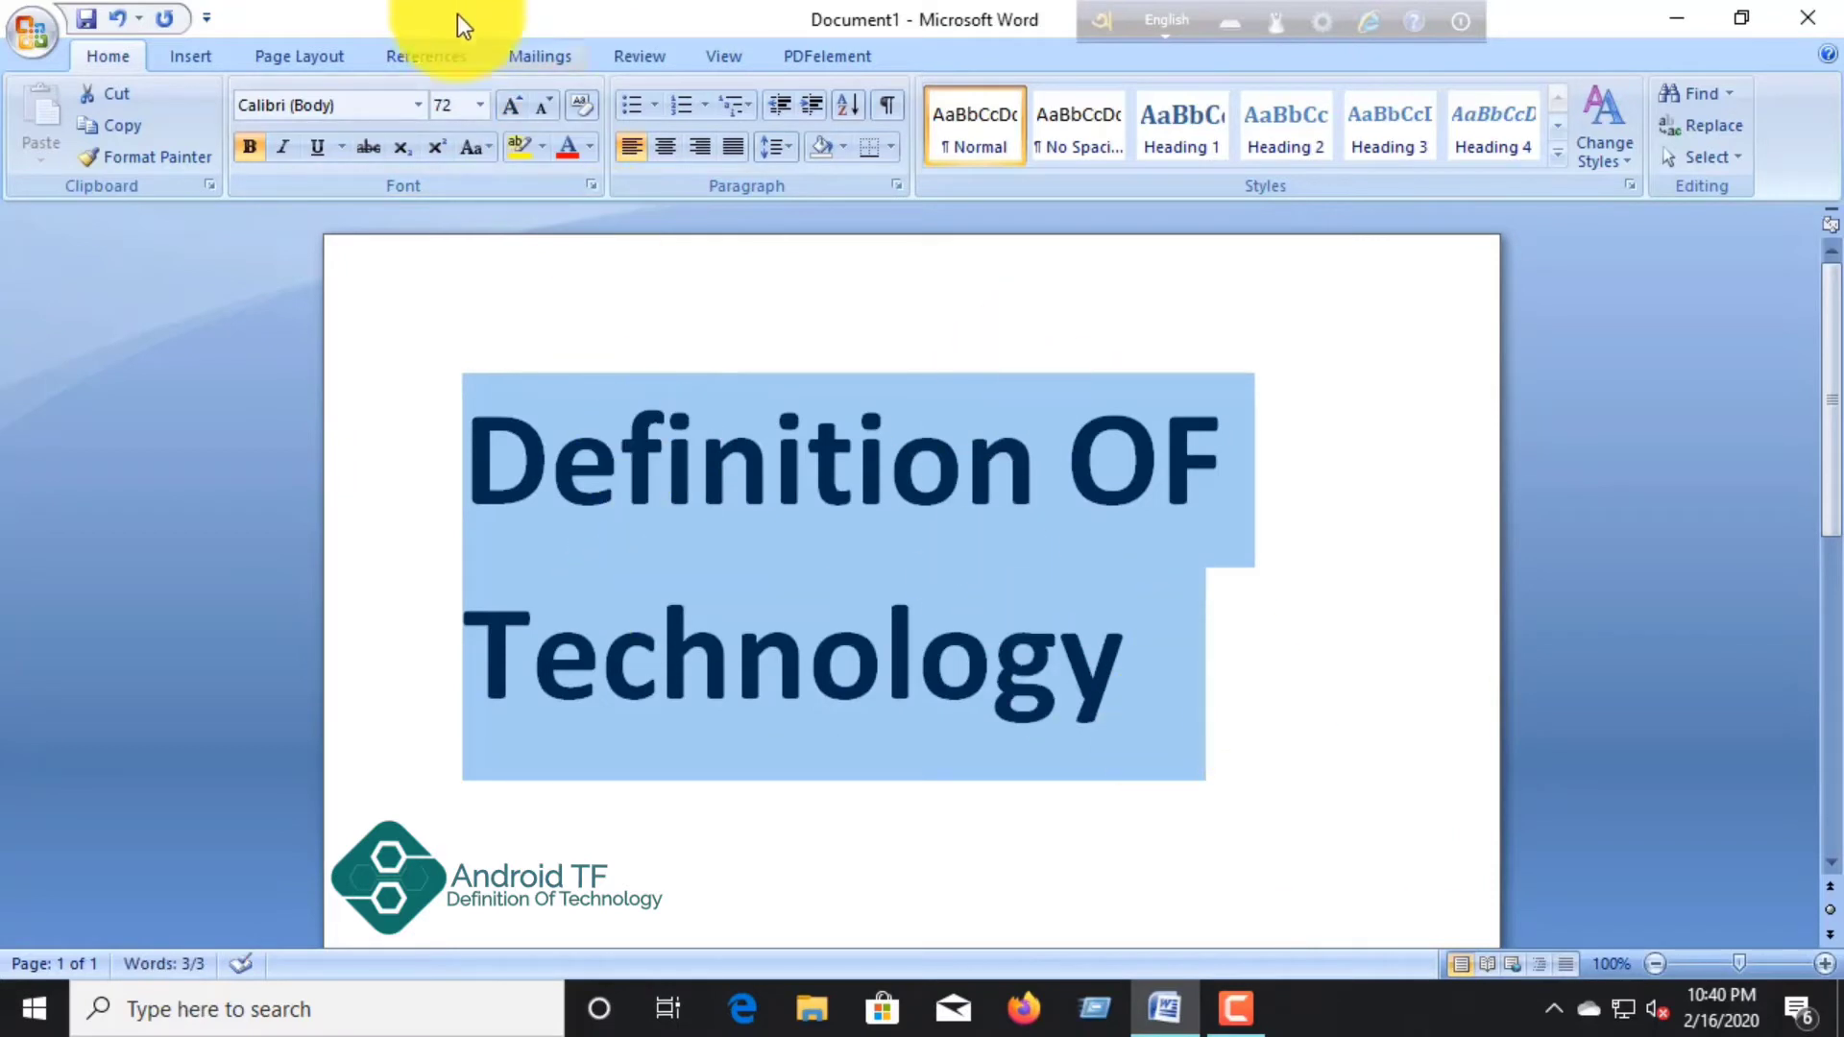
# Step: Apply italic, underline and strikethrough to the heading, then remove them along with bold
pyautogui.click(290, 146)
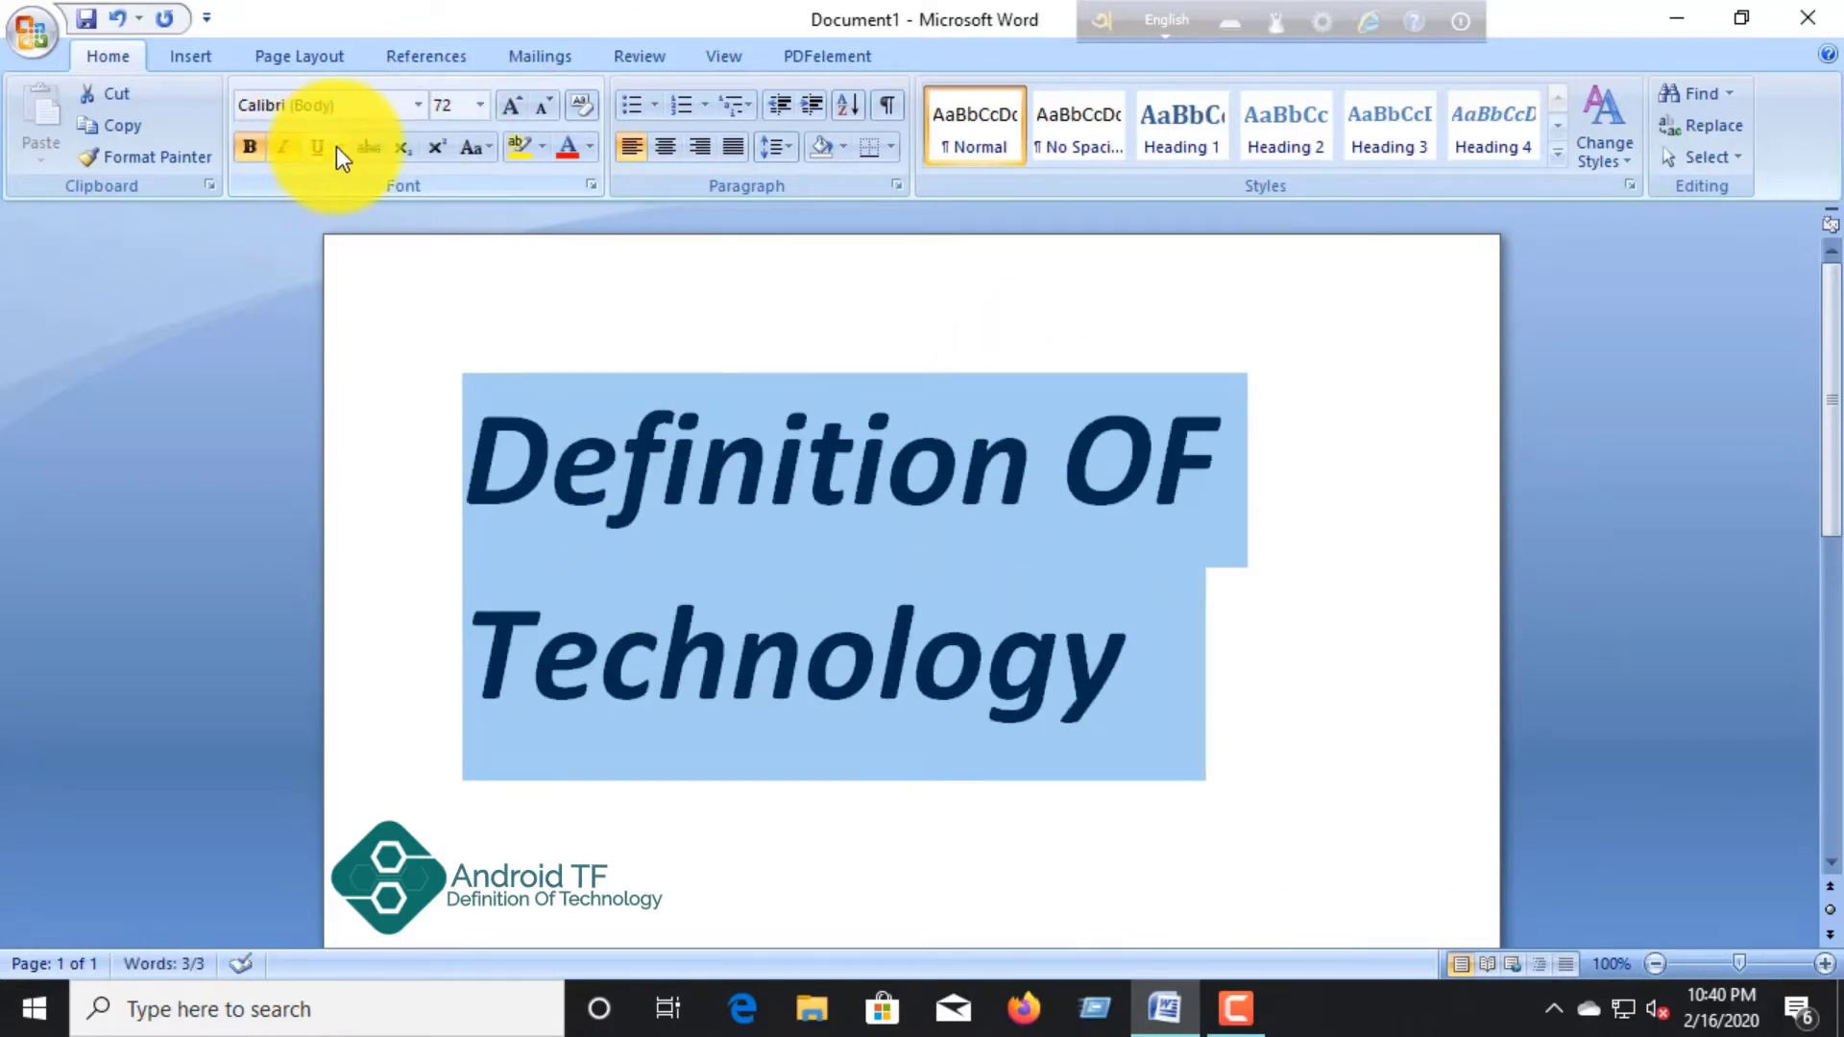
pyautogui.rightClick(337, 146)
pyautogui.click(315, 144)
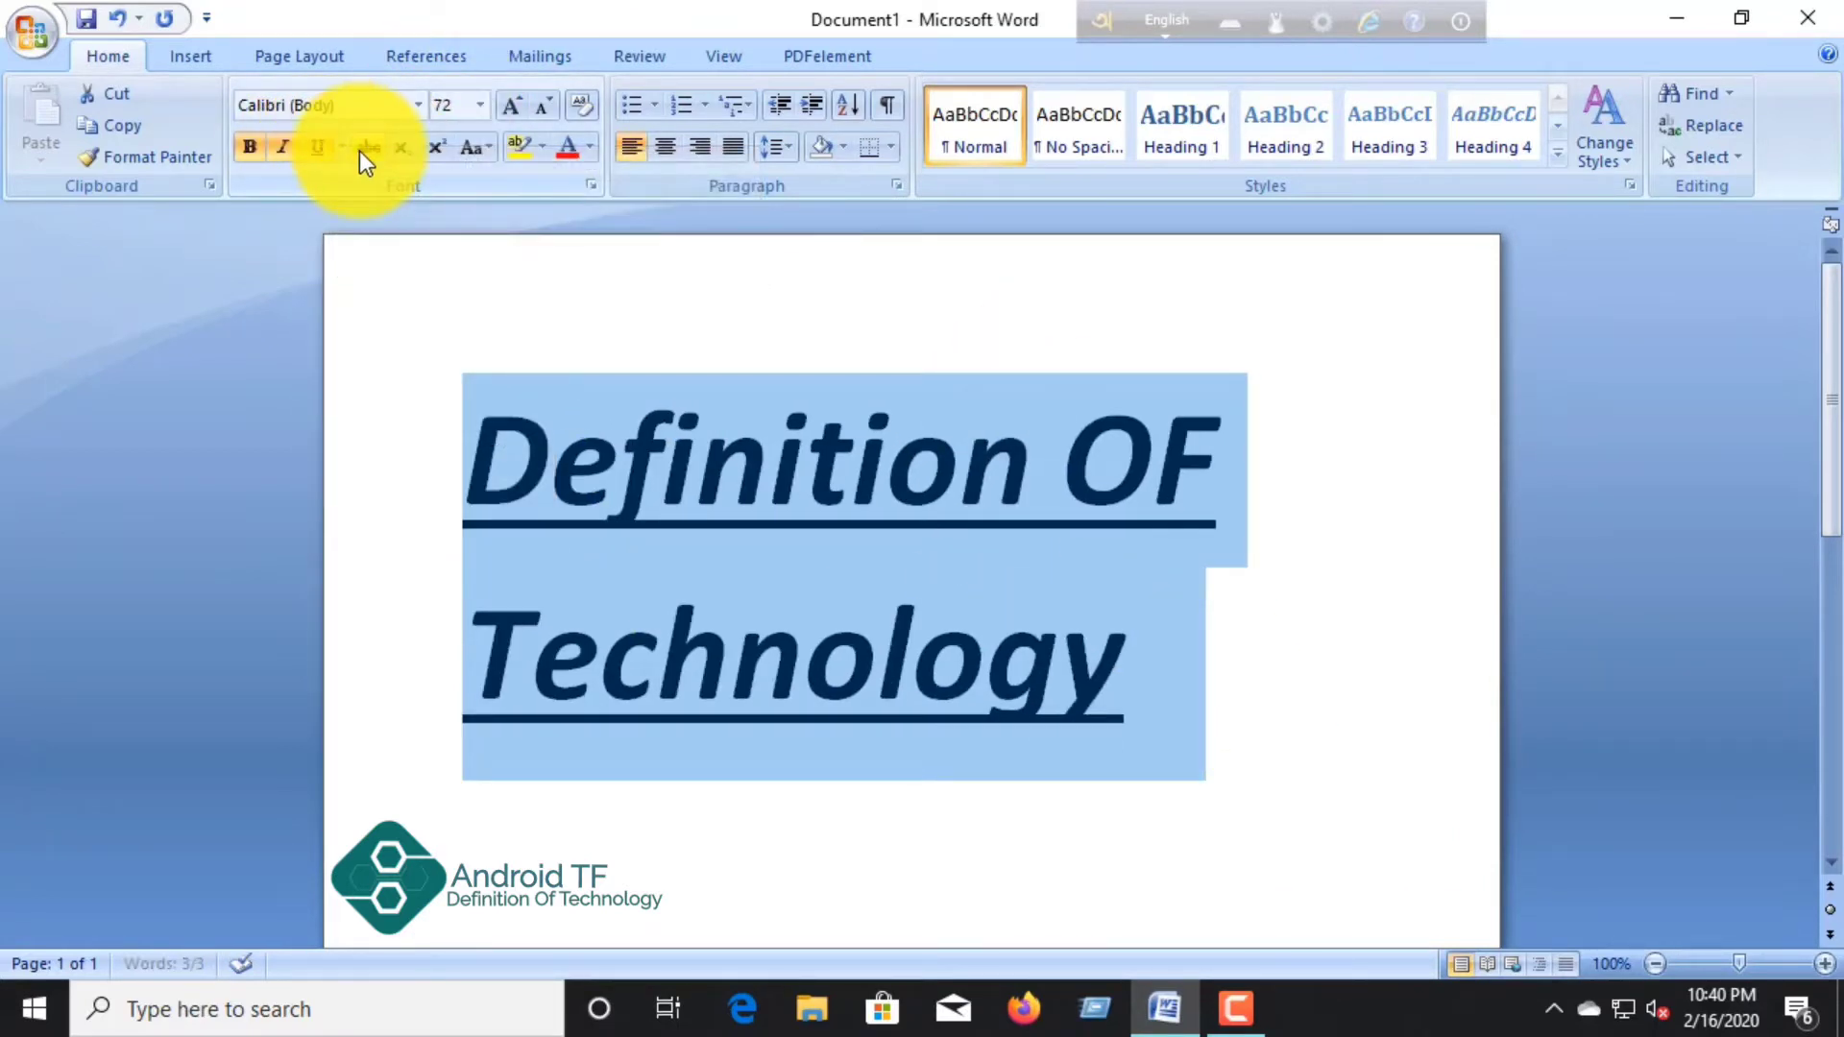
pyautogui.click(359, 152)
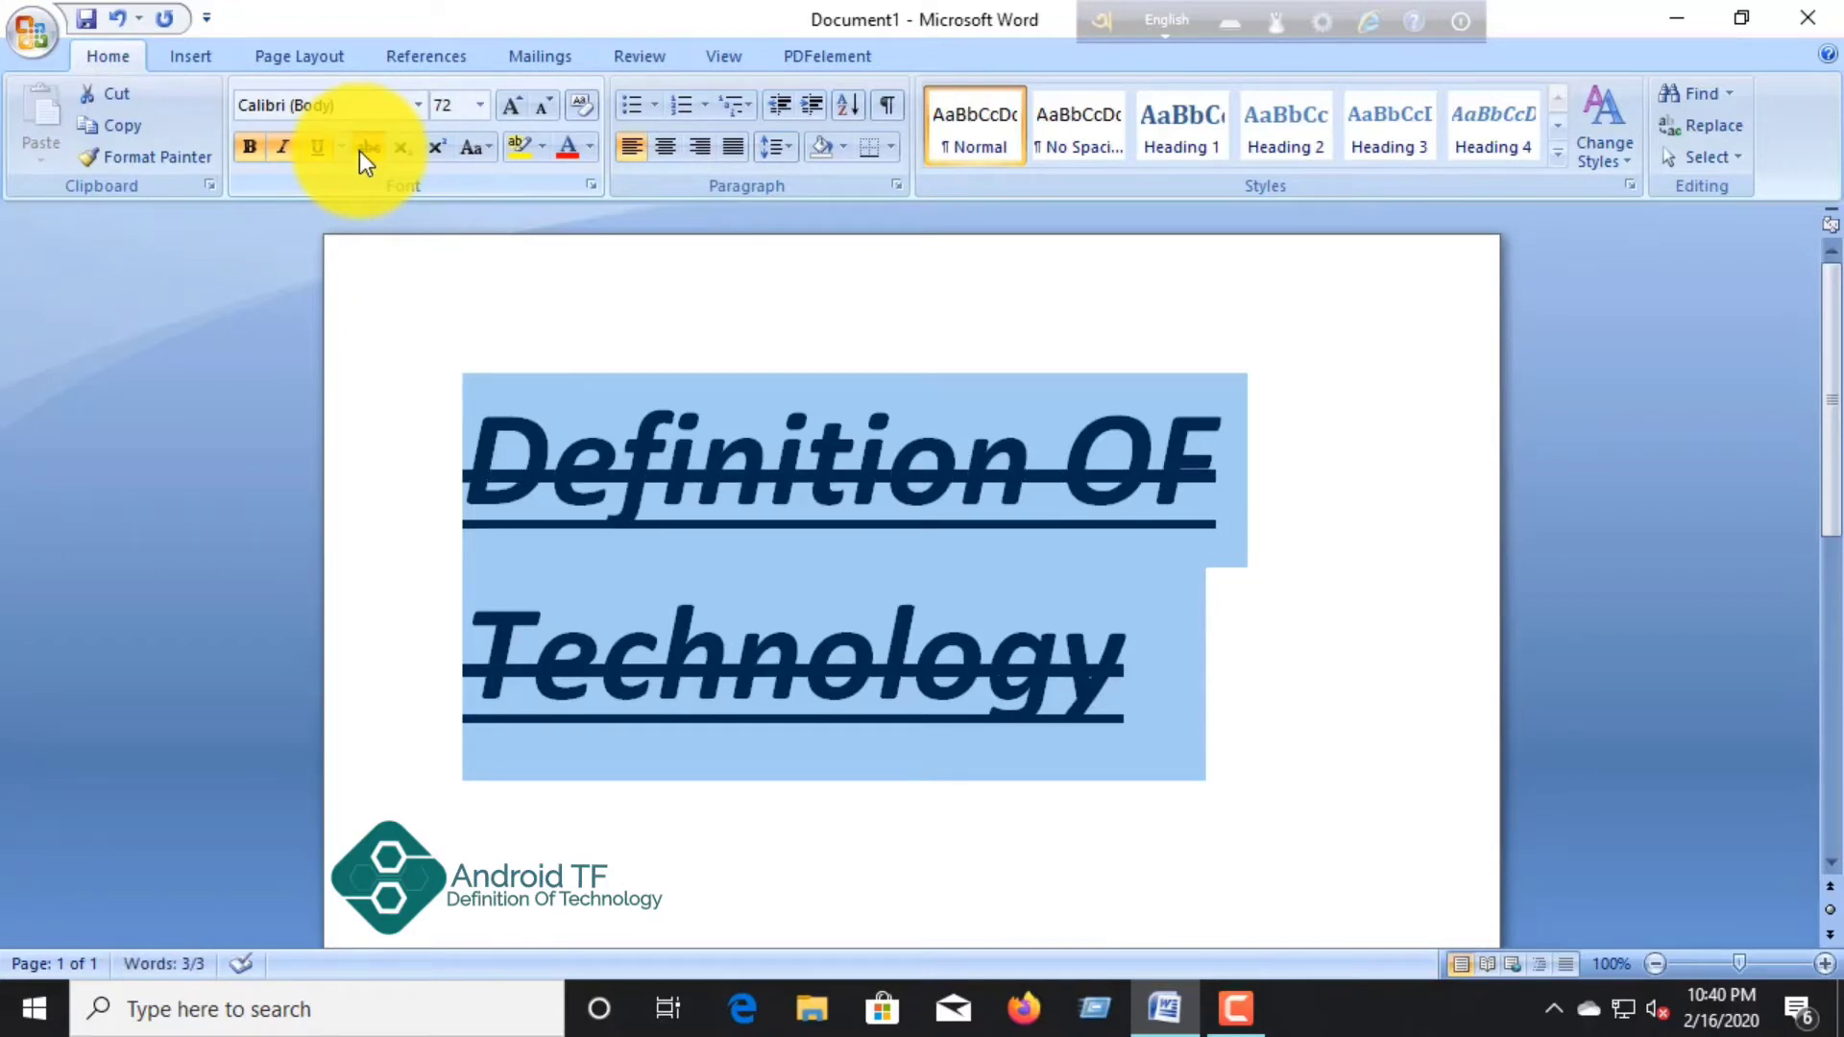
pyautogui.click(359, 152)
pyautogui.click(317, 146)
pyautogui.click(282, 146)
pyautogui.click(256, 149)
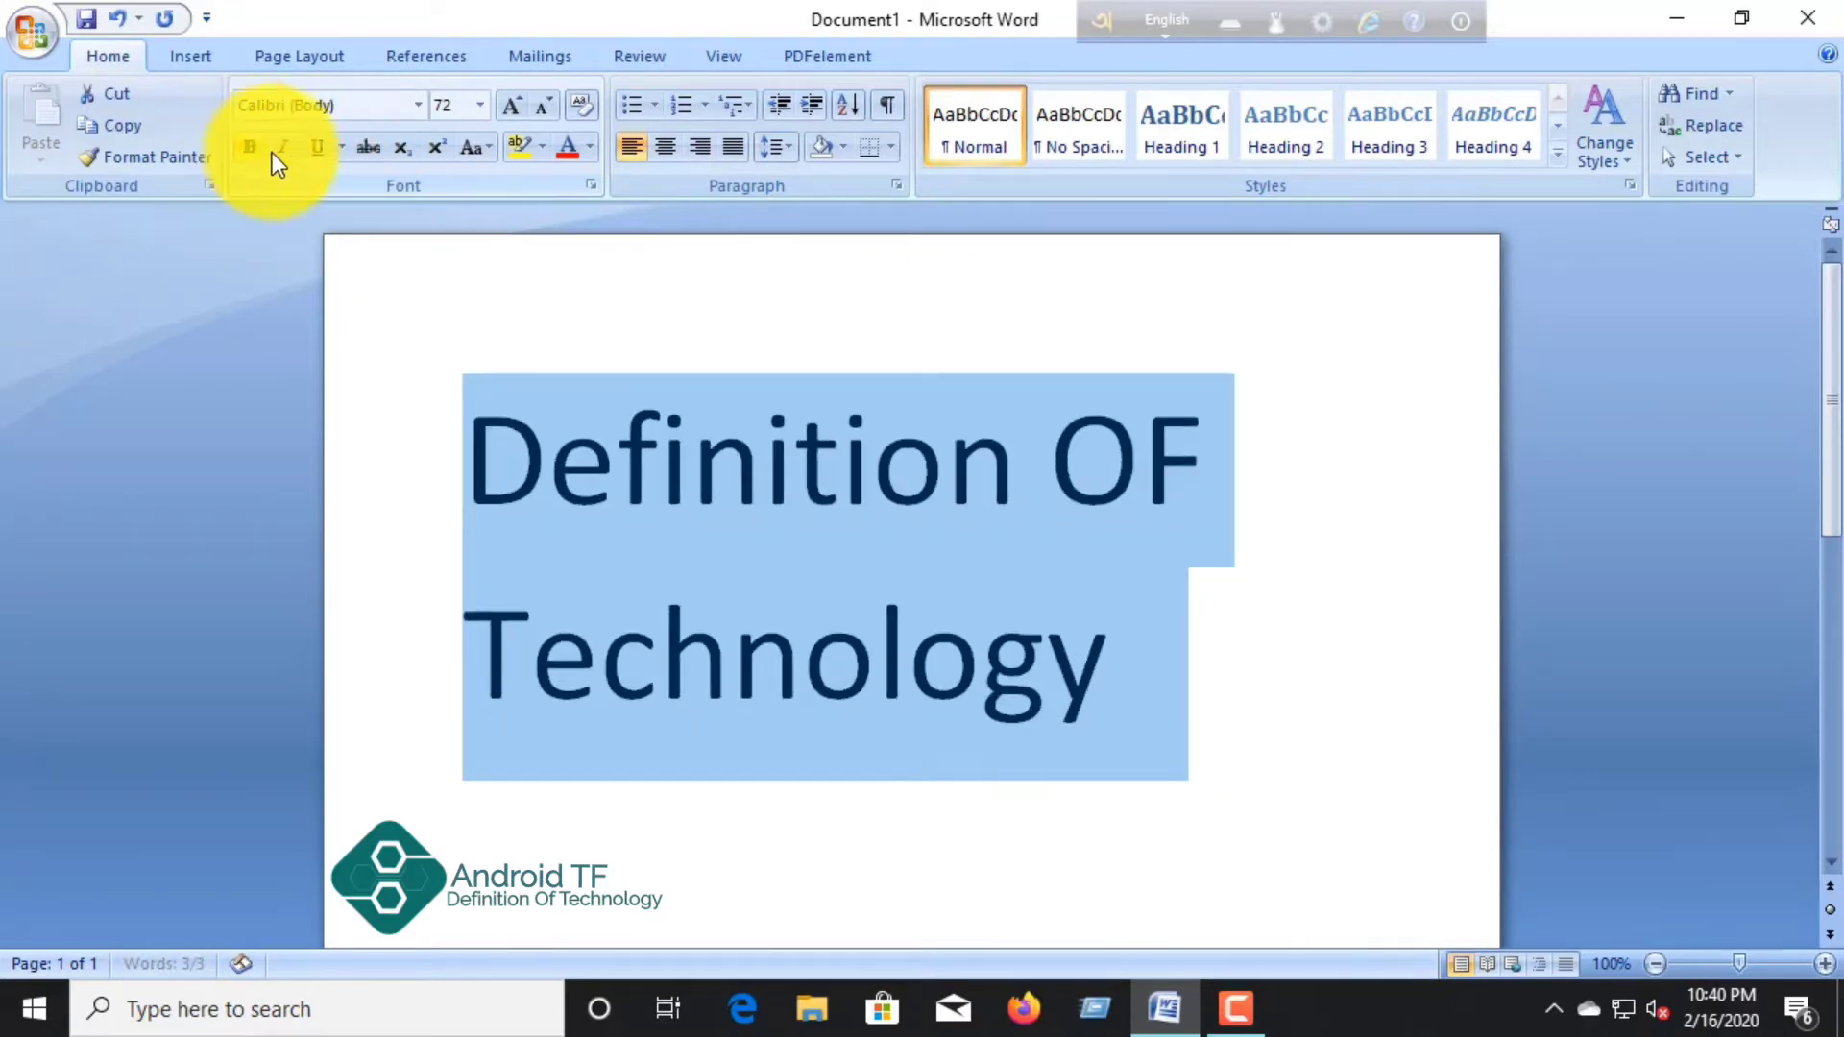
# Step: Make the heading subscript, then superscript, and bring up the Change Case options
pyautogui.click(400, 148)
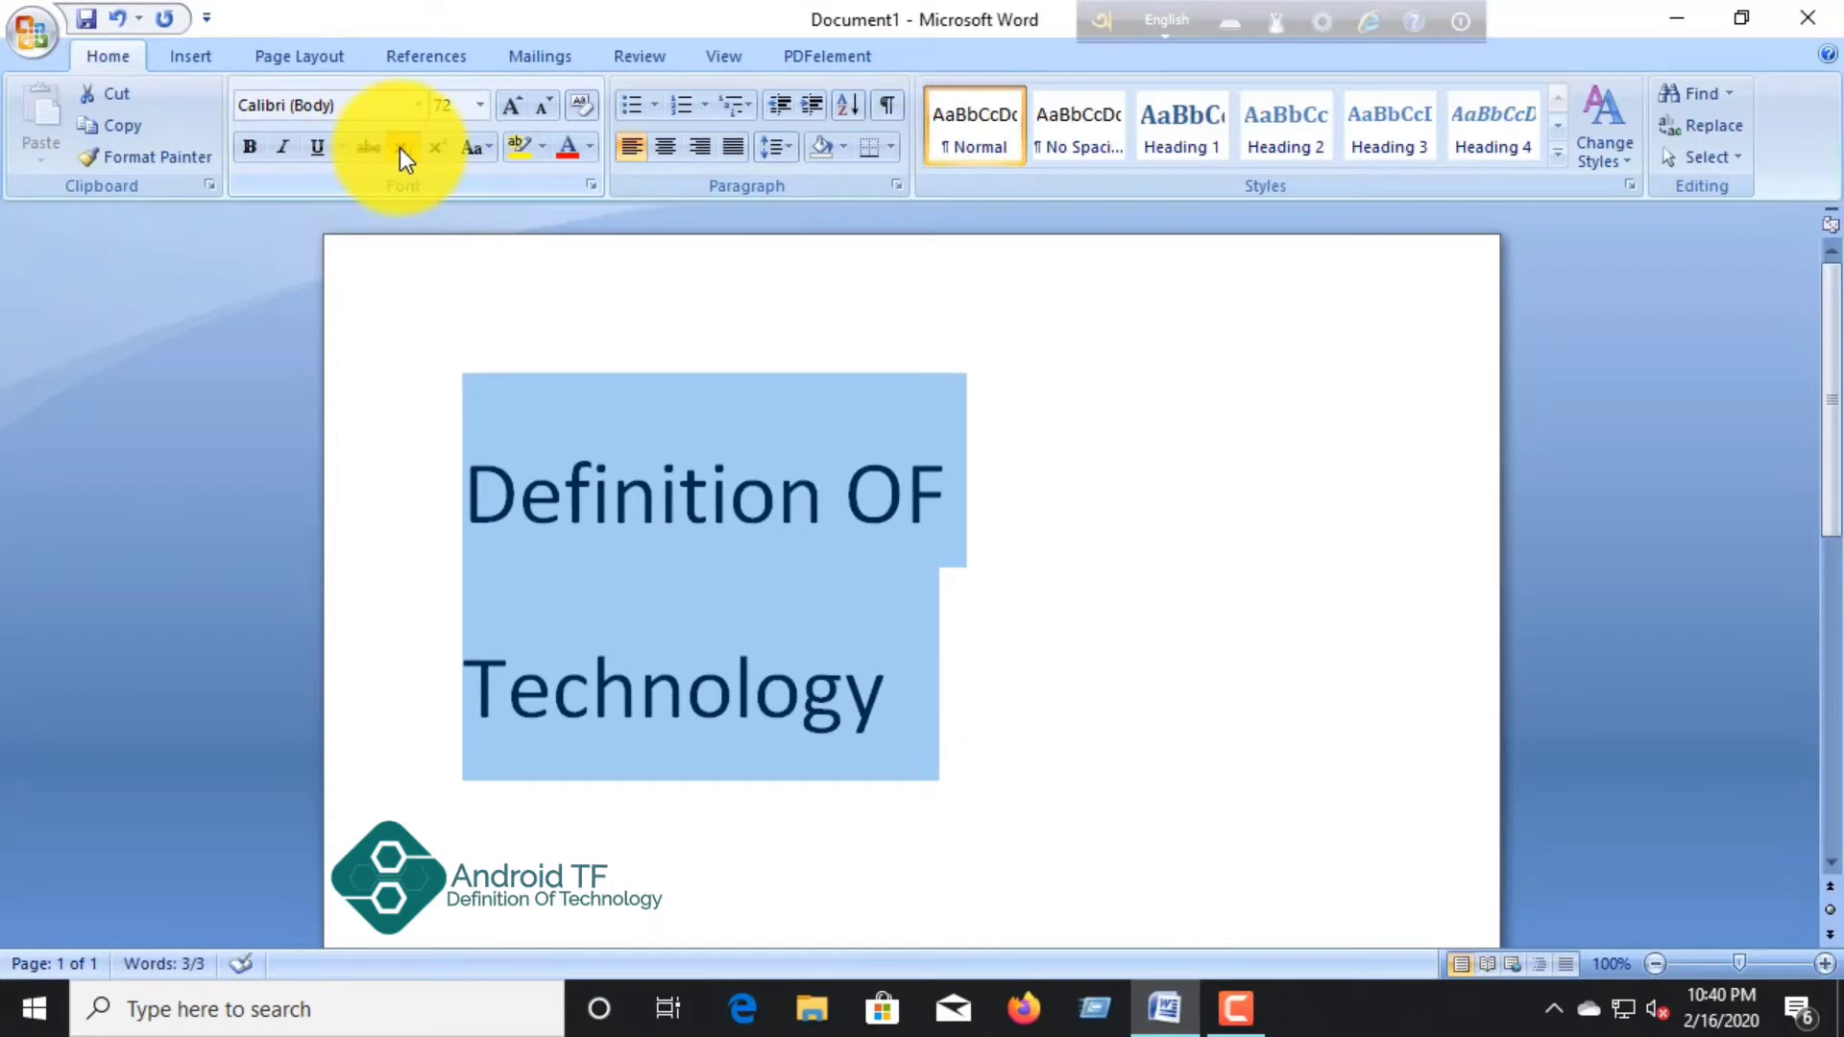
pyautogui.click(436, 144)
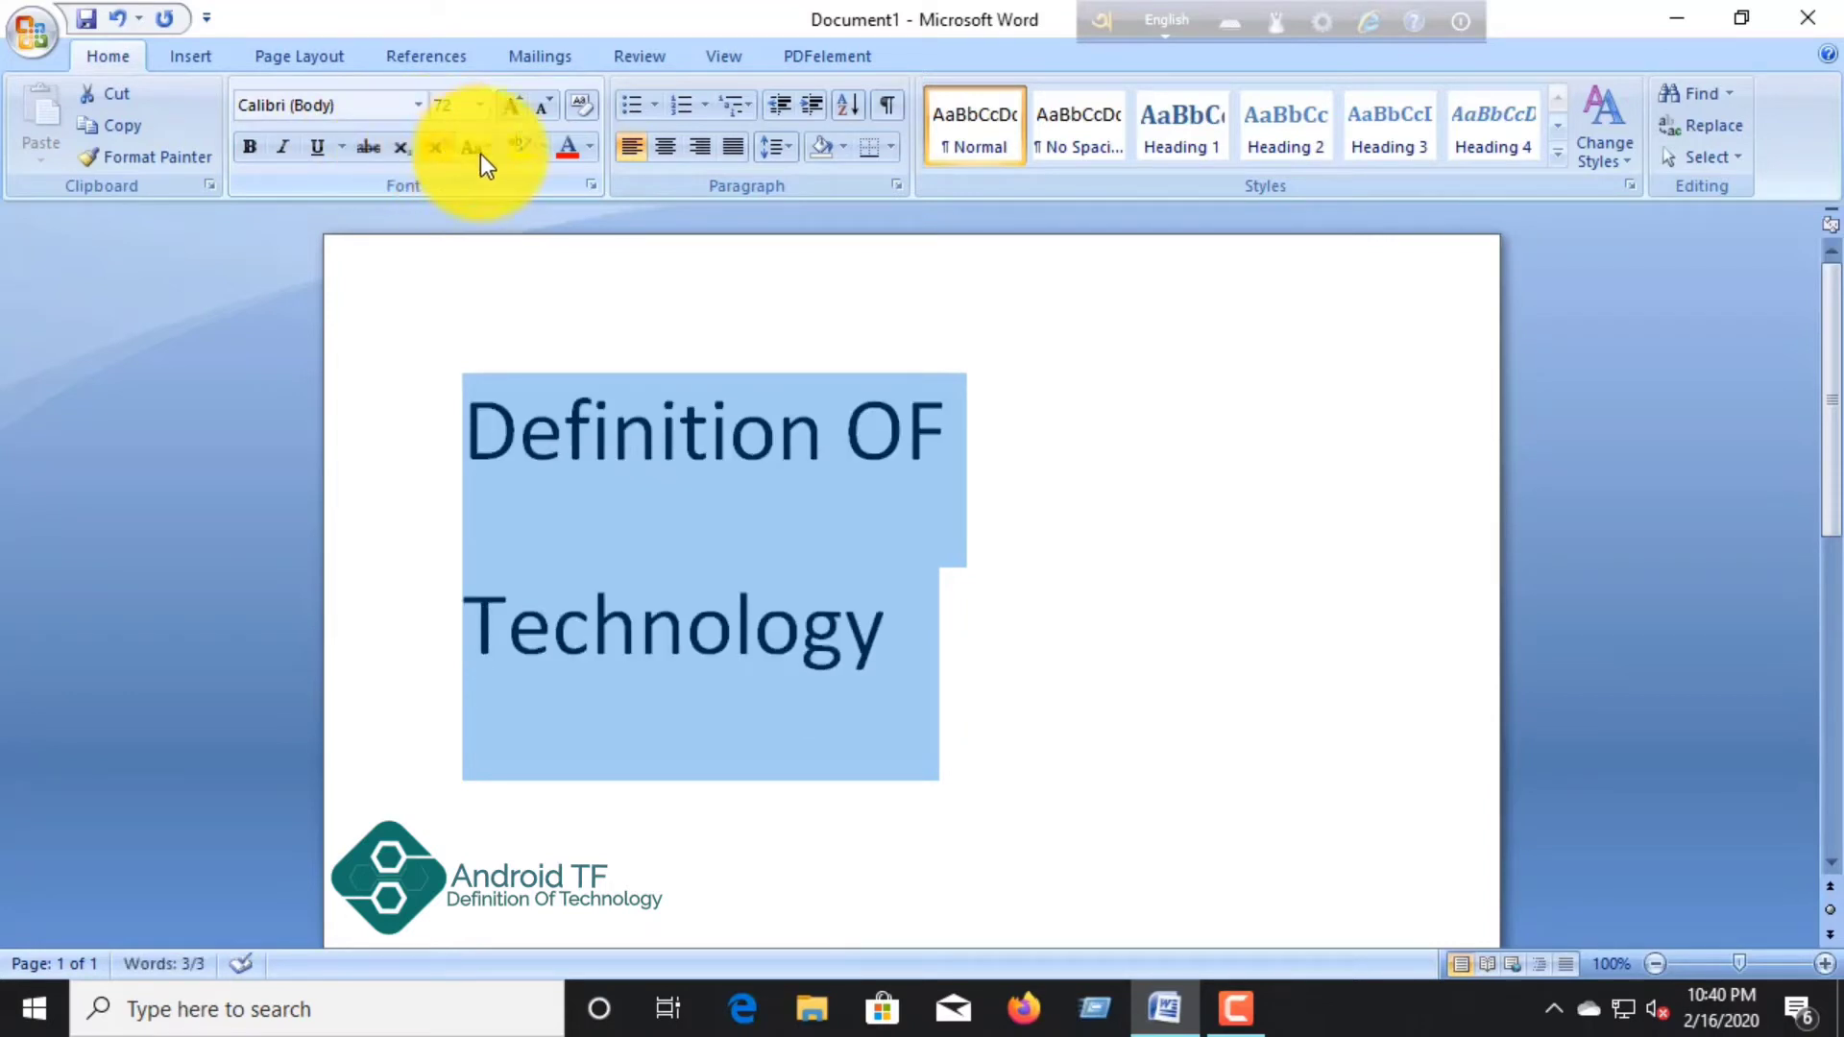
pyautogui.click(480, 154)
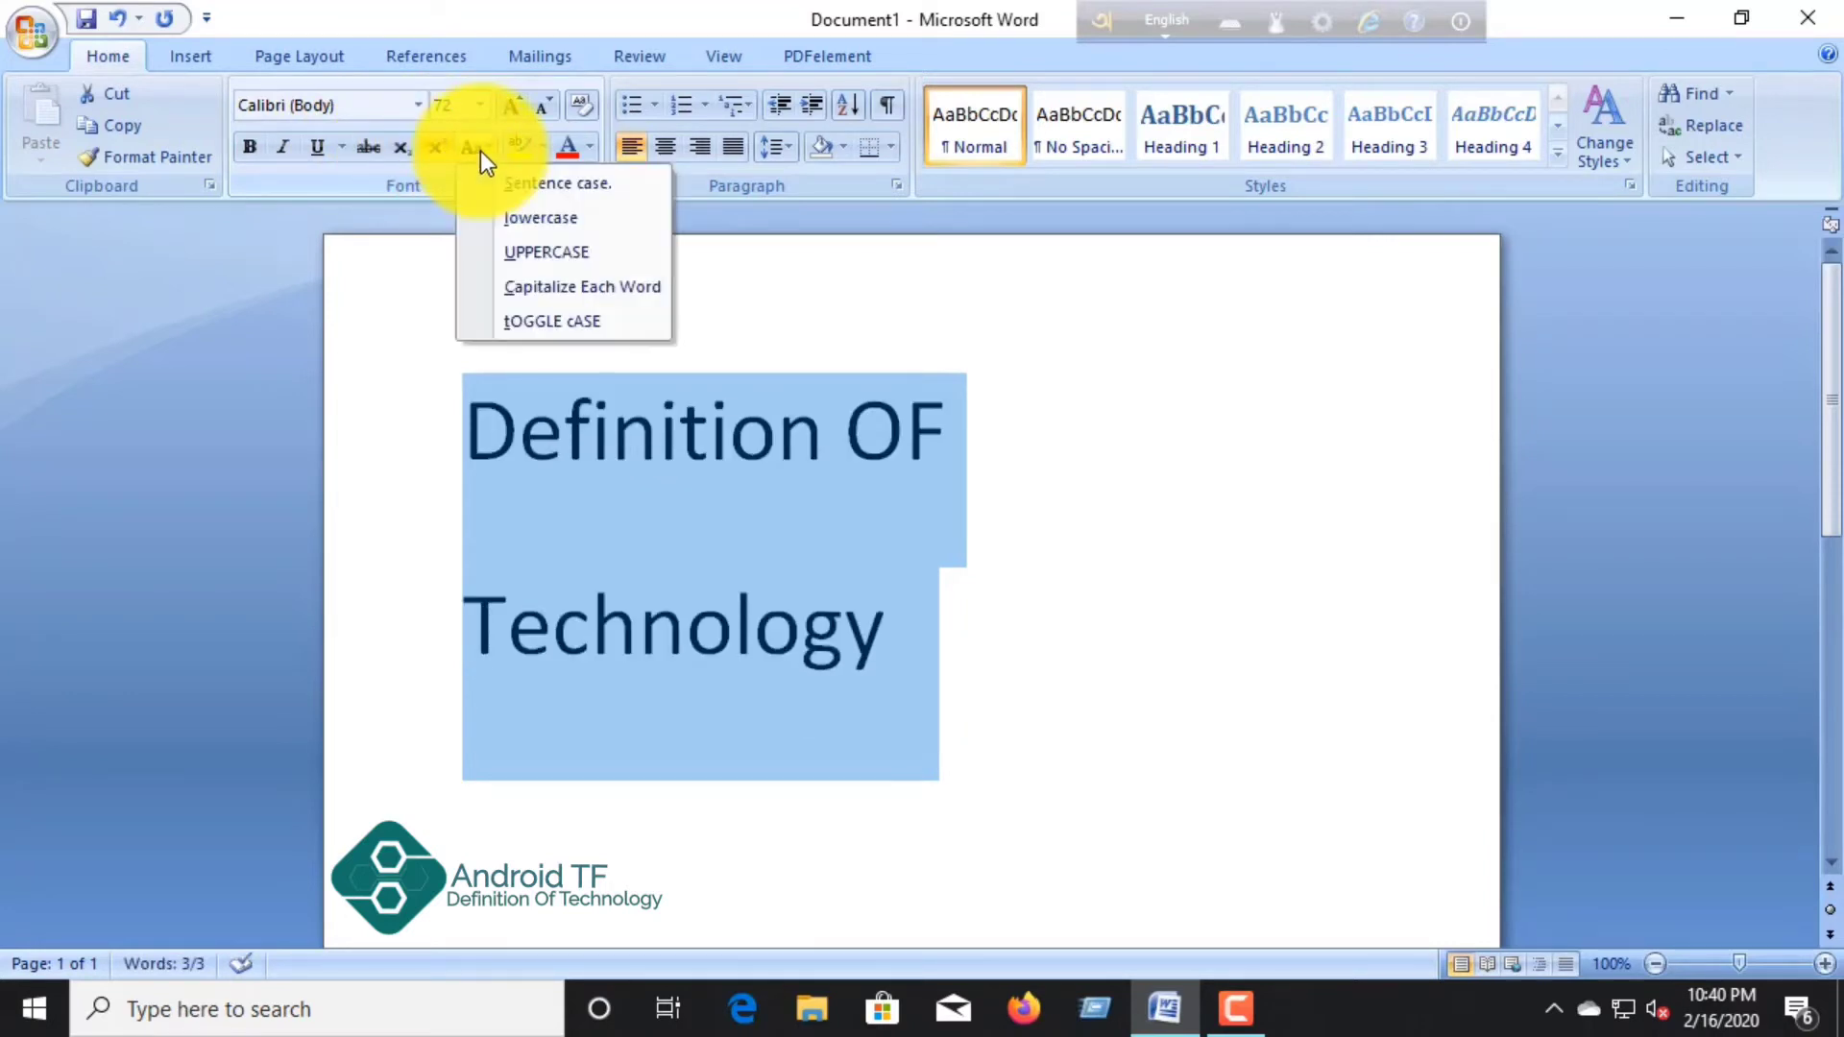
pyautogui.rightClick(569, 217)
pyautogui.rightClick(572, 245)
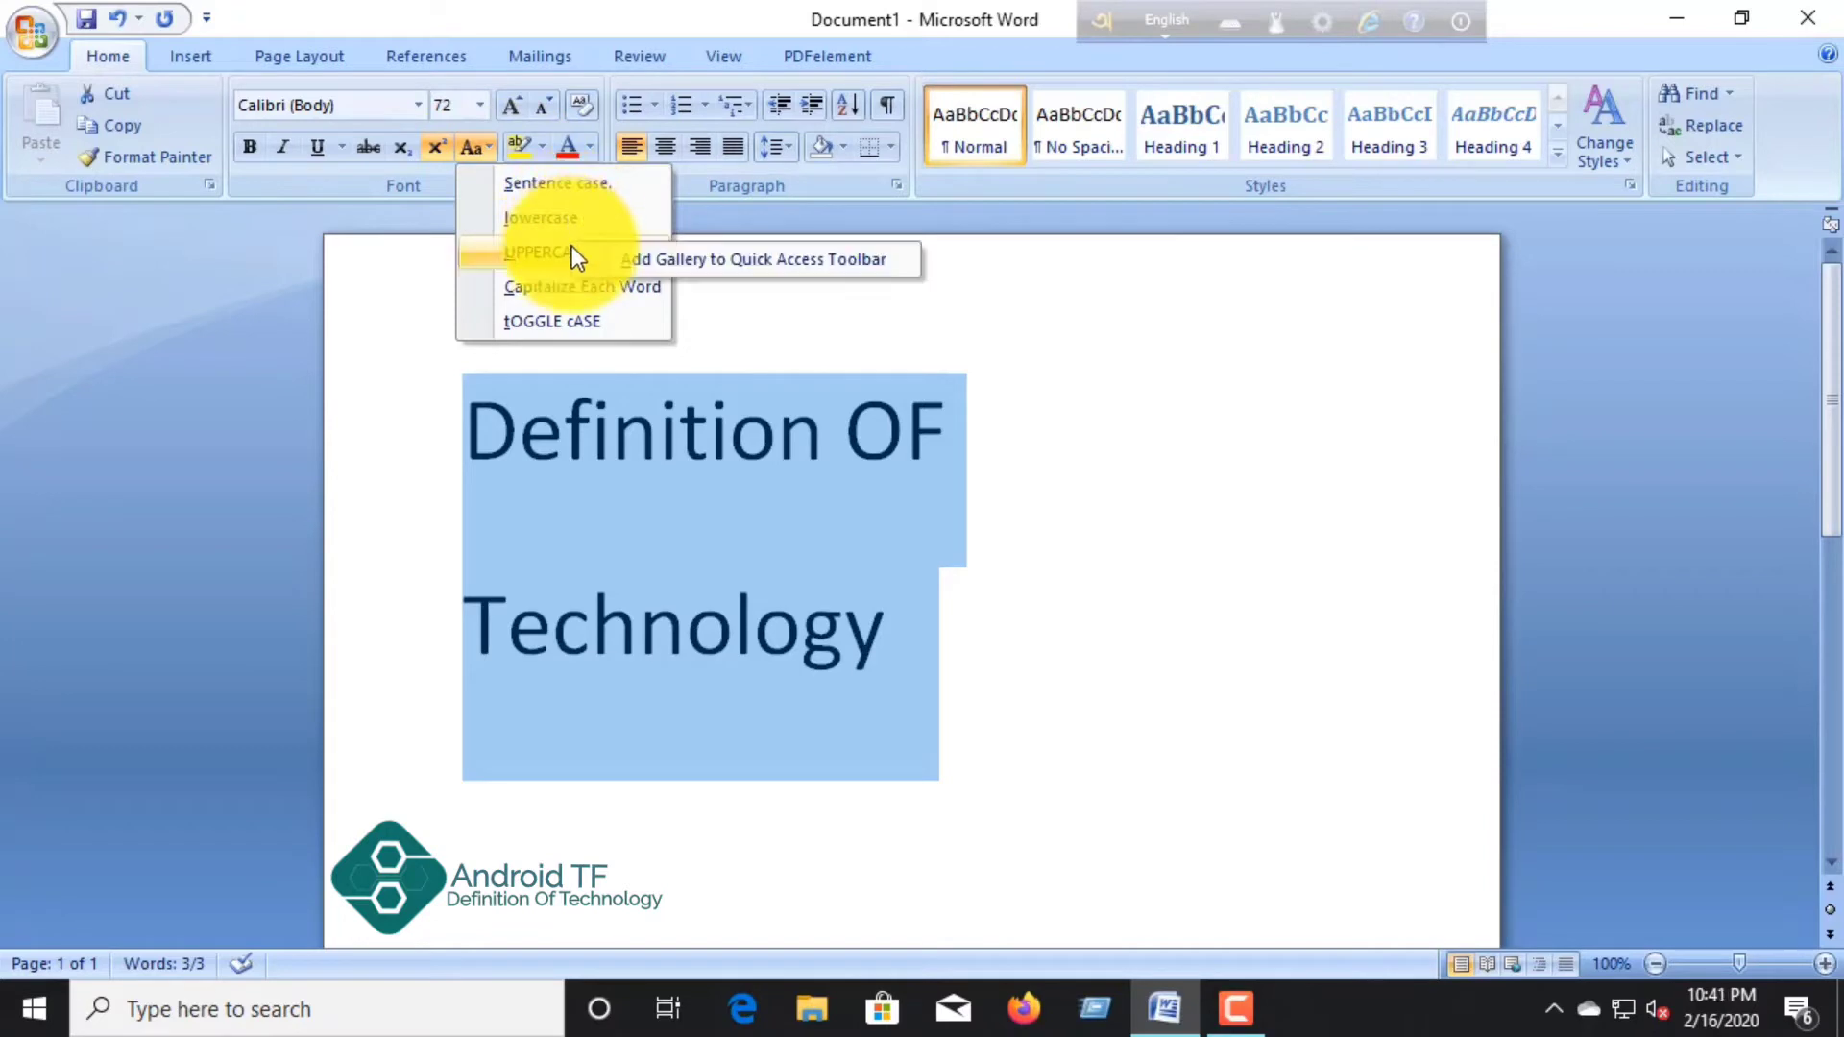
pyautogui.click(528, 142)
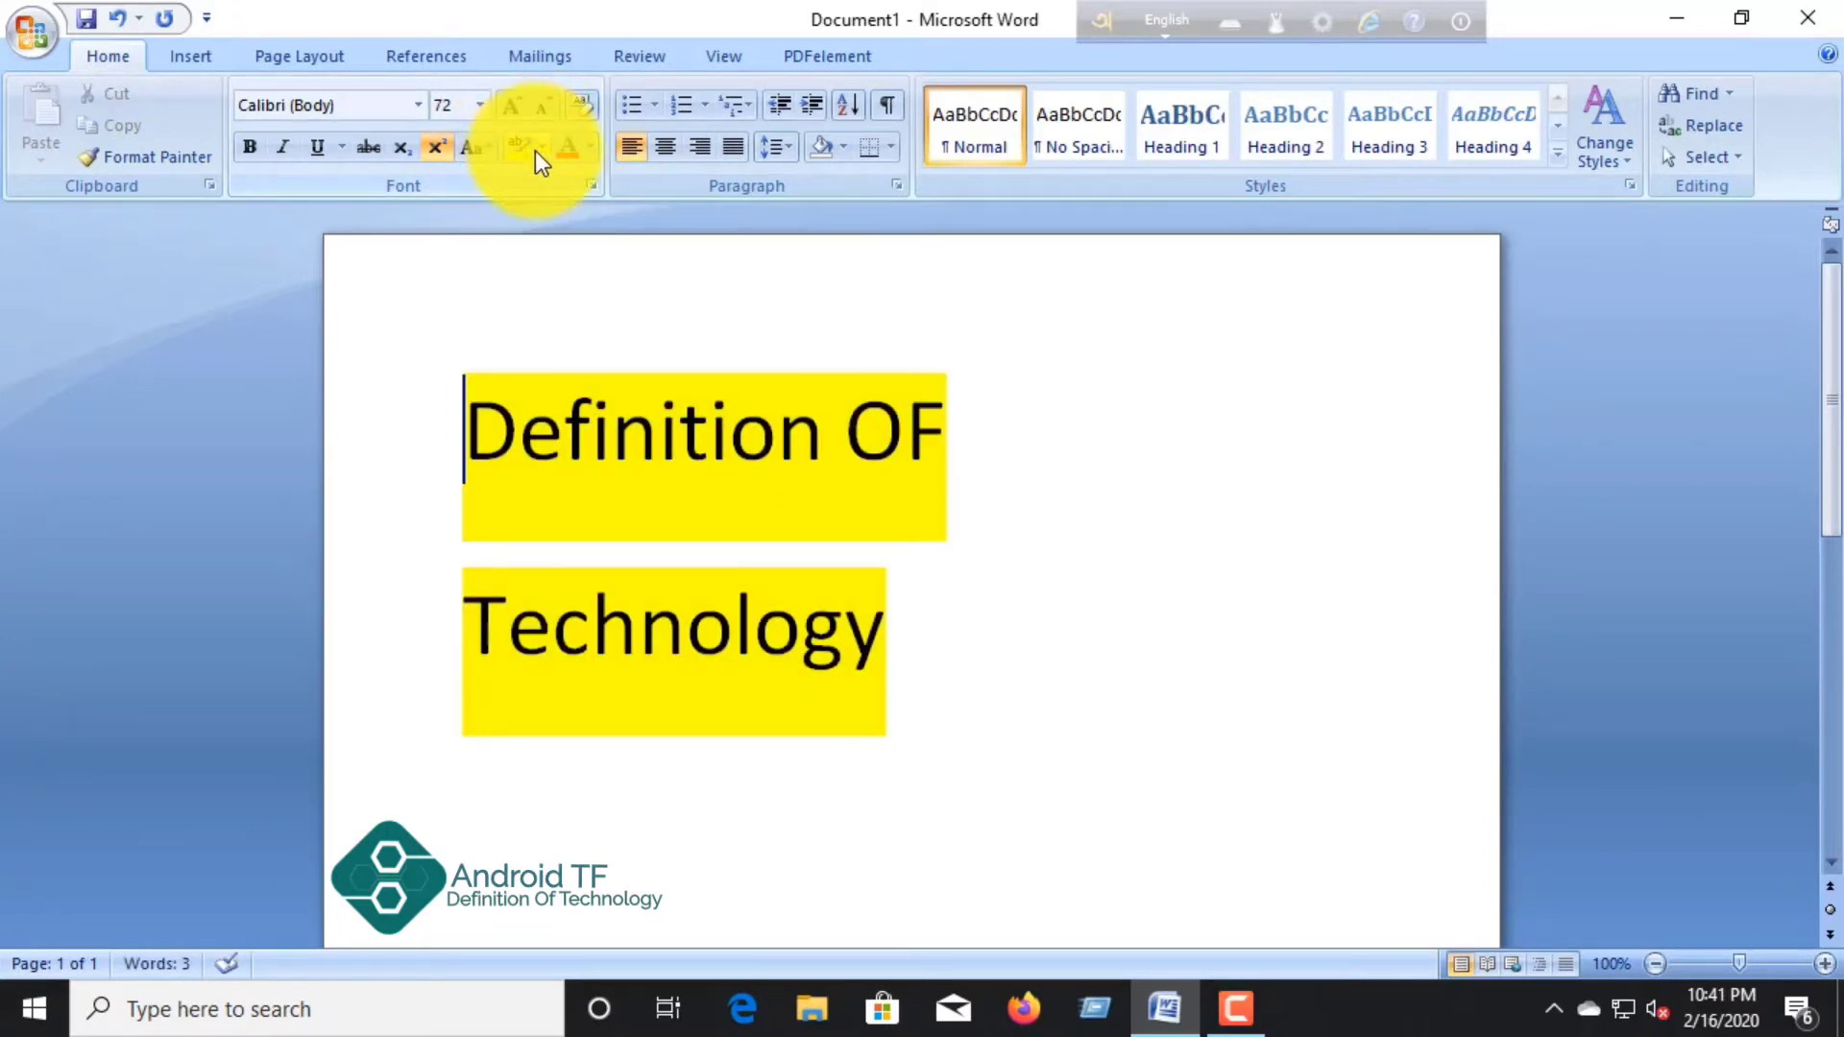
pyautogui.click(589, 150)
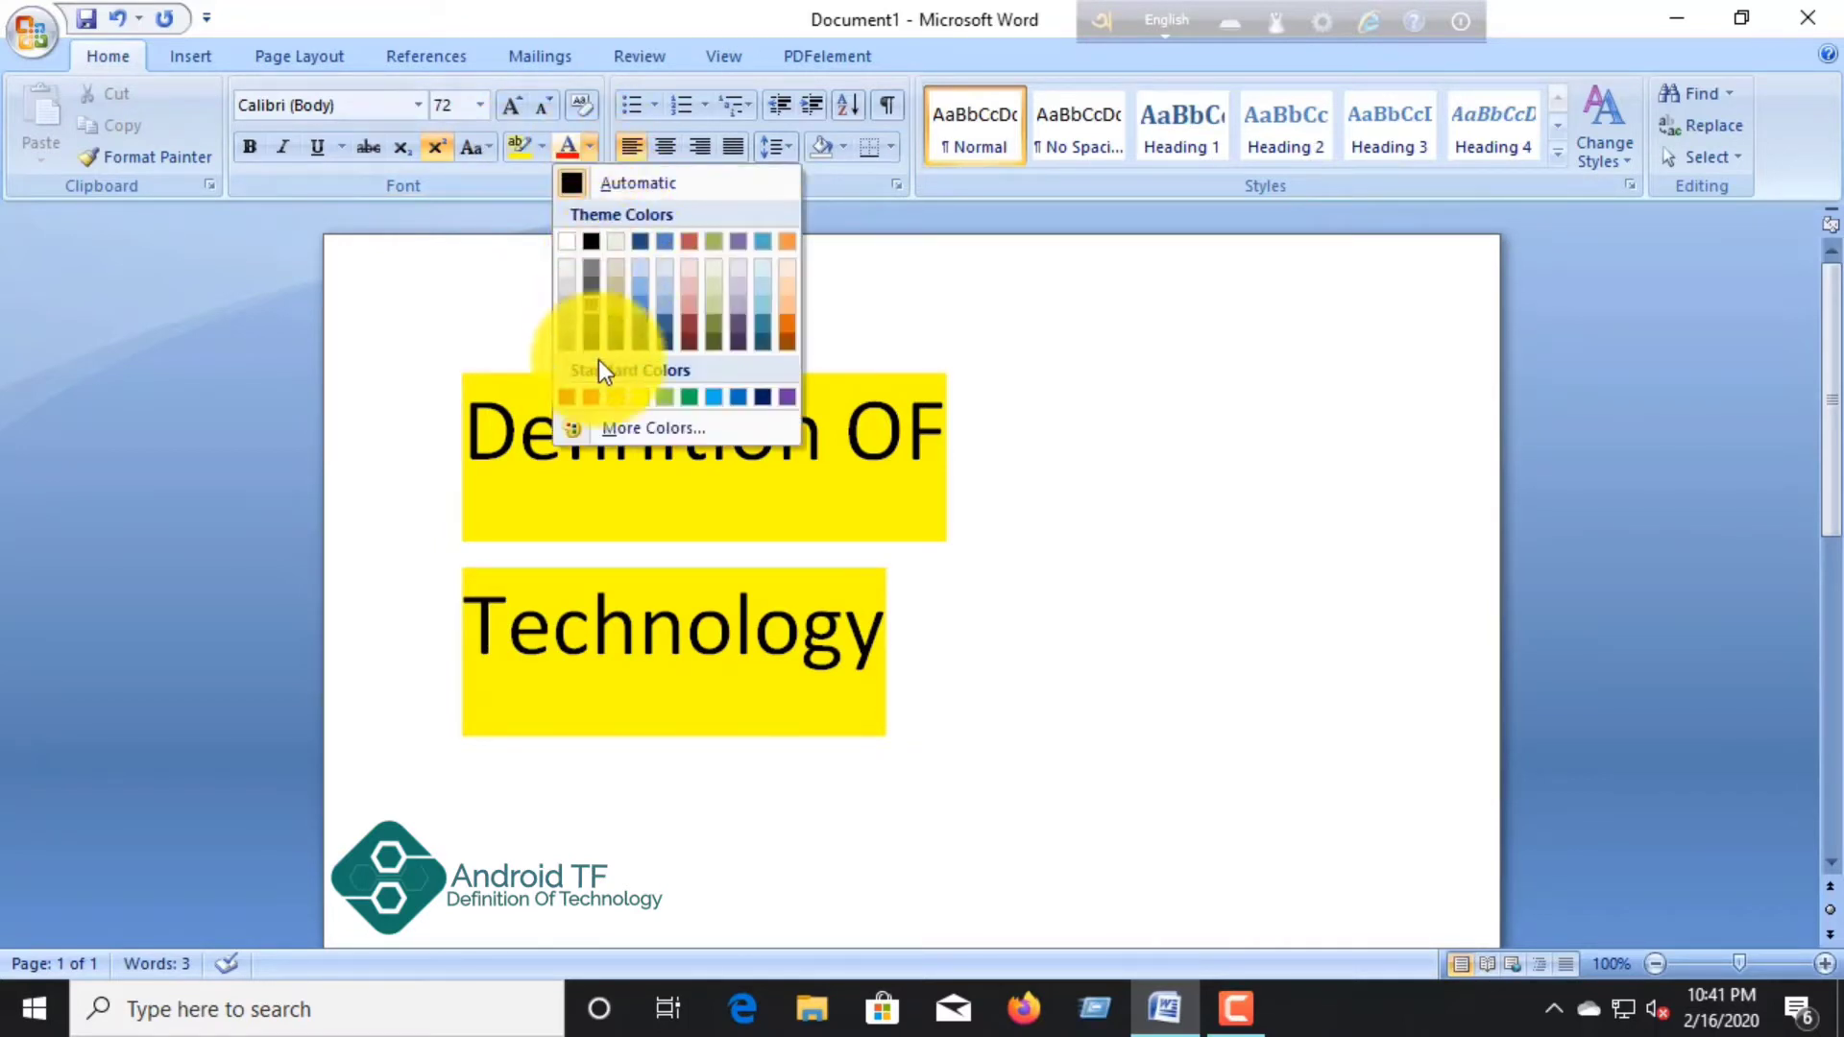
pyautogui.rightClick(607, 392)
pyautogui.click(864, 679)
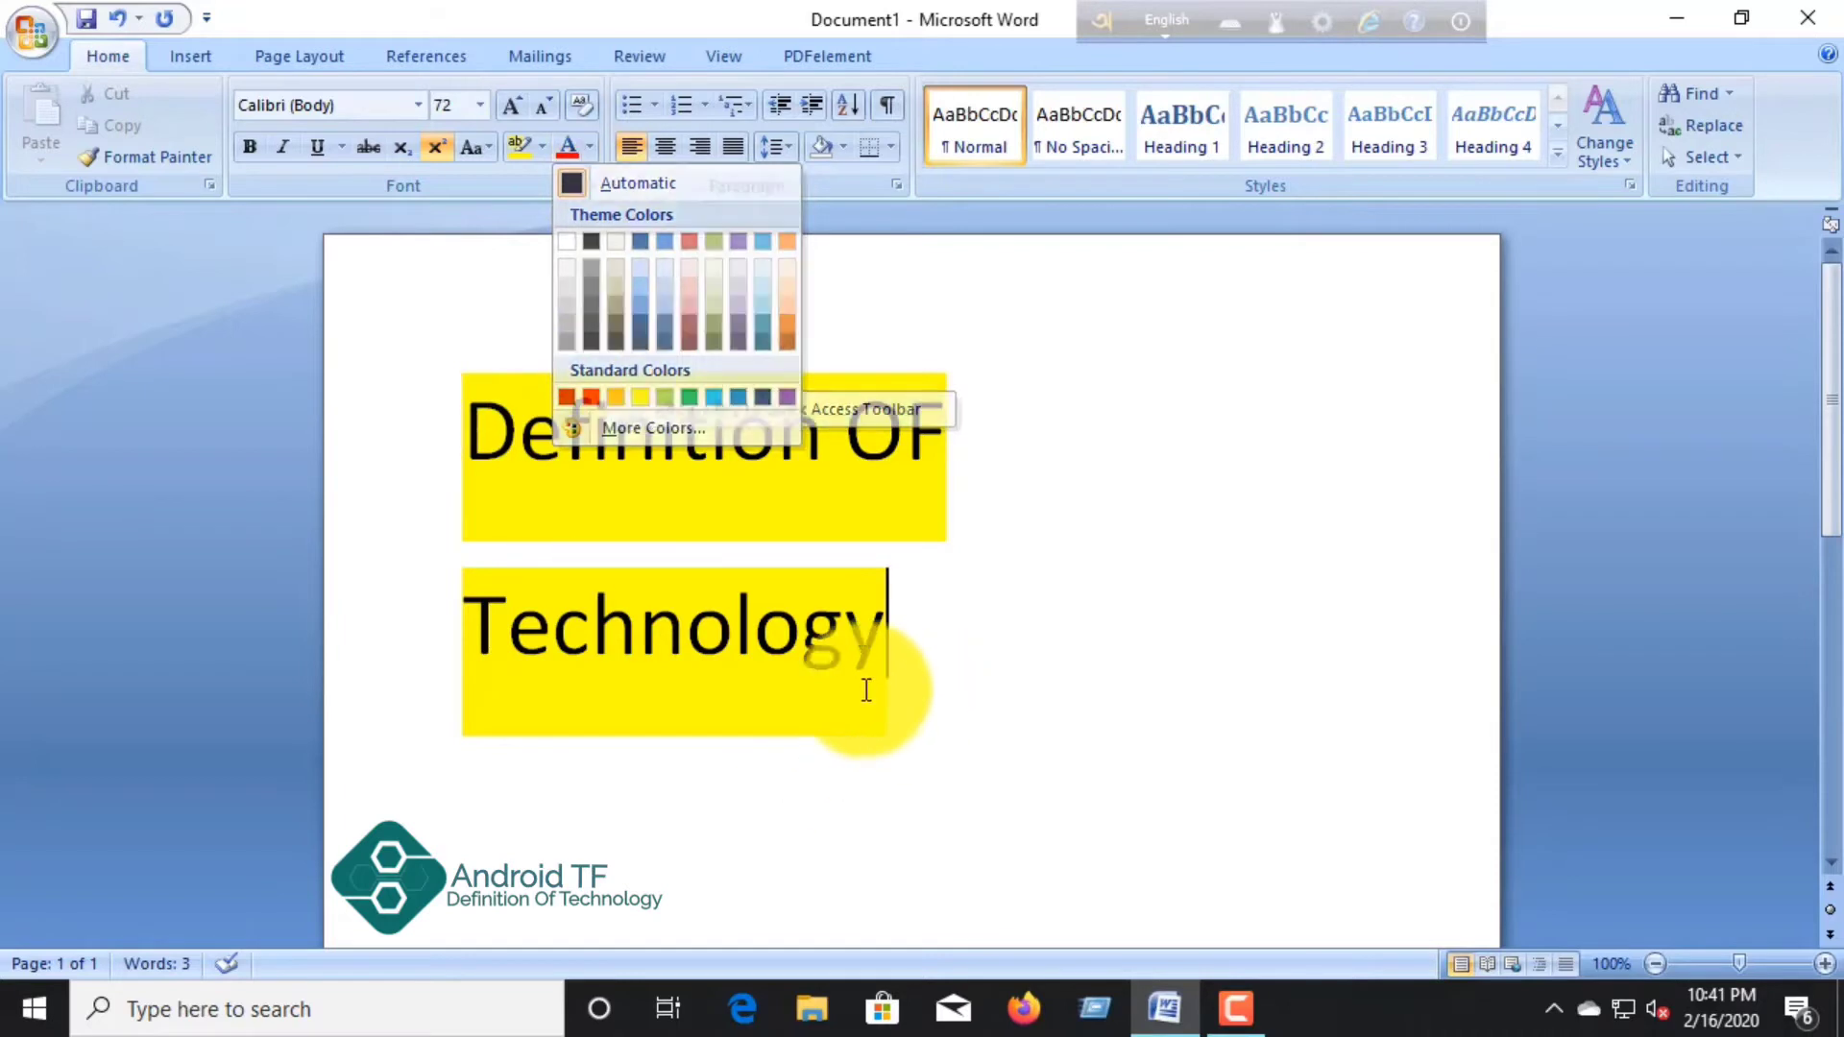
pyautogui.tripleClick(371, 329)
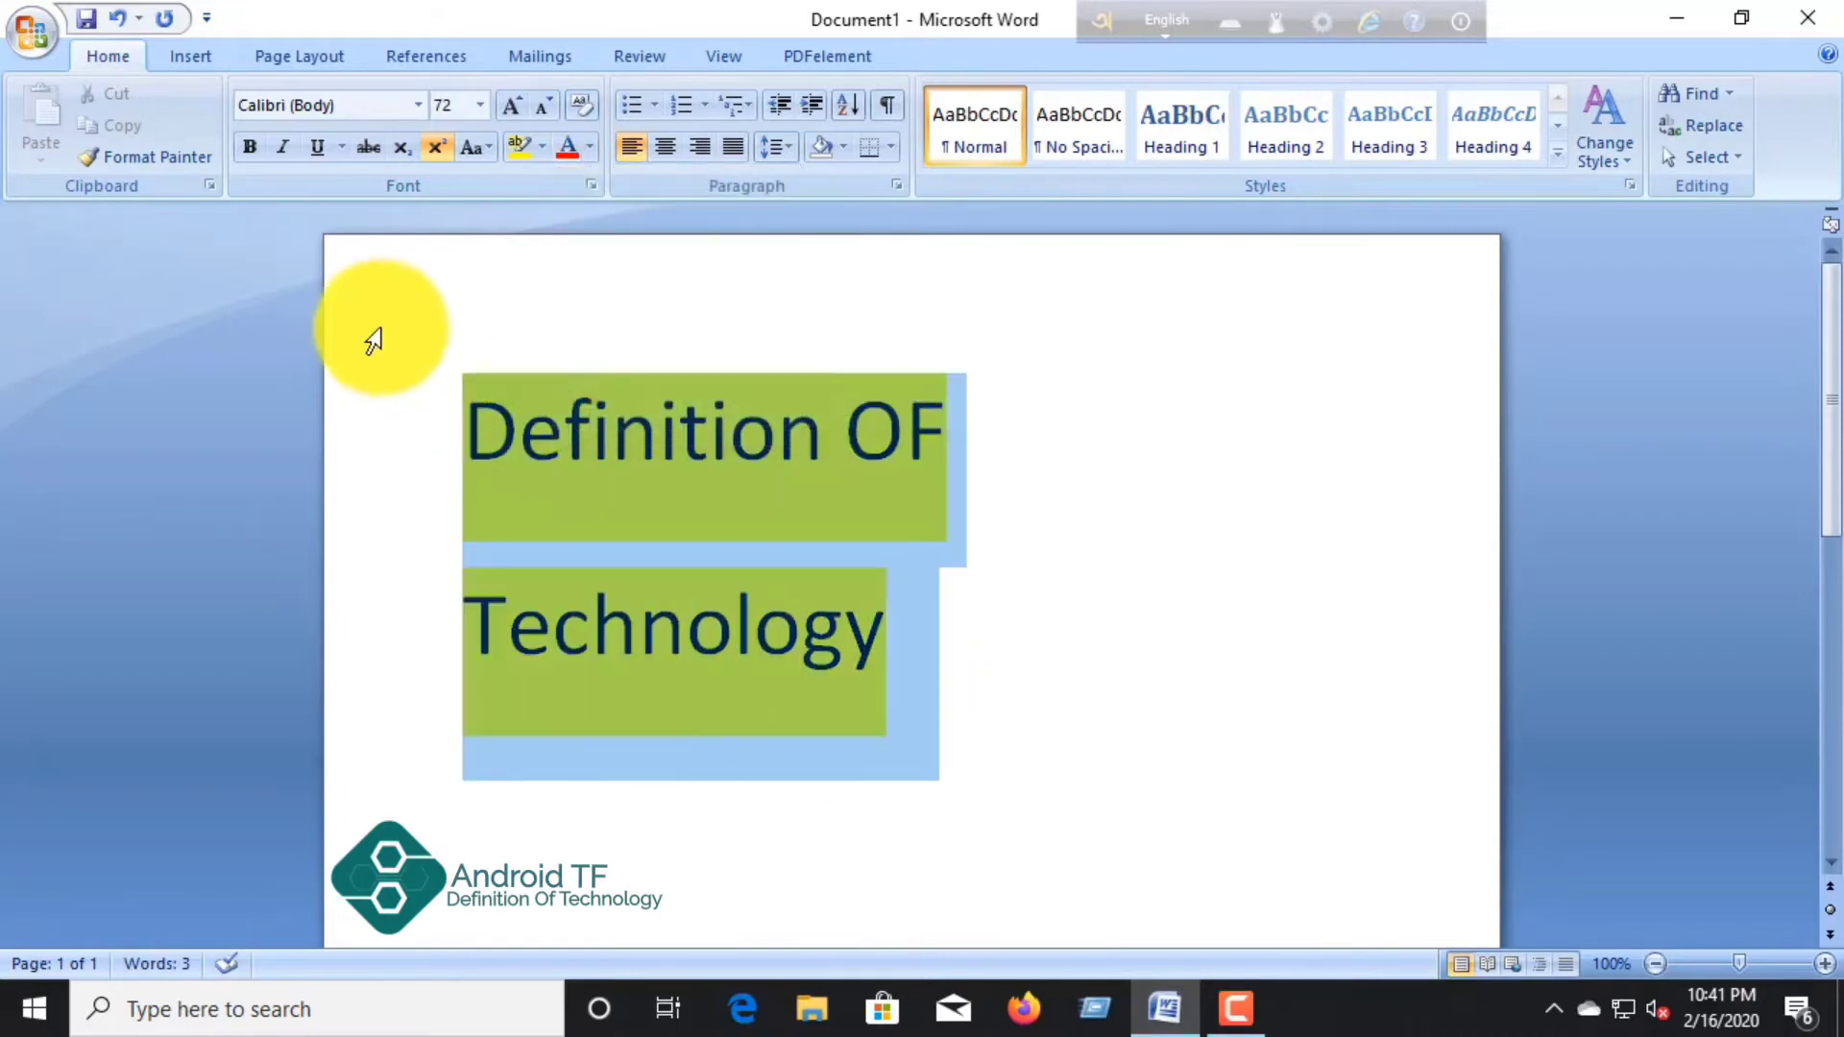
pyautogui.click(514, 149)
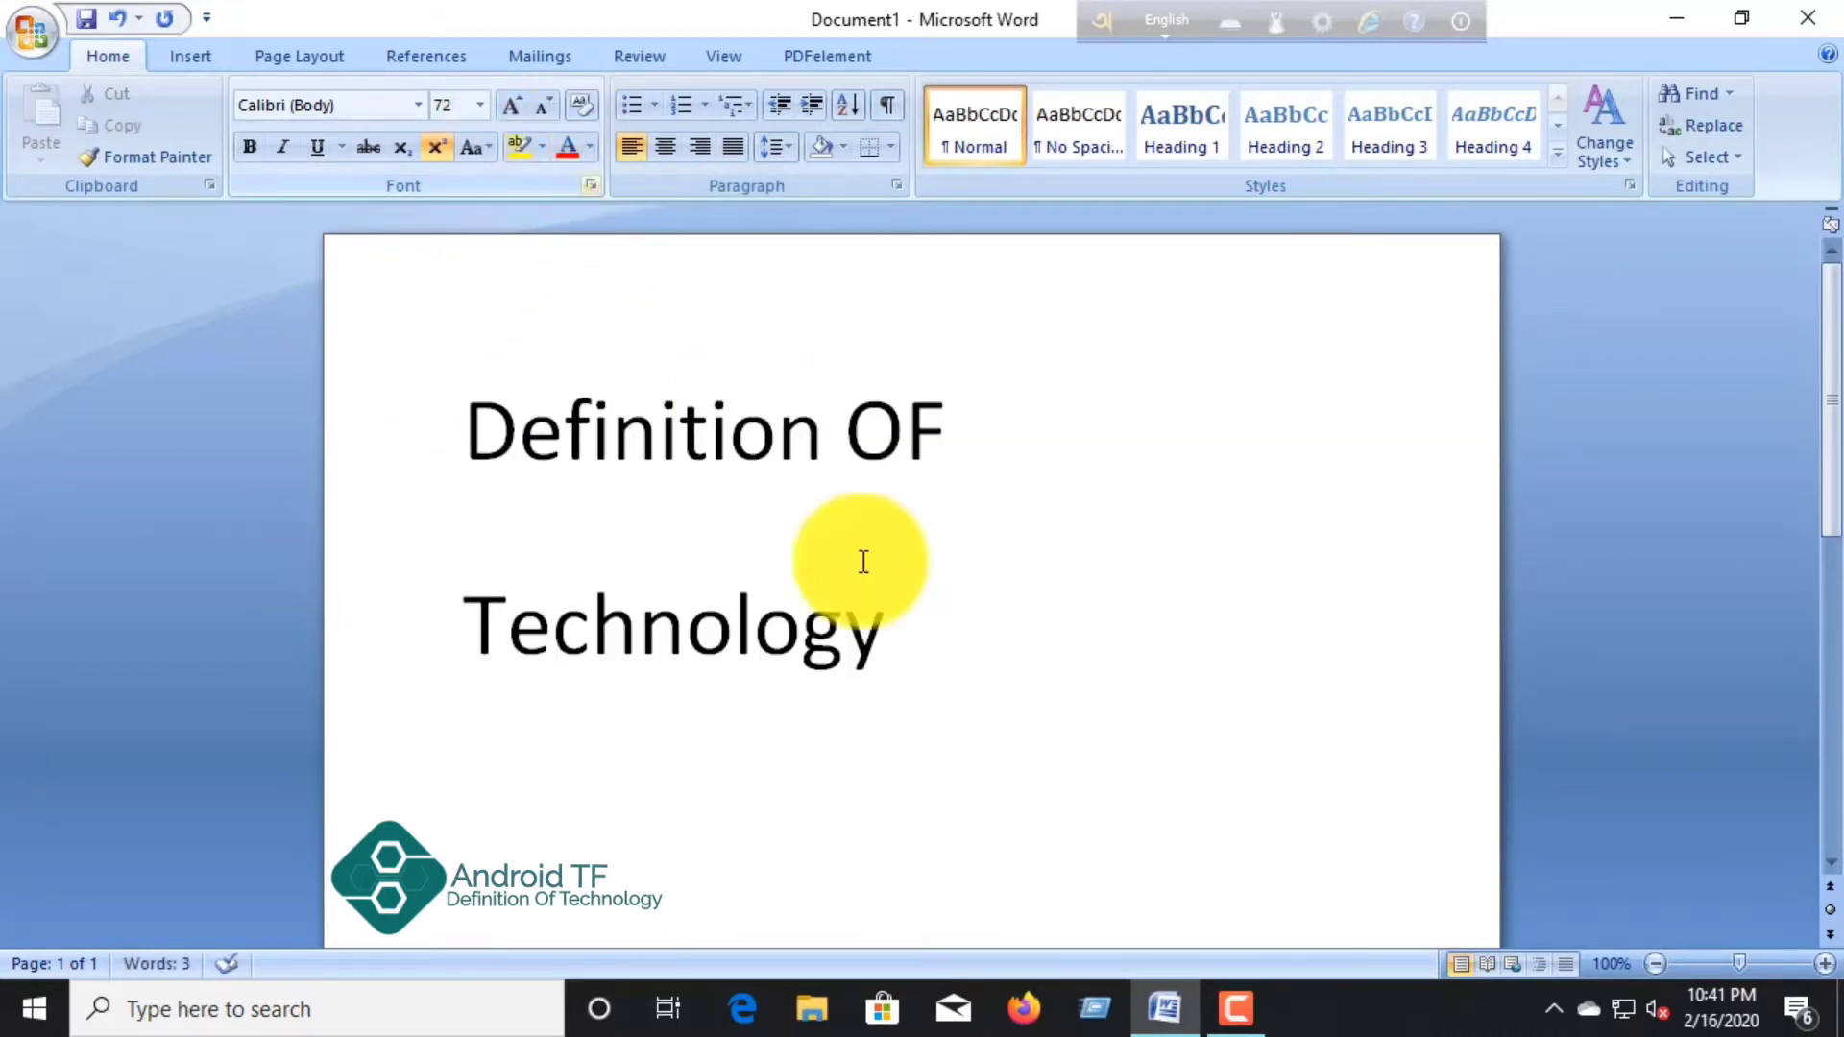
pyautogui.moveTo(864, 555); pyautogui.dragTo(423, 320)
pyautogui.click(586, 152)
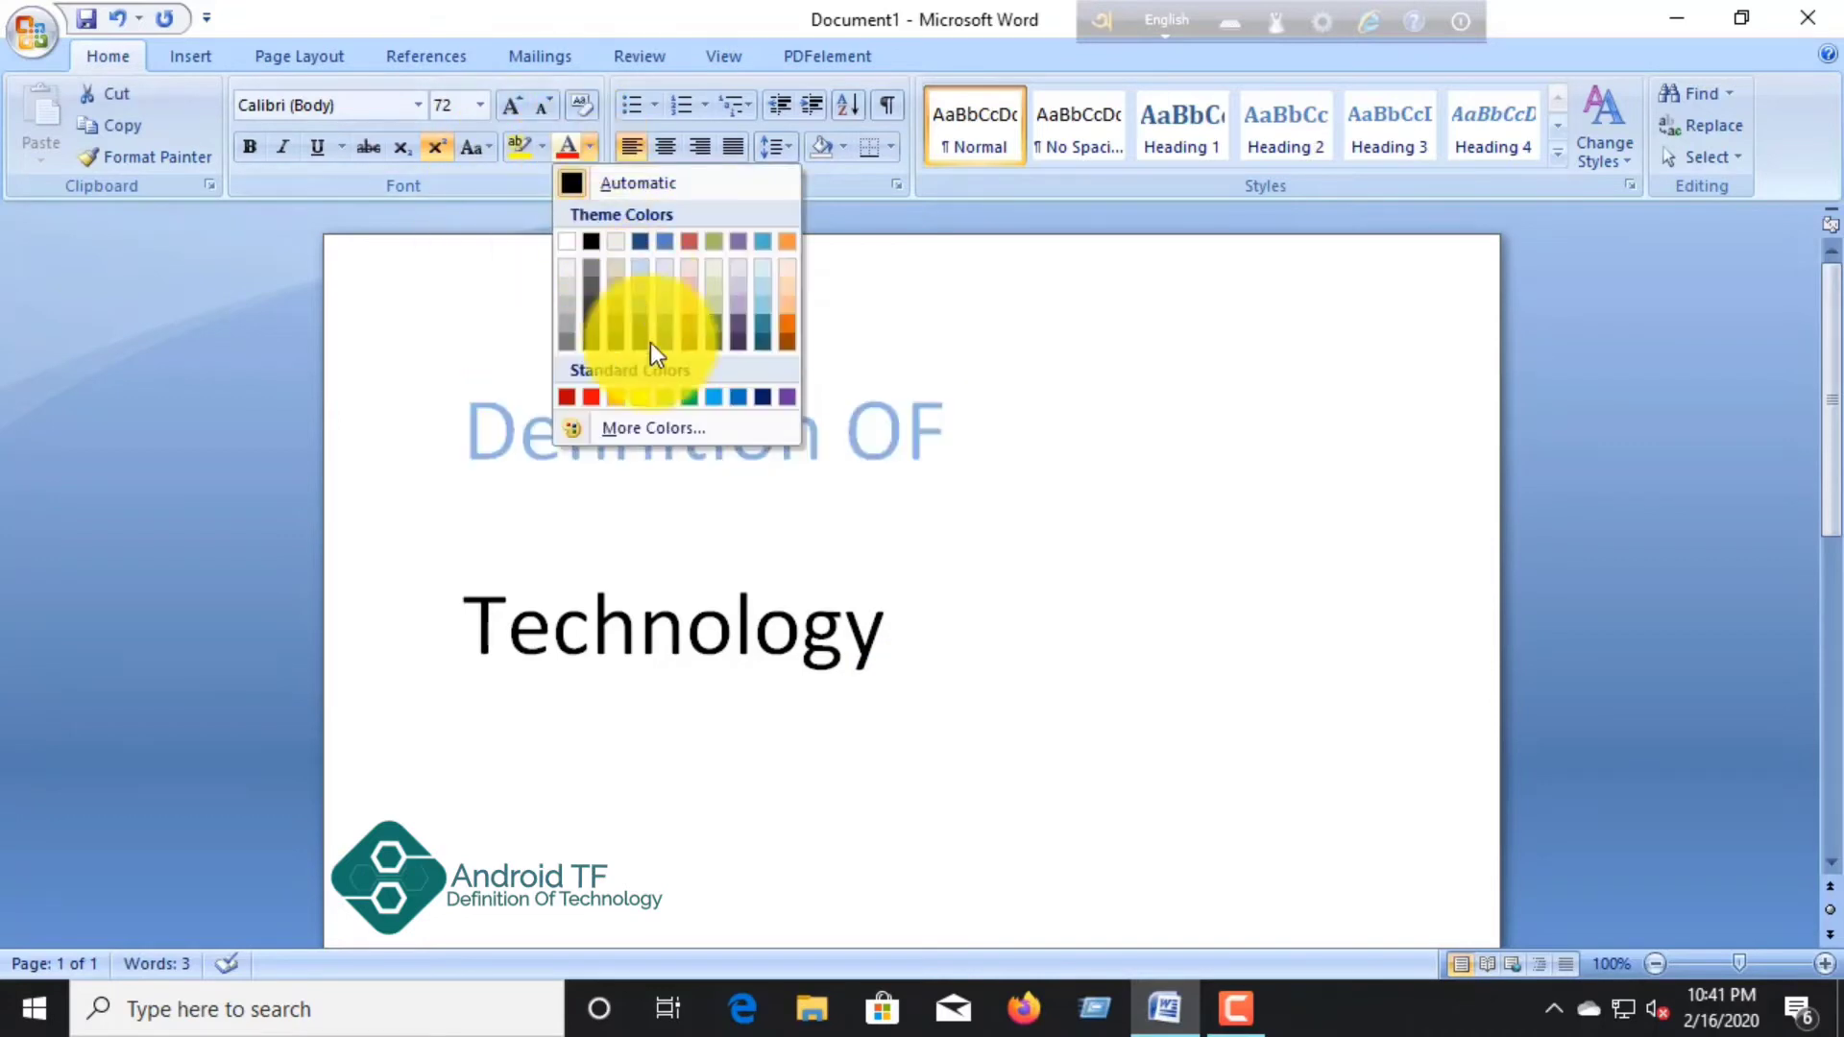
pyautogui.rightClick(613, 284)
pyautogui.click(994, 635)
pyautogui.moveTo(984, 629); pyautogui.dragTo(496, 618)
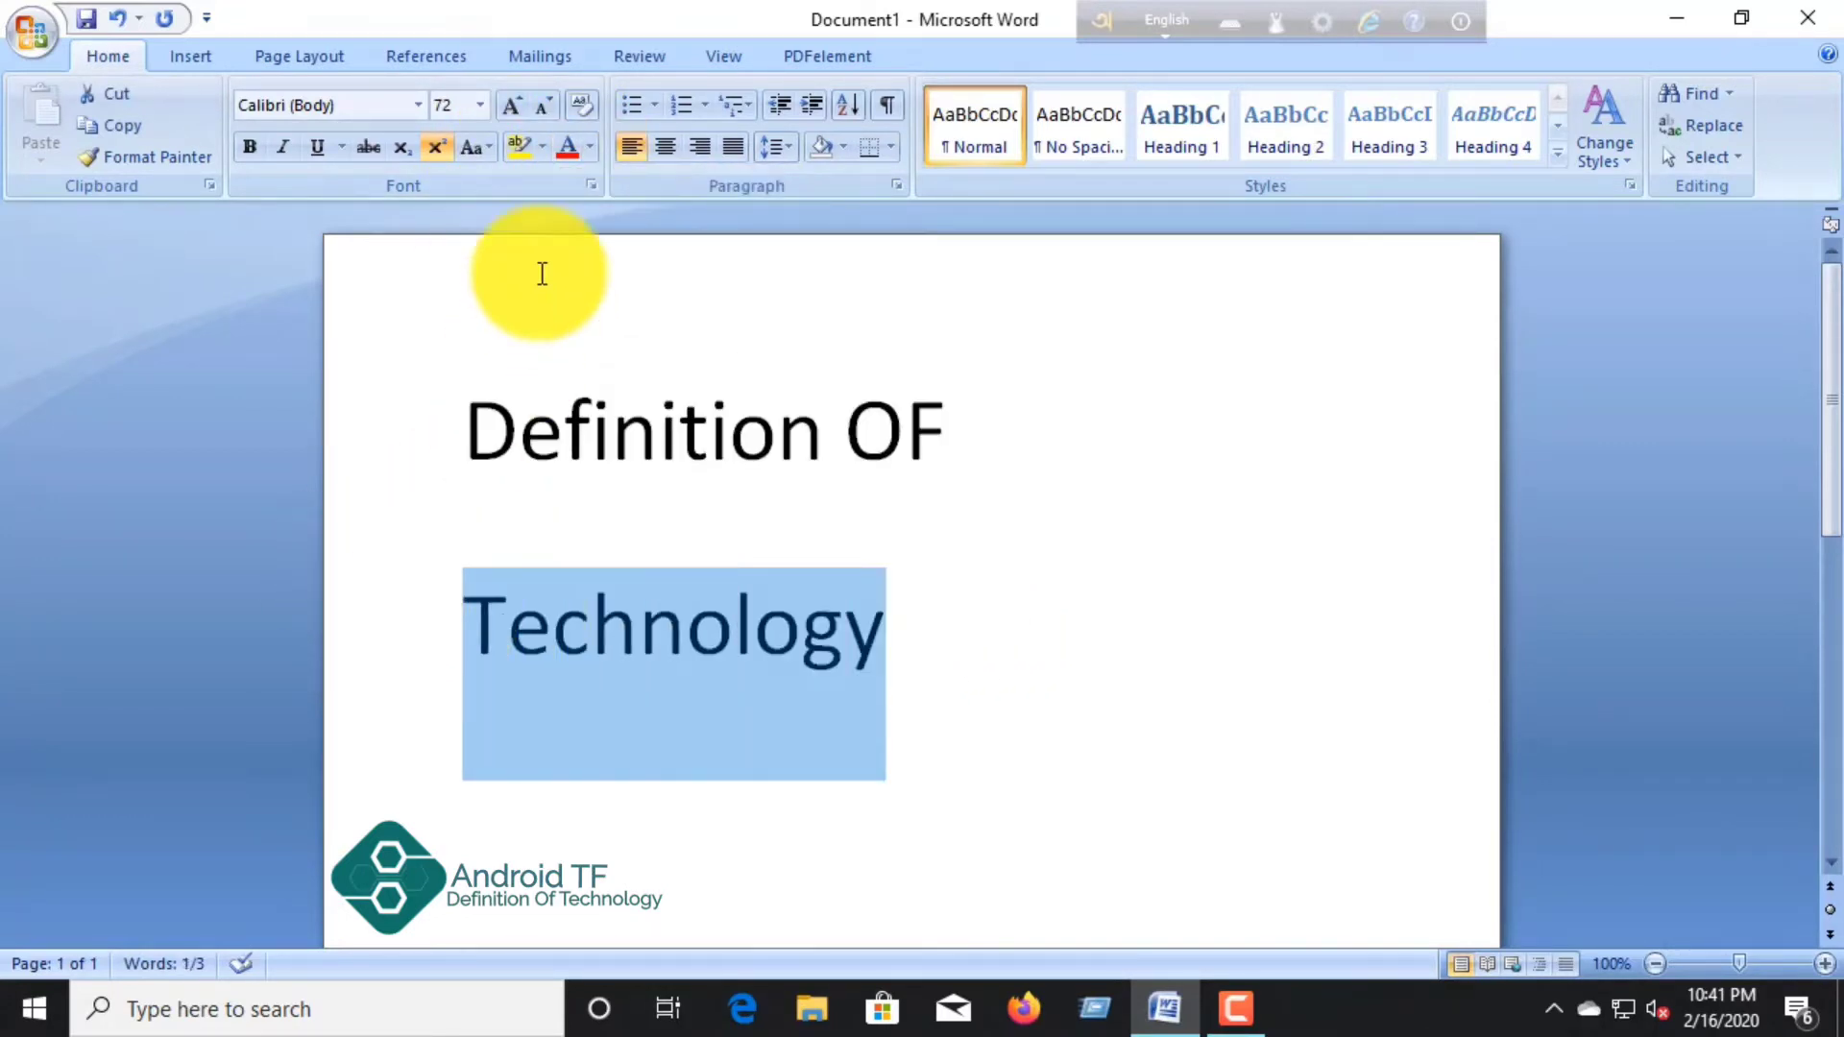
pyautogui.click(589, 147)
pyautogui.rightClick(590, 157)
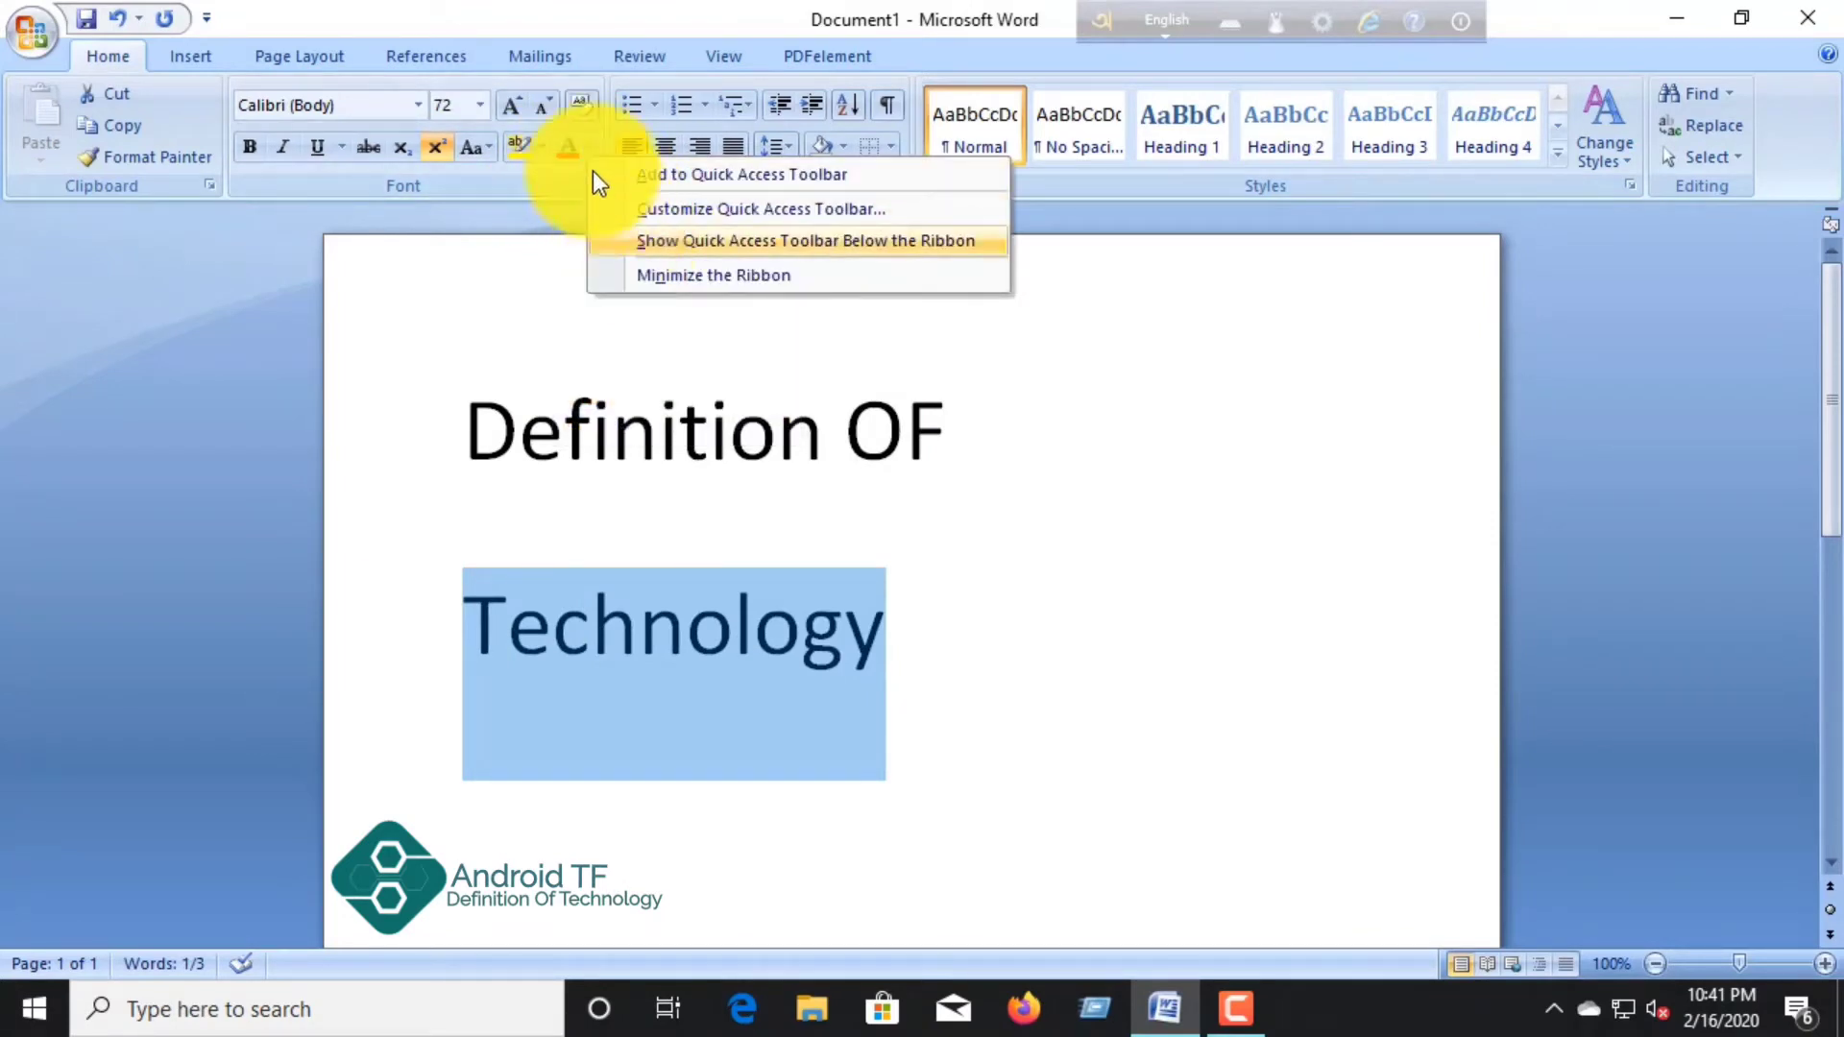
pyautogui.click(589, 146)
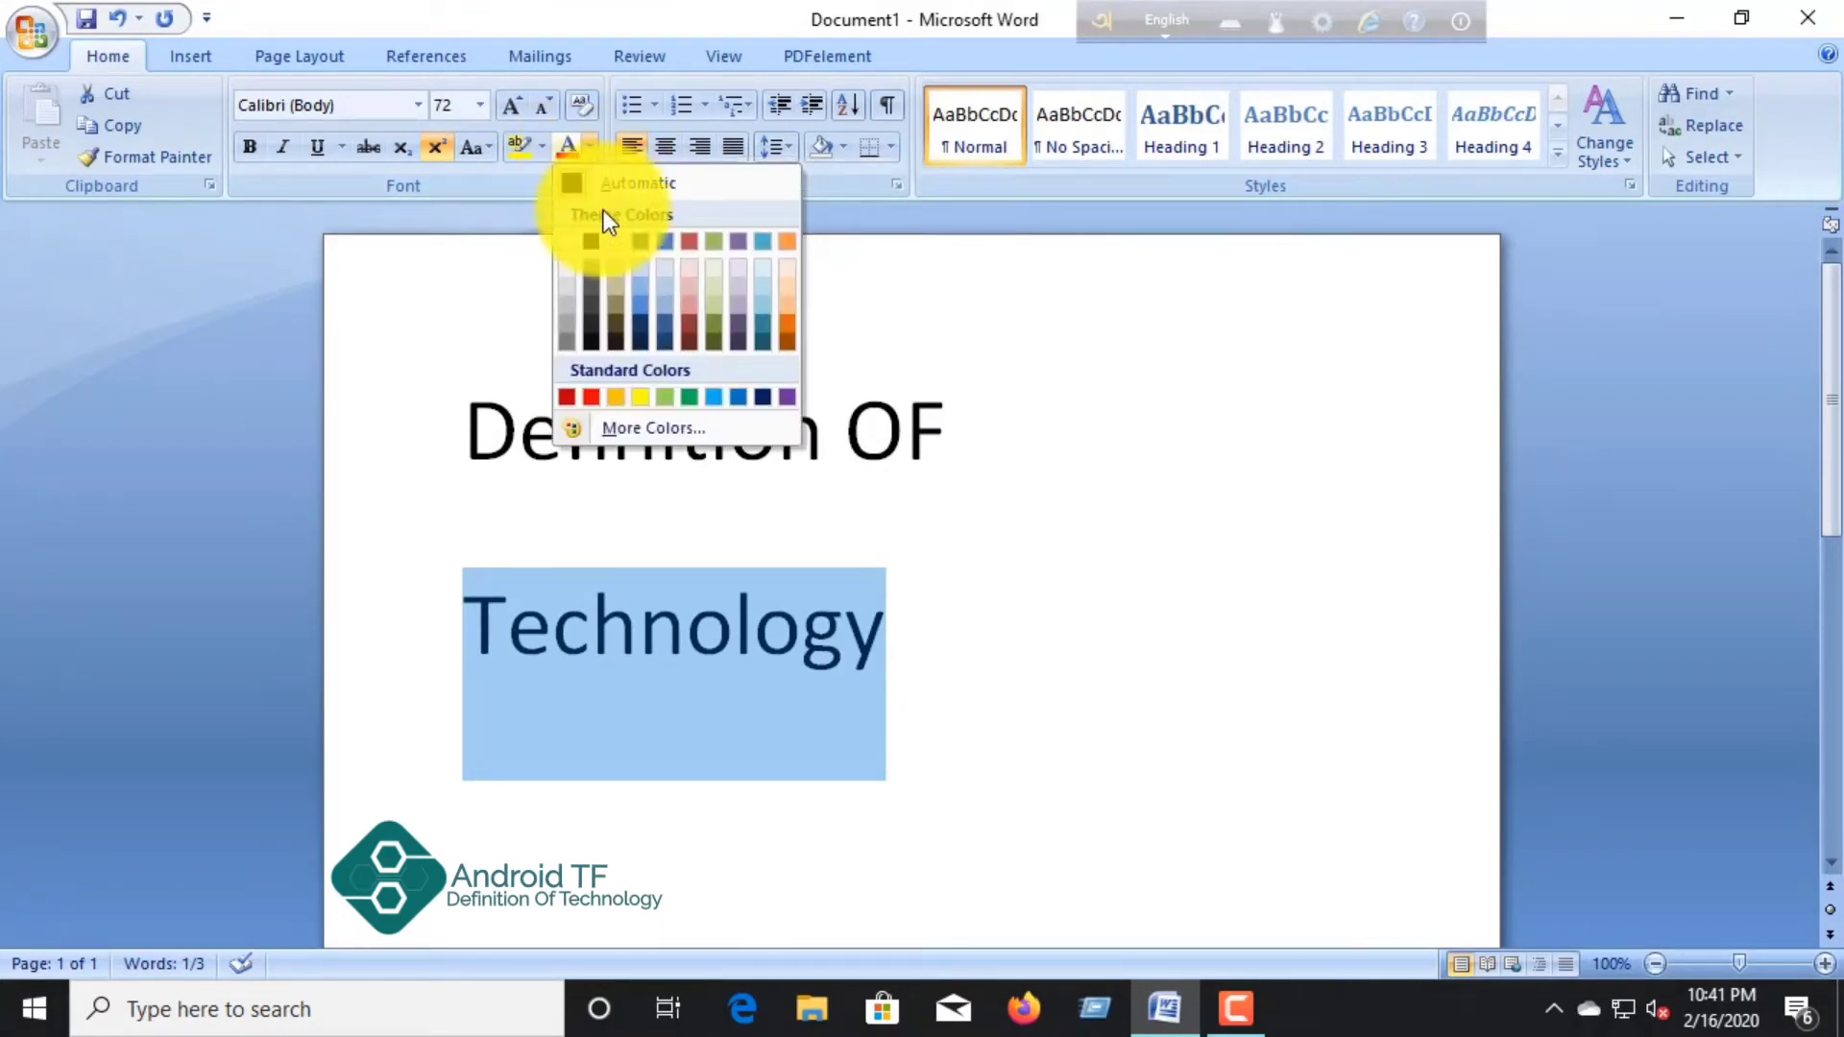
pyautogui.rightClick(590, 393)
pyautogui.click(987, 636)
pyautogui.click(394, 429)
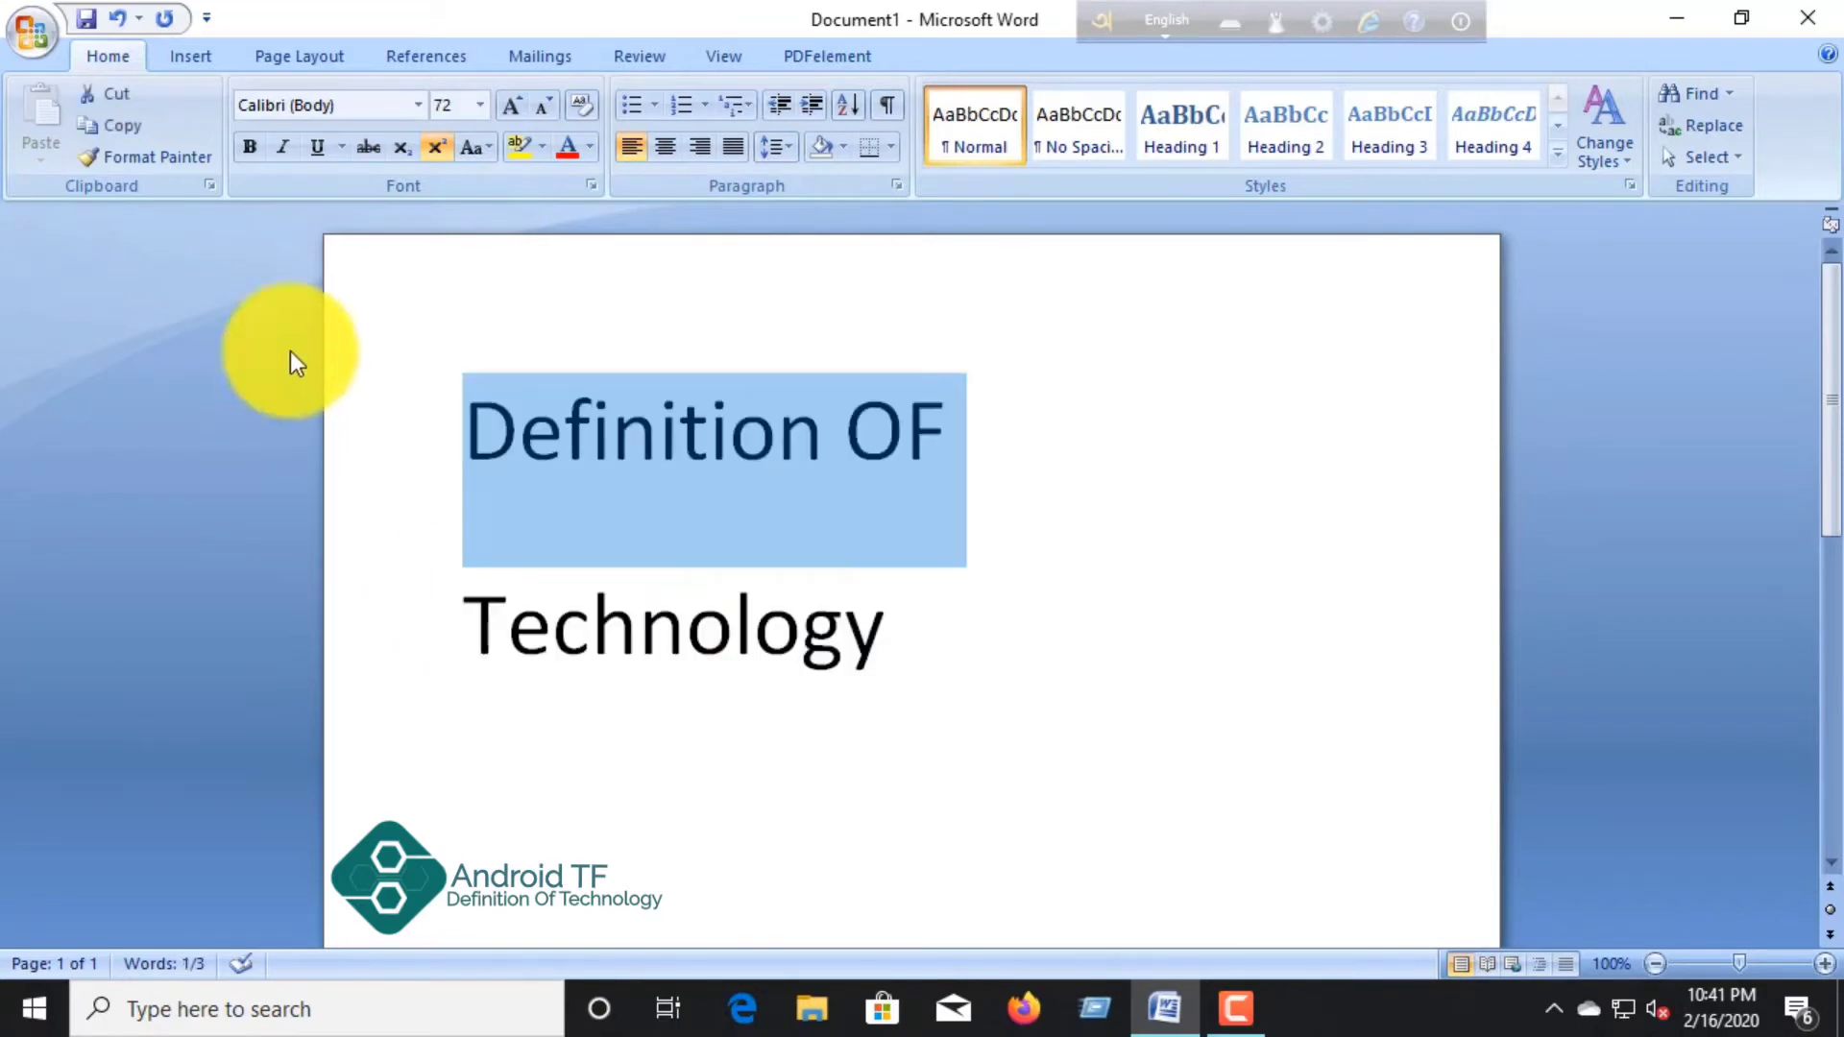
pyautogui.click(612, 430)
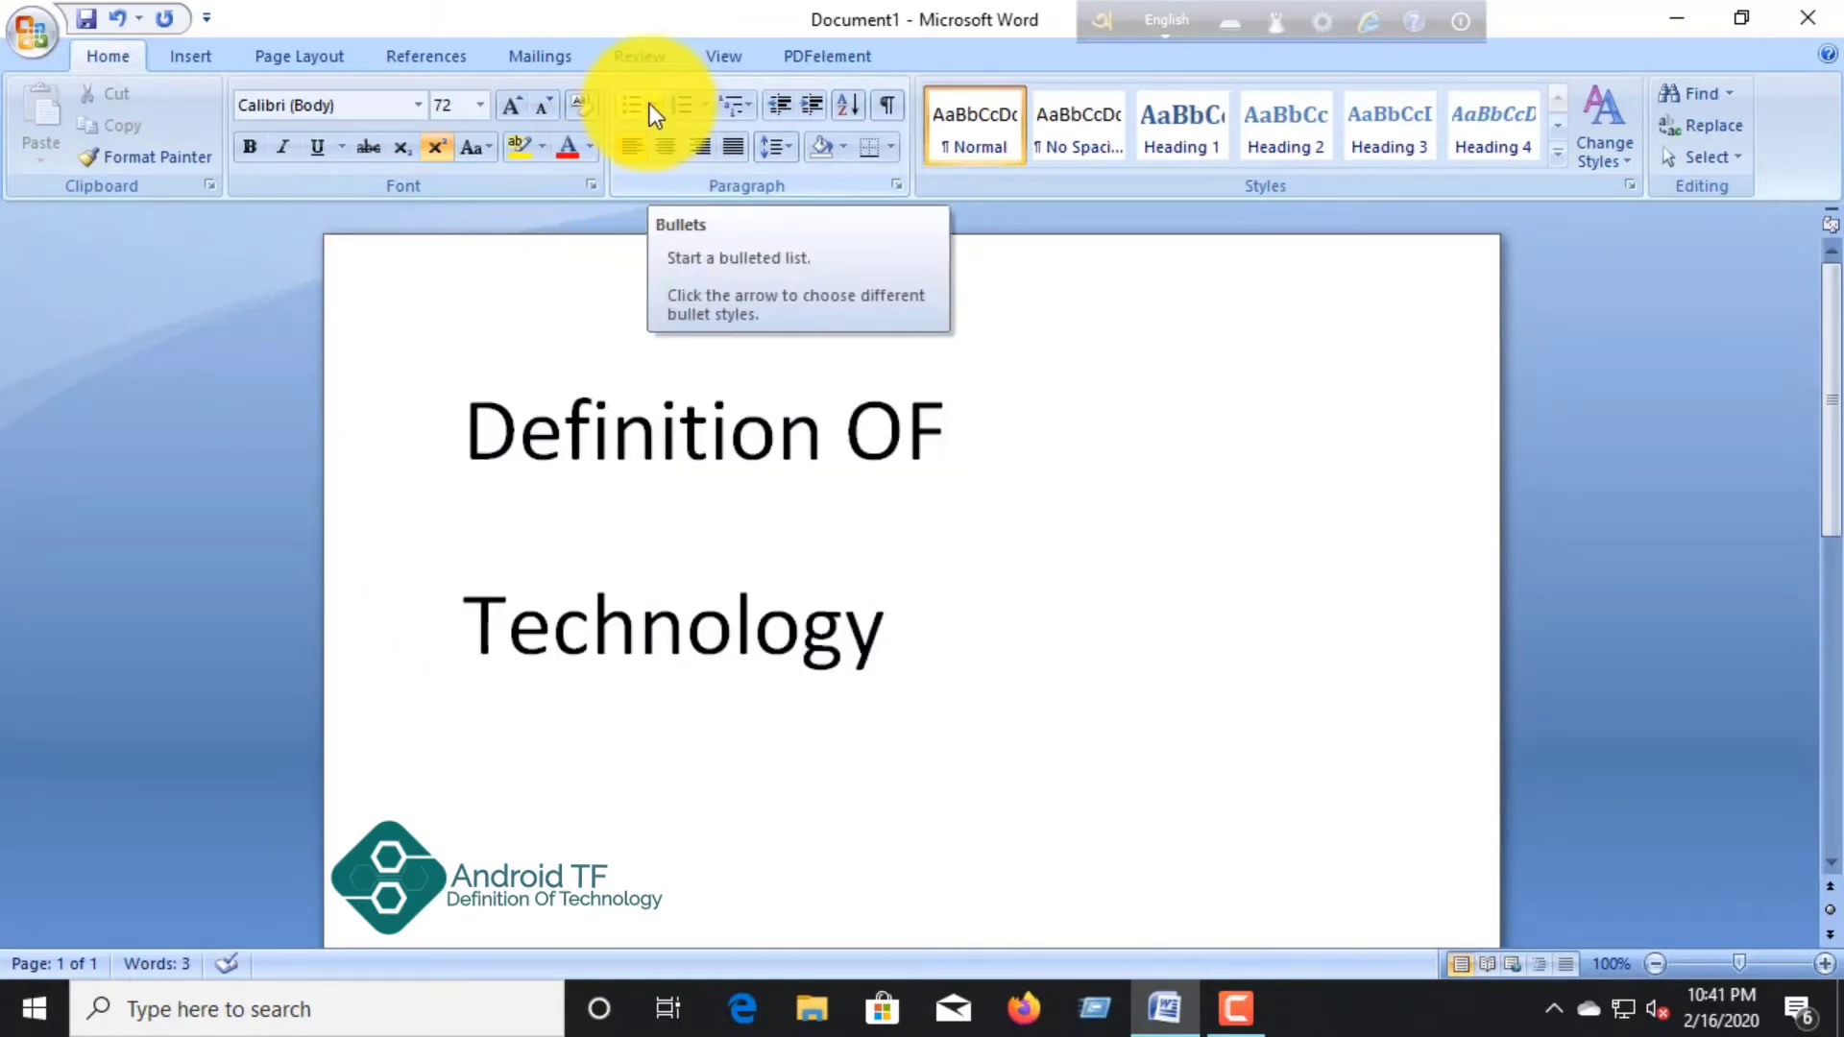
pyautogui.click(650, 104)
pyautogui.rightClick(650, 104)
pyautogui.click(650, 103)
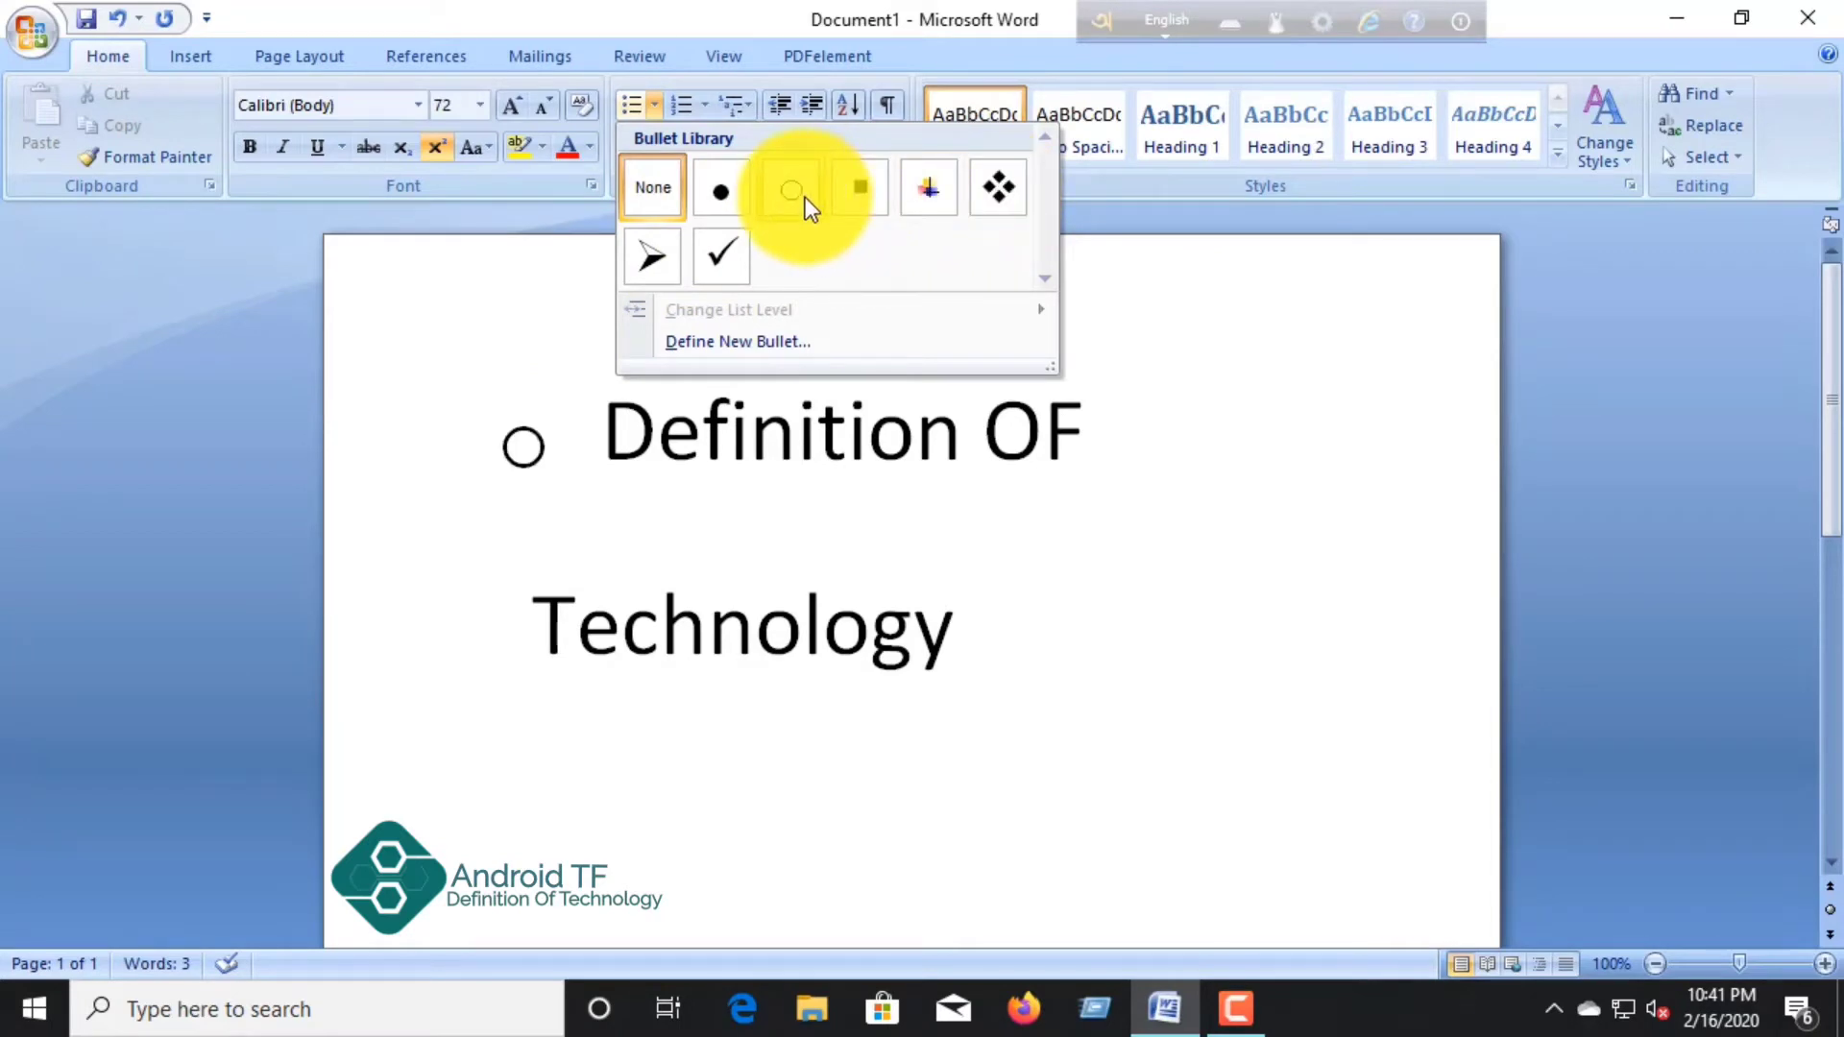
pyautogui.click(1156, 319)
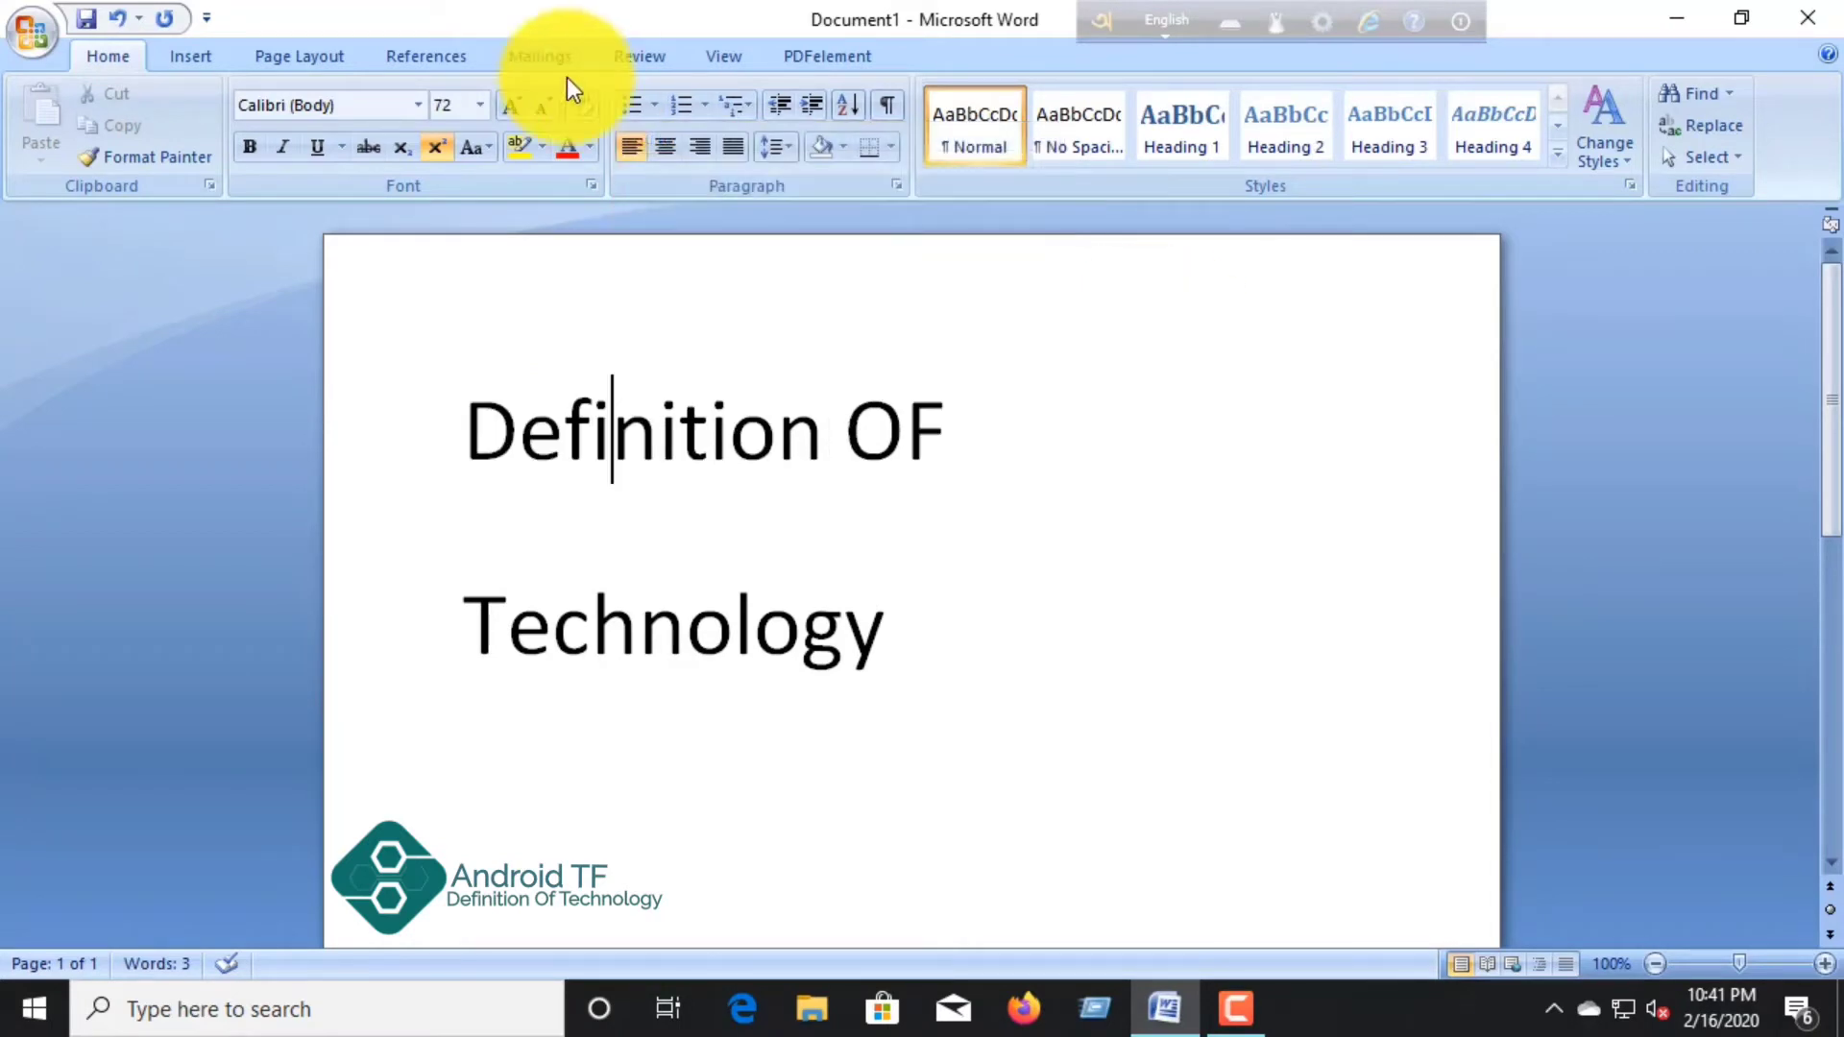
pyautogui.rightClick(705, 112)
pyautogui.click(705, 112)
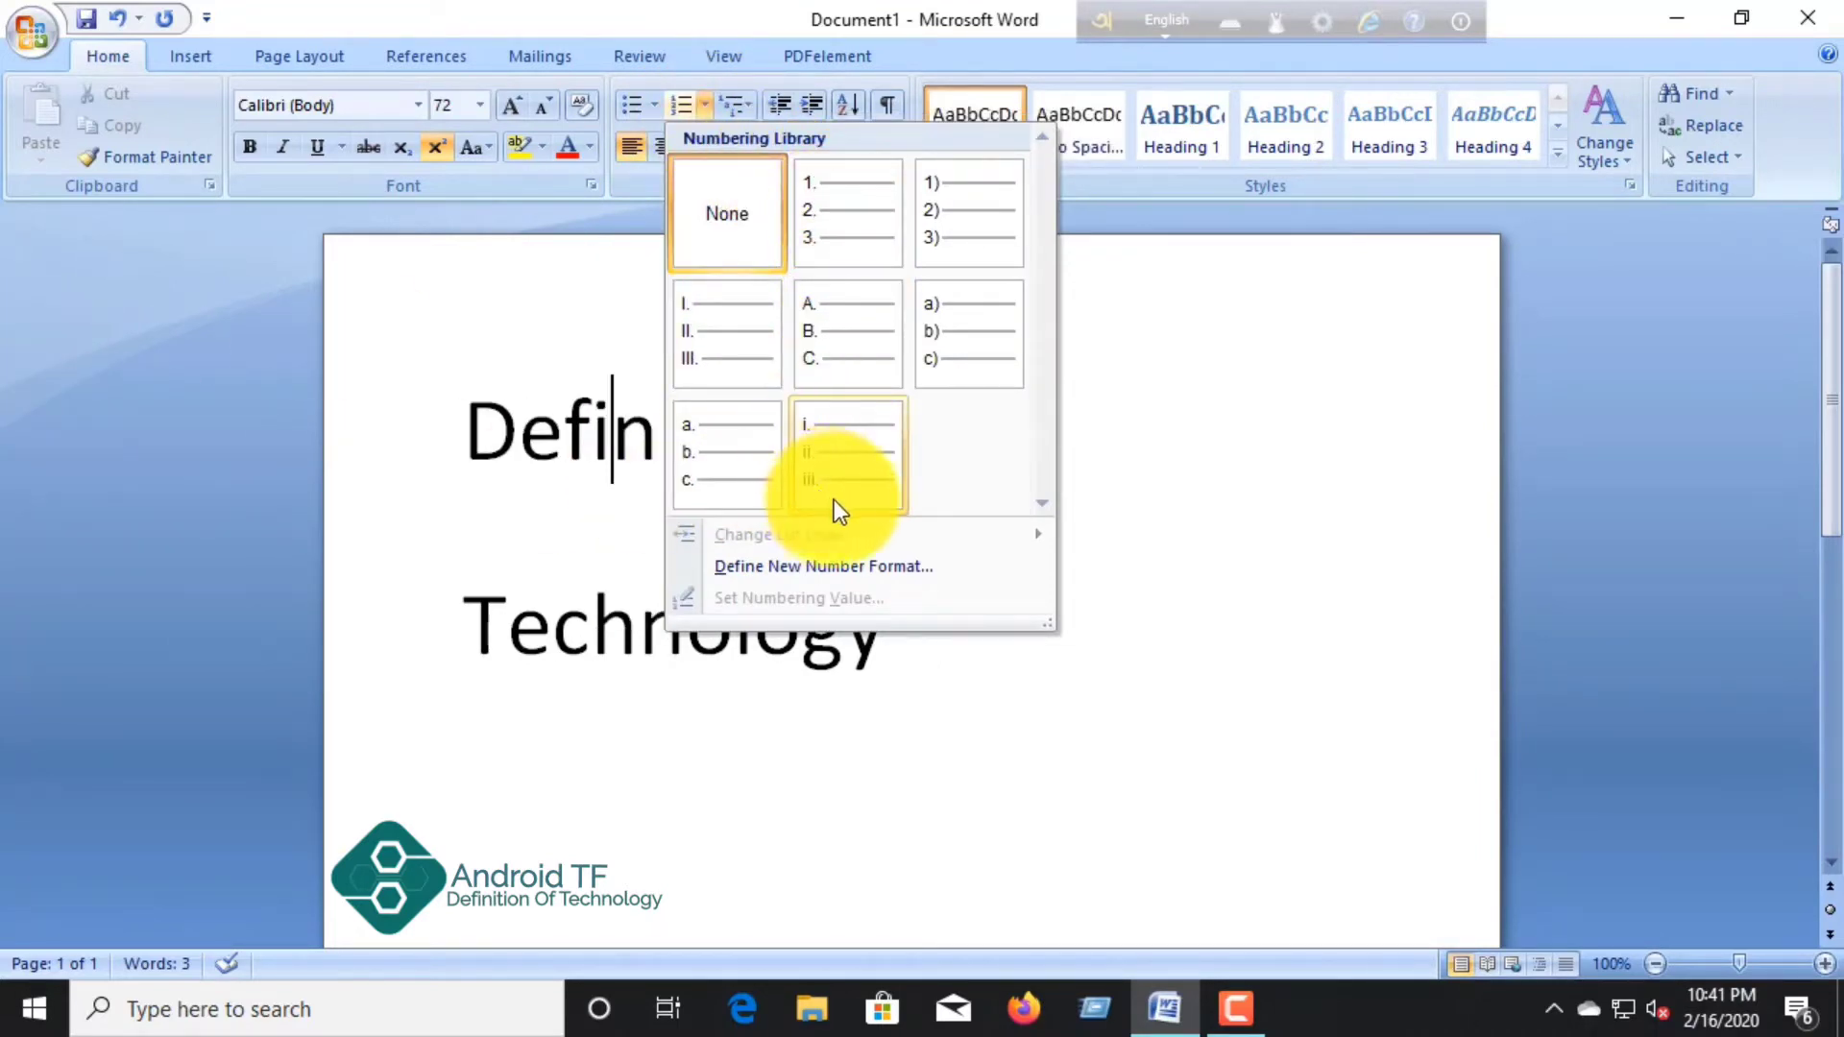
pyautogui.rightClick(734, 111)
pyautogui.click(737, 96)
pyautogui.moveTo(776, 231)
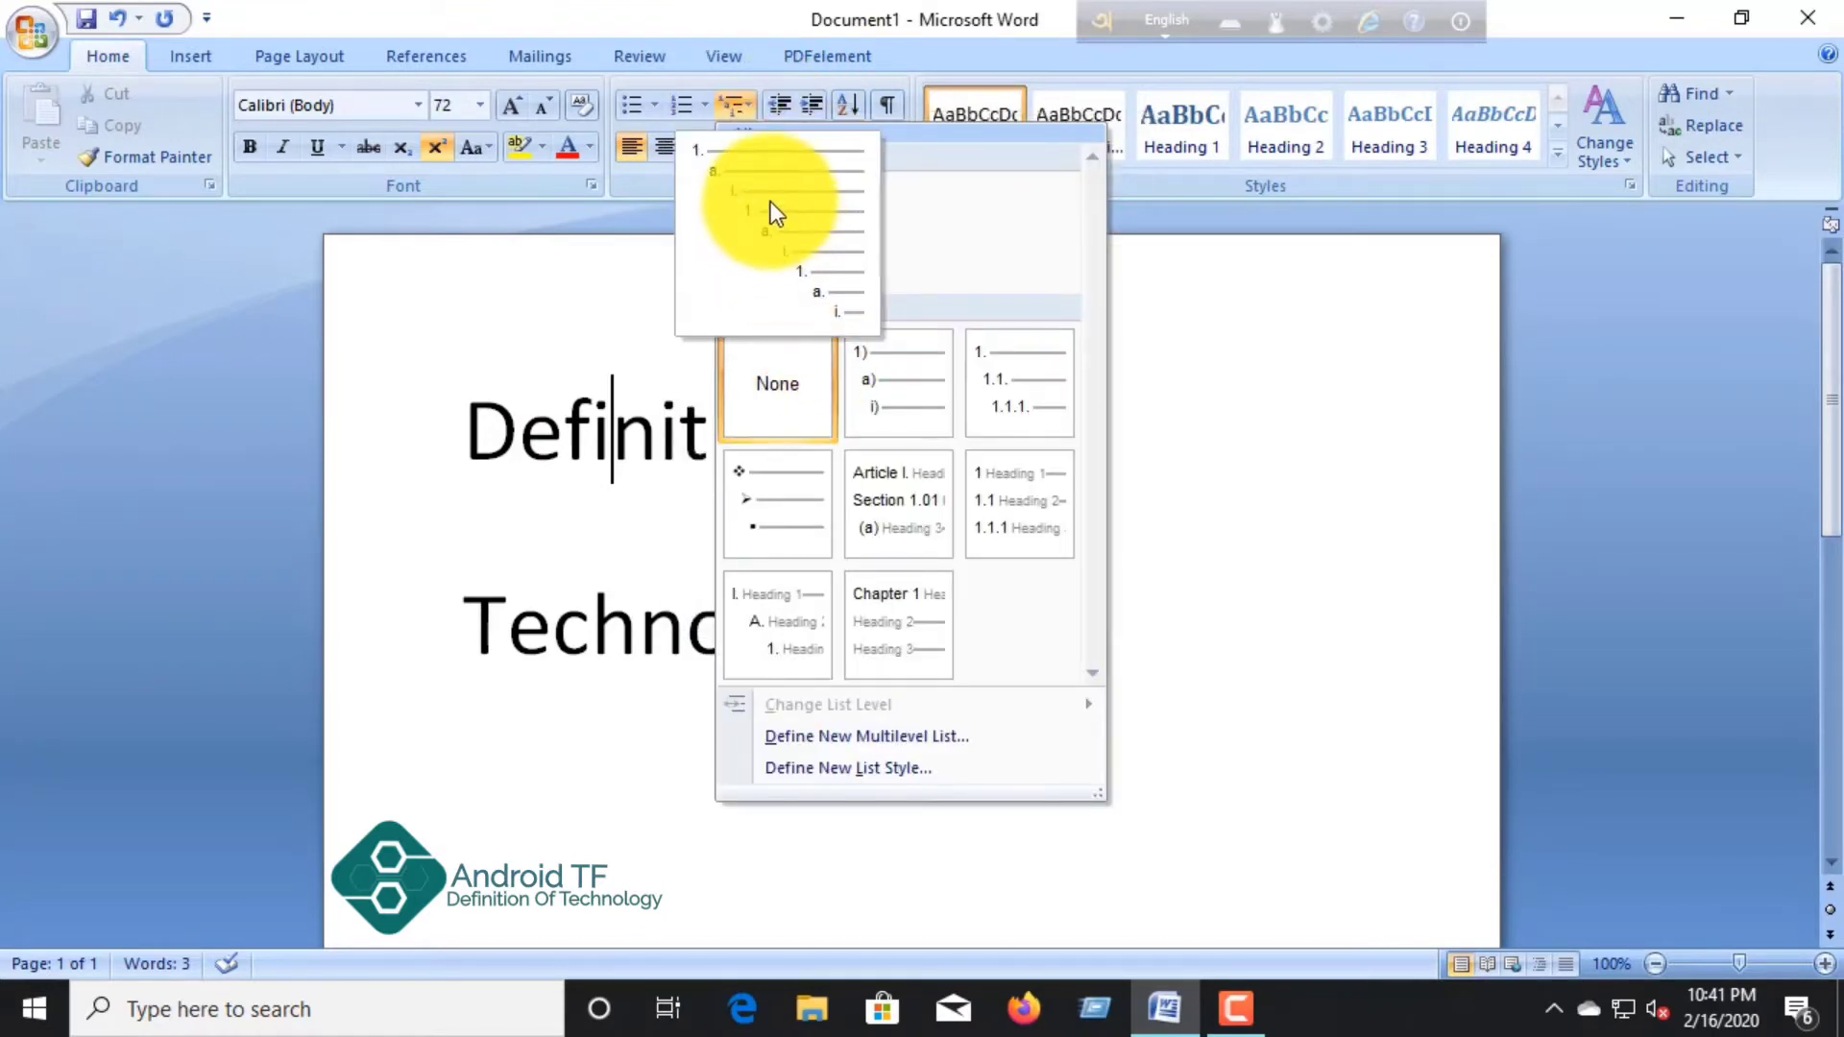
pyautogui.rightClick(811, 267)
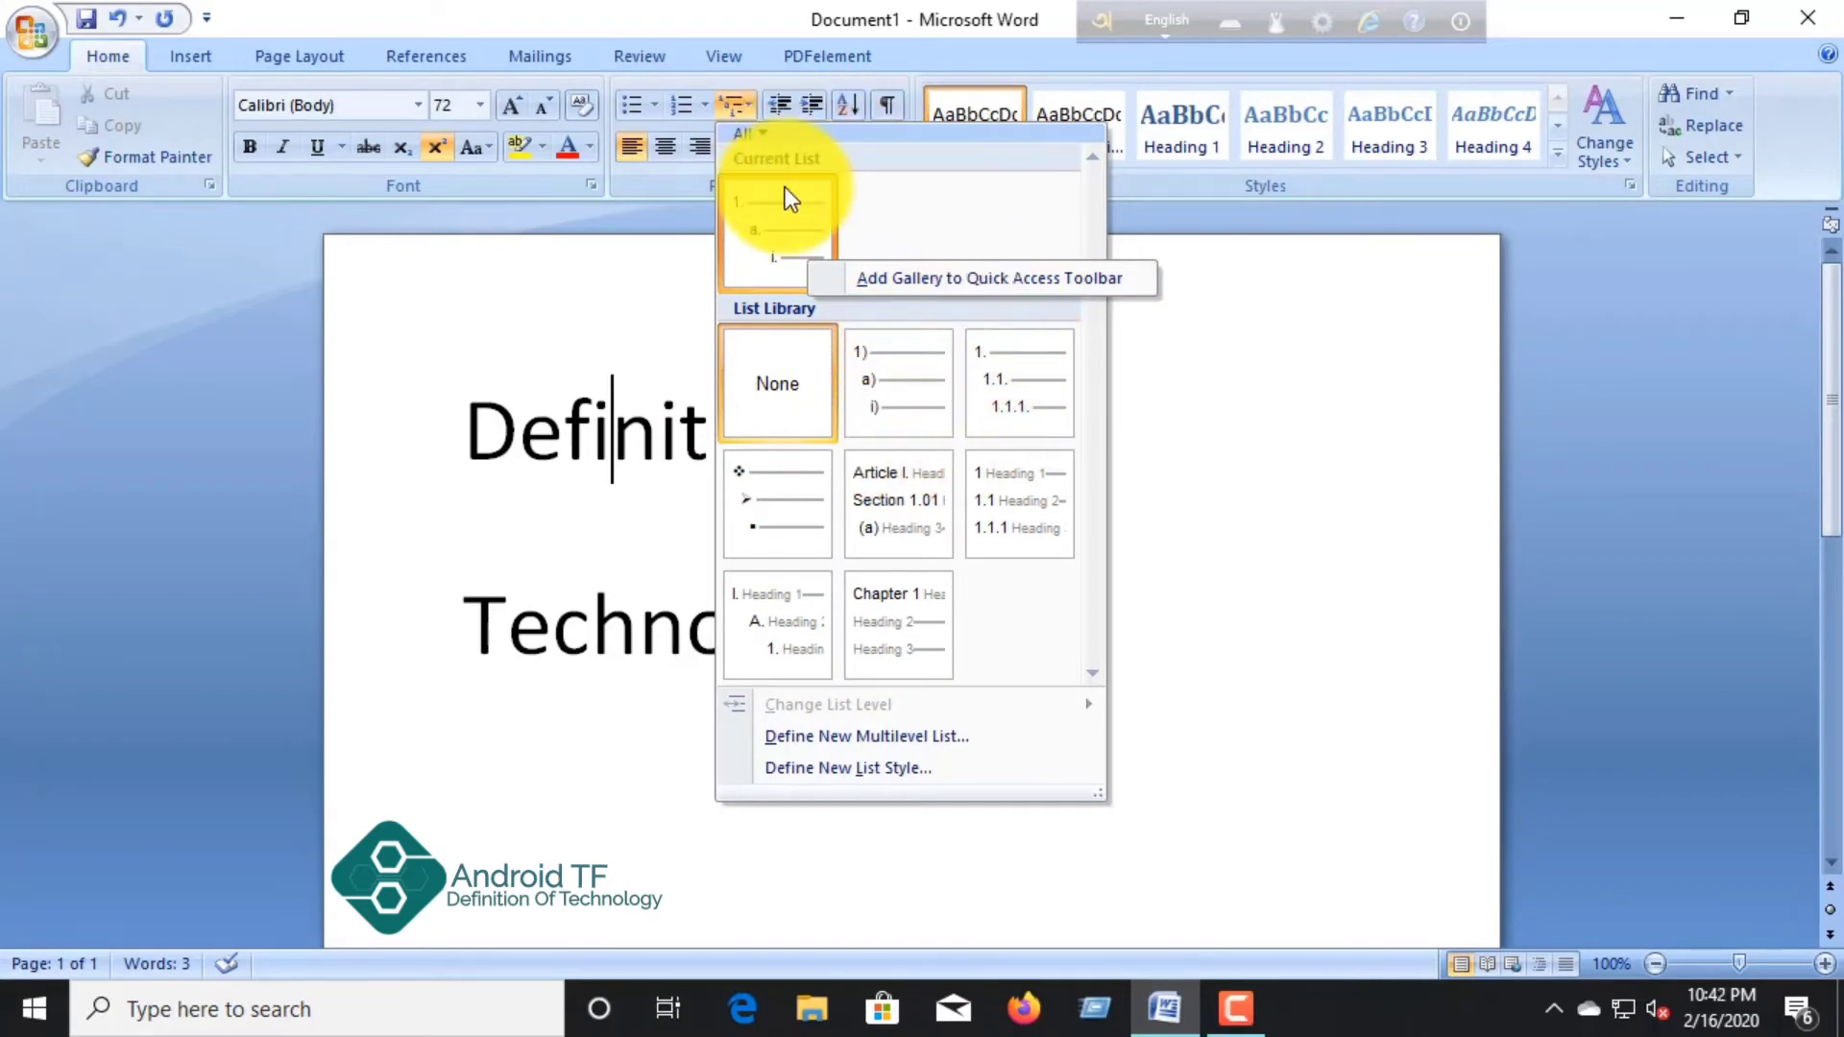
pyautogui.click(747, 106)
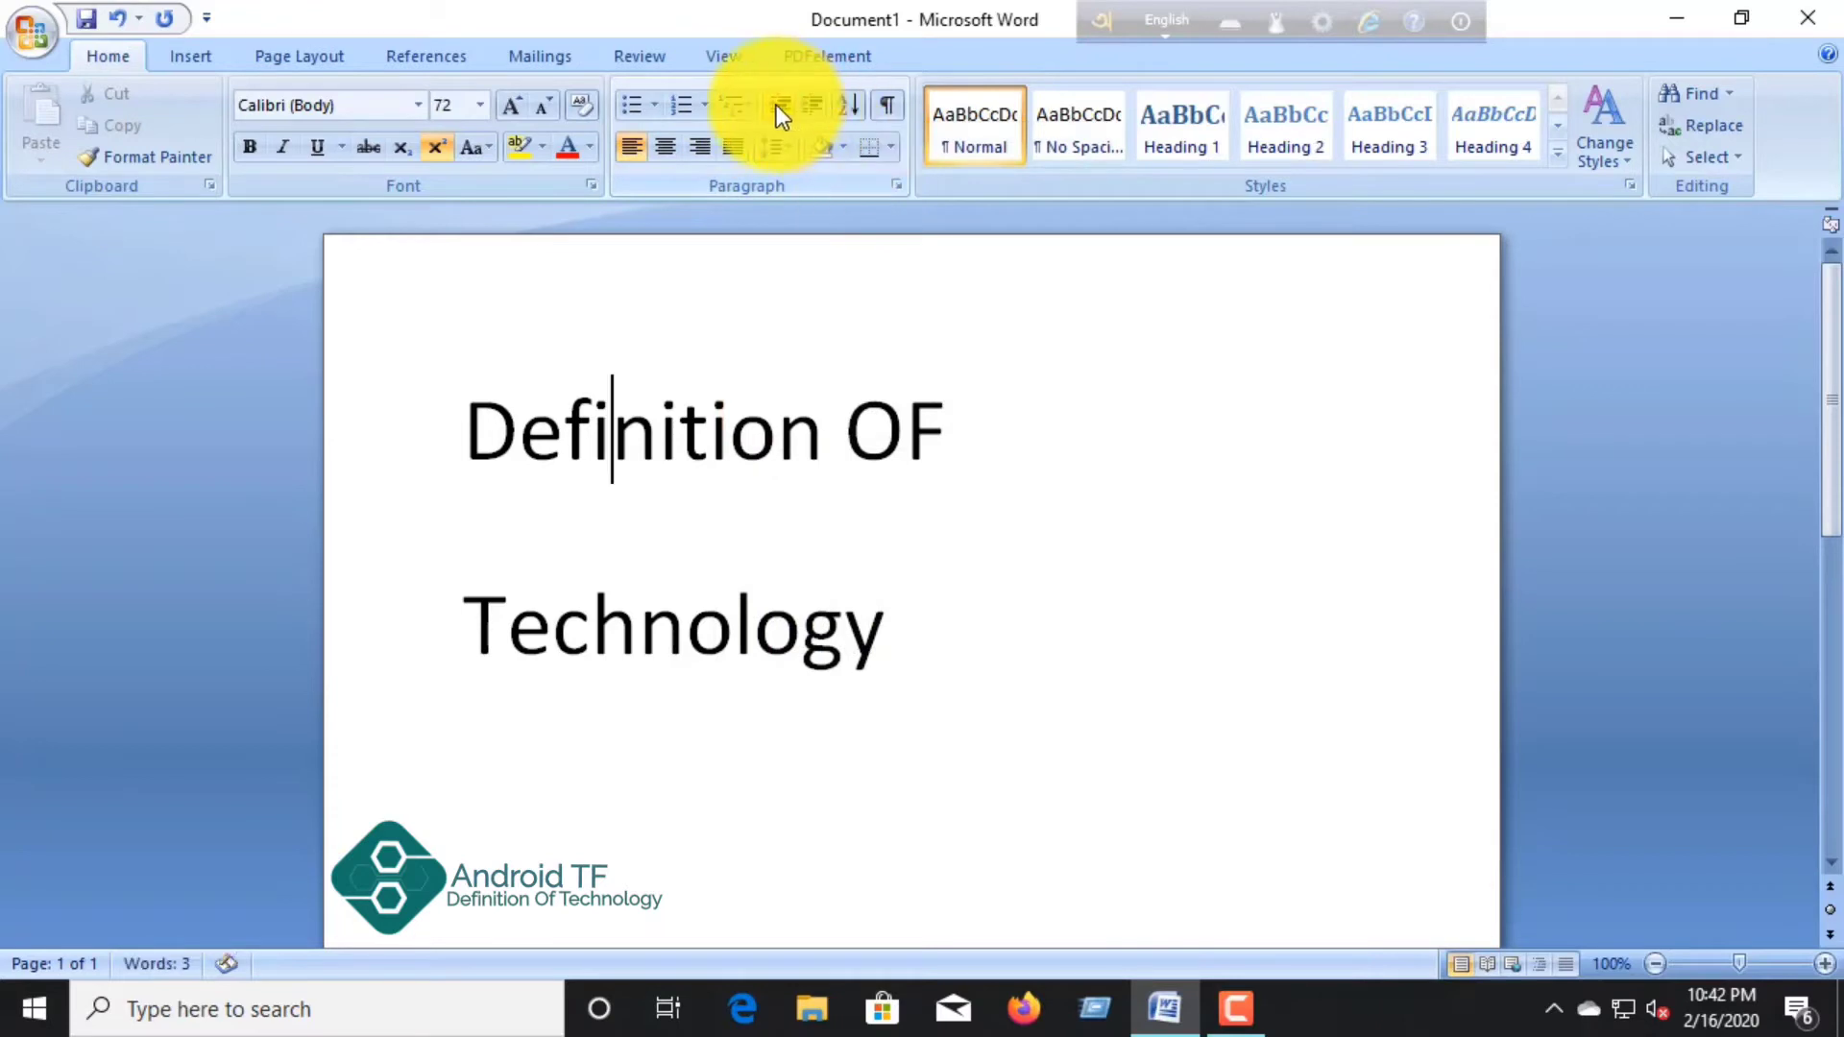
# Step: Select both heading lines and resize the heading to 28 point
pyautogui.moveTo(960, 557); pyautogui.dragTo(194, 257)
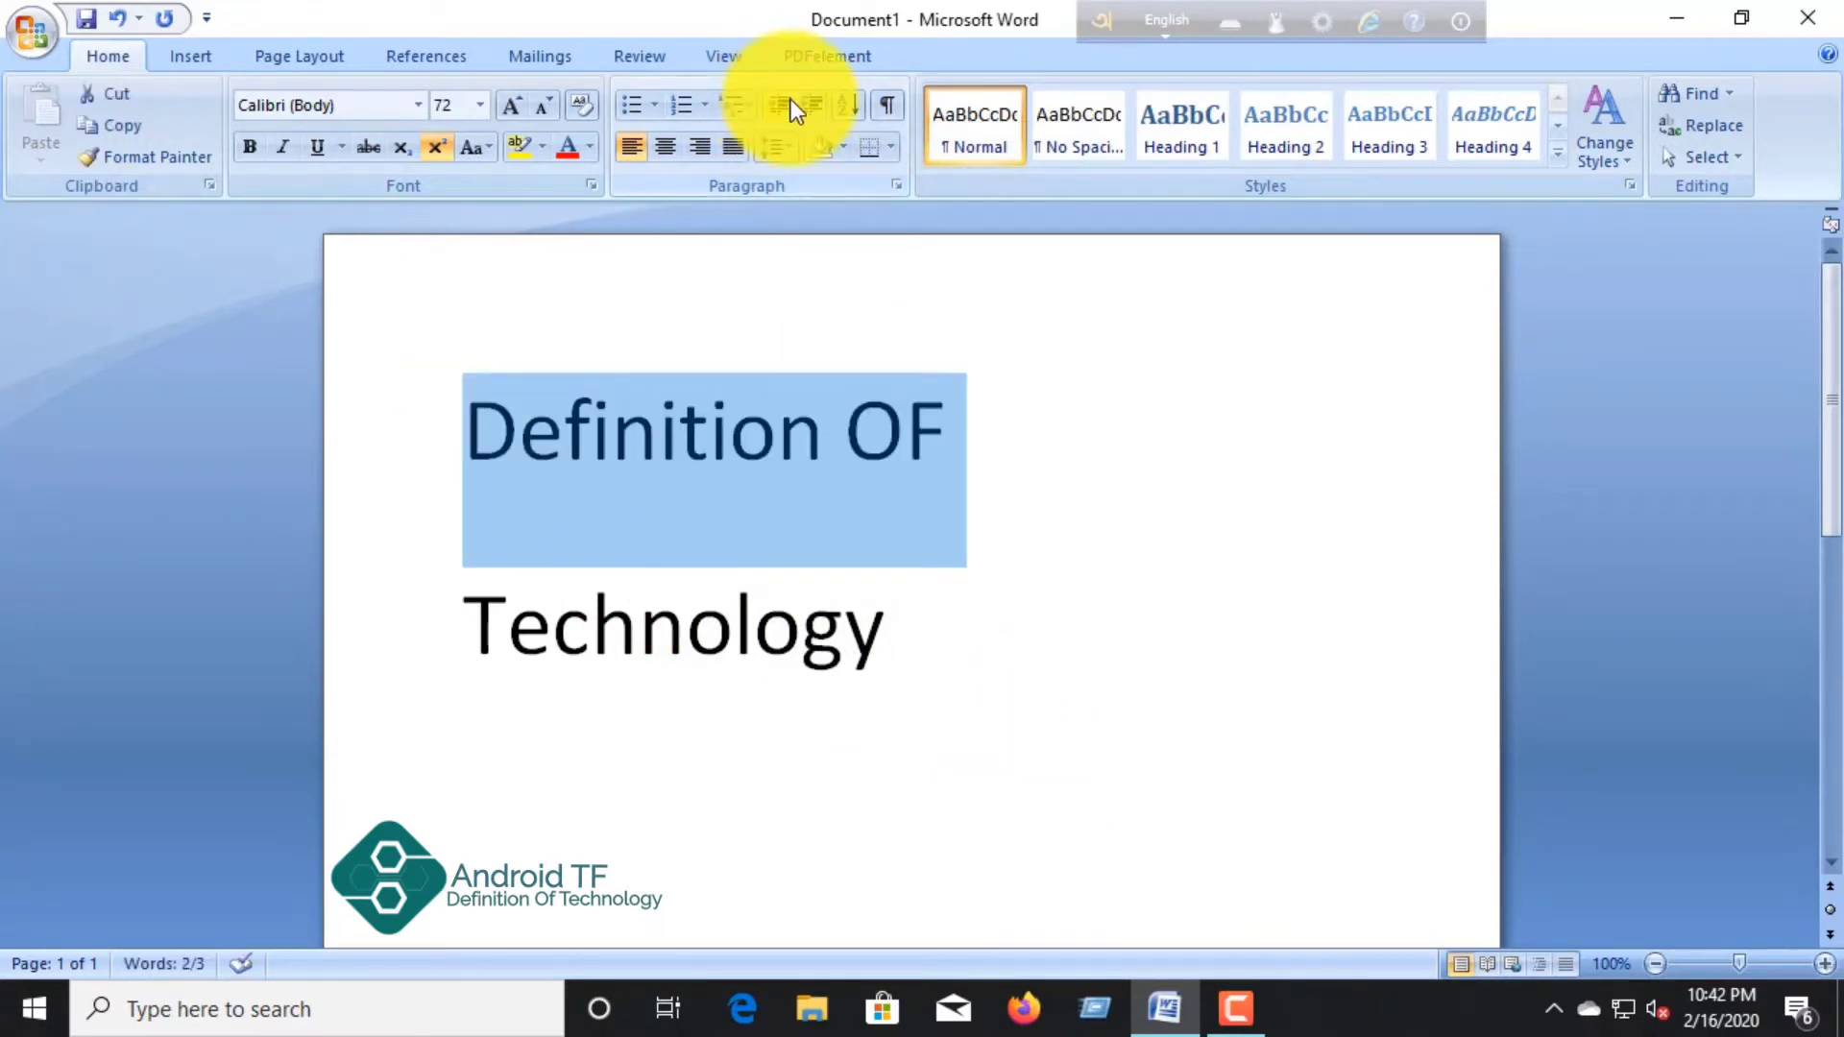
pyautogui.moveTo(979, 586); pyautogui.dragTo(165, 353)
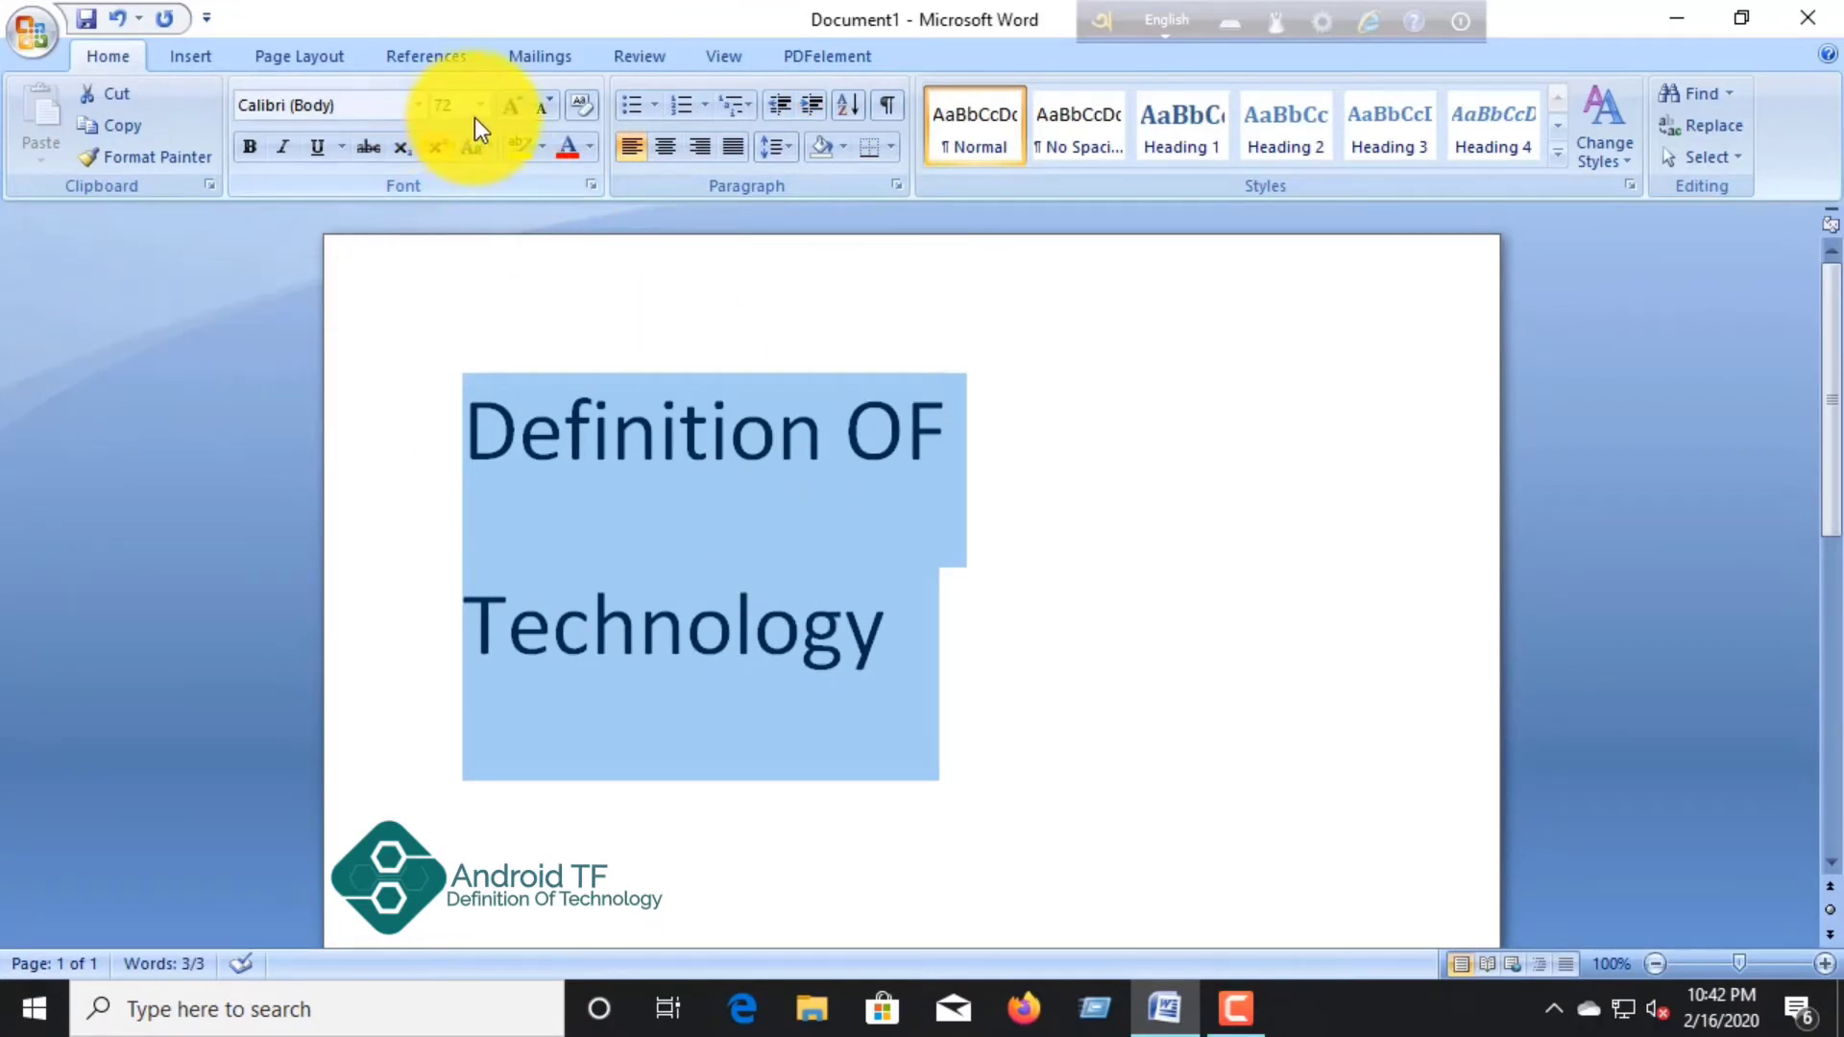
pyautogui.click(538, 110)
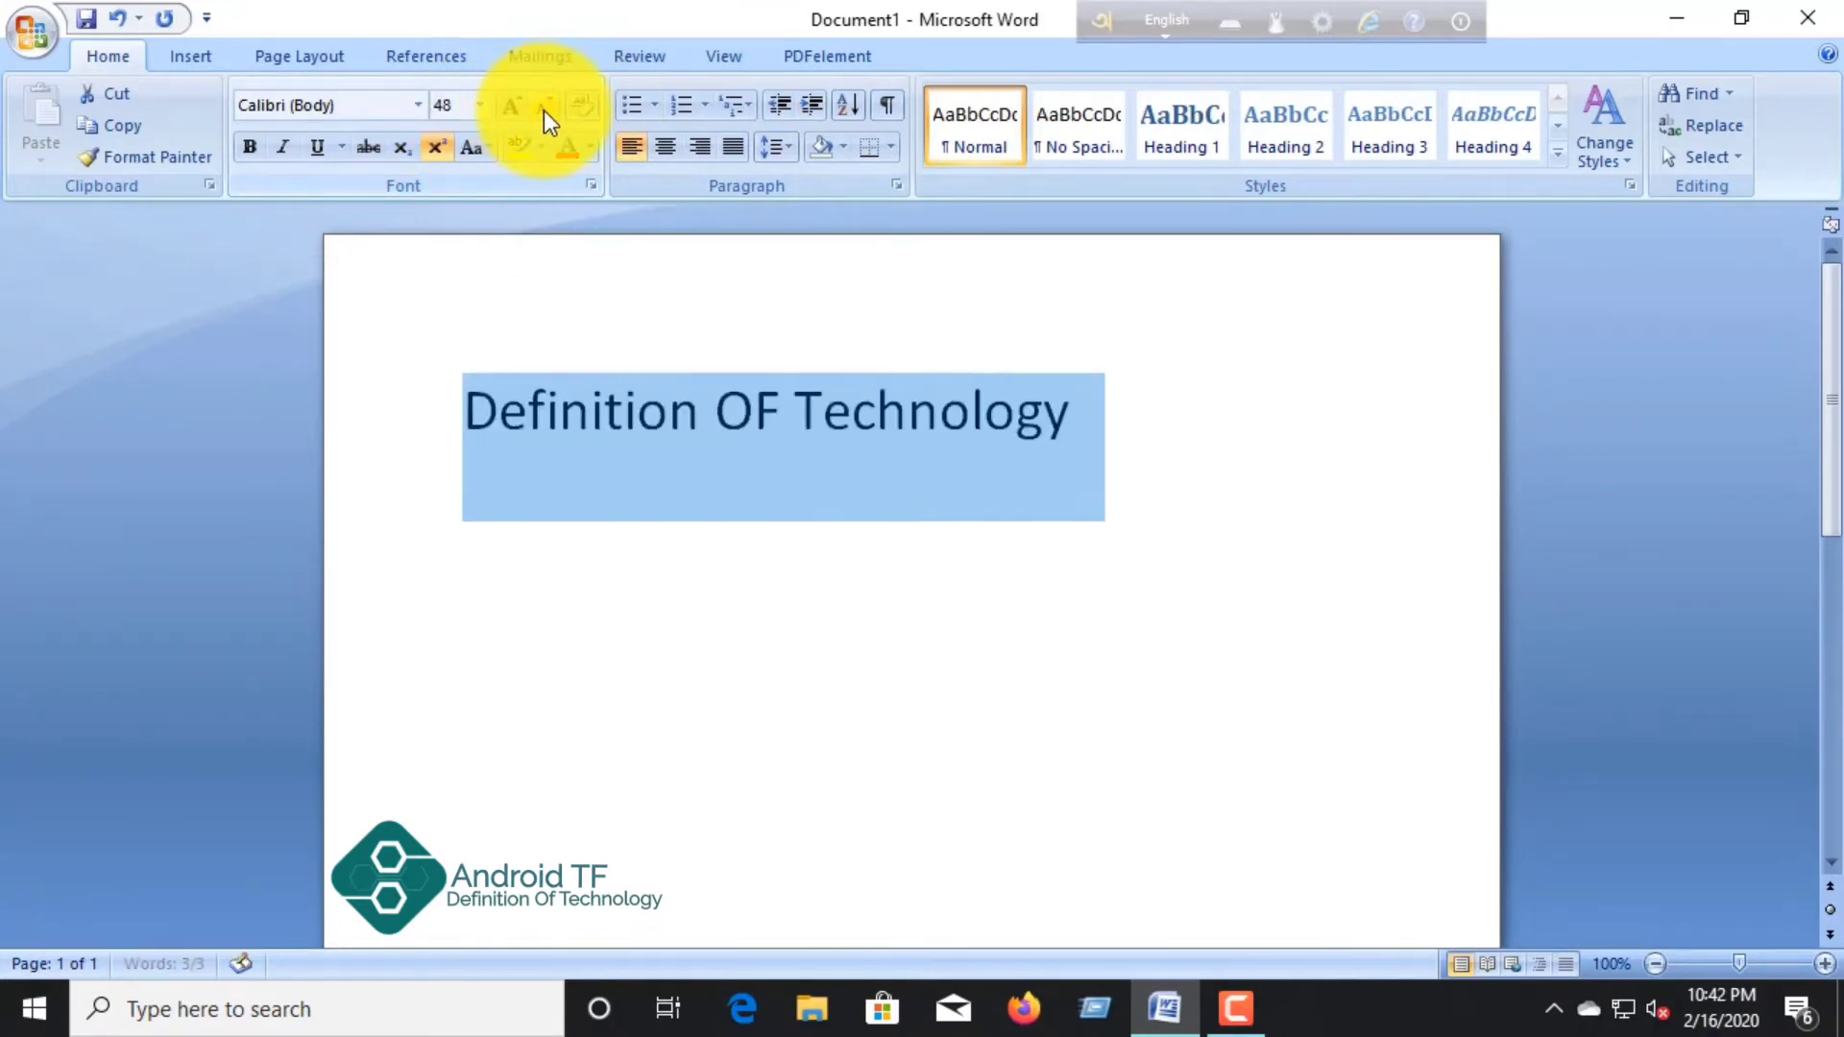
pyautogui.click(539, 110)
pyautogui.click(540, 110)
pyautogui.click(537, 109)
pyautogui.click(522, 102)
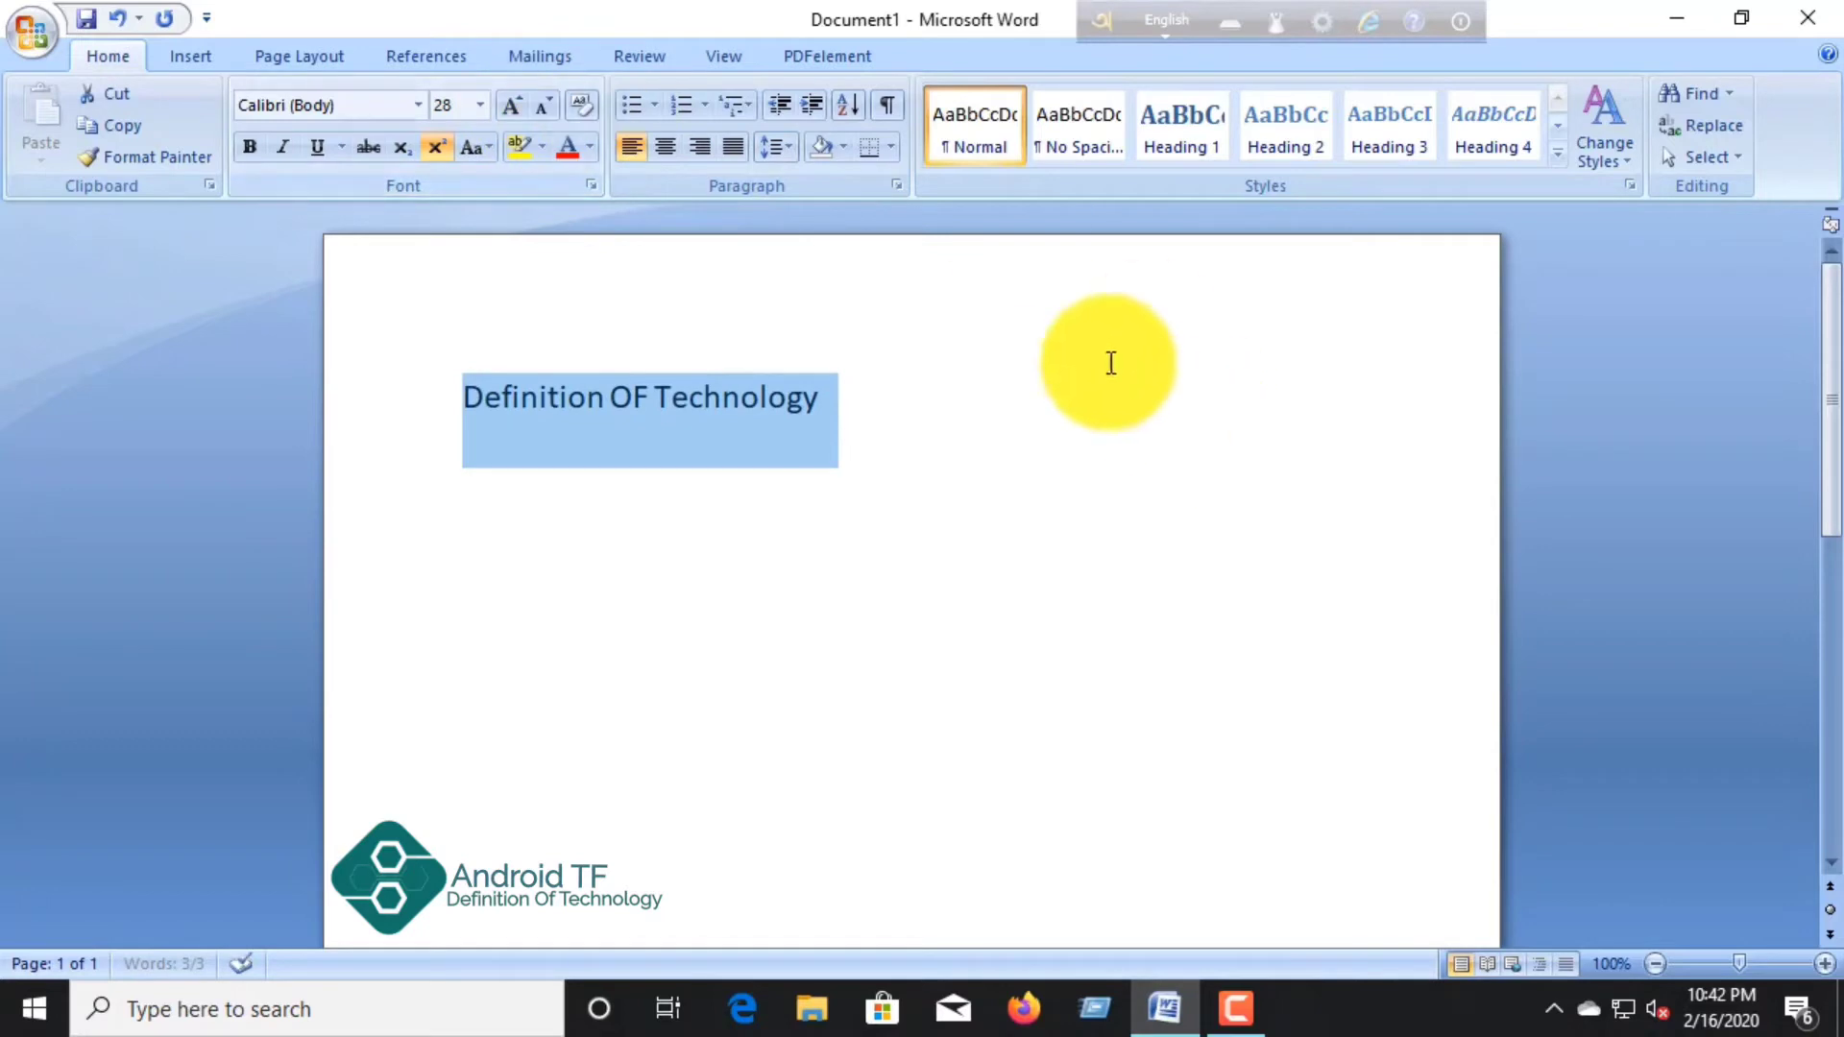
# Step: Indent the heading, pull it back toward the left margin, and bring up Sort Text
pyautogui.click(787, 103)
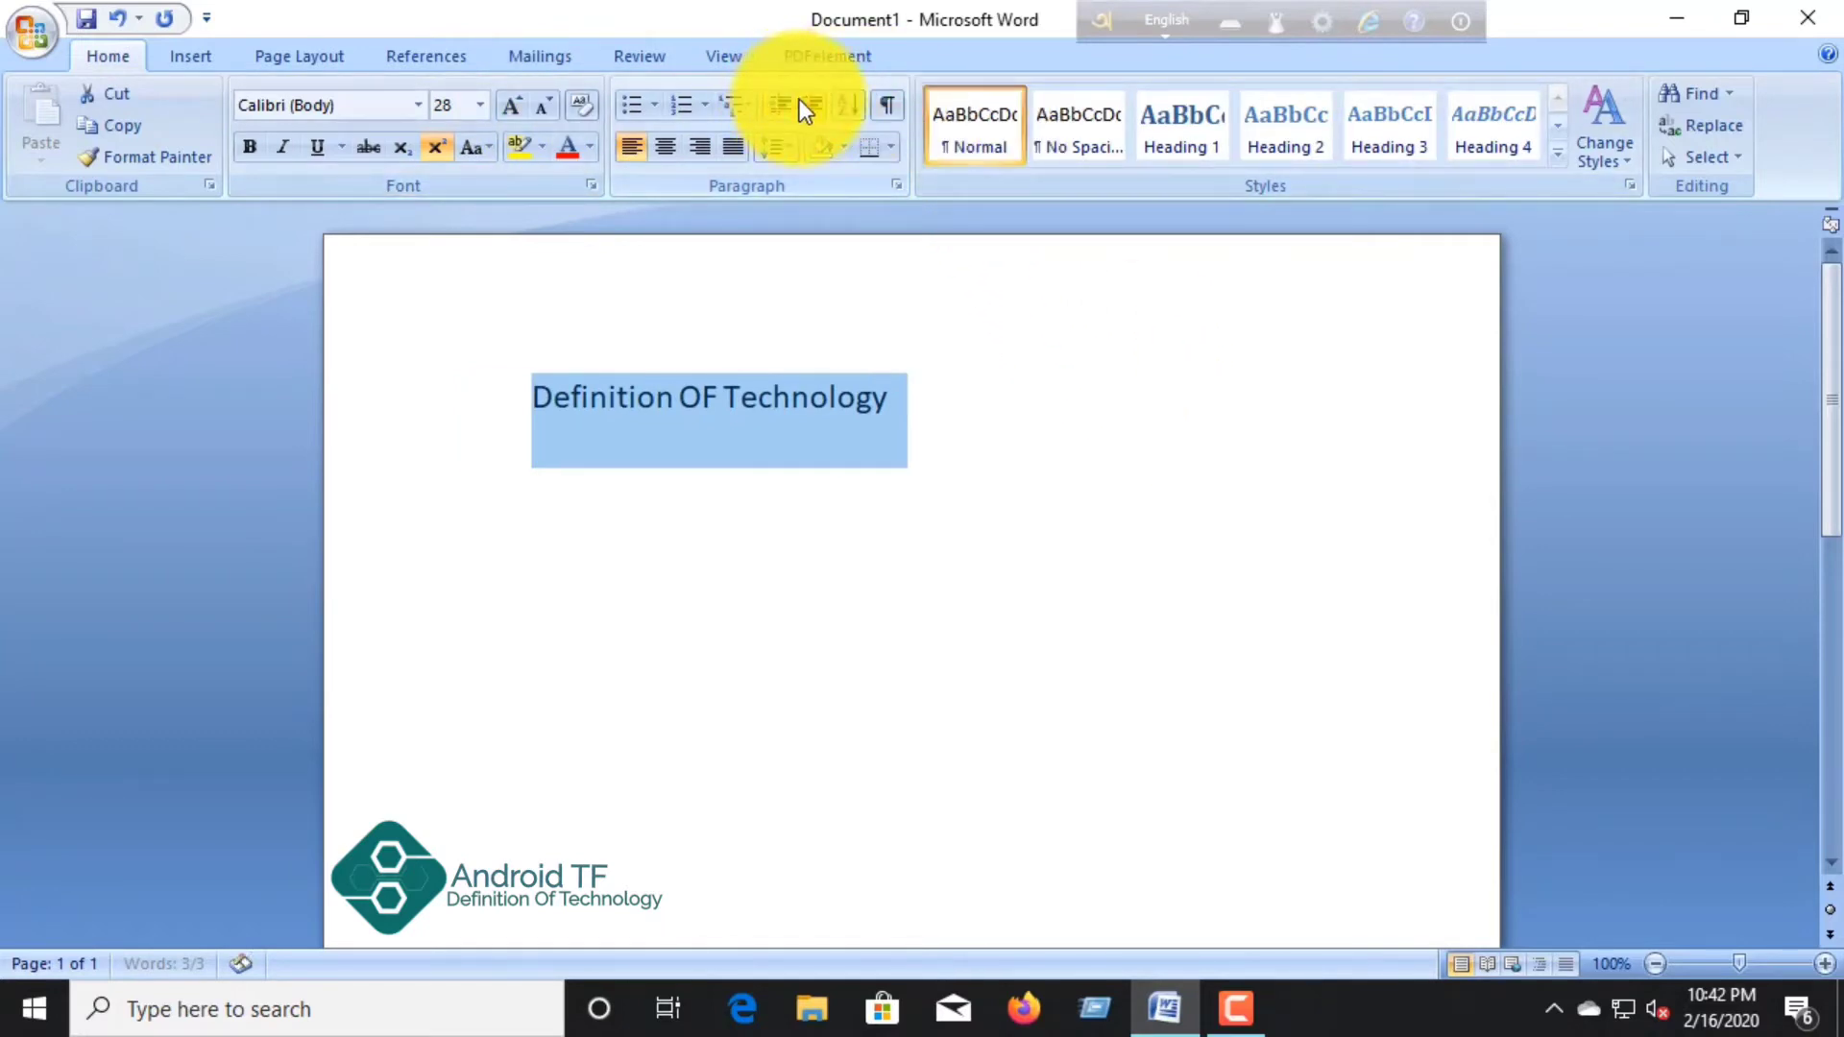
pyautogui.click(782, 102)
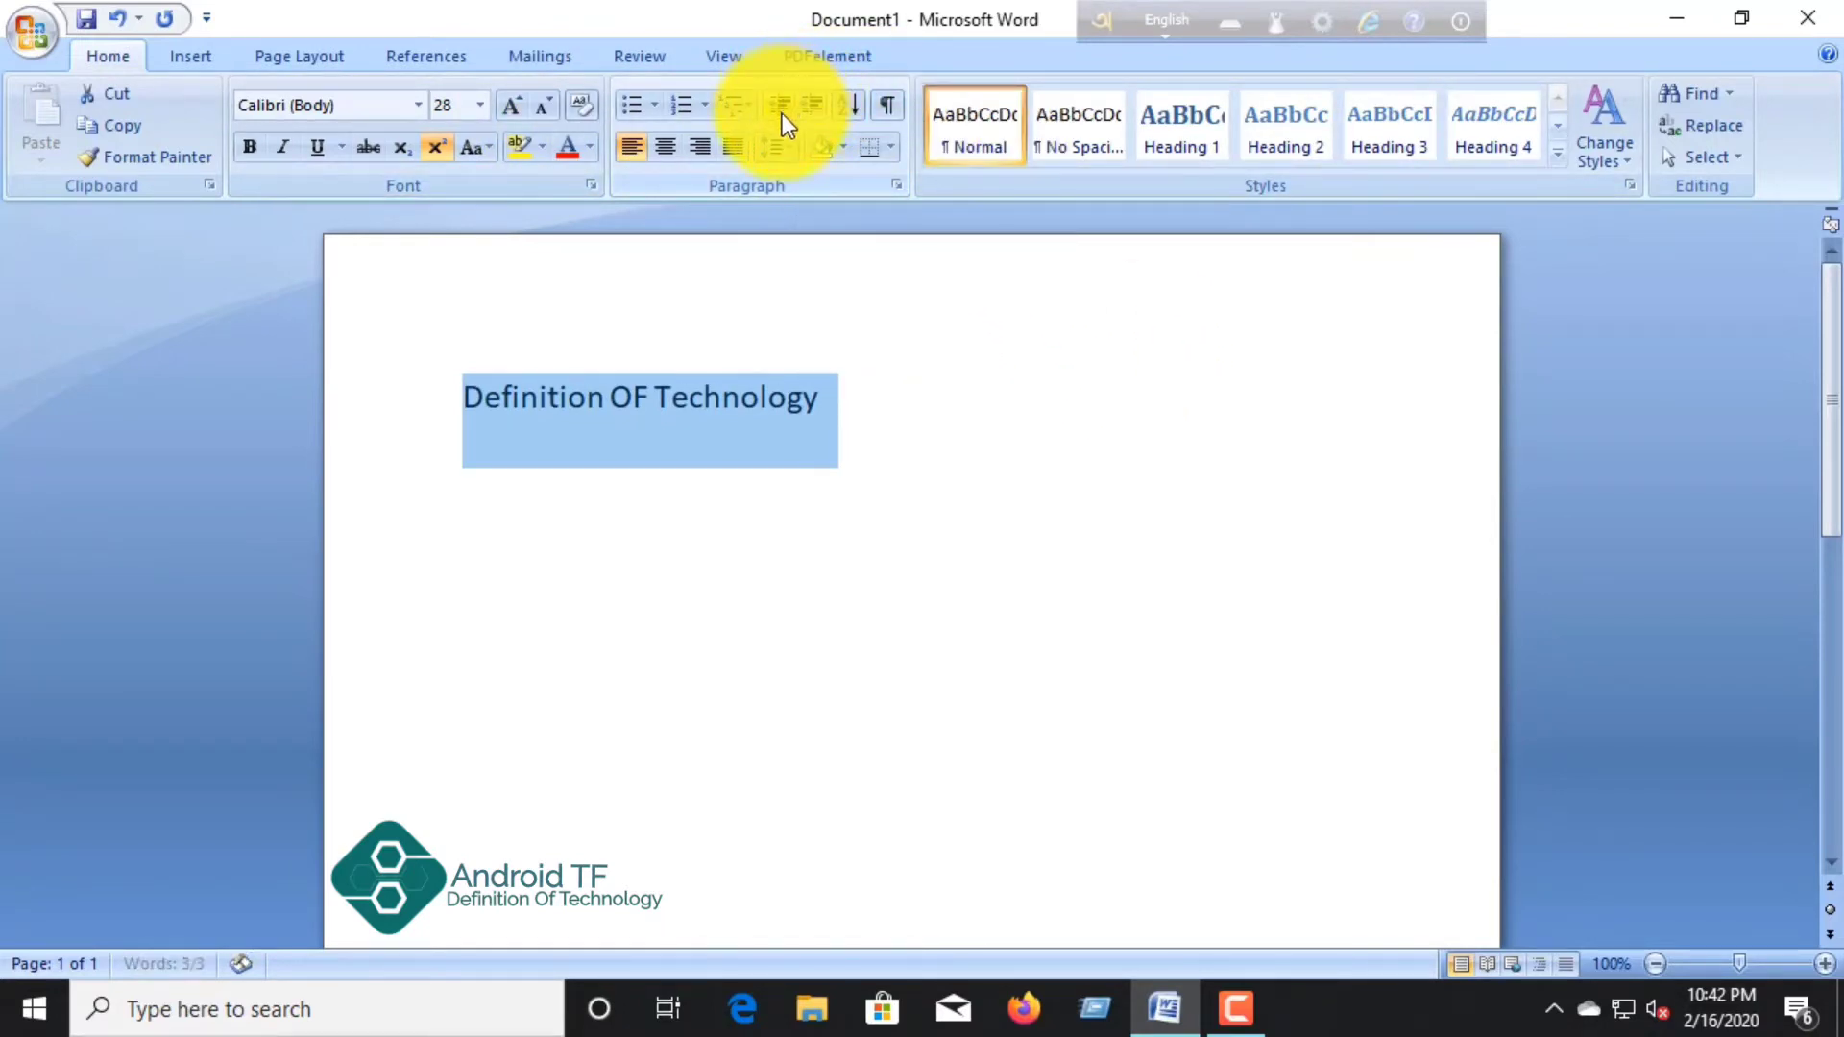
pyautogui.click(842, 106)
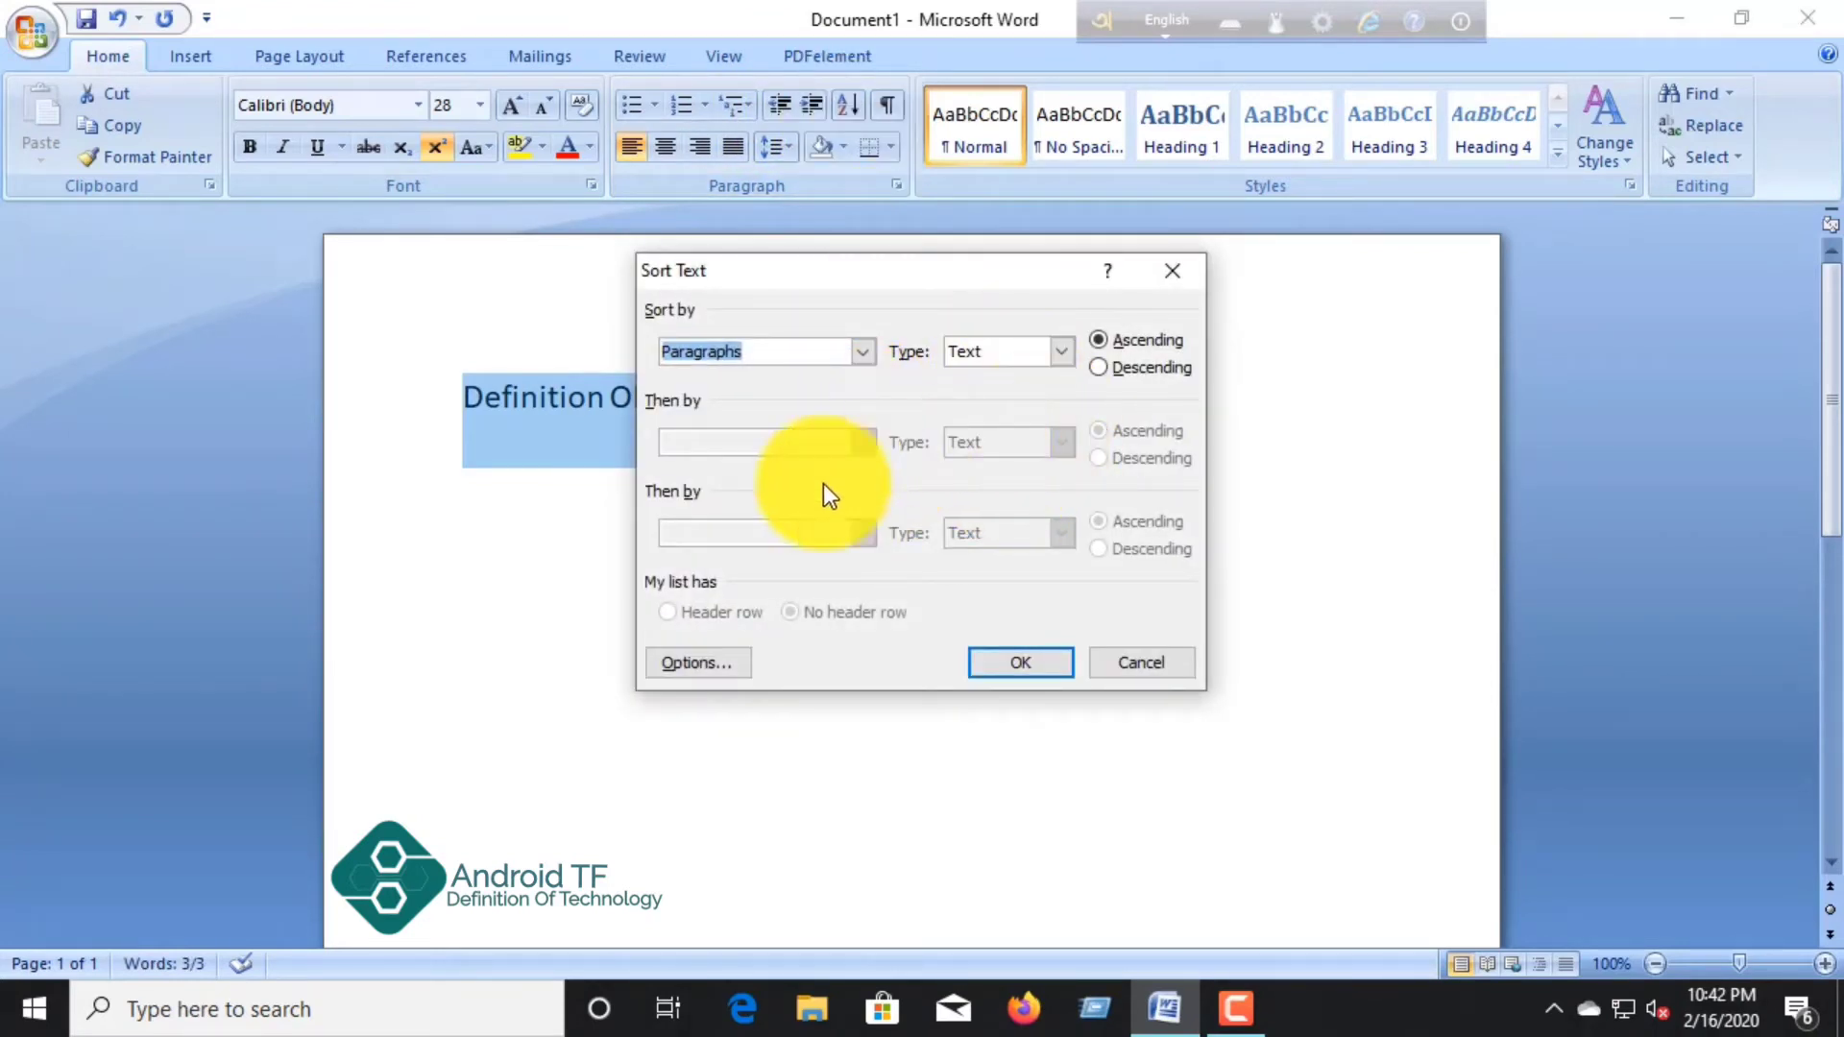
# Step: Dismiss the Sort Text dialog with its X, leaving the 28-point heading unsorted
pyautogui.click(1171, 270)
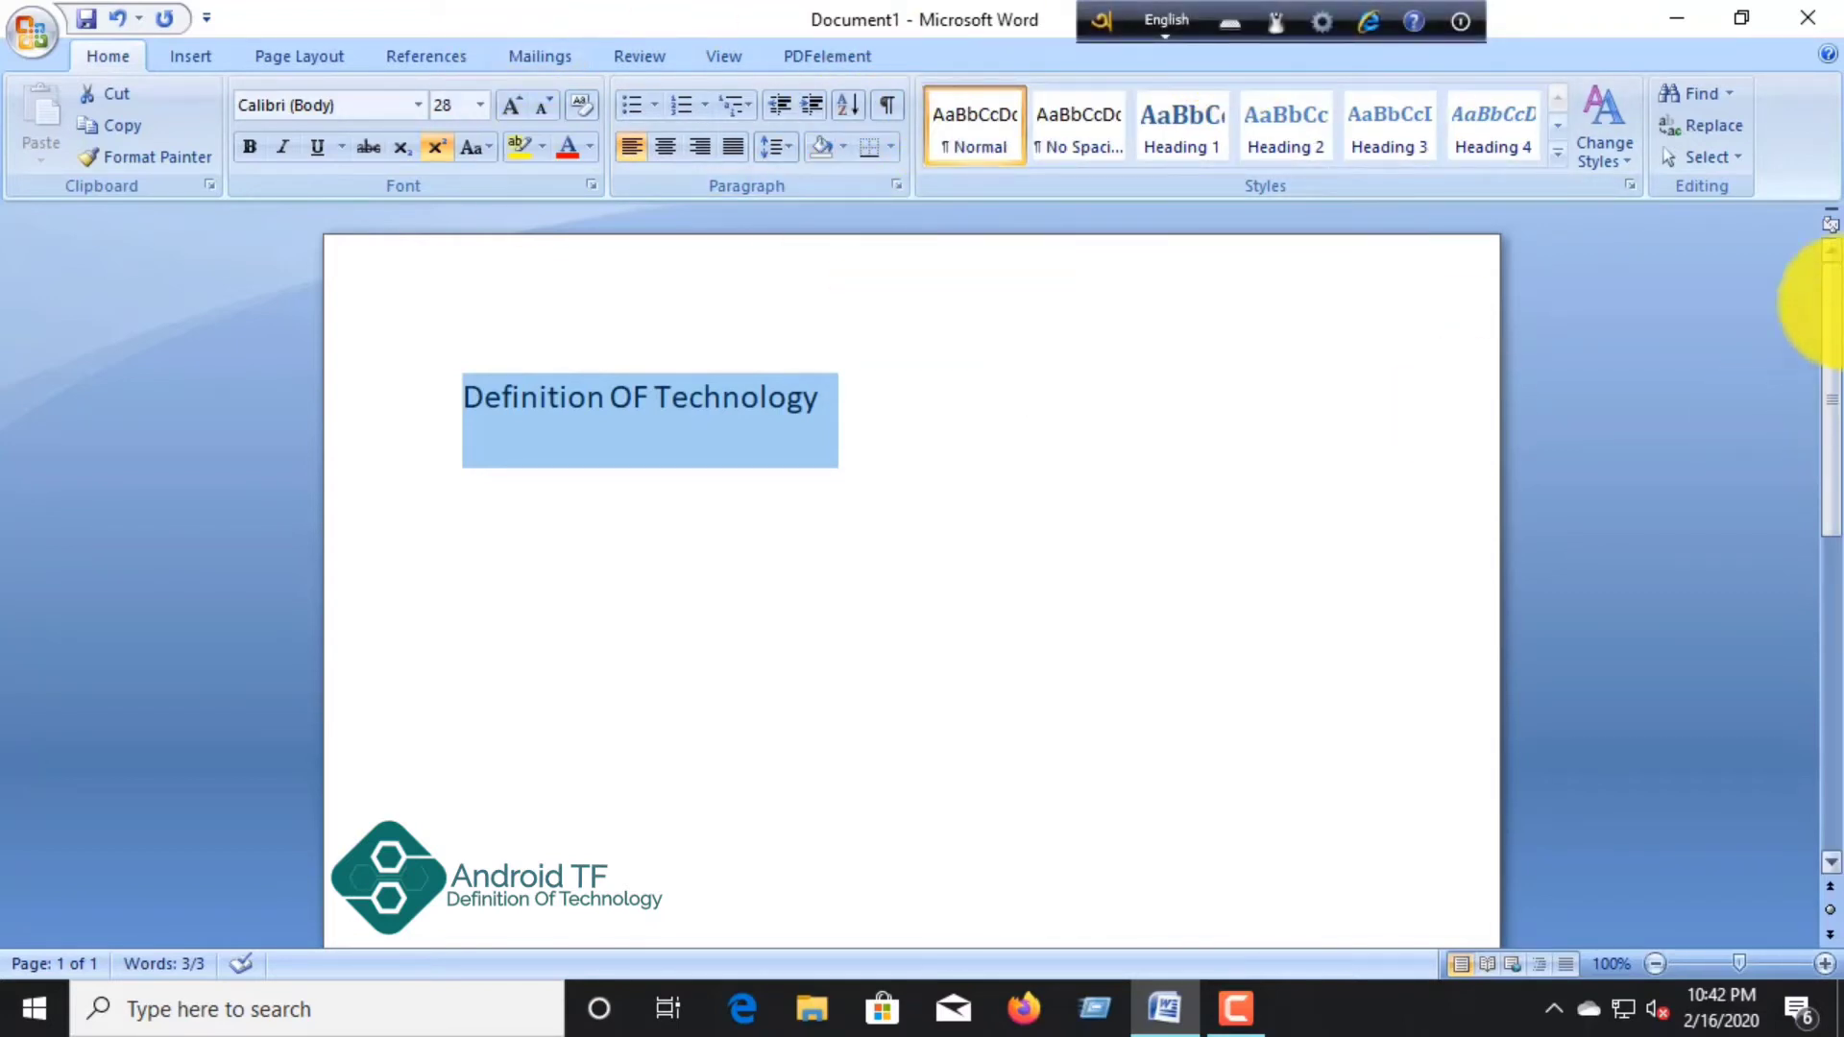
# Step: Try the Formal style set, then apply Manuscript and deselect the heading
pyautogui.click(1612, 125)
pyautogui.moveTo(1656, 192)
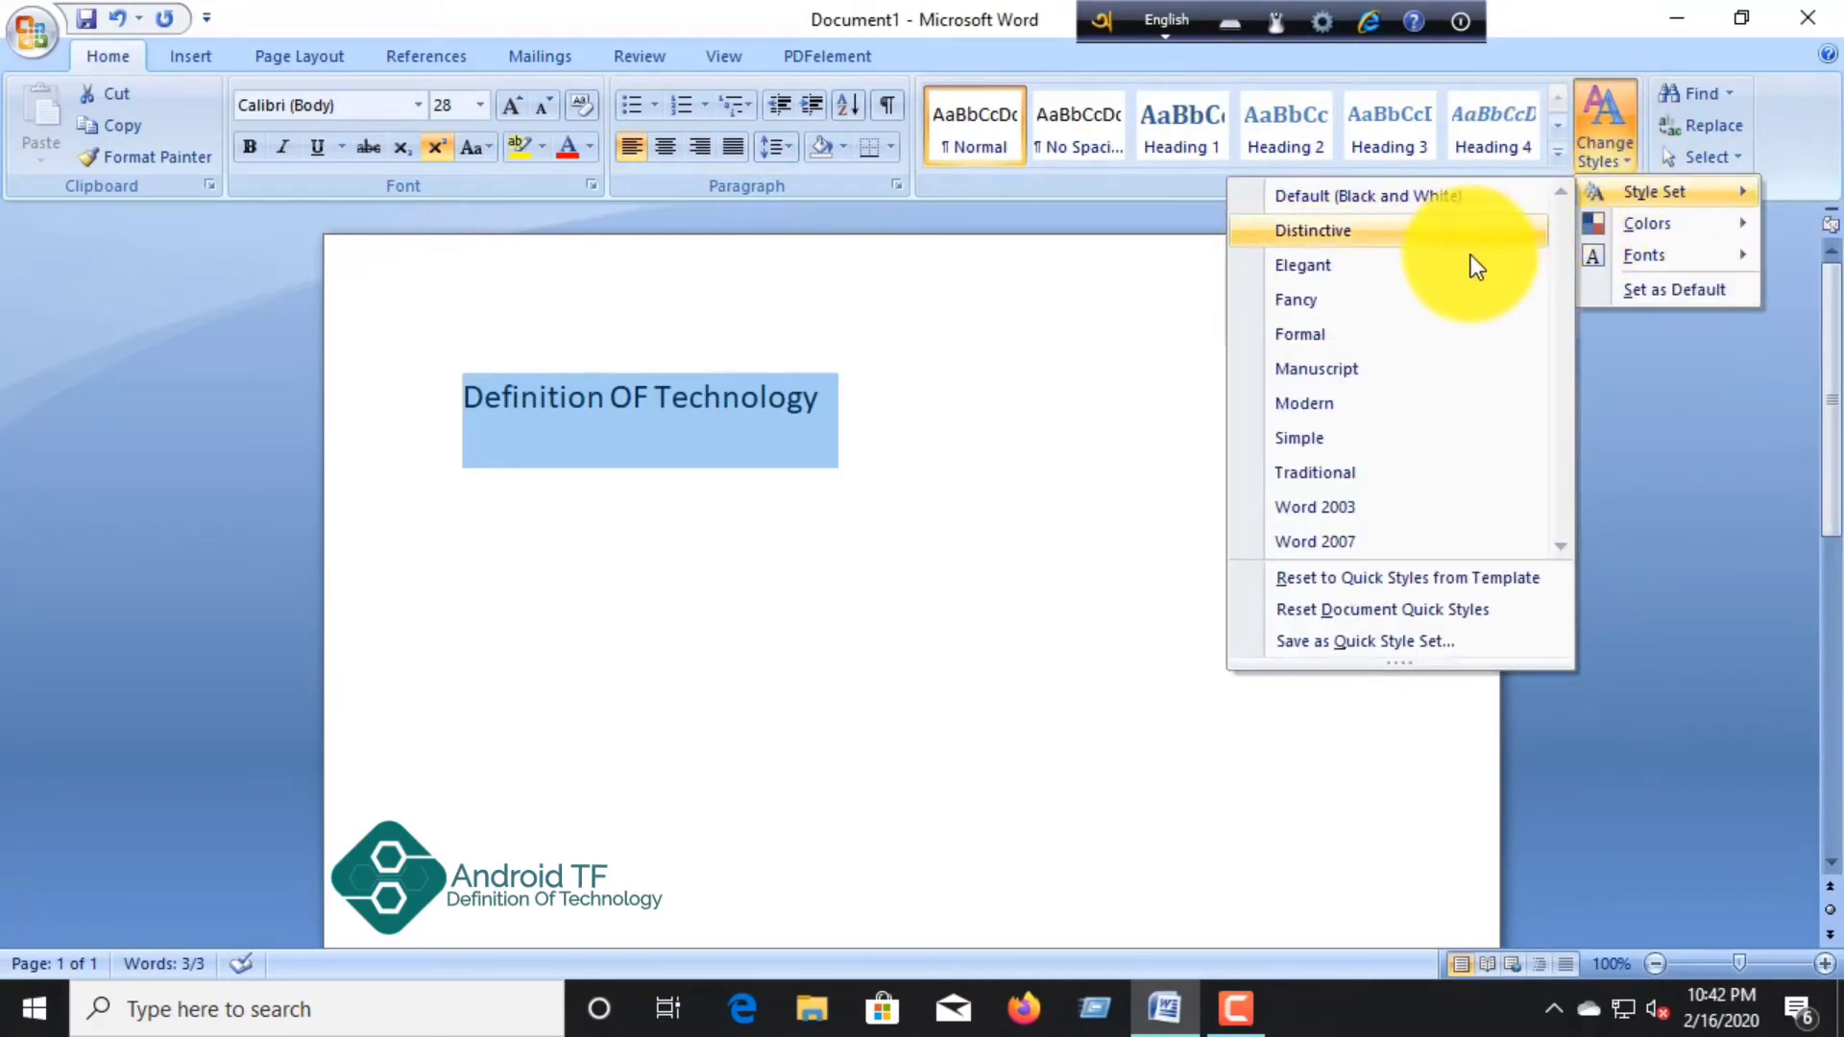
pyautogui.click(1387, 333)
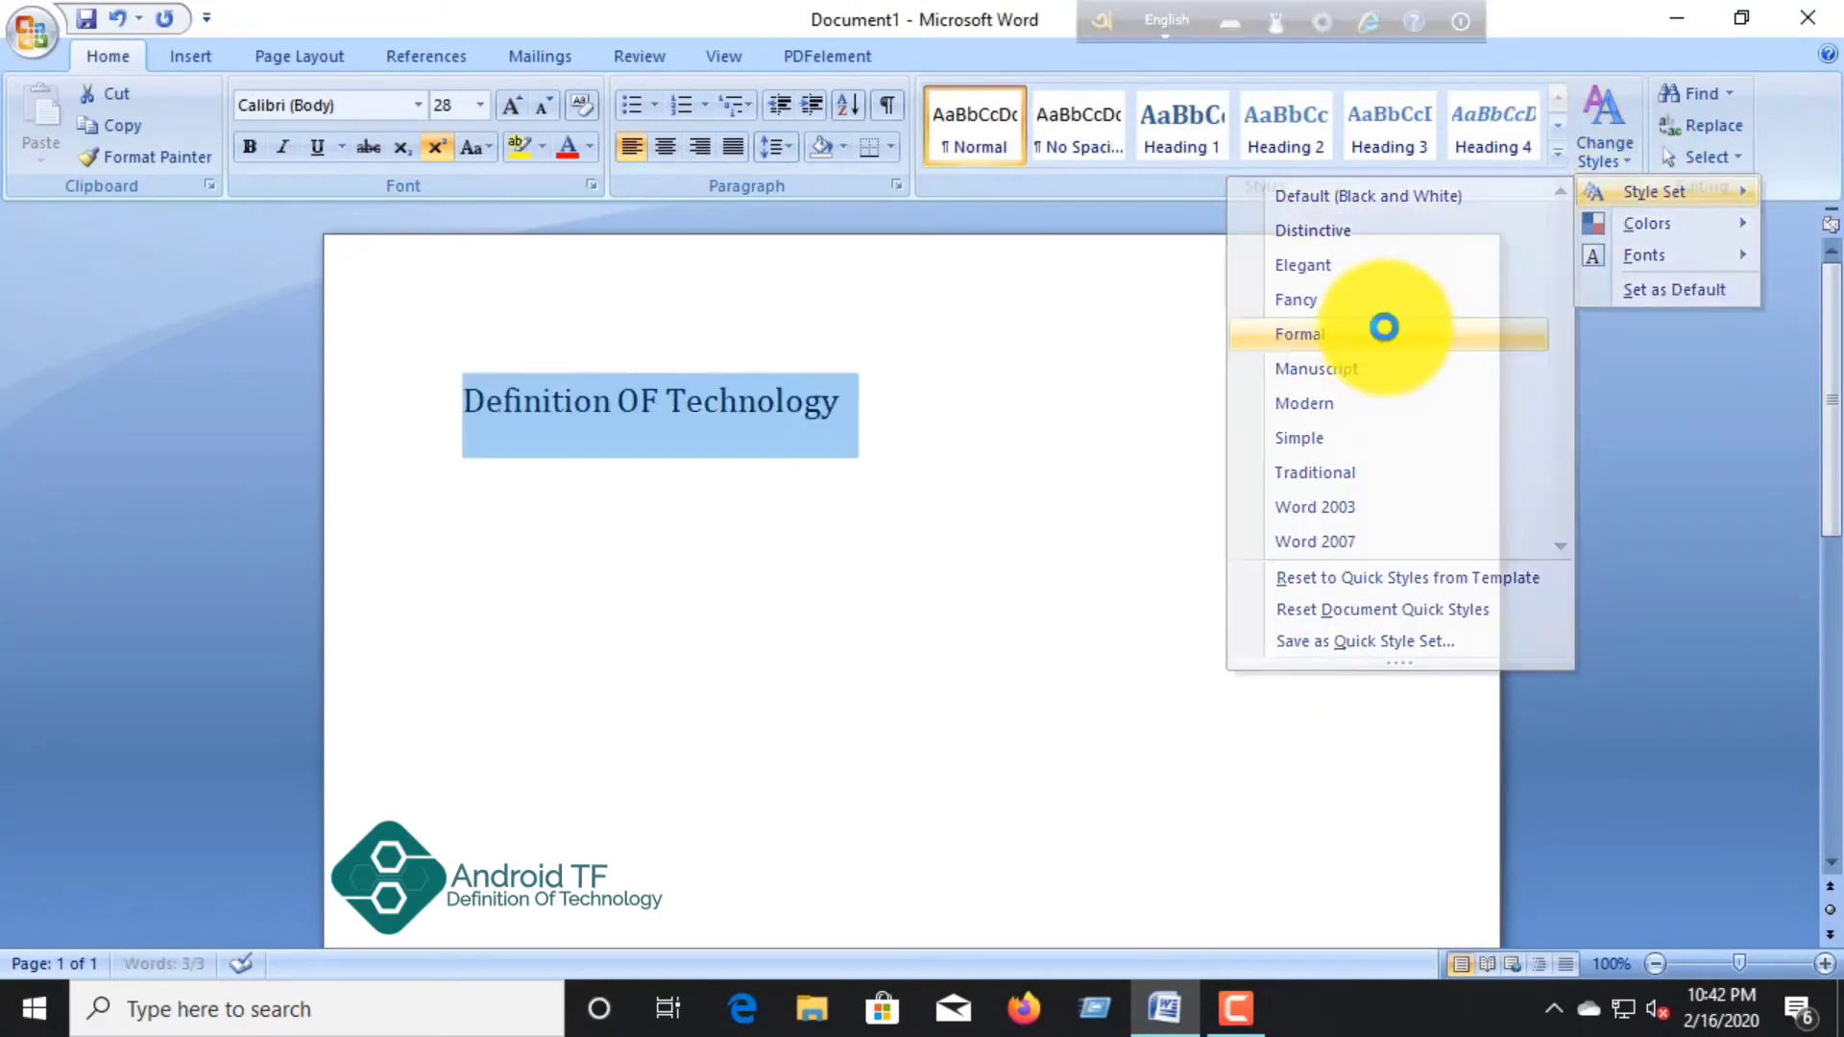
pyautogui.rightClick(1600, 154)
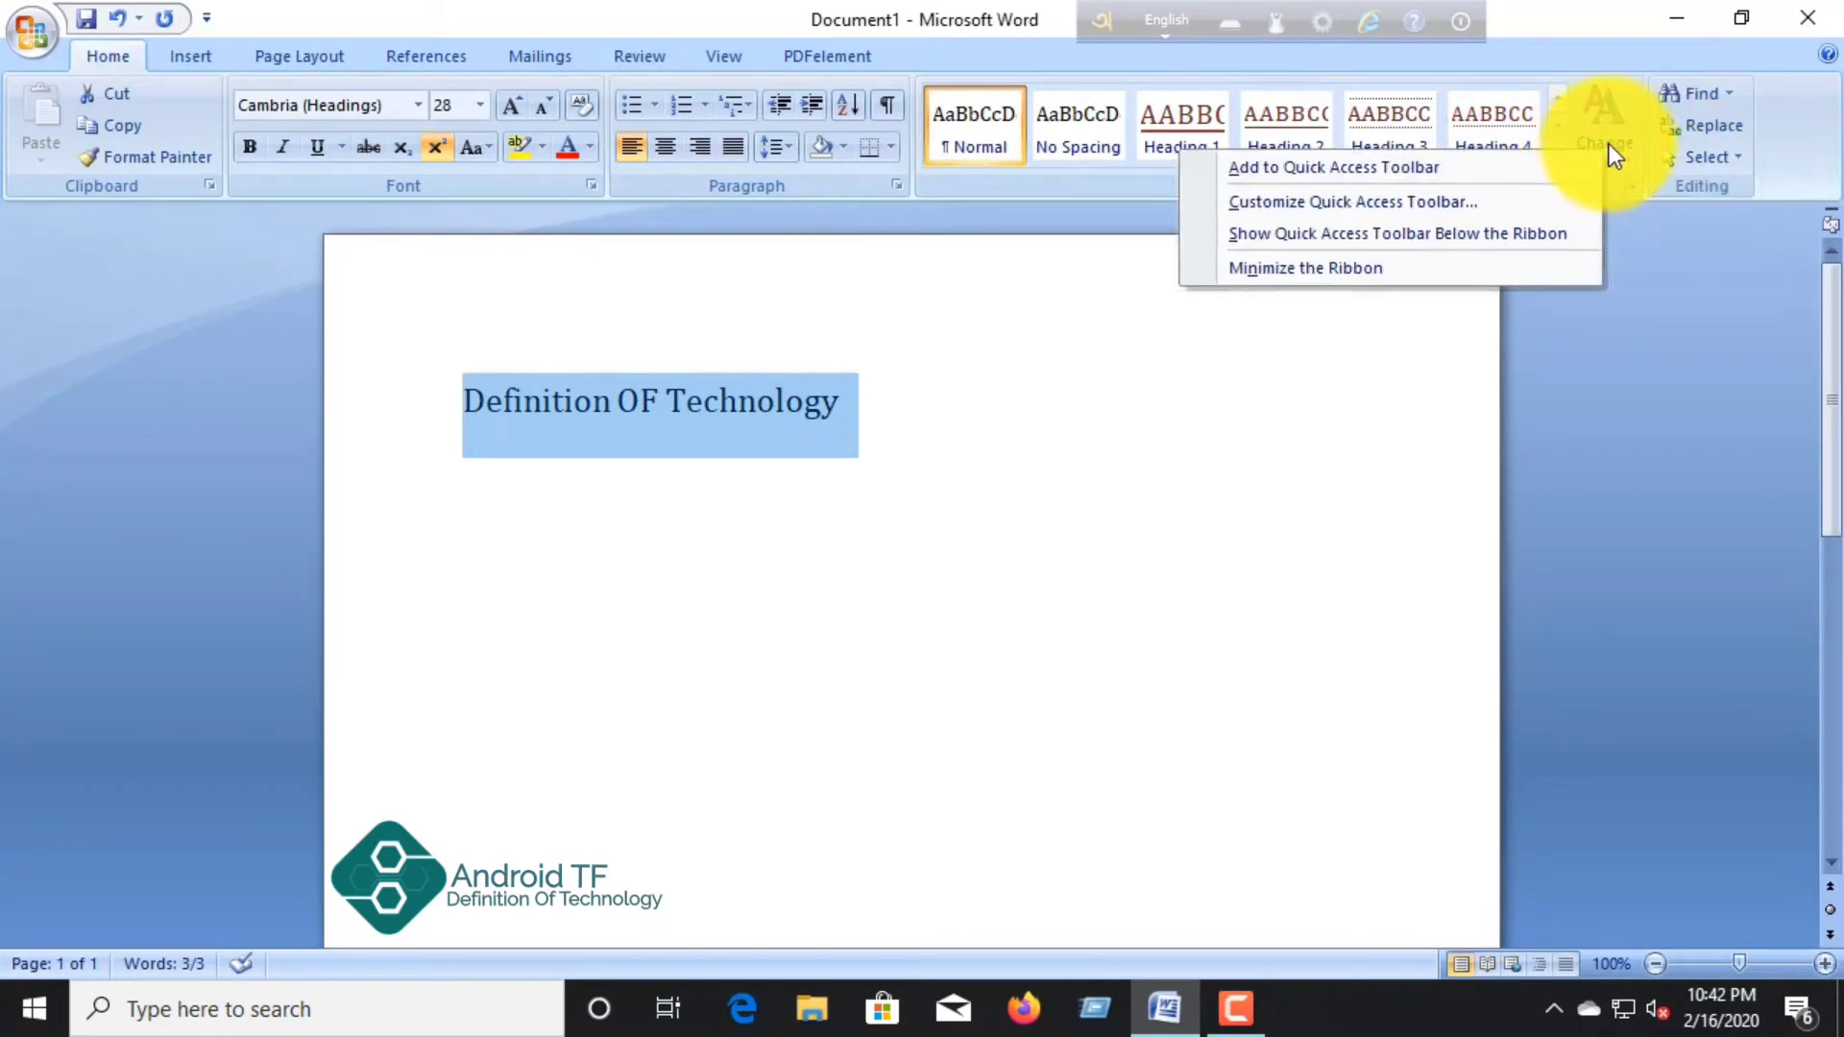
pyautogui.rightClick(1621, 159)
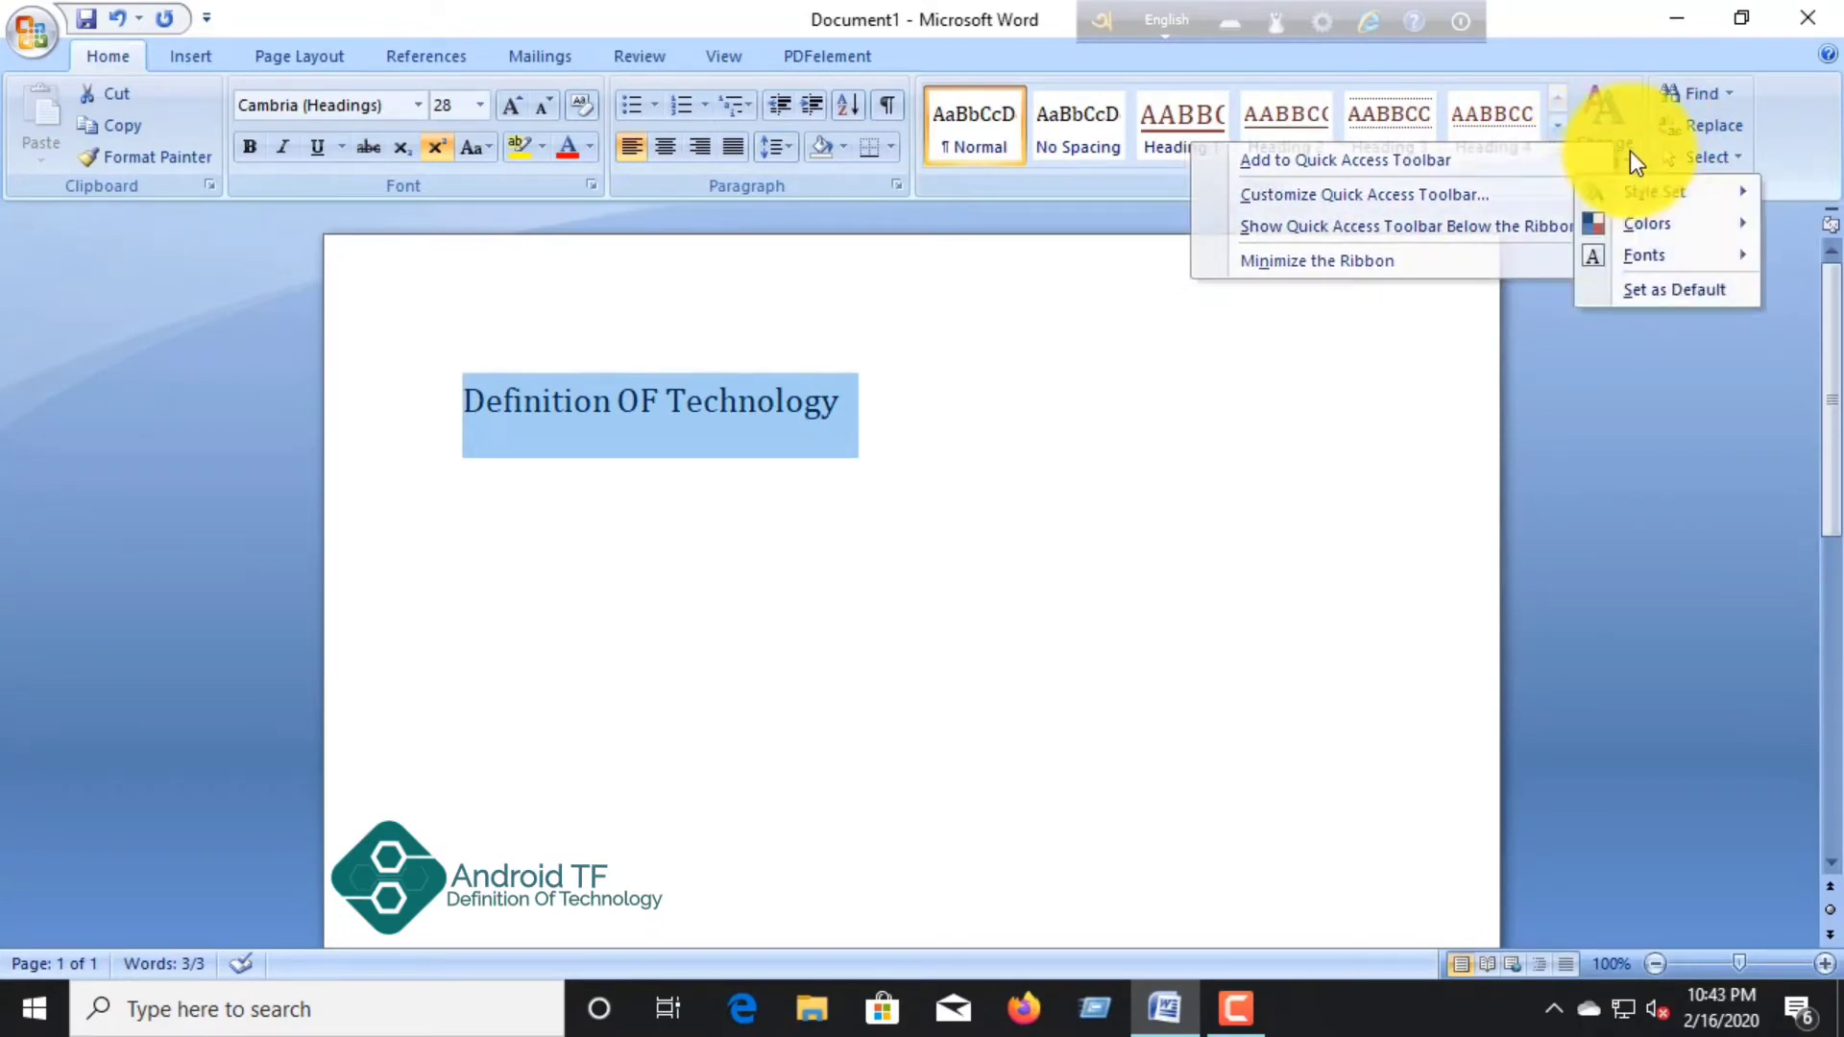
pyautogui.rightClick(1628, 152)
pyautogui.press('Escape')
pyautogui.moveTo(1656, 192)
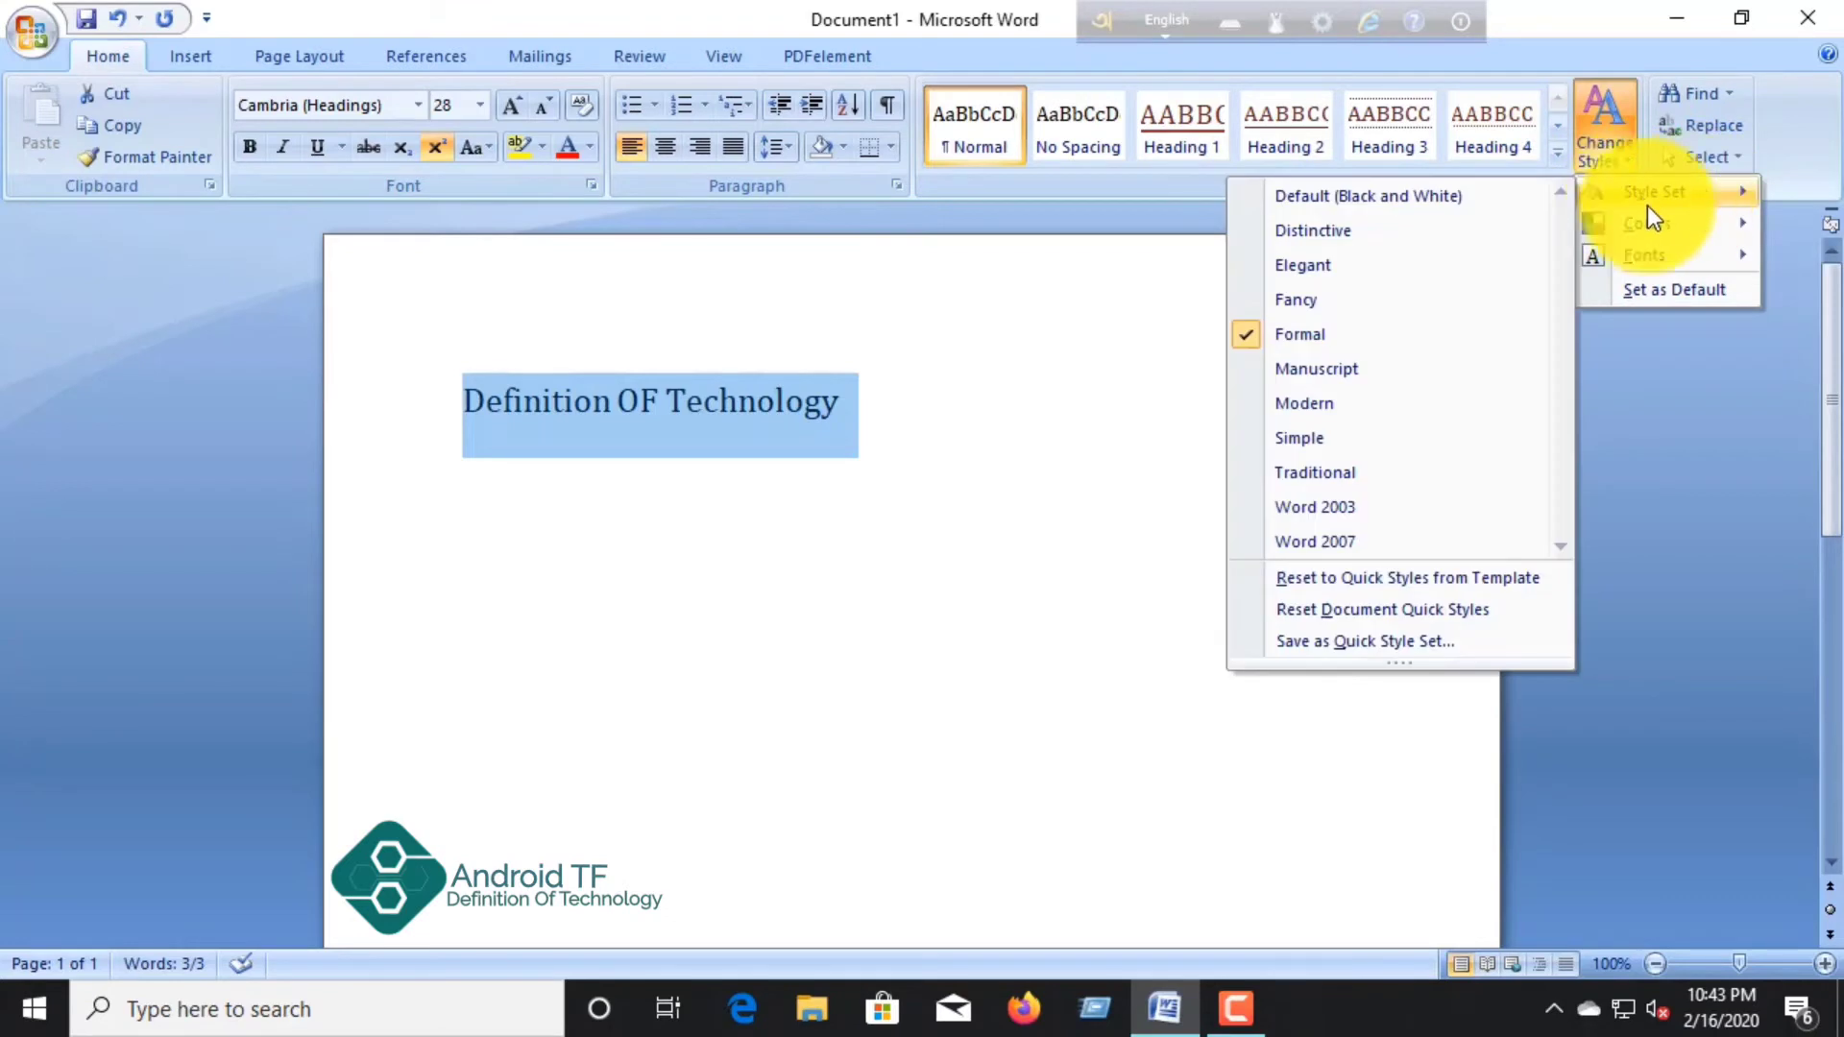
pyautogui.click(1406, 380)
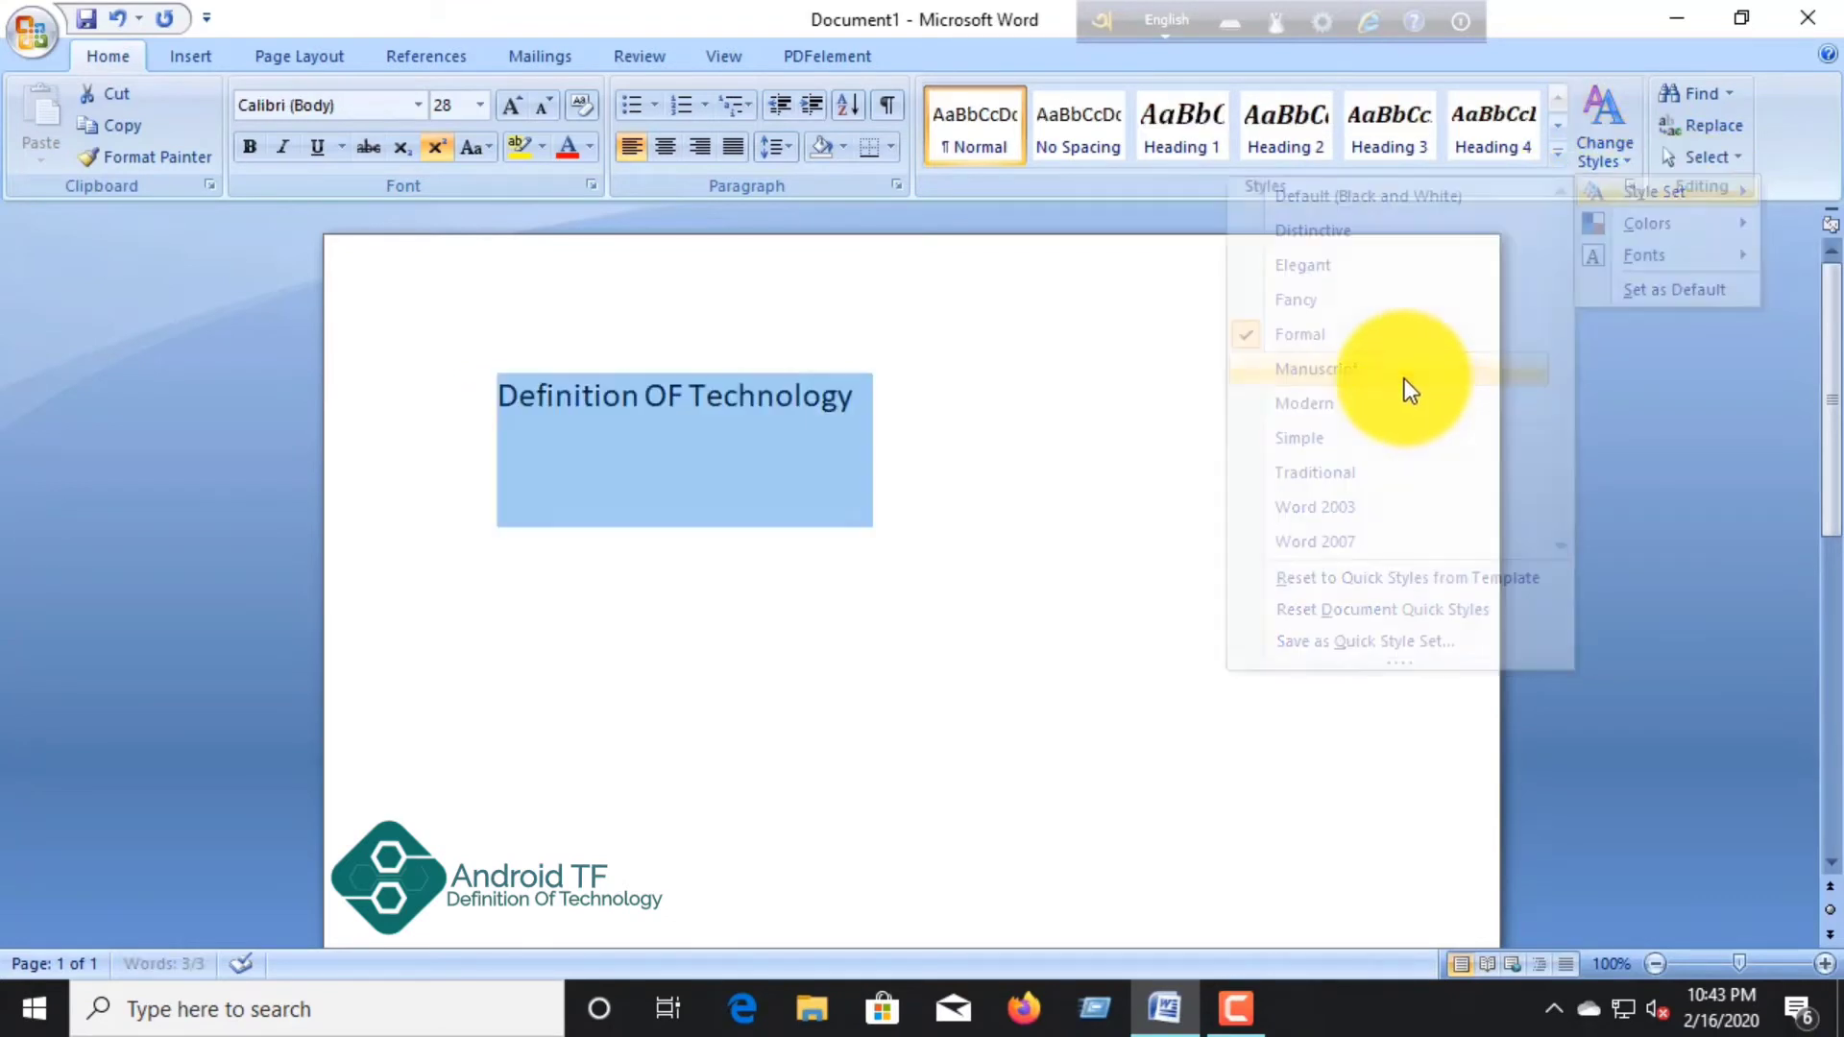
pyautogui.click(1181, 412)
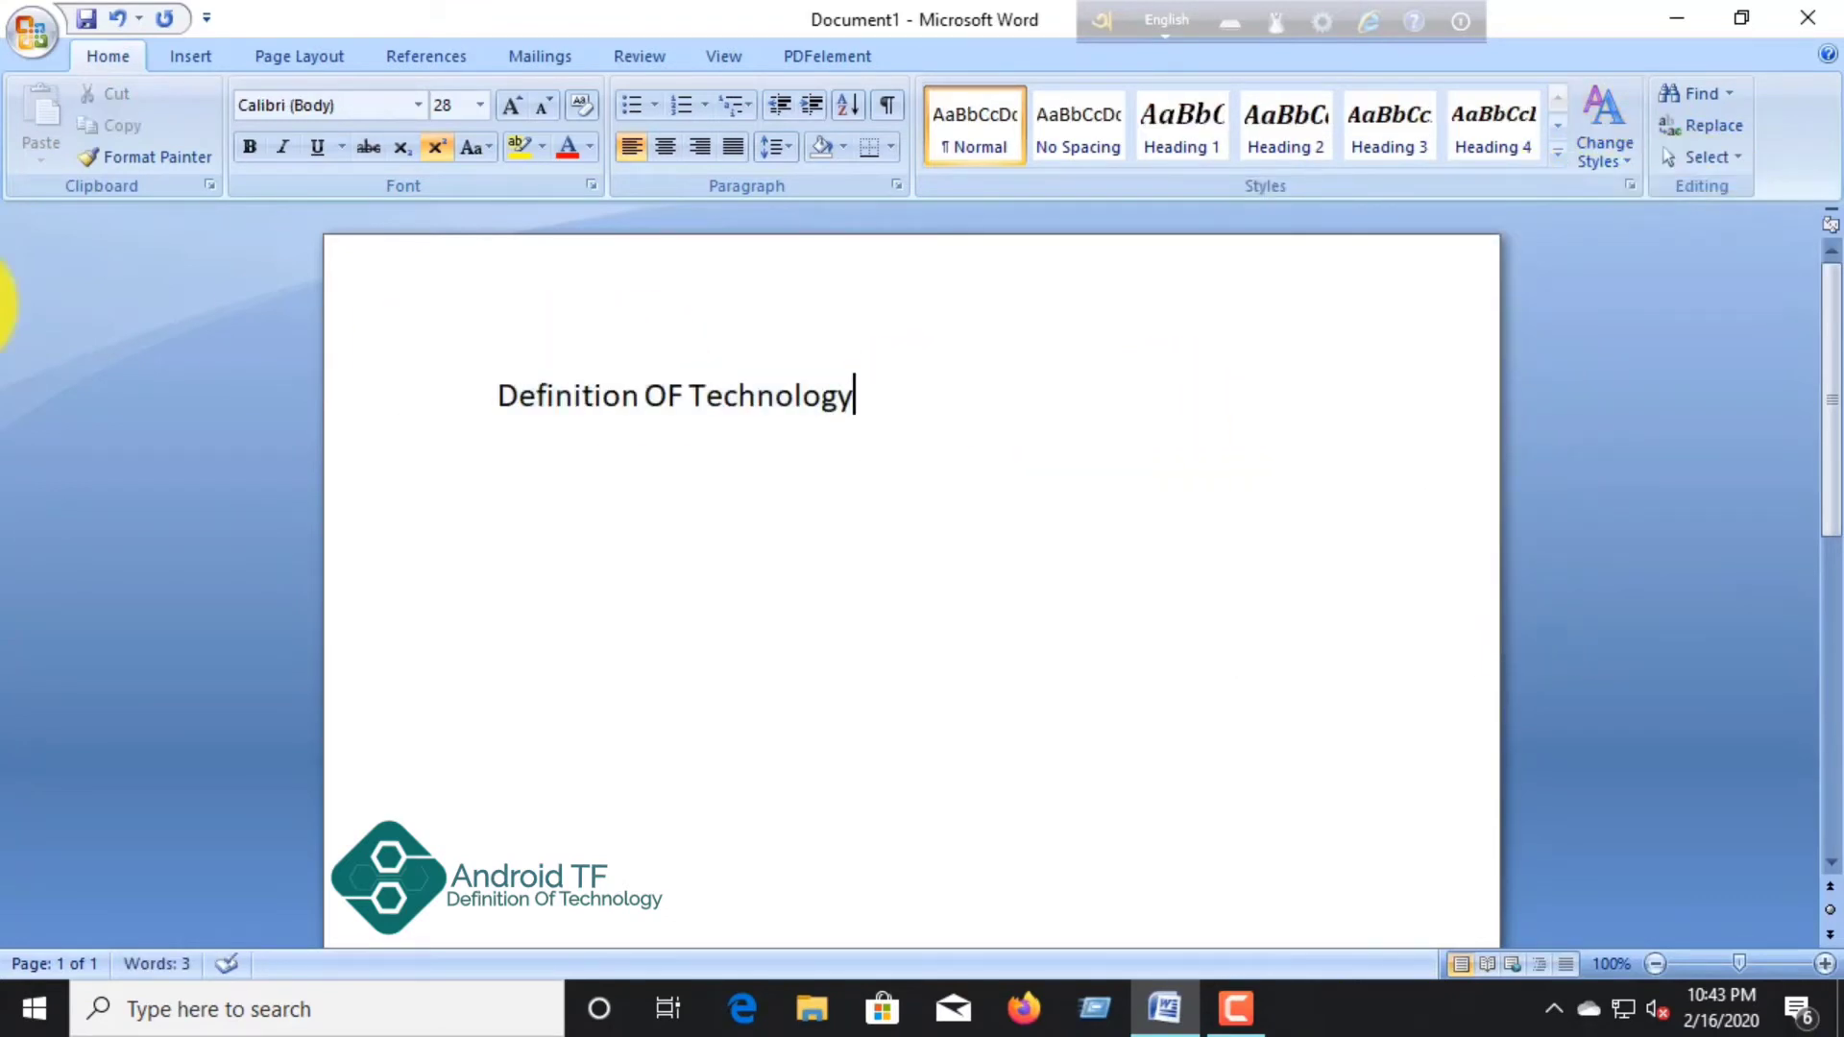
# Step: Search the document for 'OF' and try entering a replacement, then close Find and Replace
pyautogui.click(1690, 96)
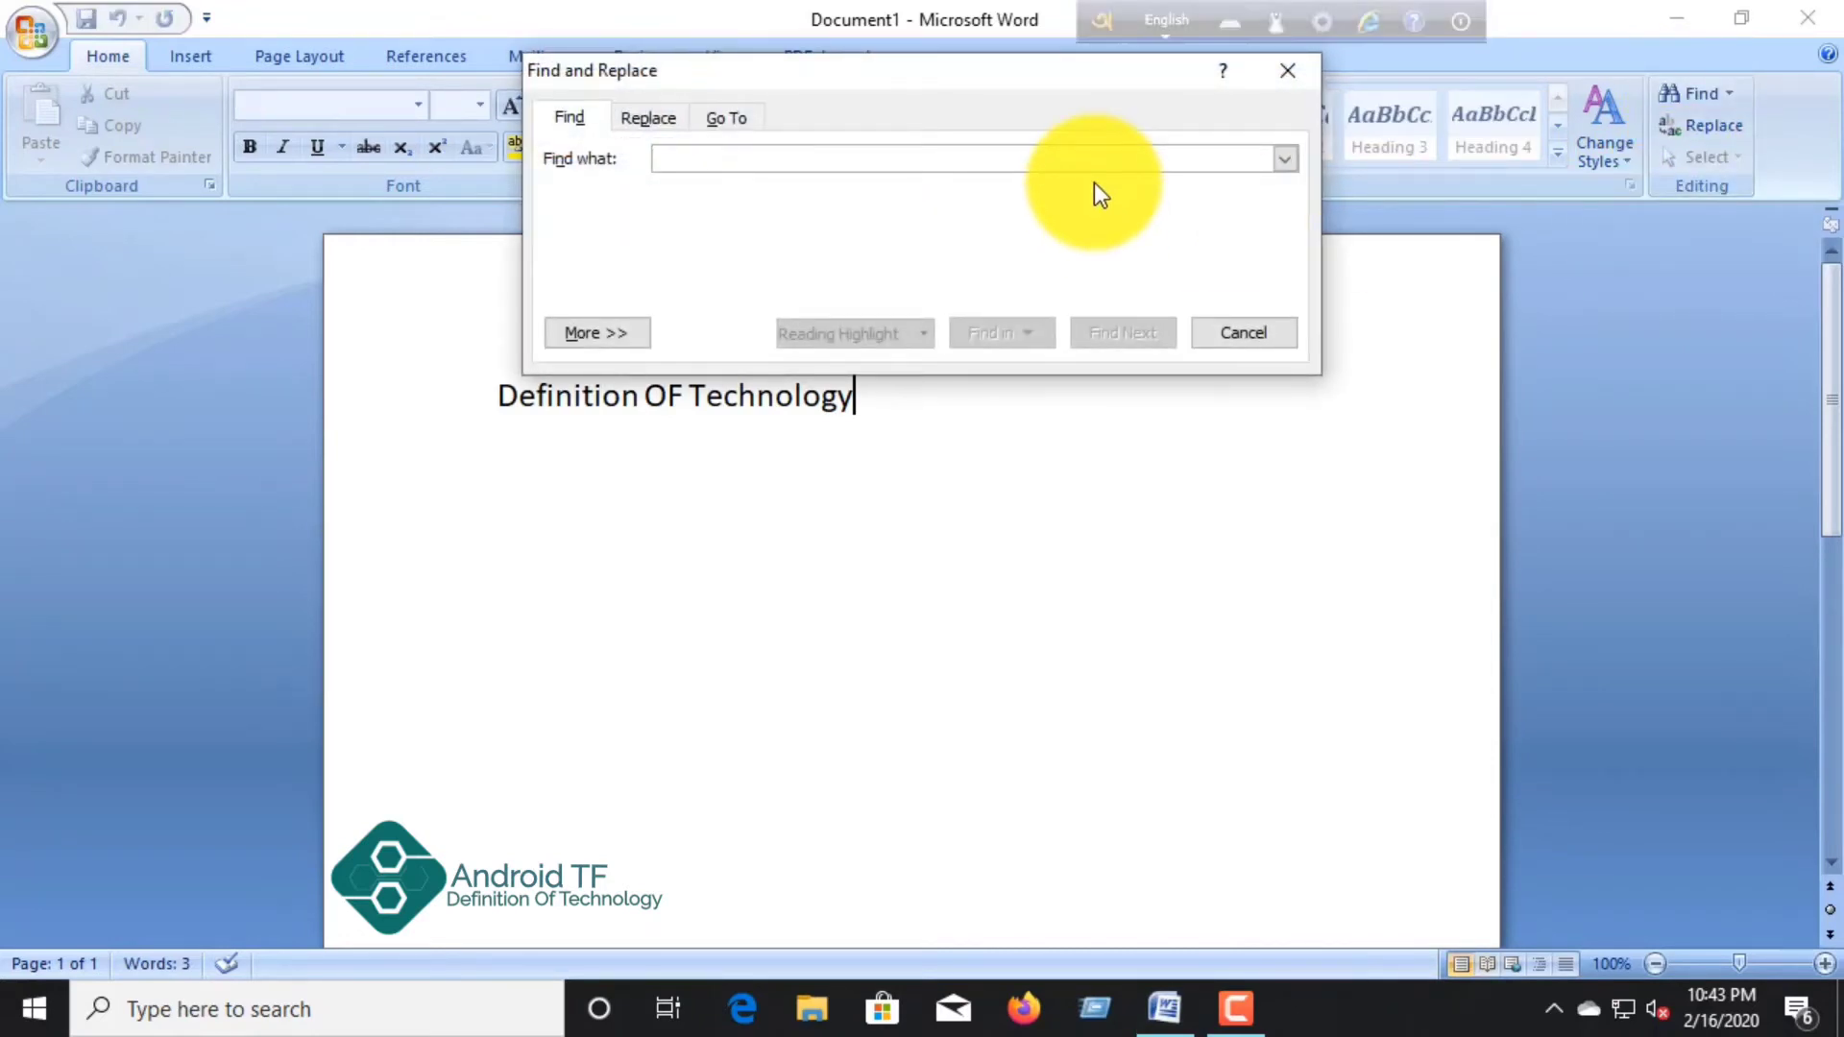
pyautogui.write('Of')
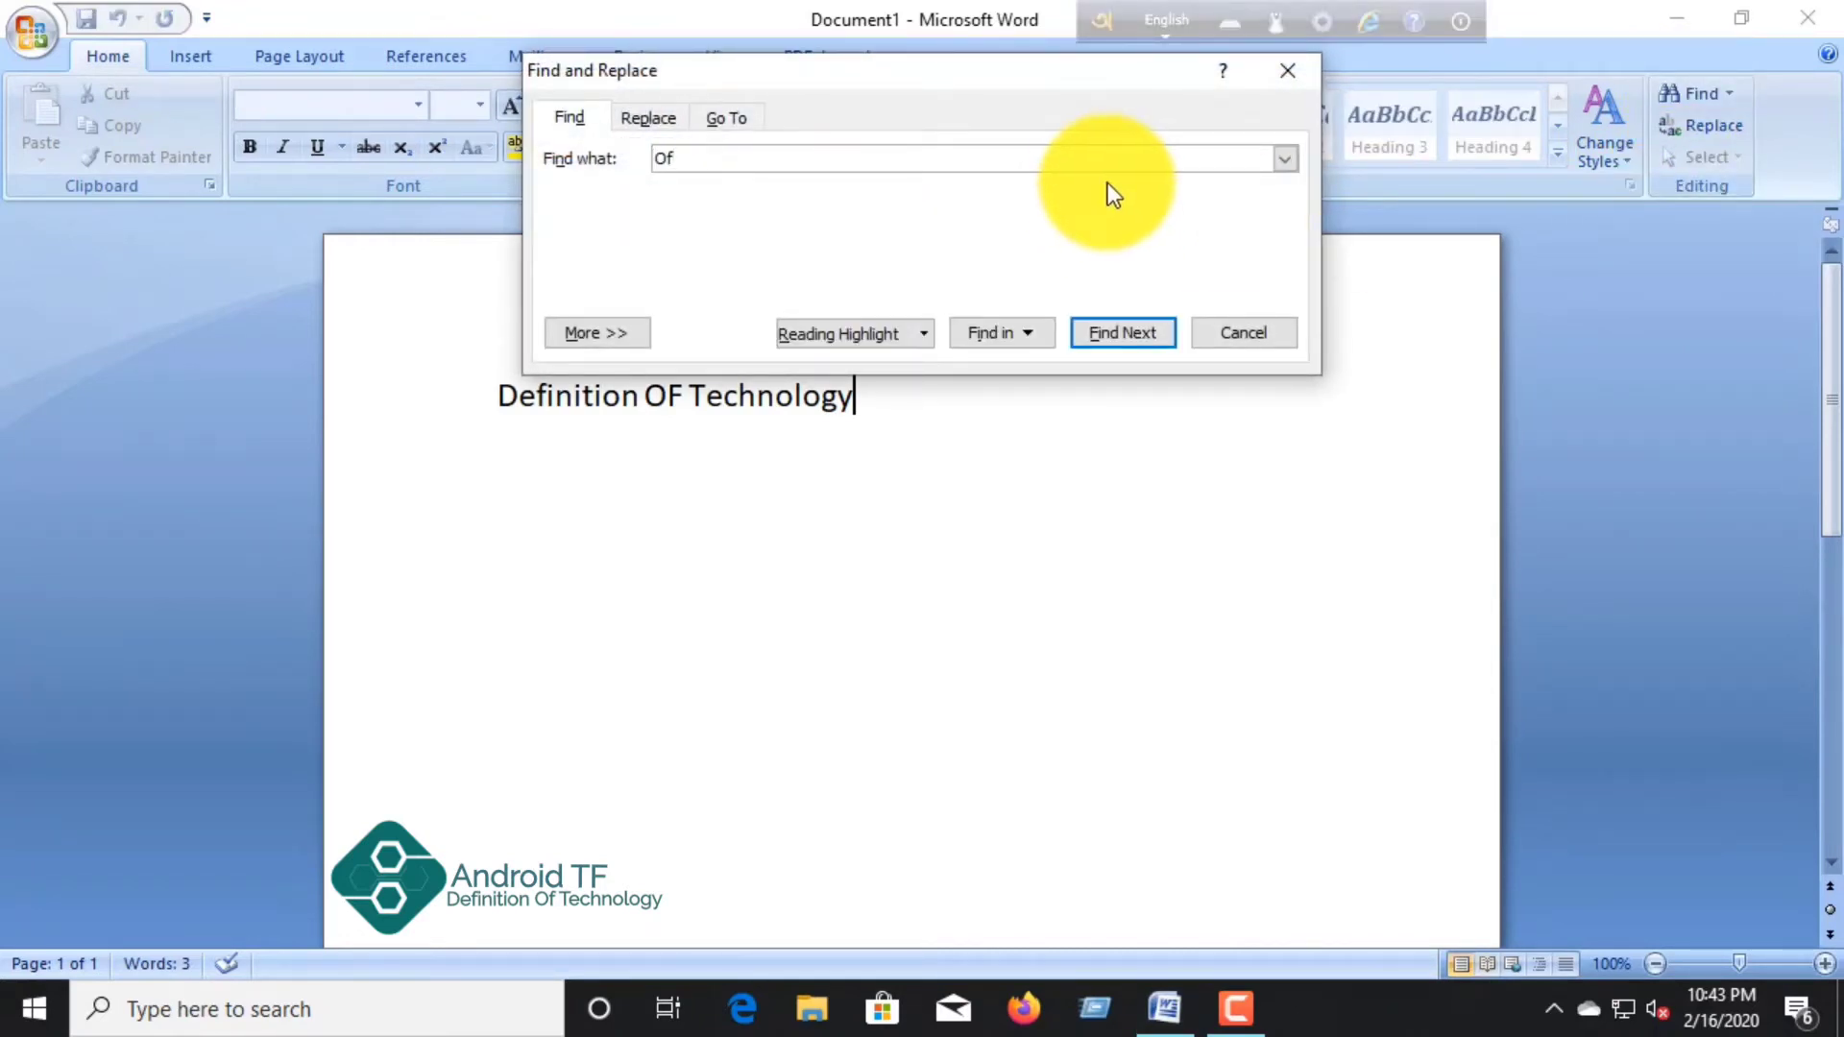
pyautogui.click(1113, 338)
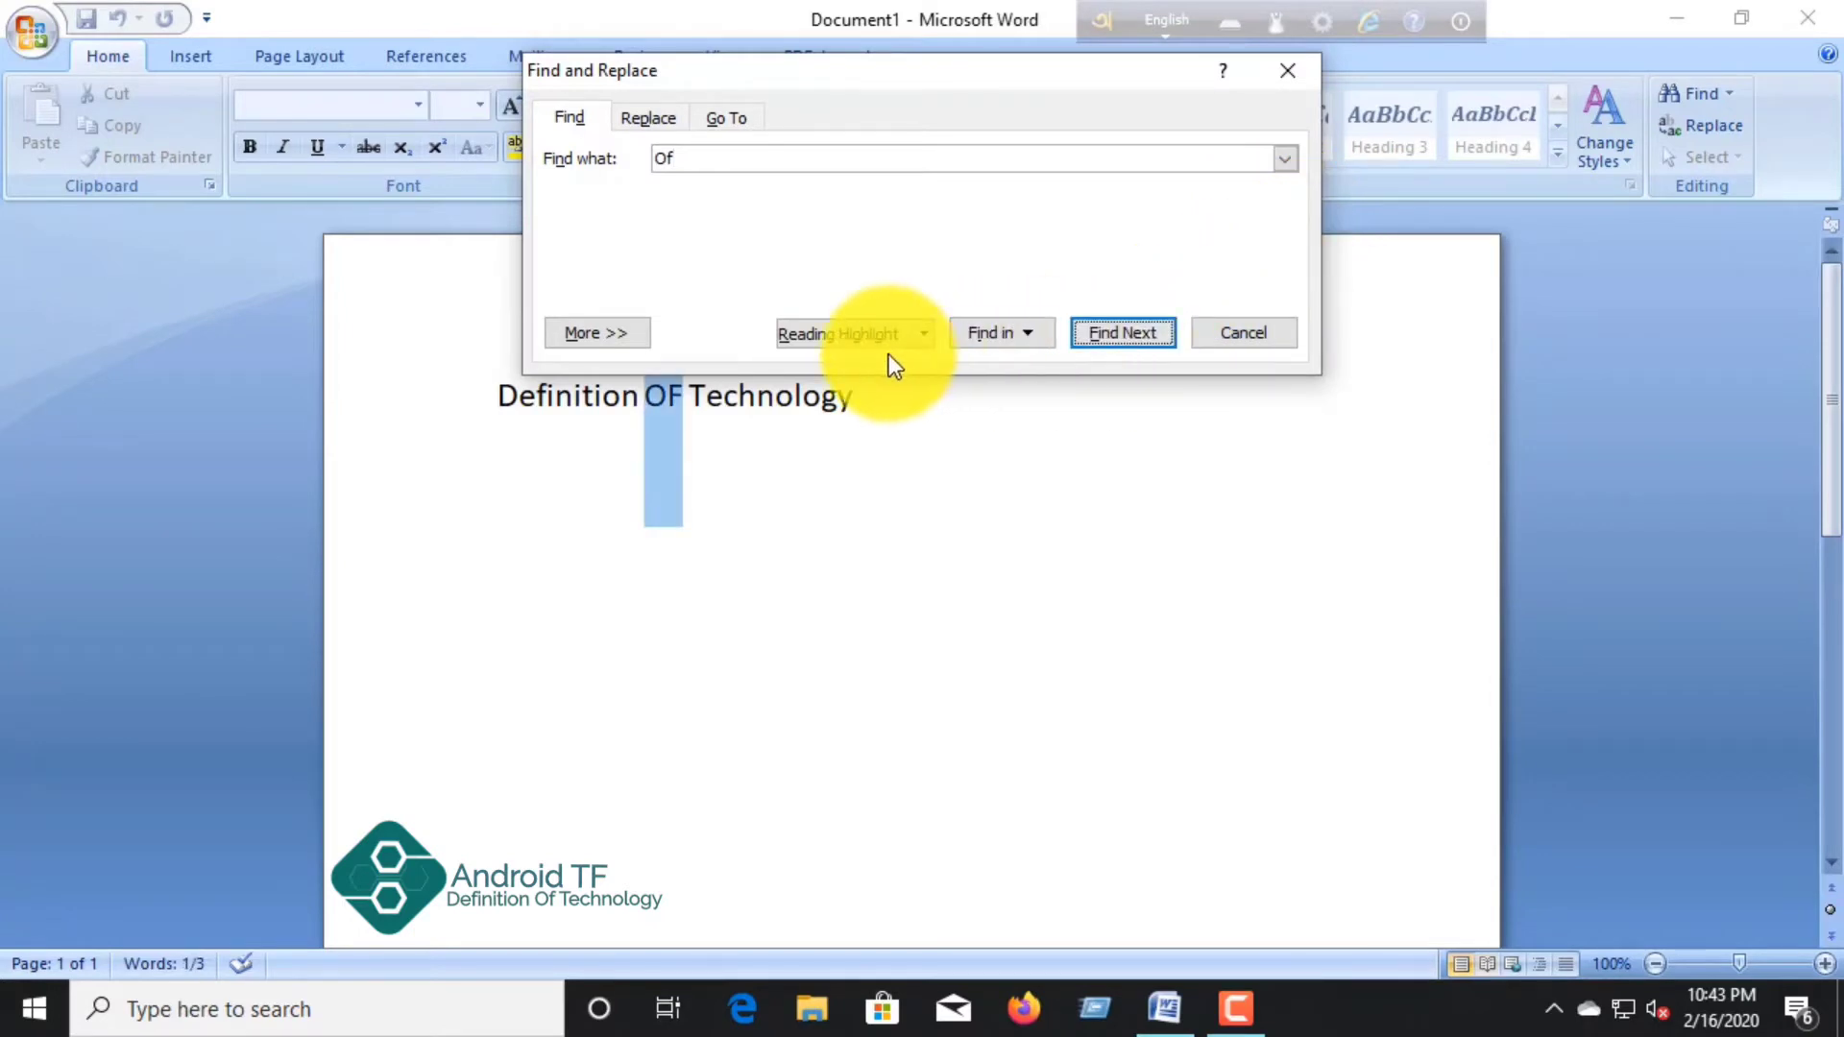
pyautogui.click(639, 117)
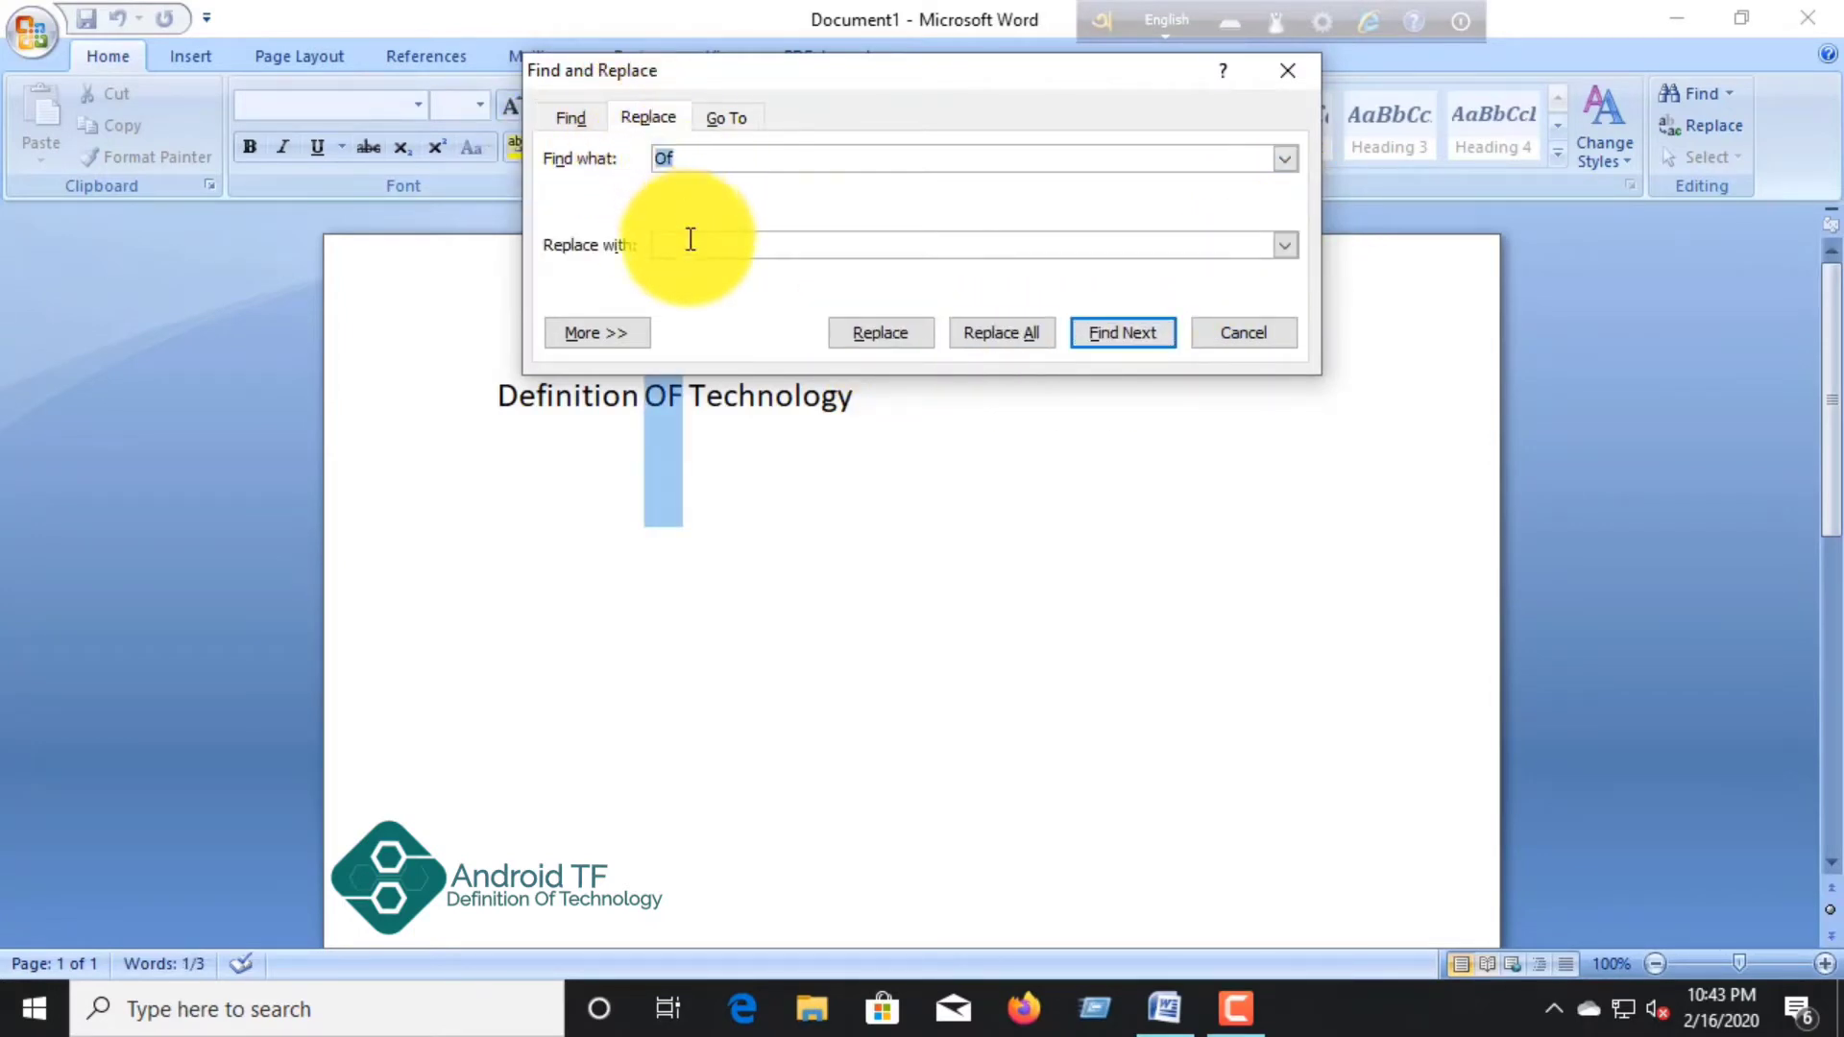
pyautogui.write('o')
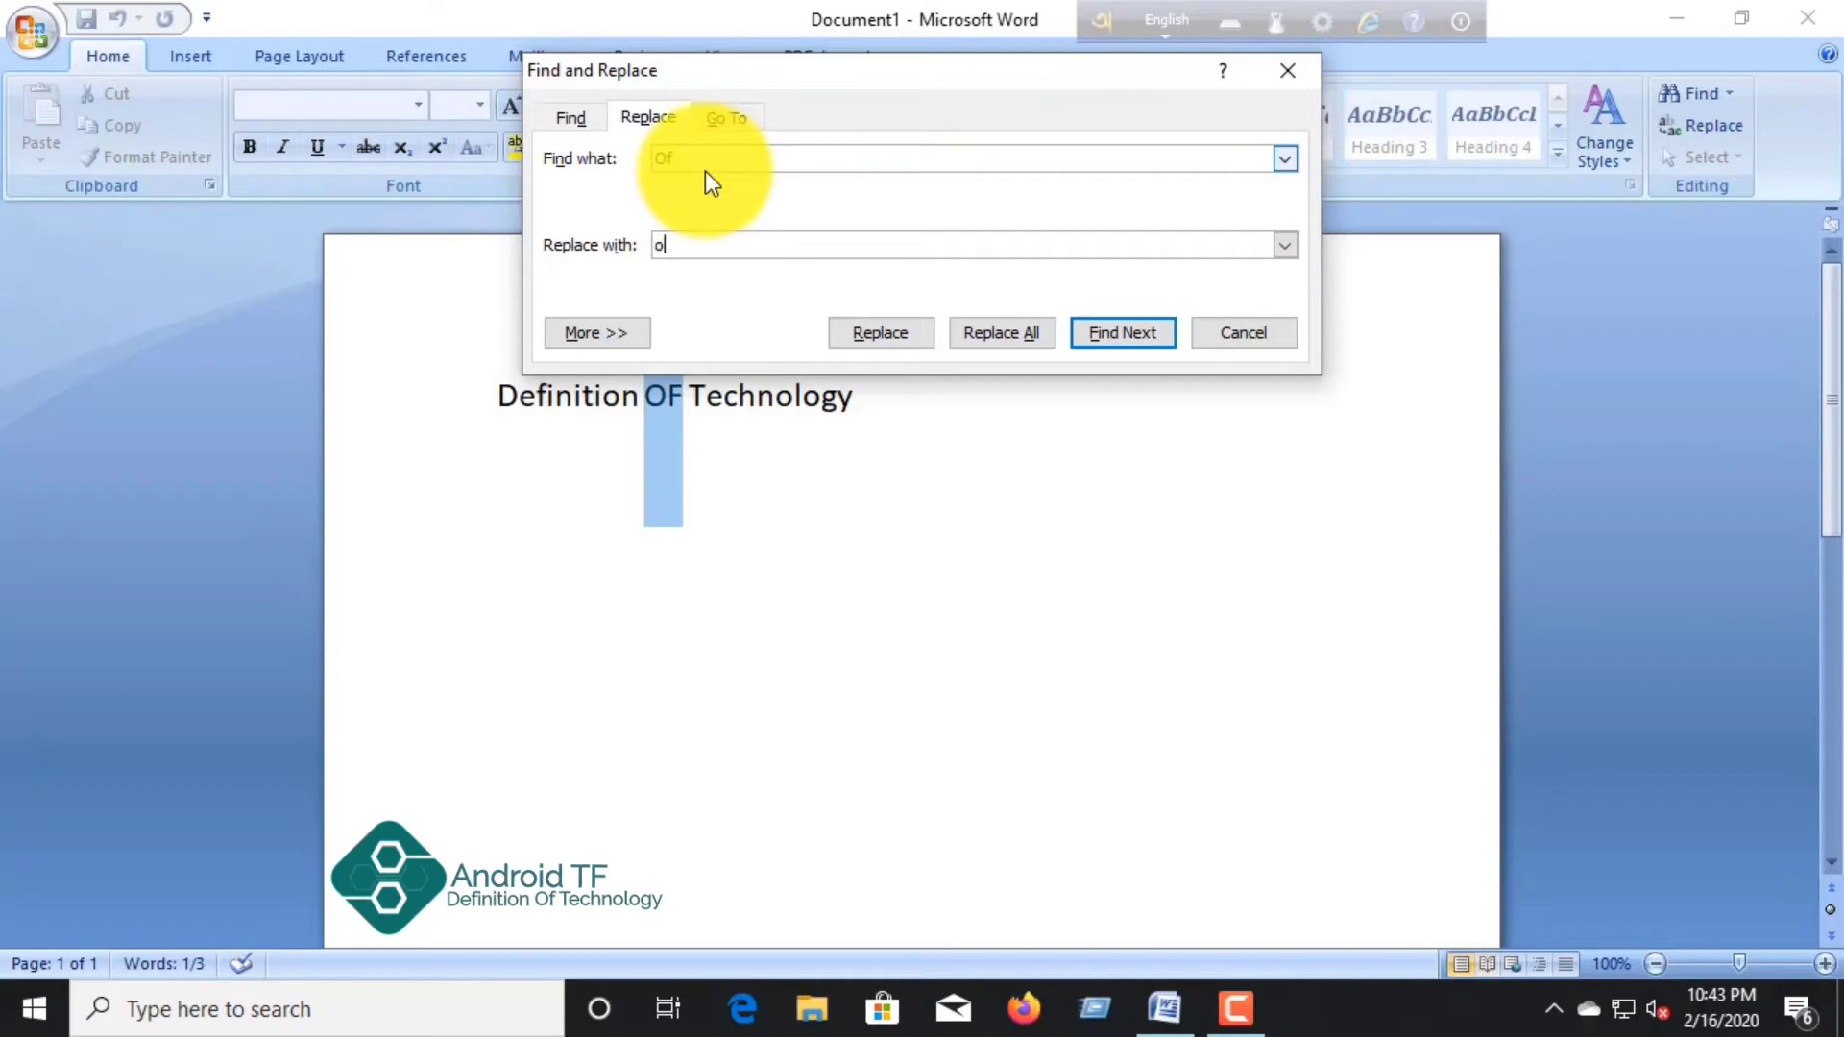
pyautogui.write('f')
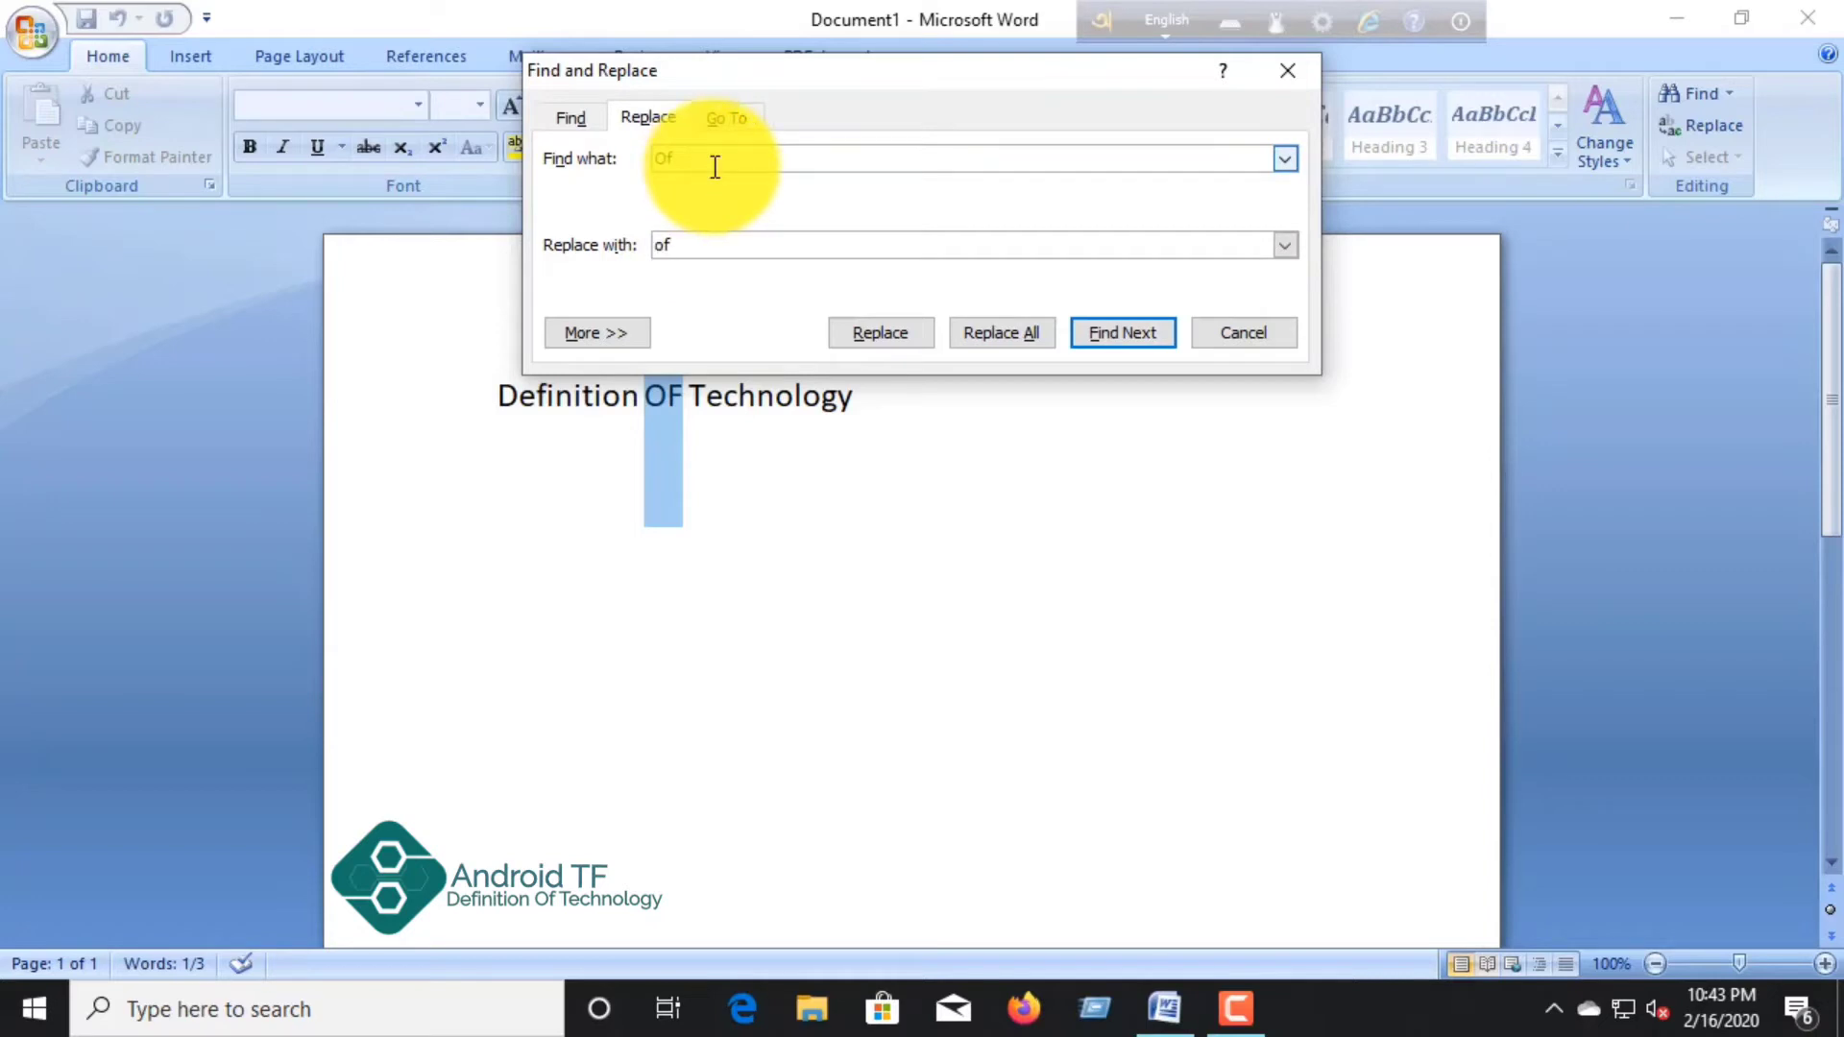
pyautogui.press('BackSpace')
pyautogui.write('in')
pyautogui.press('Return')
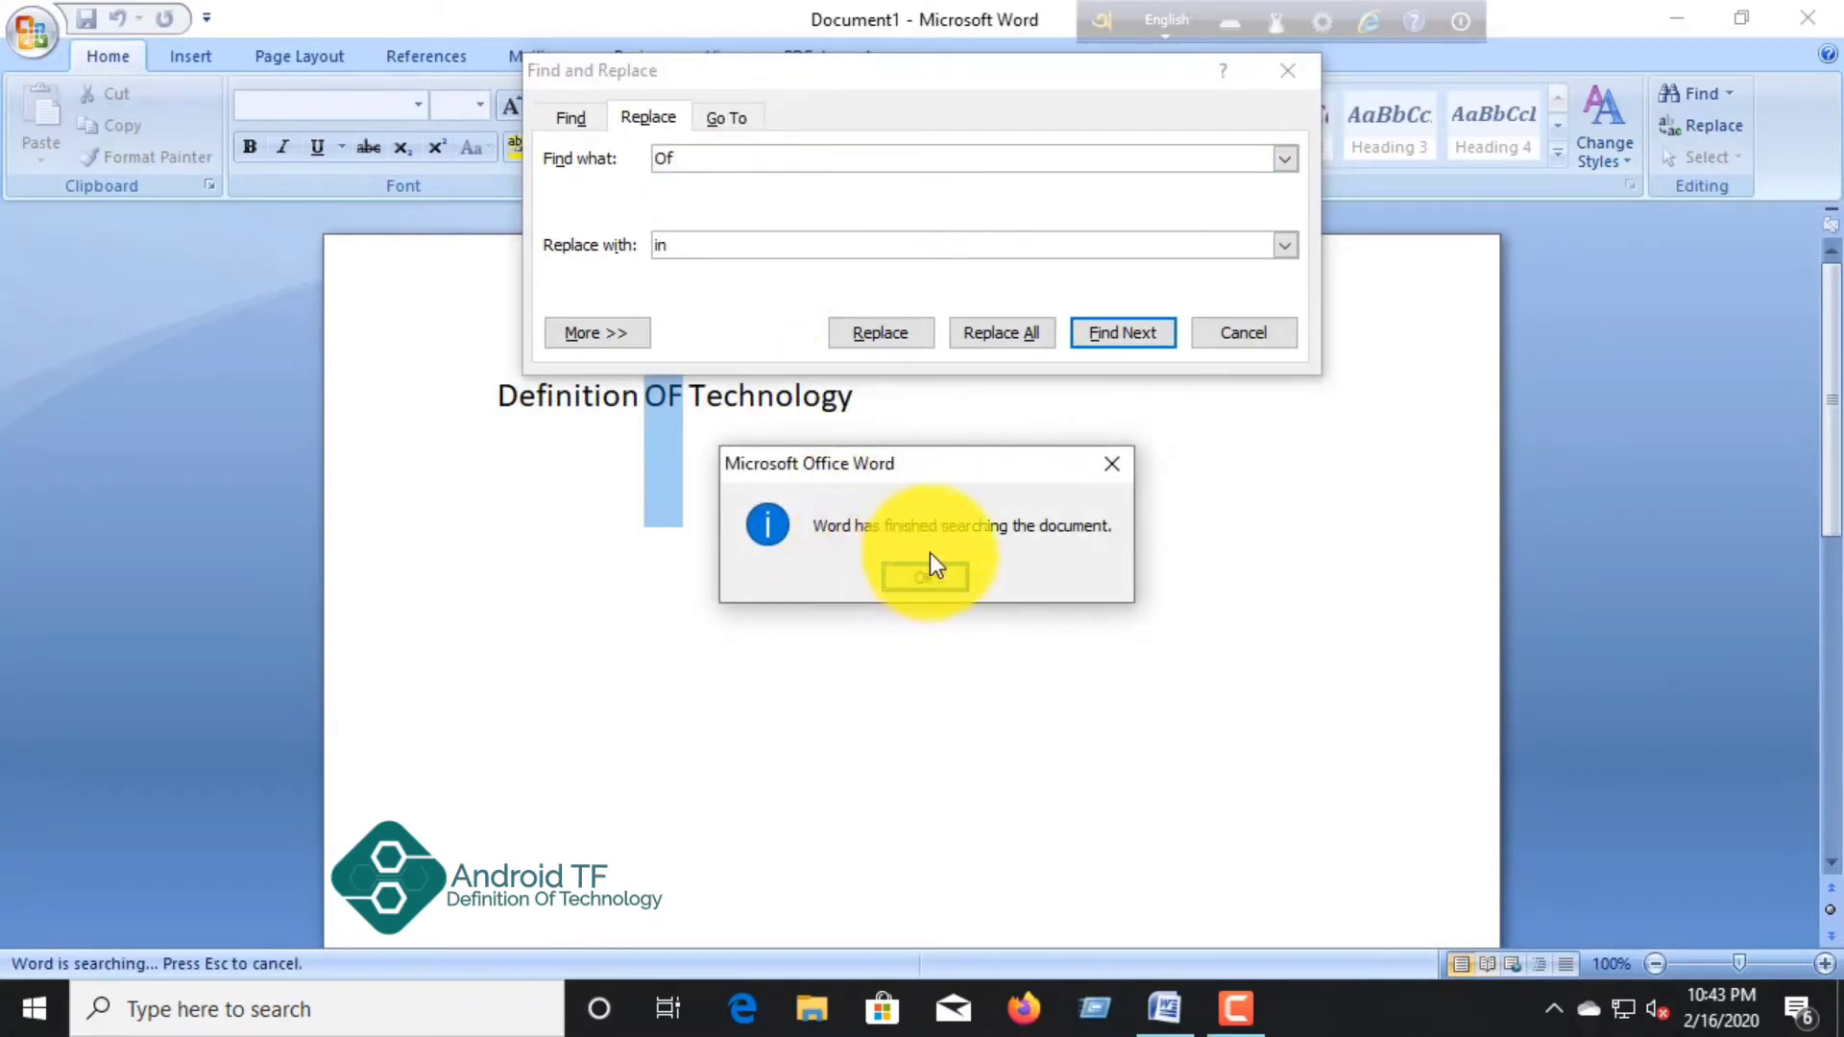
pyautogui.click(956, 578)
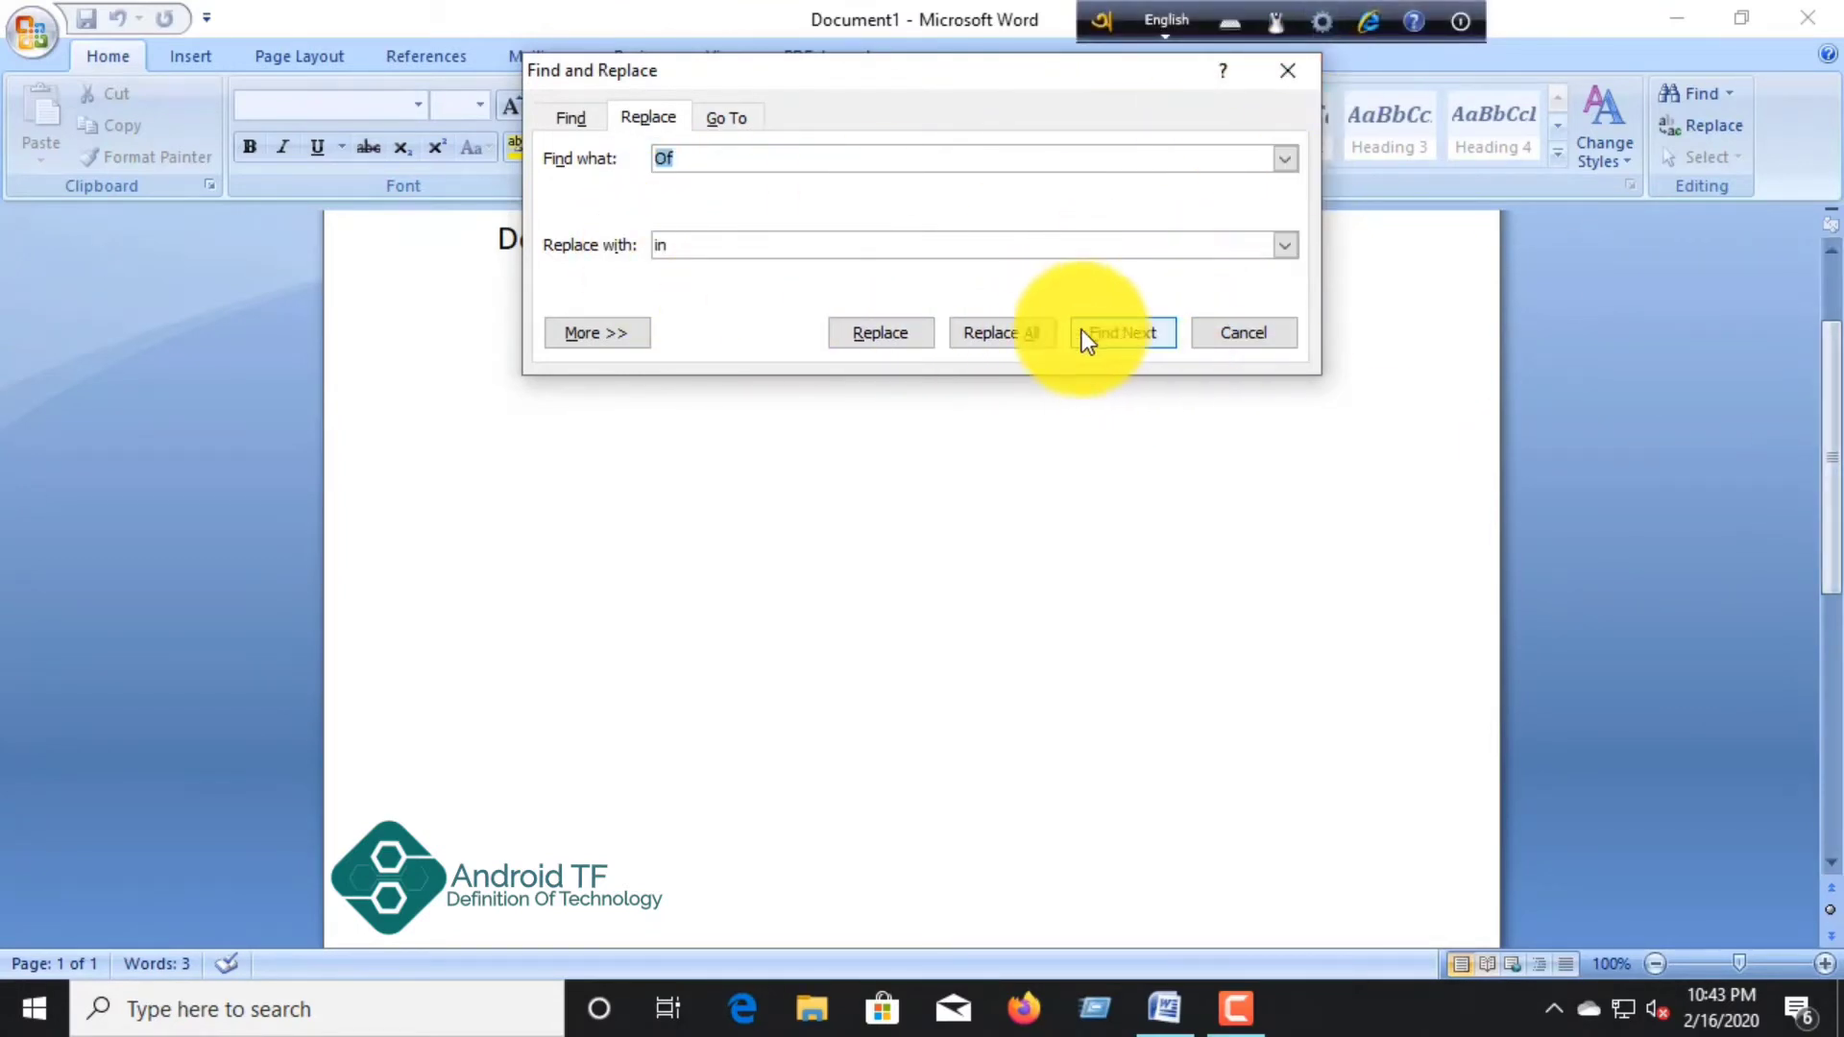
pyautogui.click(1279, 80)
# Step: Select 'OF' in the heading and Replace All with 'in', dismissing the prompts
pyautogui.scroll(1, 804, 438)
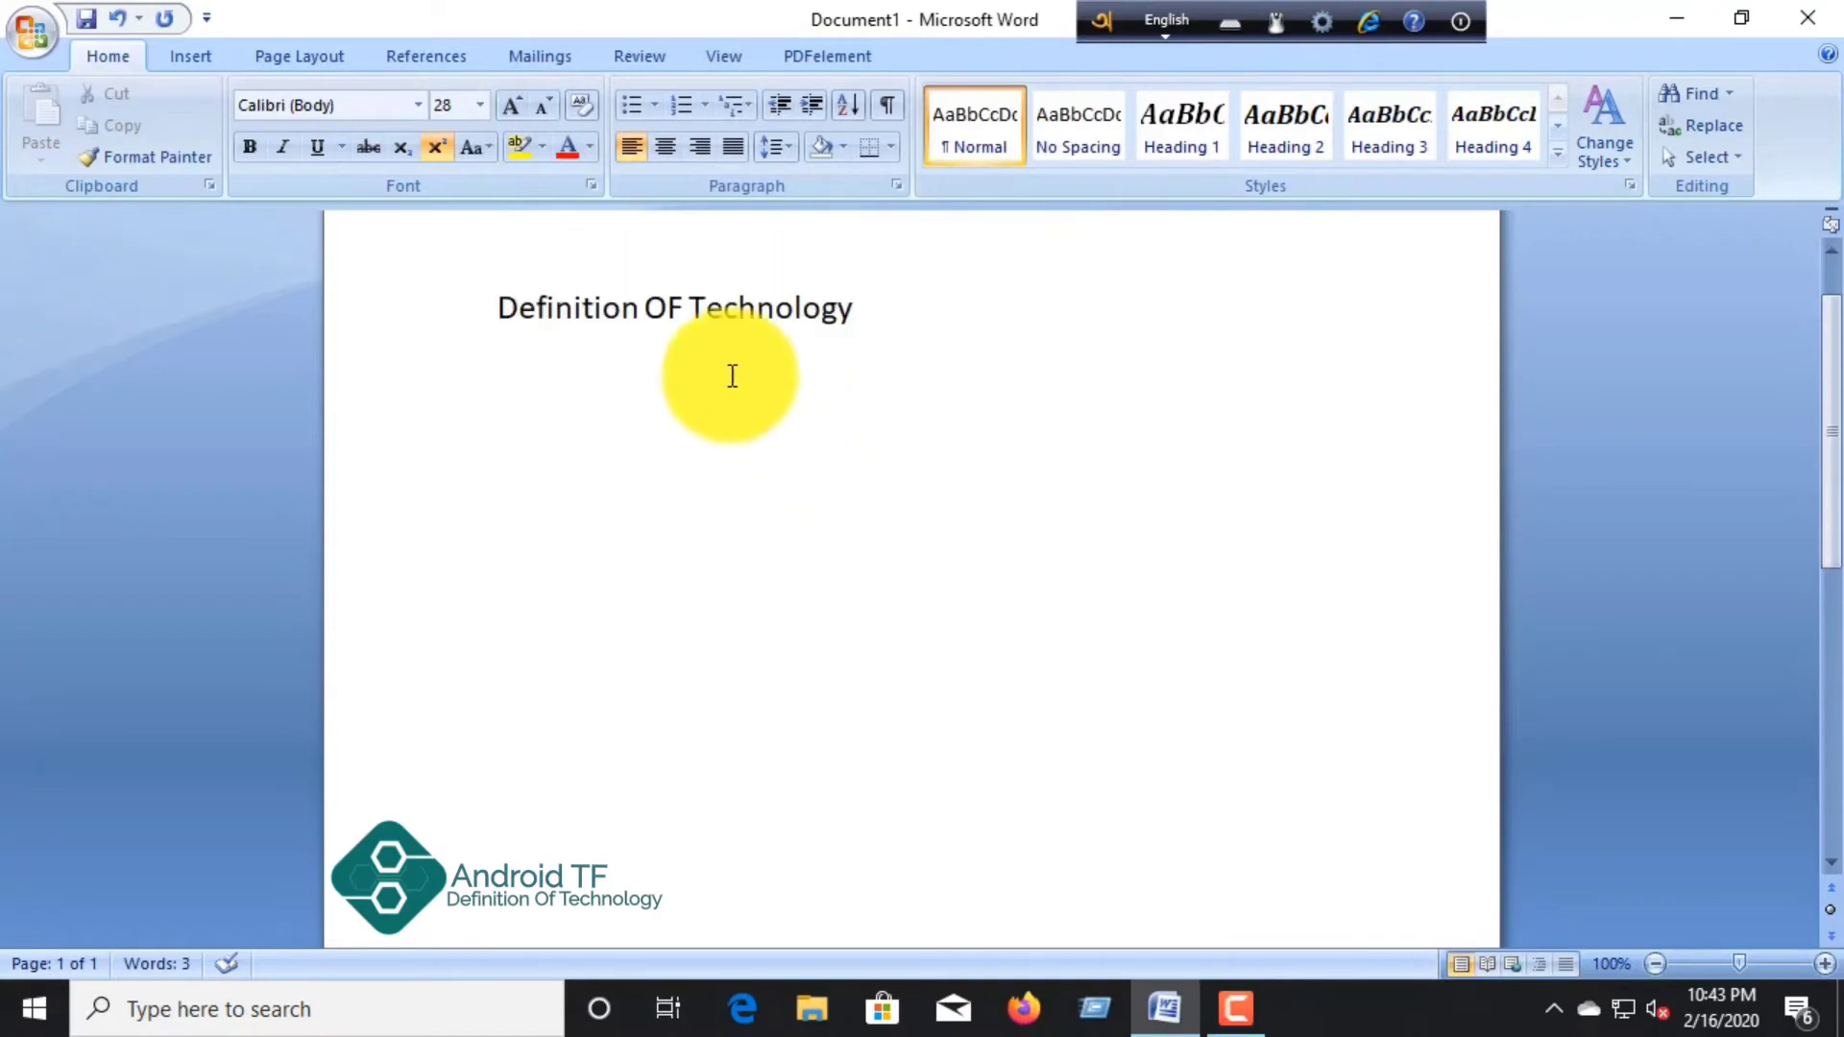
pyautogui.keyDown('shift'); pyautogui.click(670, 311); pyautogui.keyUp('shift')
pyautogui.moveTo(681, 310); pyautogui.dragTo(645, 309)
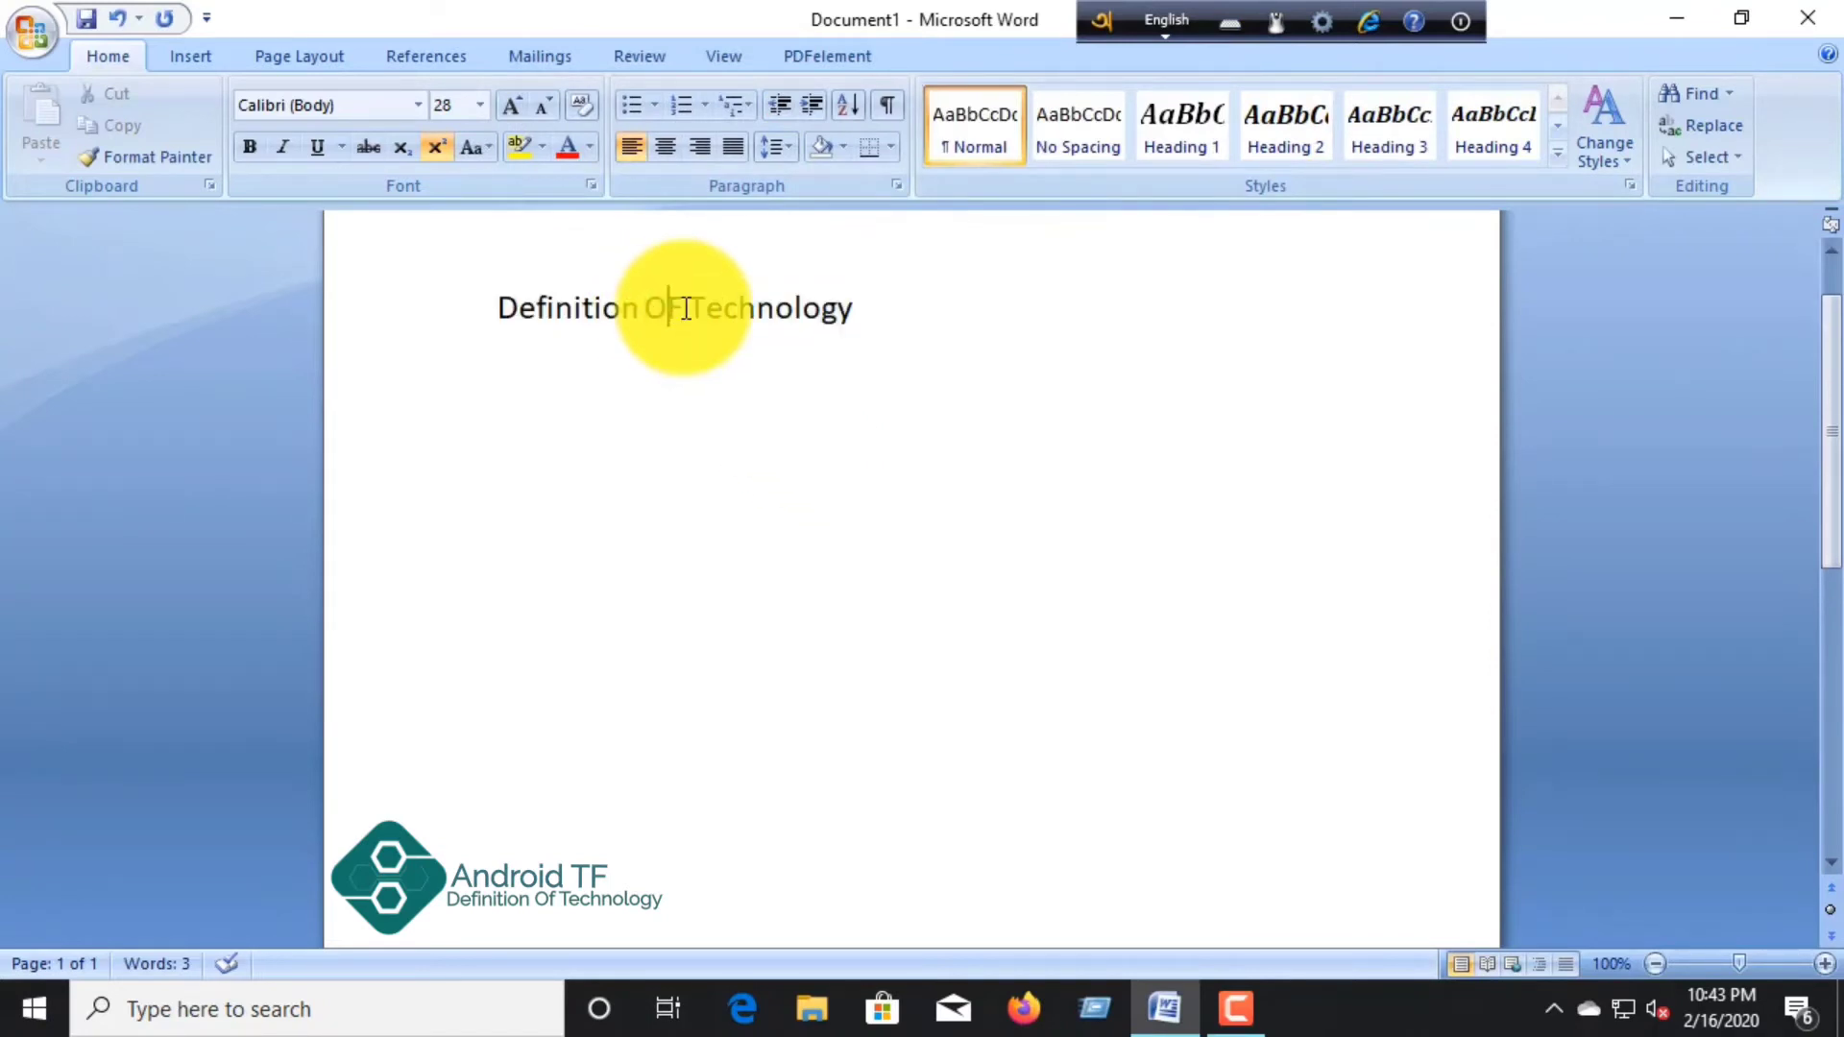
pyautogui.click(1707, 125)
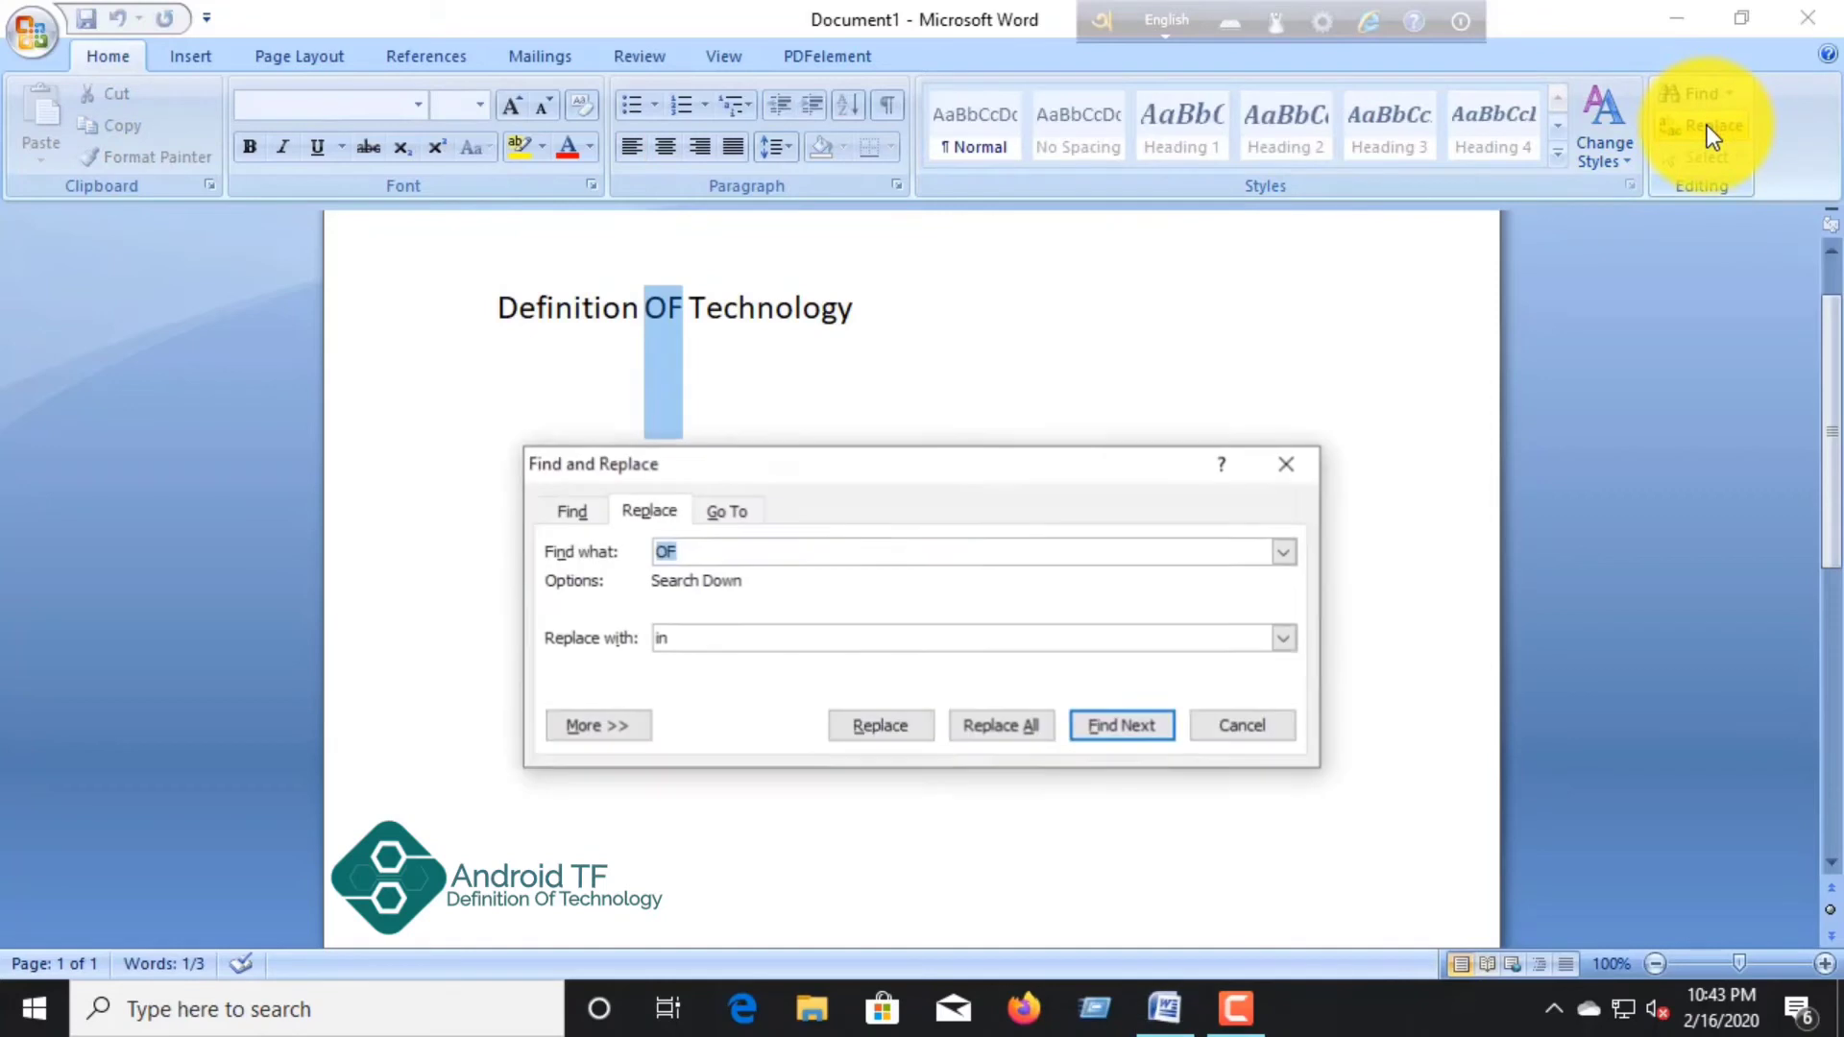
pyautogui.rightClick(720, 642)
pyautogui.click(1039, 732)
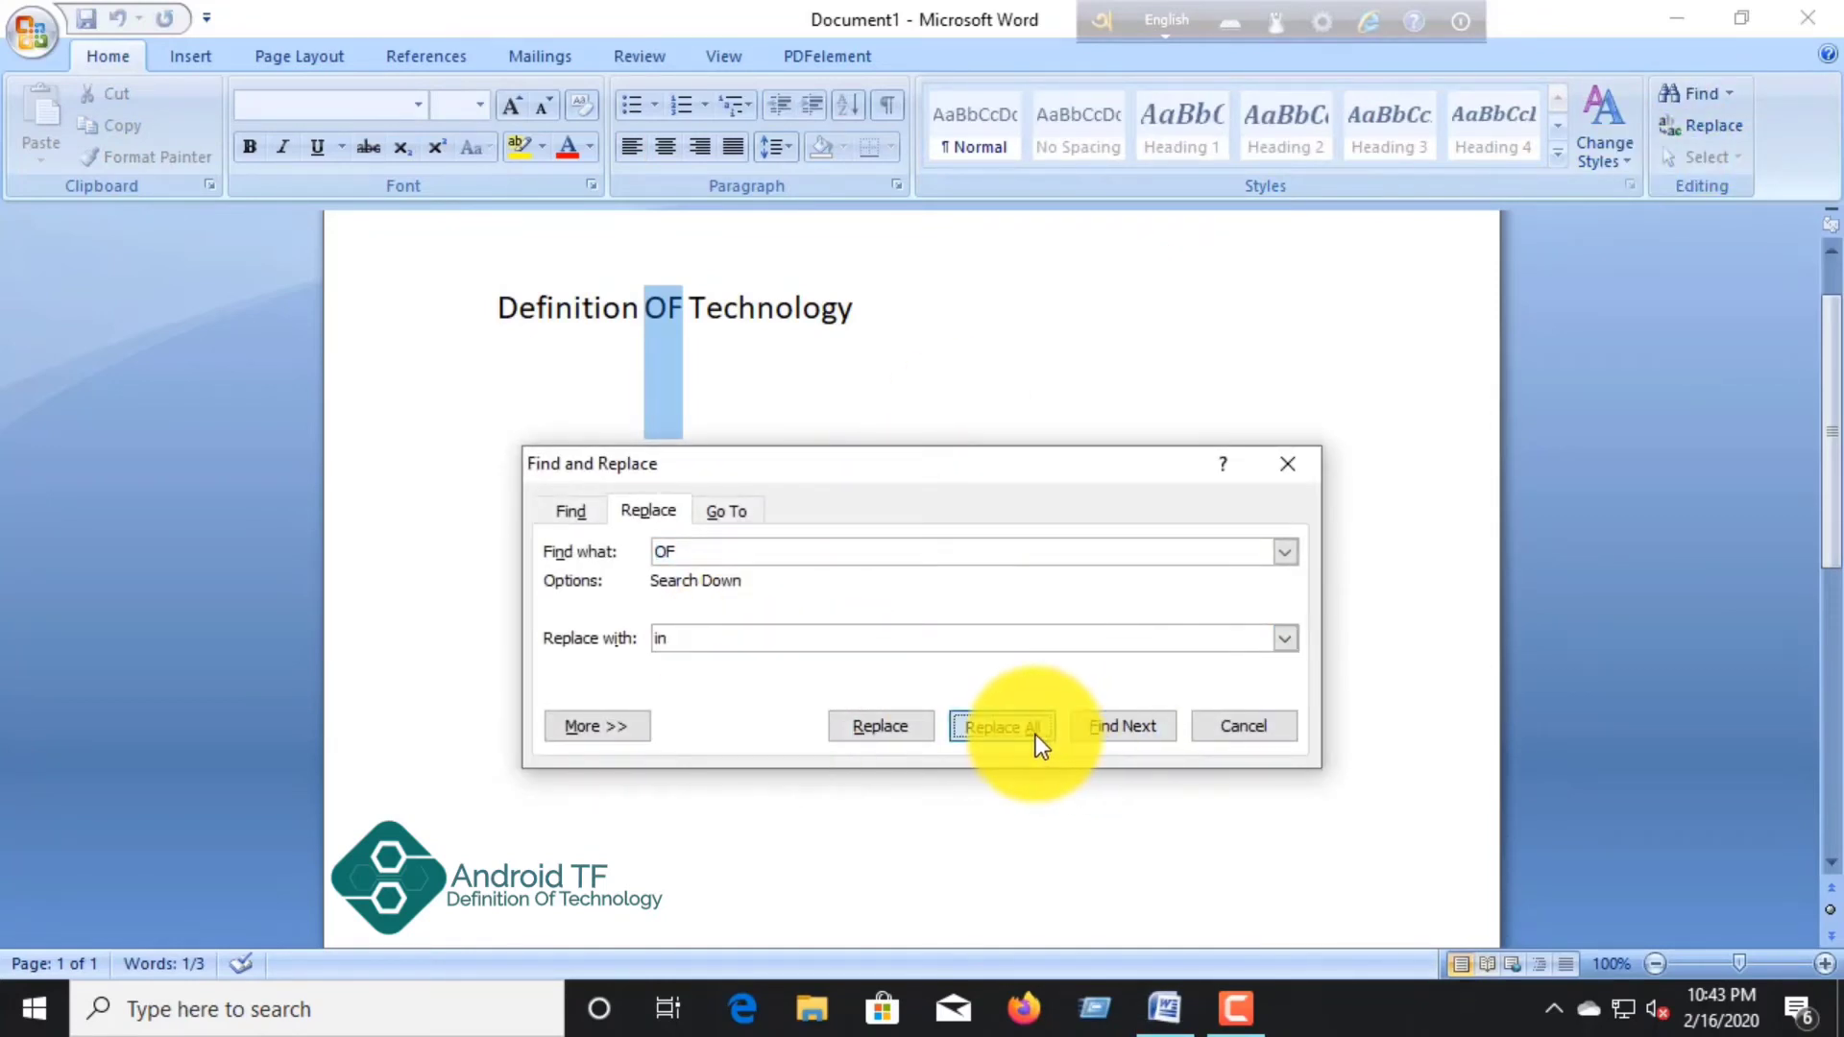
pyautogui.click(982, 574)
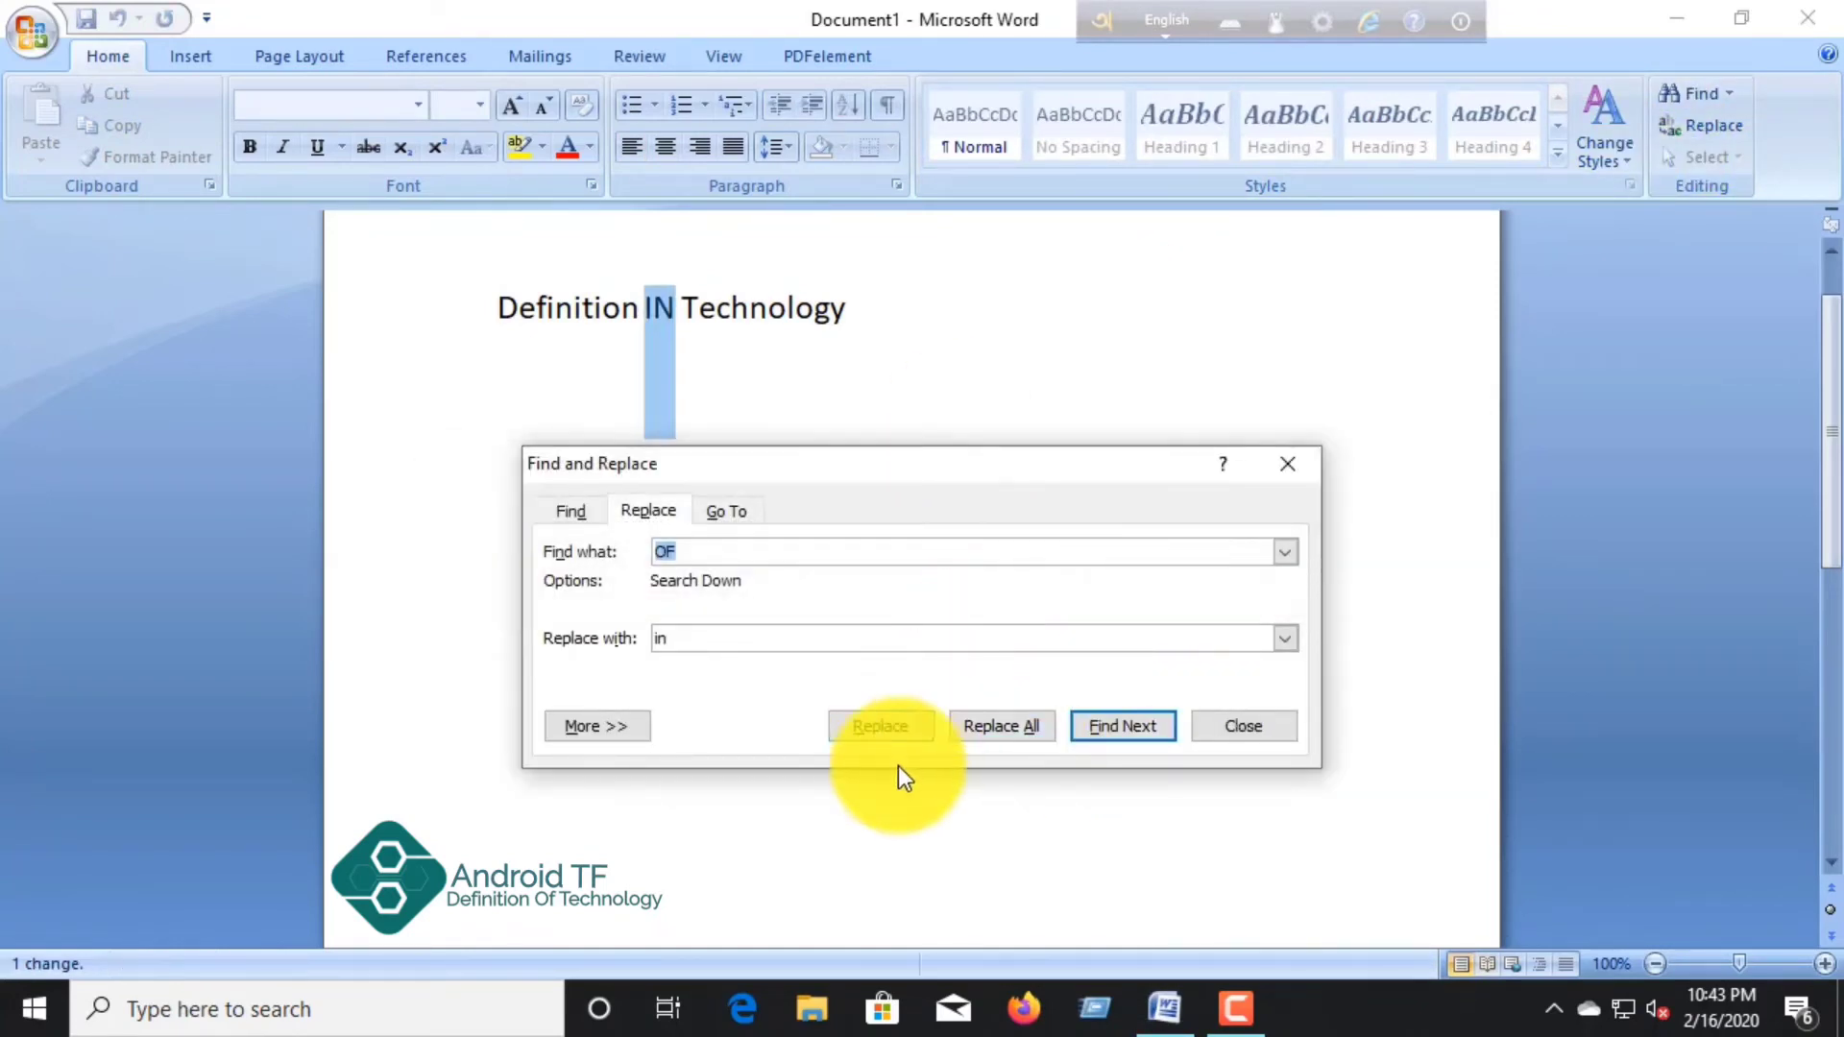
pyautogui.click(891, 728)
pyautogui.click(864, 574)
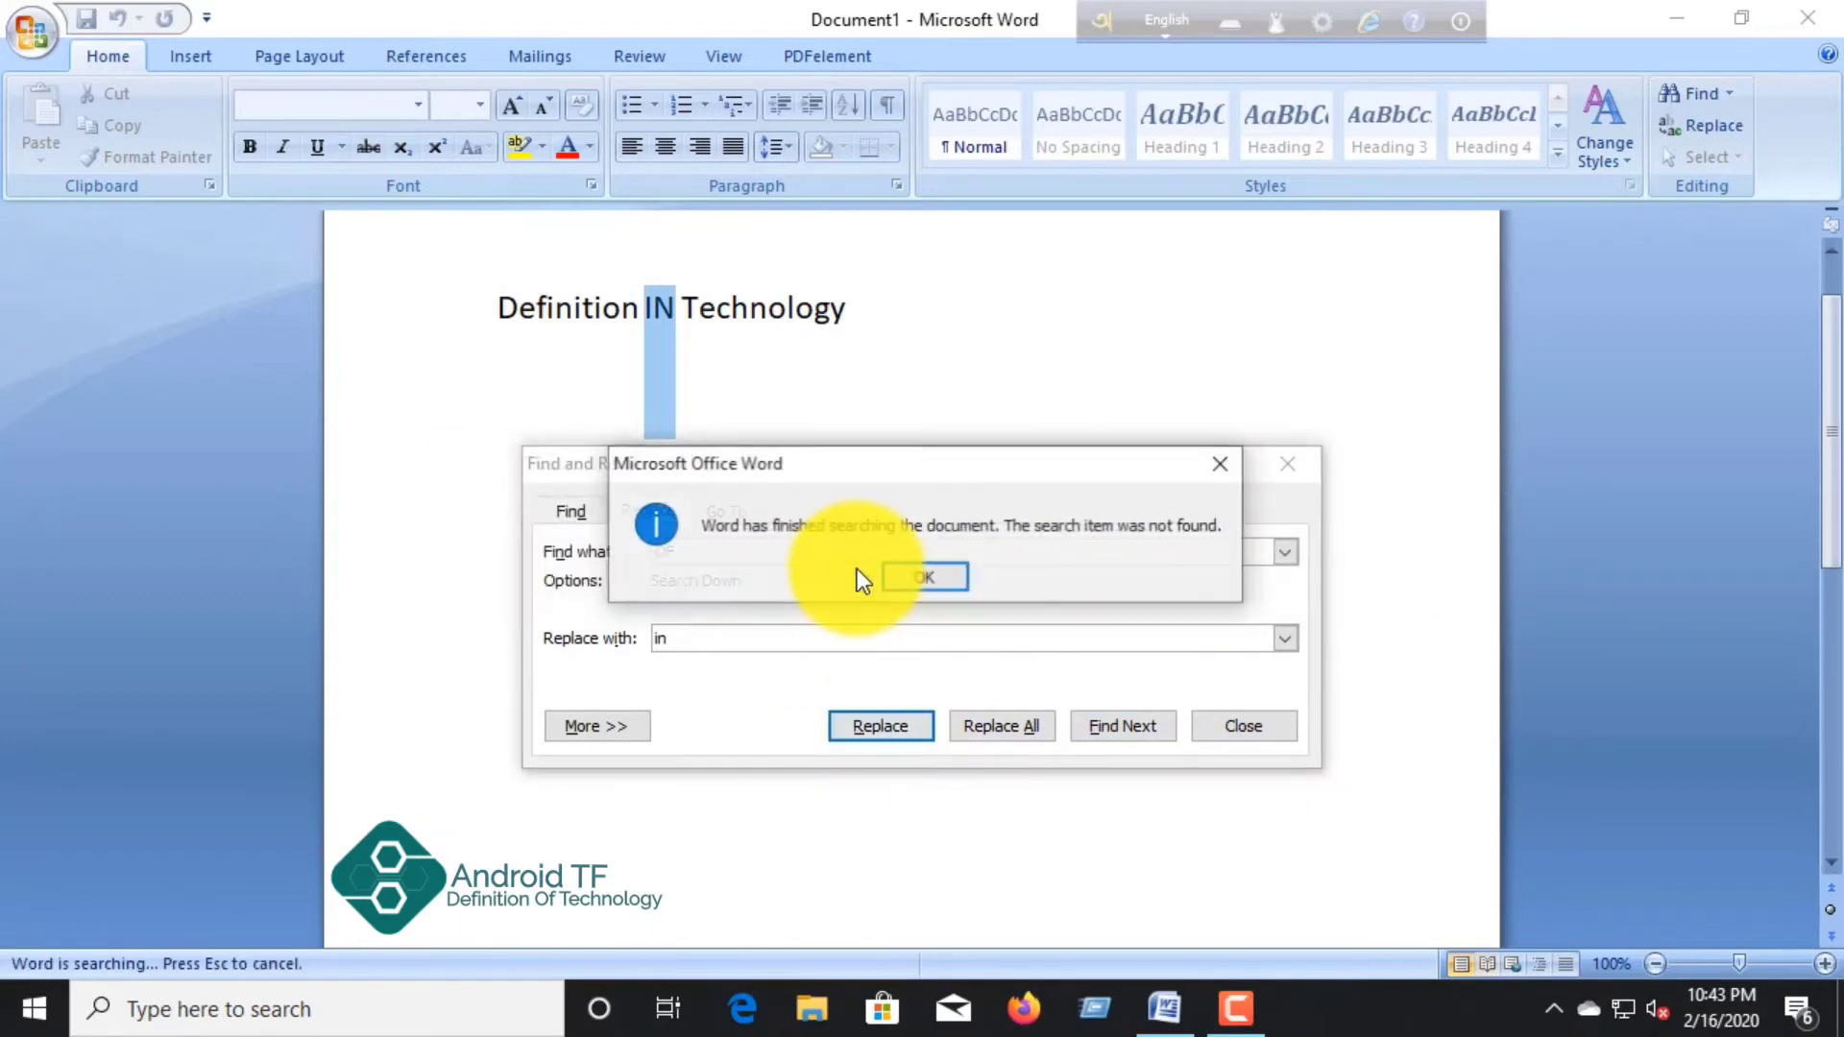
pyautogui.click(908, 576)
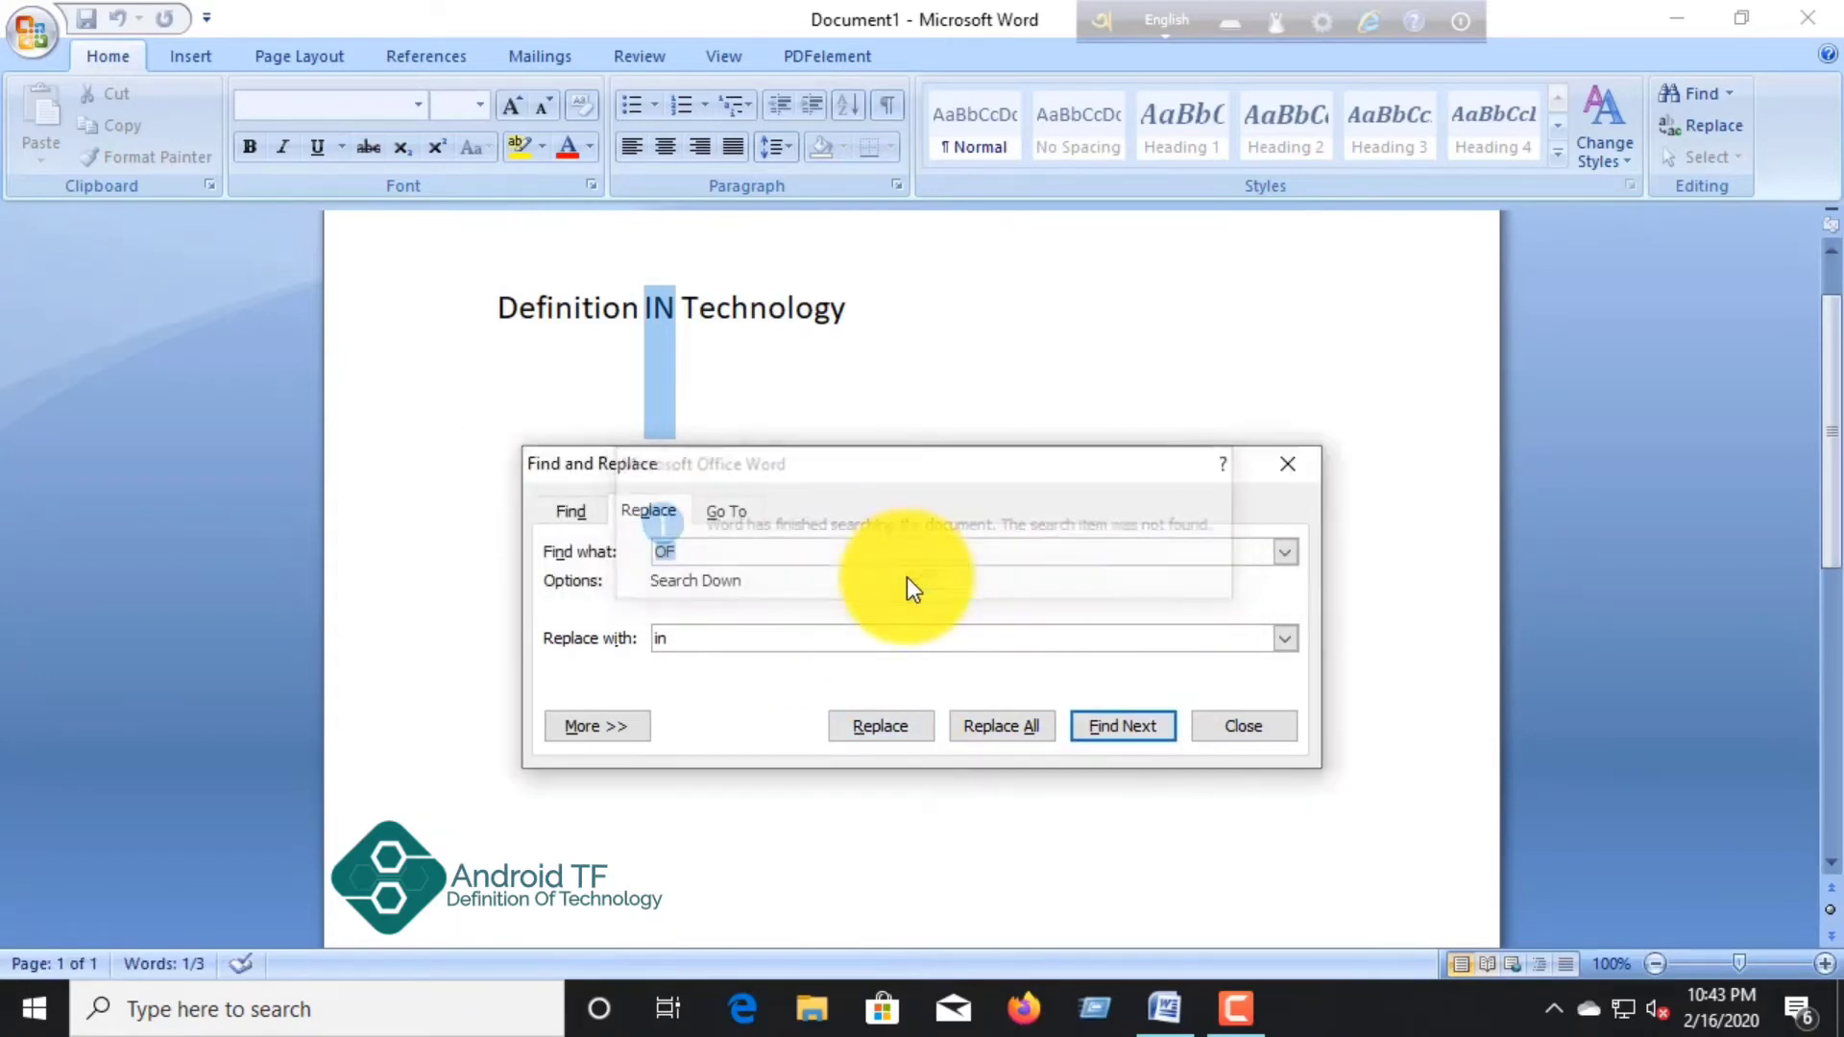
pyautogui.click(1308, 464)
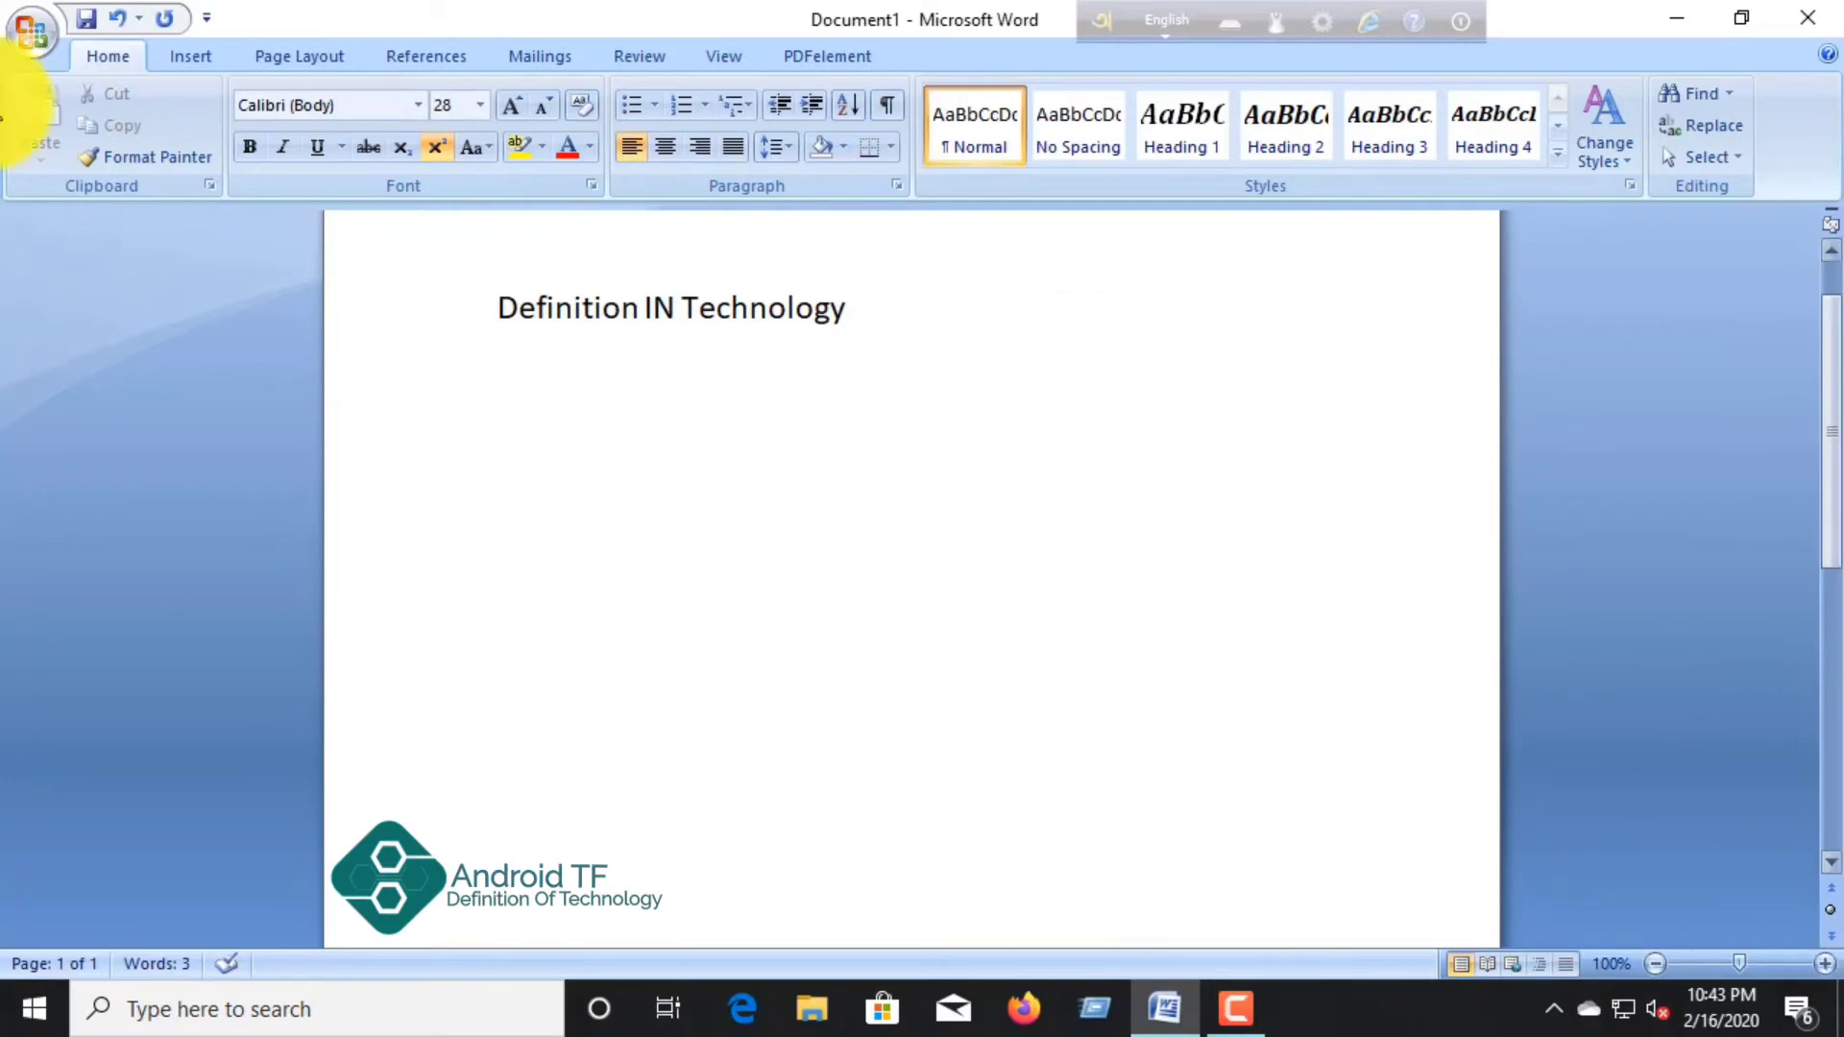
# Step: Insert the Annual cover page into the document
pyautogui.click(190, 58)
pyautogui.rightClick(190, 58)
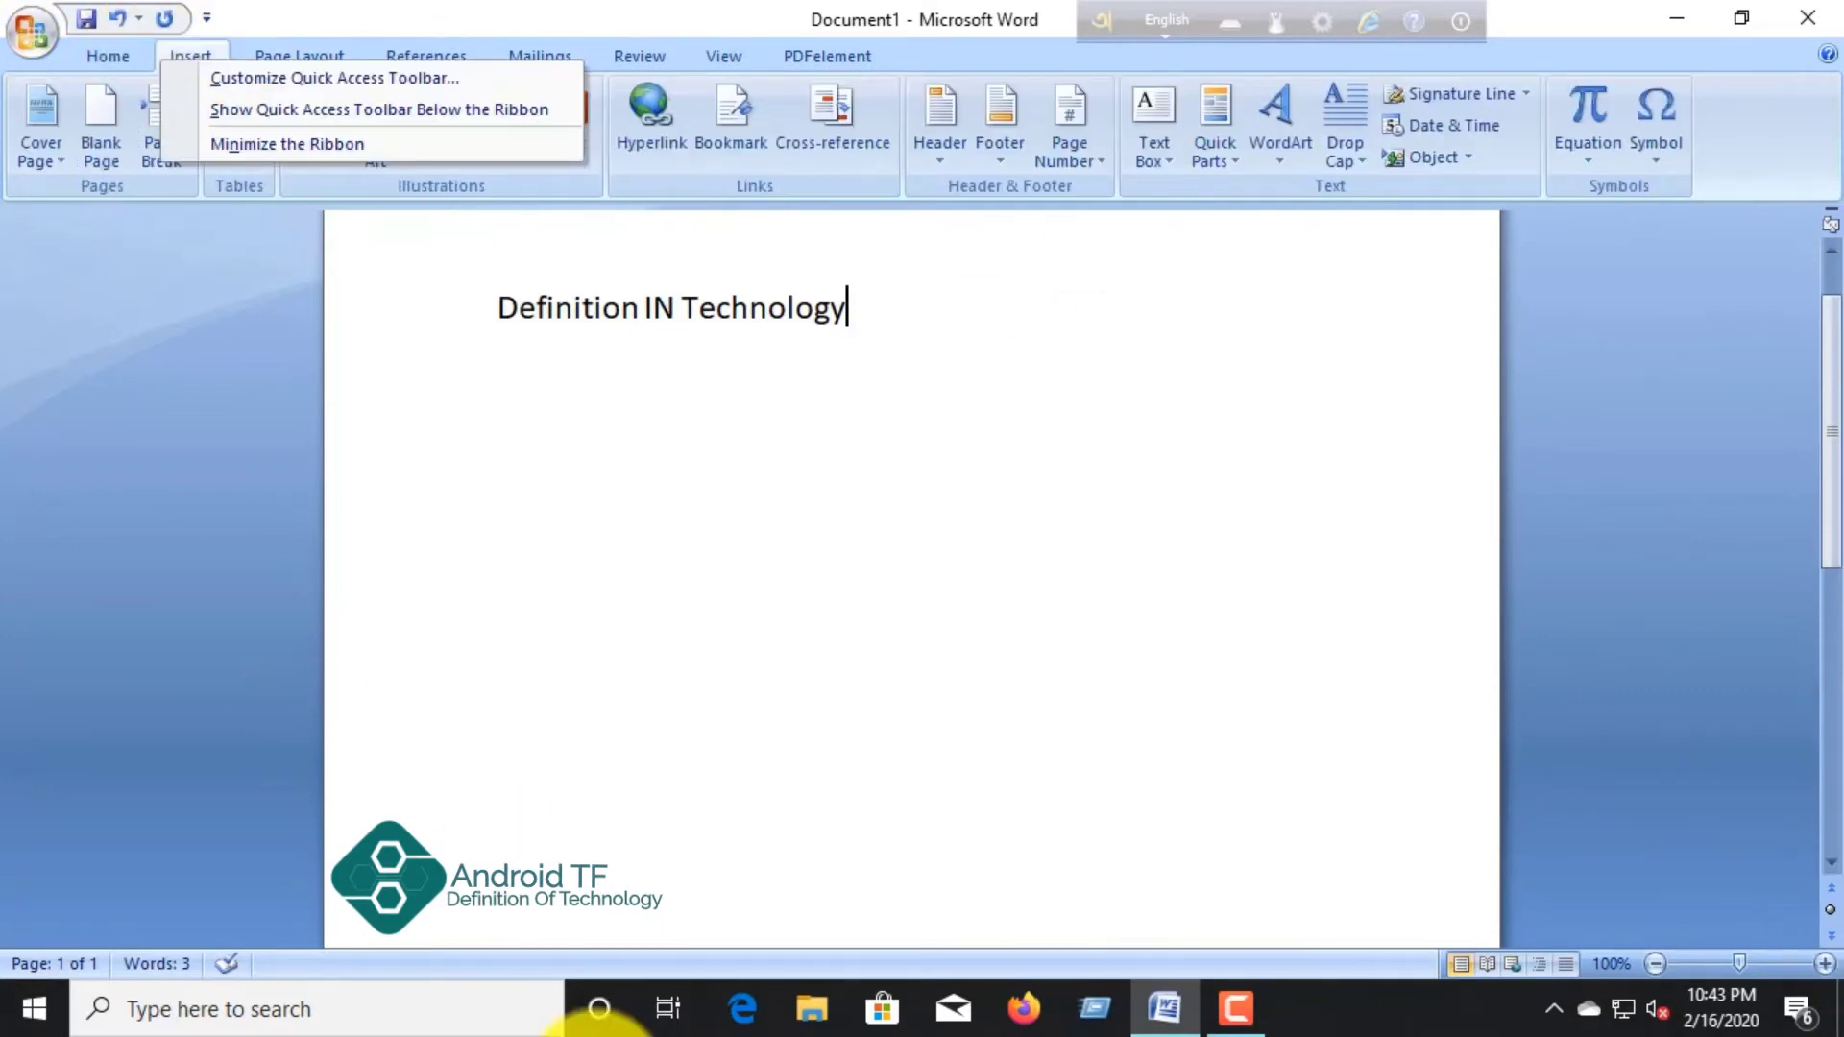
pyautogui.click(304, 637)
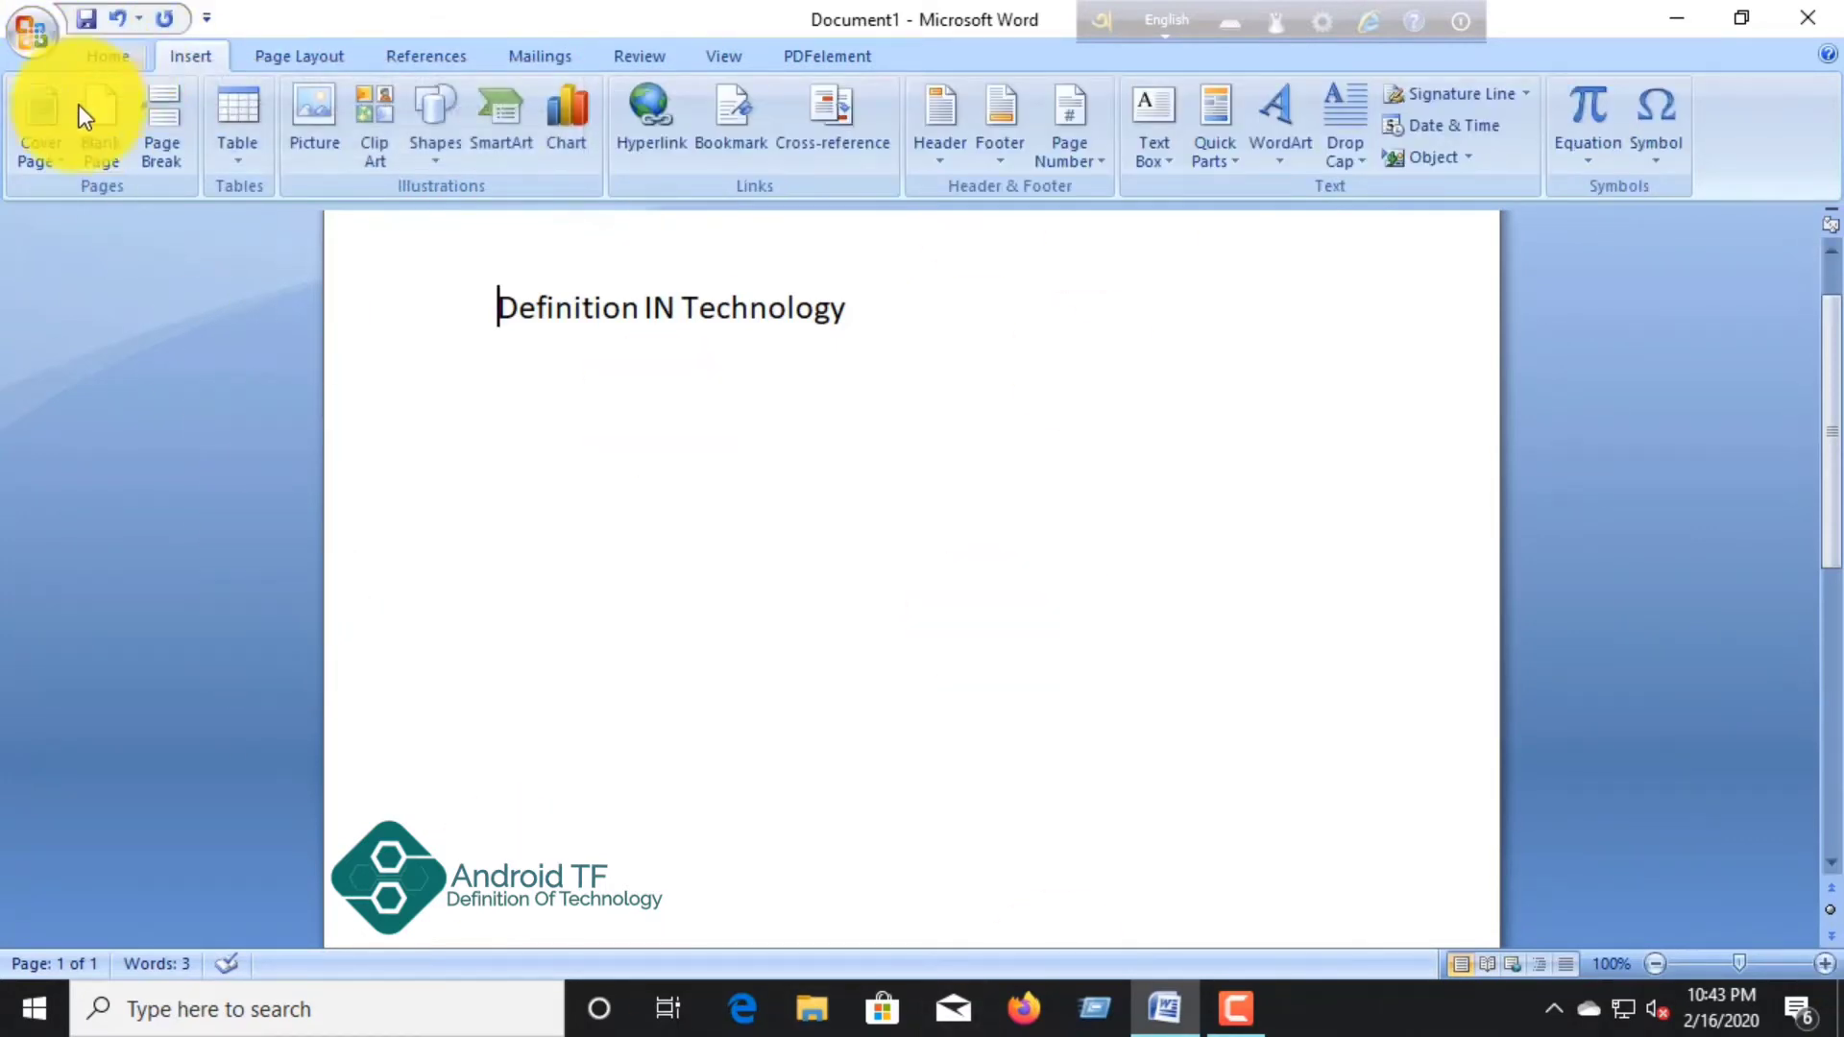
pyautogui.click(39, 136)
pyautogui.rightClick(38, 142)
pyautogui.press('Escape')
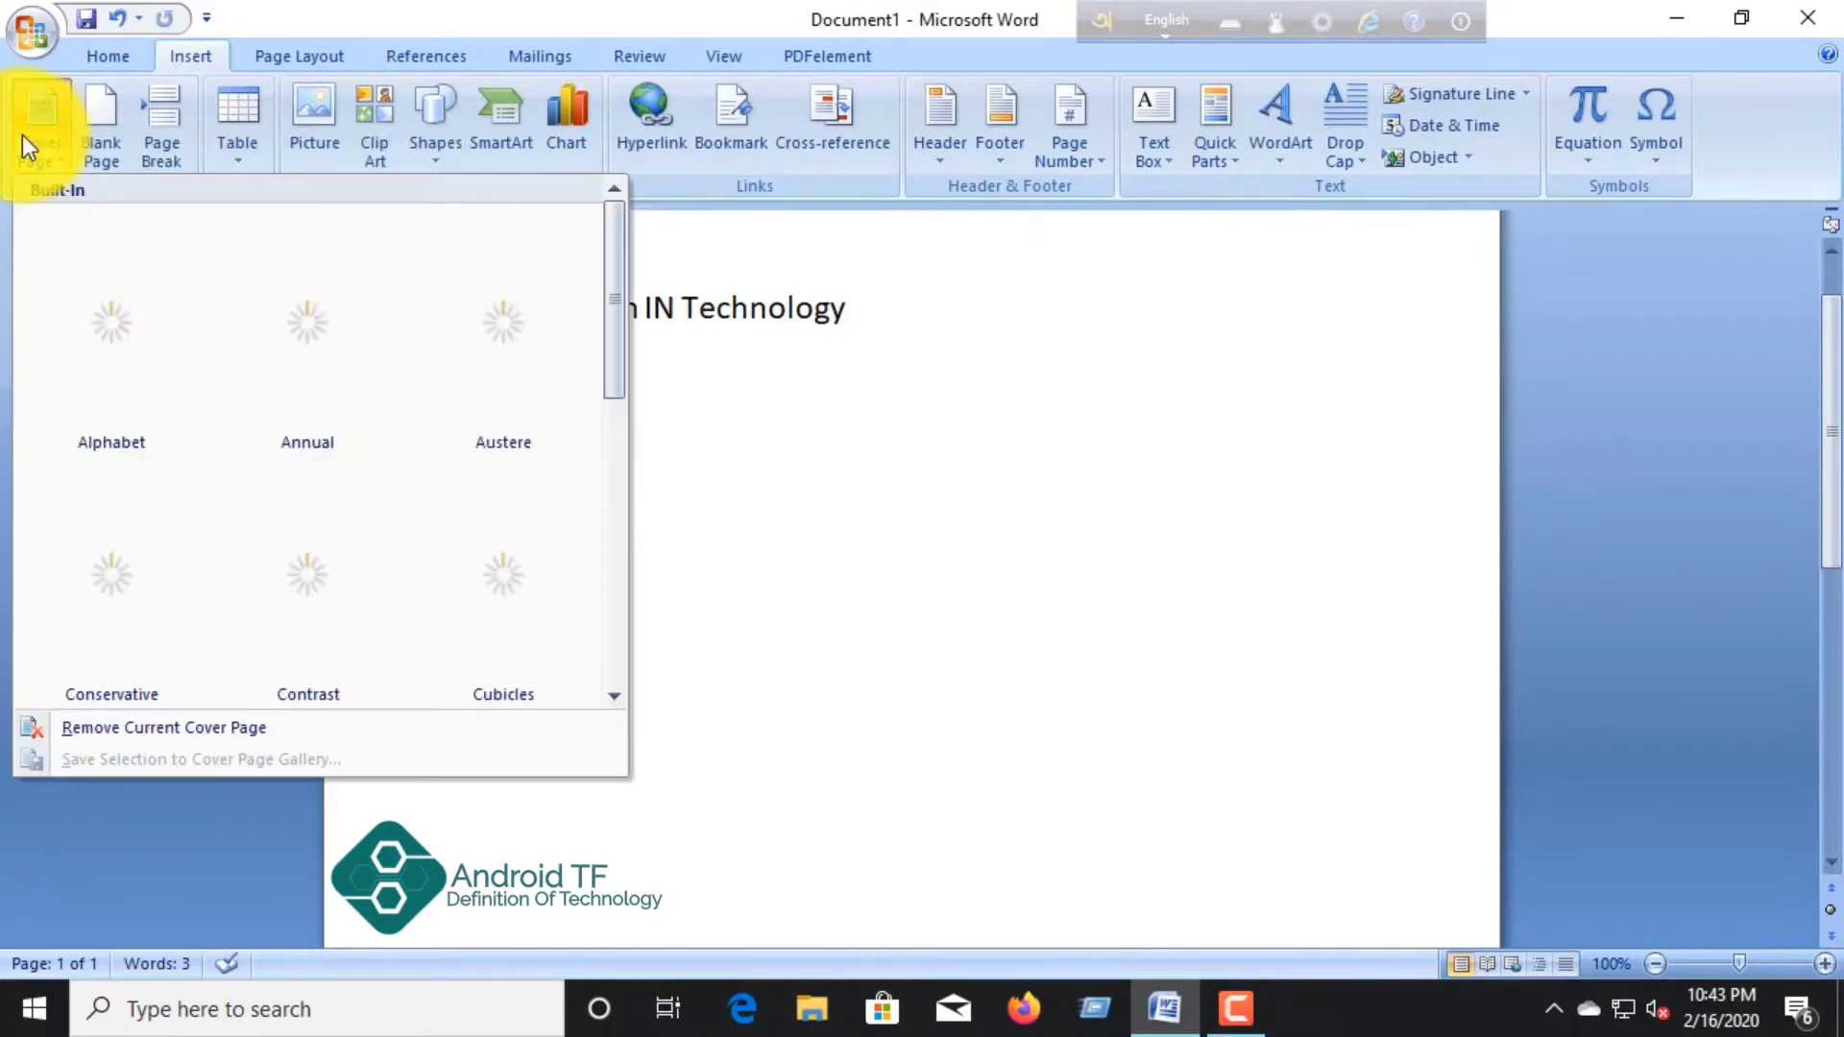
pyautogui.click(341, 394)
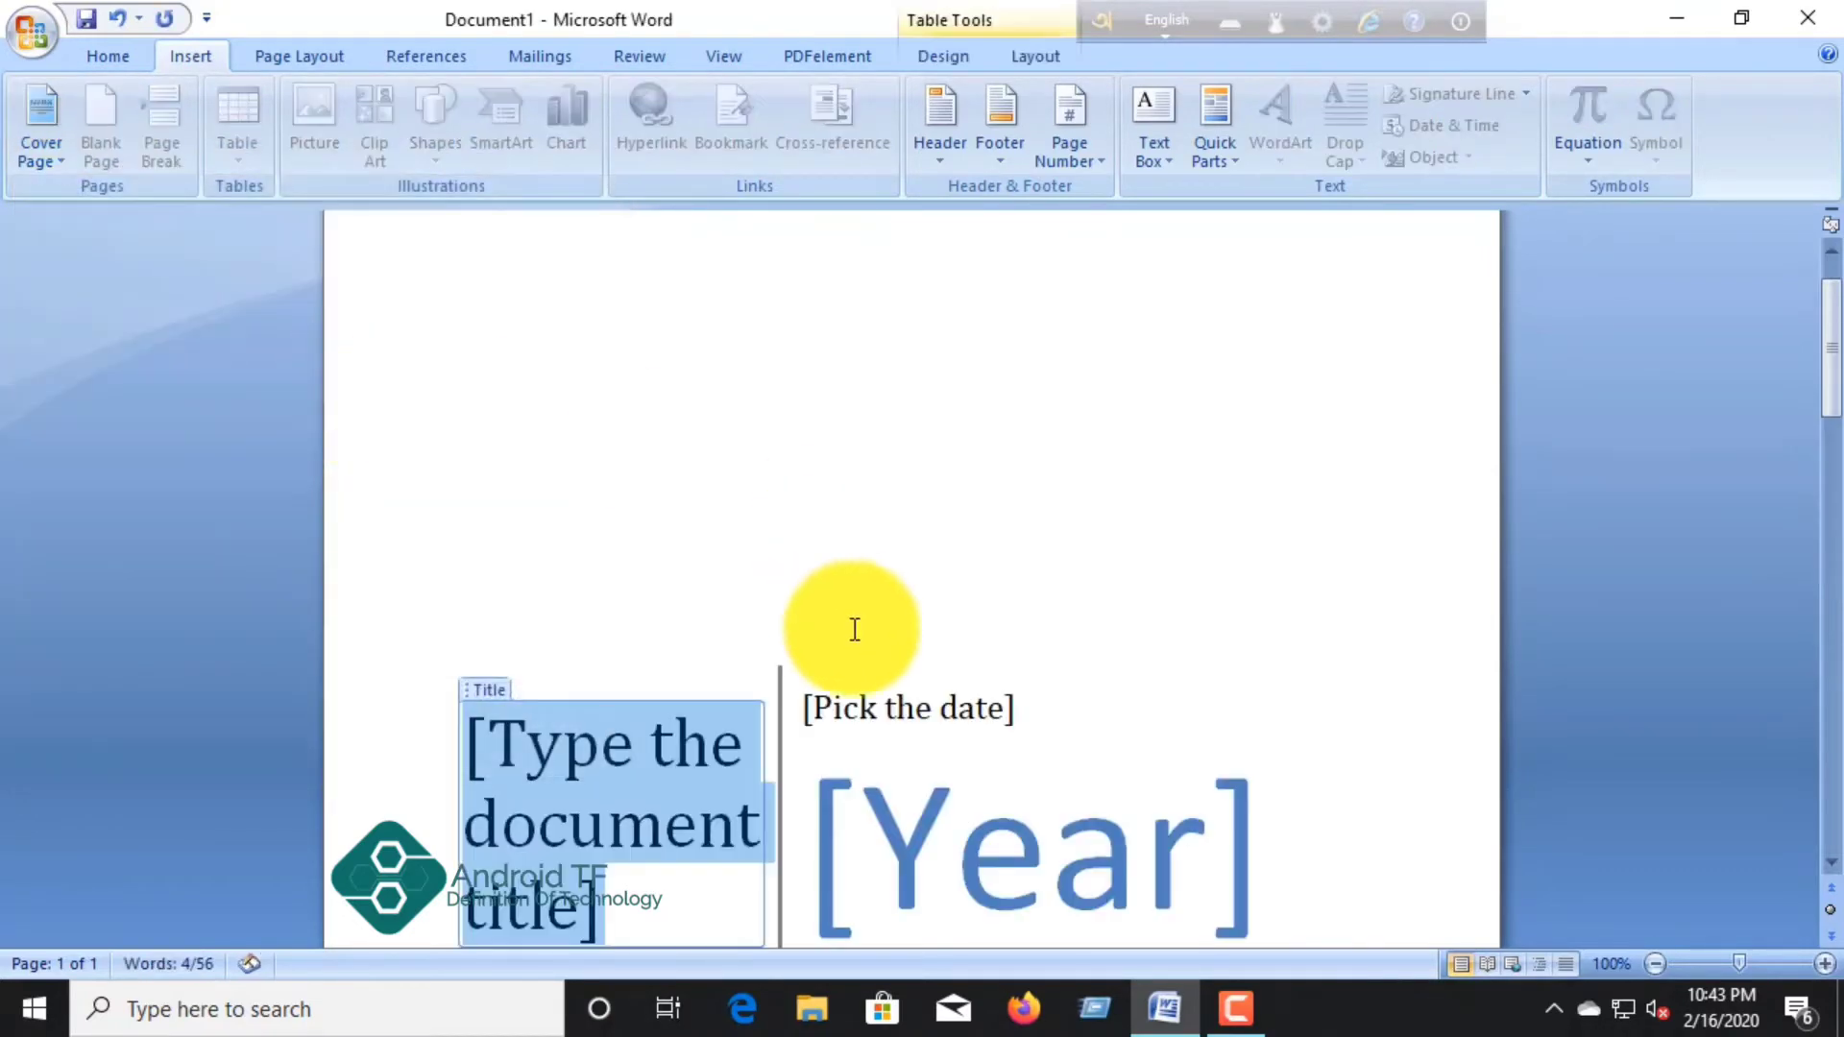
pyautogui.scroll(-3, 1515, 625)
pyautogui.scroll(-2, 1516, 625)
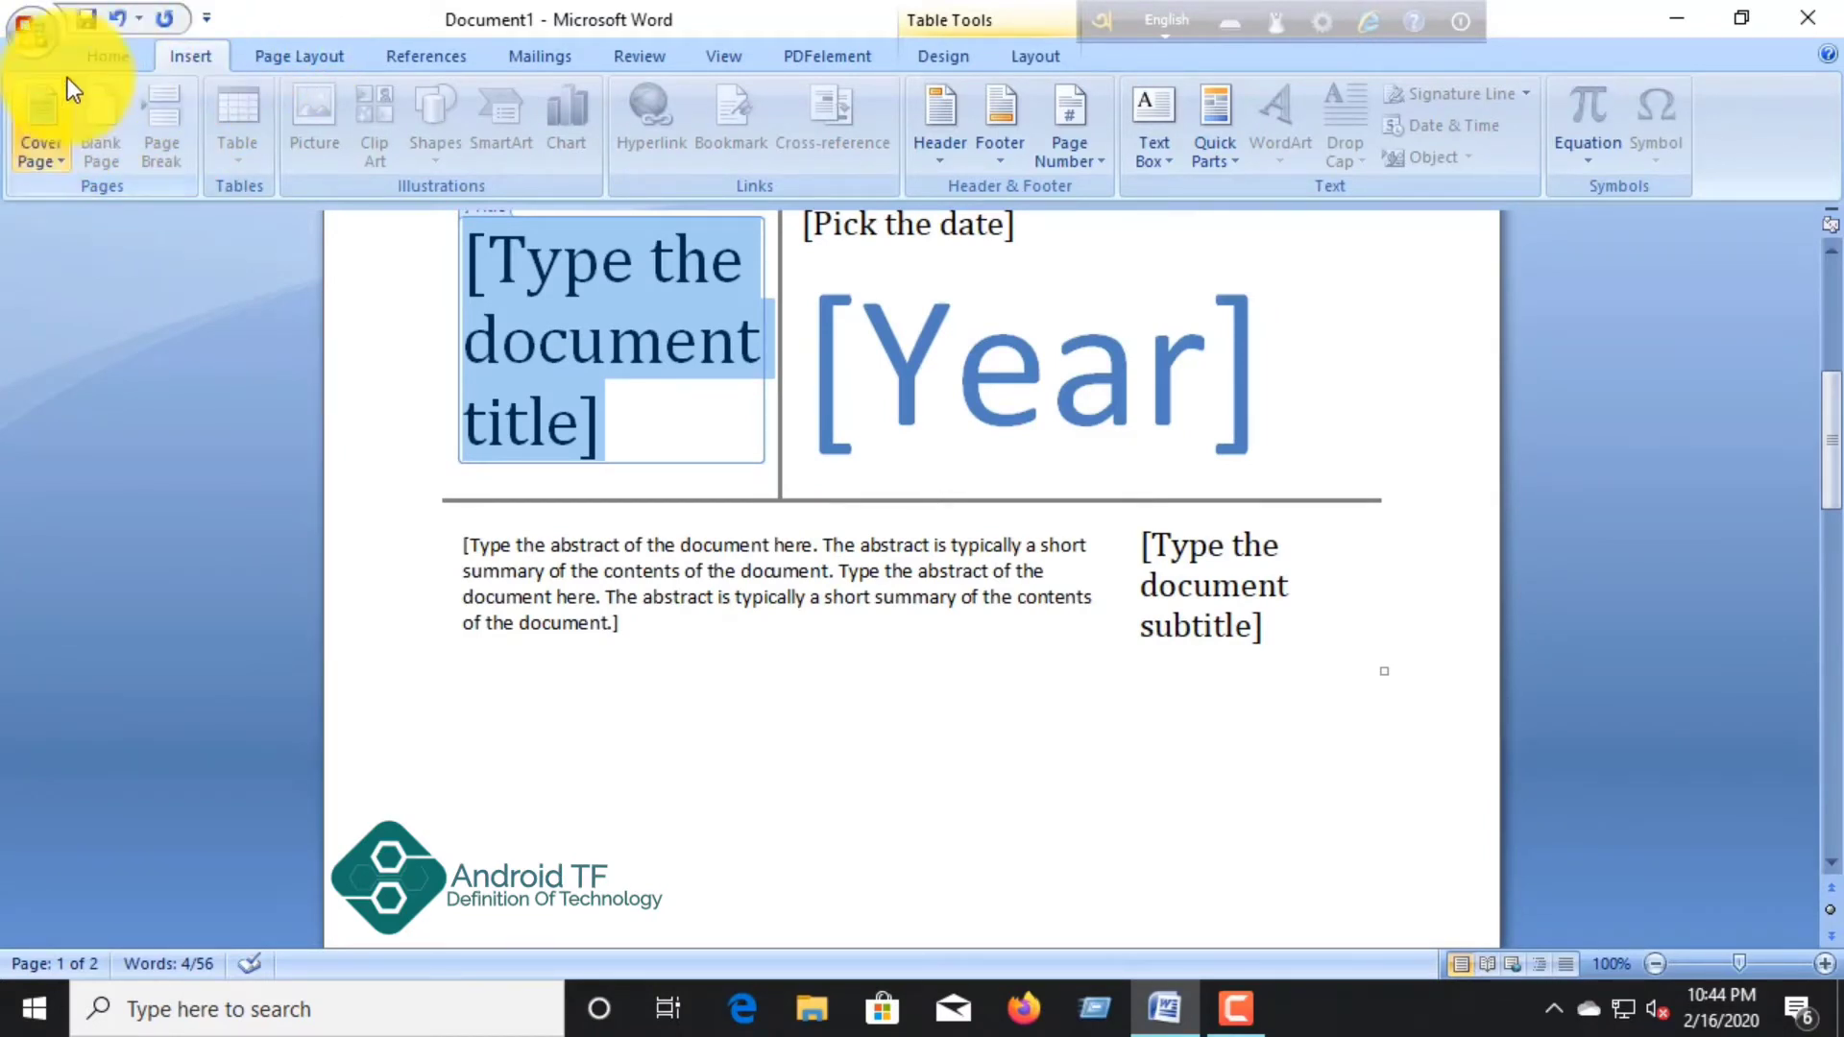
# Step: Add and remove page breaks, then undo until only 'Definition IN Technology' remains
pyautogui.click(123, 17)
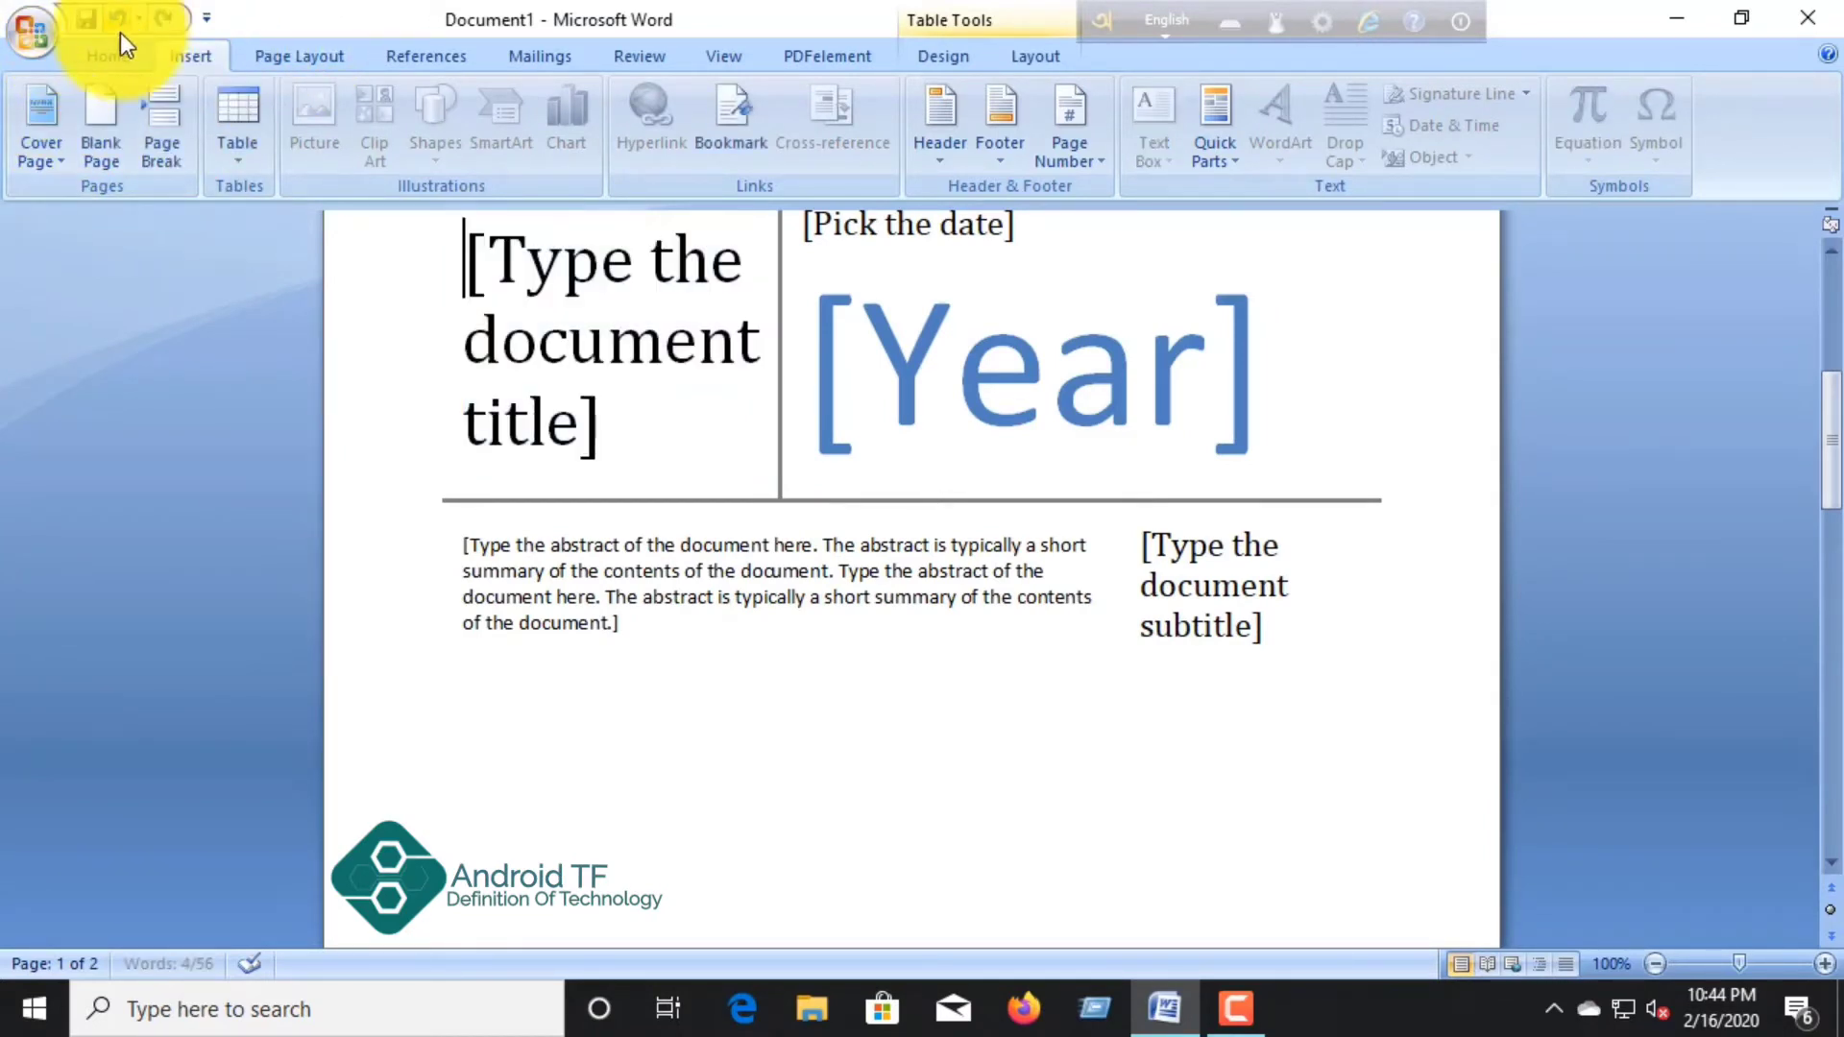
pyautogui.click(154, 137)
pyautogui.click(154, 144)
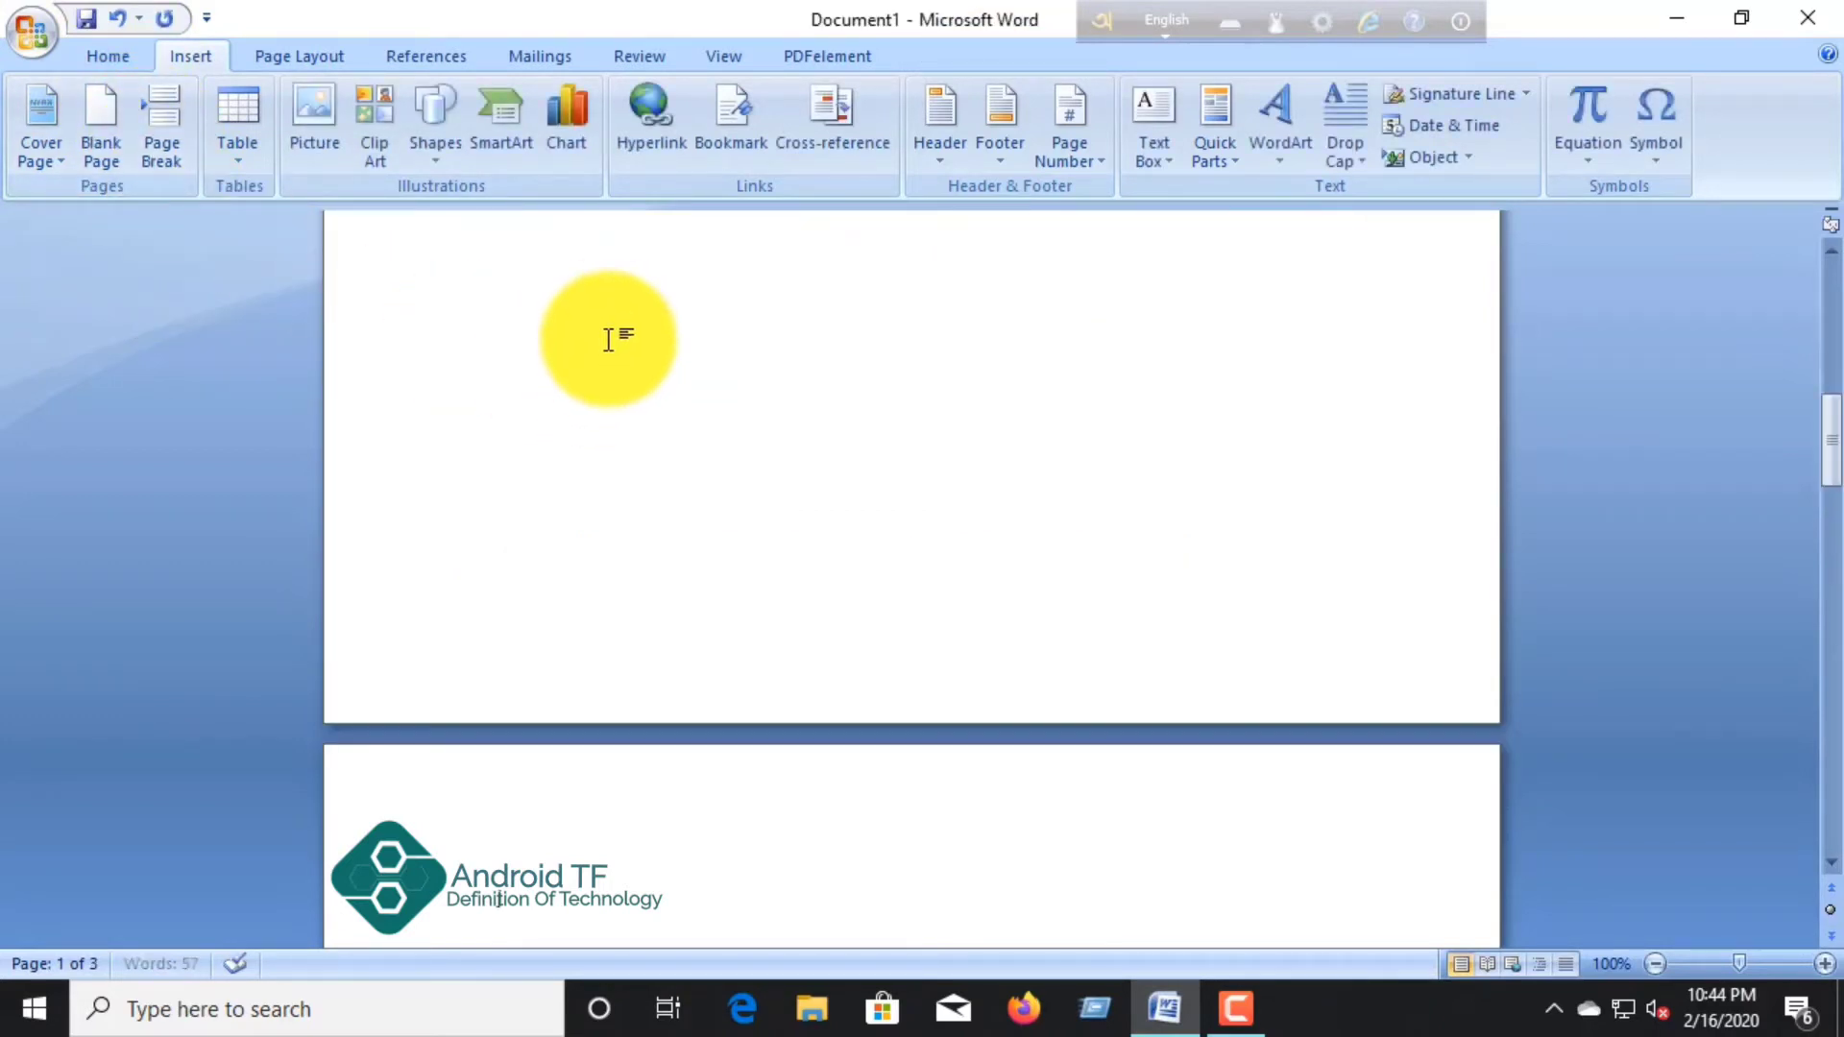
pyautogui.press('BackSpace')
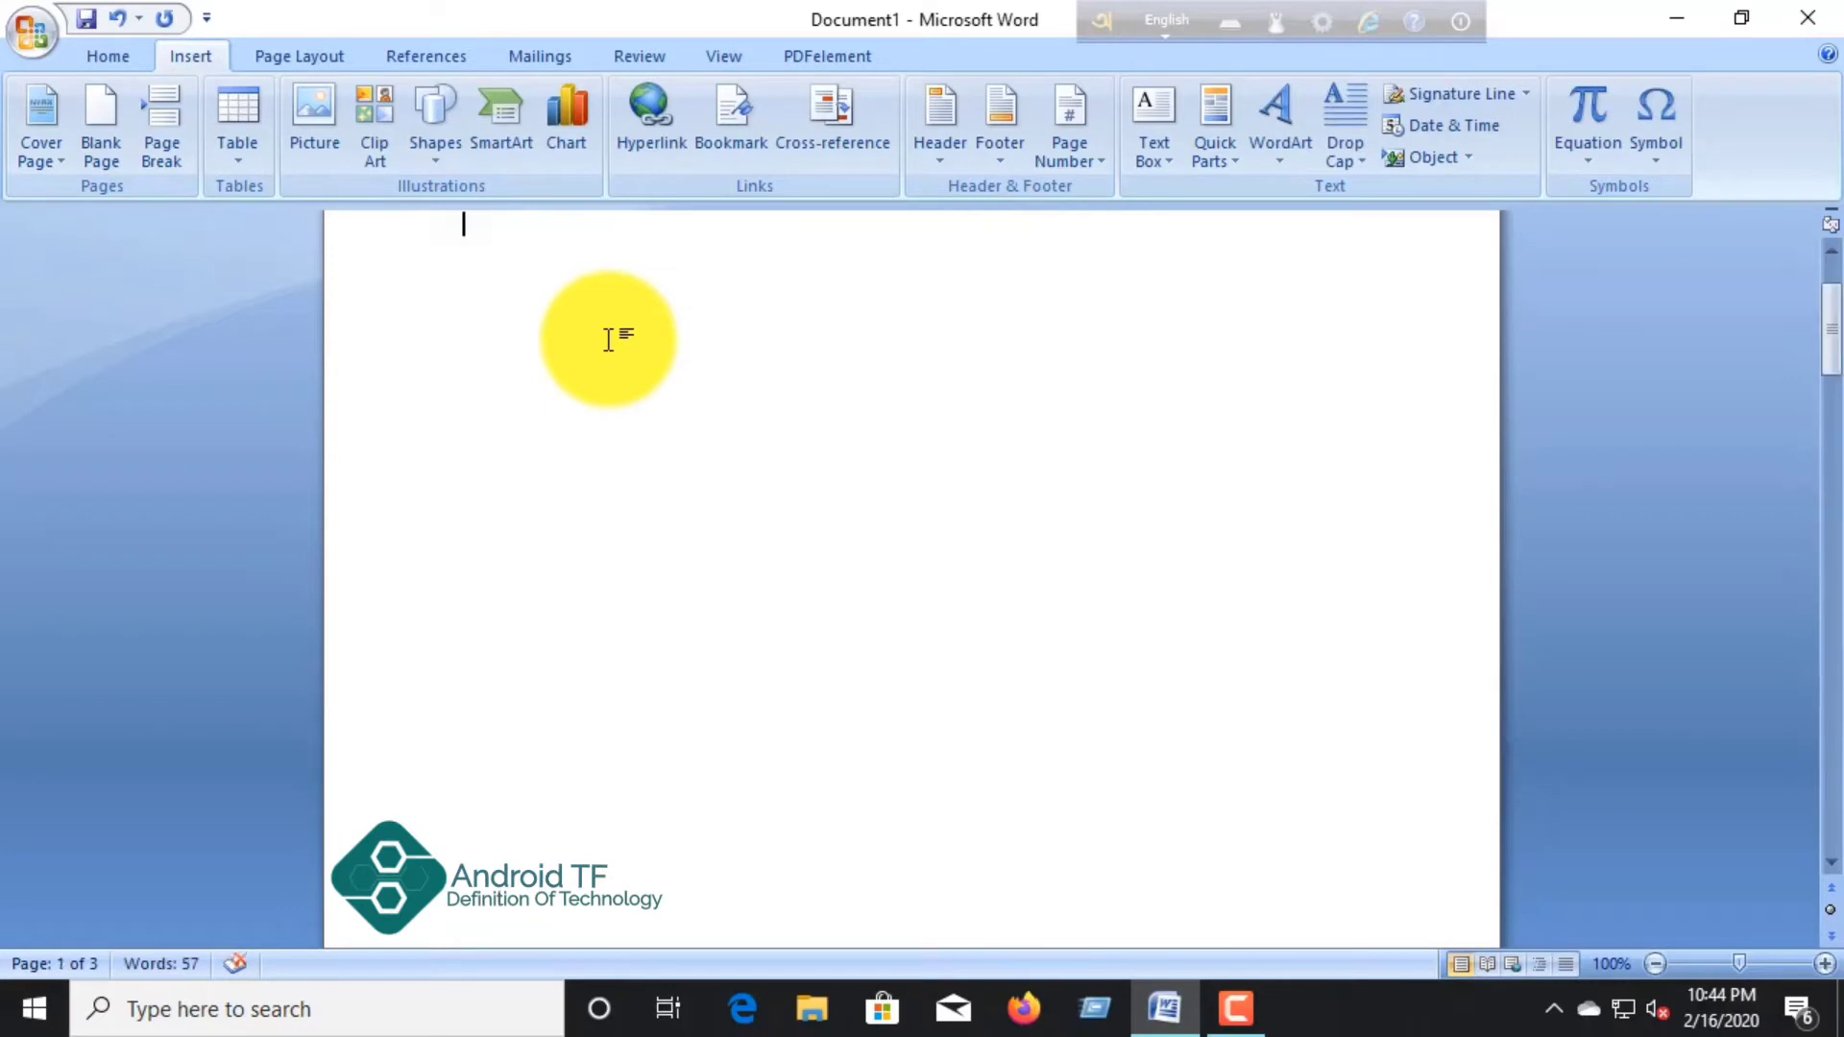
pyautogui.hotkey('ctrl', 'z')
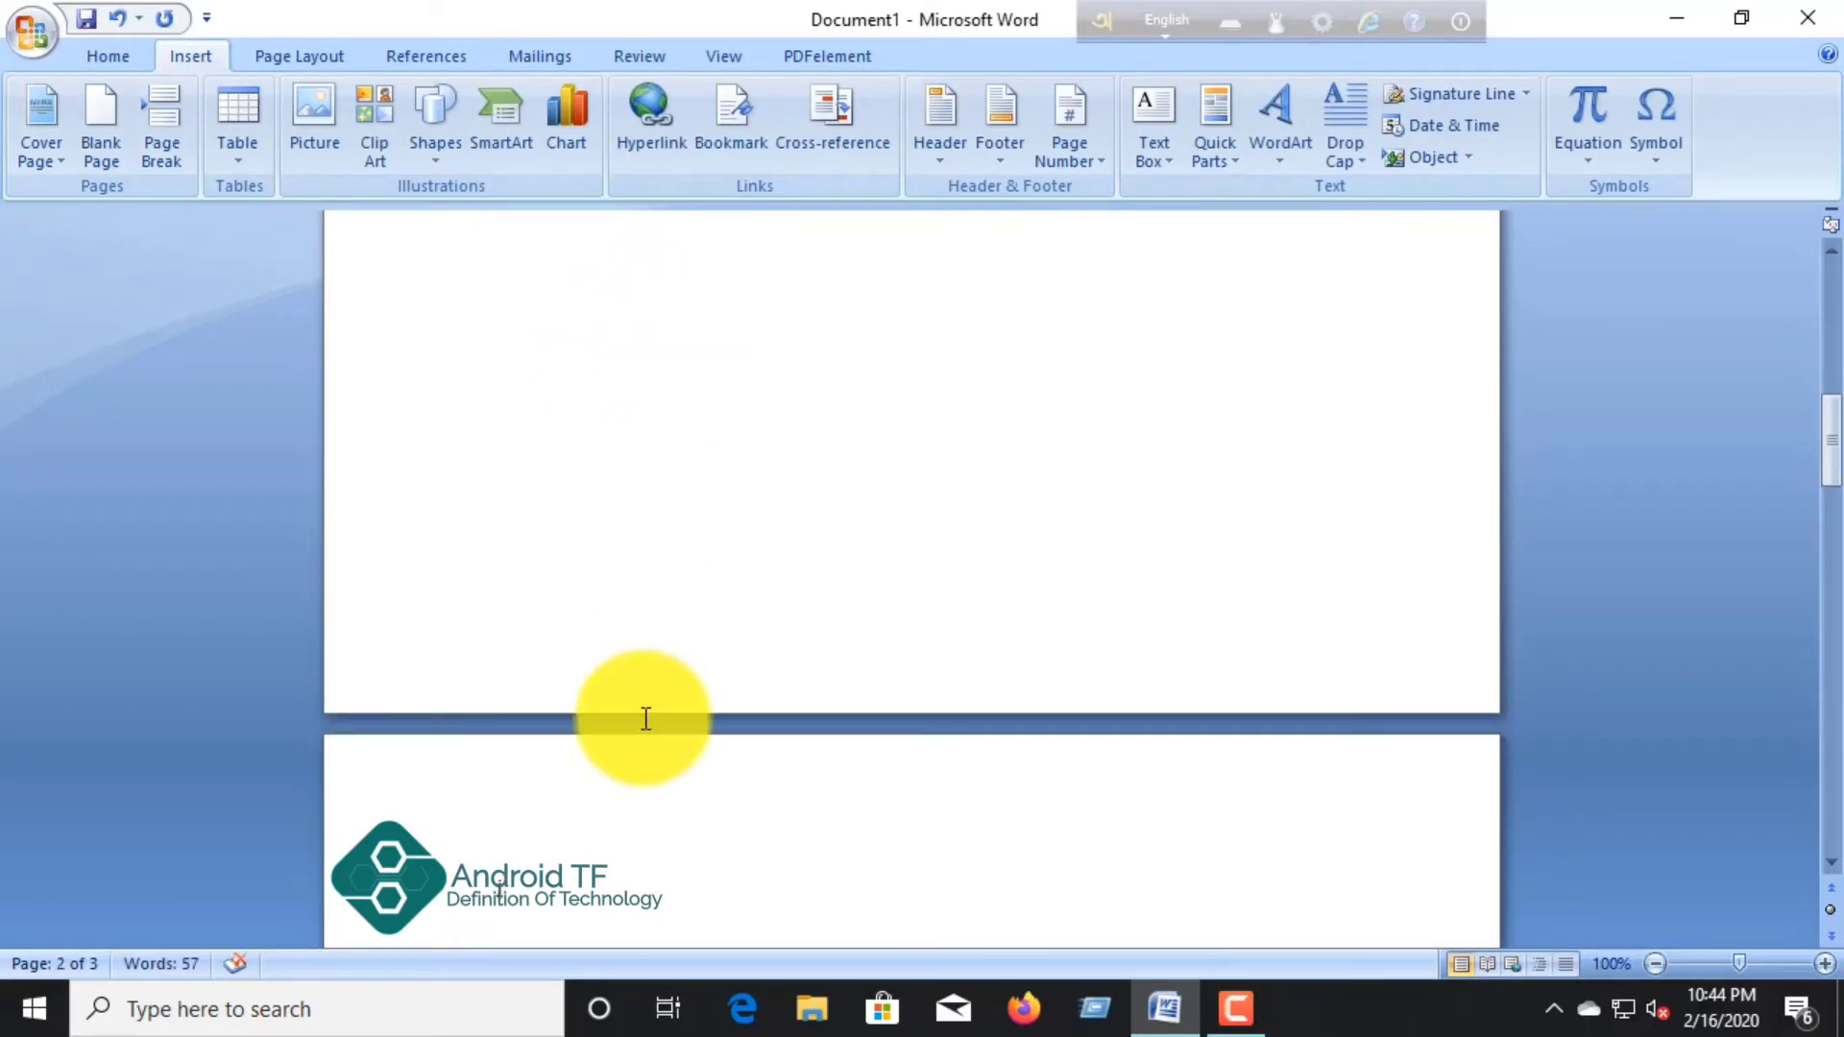
pyautogui.click(117, 21)
pyautogui.click(117, 21)
pyautogui.click(118, 21)
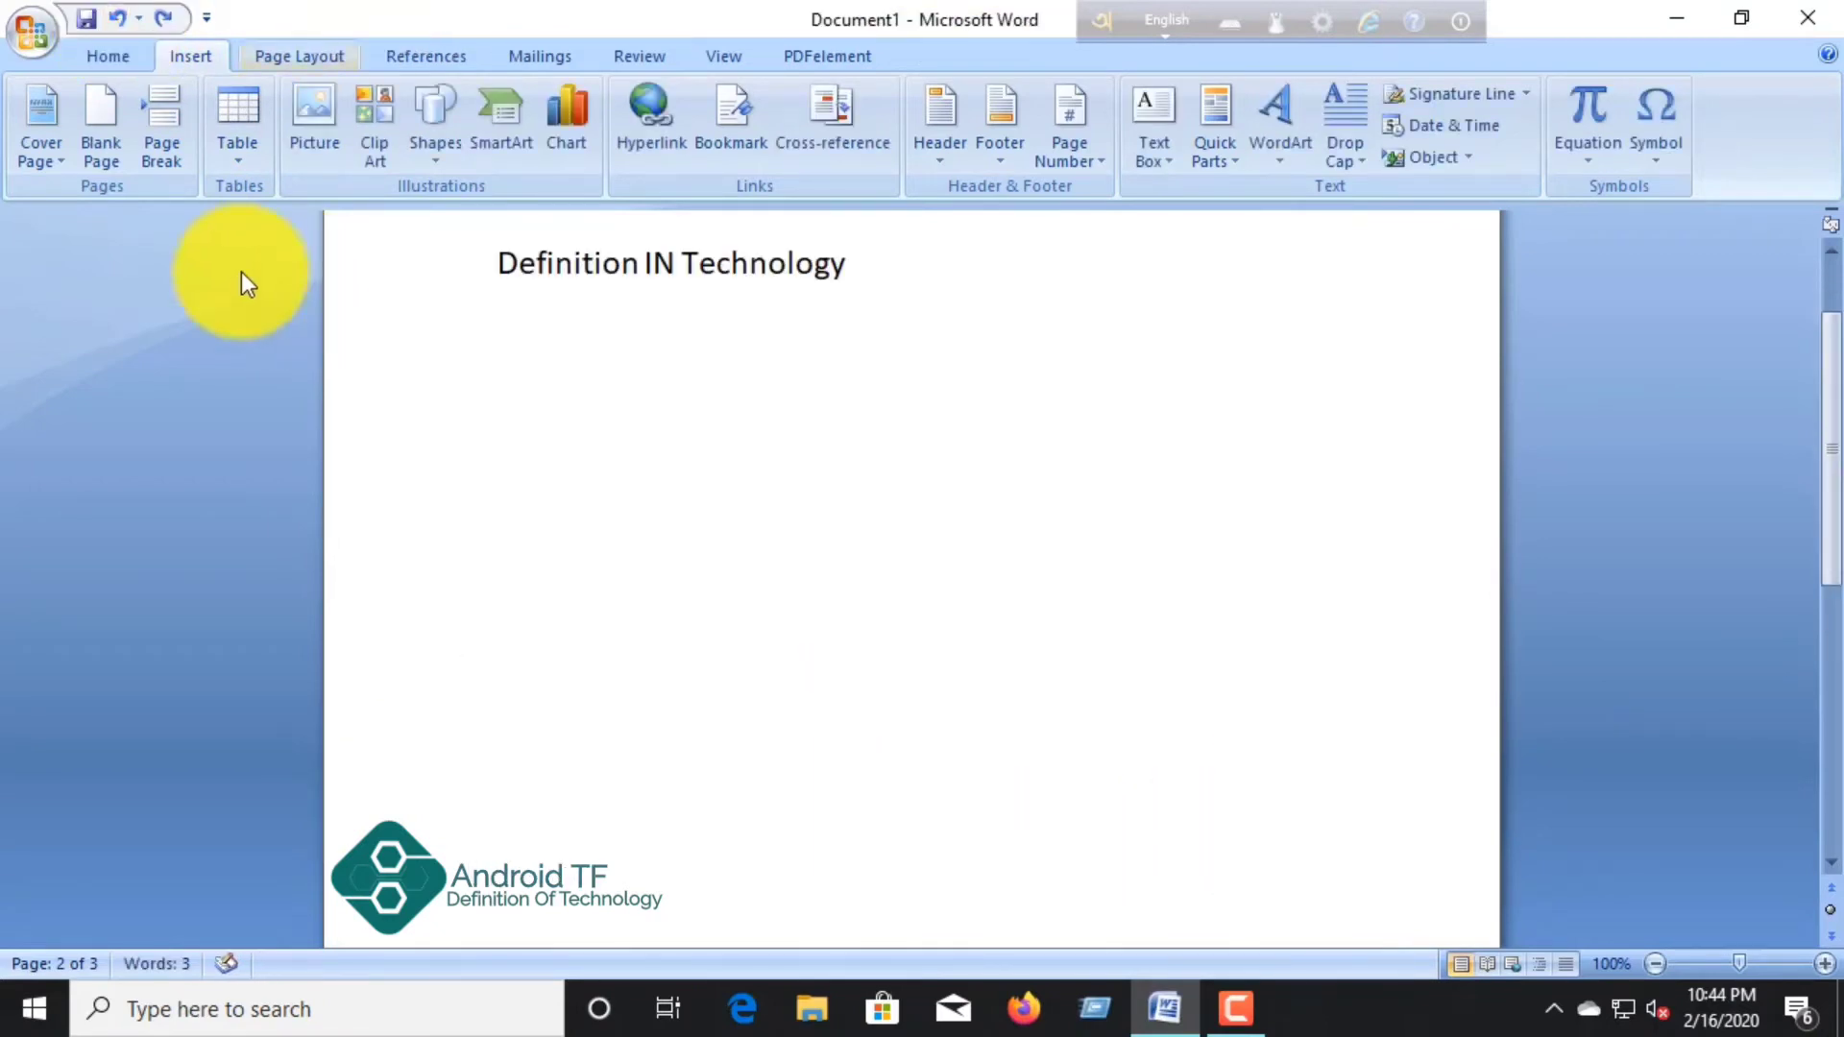
pyautogui.click(252, 144)
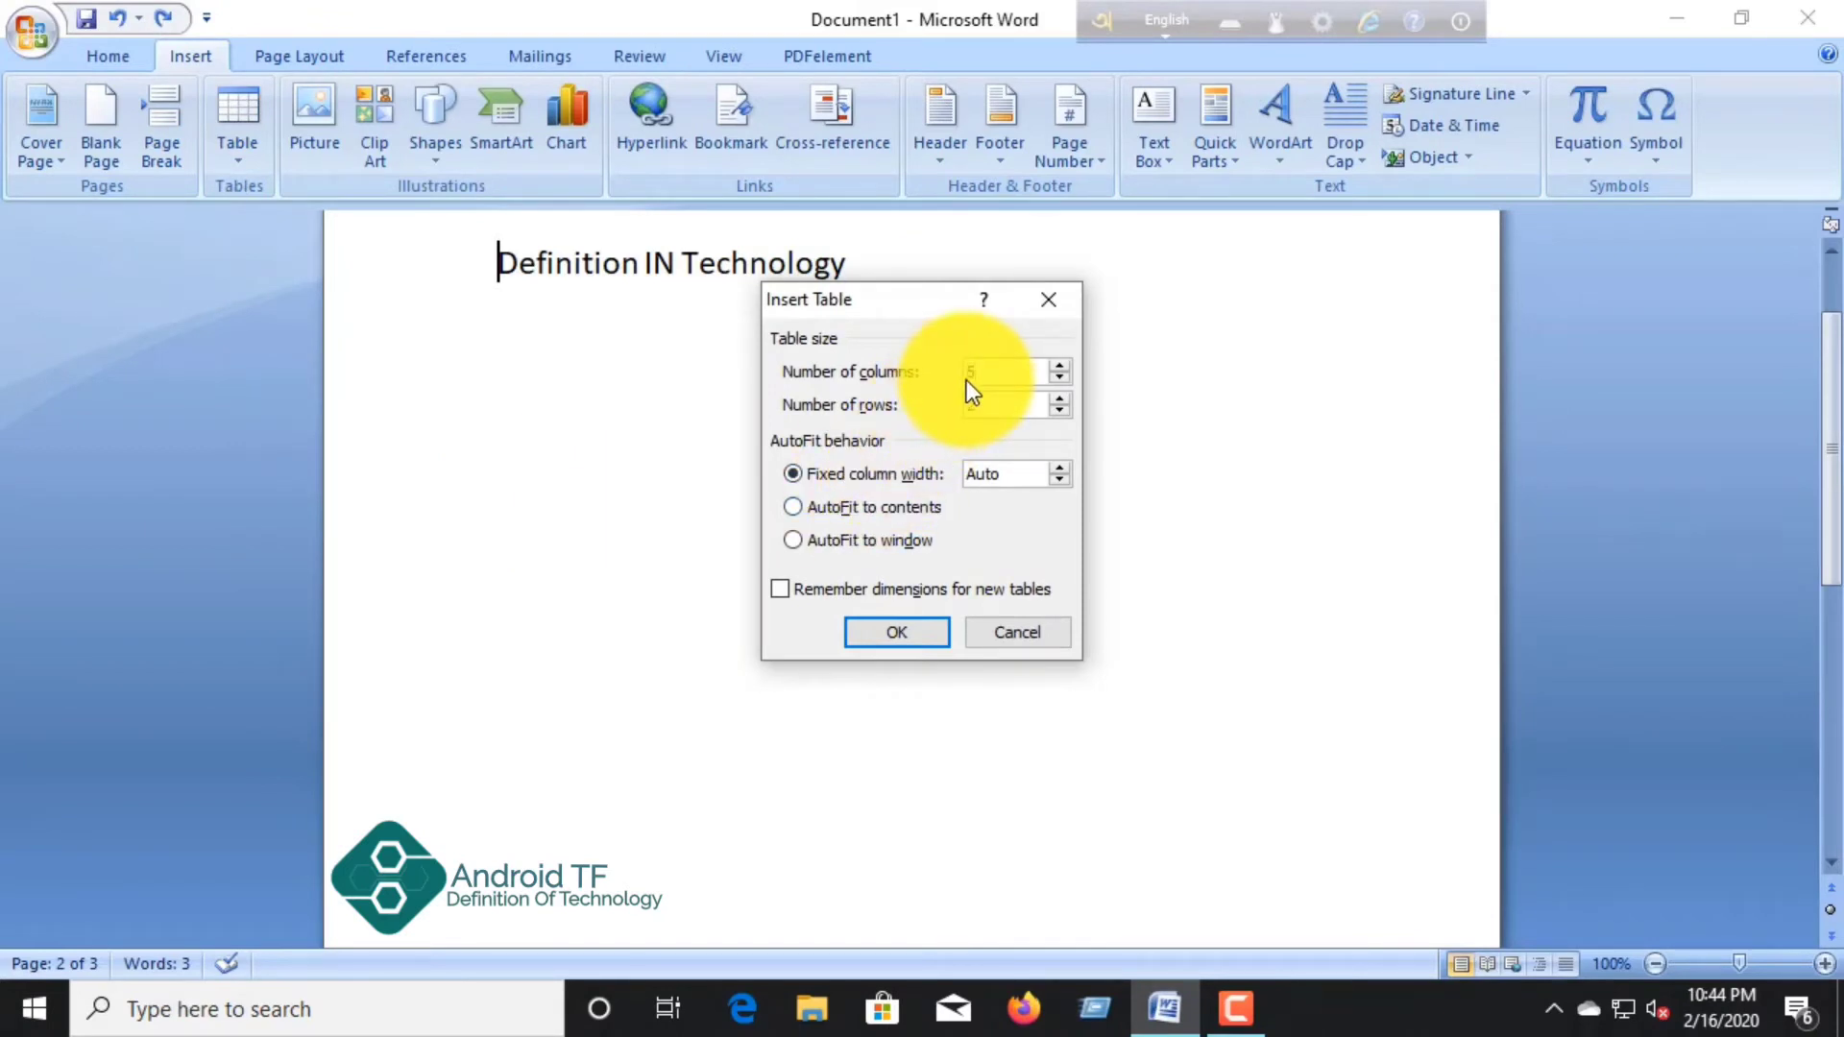
# Step: Insert a table with 4 columns and 8 rows above the text
pyautogui.press('Down')
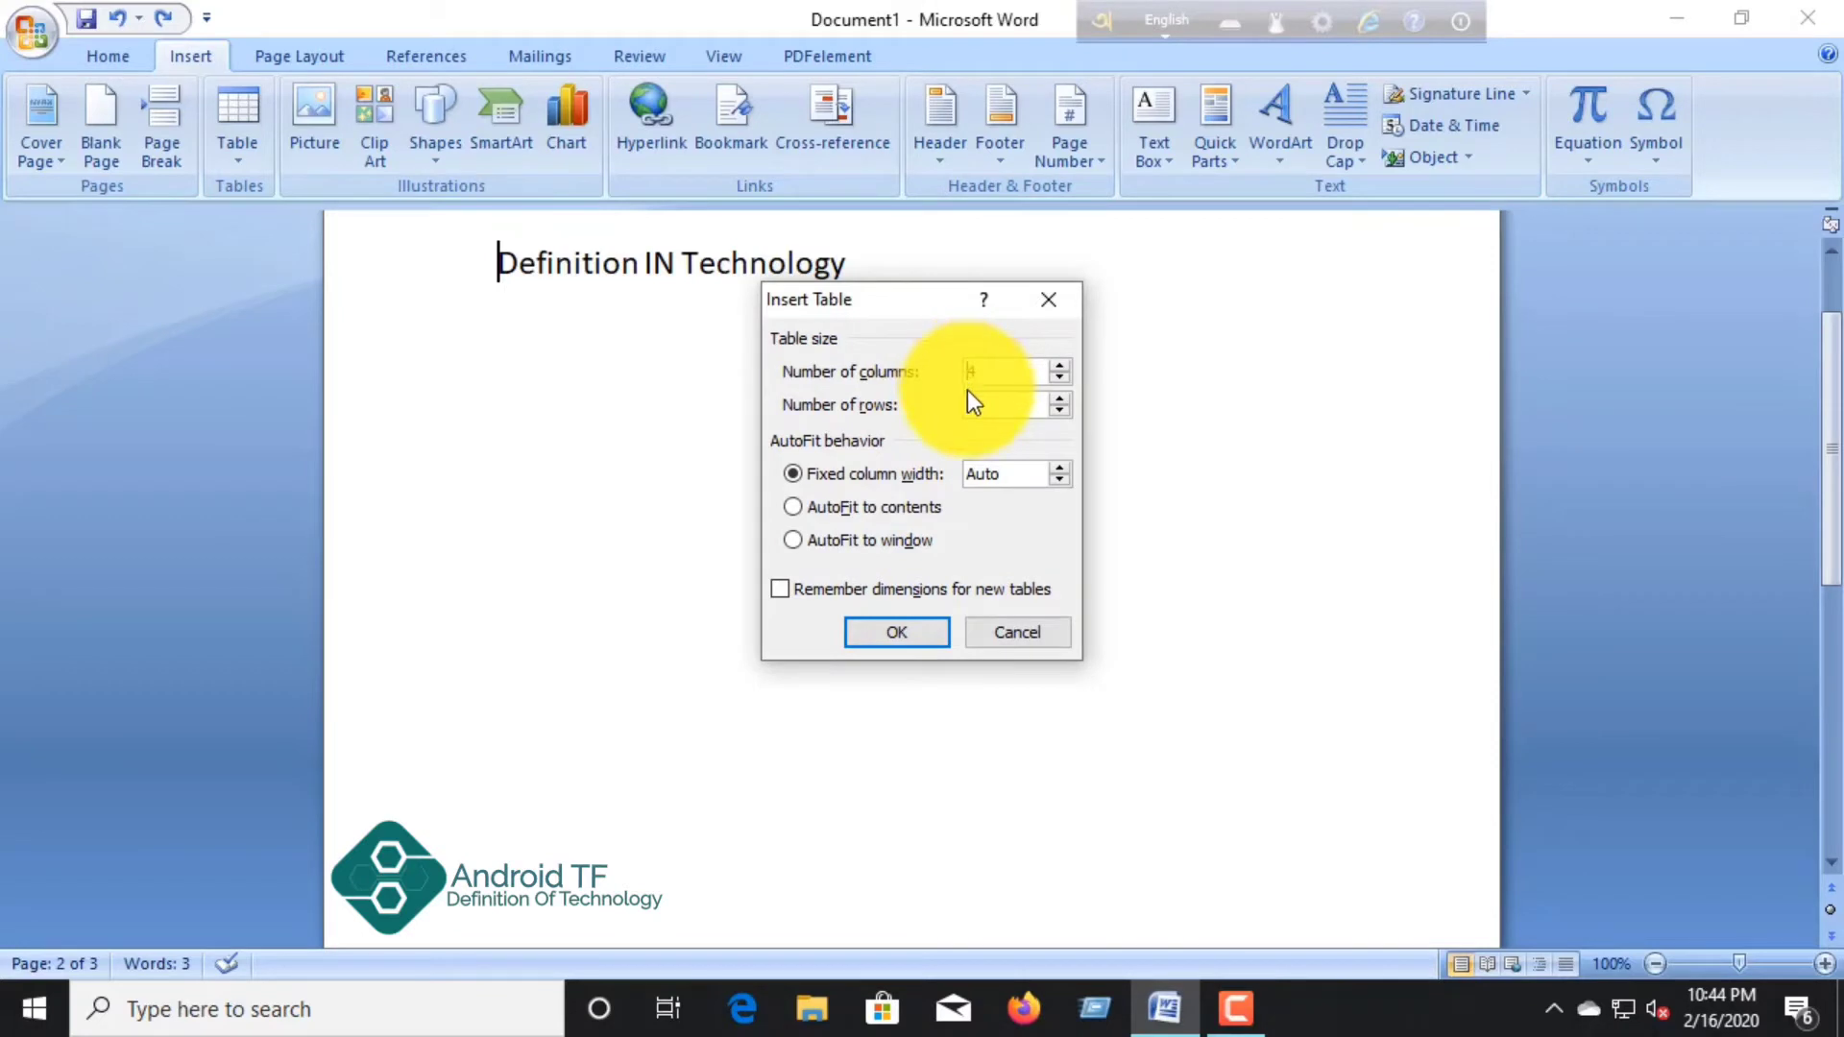
pyautogui.doubleClick(1003, 404)
pyautogui.write('8')
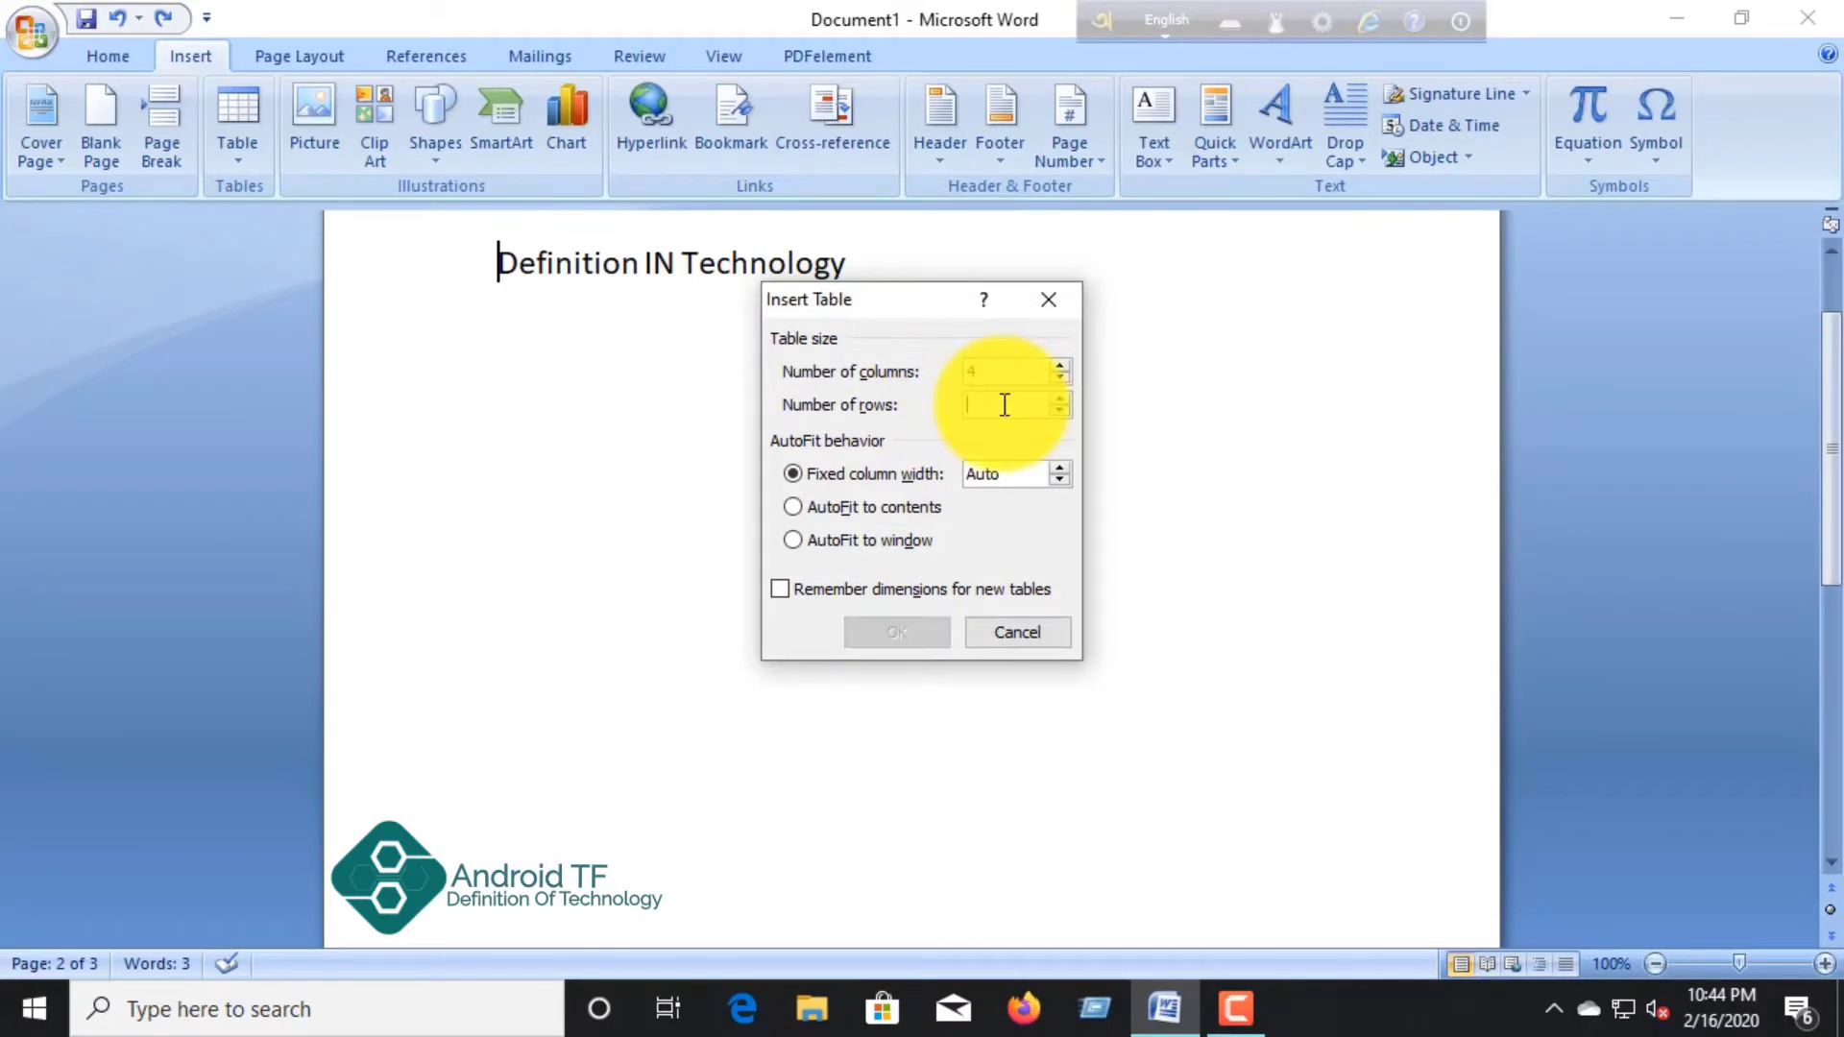
pyautogui.click(906, 635)
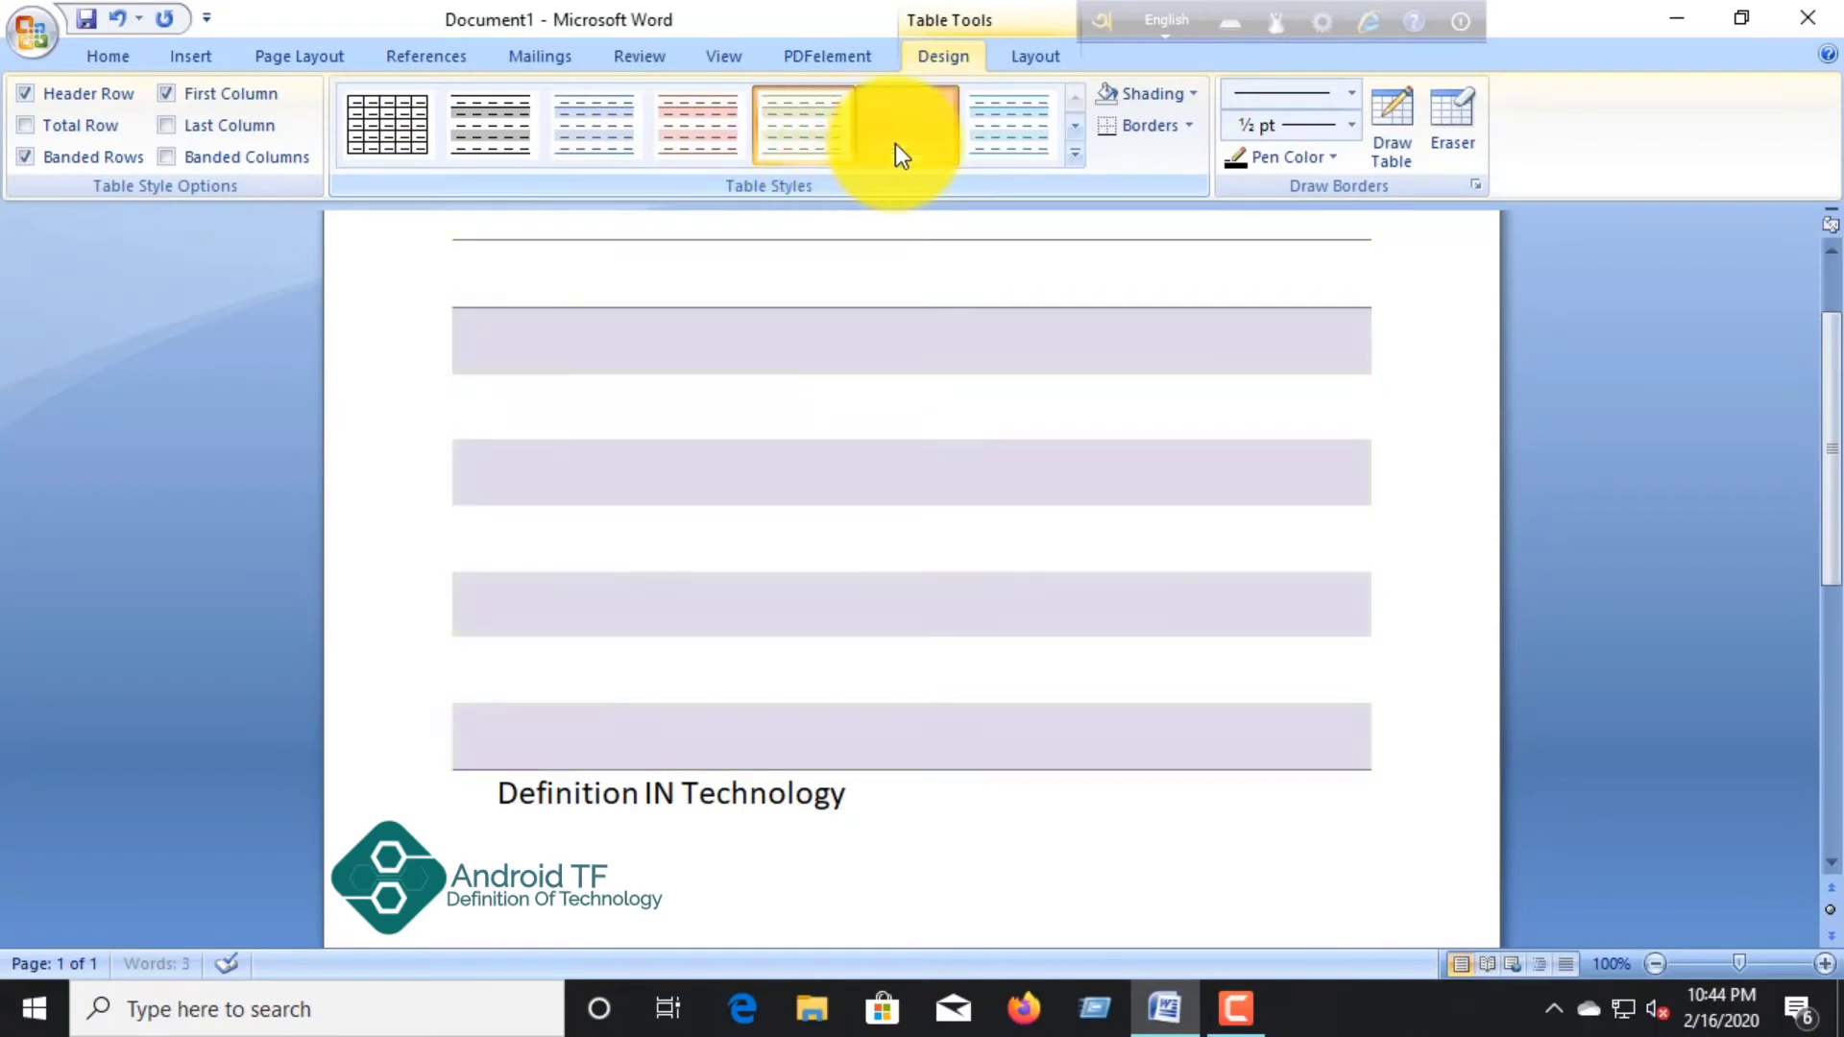
# Step: Apply the light blue banded style to the new table
pyautogui.click(1023, 144)
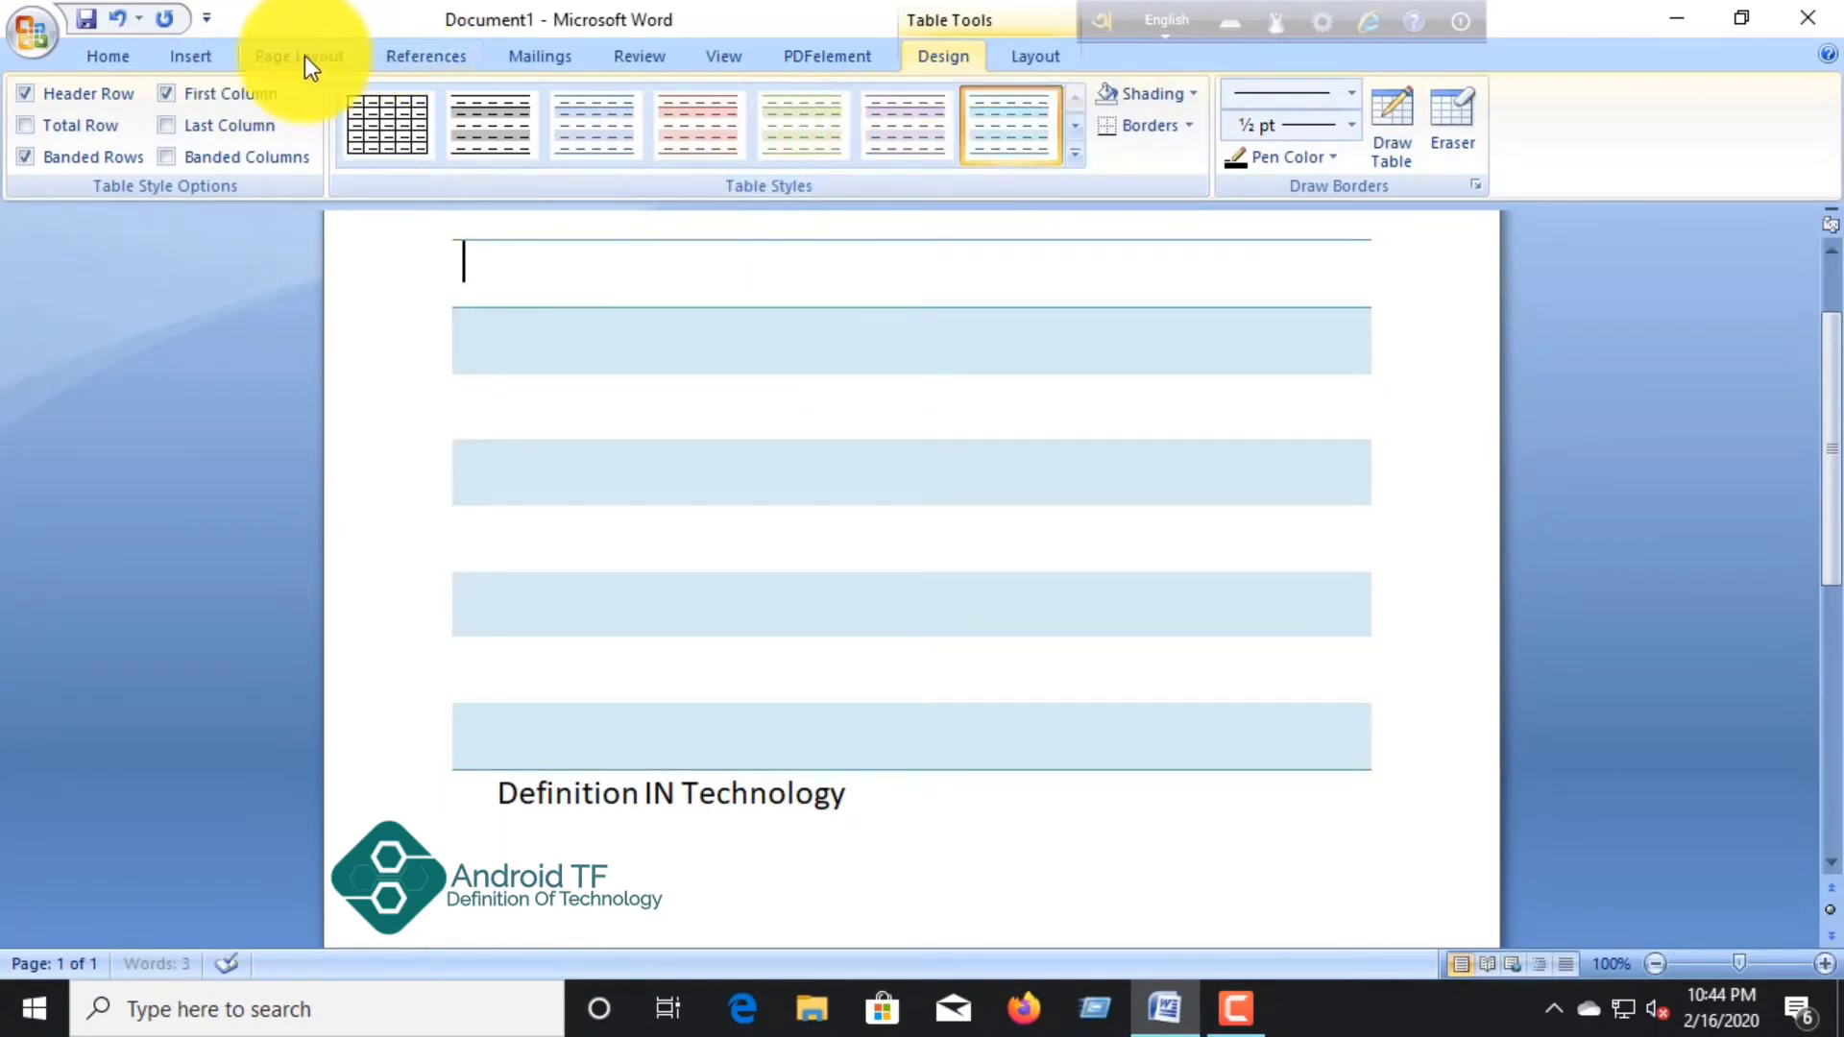
pyautogui.click(199, 56)
pyautogui.rightClick(200, 56)
pyautogui.click(246, 297)
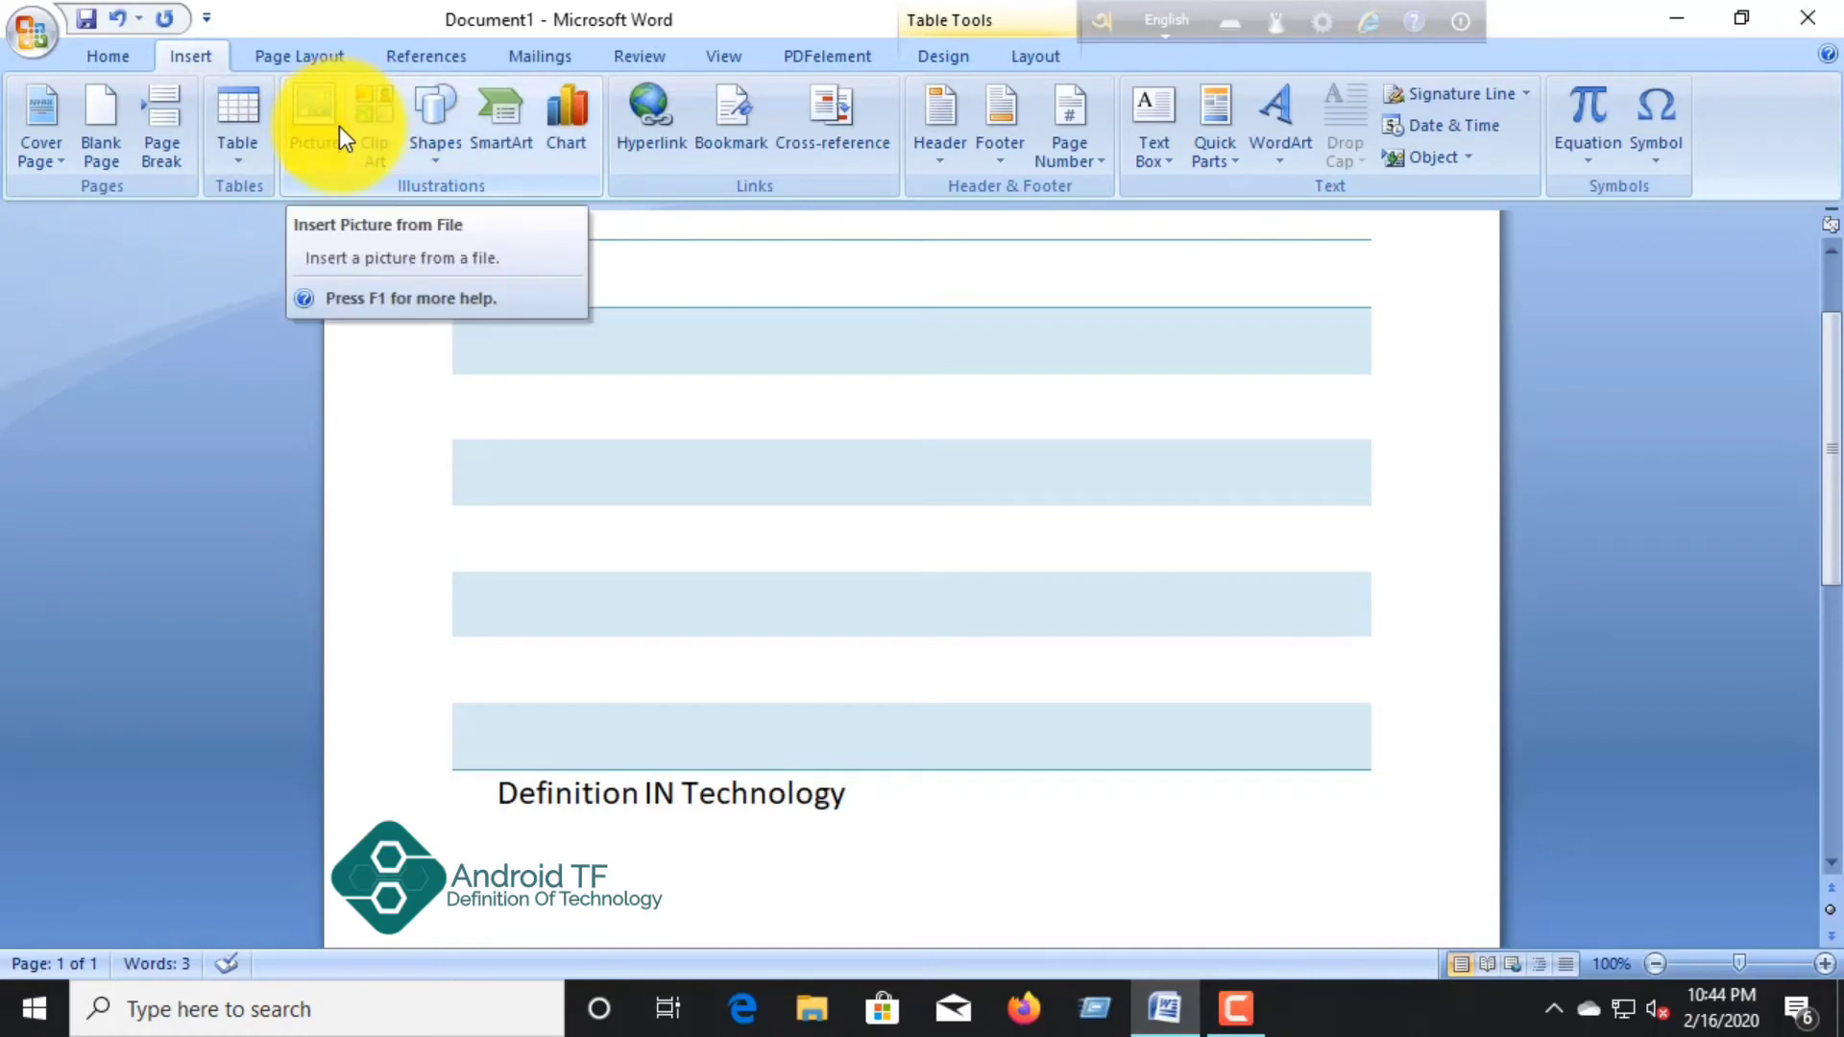
pyautogui.click(375, 158)
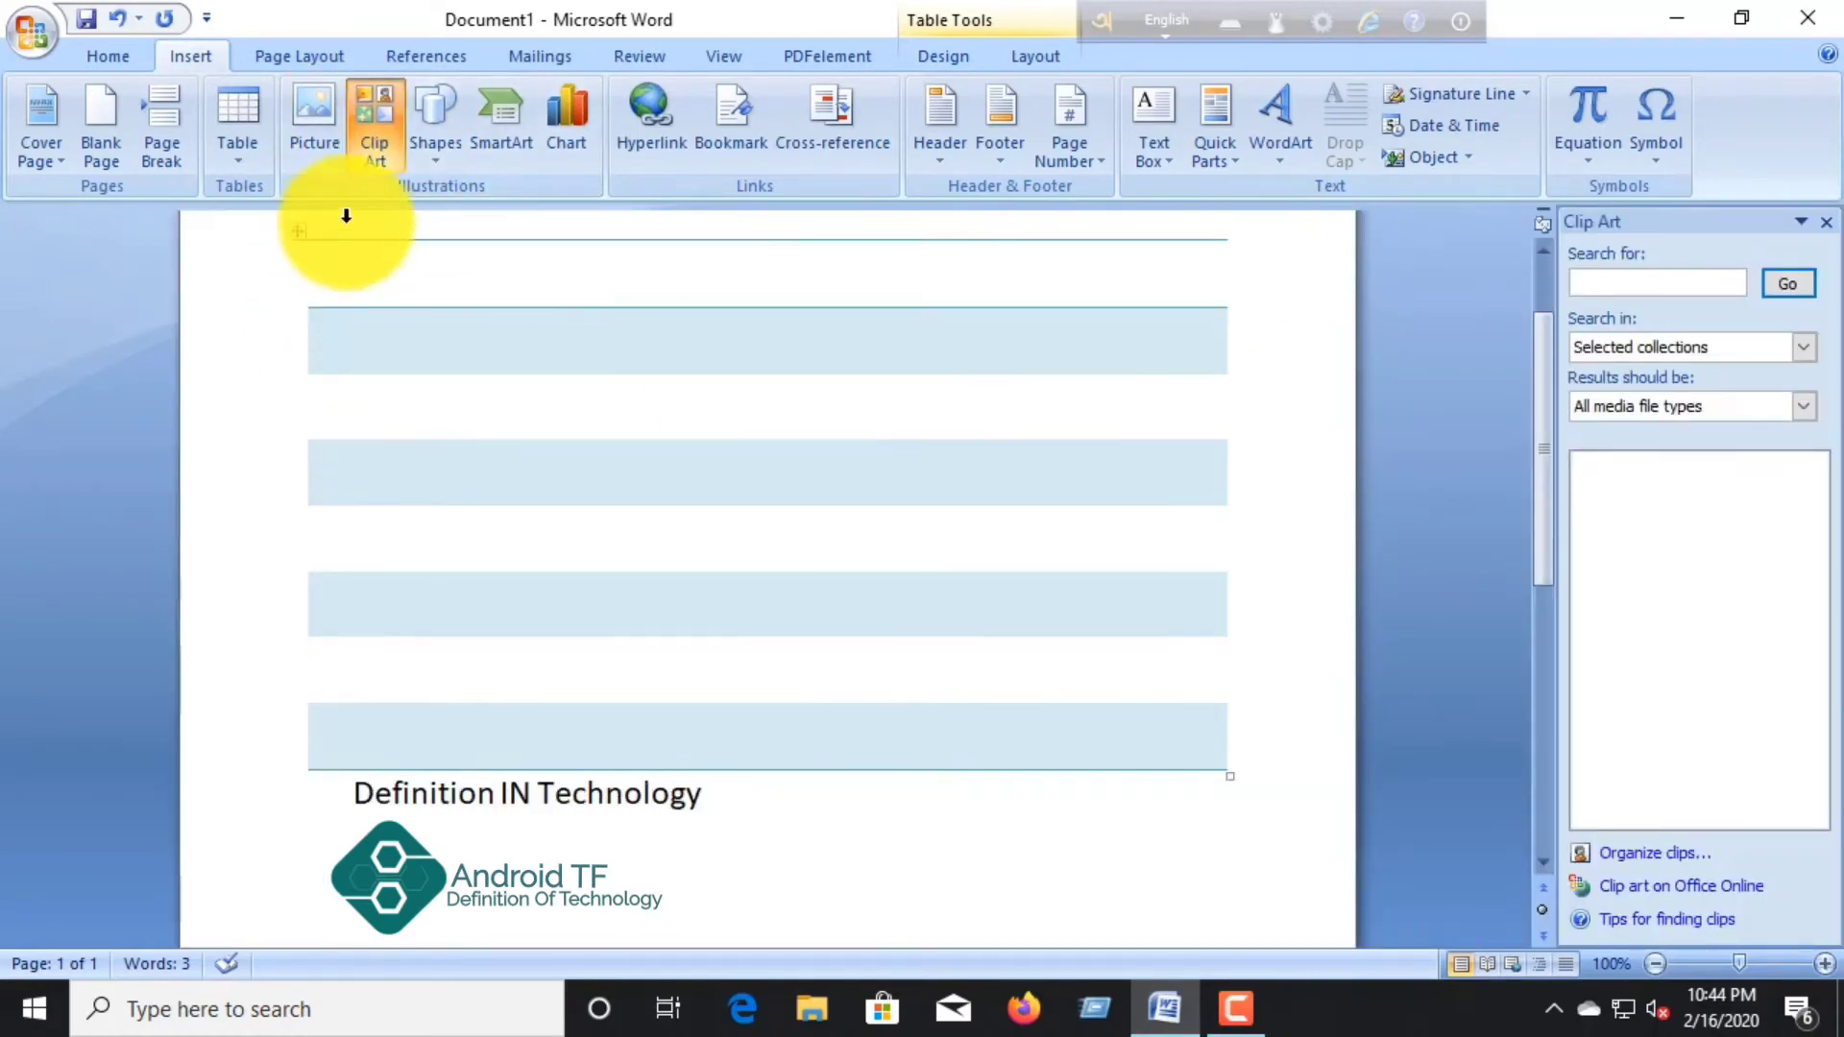
pyautogui.click(372, 148)
pyautogui.rightClick(430, 145)
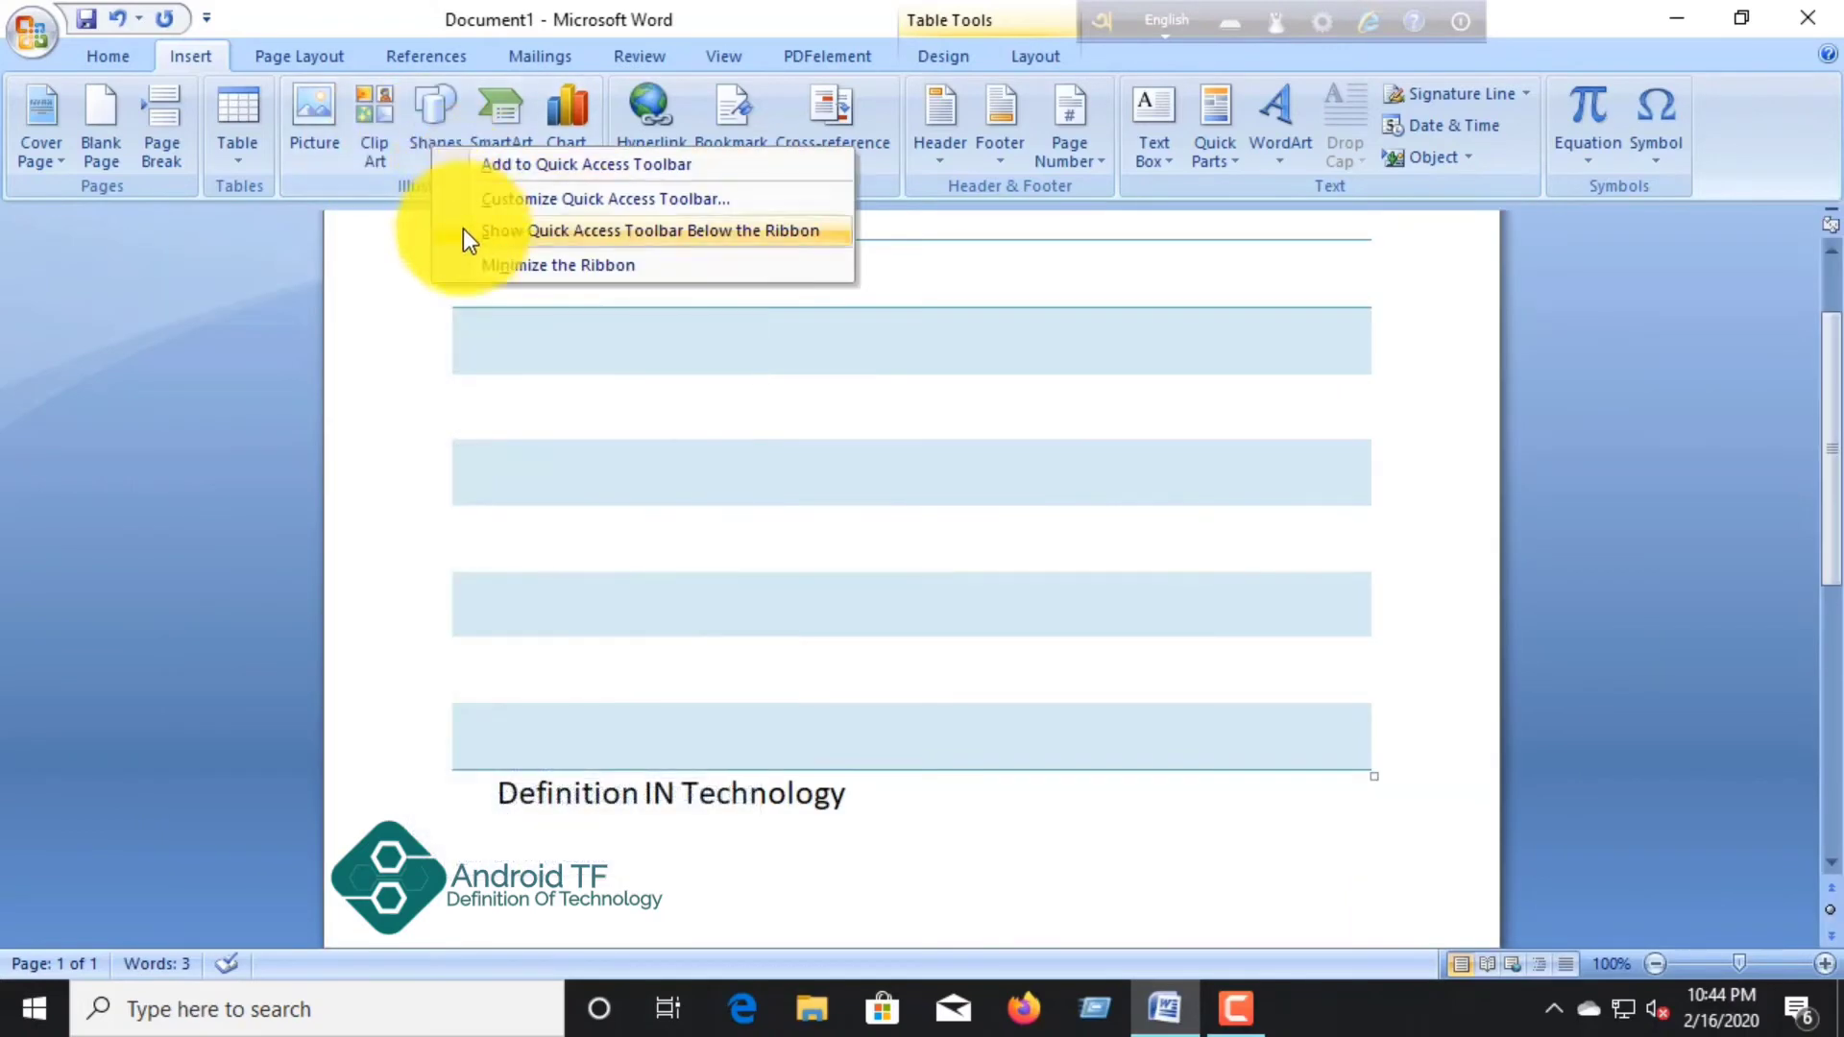
pyautogui.click(419, 135)
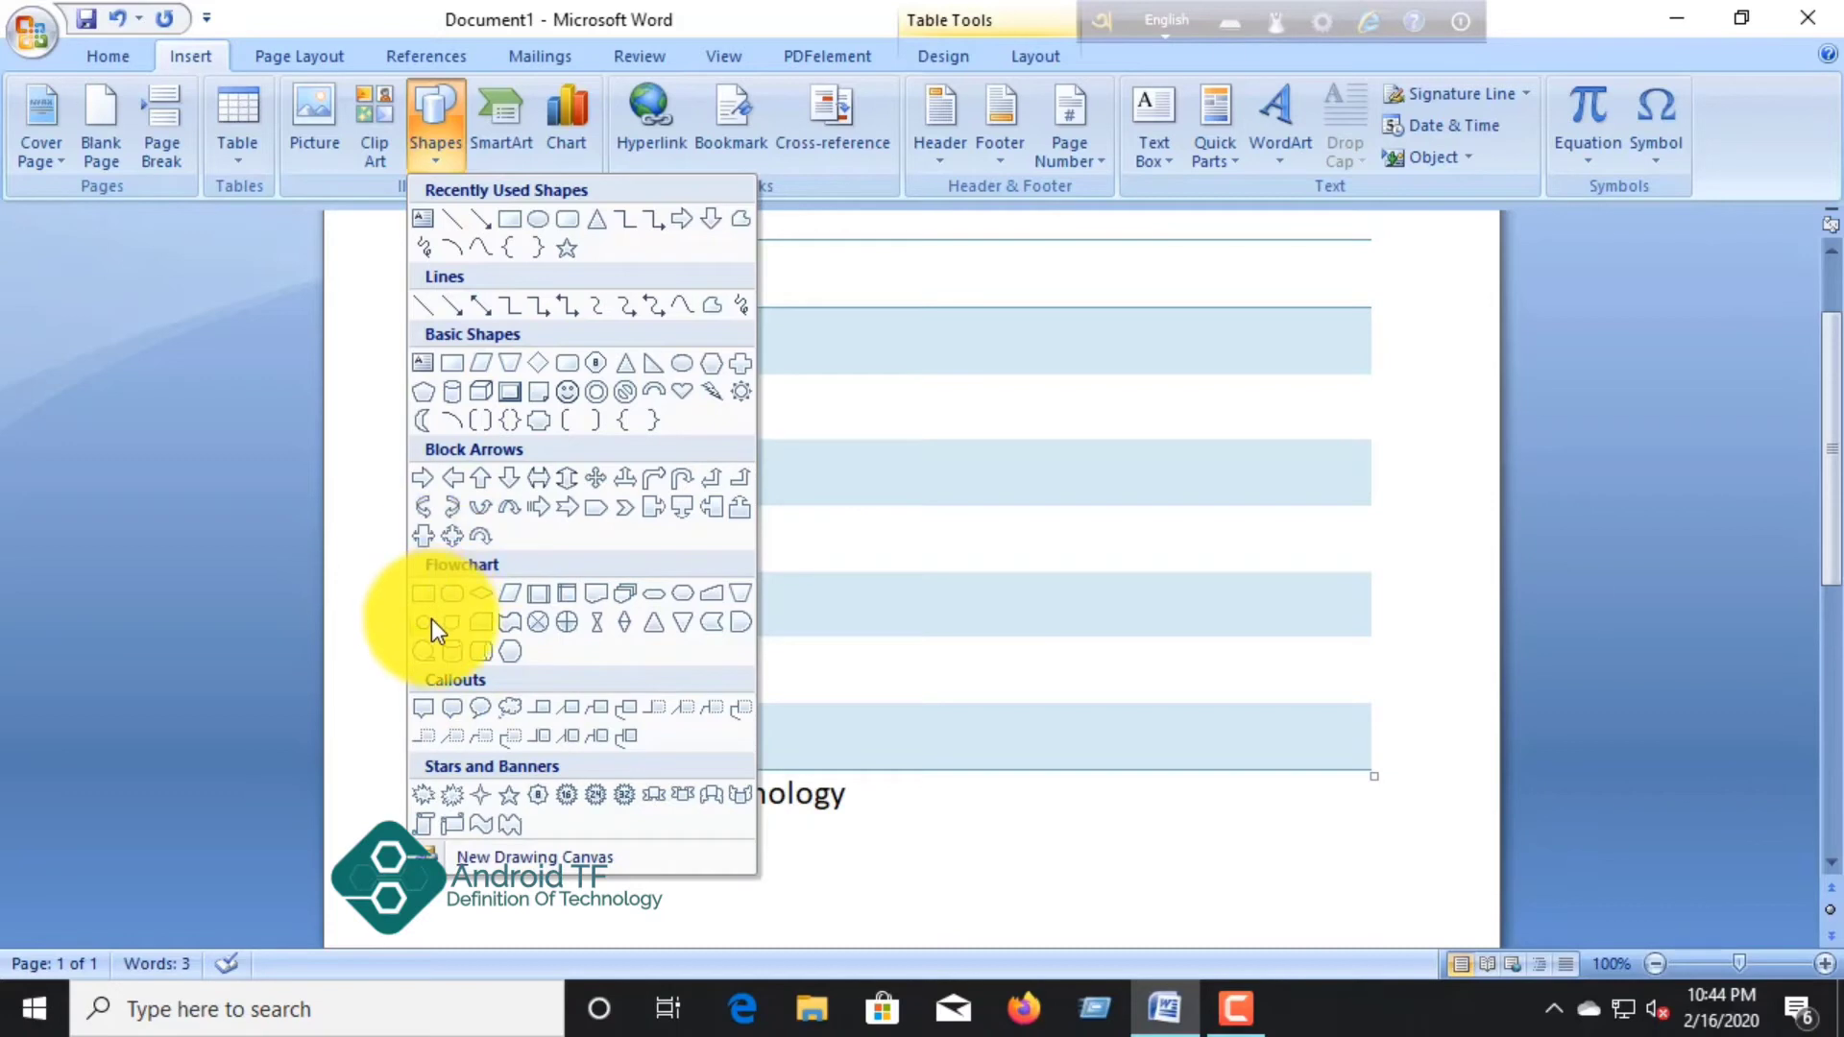
pyautogui.click(483, 651)
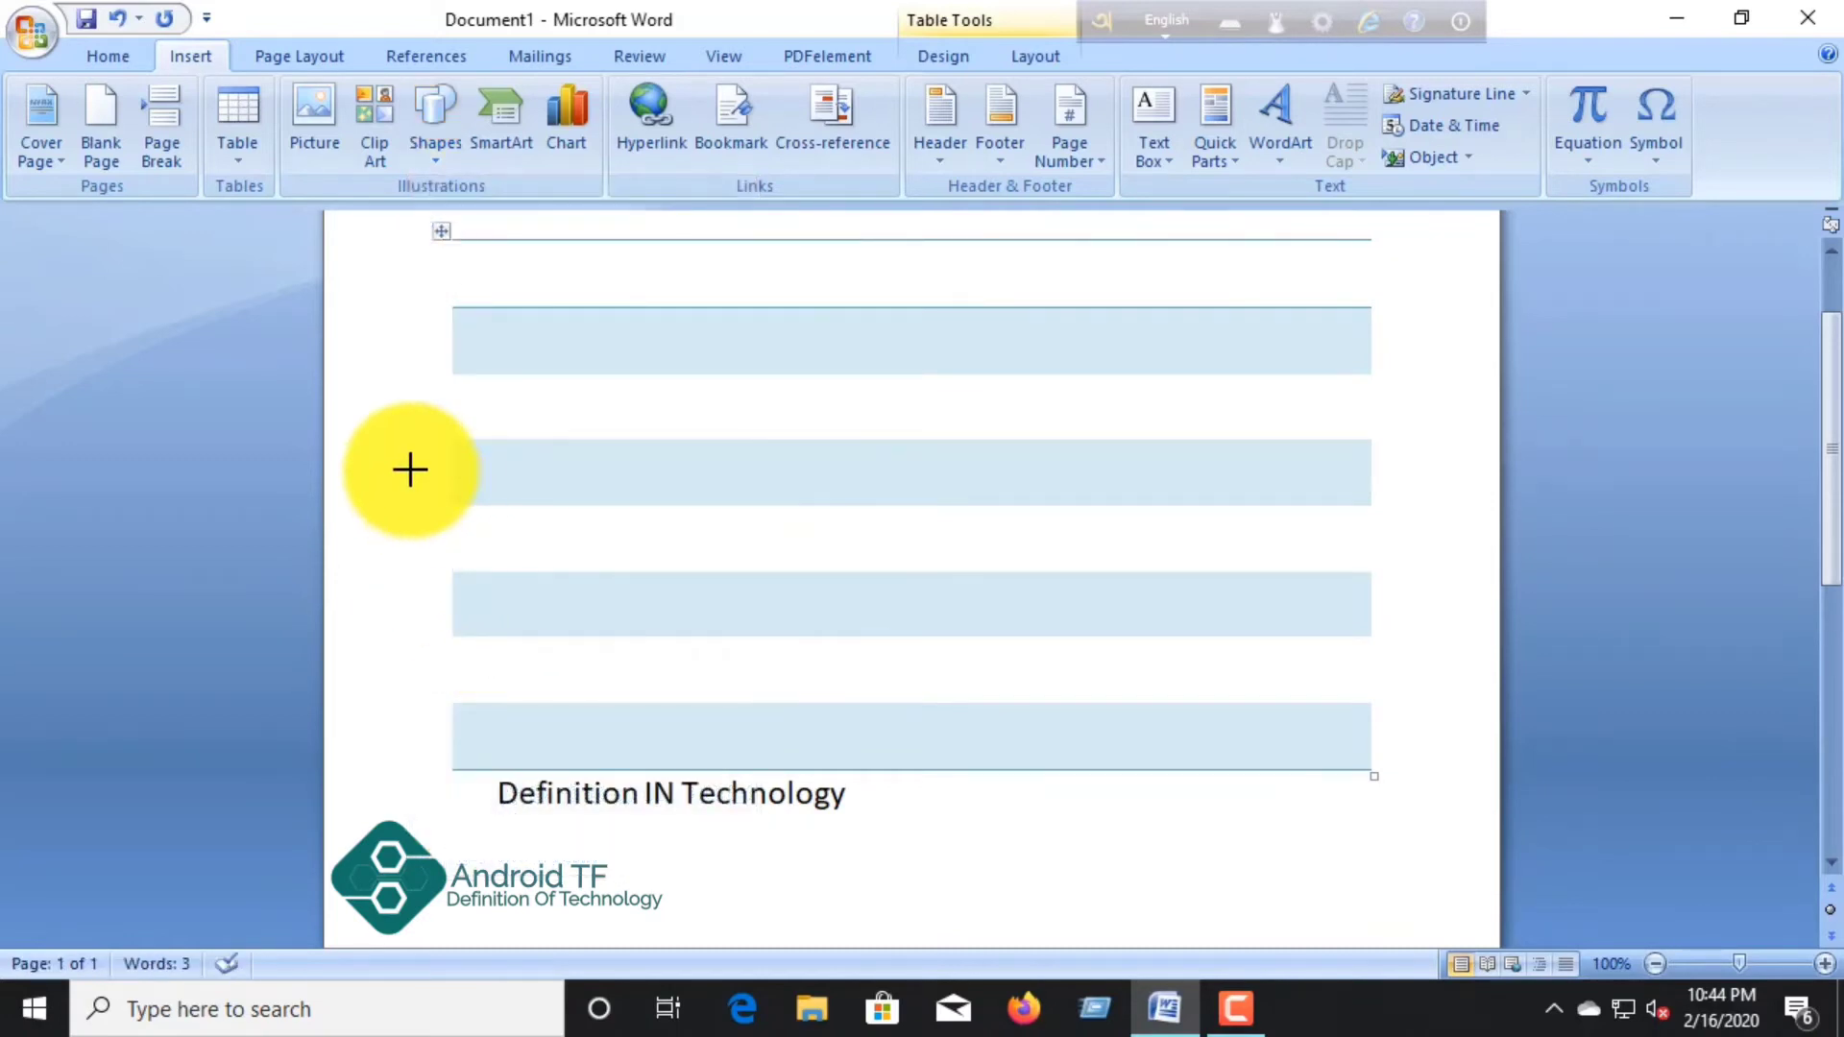
pyautogui.moveTo(412, 469); pyautogui.dragTo(1052, 670)
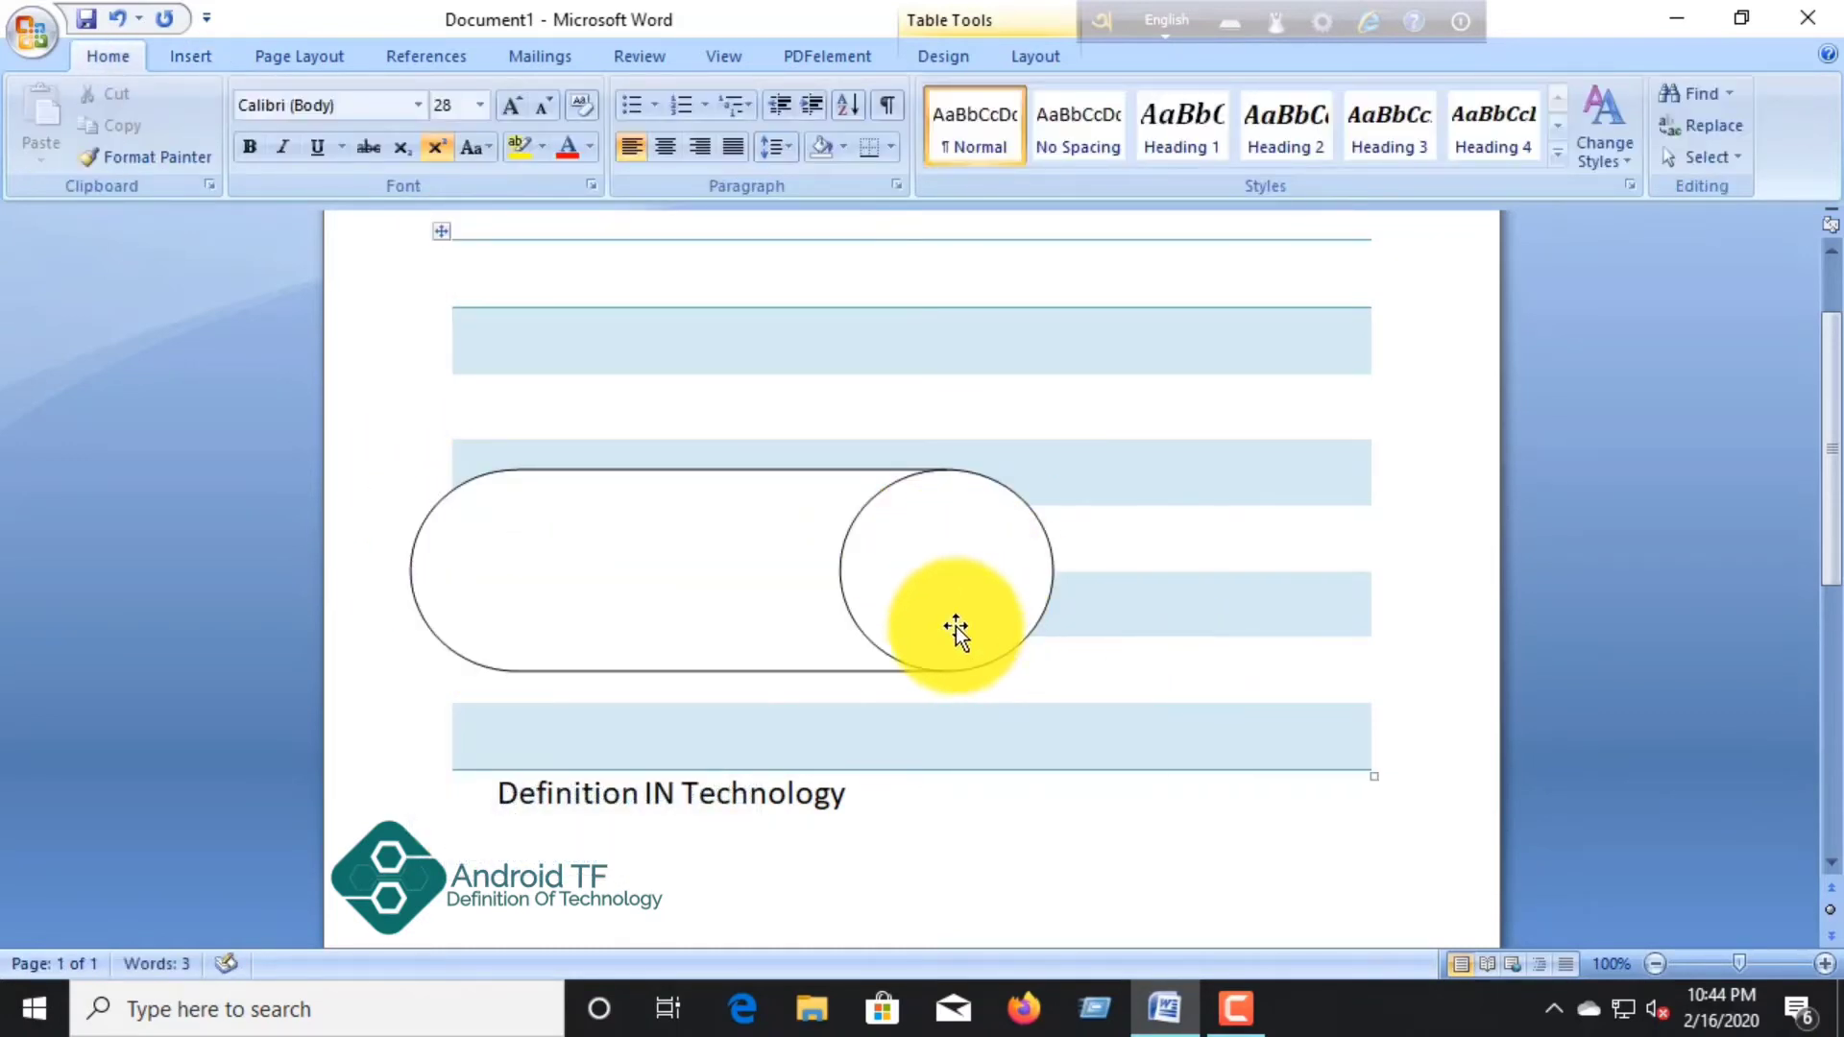
pyautogui.click(116, 19)
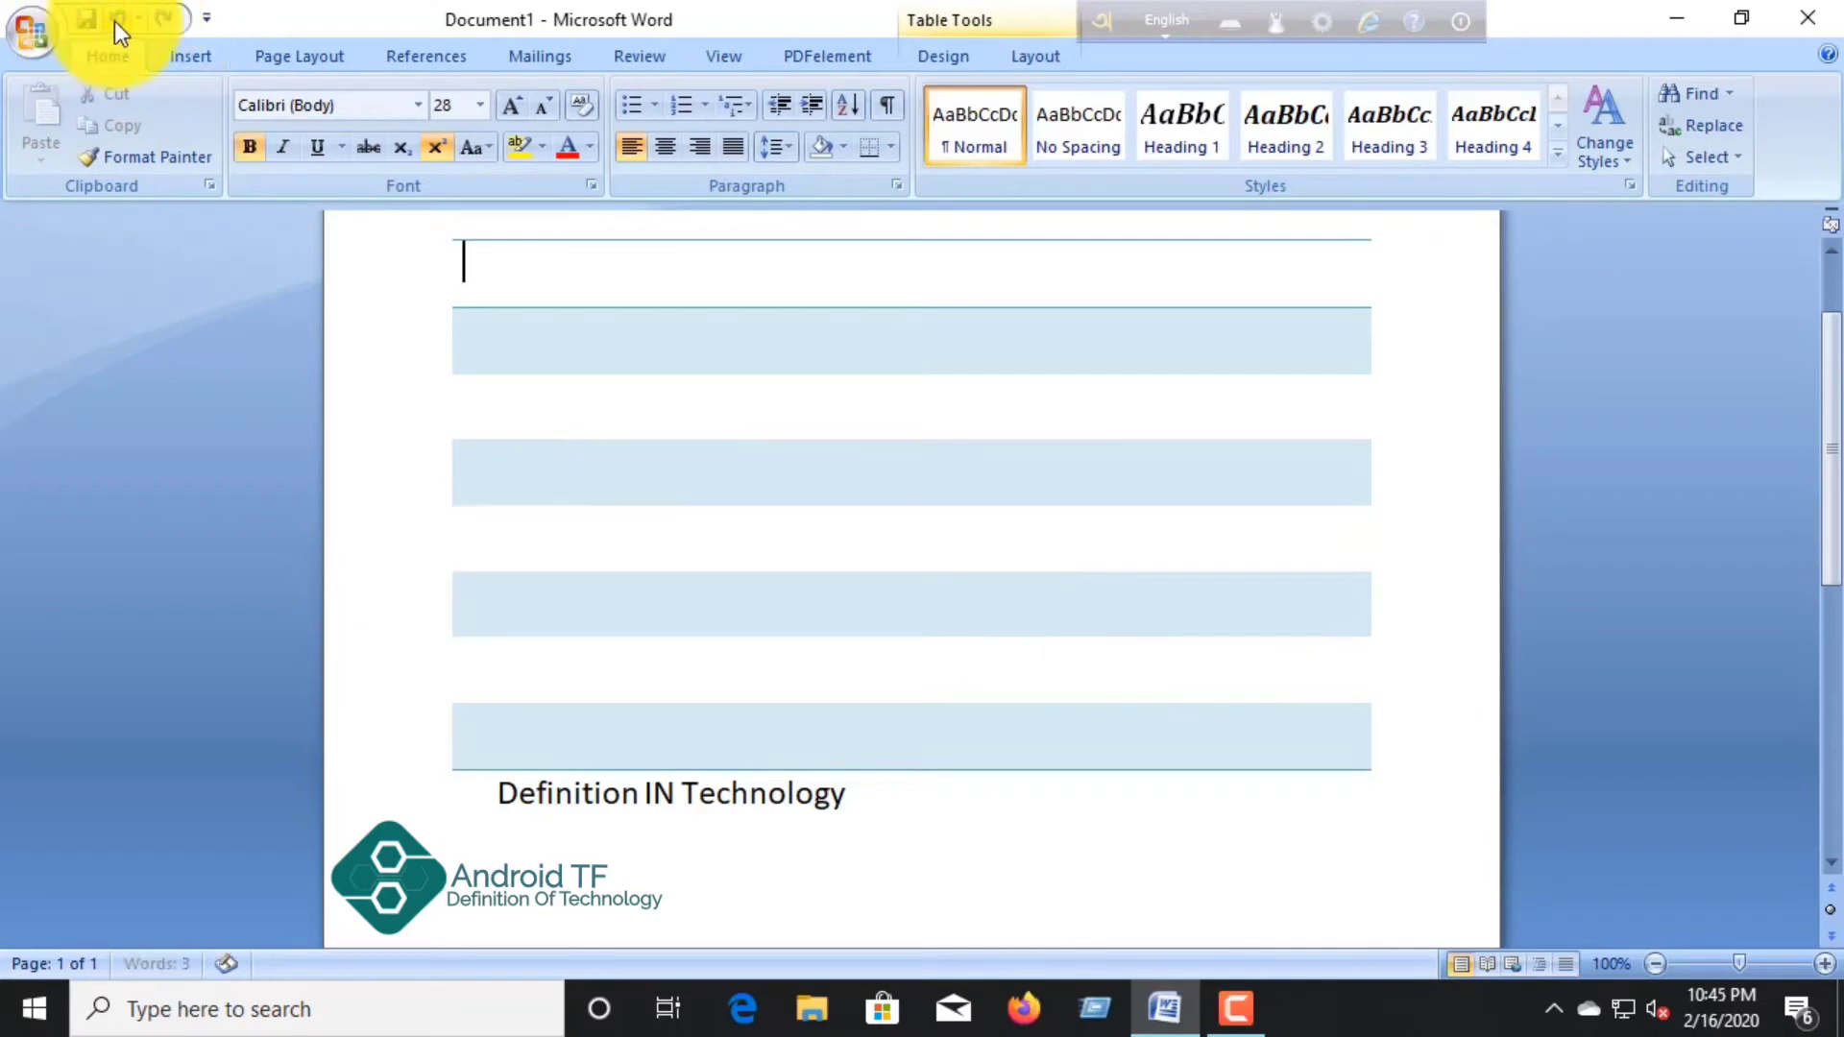
pyautogui.click(192, 56)
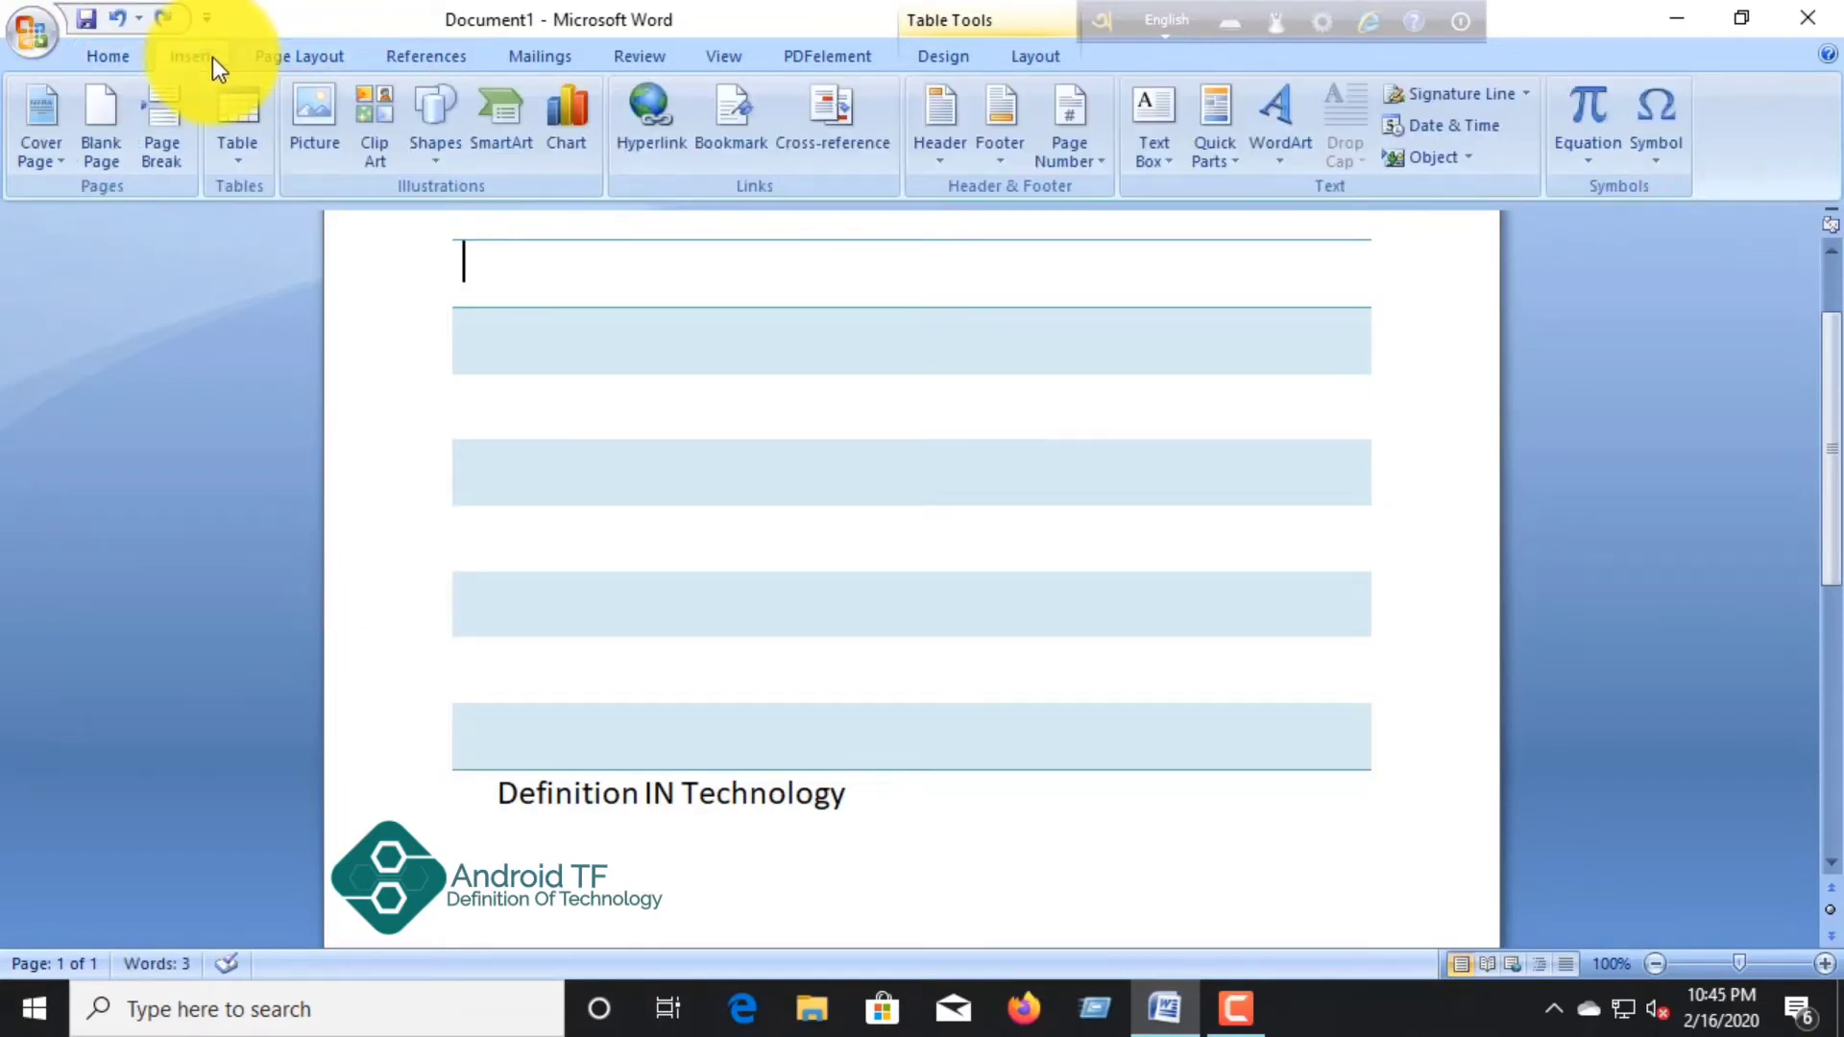
pyautogui.click(487, 134)
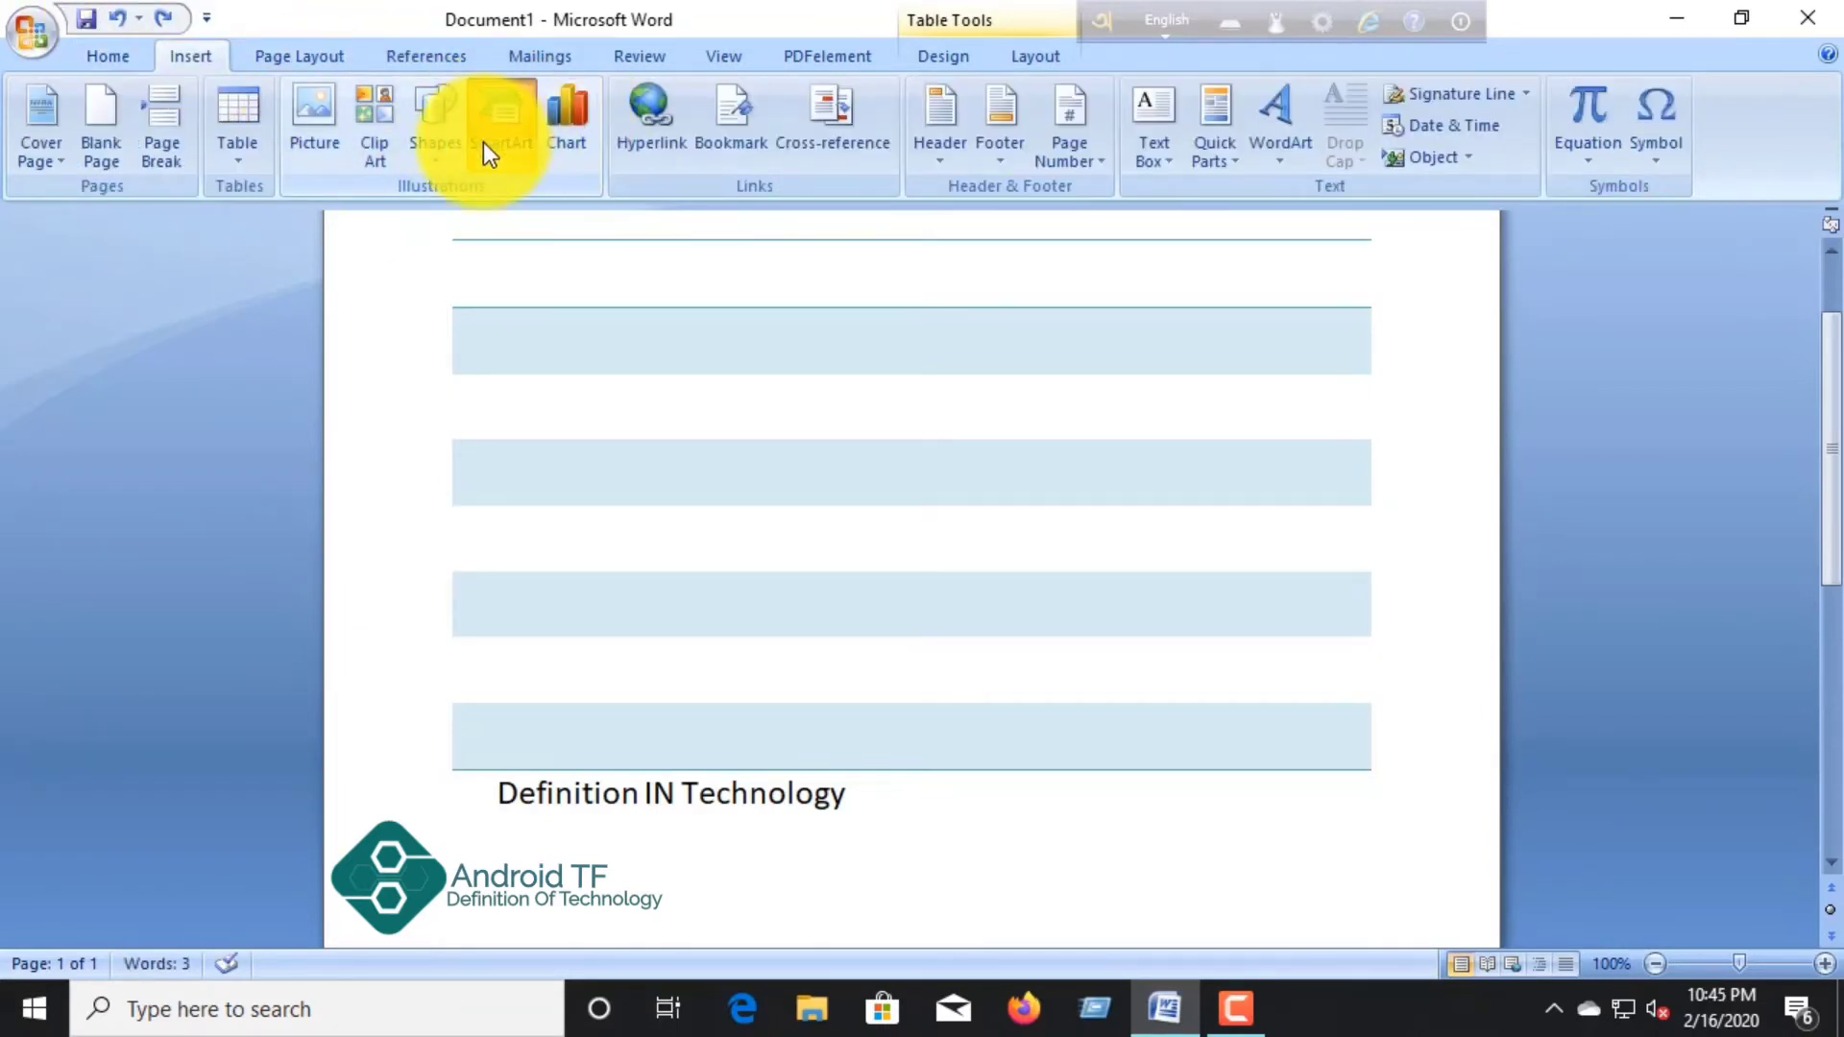
pyautogui.scroll(-5, 863, 659)
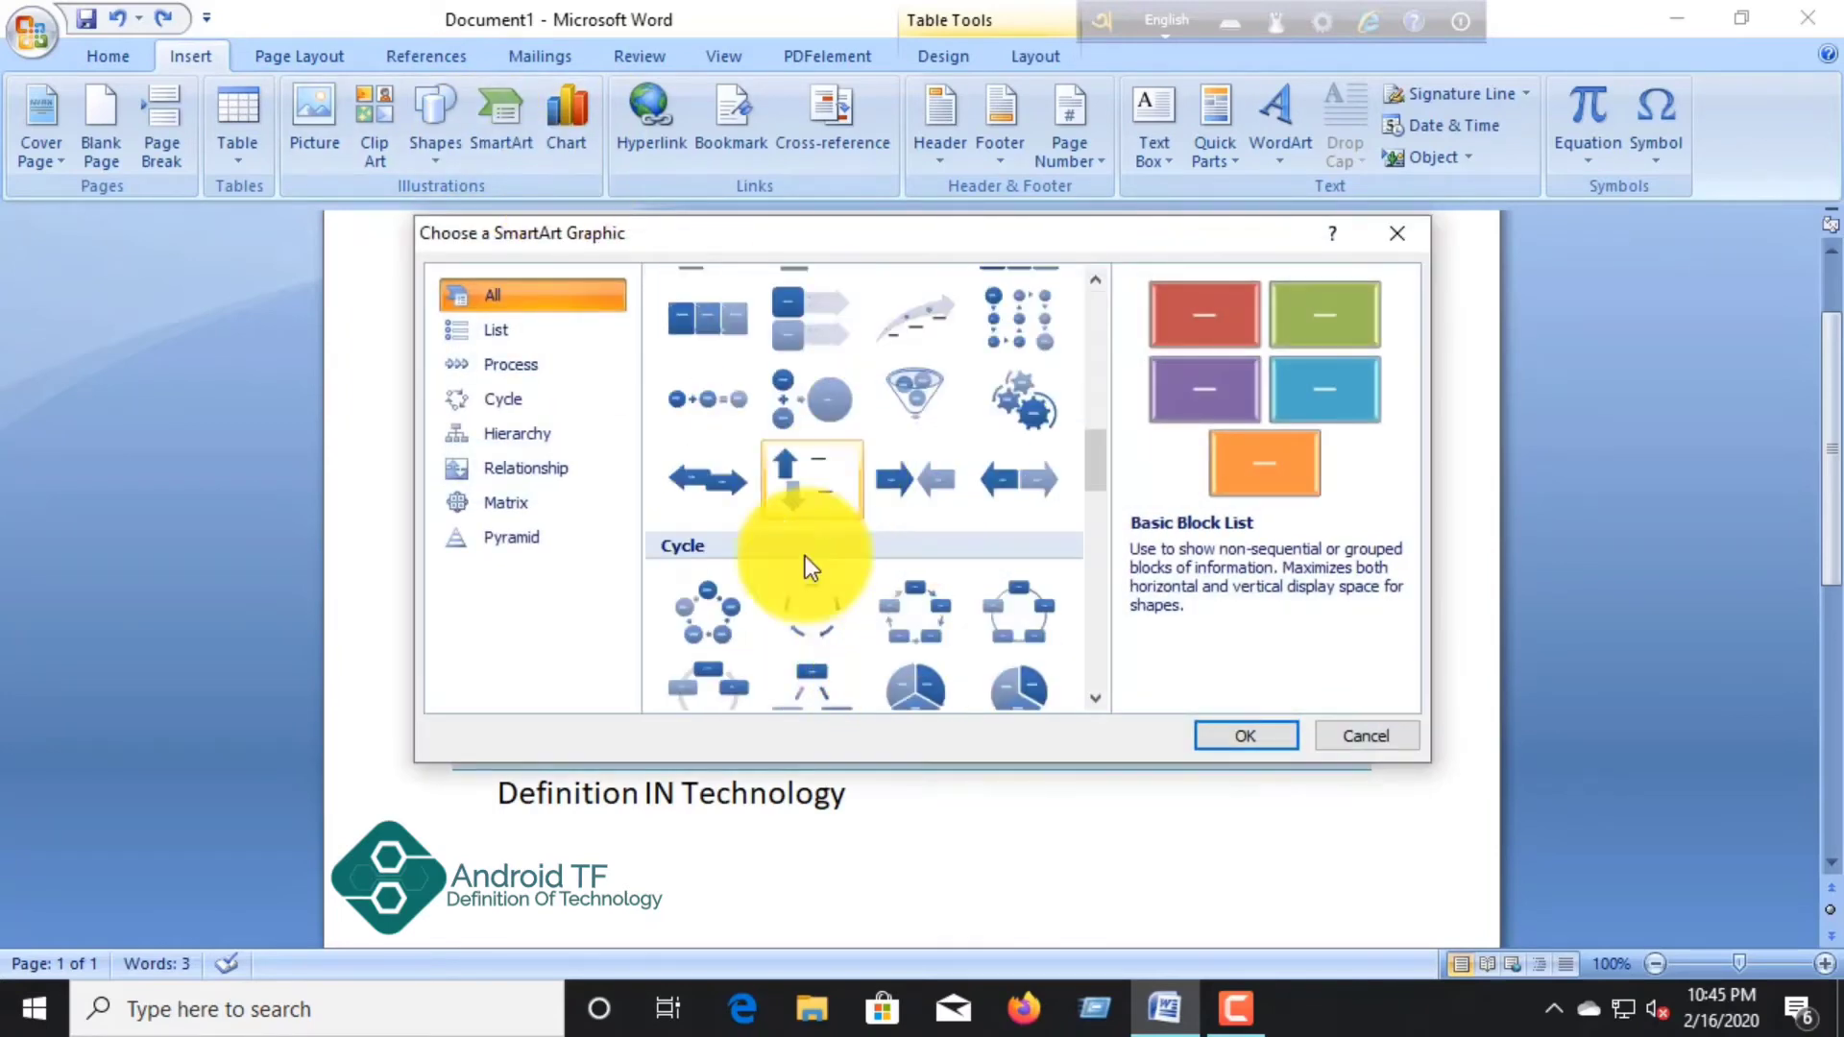
pyautogui.scroll(-5, 839, 670)
pyautogui.click(848, 584)
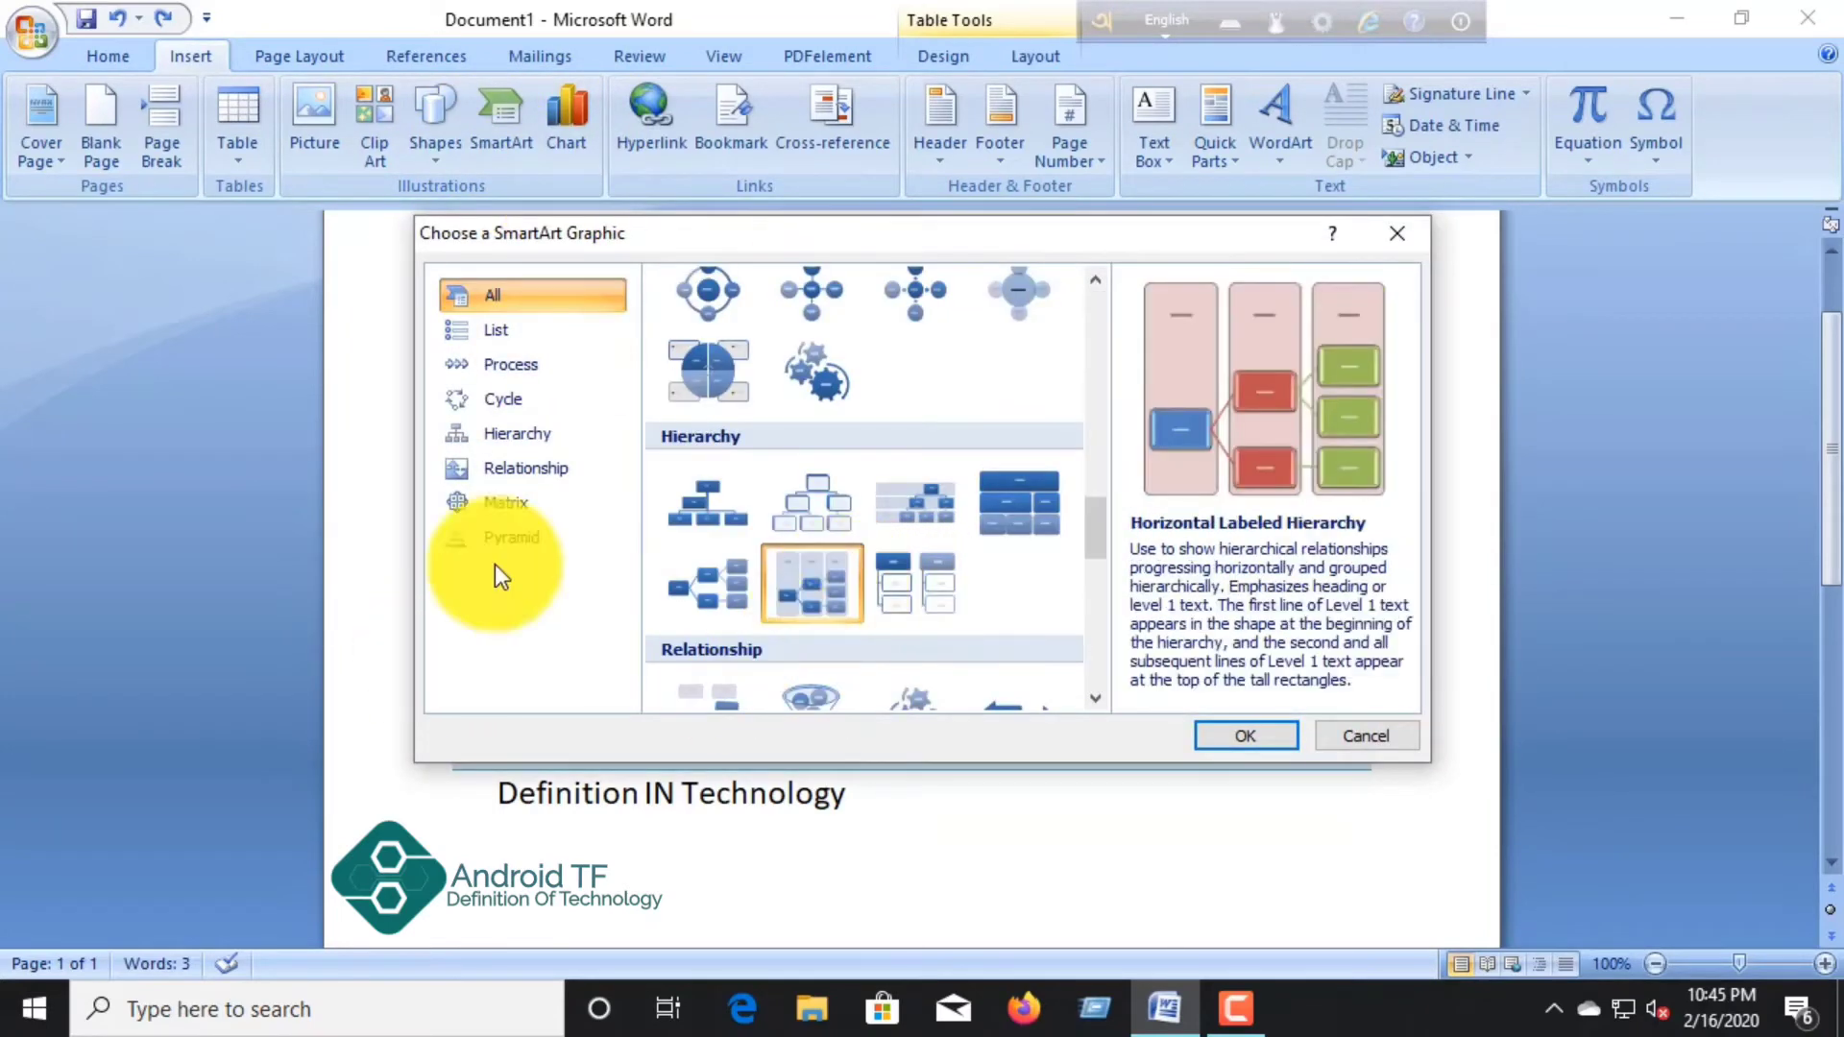
pyautogui.click(1246, 737)
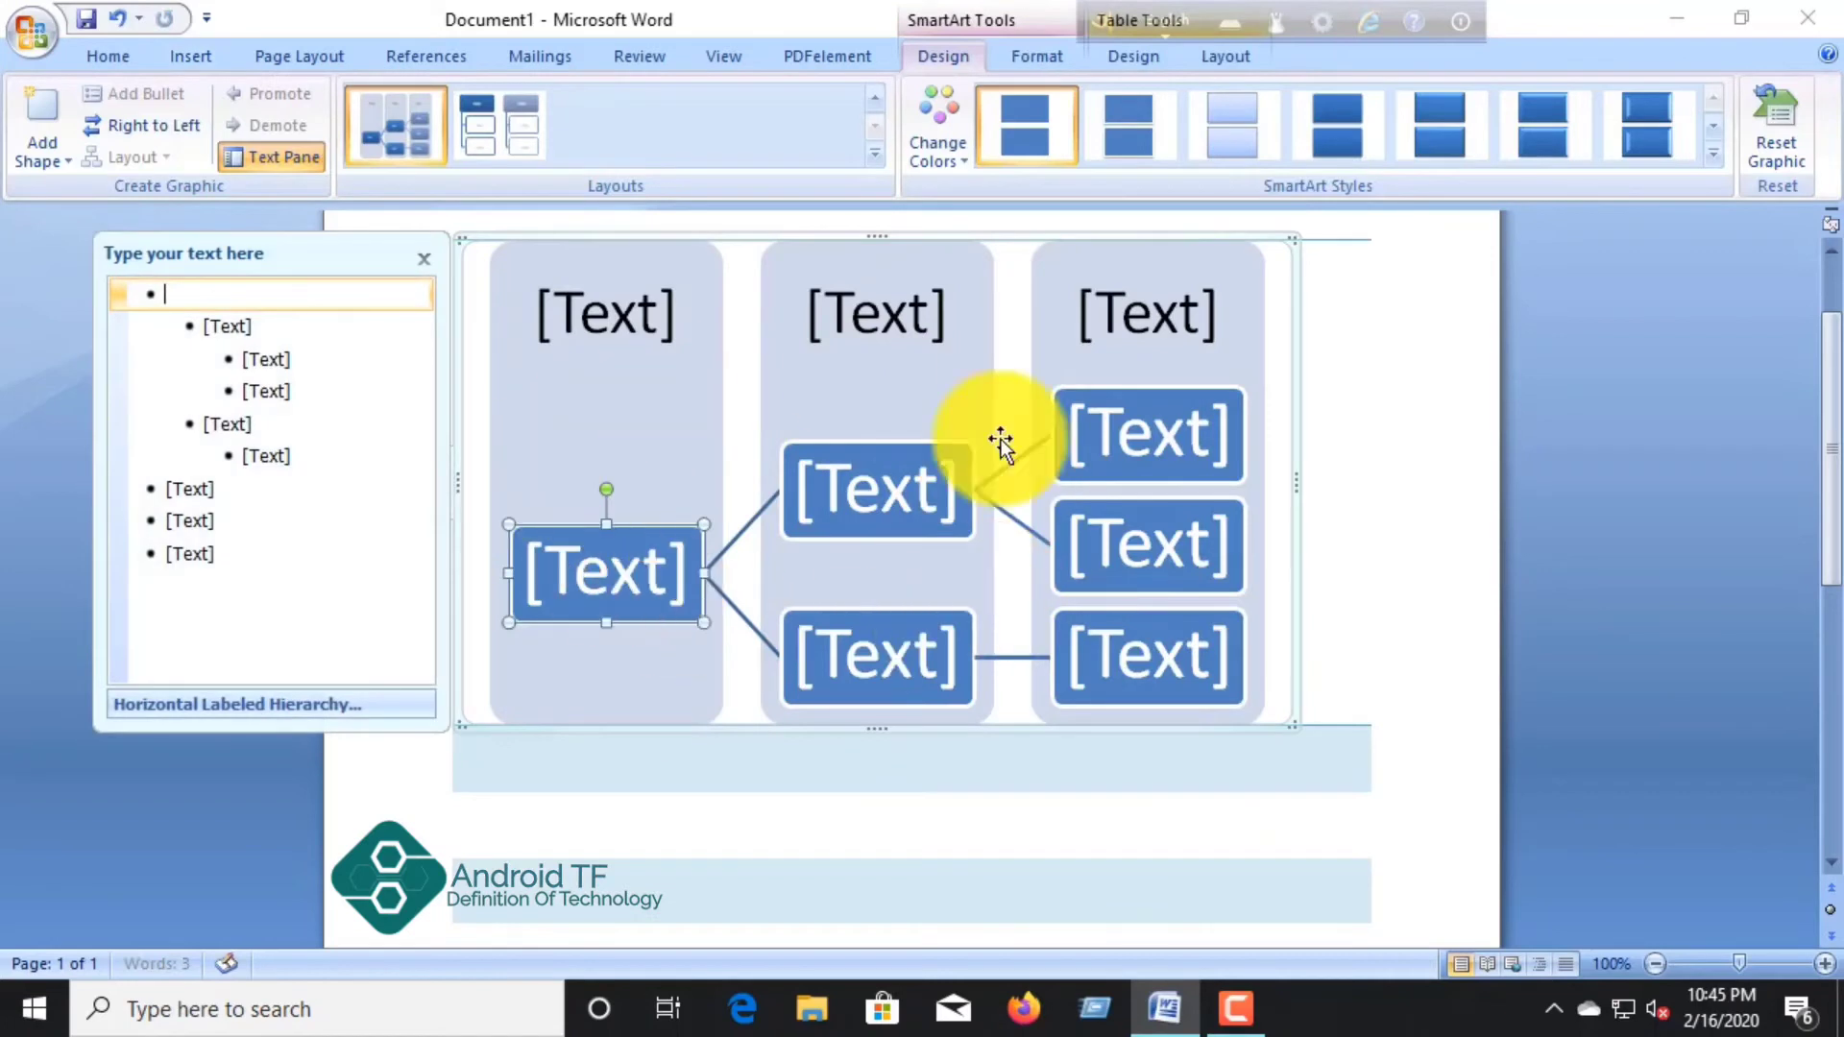
pyautogui.click(116, 19)
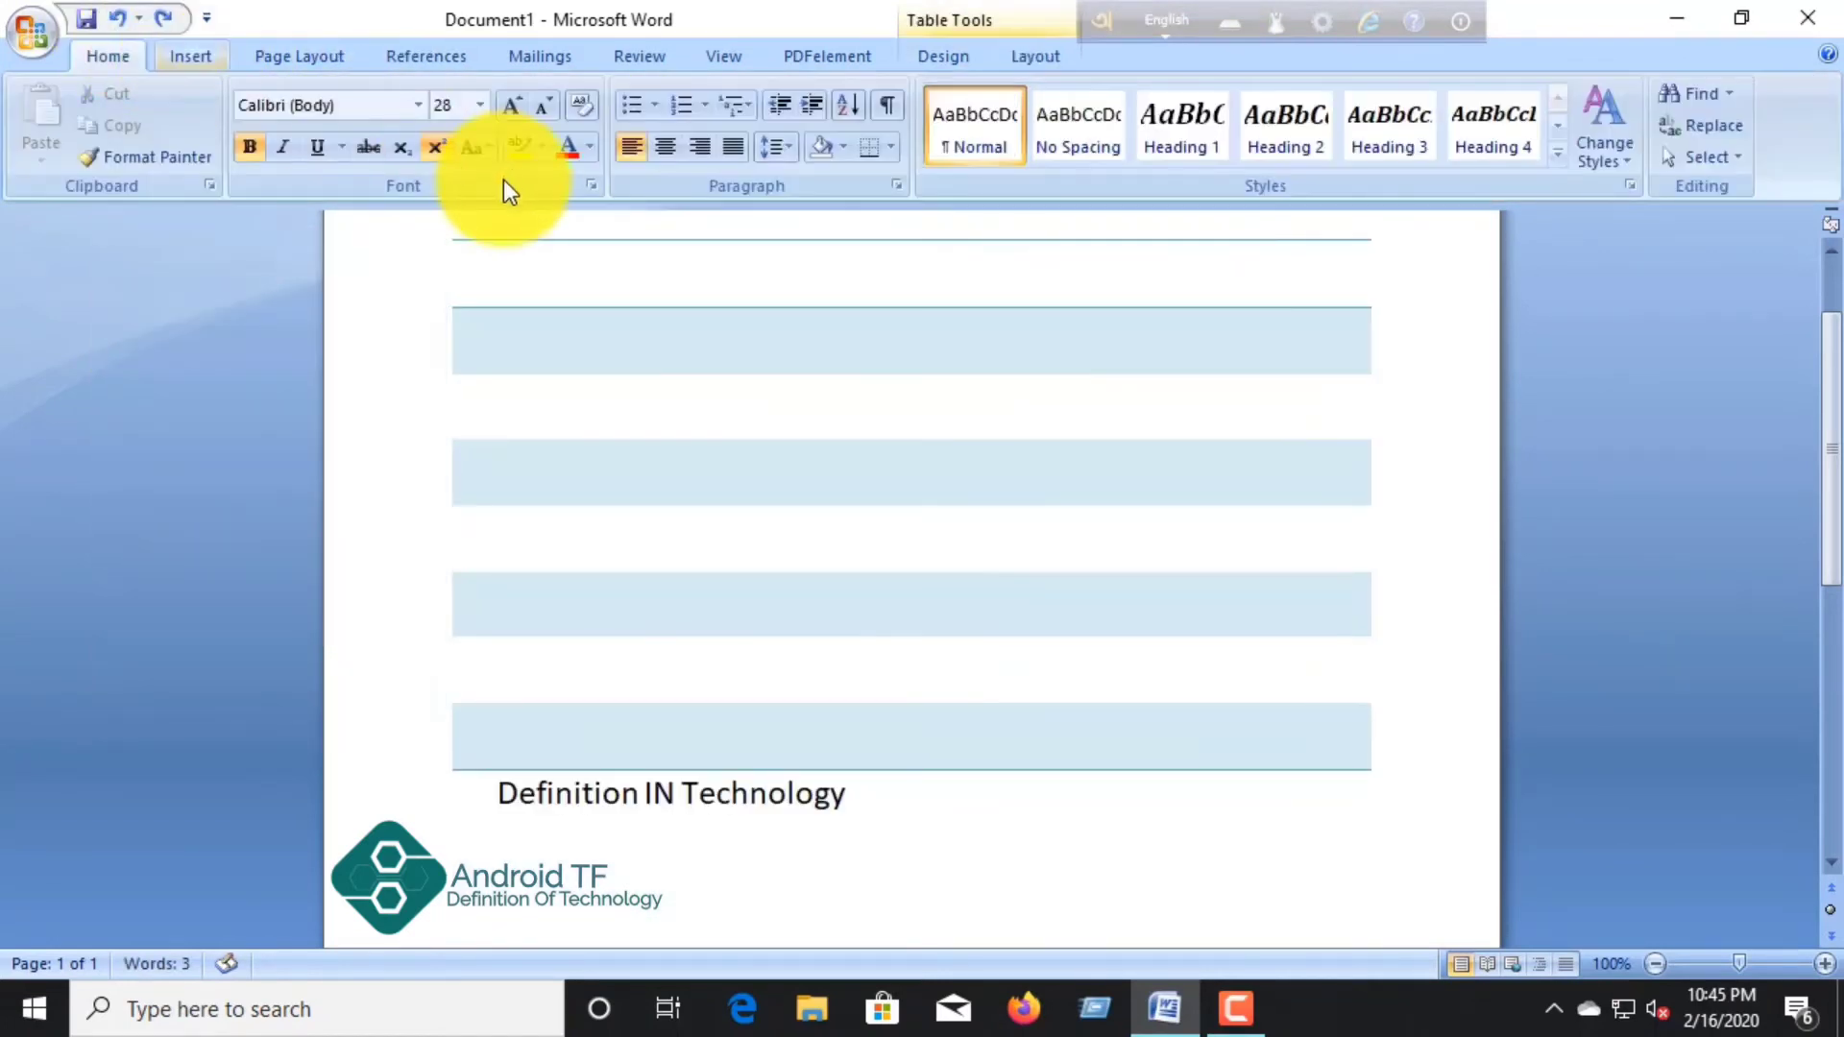
pyautogui.click(305, 57)
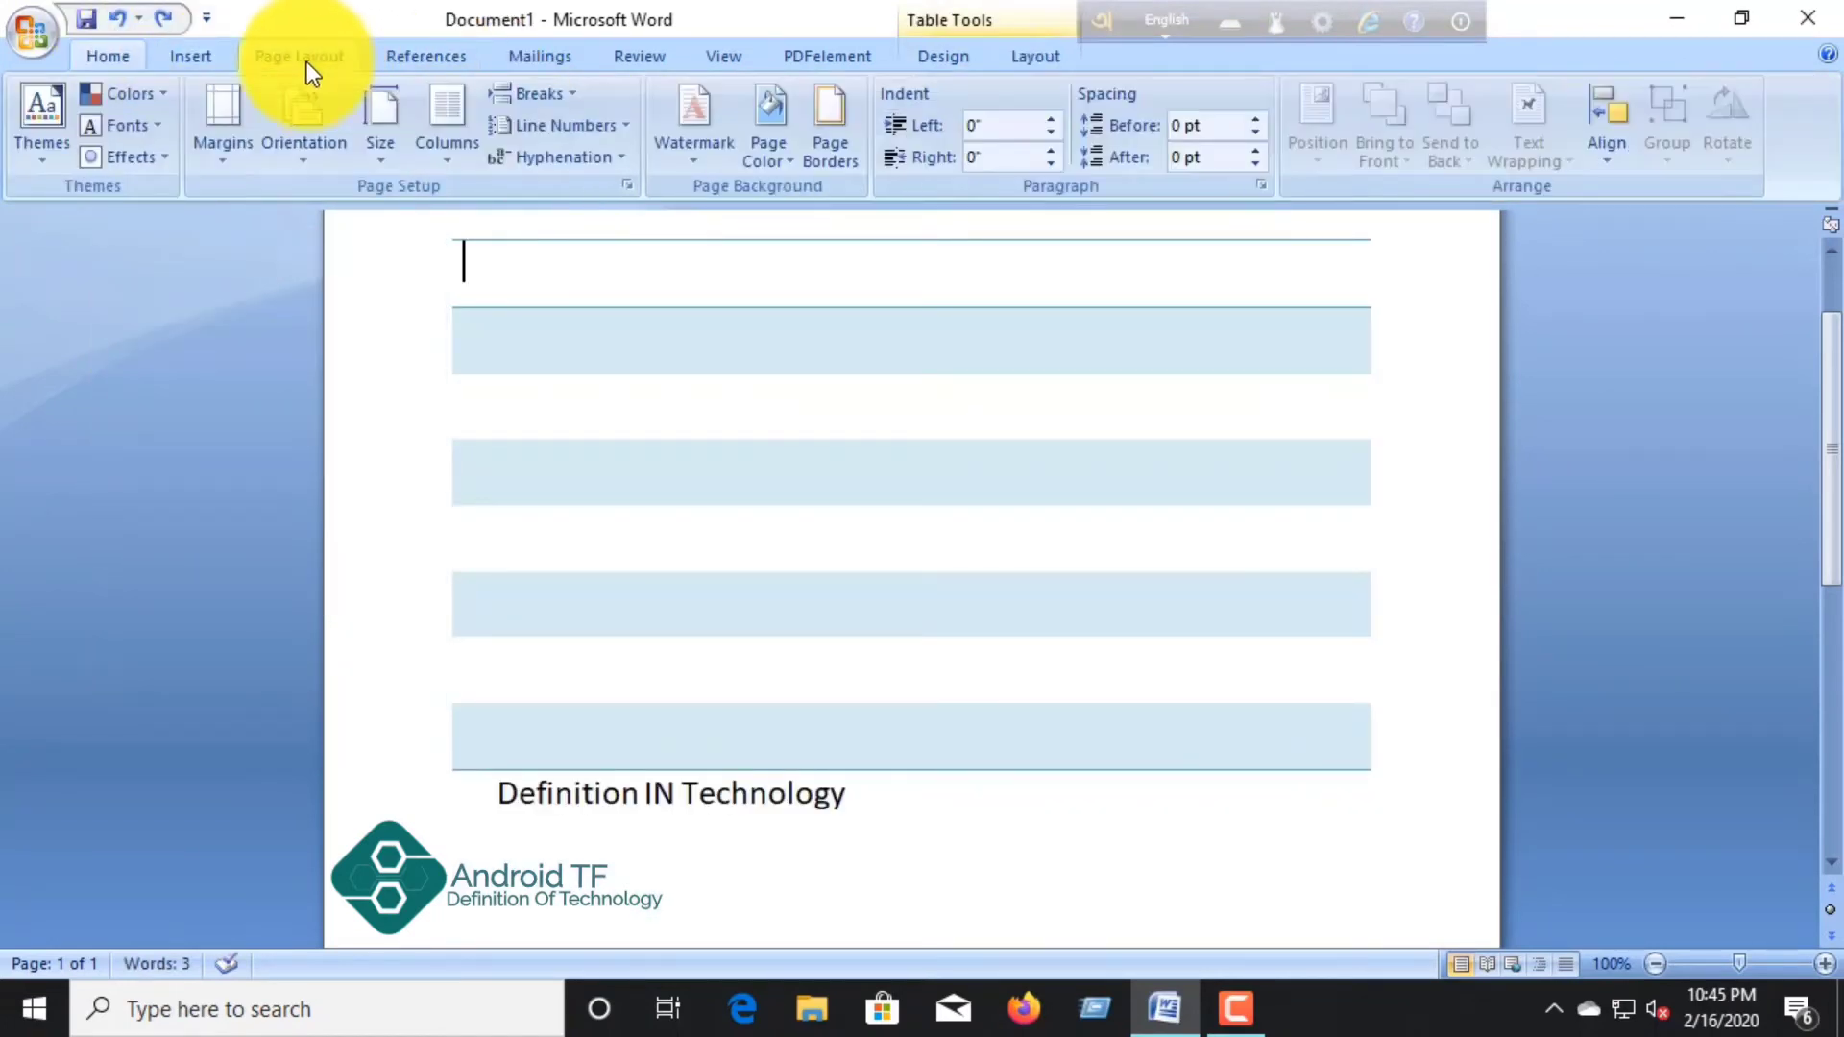
pyautogui.click(215, 62)
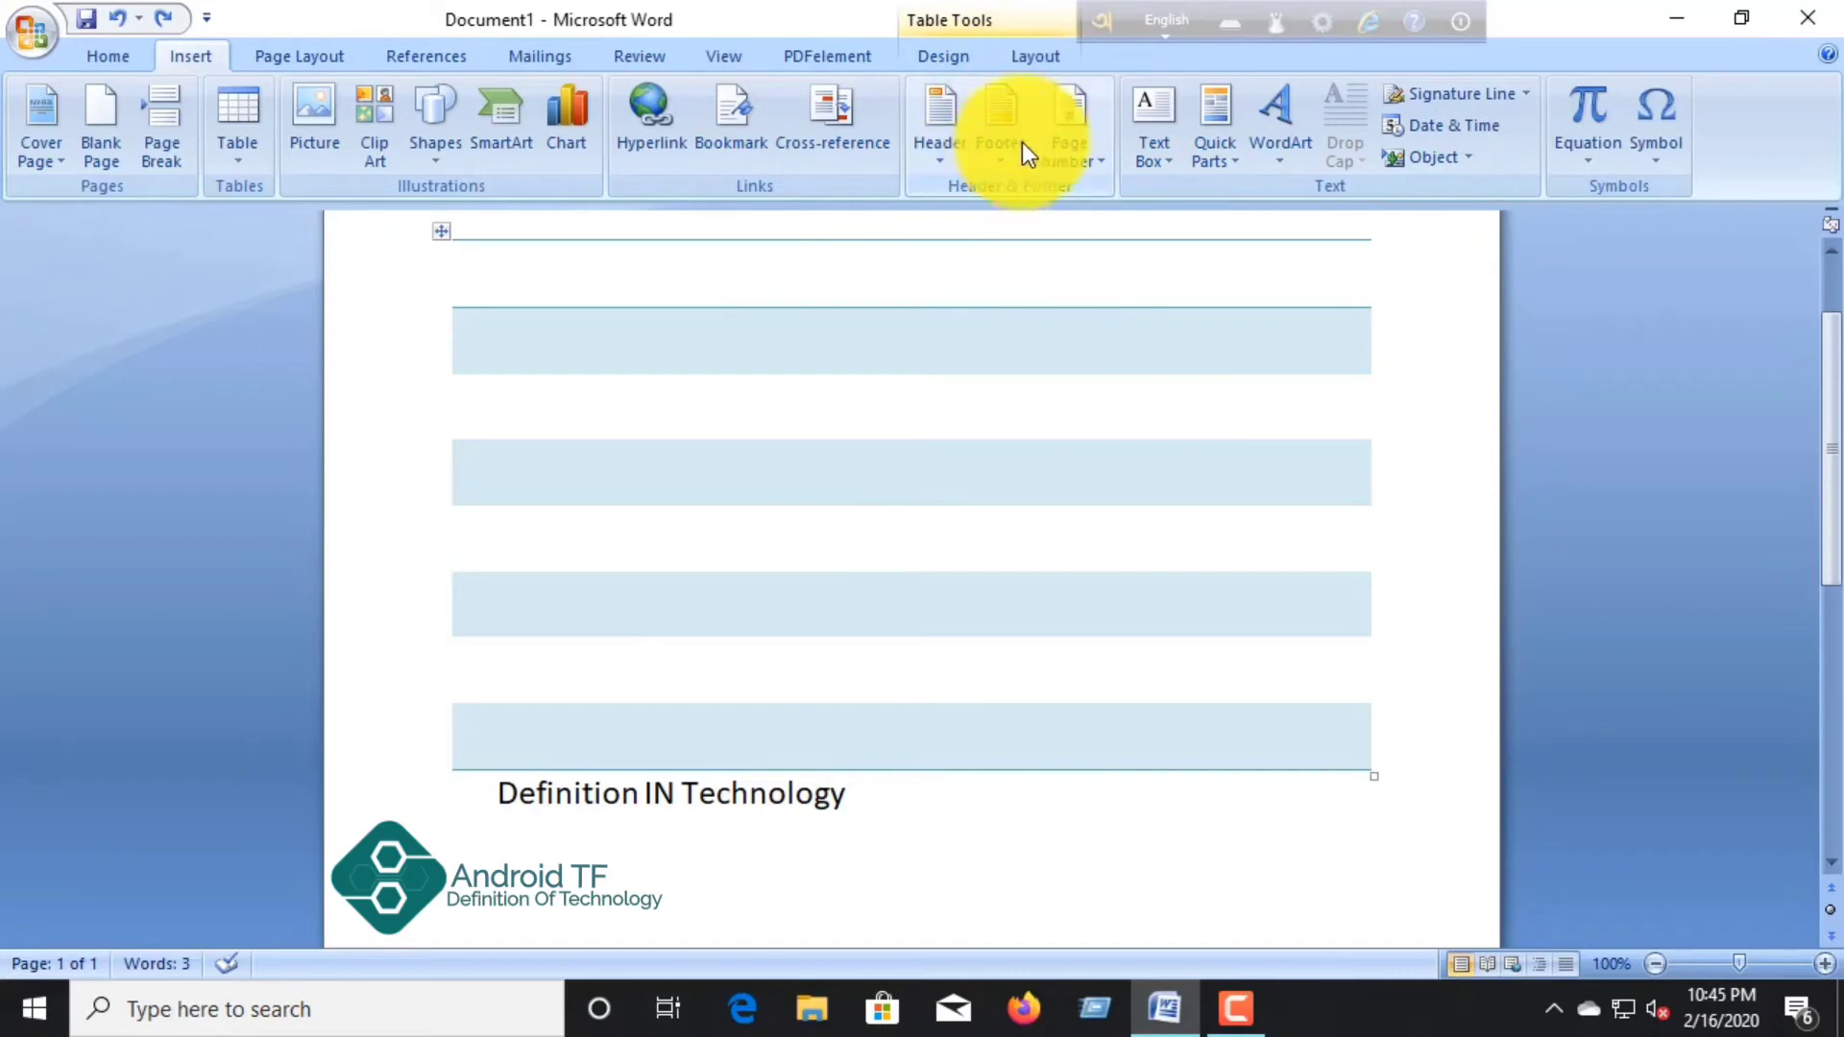
pyautogui.click(1283, 154)
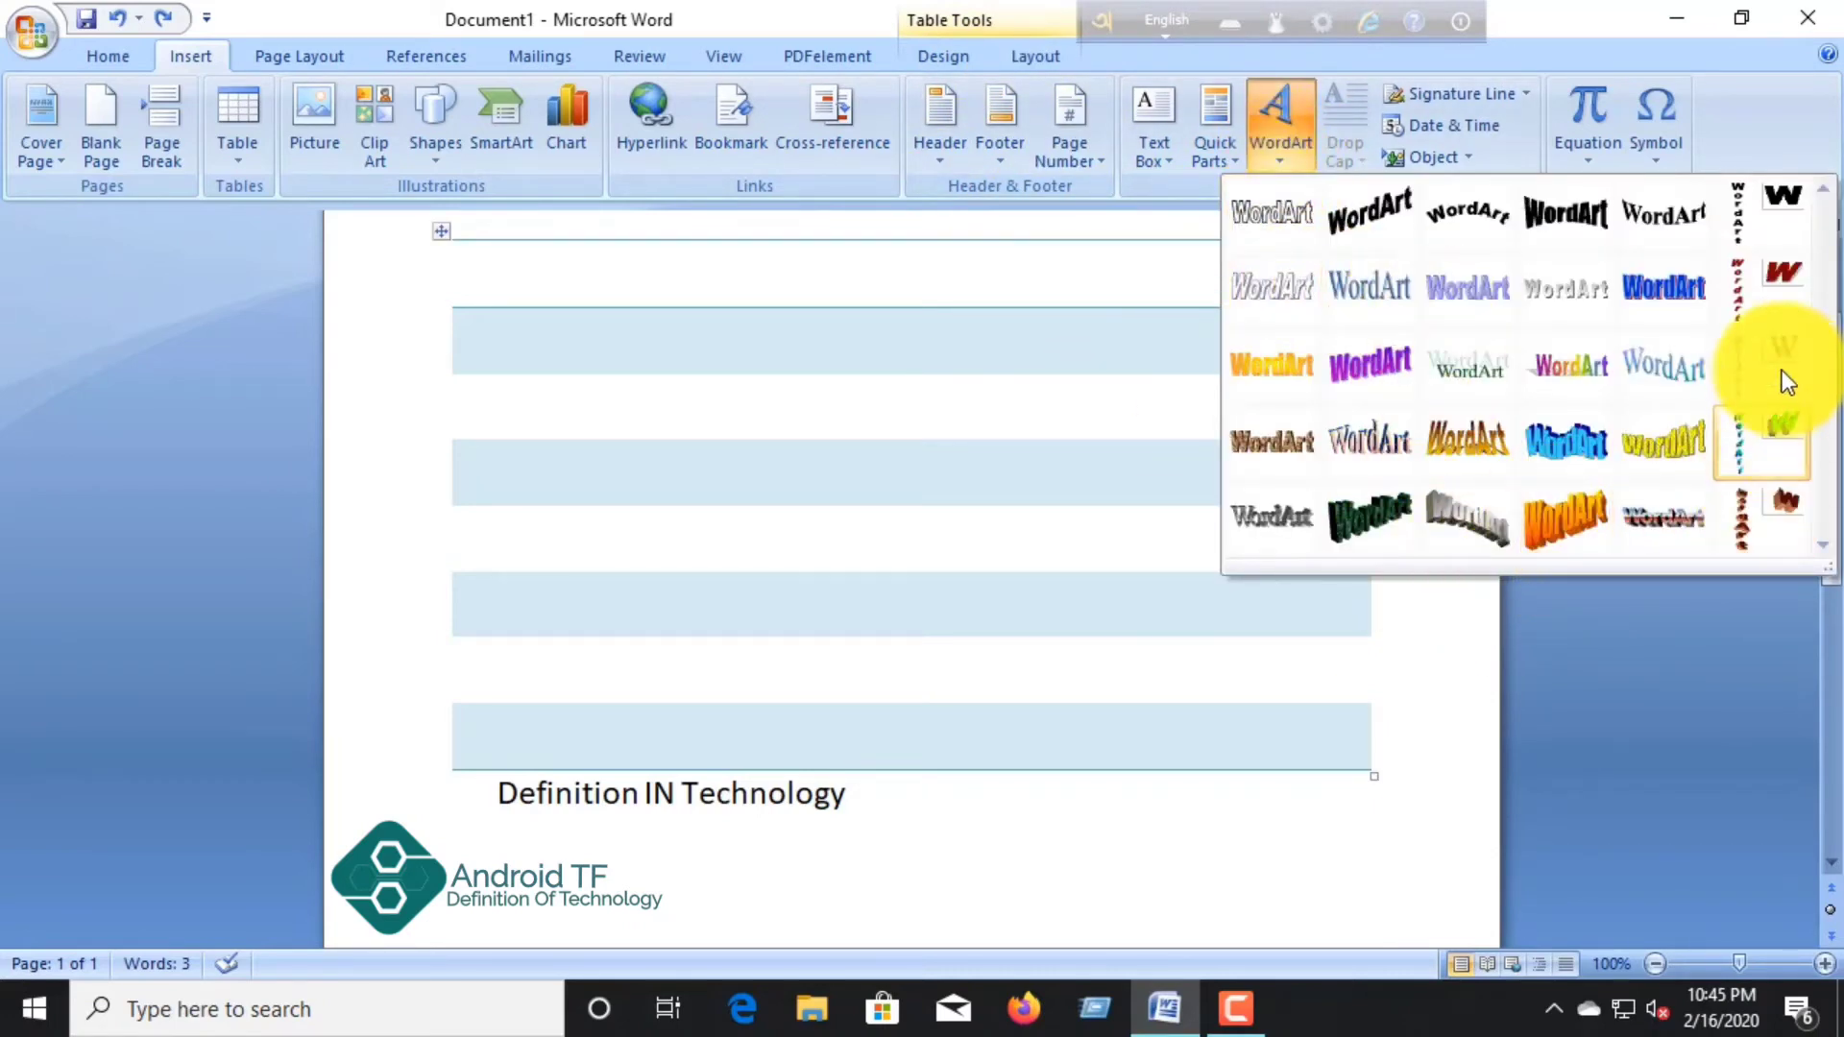
pyautogui.click(1289, 119)
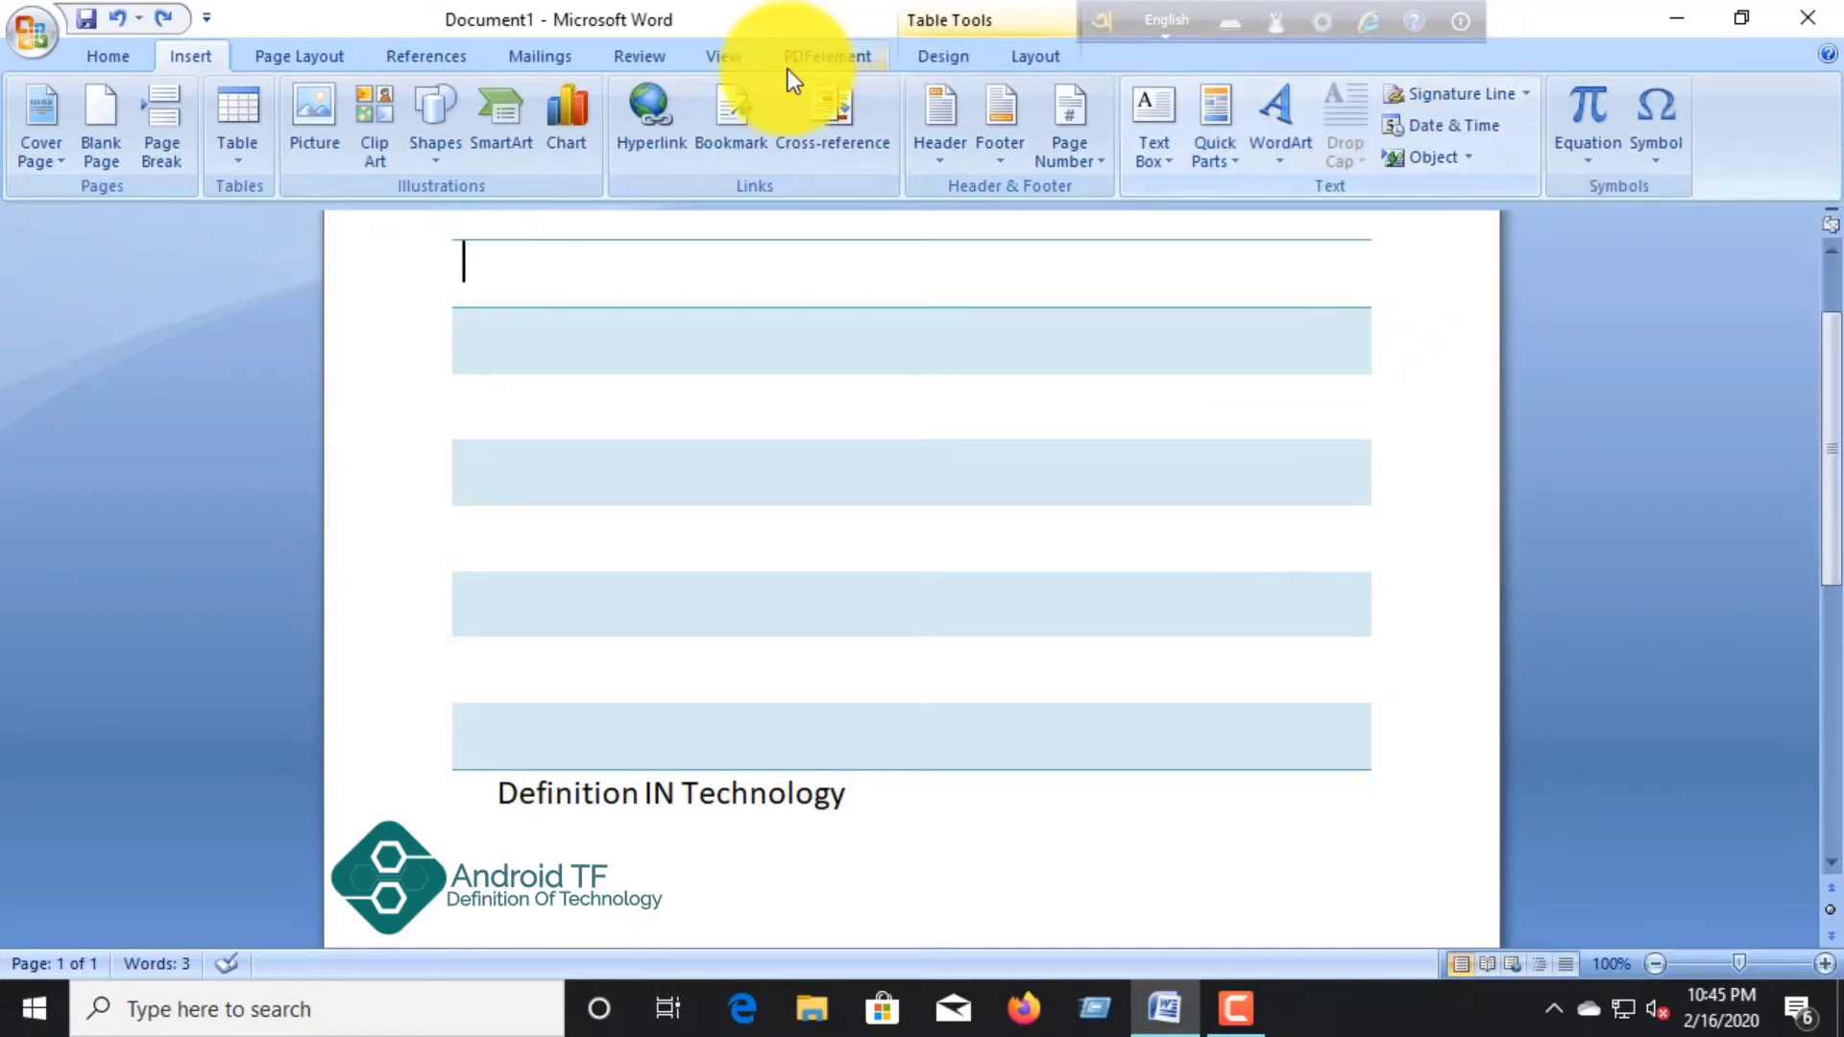
pyautogui.click(1599, 142)
pyautogui.rightClick(1600, 142)
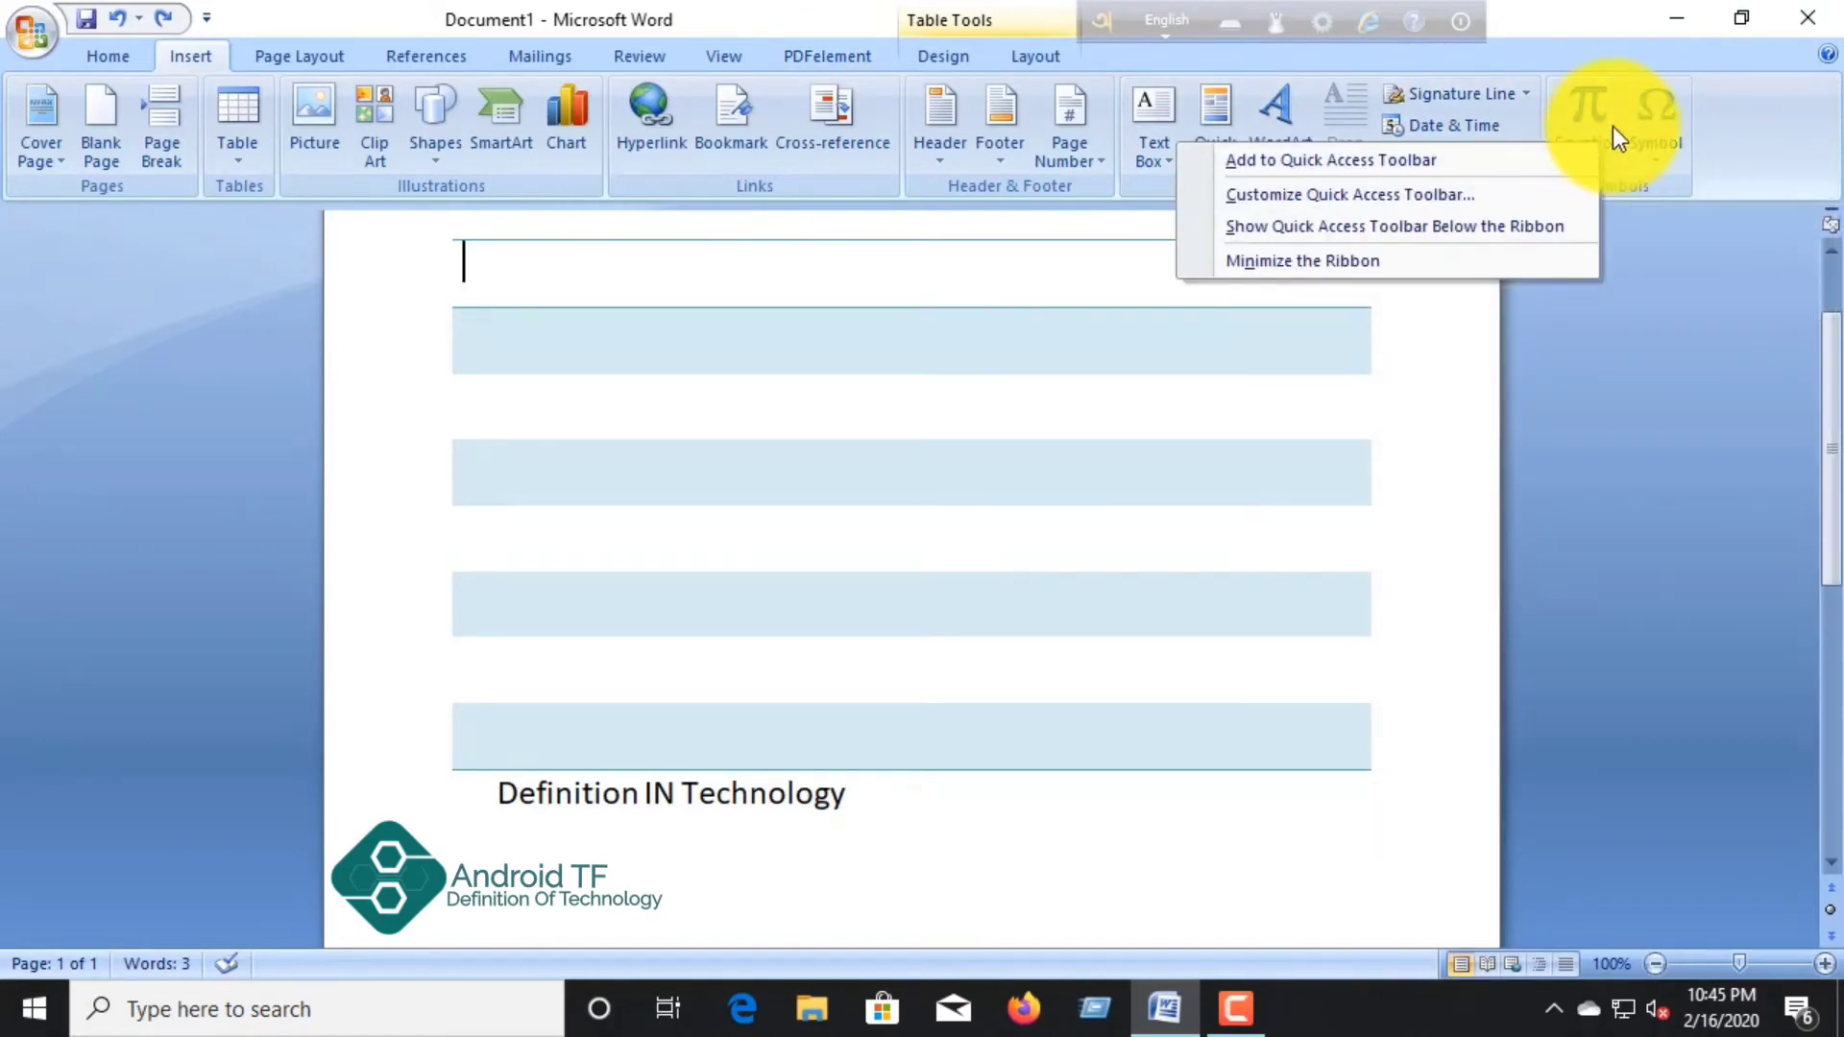
pyautogui.click(1612, 125)
# Step: Browse the equation Function and Operator galleries without inserting anything
pyautogui.click(1611, 124)
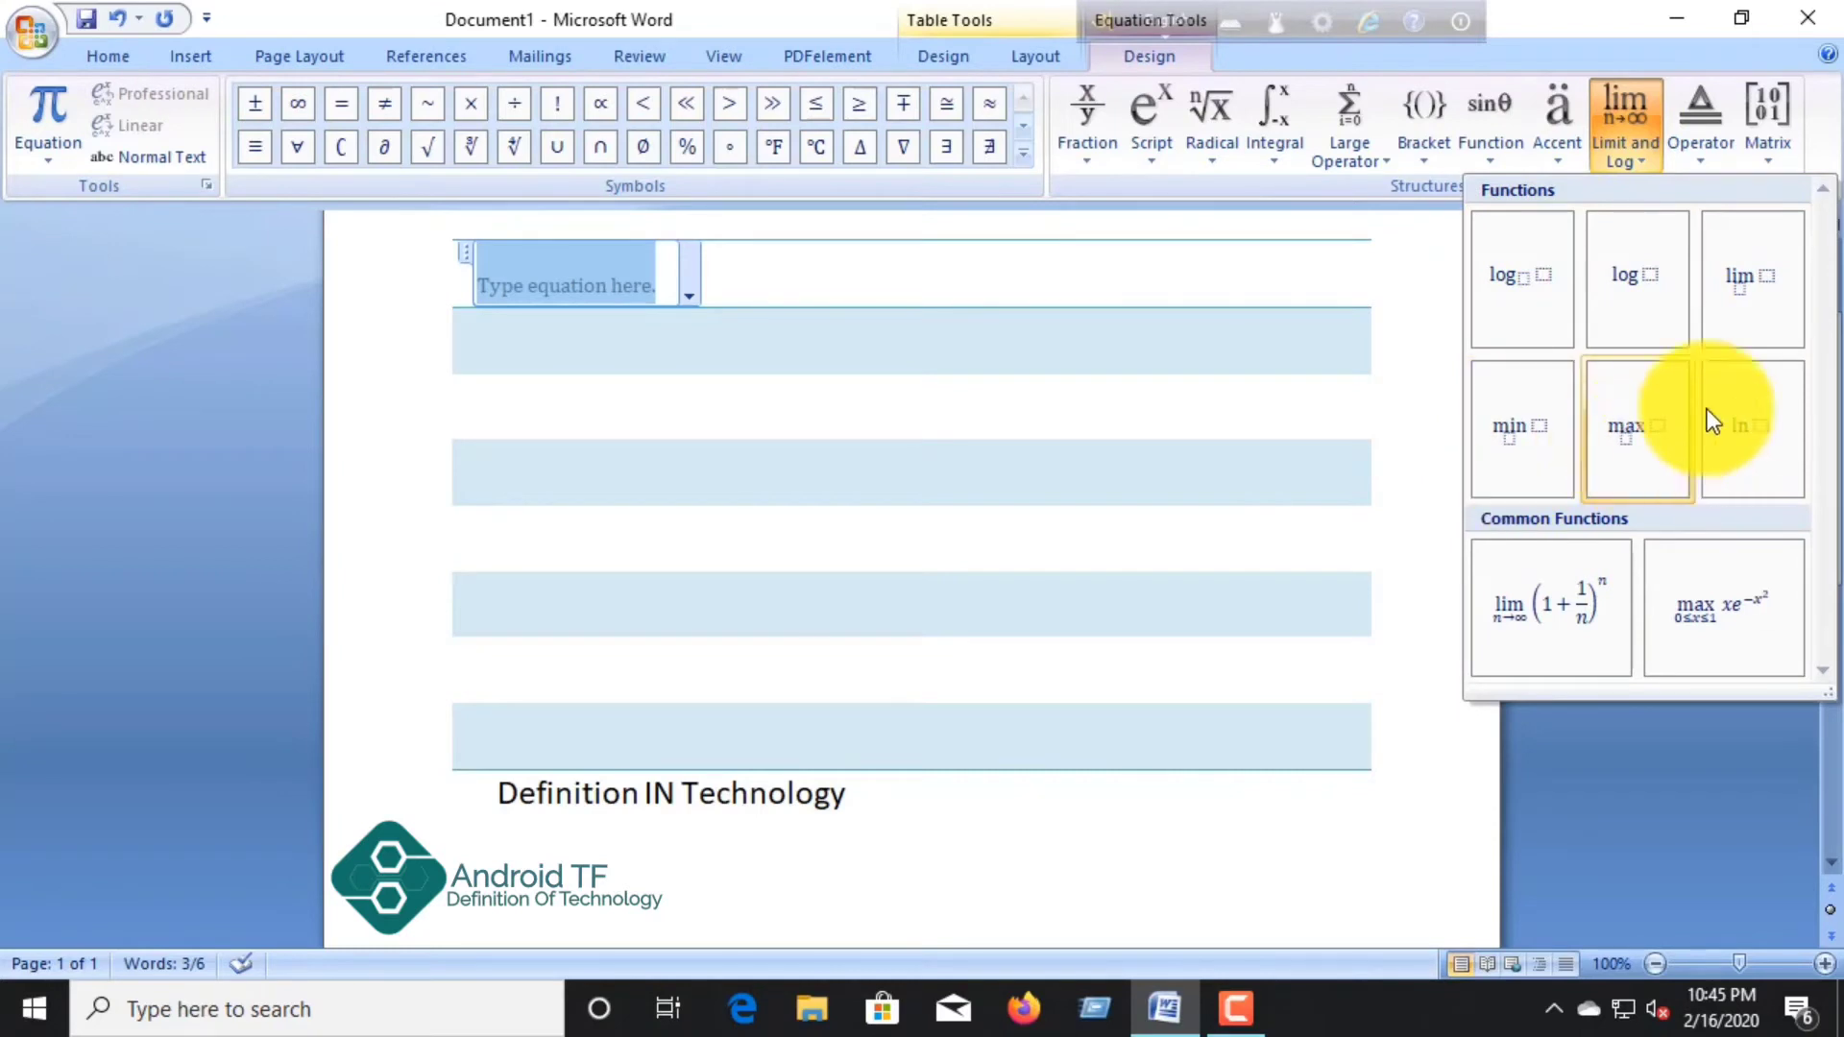
pyautogui.click(1715, 125)
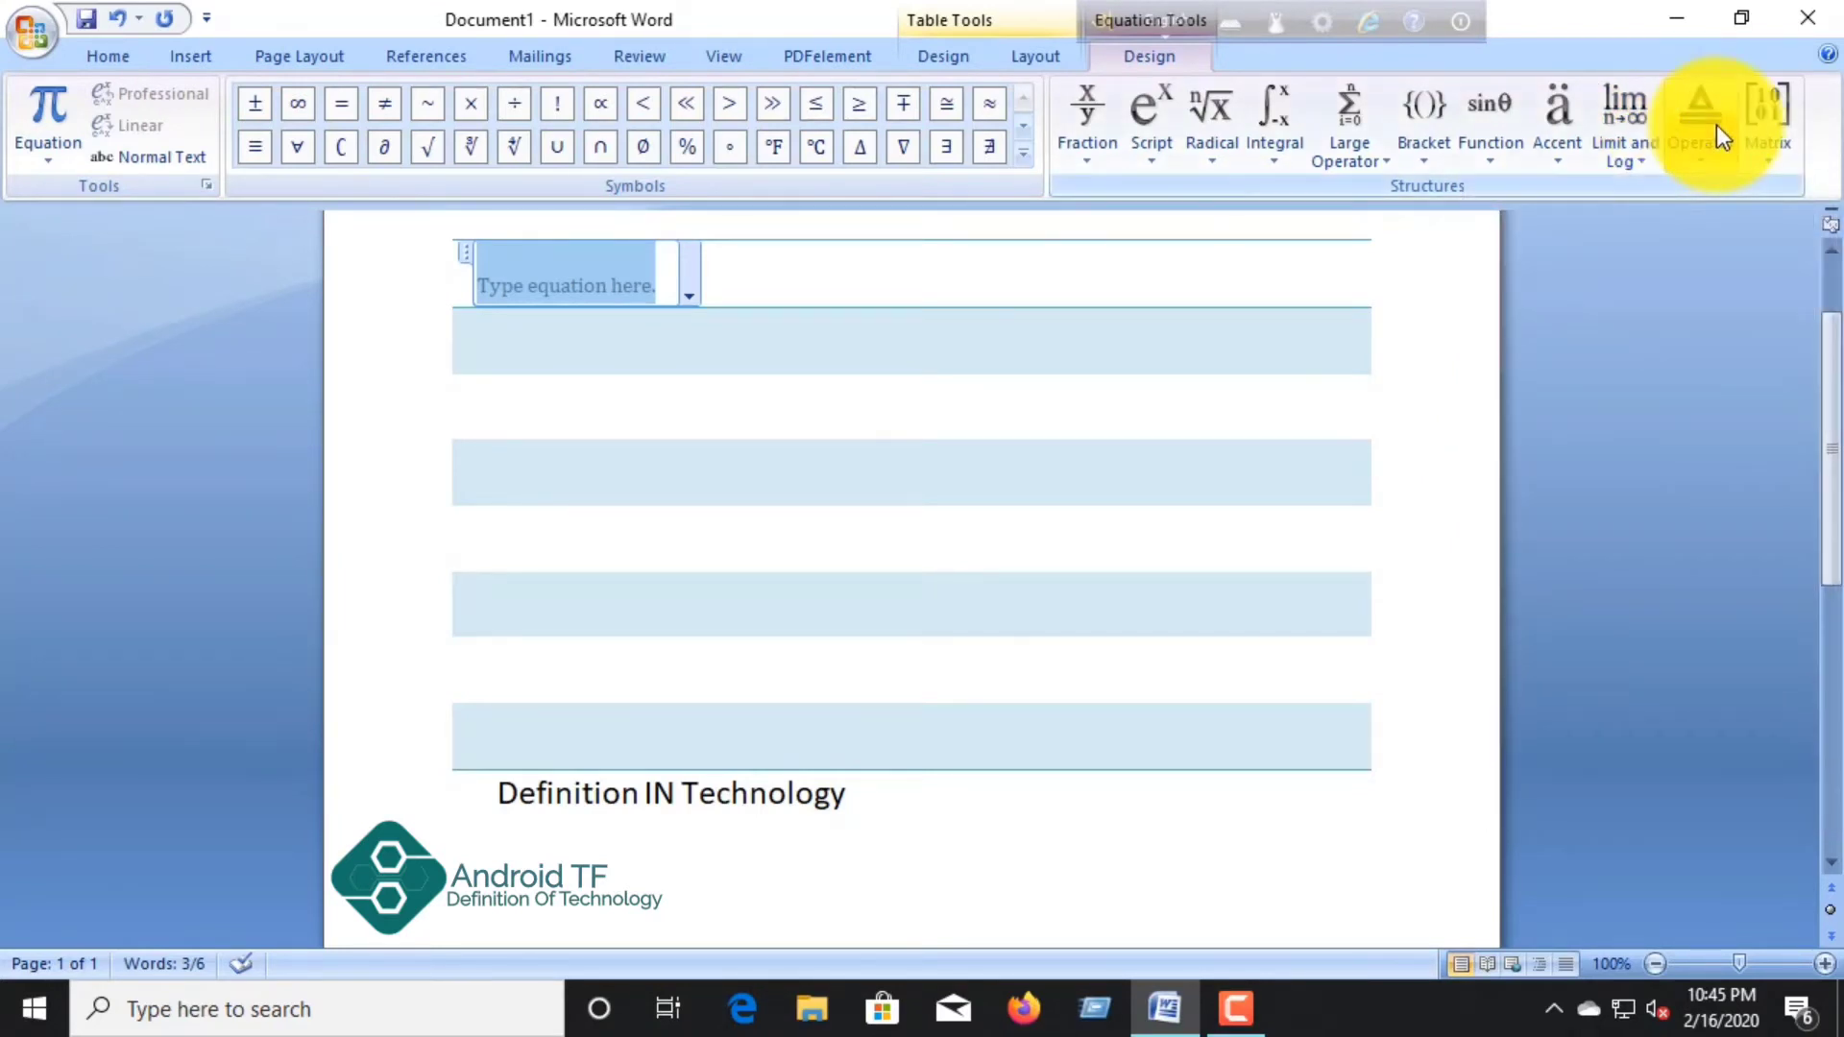
pyautogui.rightClick(1715, 125)
pyautogui.click(1692, 112)
pyautogui.click(1692, 111)
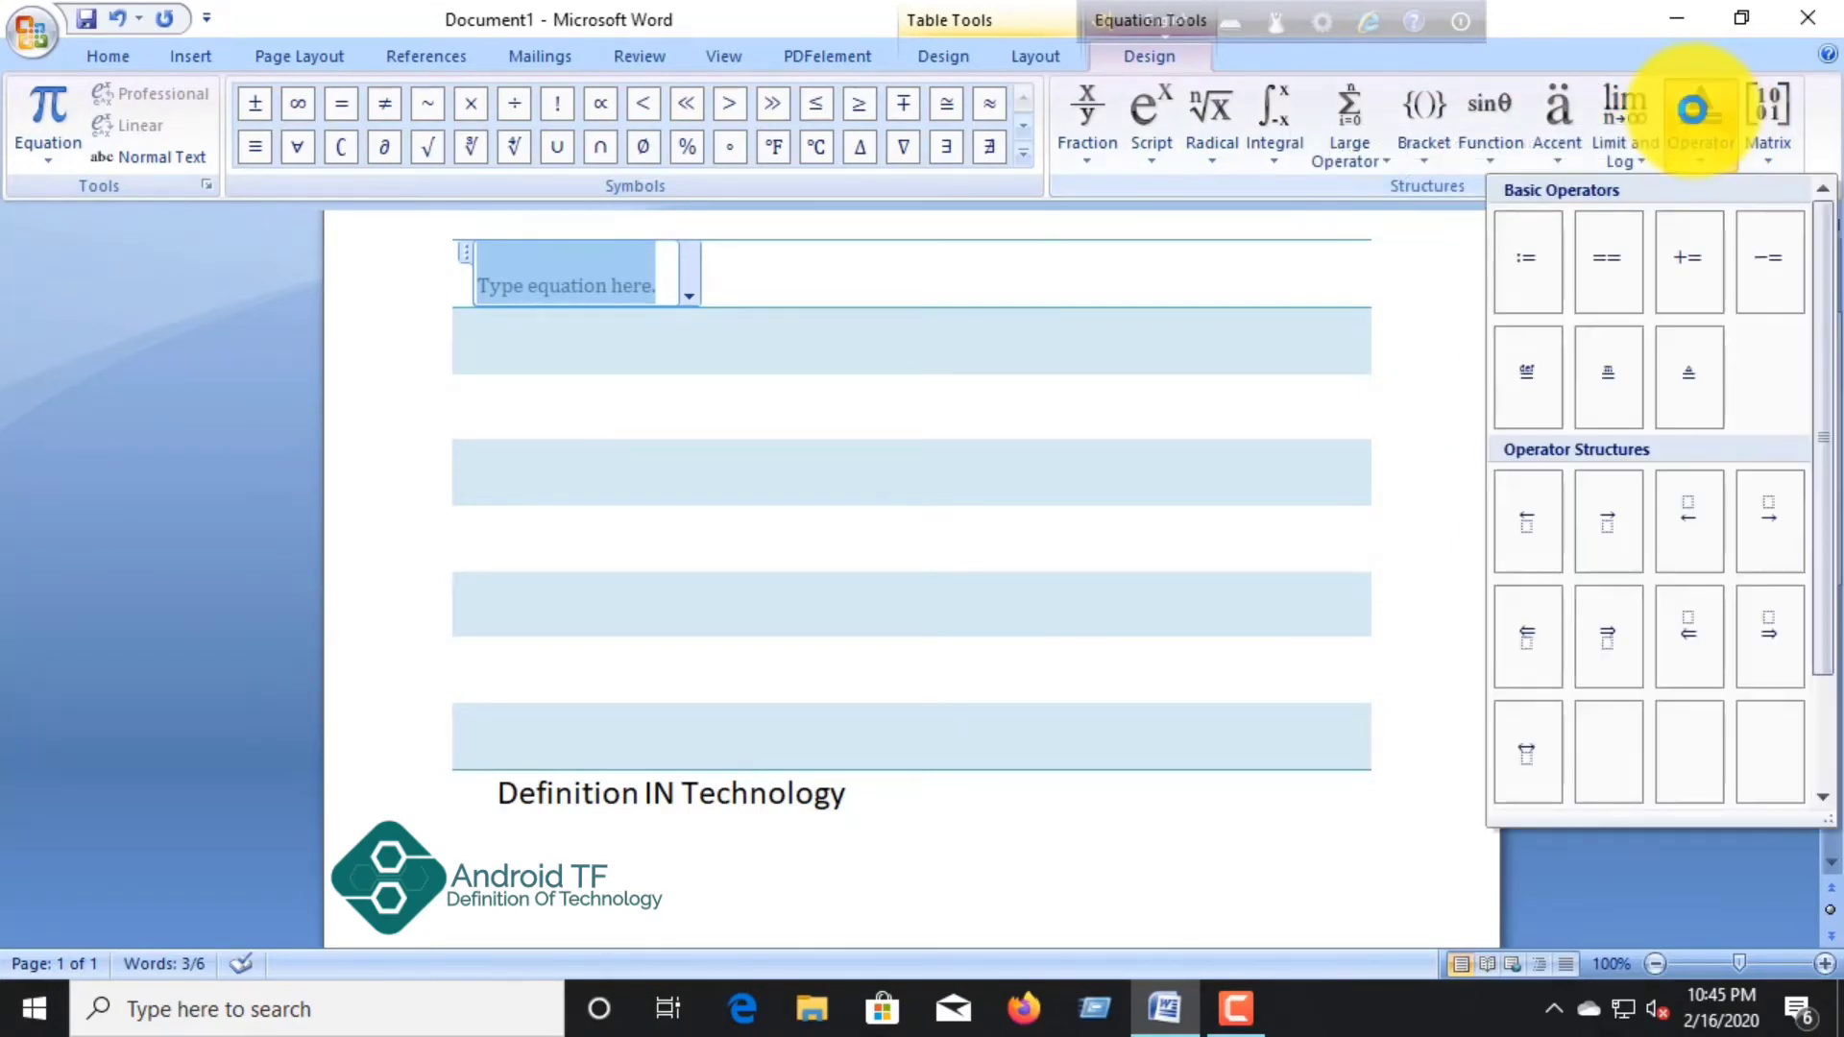
pyautogui.rightClick(1536, 380)
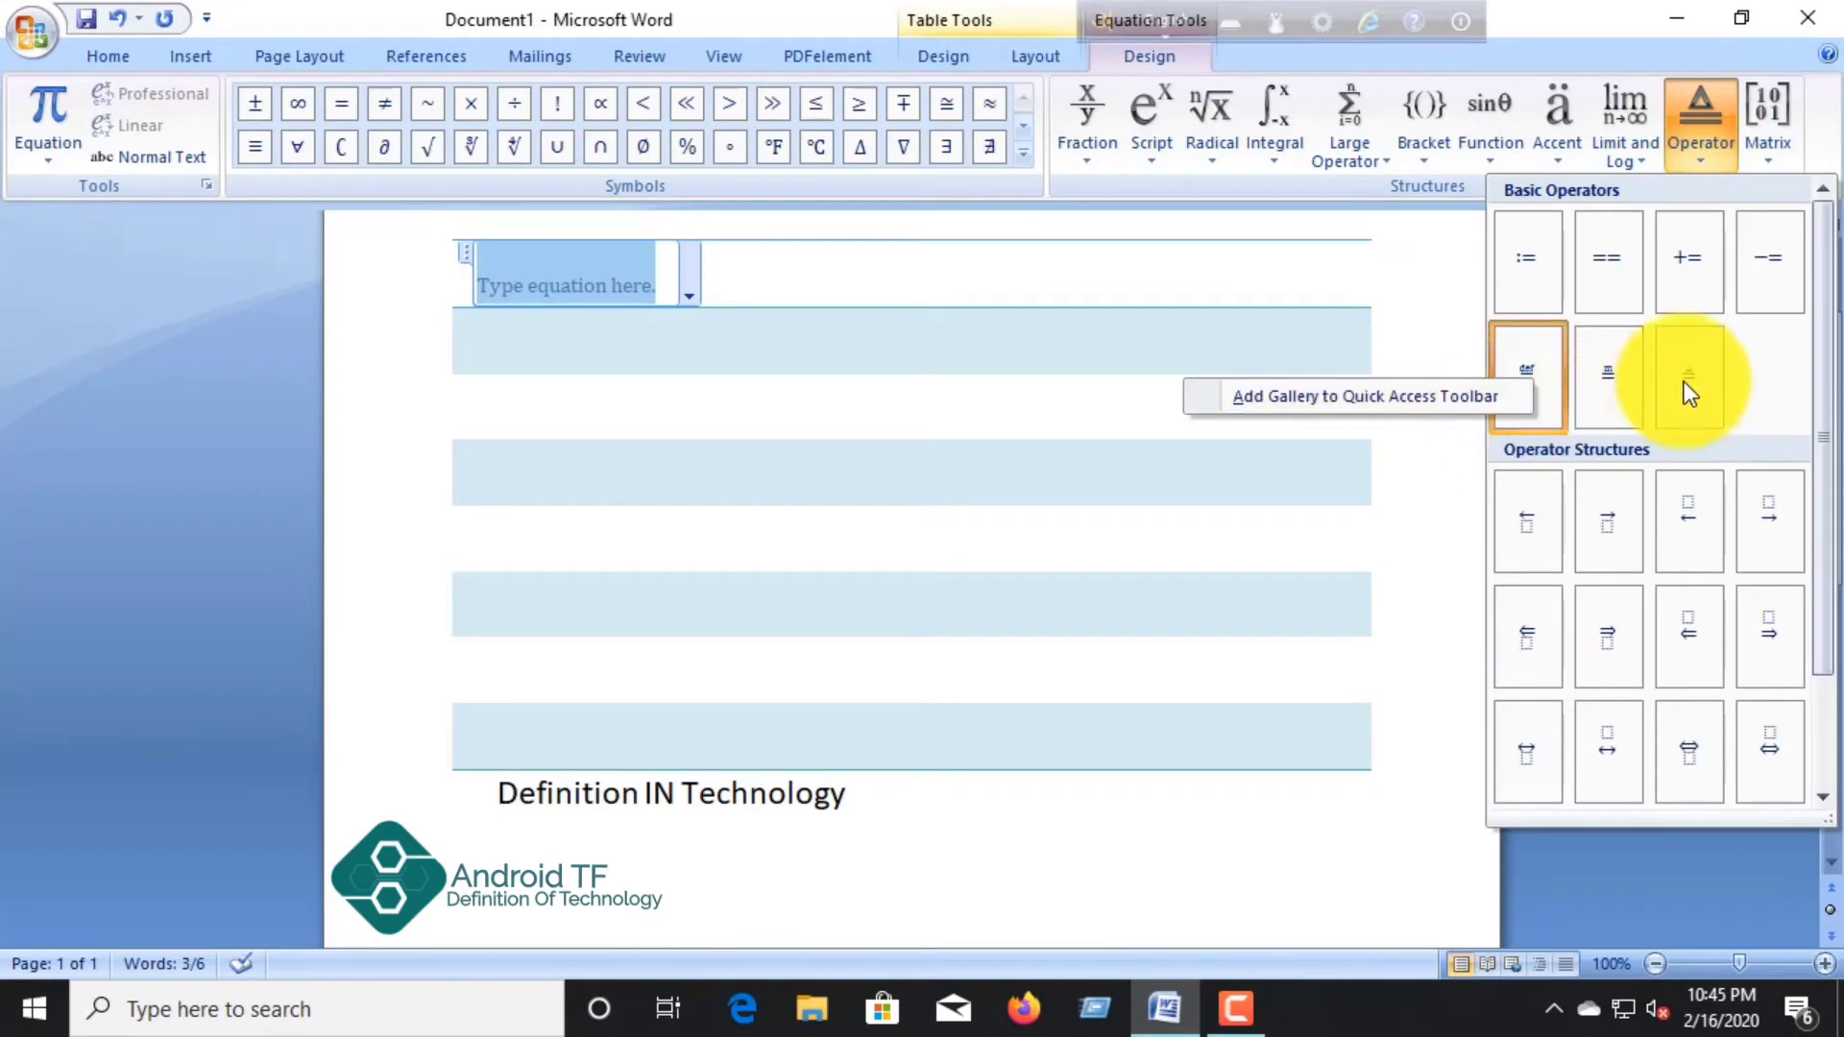
pyautogui.scroll(-3, 1743, 394)
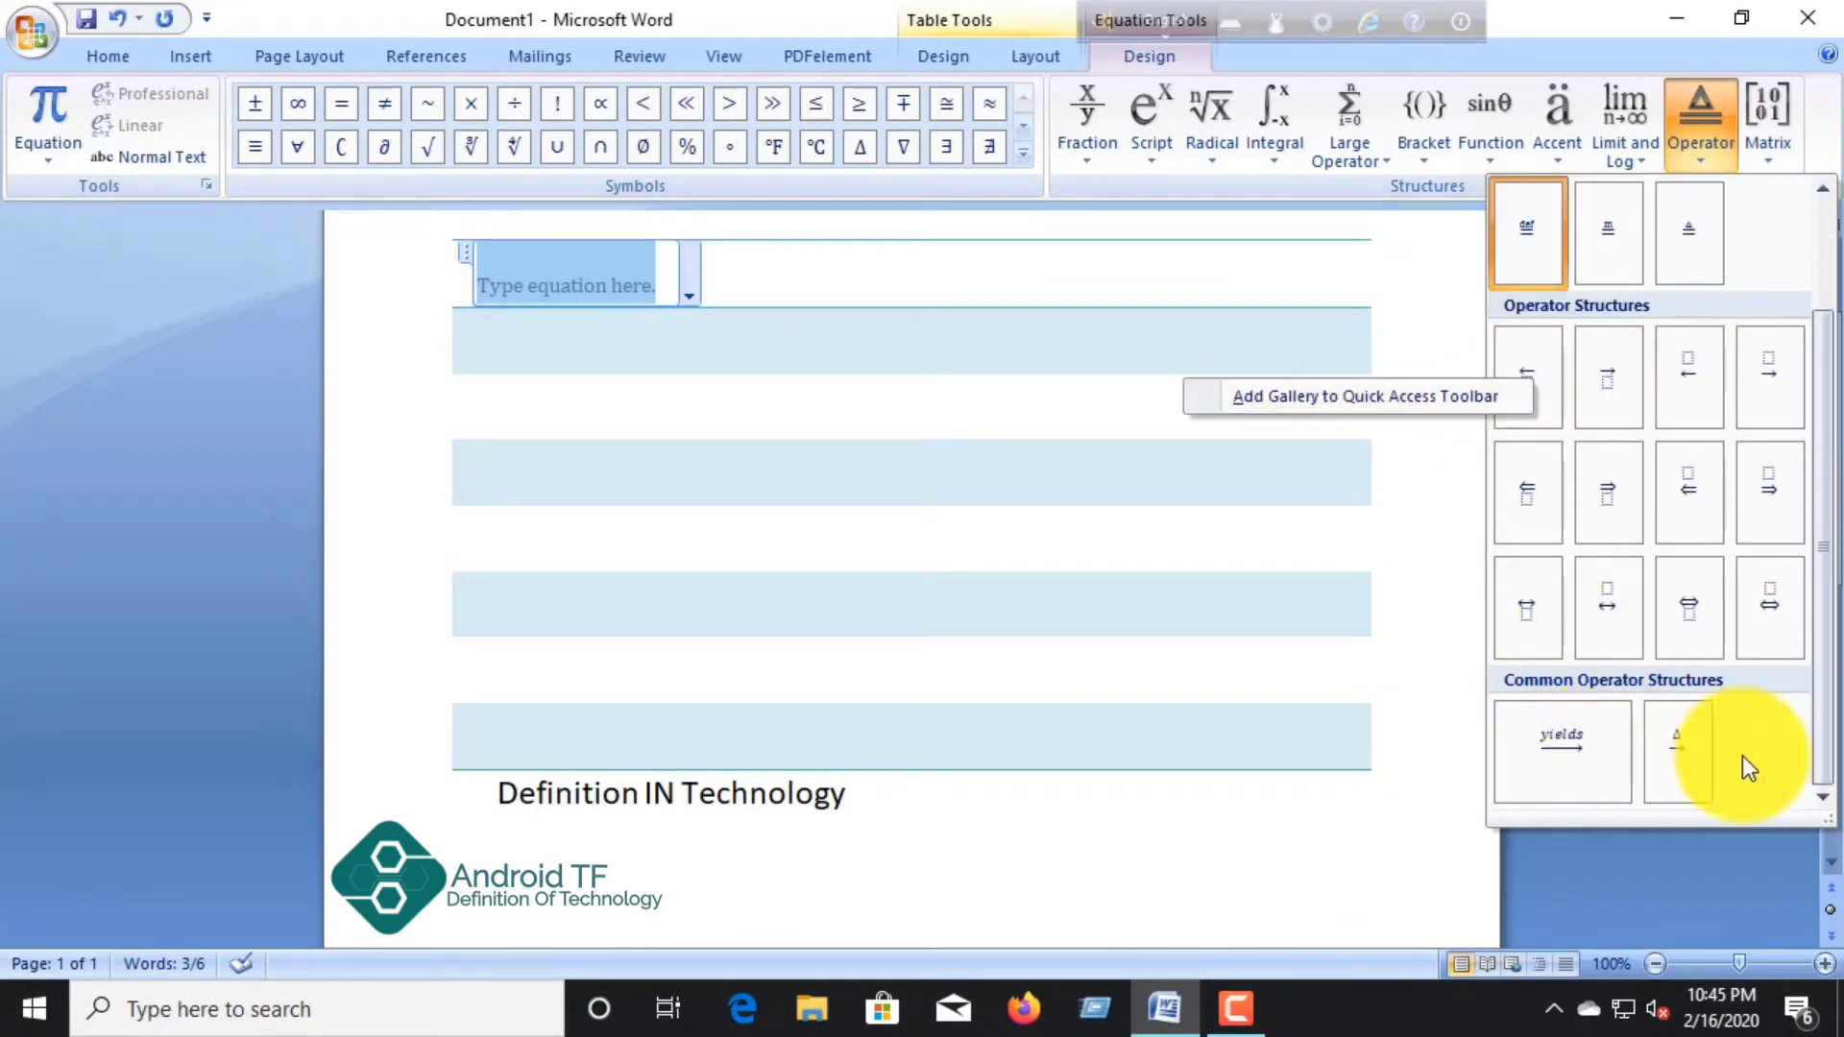
pyautogui.scroll(1, 1704, 371)
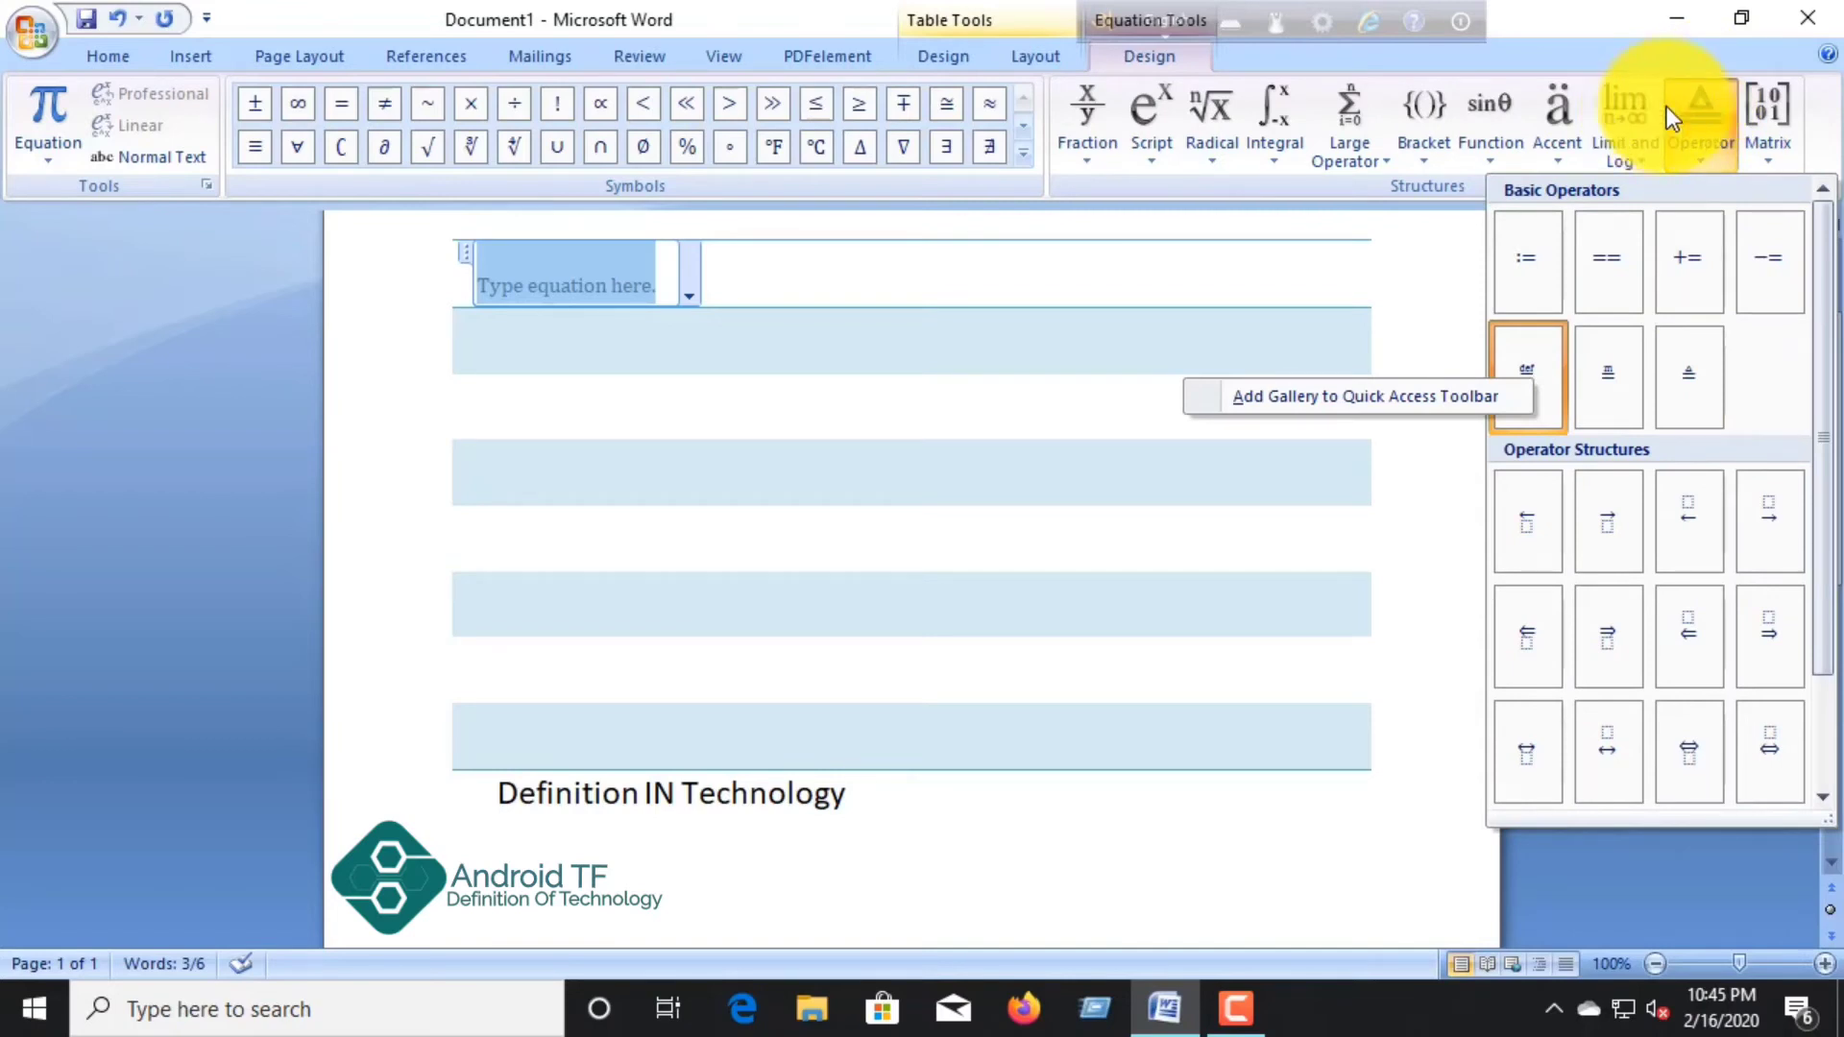
pyautogui.rightClick(1778, 136)
# Step: Look over the Matrix gallery, close it unused, and bring up Page Layout
pyautogui.click(1778, 124)
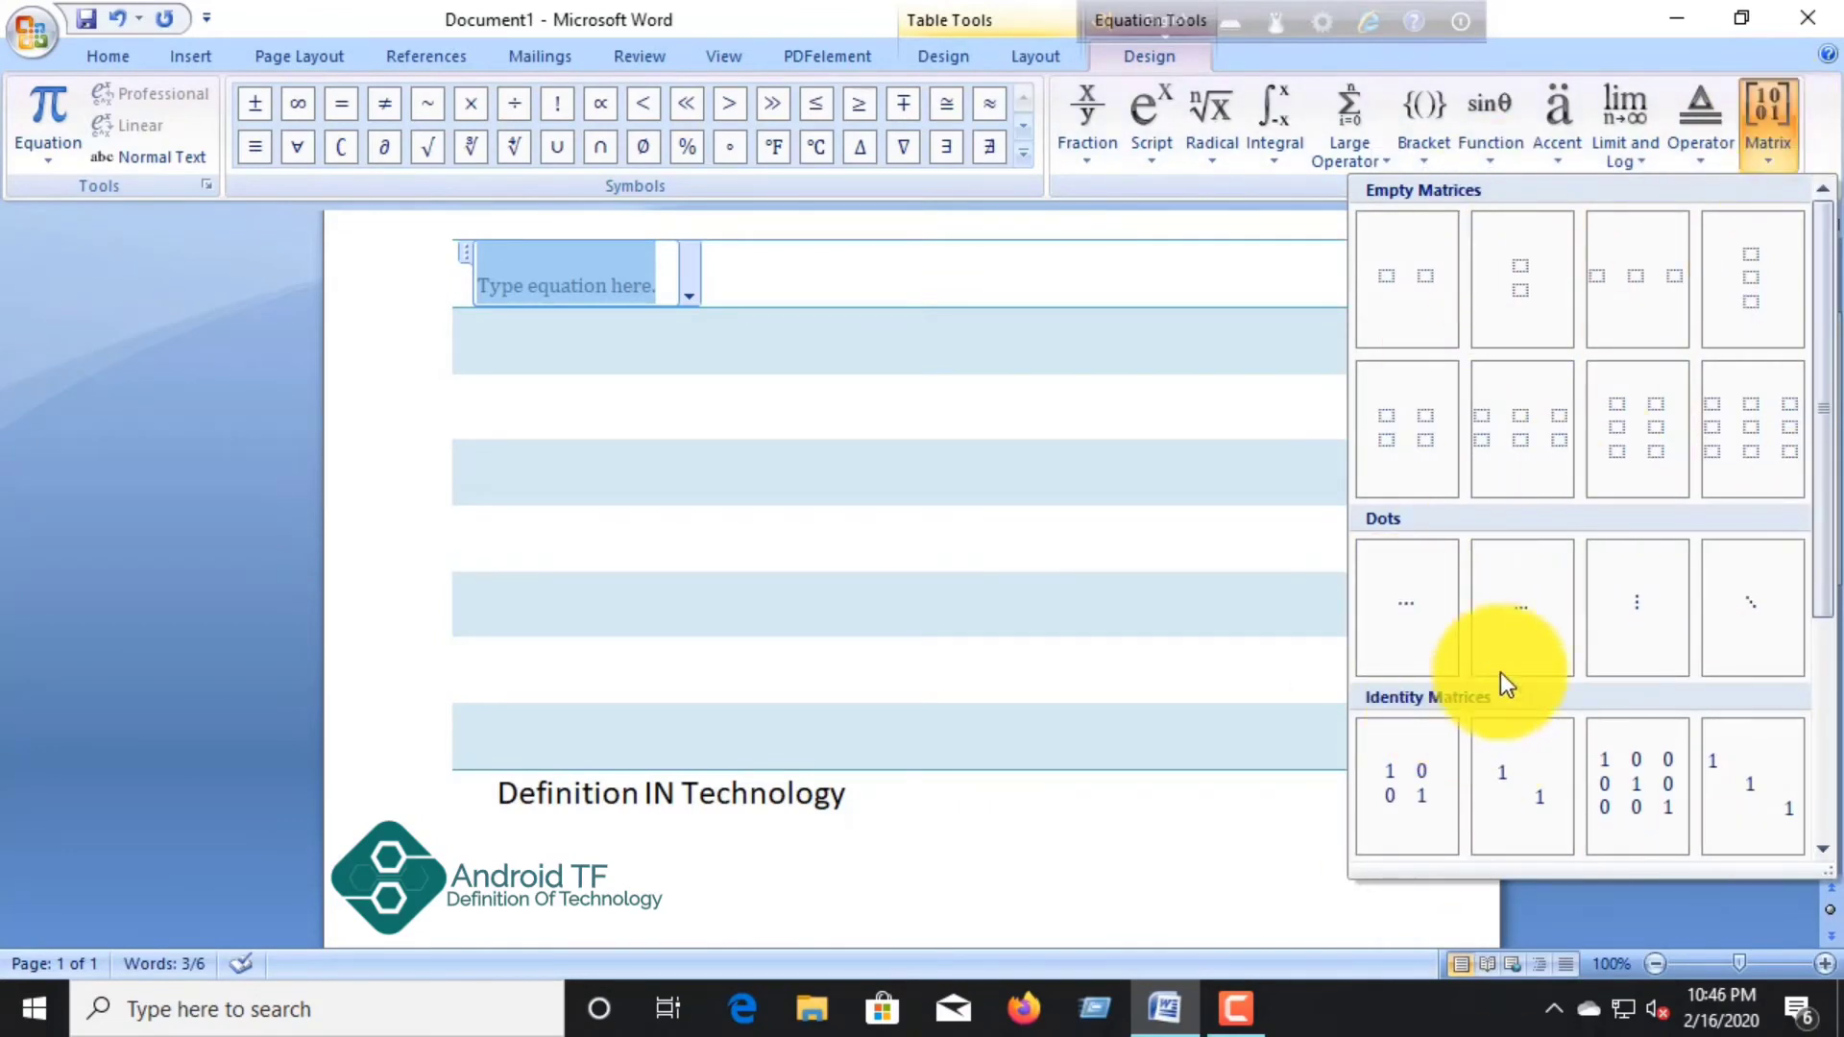
pyautogui.click(1761, 123)
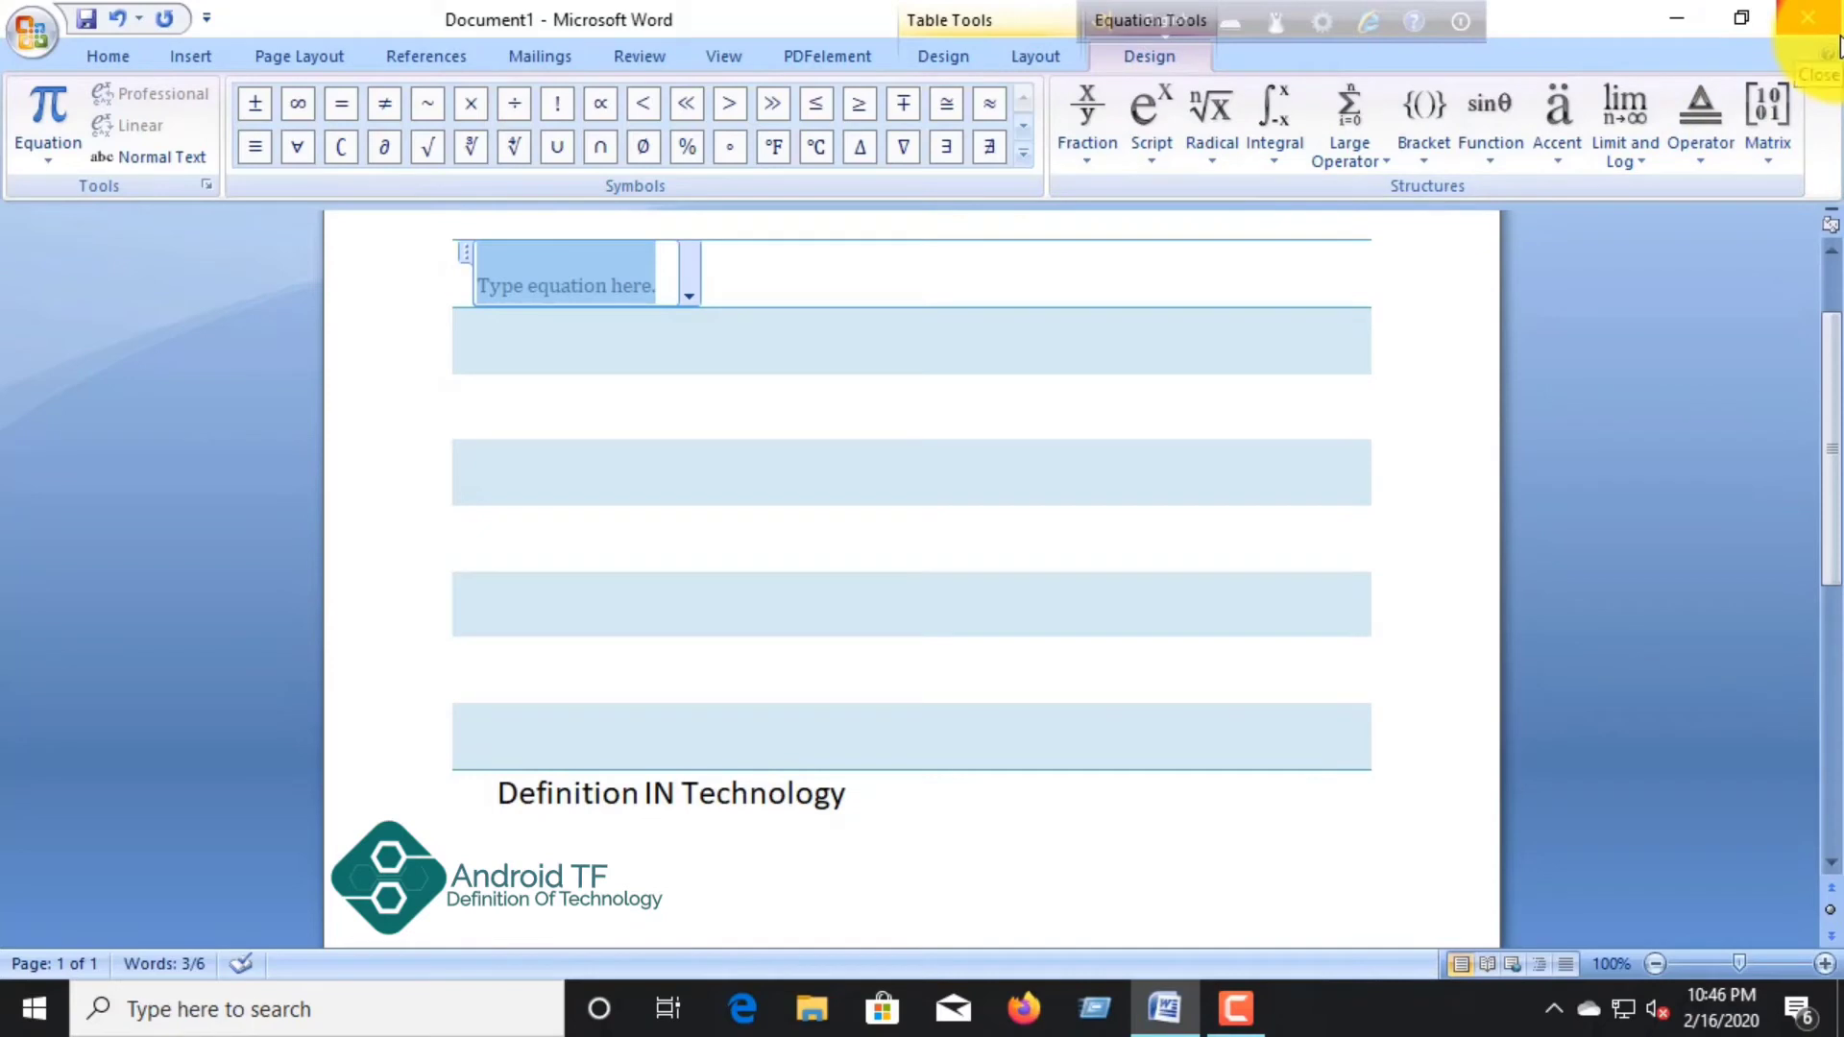
pyautogui.click(296, 60)
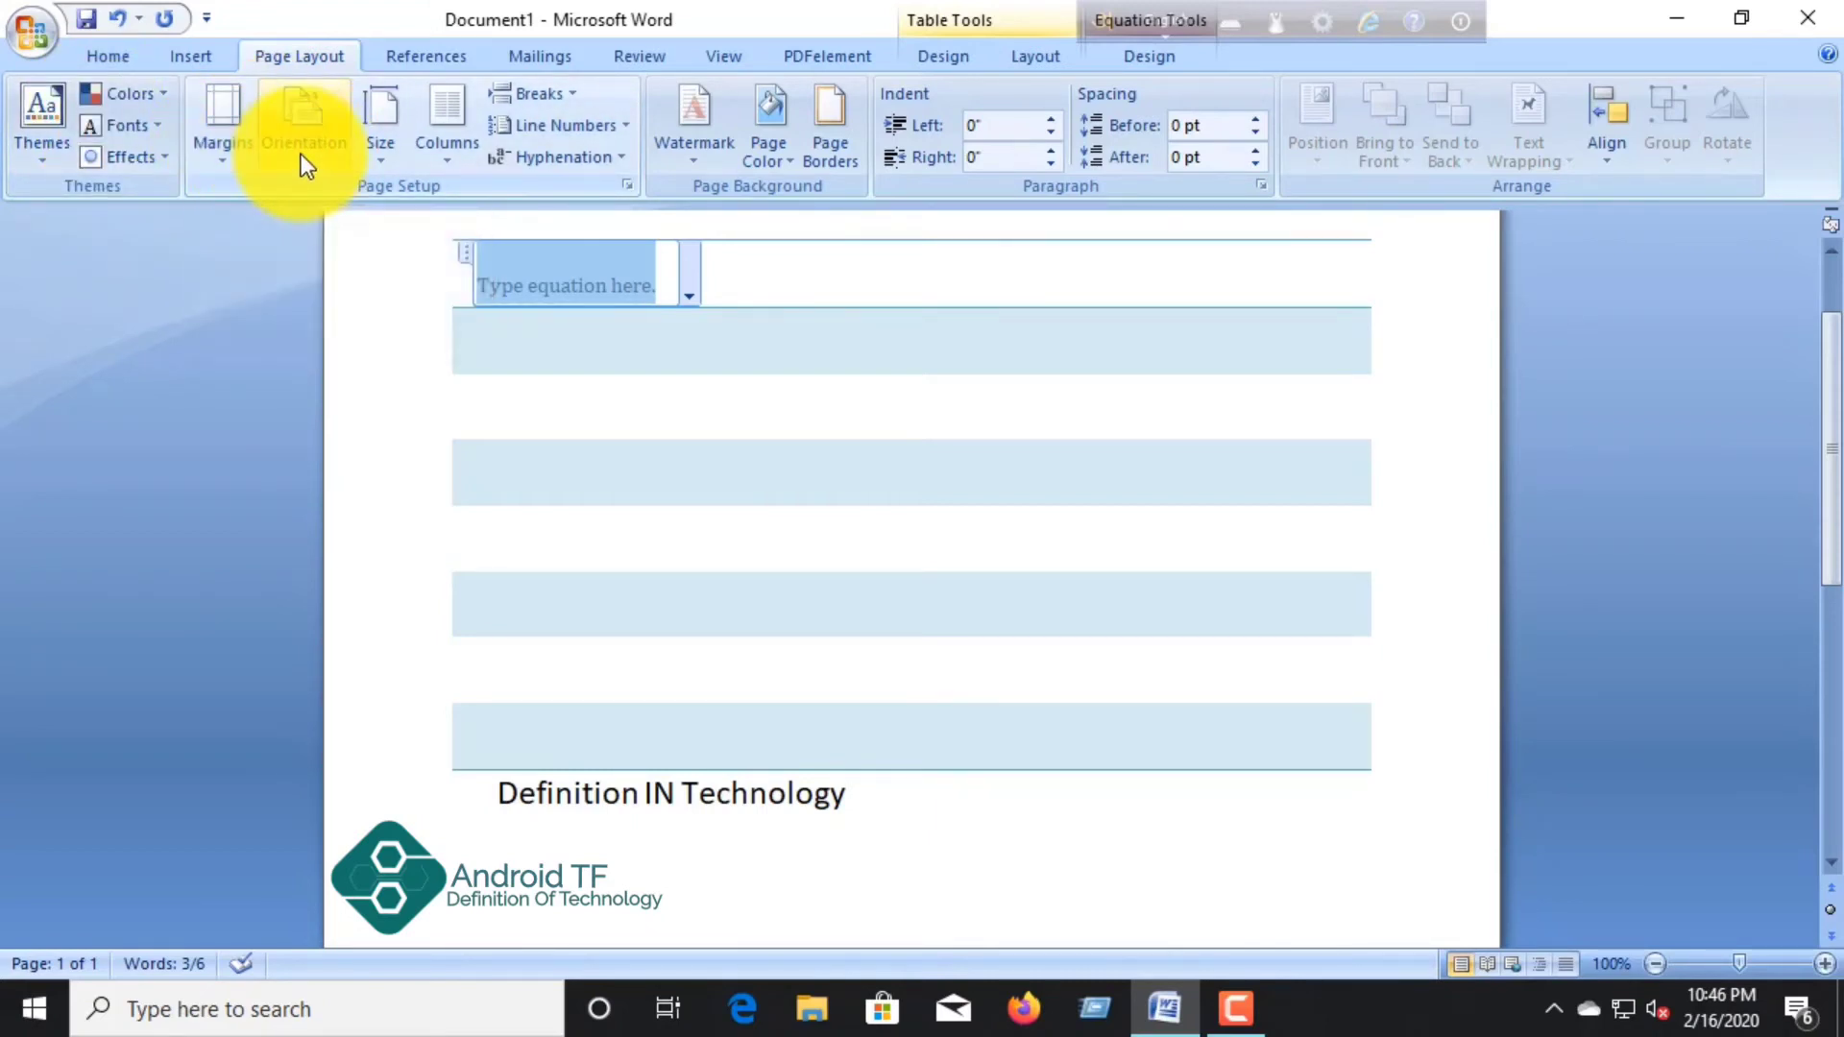
# Step: Set the paper size to A4, keeping the existing margins and column layout
pyautogui.click(248, 152)
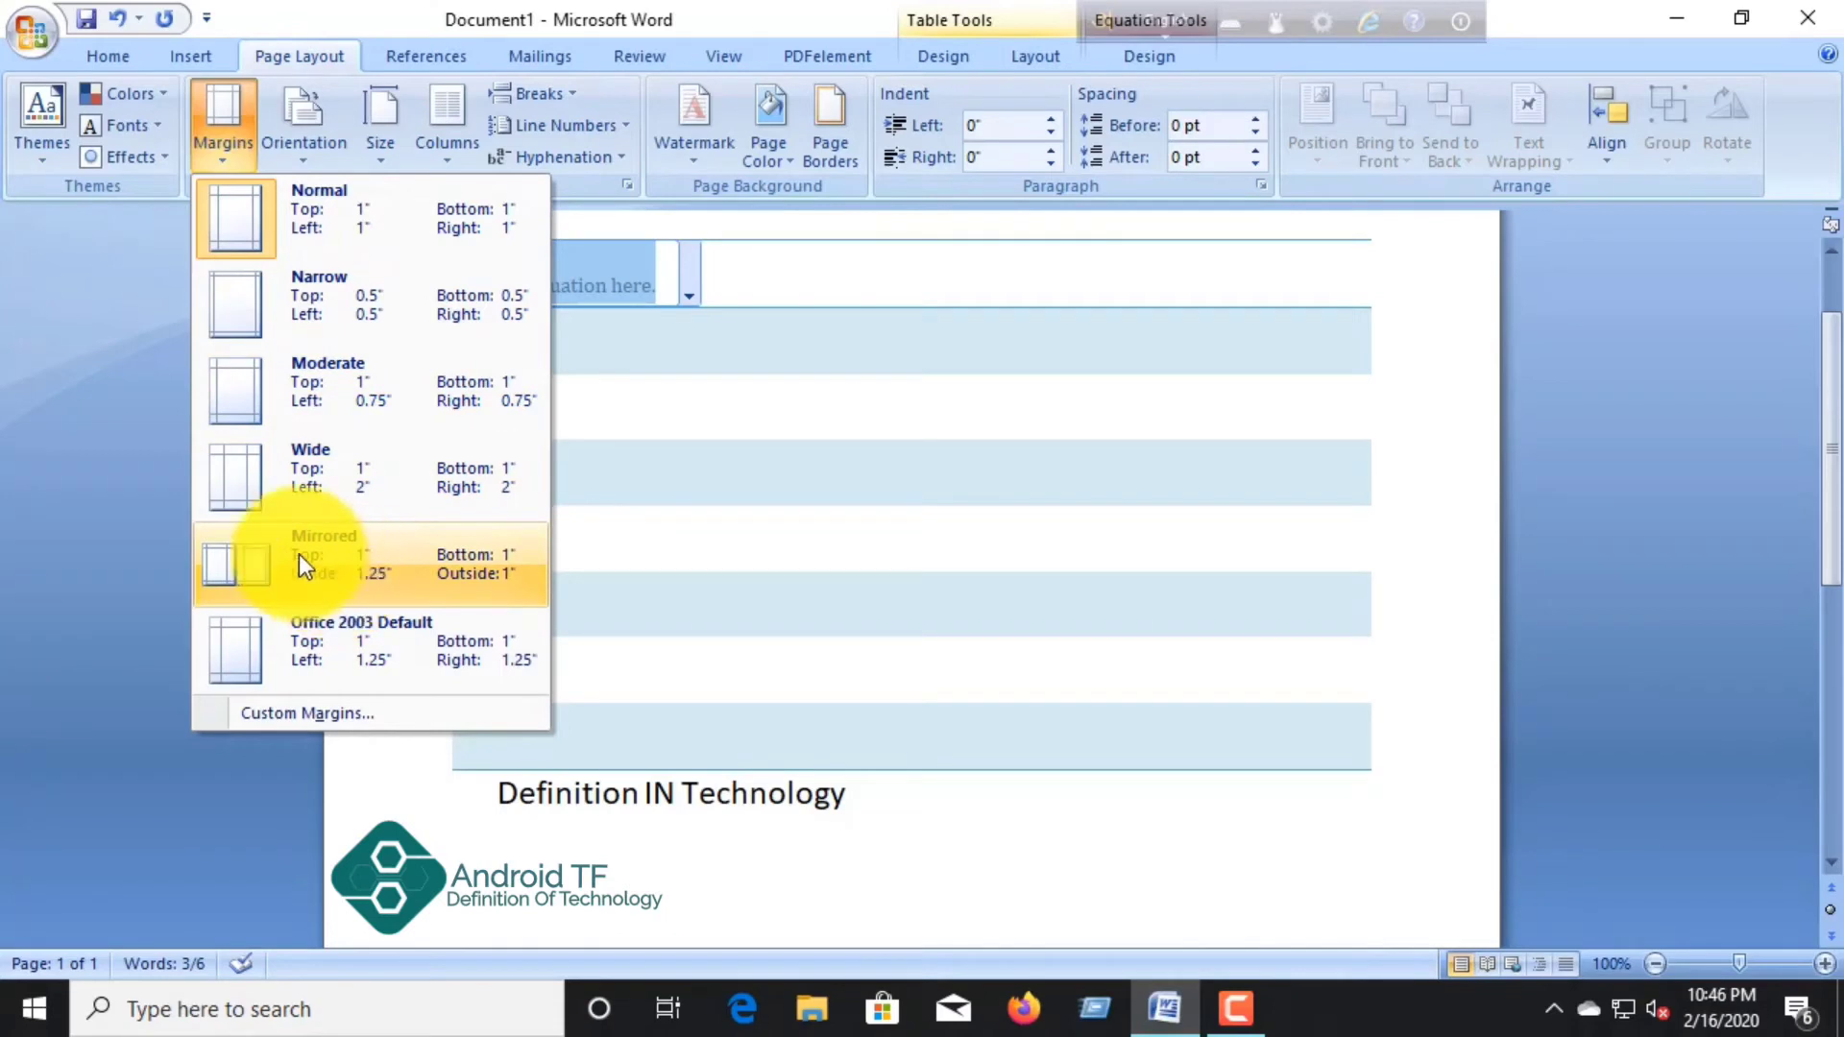
pyautogui.click(181, 772)
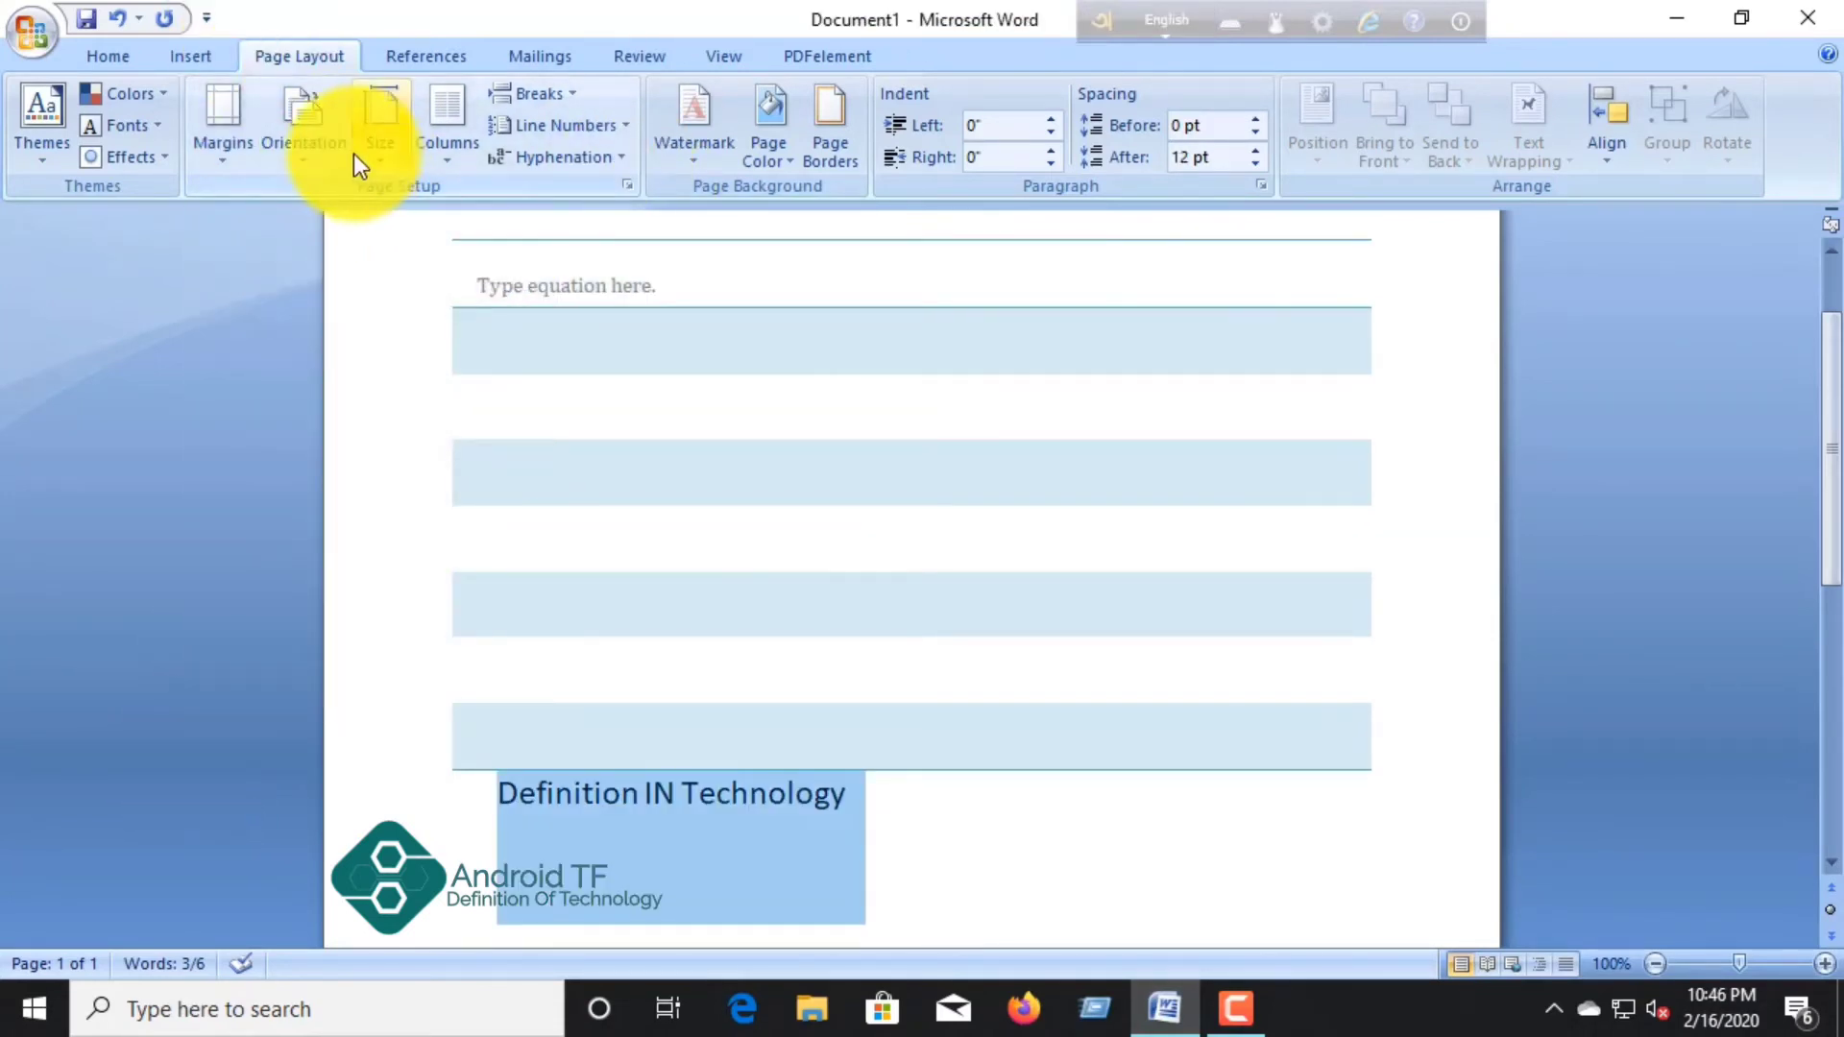
pyautogui.click(382, 153)
pyautogui.click(471, 513)
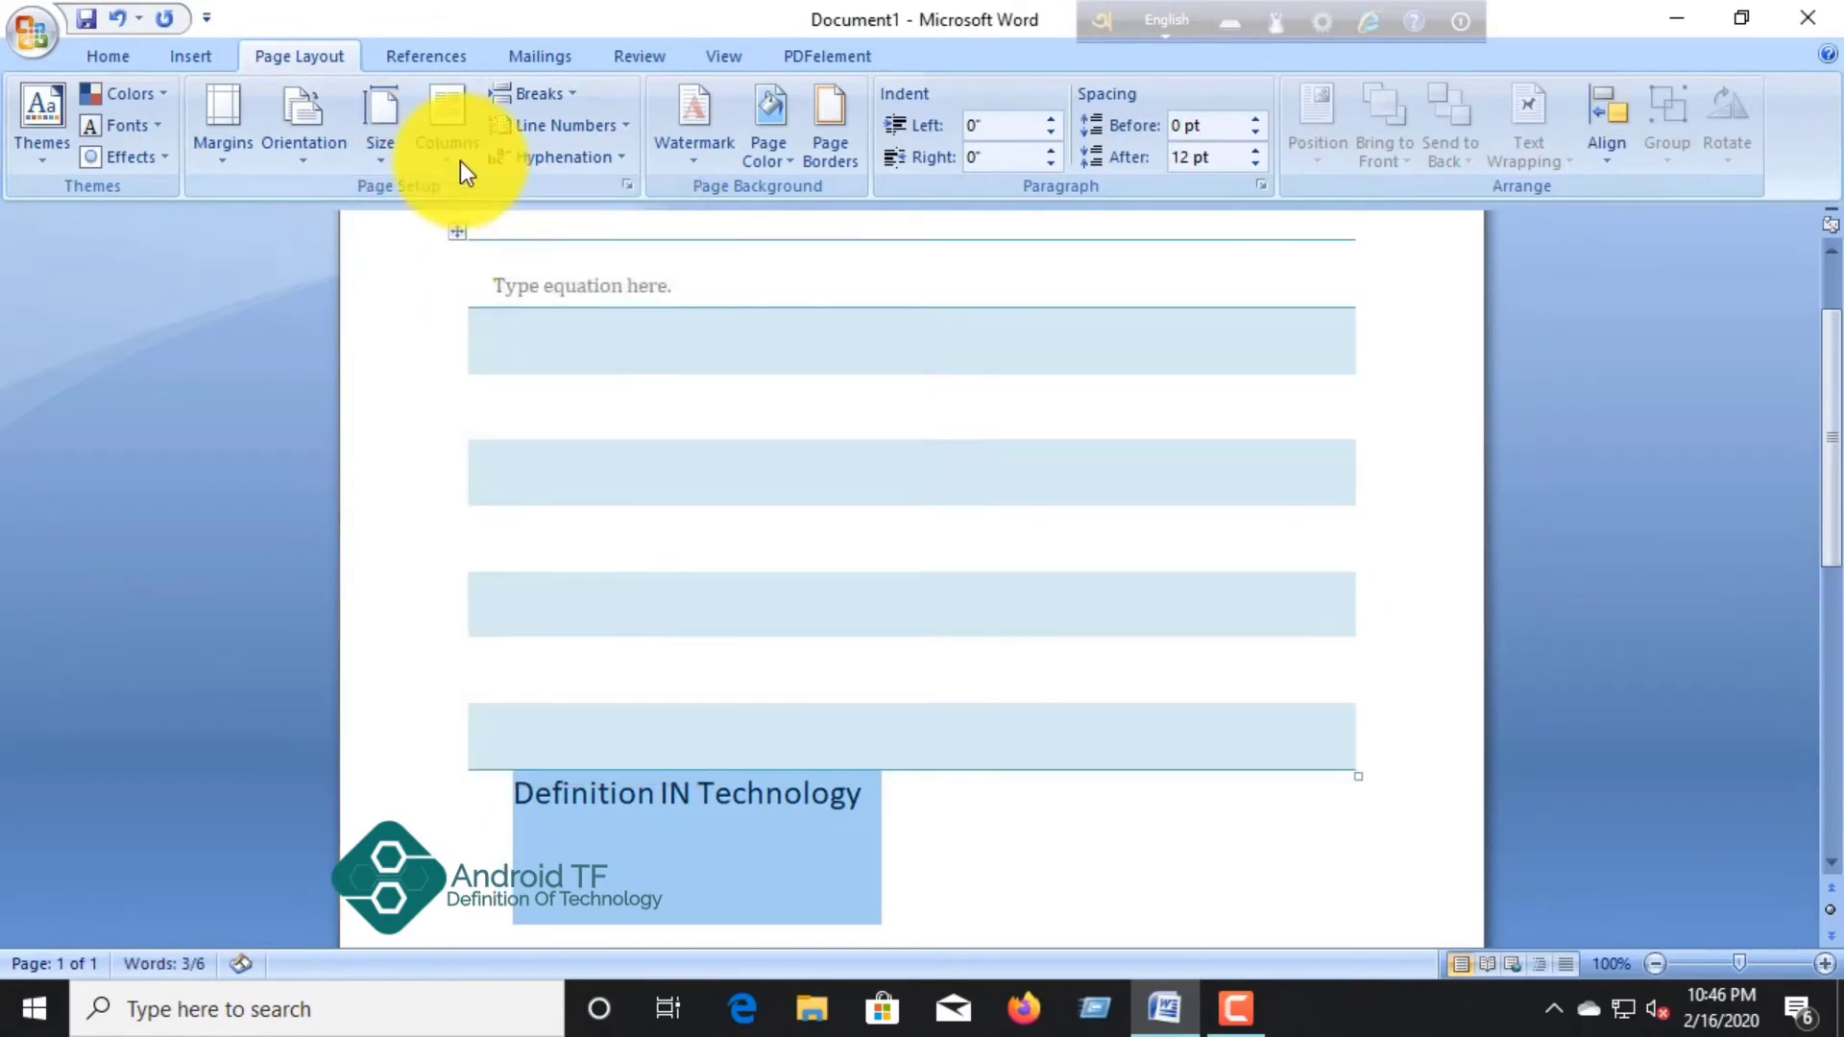
pyautogui.click(494, 159)
pyautogui.click(468, 154)
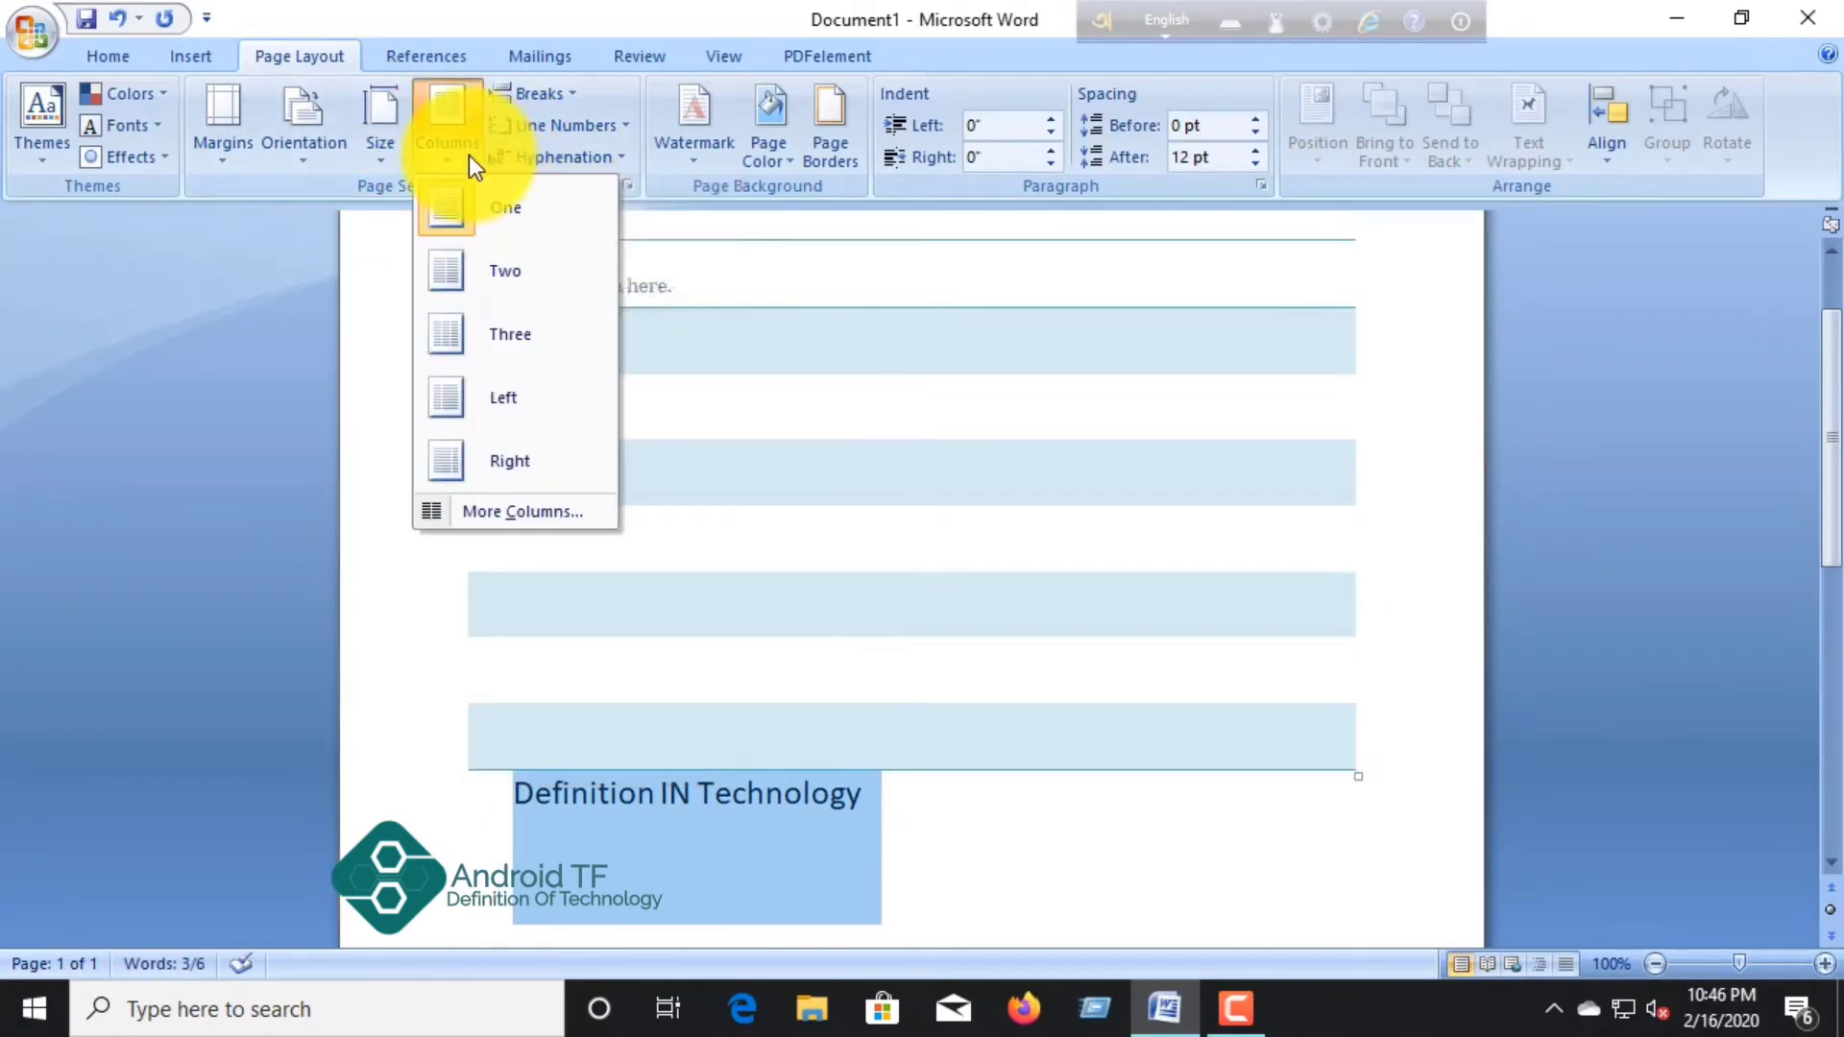
pyautogui.click(492, 316)
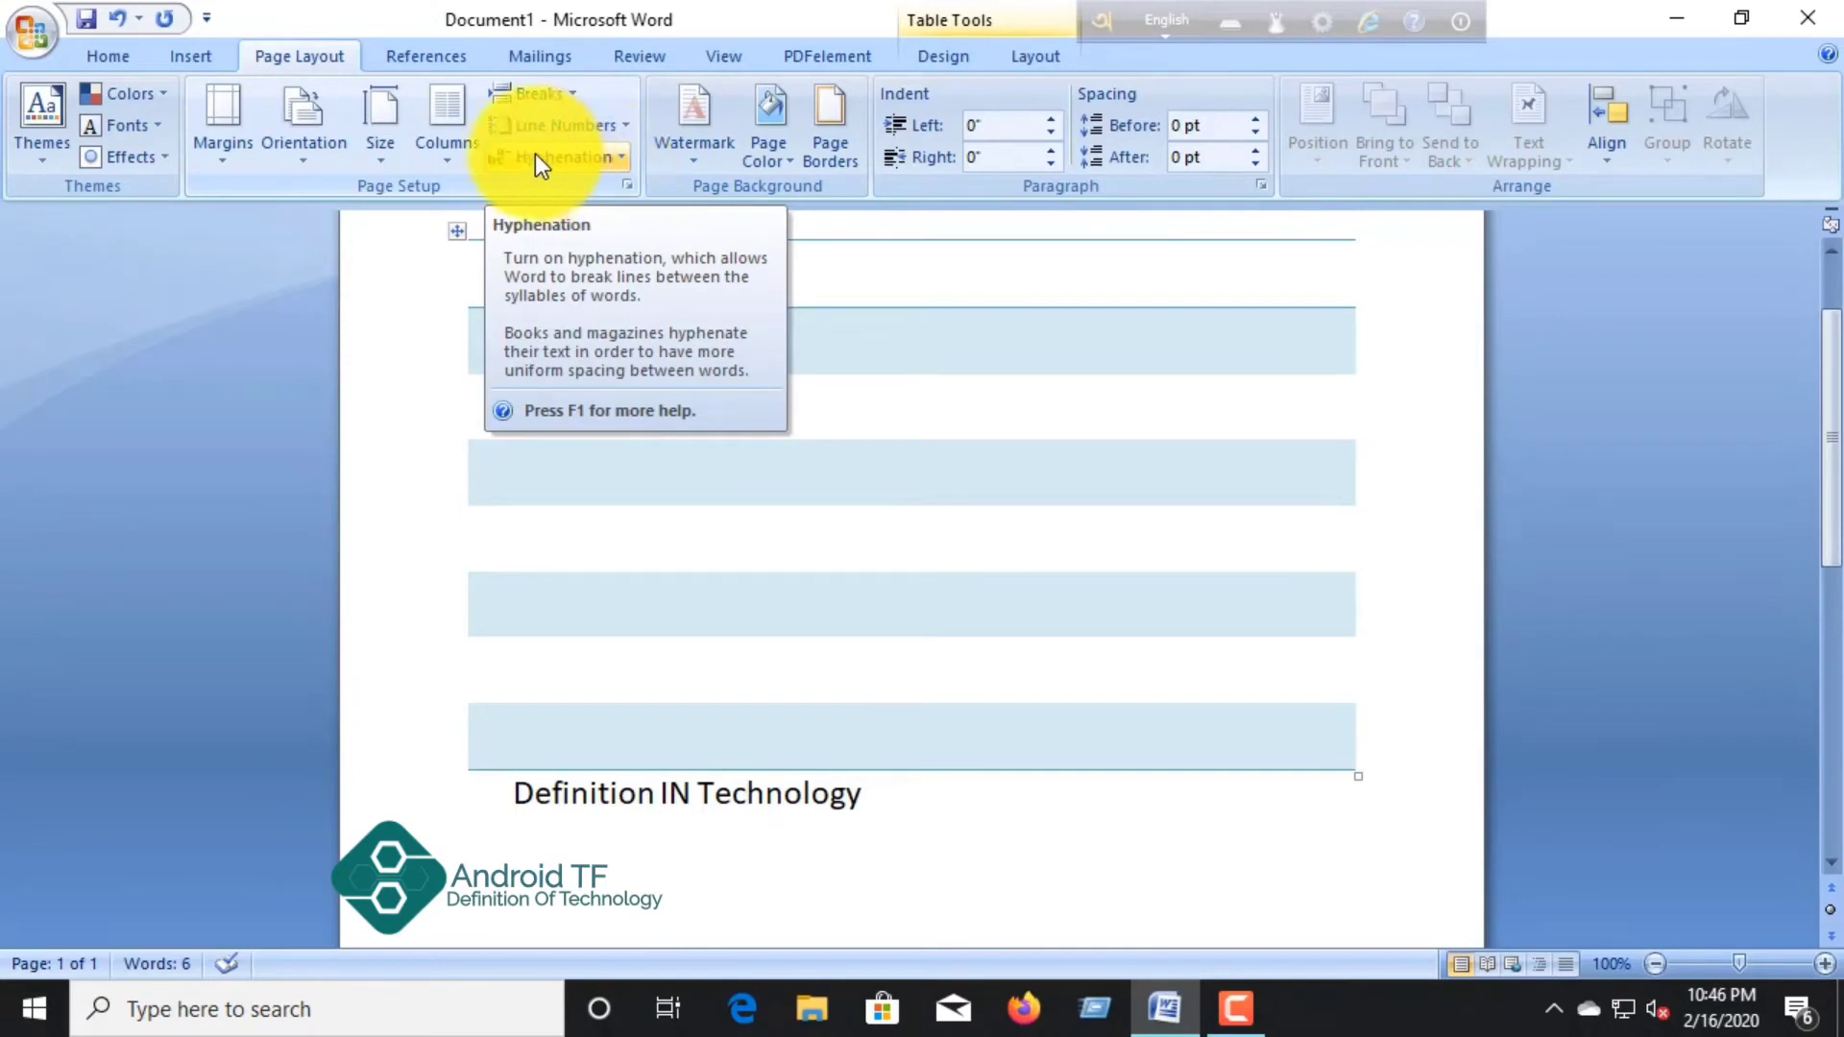
# Step: Add the diagonal CONFIDENTIAL watermark to the page
pyautogui.click(682, 139)
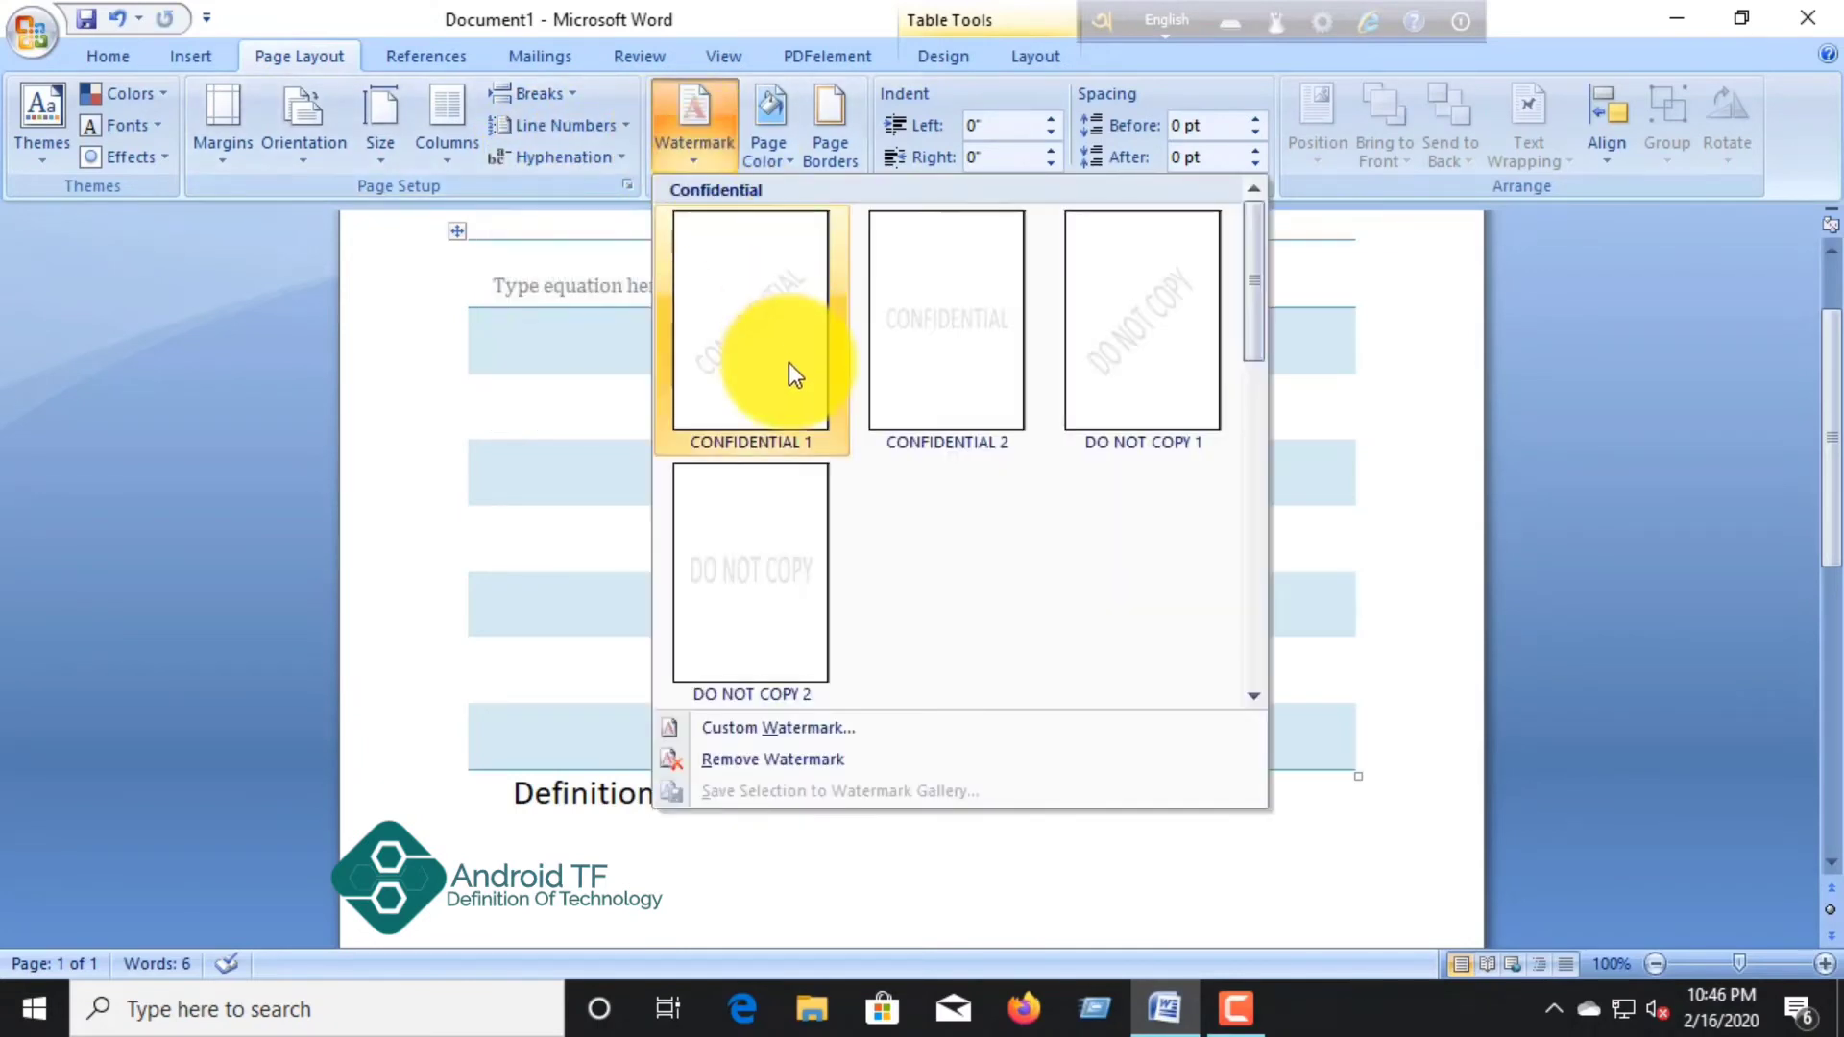
pyautogui.click(778, 389)
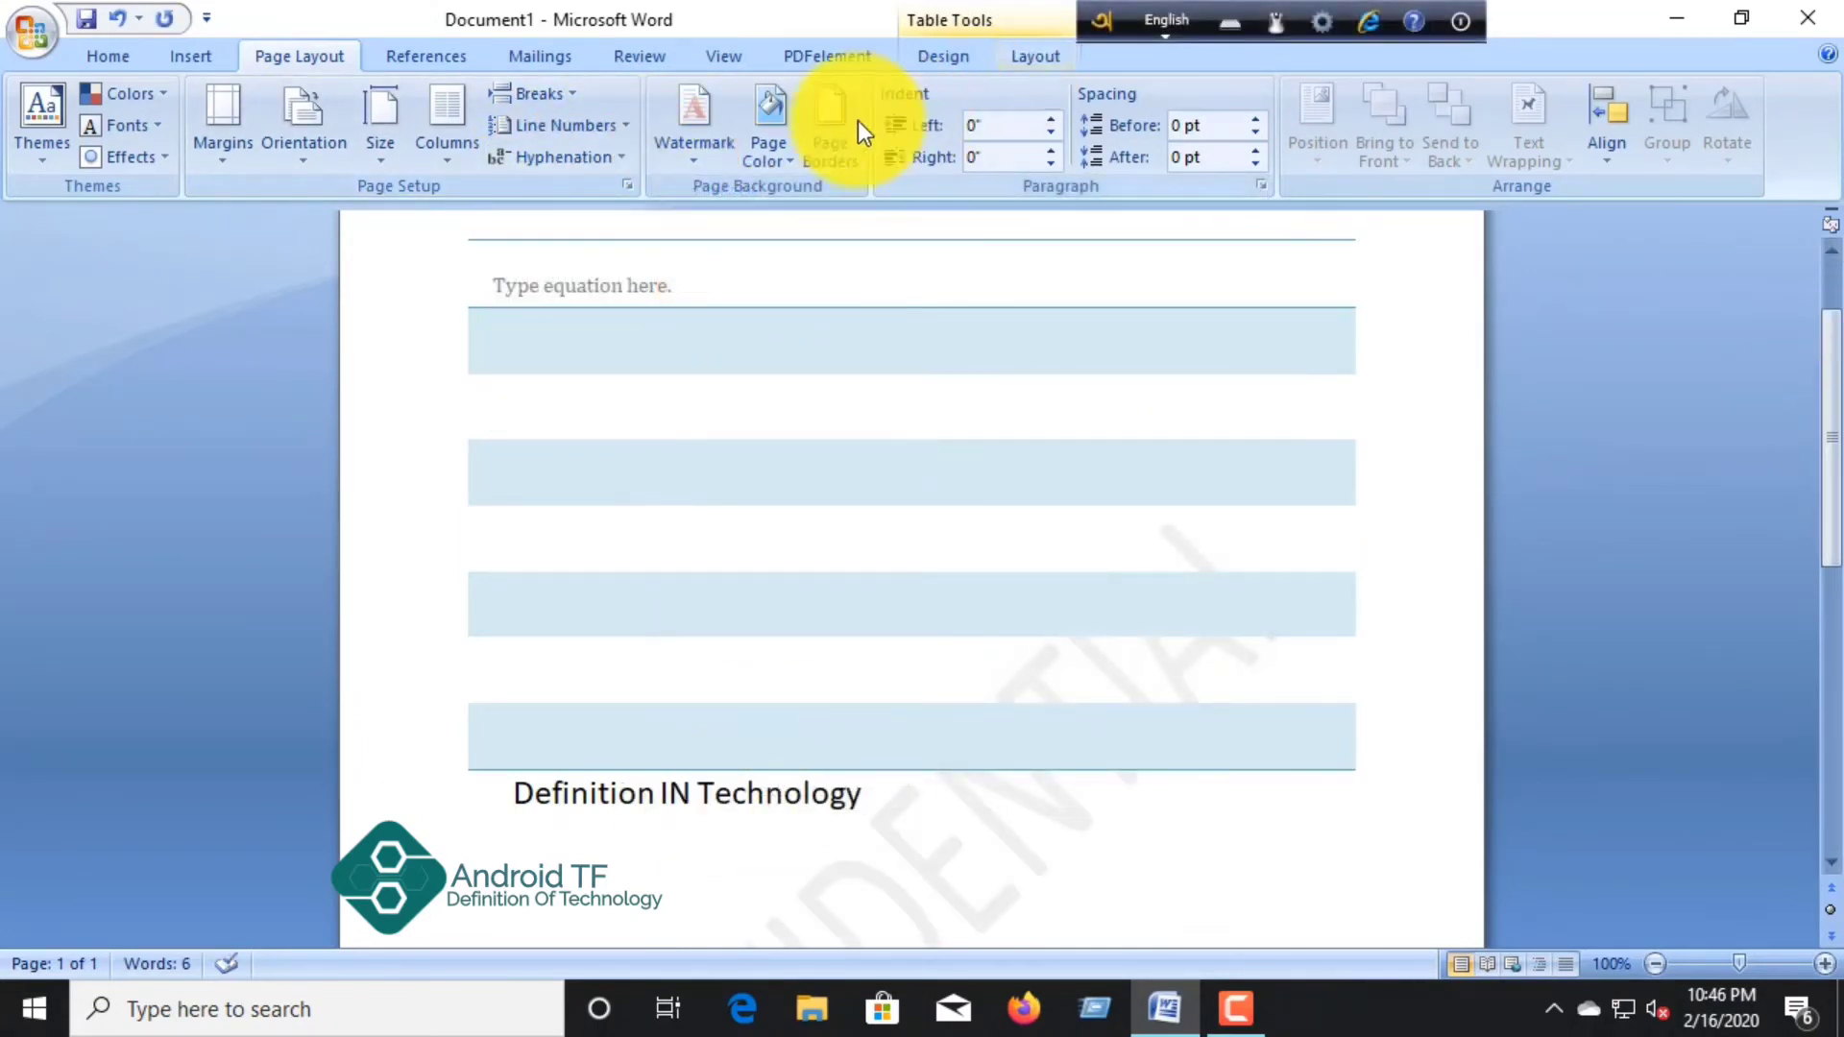
pyautogui.click(724, 136)
pyautogui.click(776, 727)
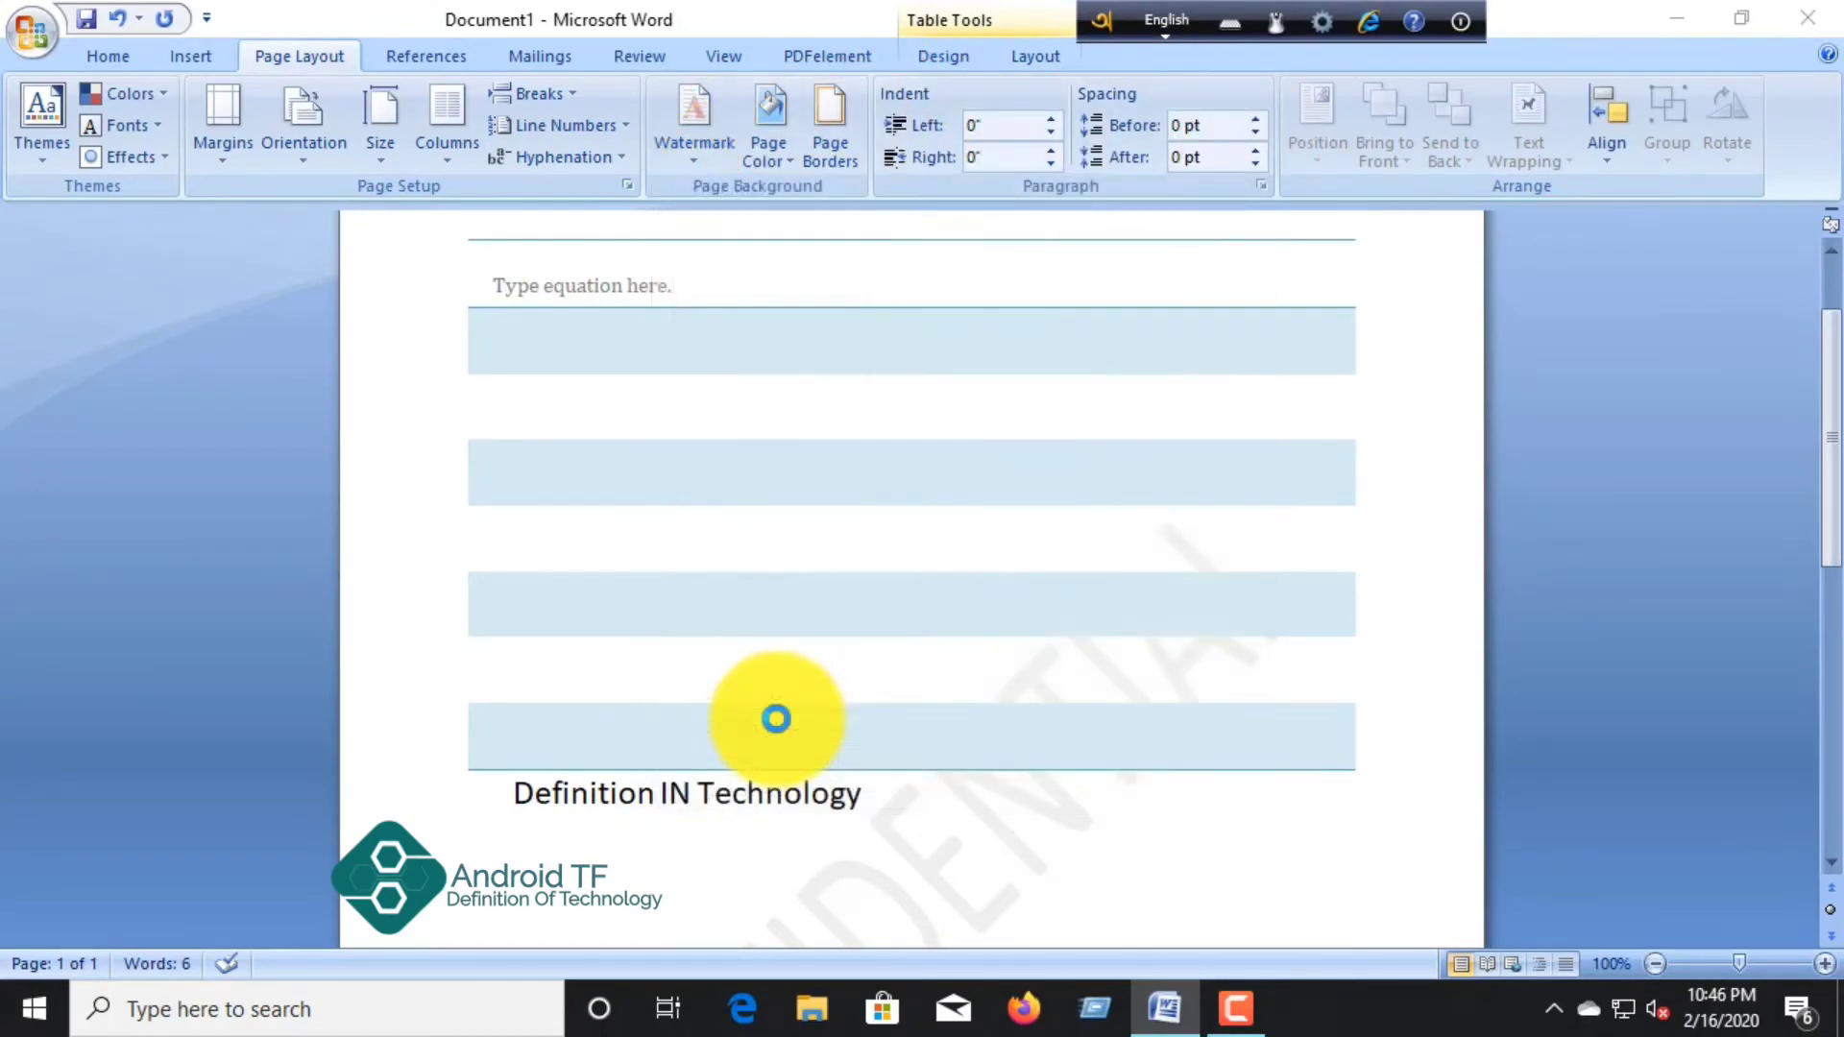
pyautogui.click(1164, 266)
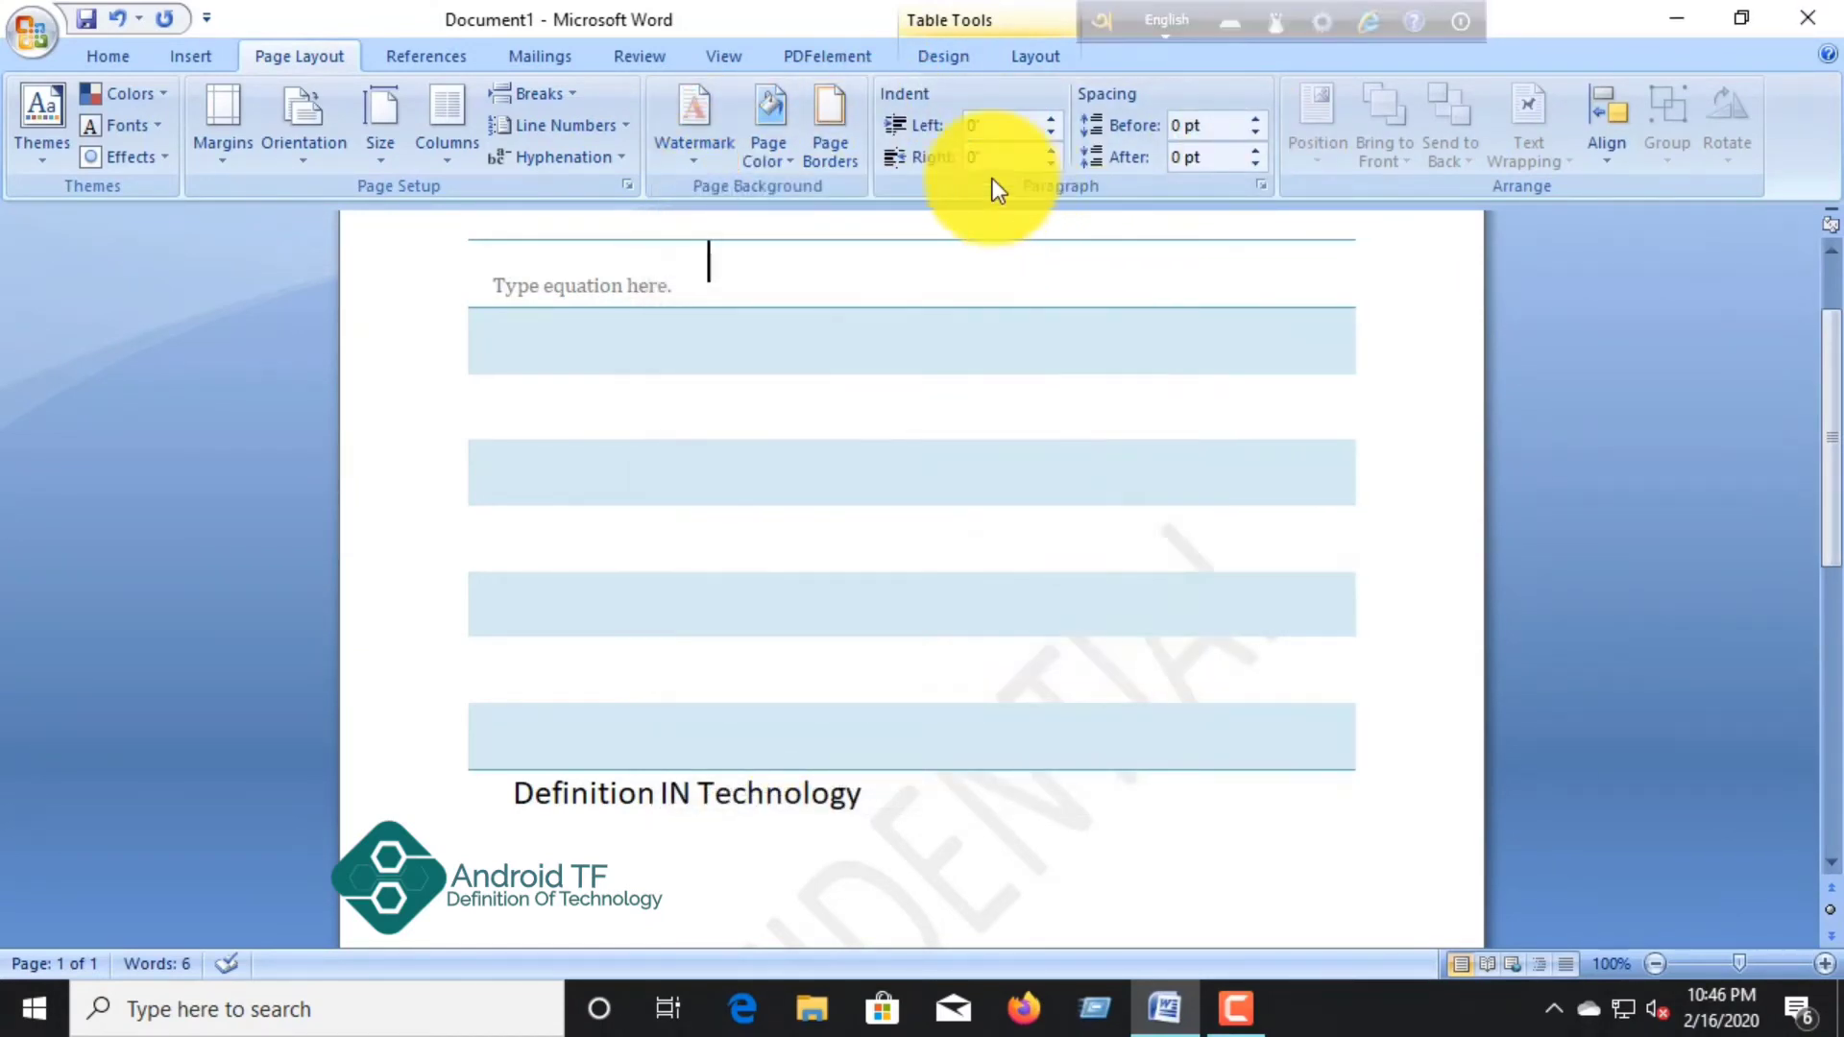
# Step: Put a plain Box page border around the page
pyautogui.click(843, 129)
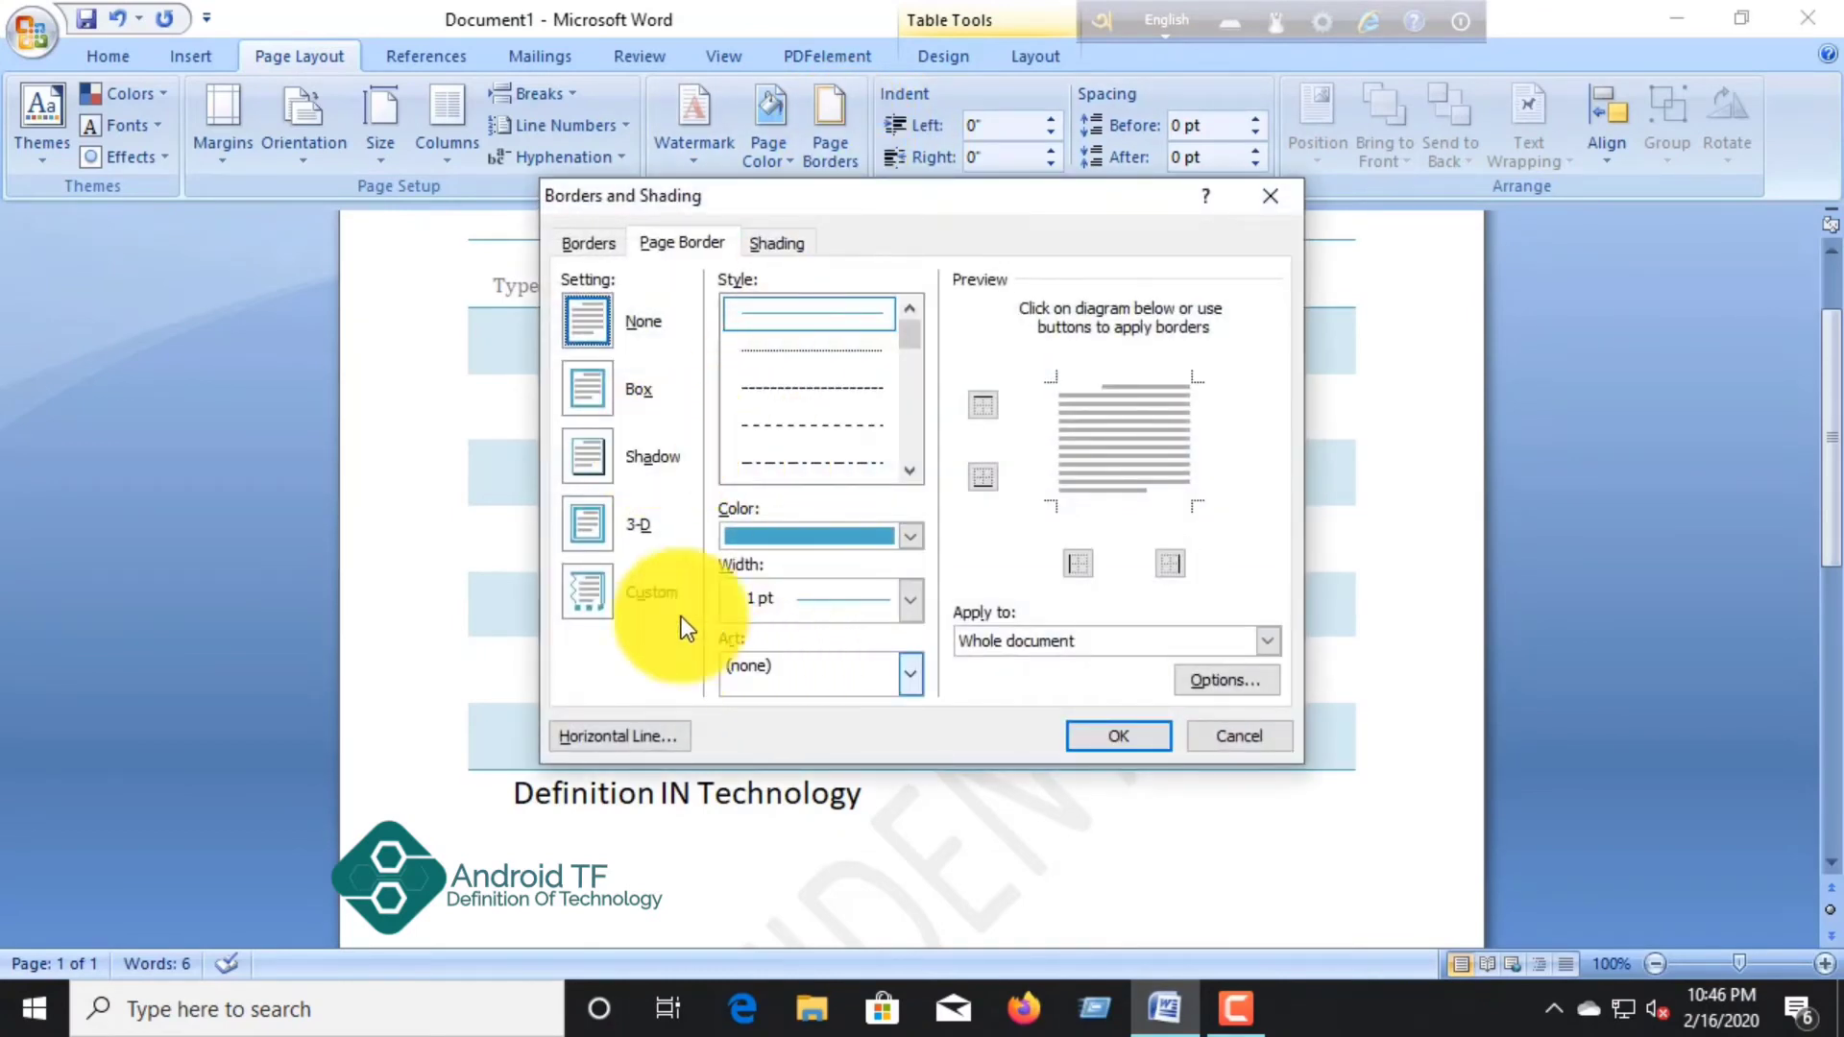
pyautogui.click(607, 396)
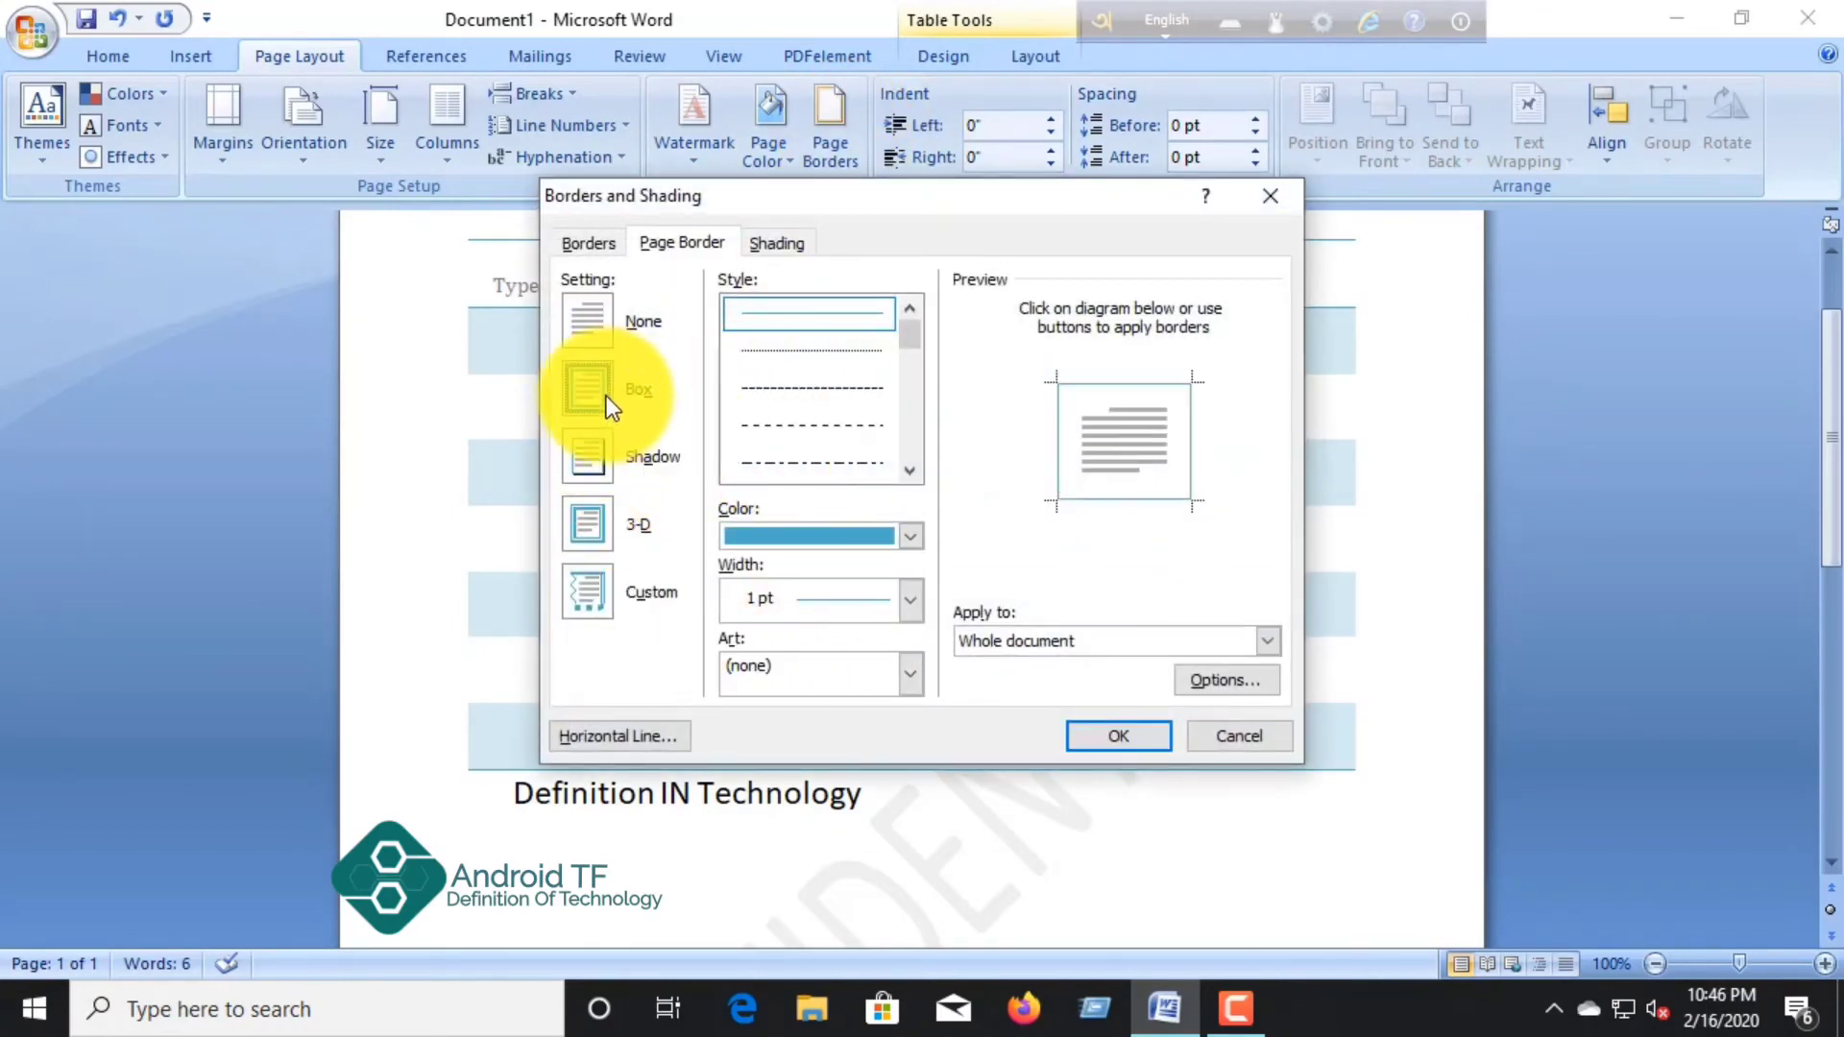
pyautogui.click(1116, 733)
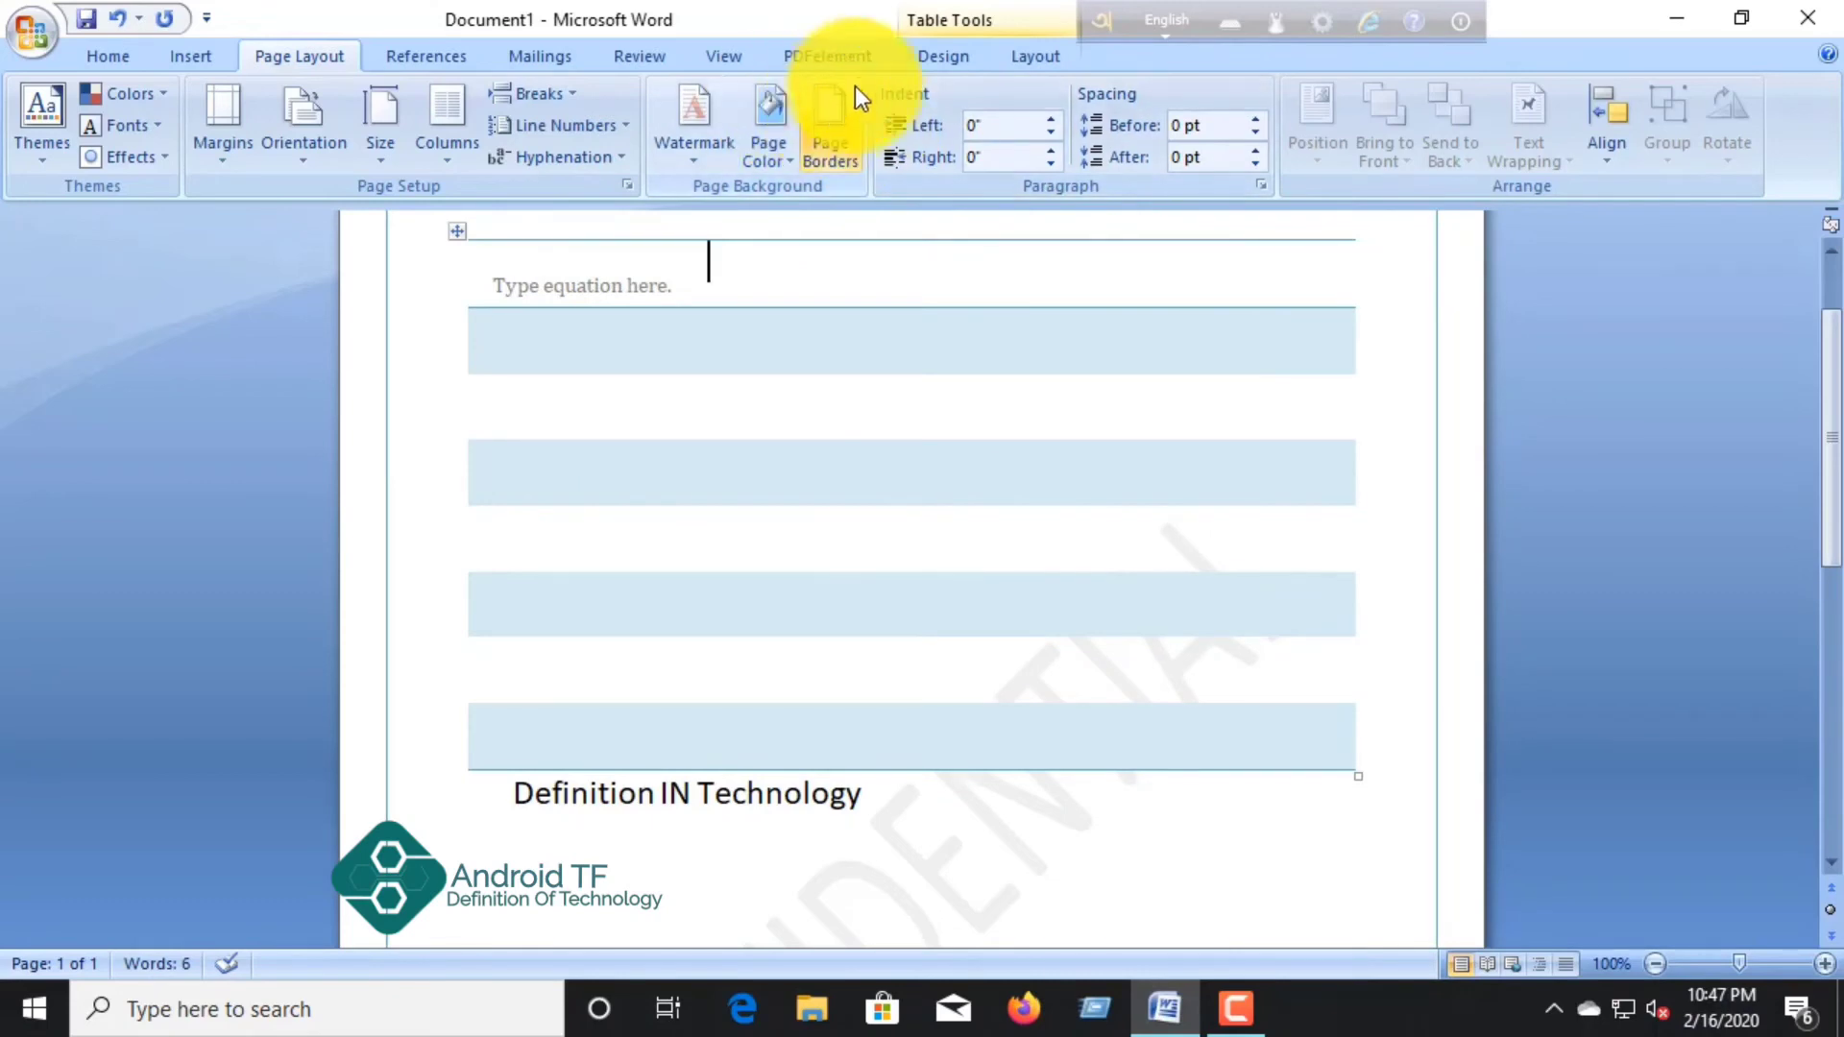
# Step: Look through the References, Mailings, Review, View and PDFelement ribbon options
pyautogui.rightClick(832, 59)
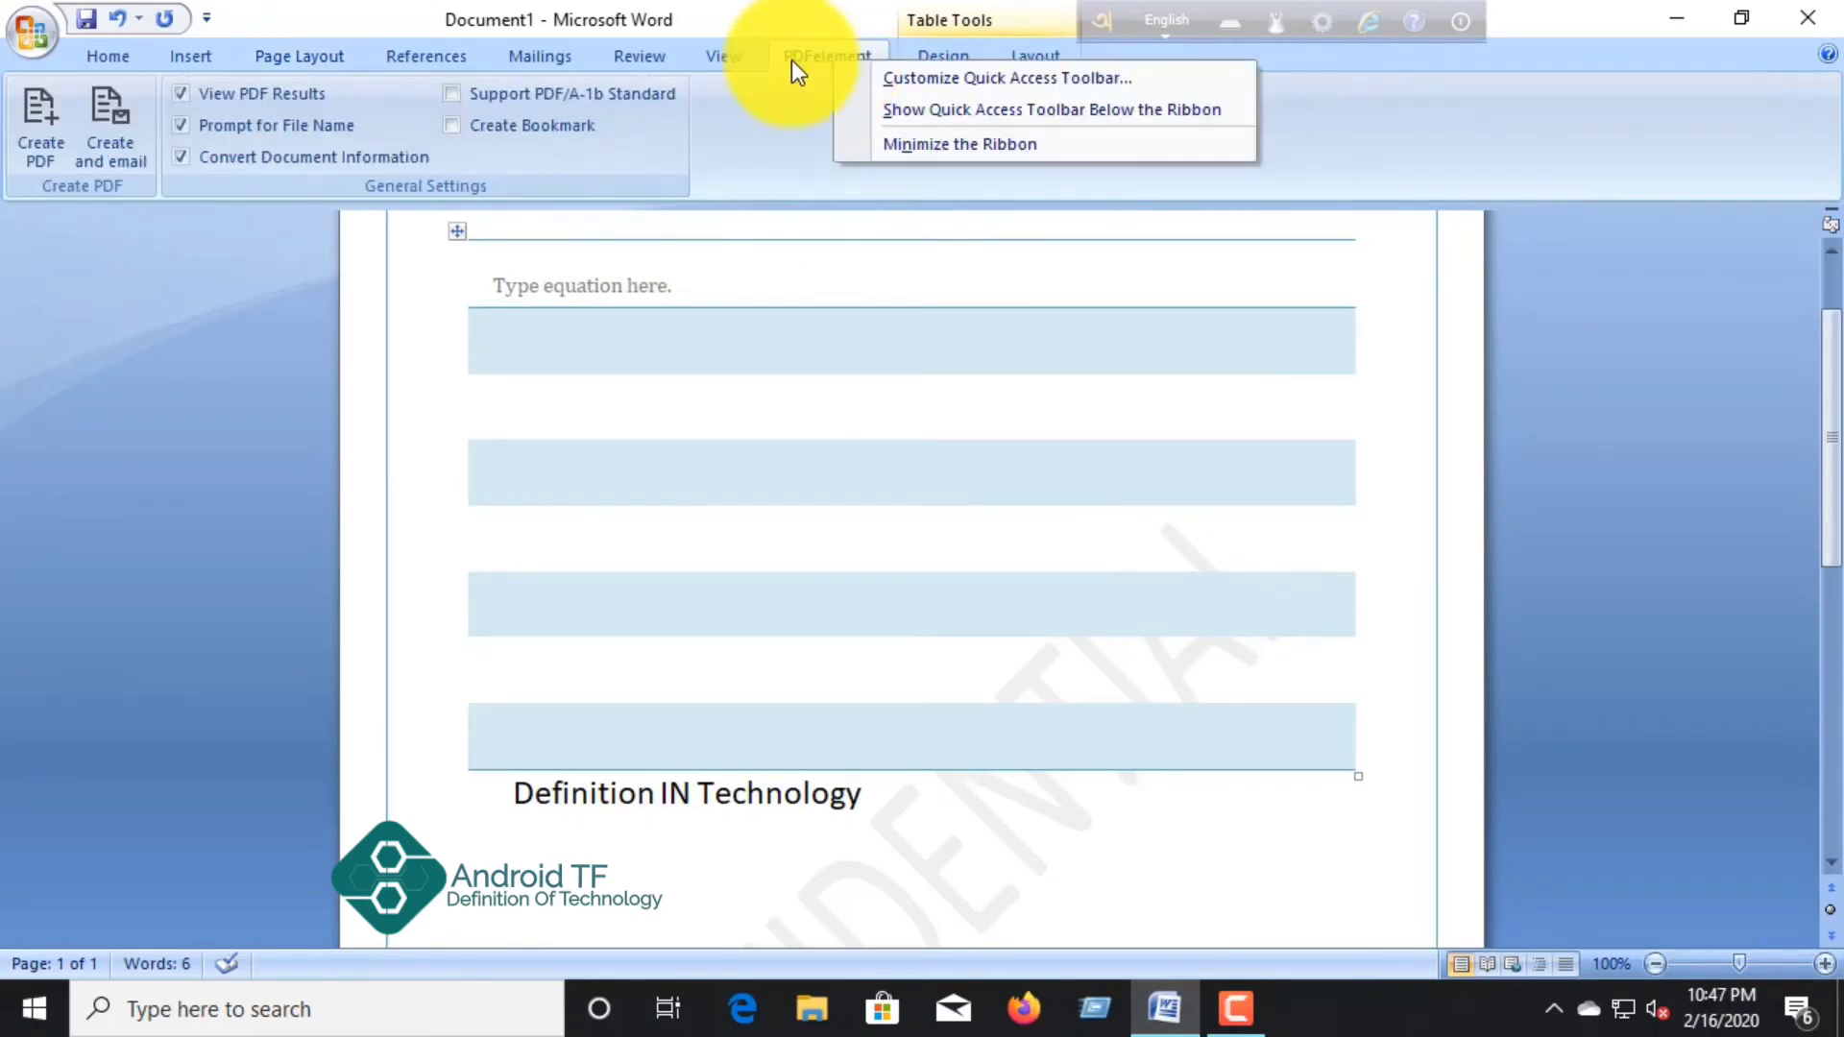
pyautogui.click(445, 63)
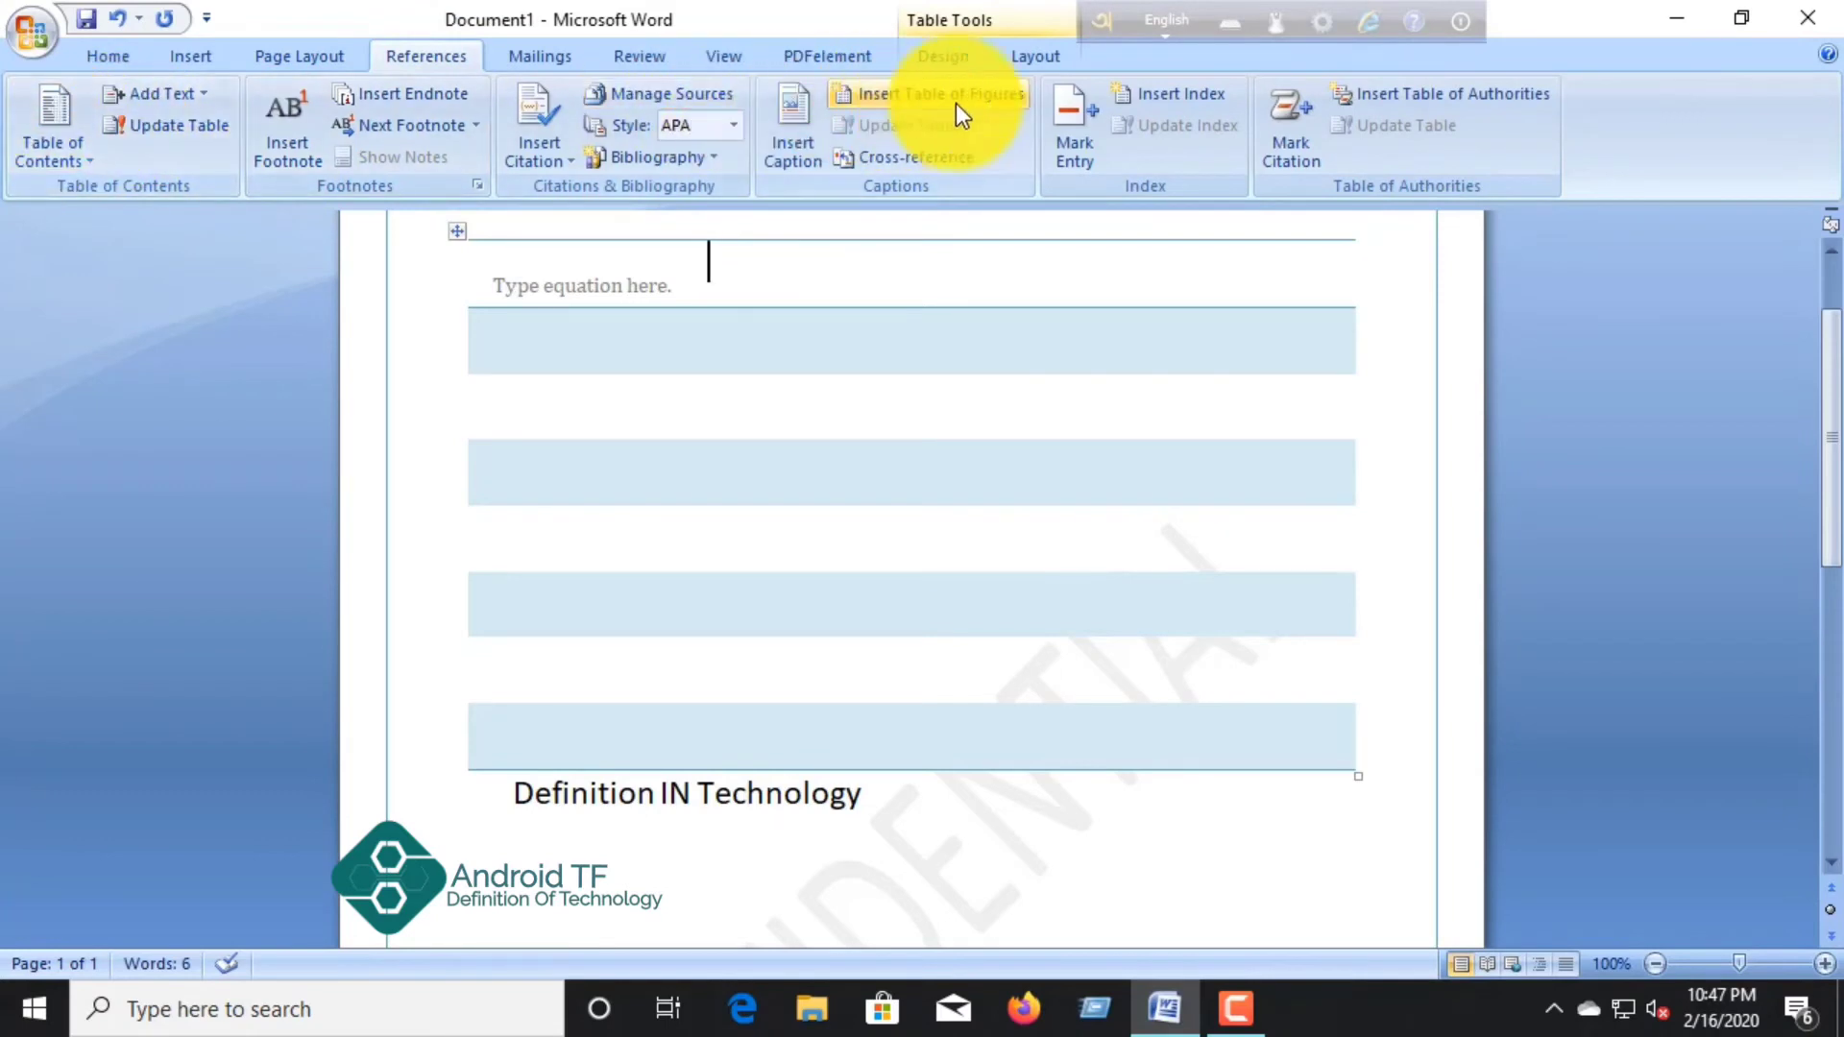
pyautogui.click(555, 55)
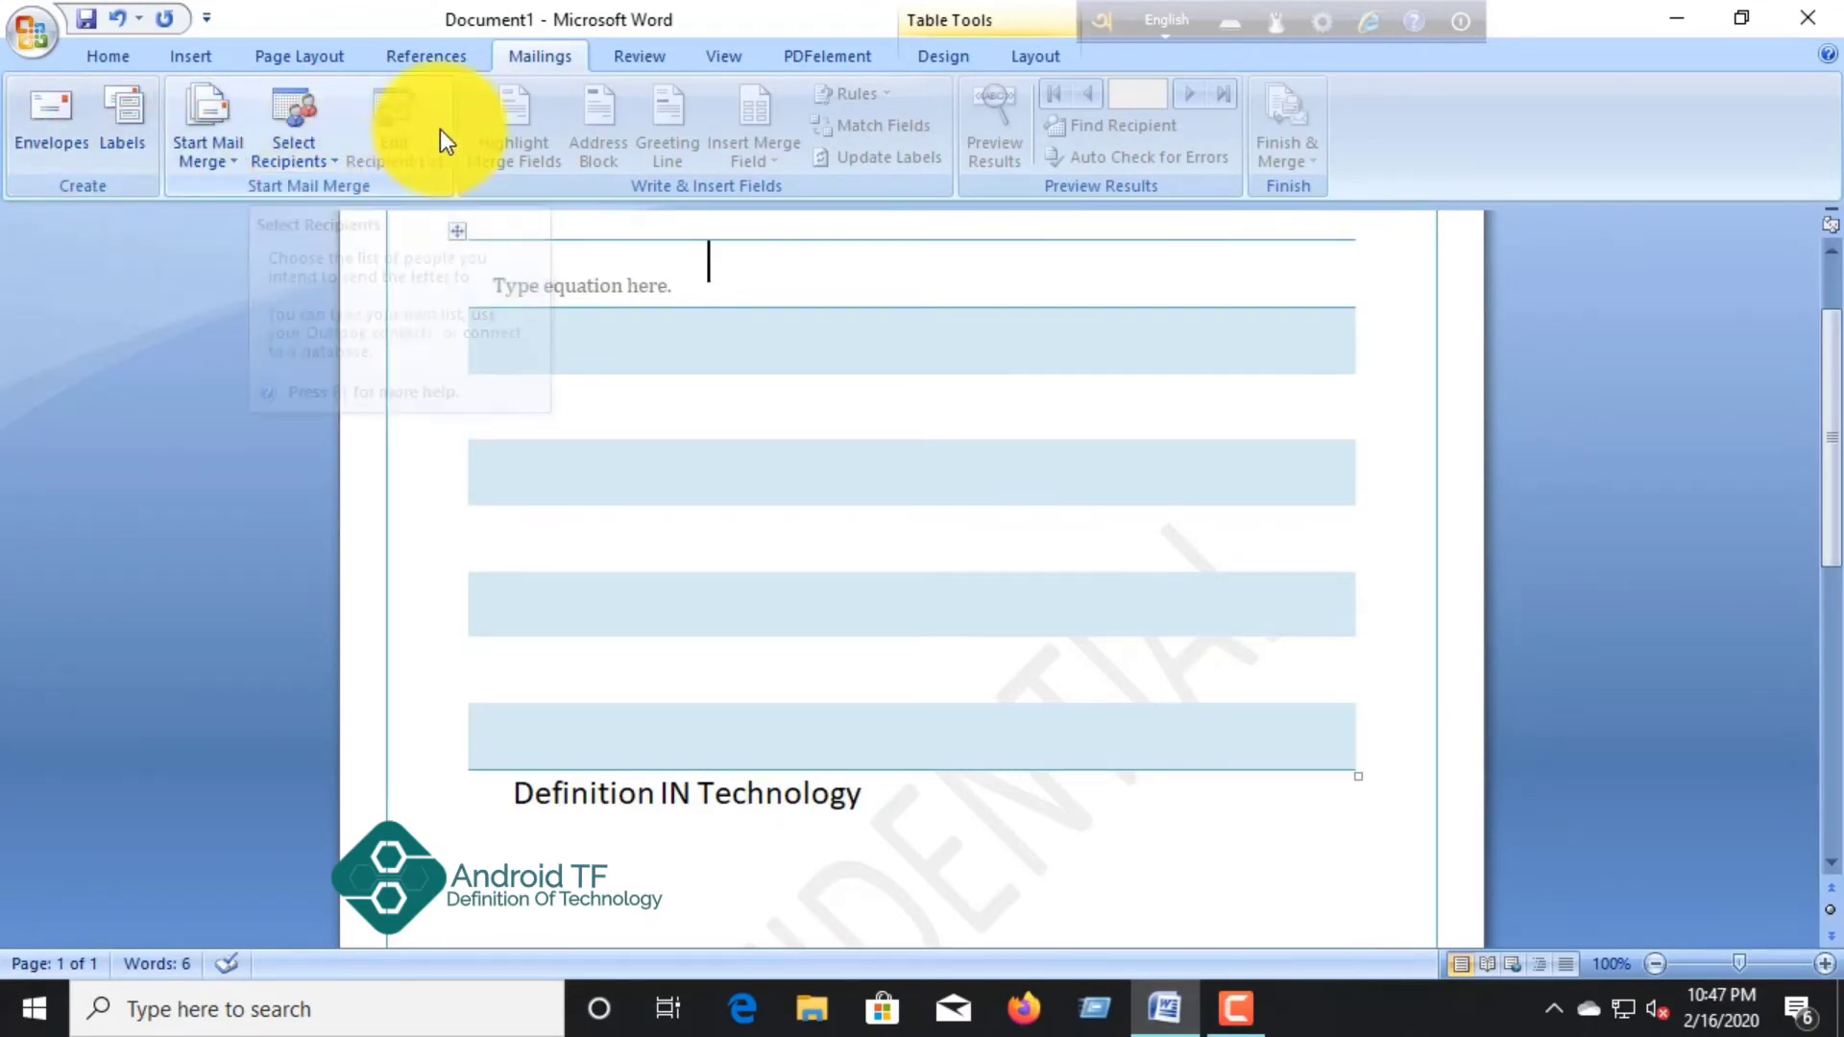
pyautogui.click(636, 54)
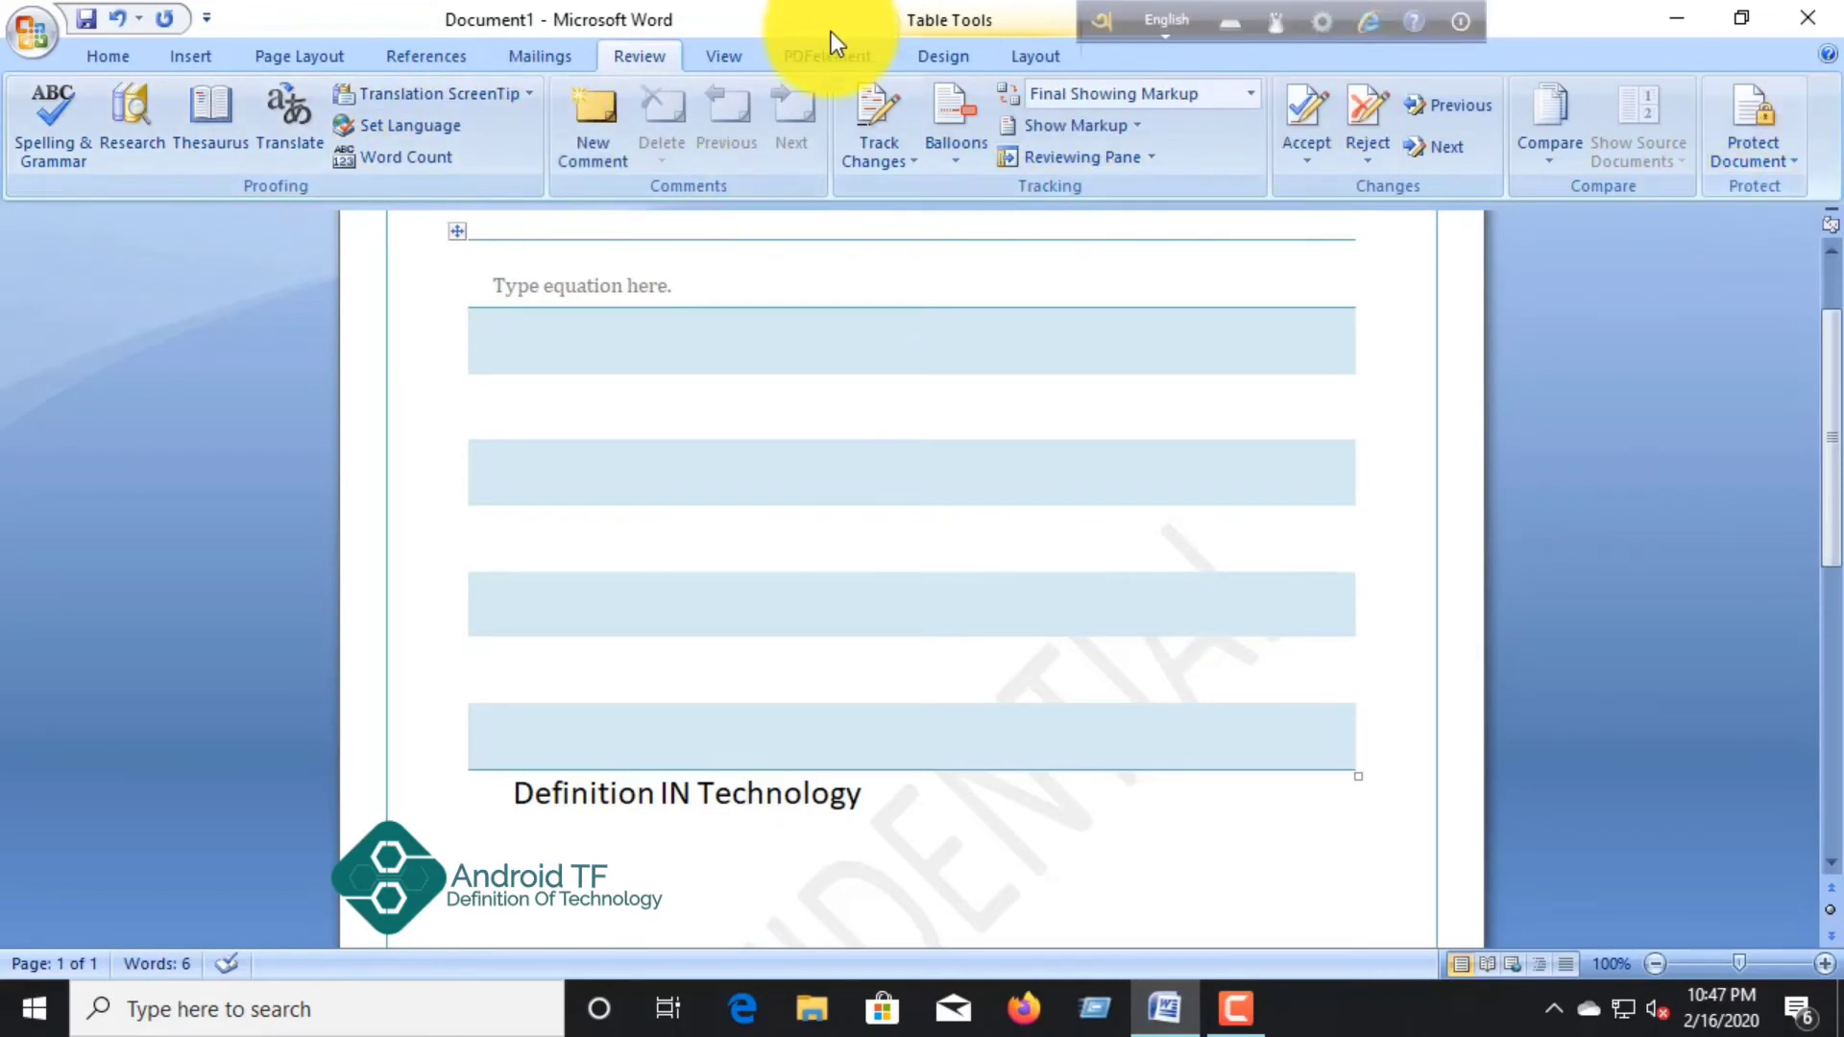
pyautogui.click(751, 61)
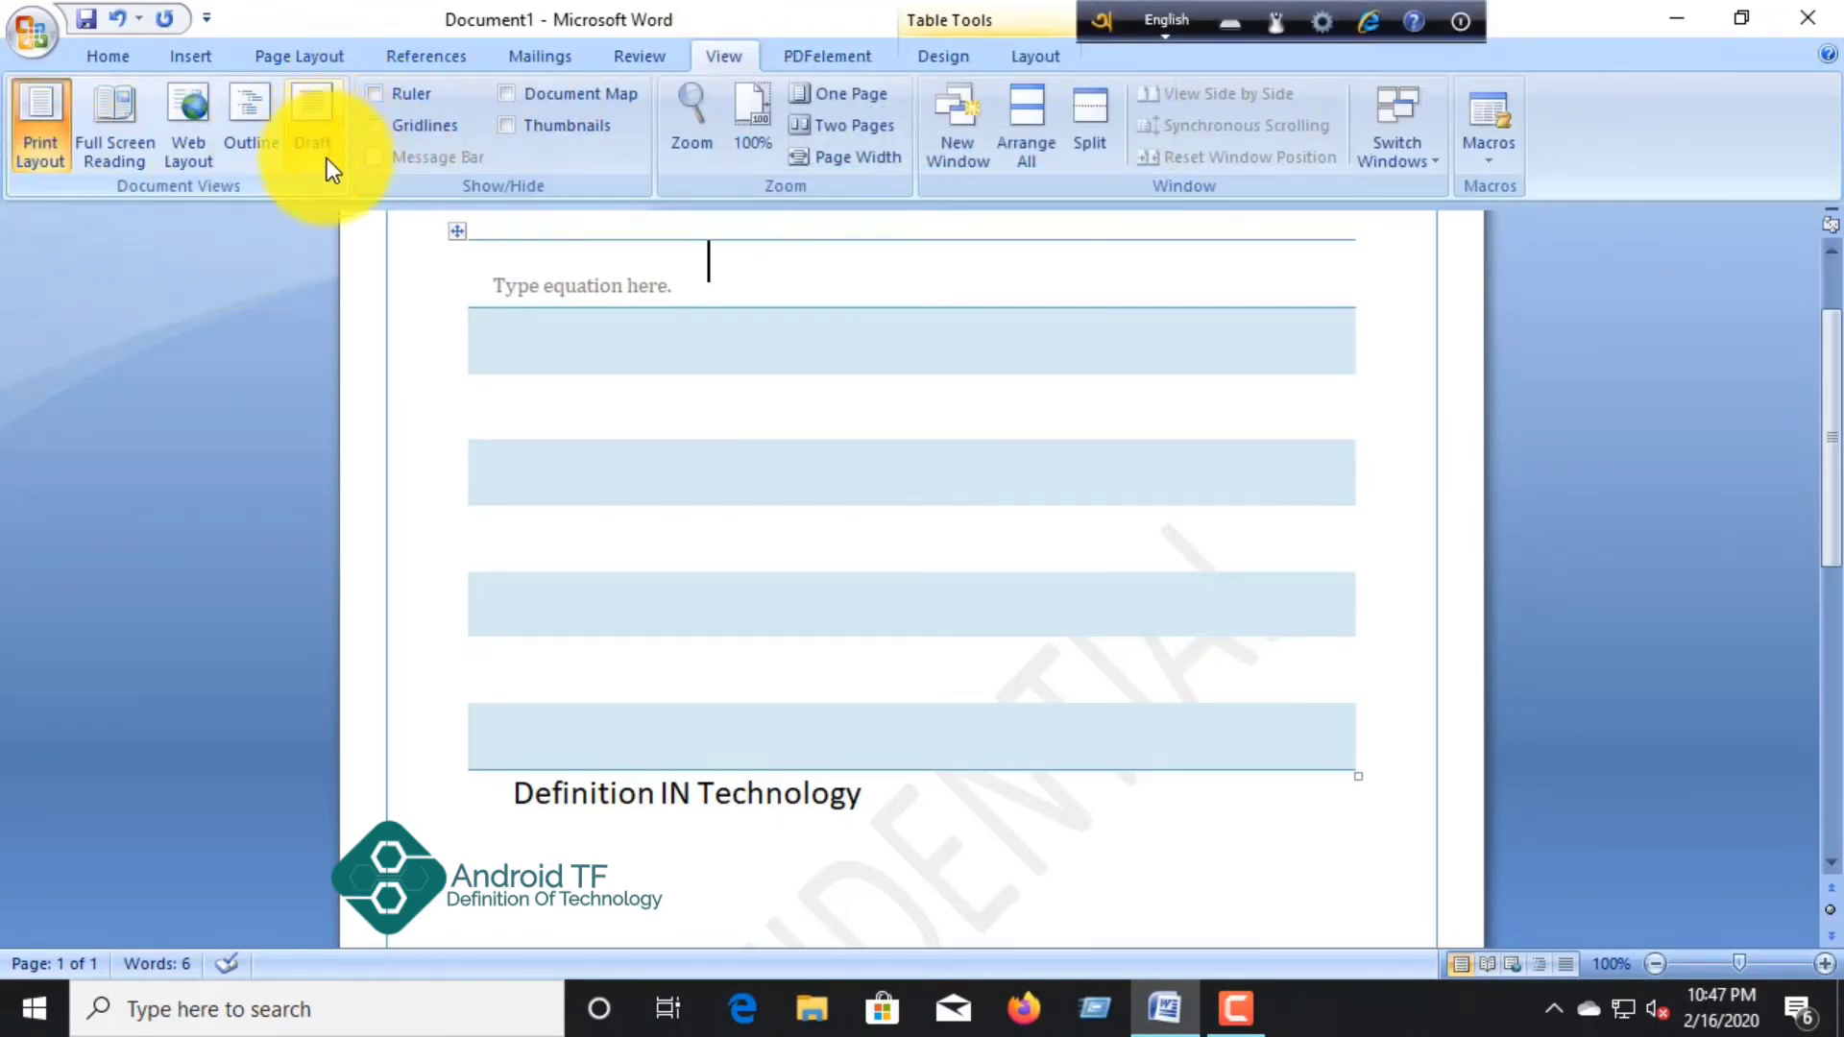
pyautogui.click(794, 54)
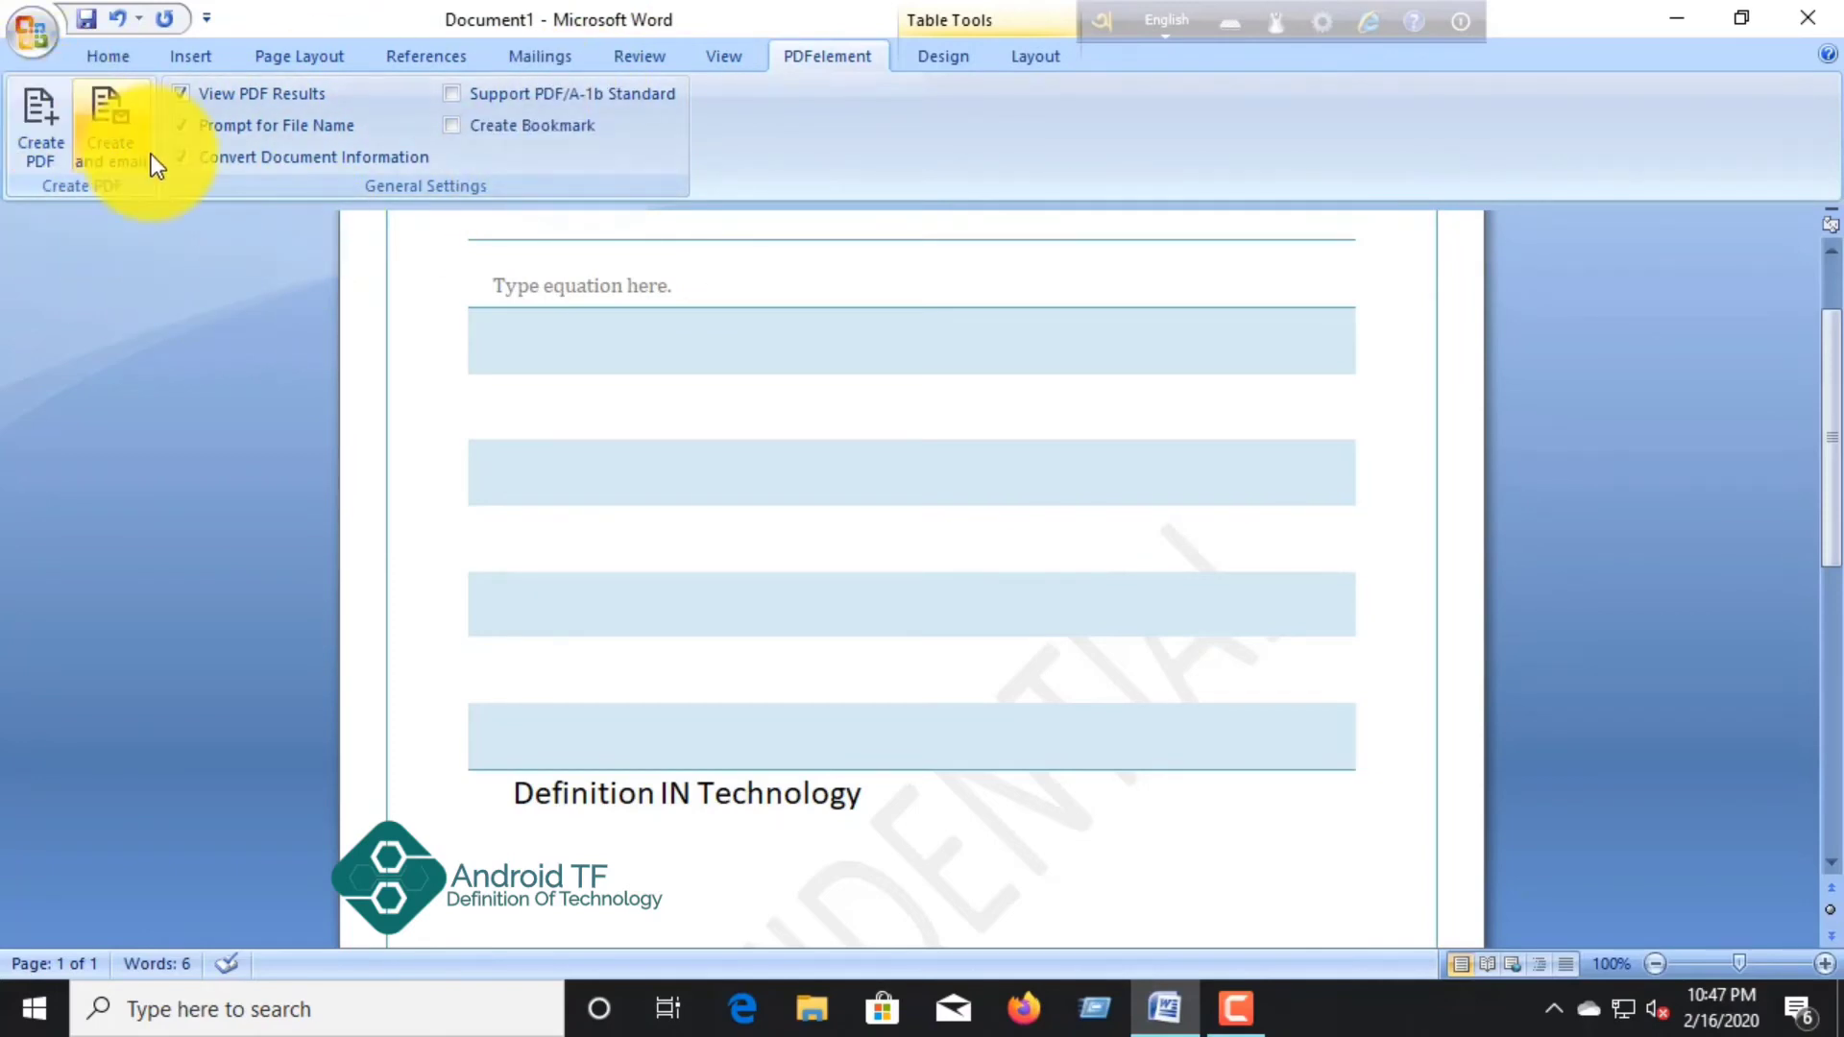
# Step: Check the Table Tools Design and Layout options, toggle gridlines, then return to Home
pyautogui.rightClick(943, 57)
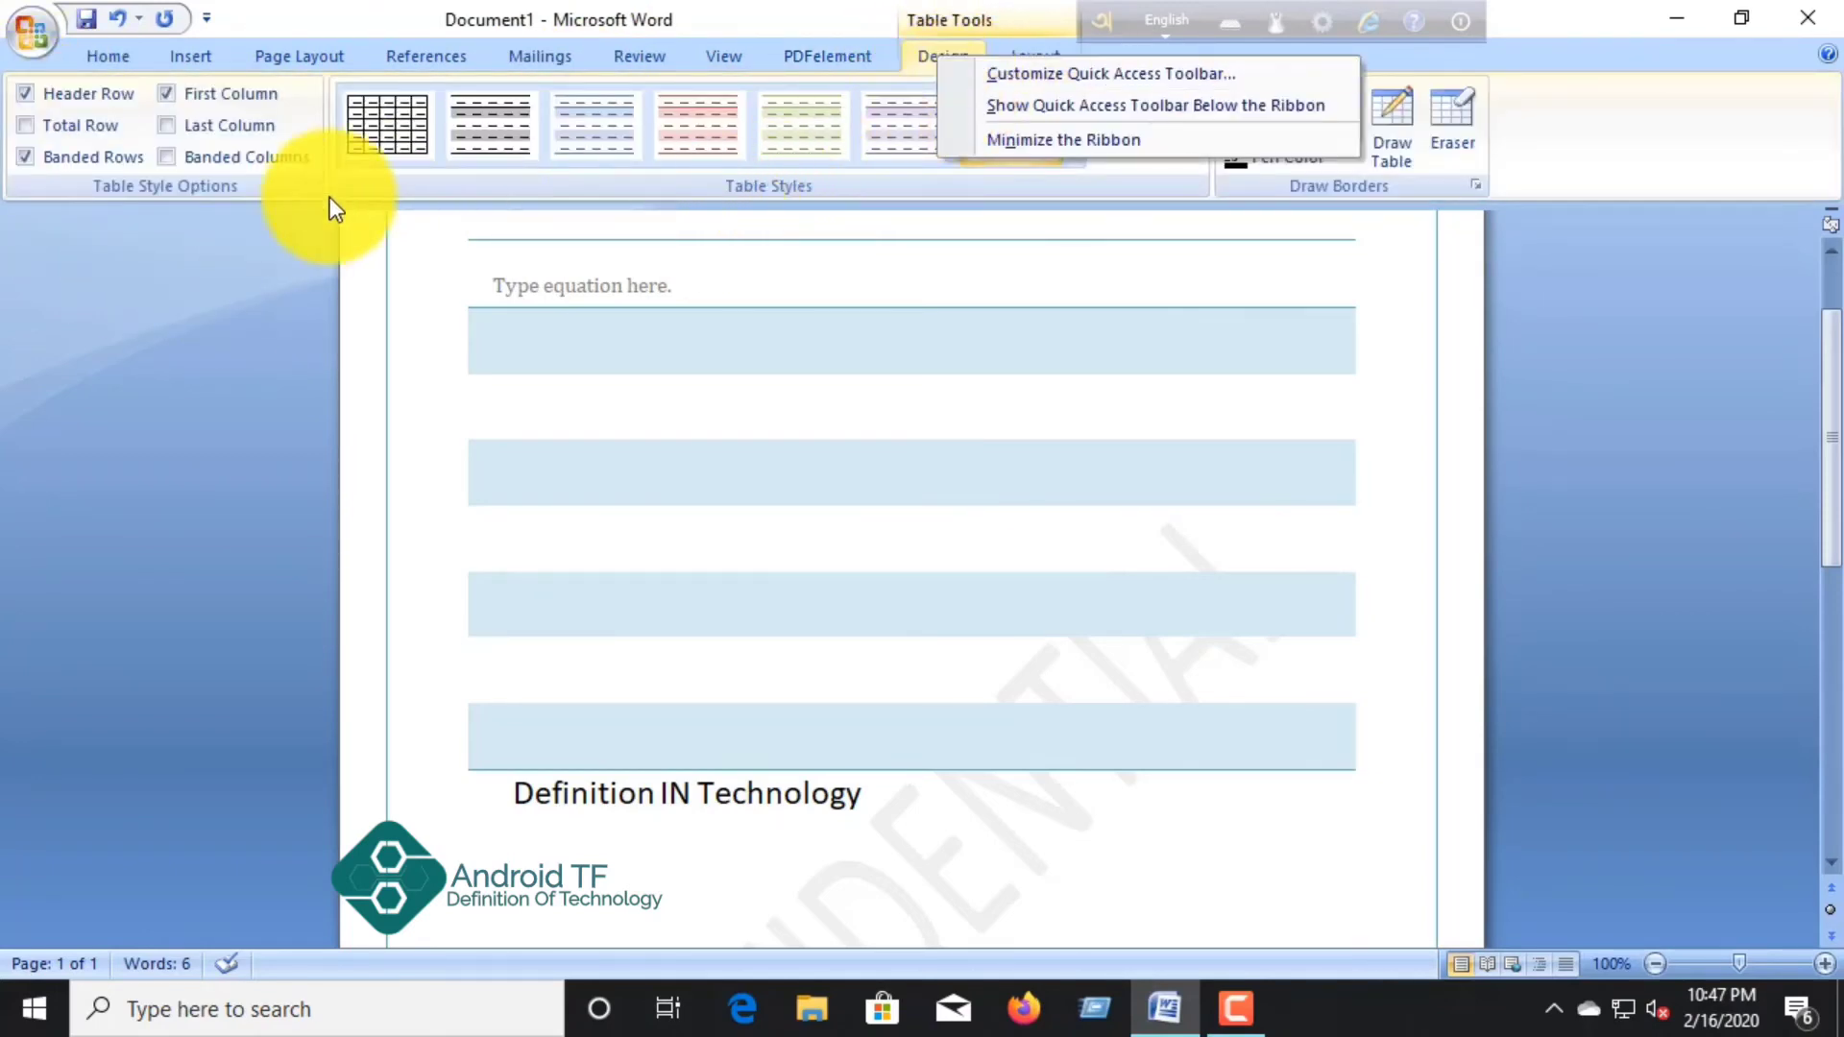
pyautogui.click(216, 213)
pyautogui.click(1047, 58)
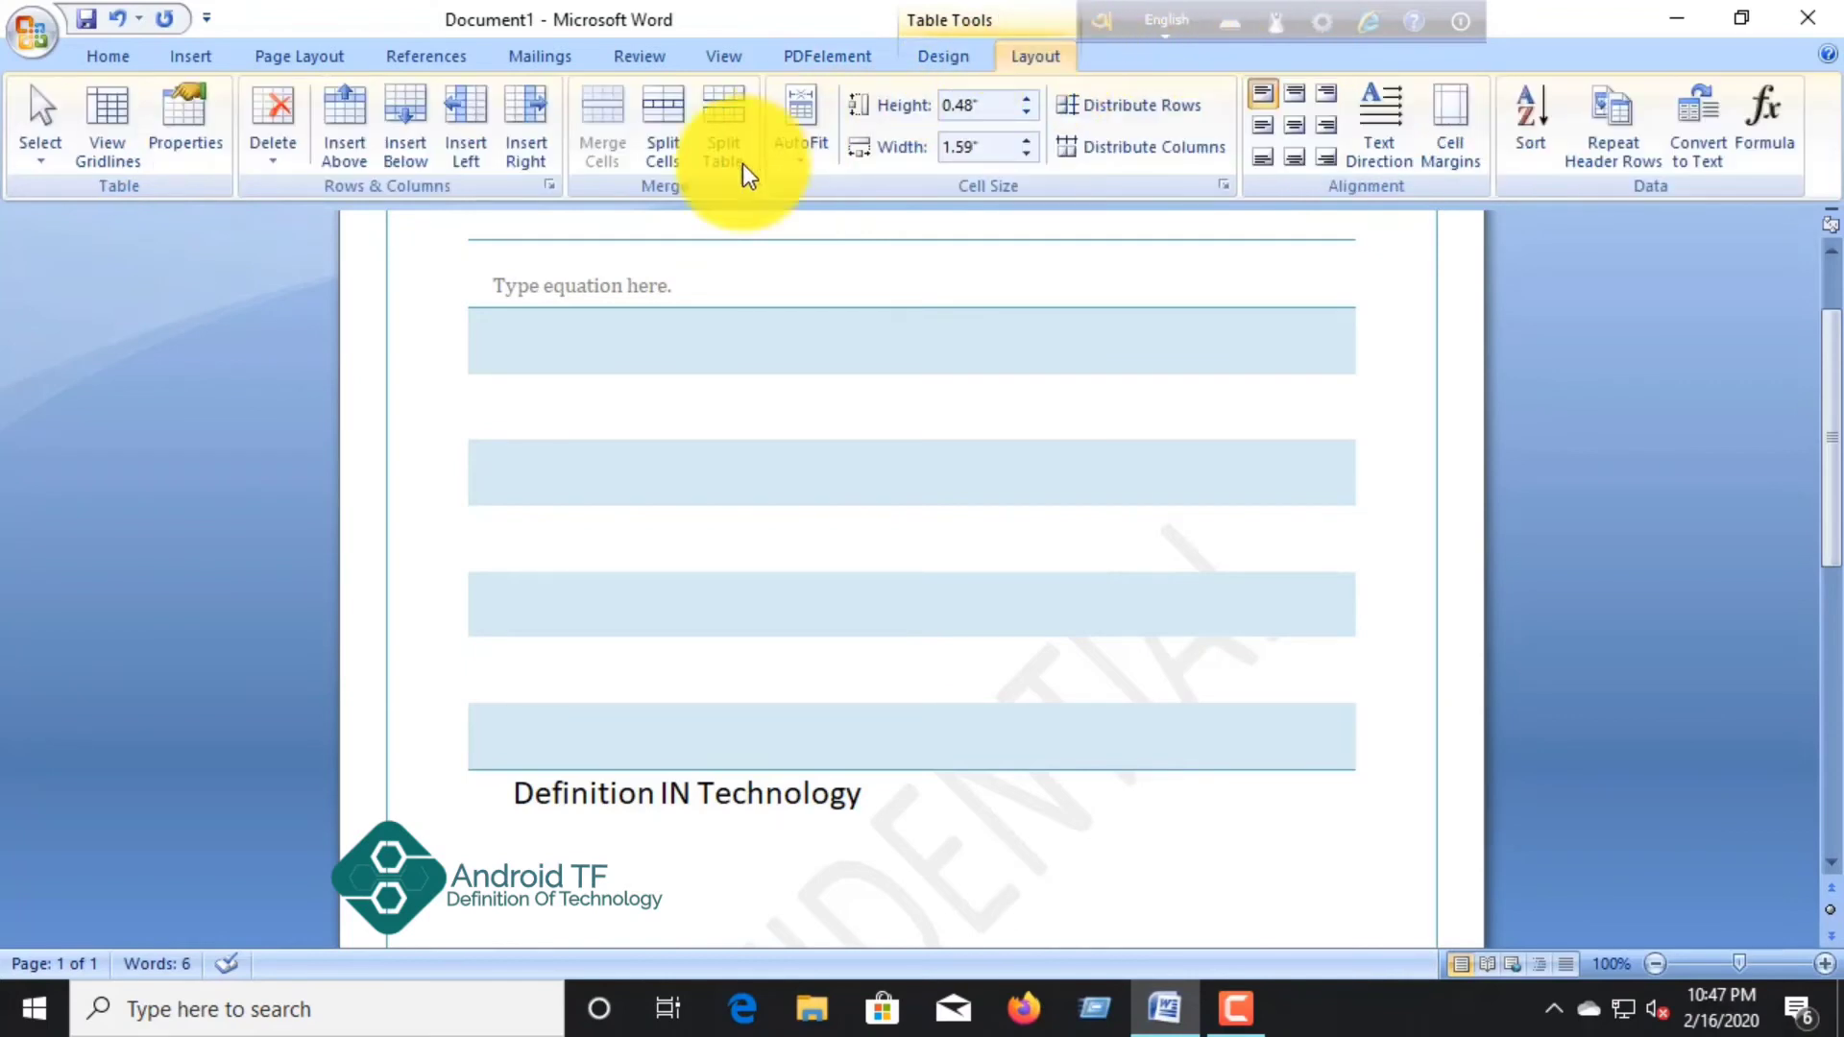
pyautogui.click(93, 178)
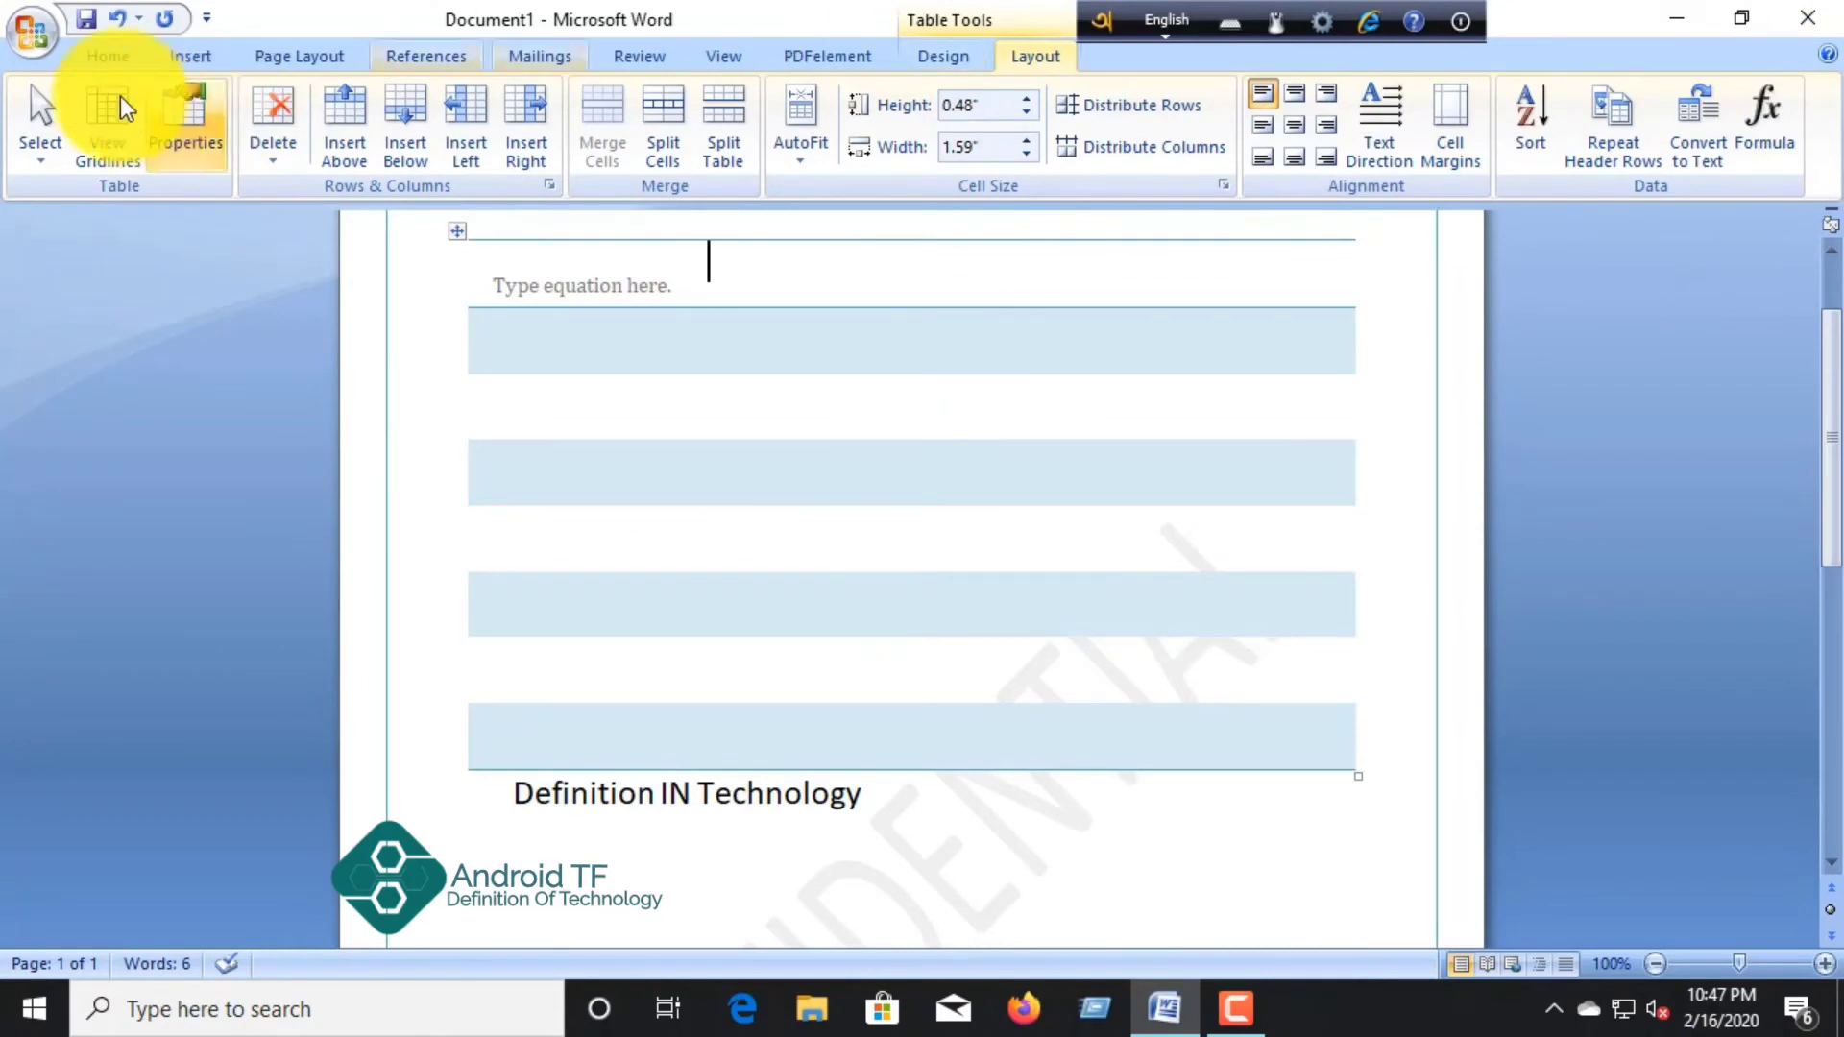
pyautogui.click(96, 53)
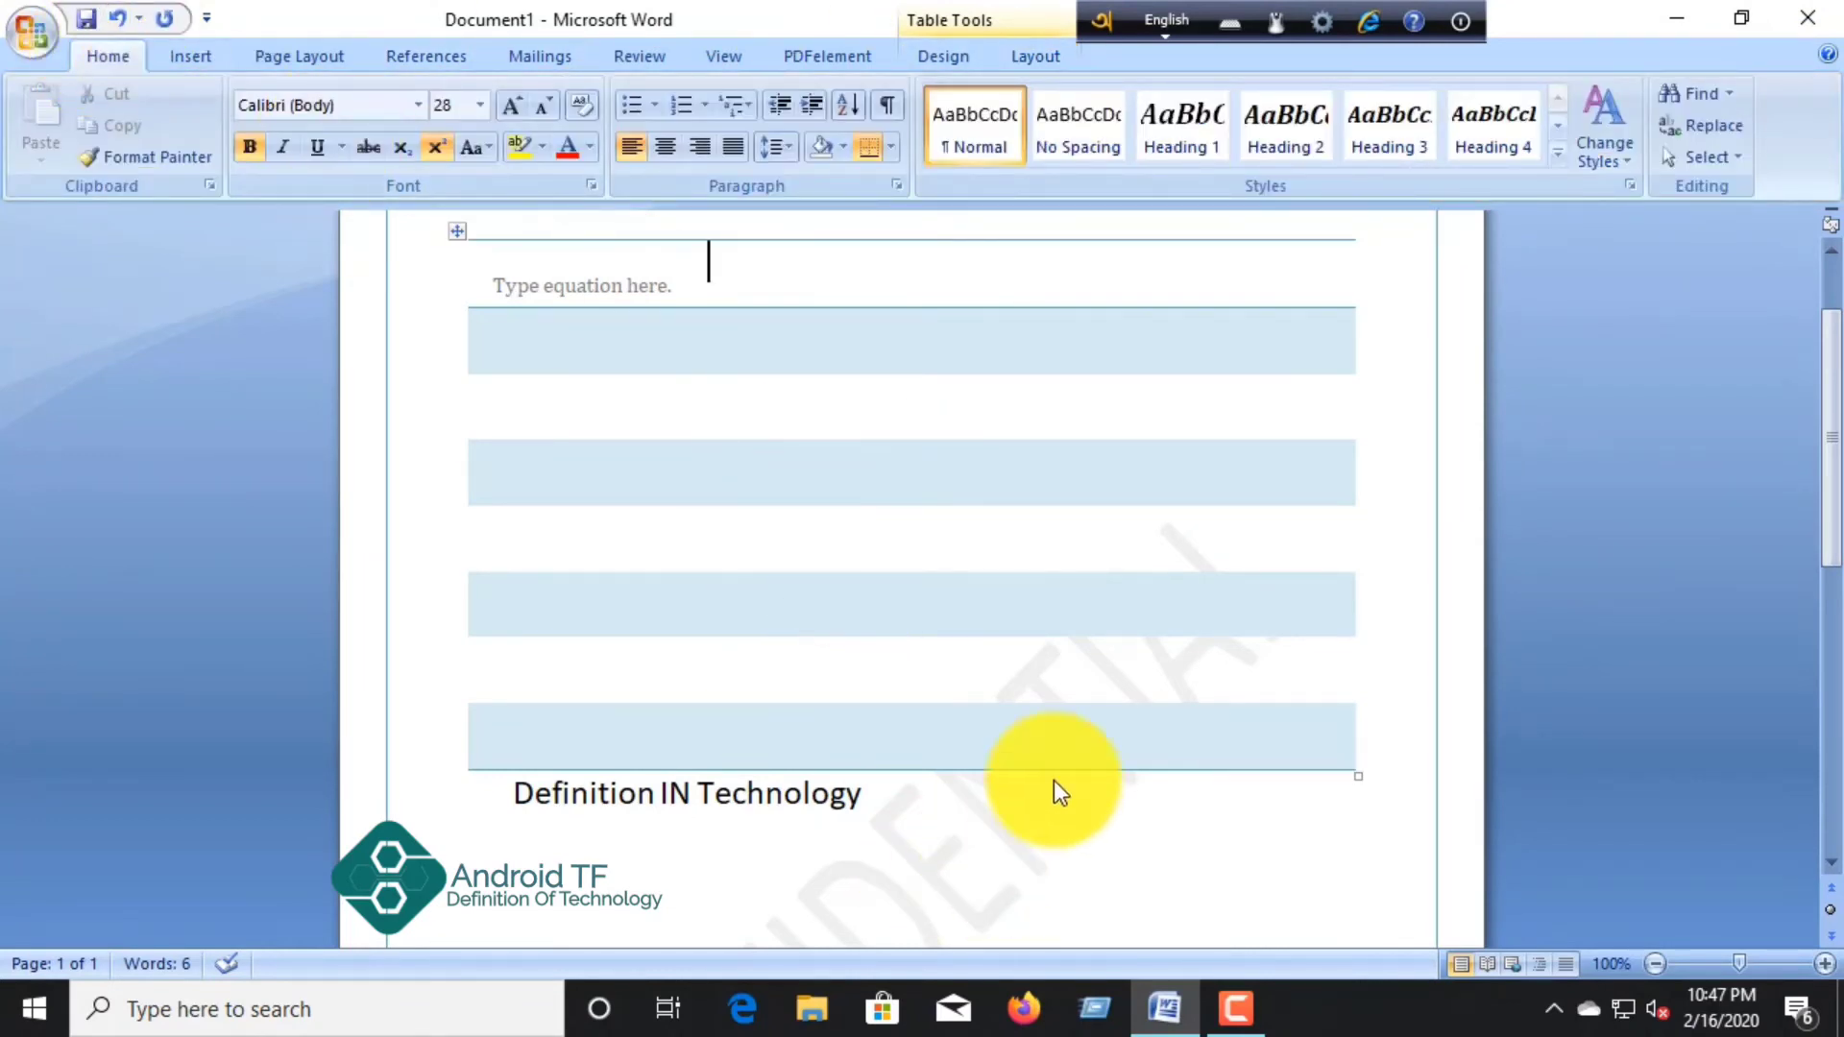
# Step: Undo the equation placeholder, the table shading and the table insertion
pyautogui.scroll(2, 1066, 729)
pyautogui.scroll(-3, 1114, 711)
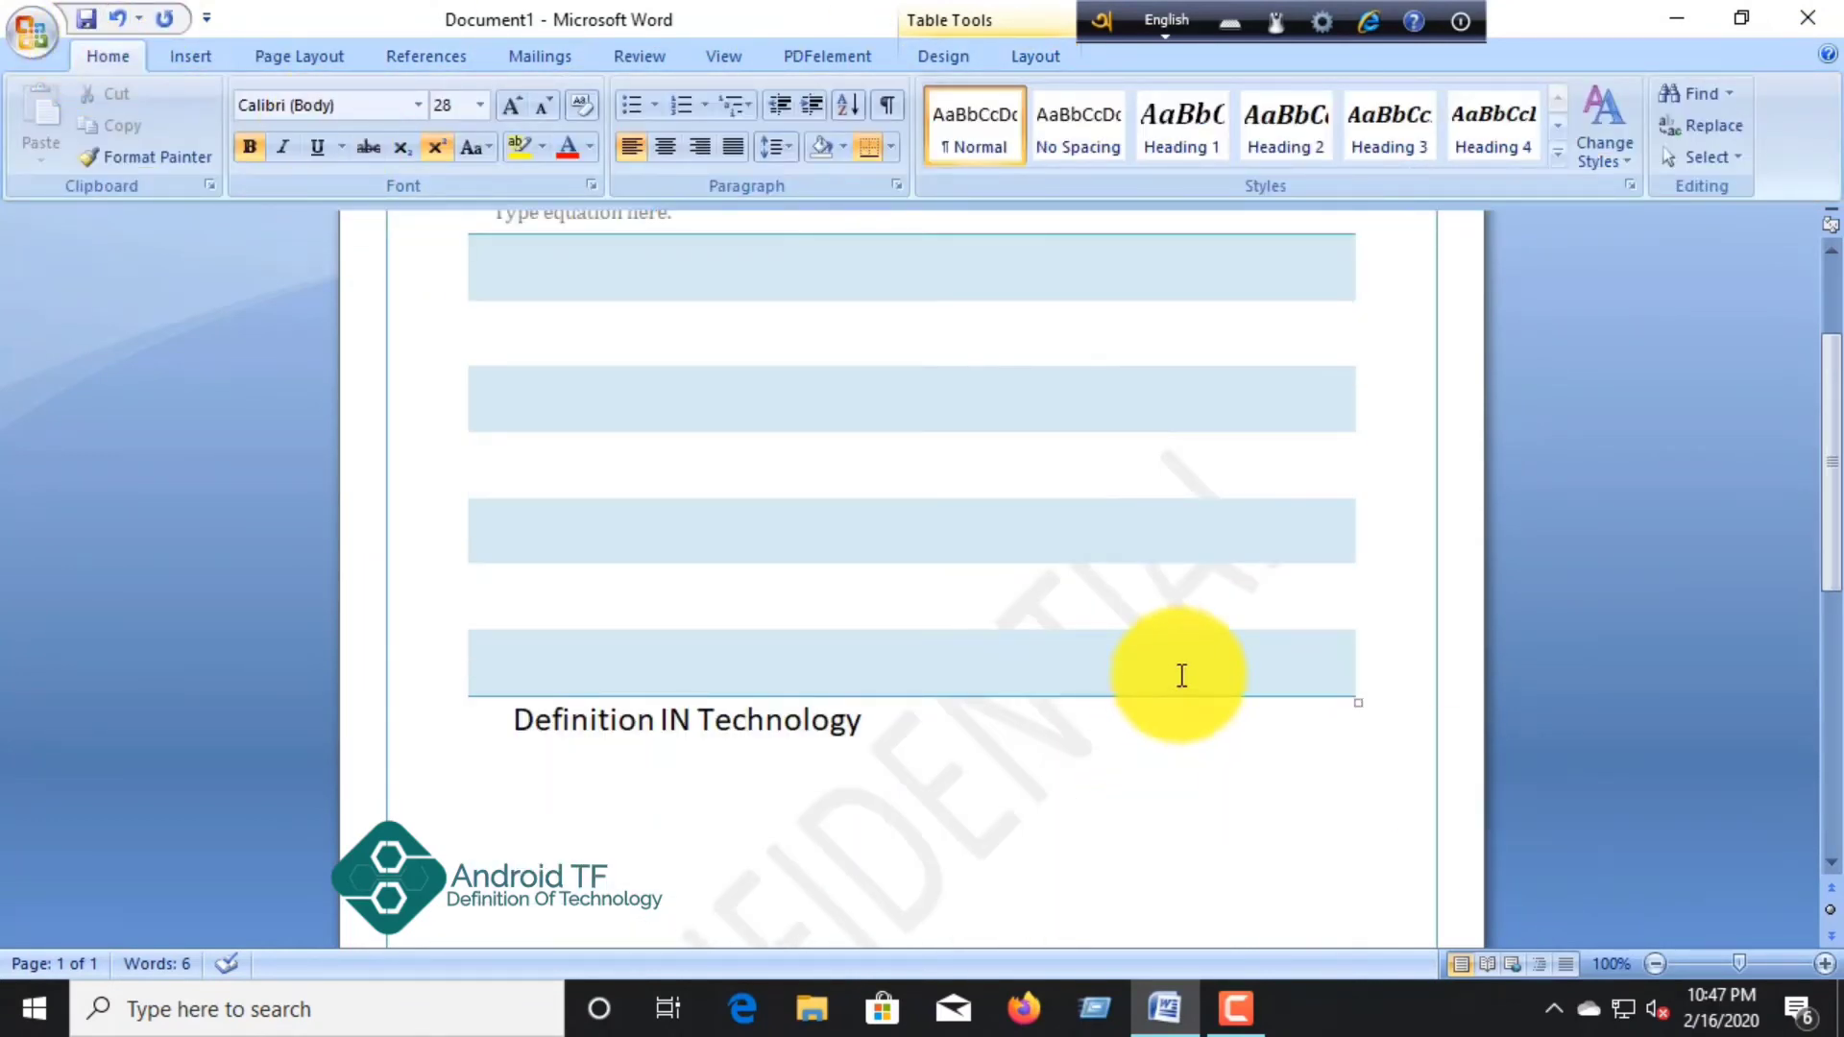
pyautogui.click(128, 10)
pyautogui.click(129, 10)
pyautogui.click(123, 11)
pyautogui.click(121, 14)
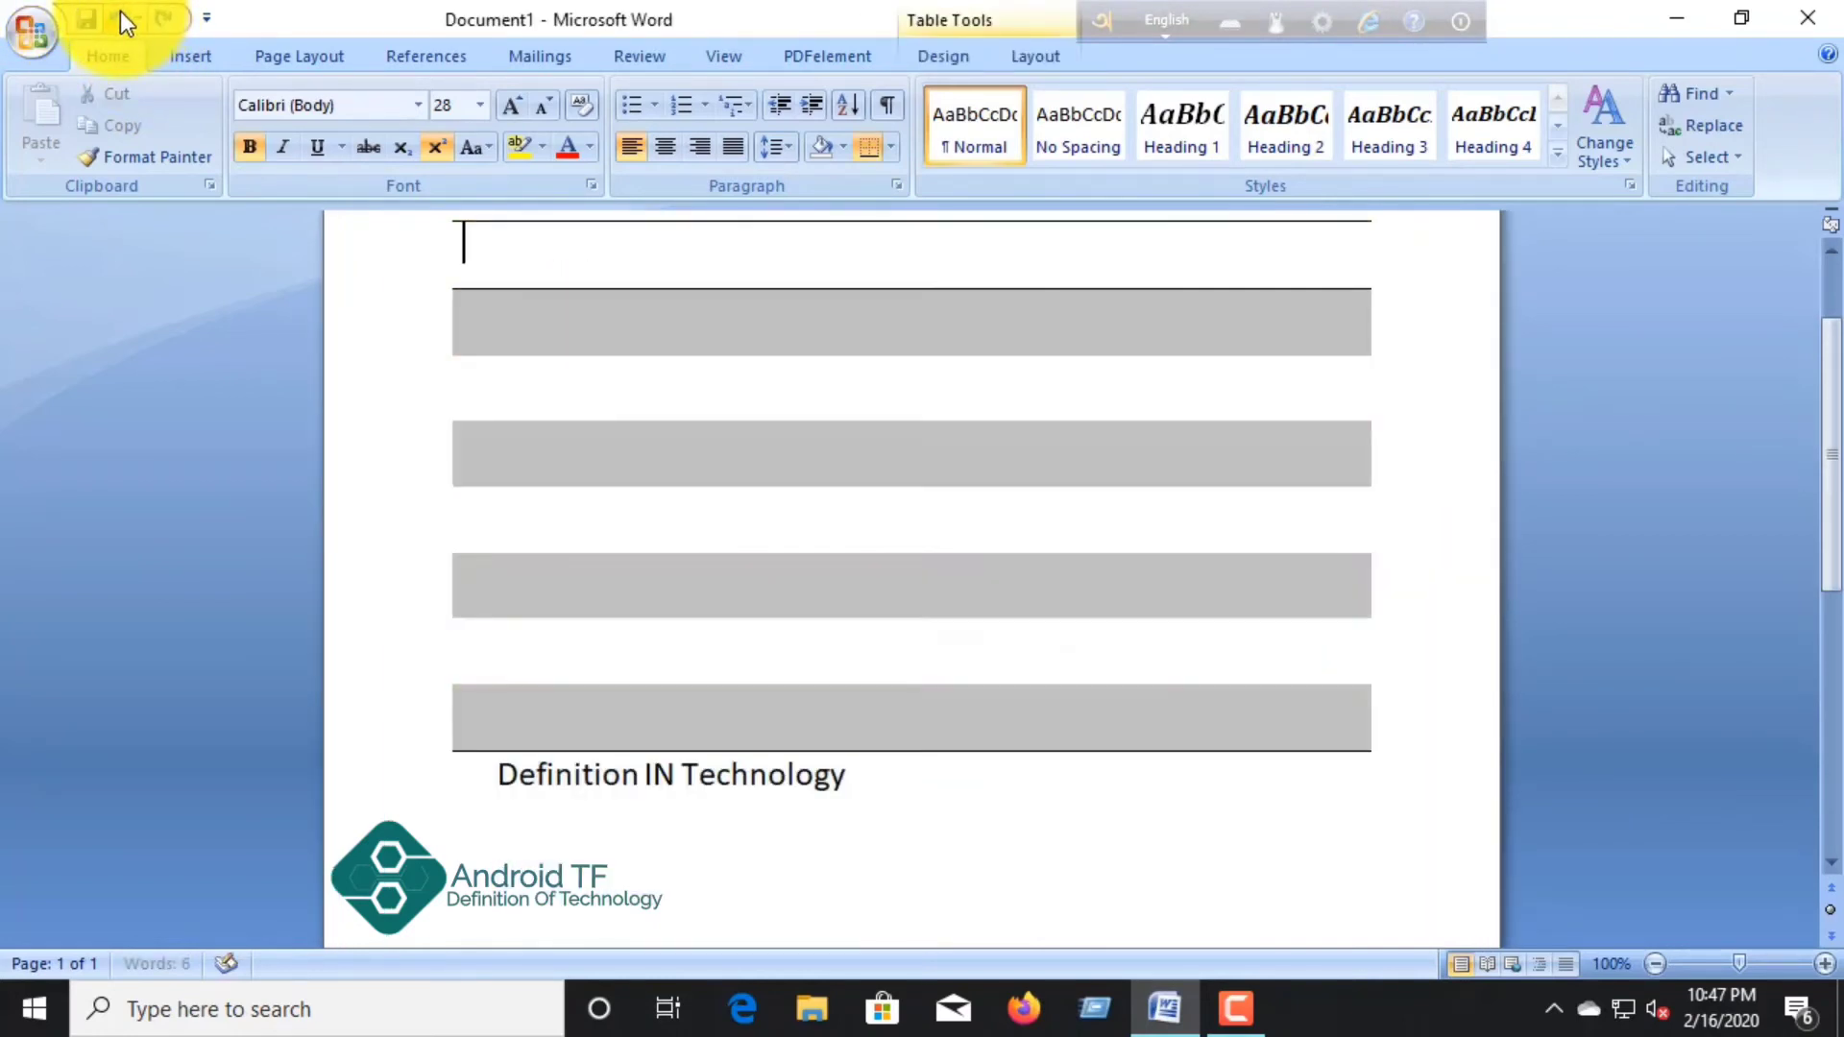
pyautogui.click(121, 13)
# Step: Undo the title's OF-to-IN change, style, font, size, bold, italic and underline edits
pyautogui.click(121, 13)
pyautogui.click(121, 13)
pyautogui.click(121, 13)
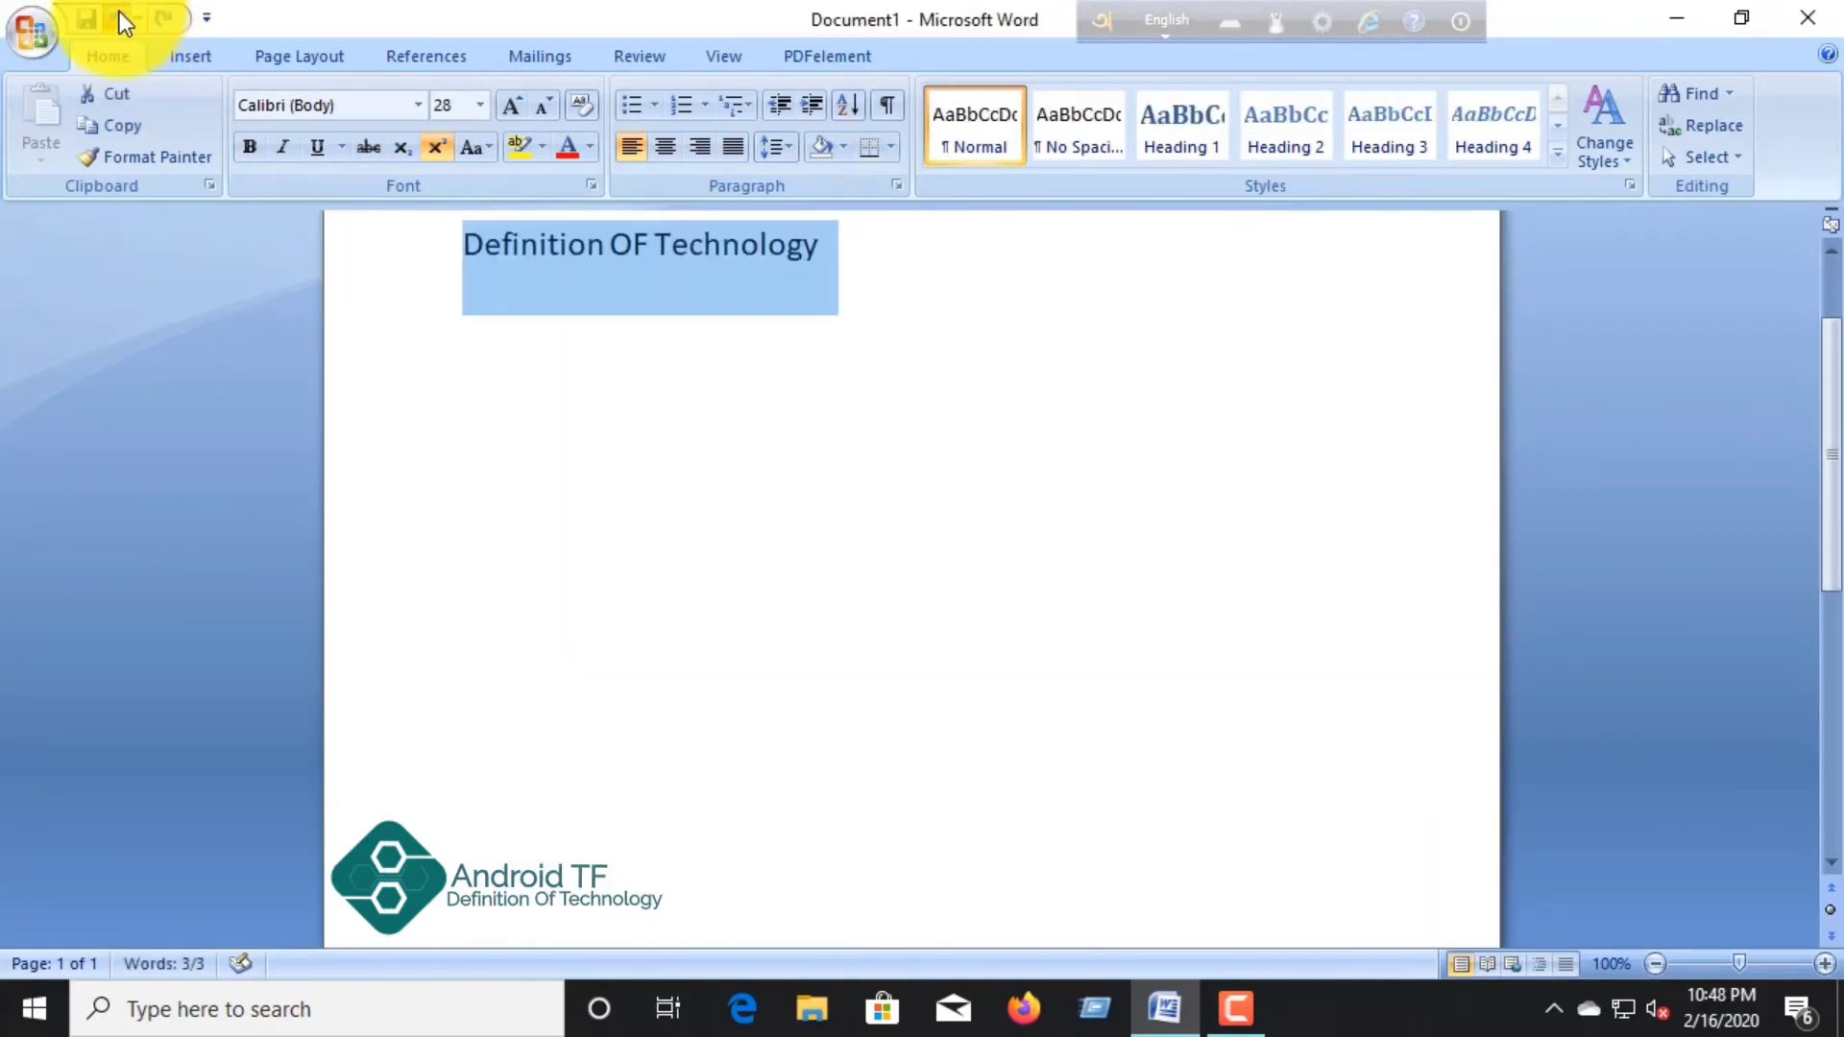
pyautogui.click(121, 15)
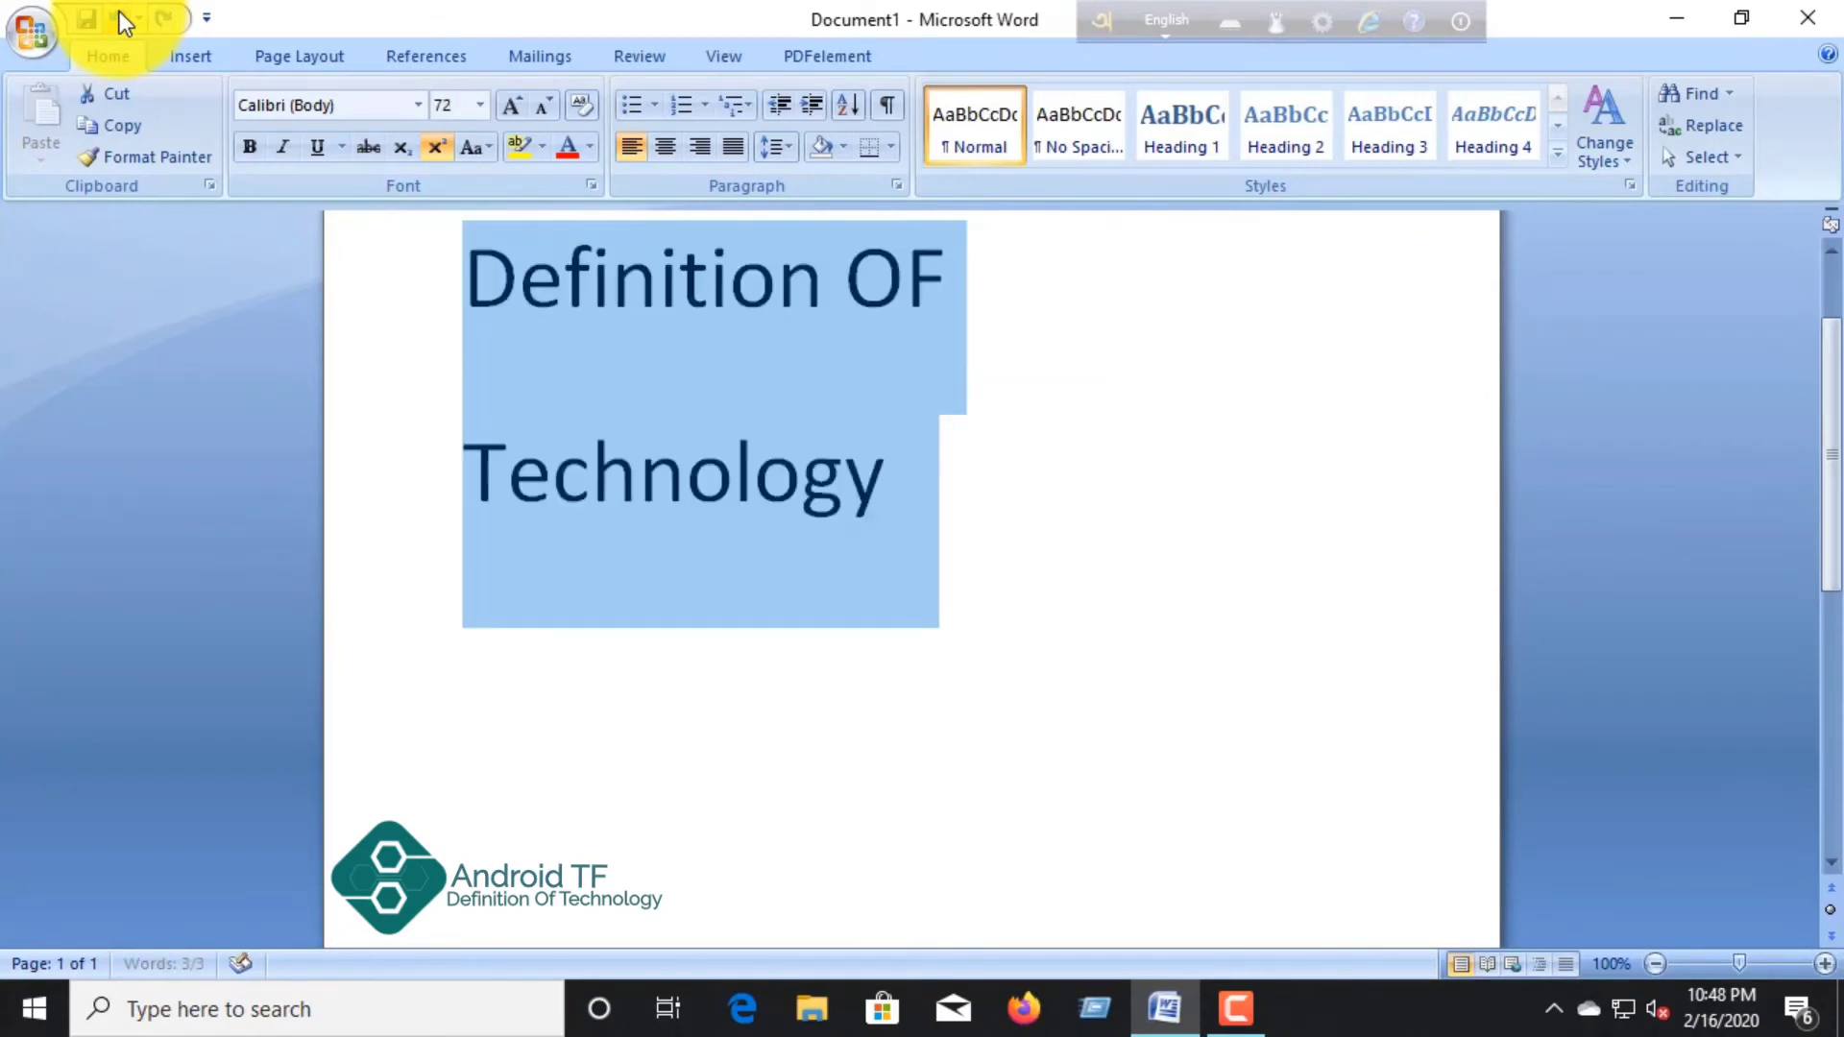
pyautogui.click(121, 16)
pyautogui.click(121, 15)
pyautogui.click(121, 16)
pyautogui.click(121, 15)
pyautogui.click(121, 15)
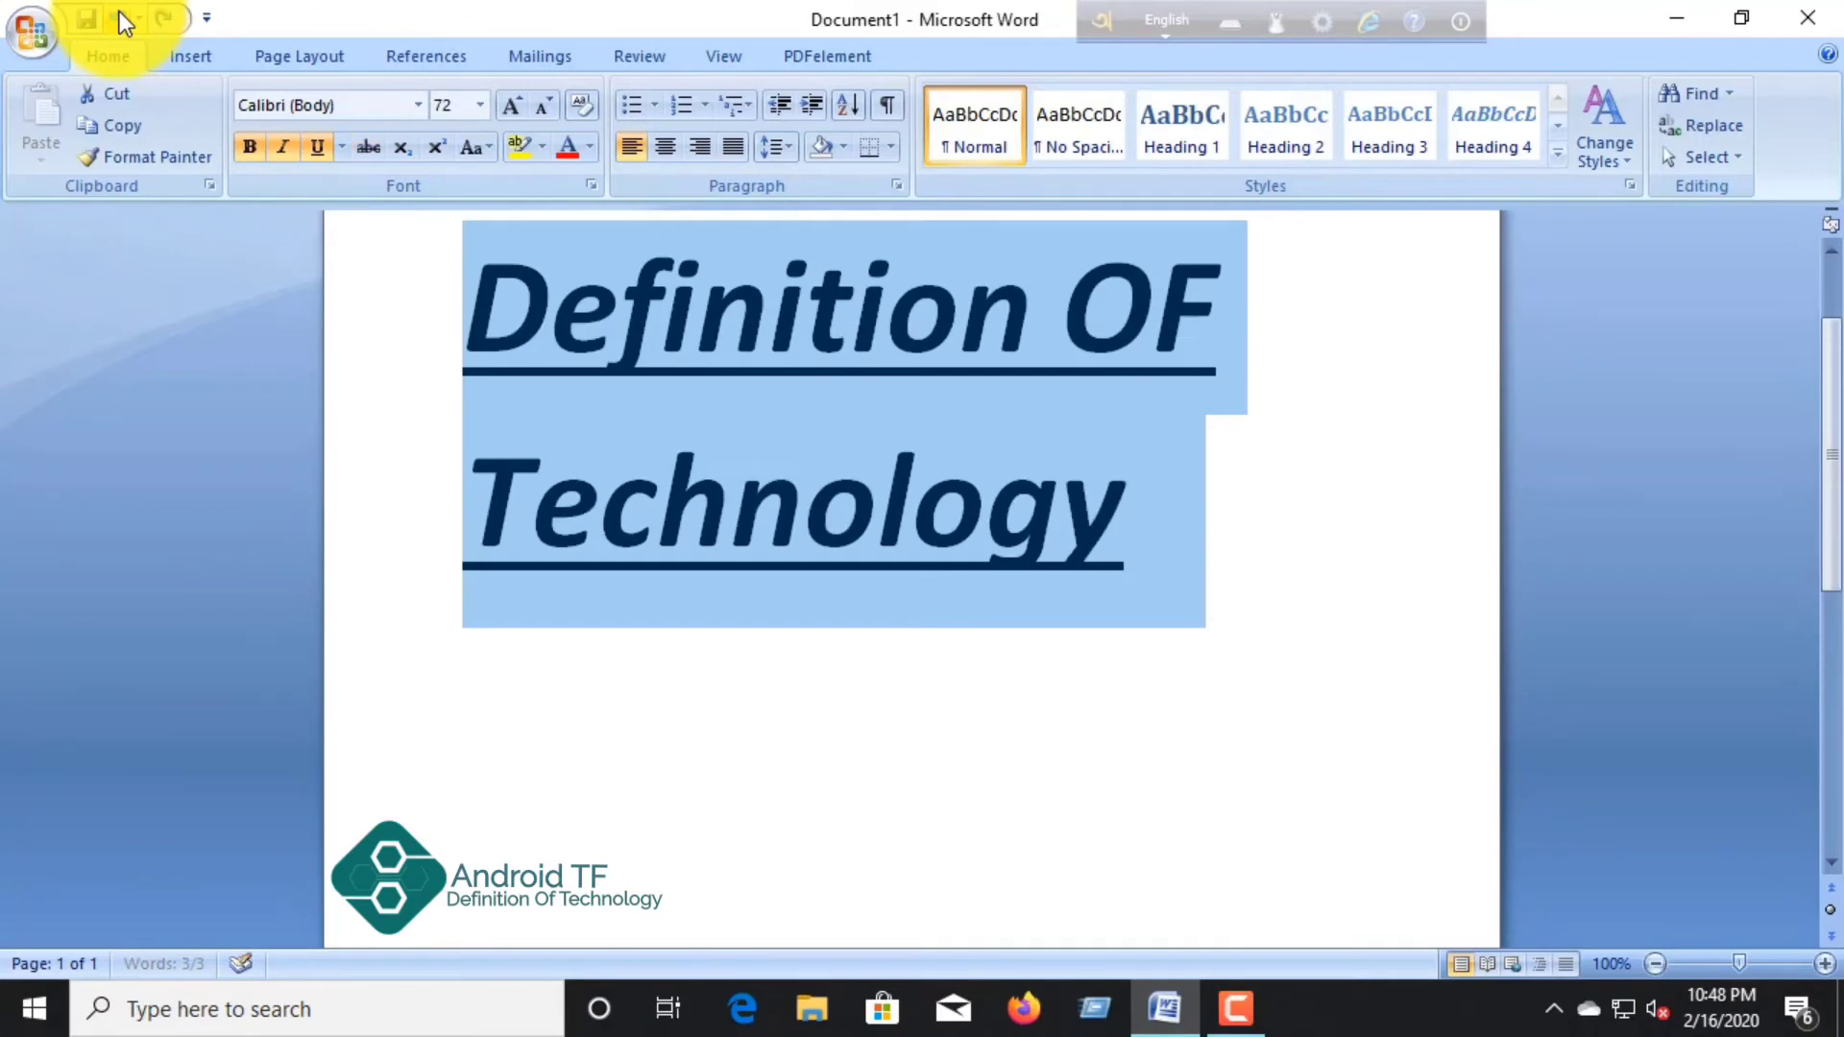
pyautogui.click(121, 15)
pyautogui.click(121, 15)
pyautogui.click(121, 15)
pyautogui.click(121, 16)
pyautogui.click(121, 16)
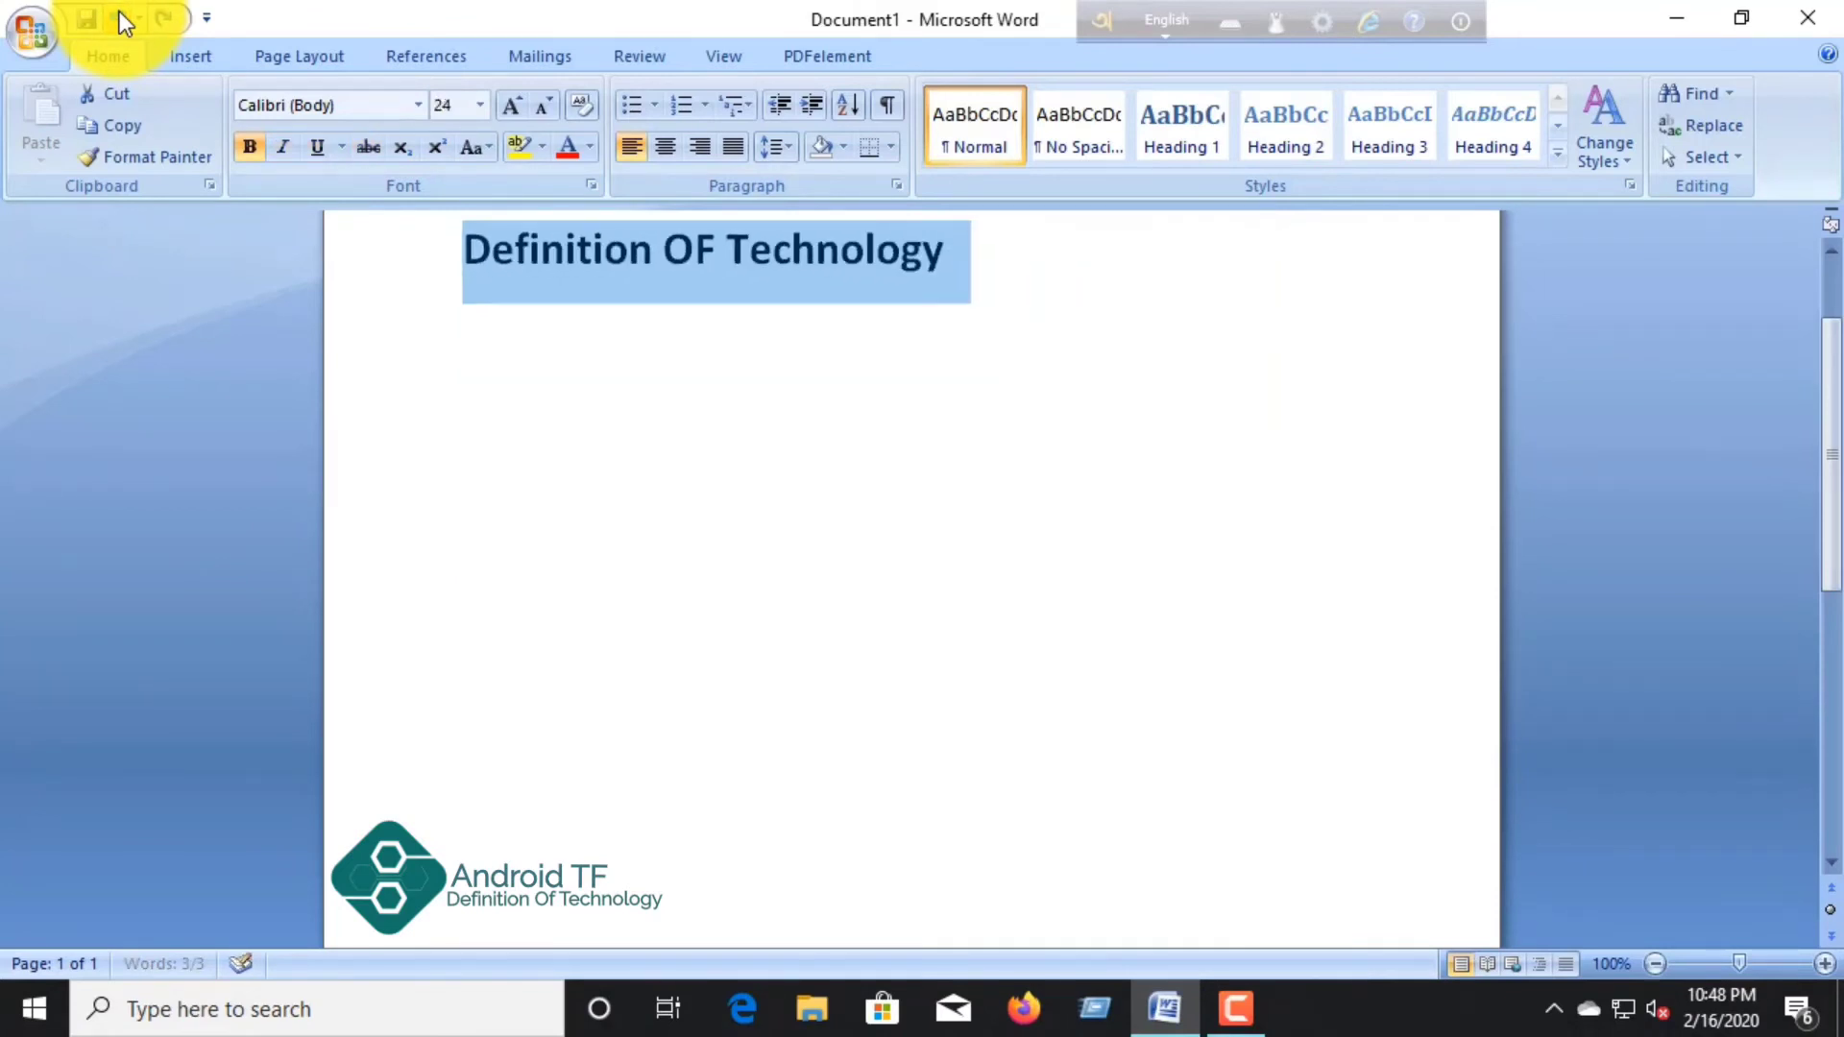
pyautogui.click(121, 15)
pyautogui.click(121, 16)
pyautogui.click(121, 15)
# Step: Undo the title text and heading styles, leaving an empty Heading 1 line
pyautogui.click(121, 17)
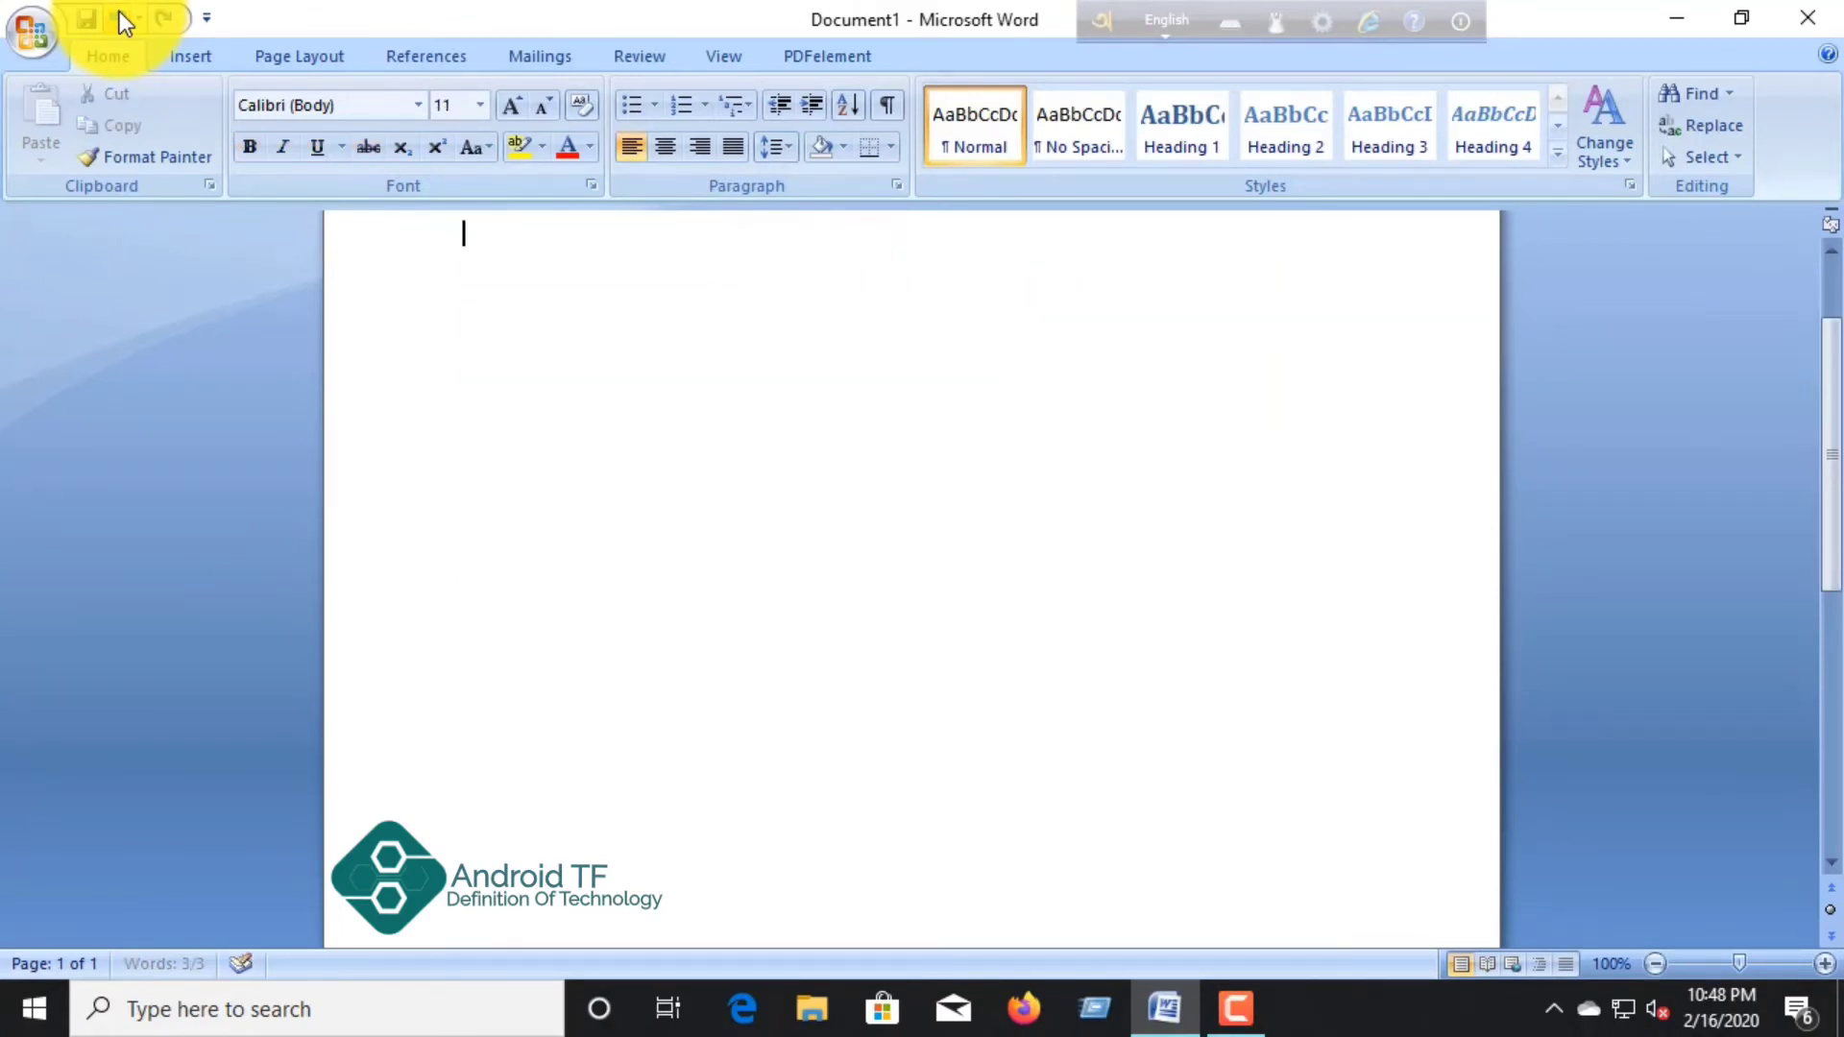
pyautogui.click(121, 17)
pyautogui.click(121, 18)
pyautogui.click(121, 17)
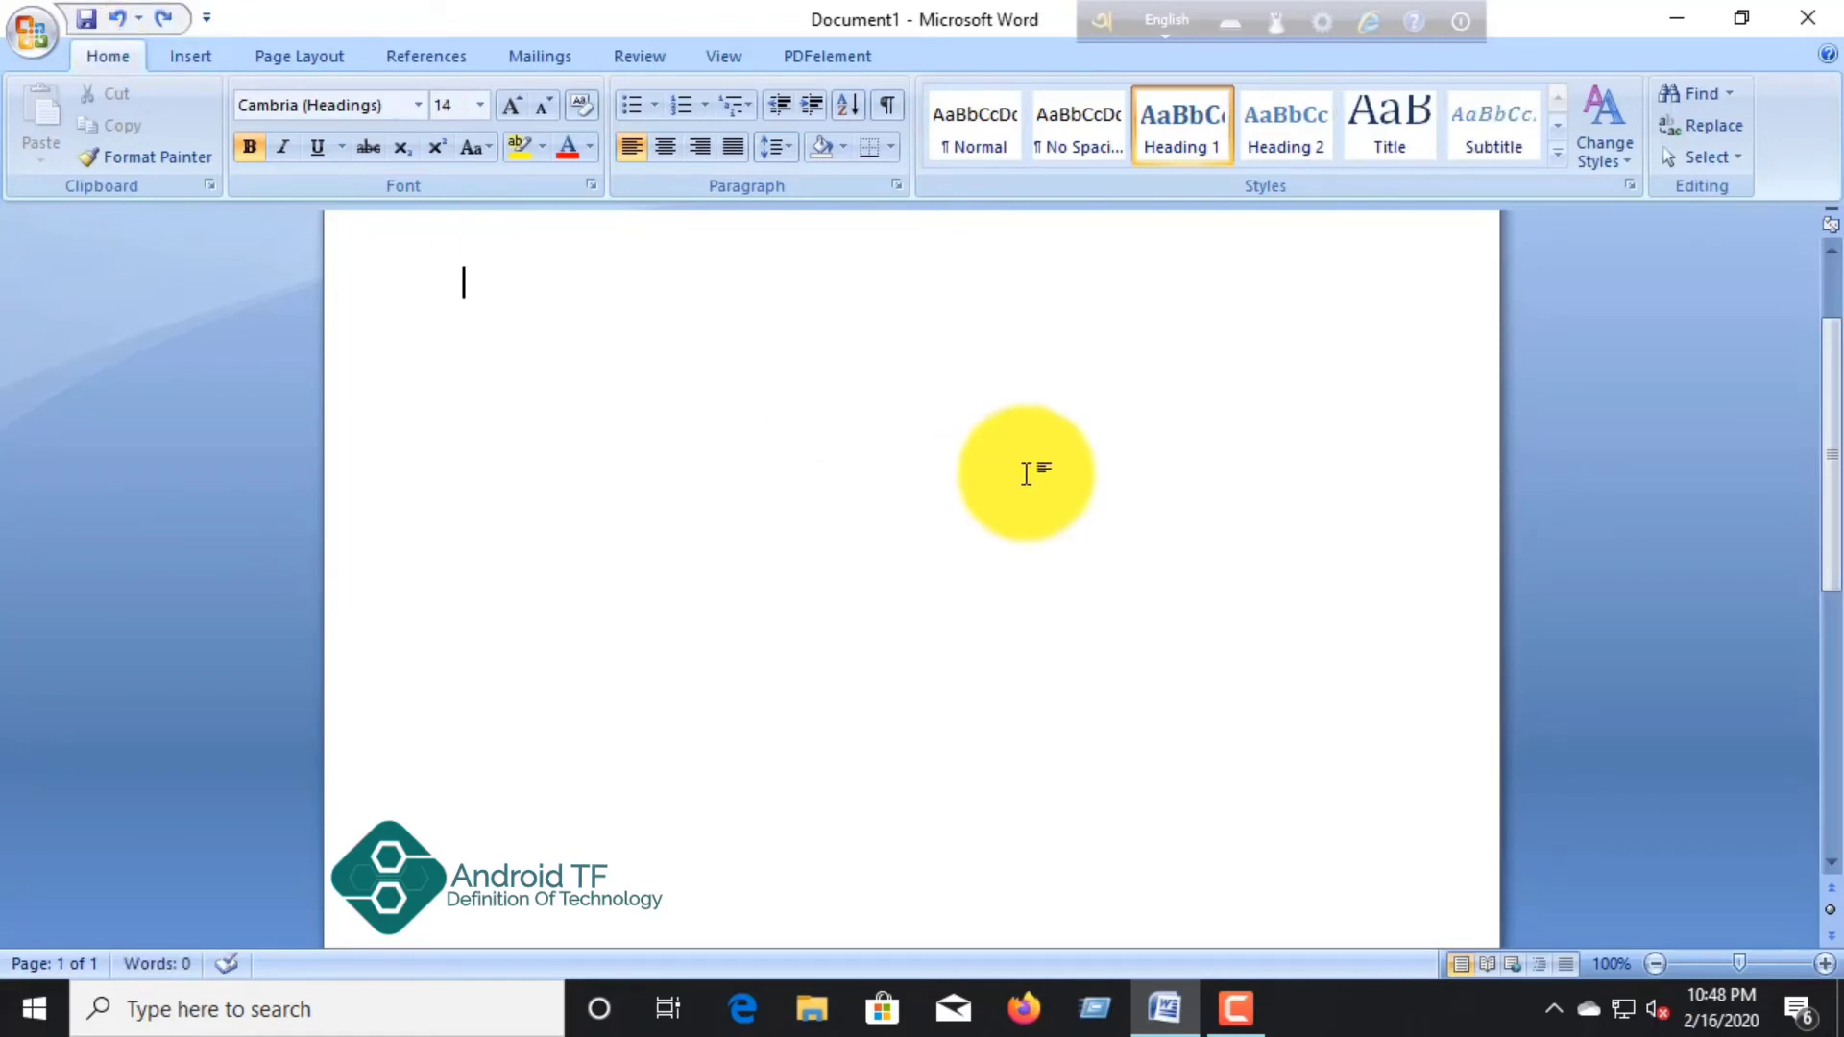
# Step: Type the Heading 1 title 'Routine of Classes' and start a line below it
pyautogui.write('R')
pyautogui.write('outine')
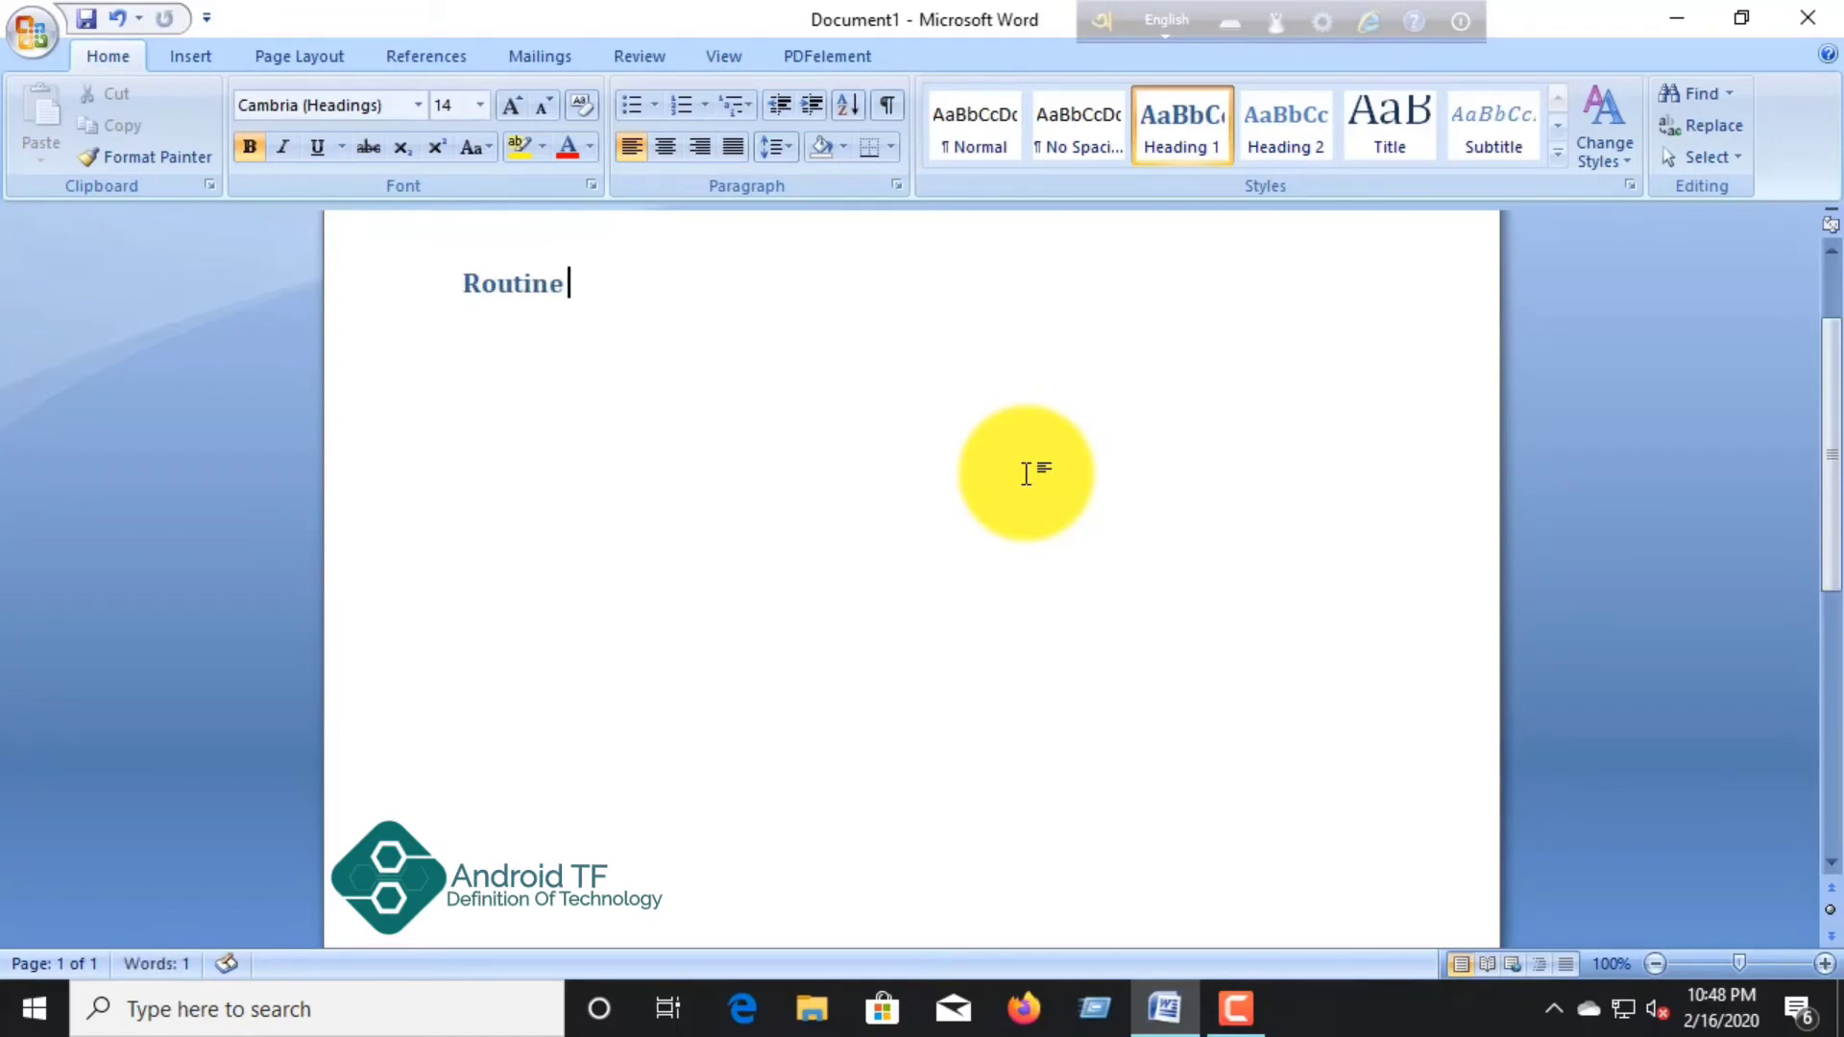
pyautogui.write(' of ')
pyautogui.write('S')
pyautogui.press('BackSpace')
pyautogui.write('Class')
pyautogui.write('es')
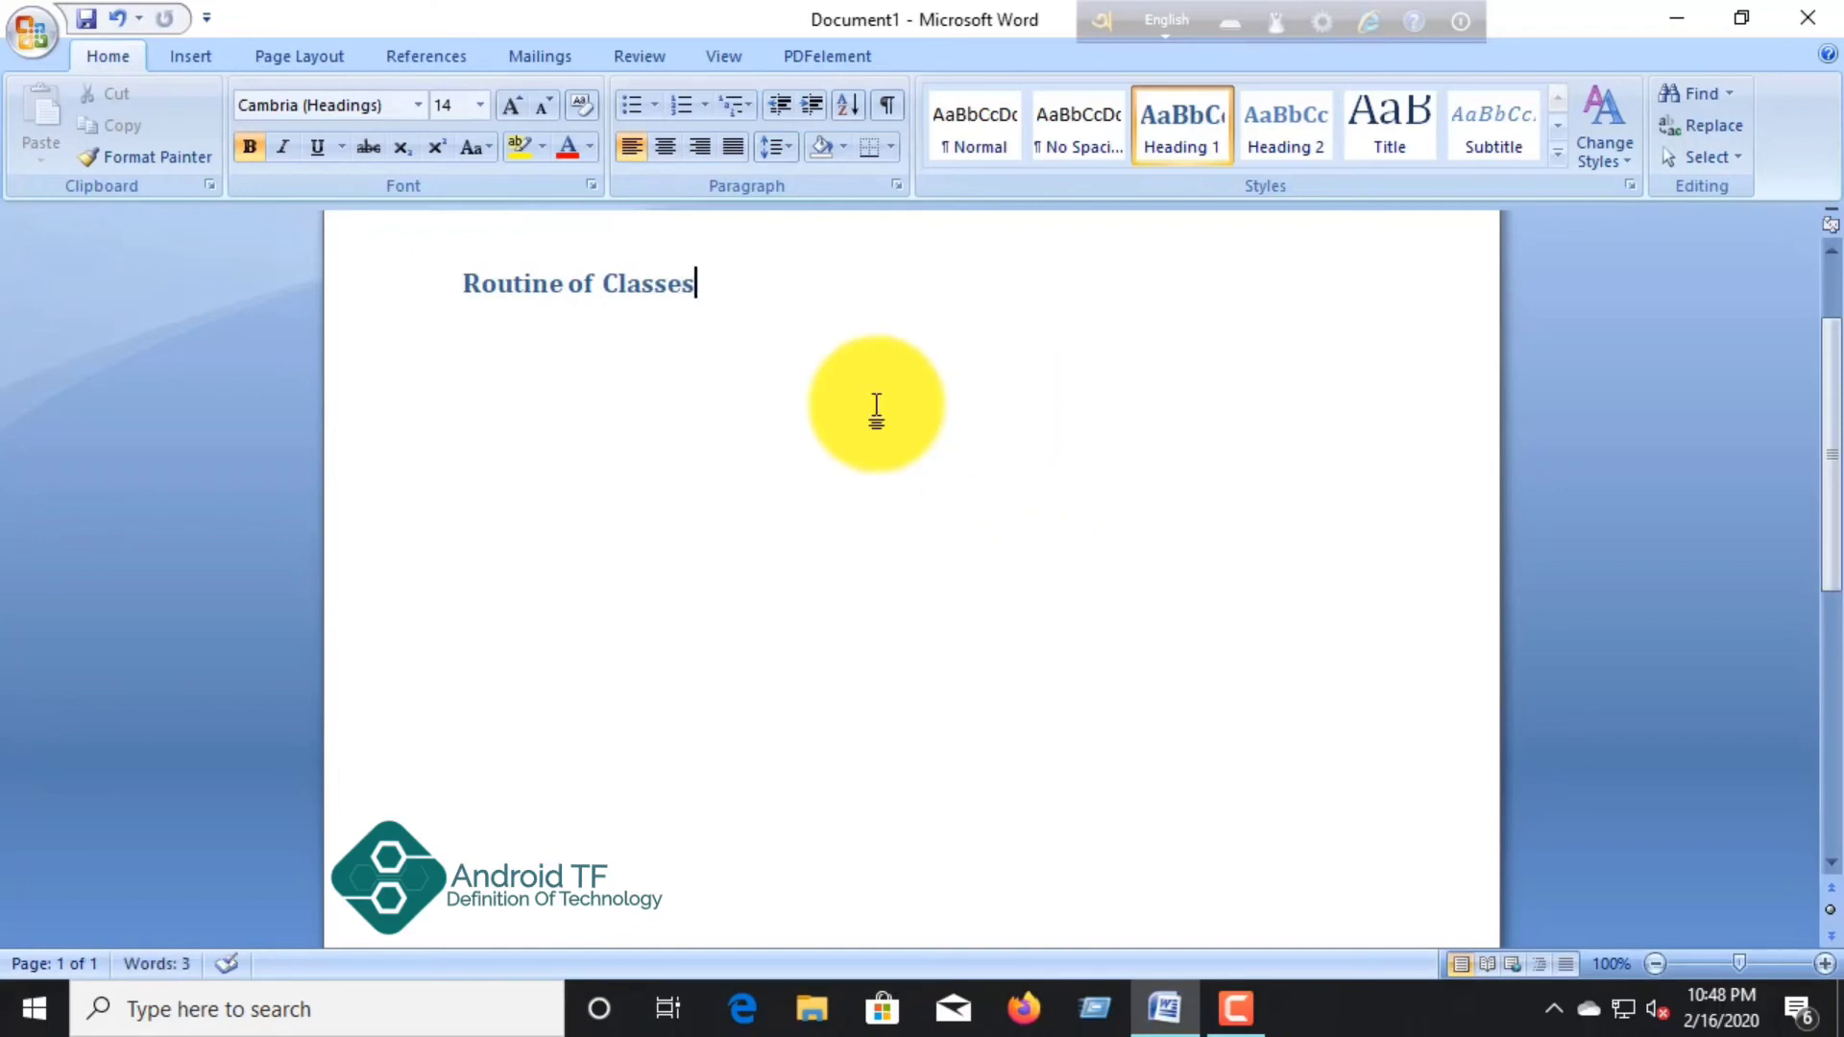
pyautogui.press('Return')
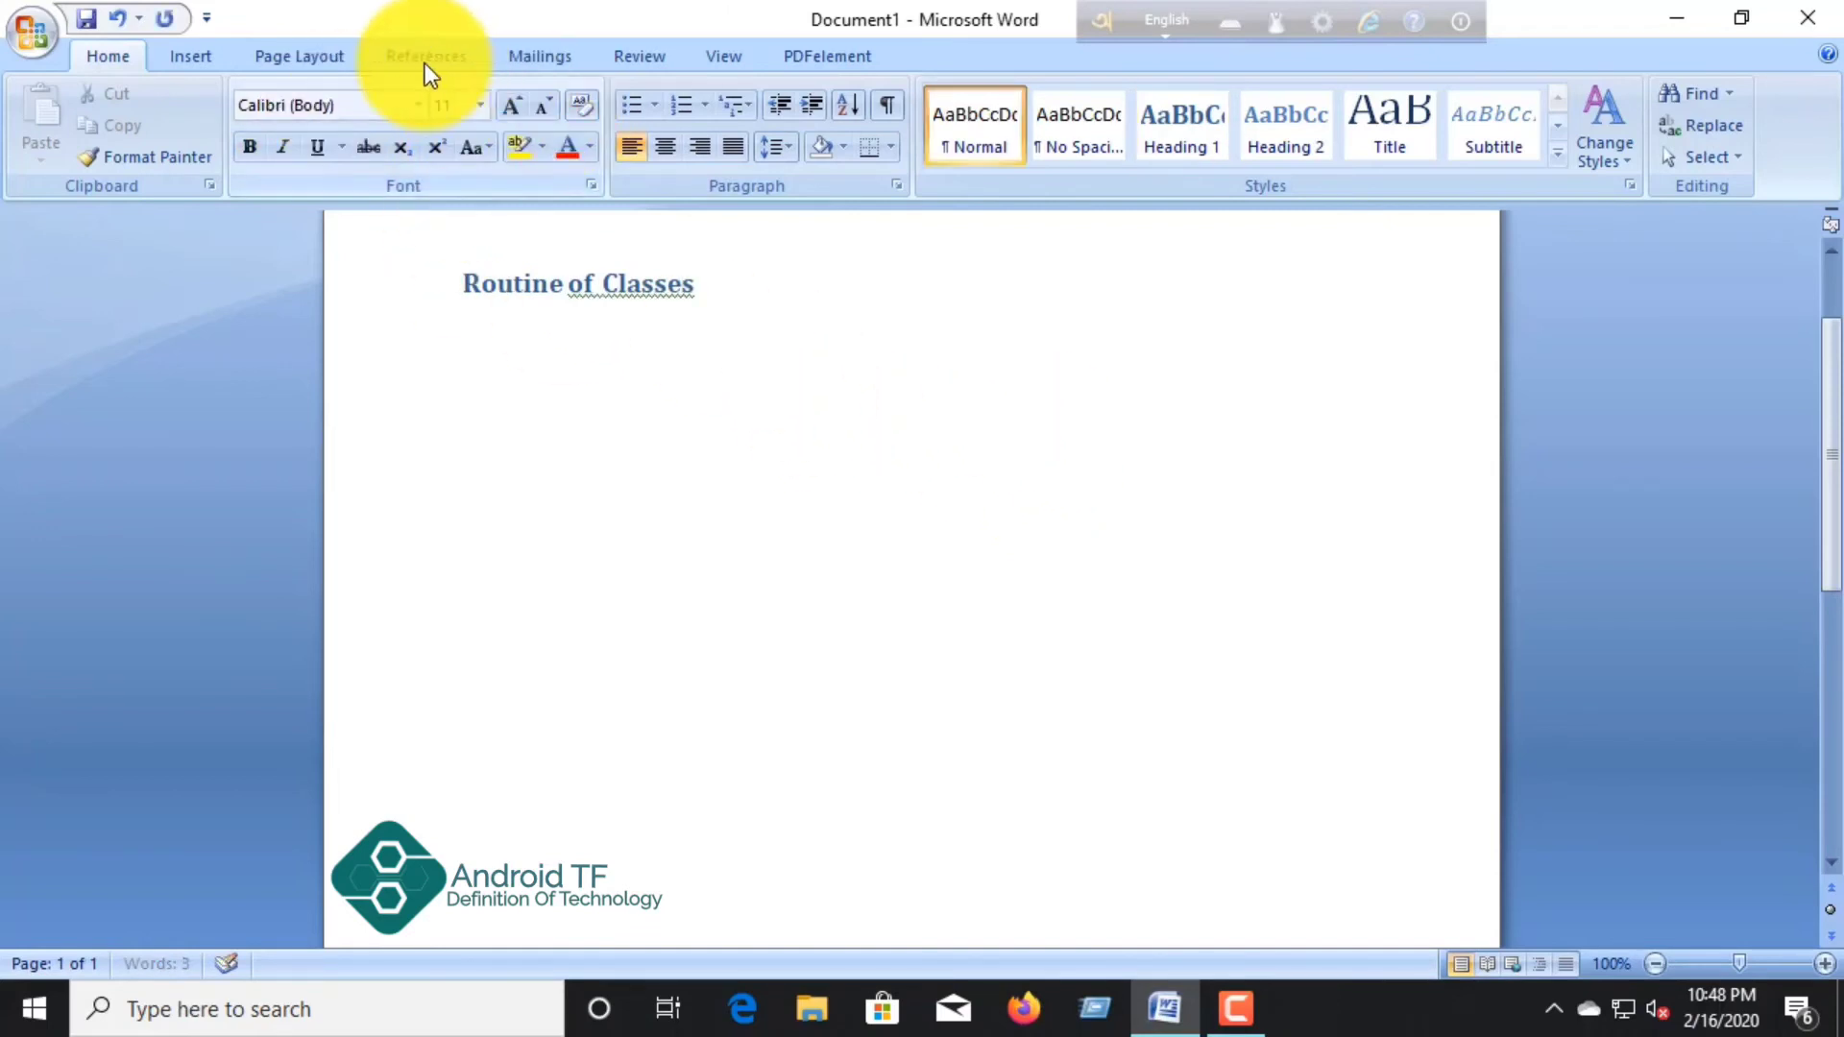
pyautogui.doubleClick(462, 366)
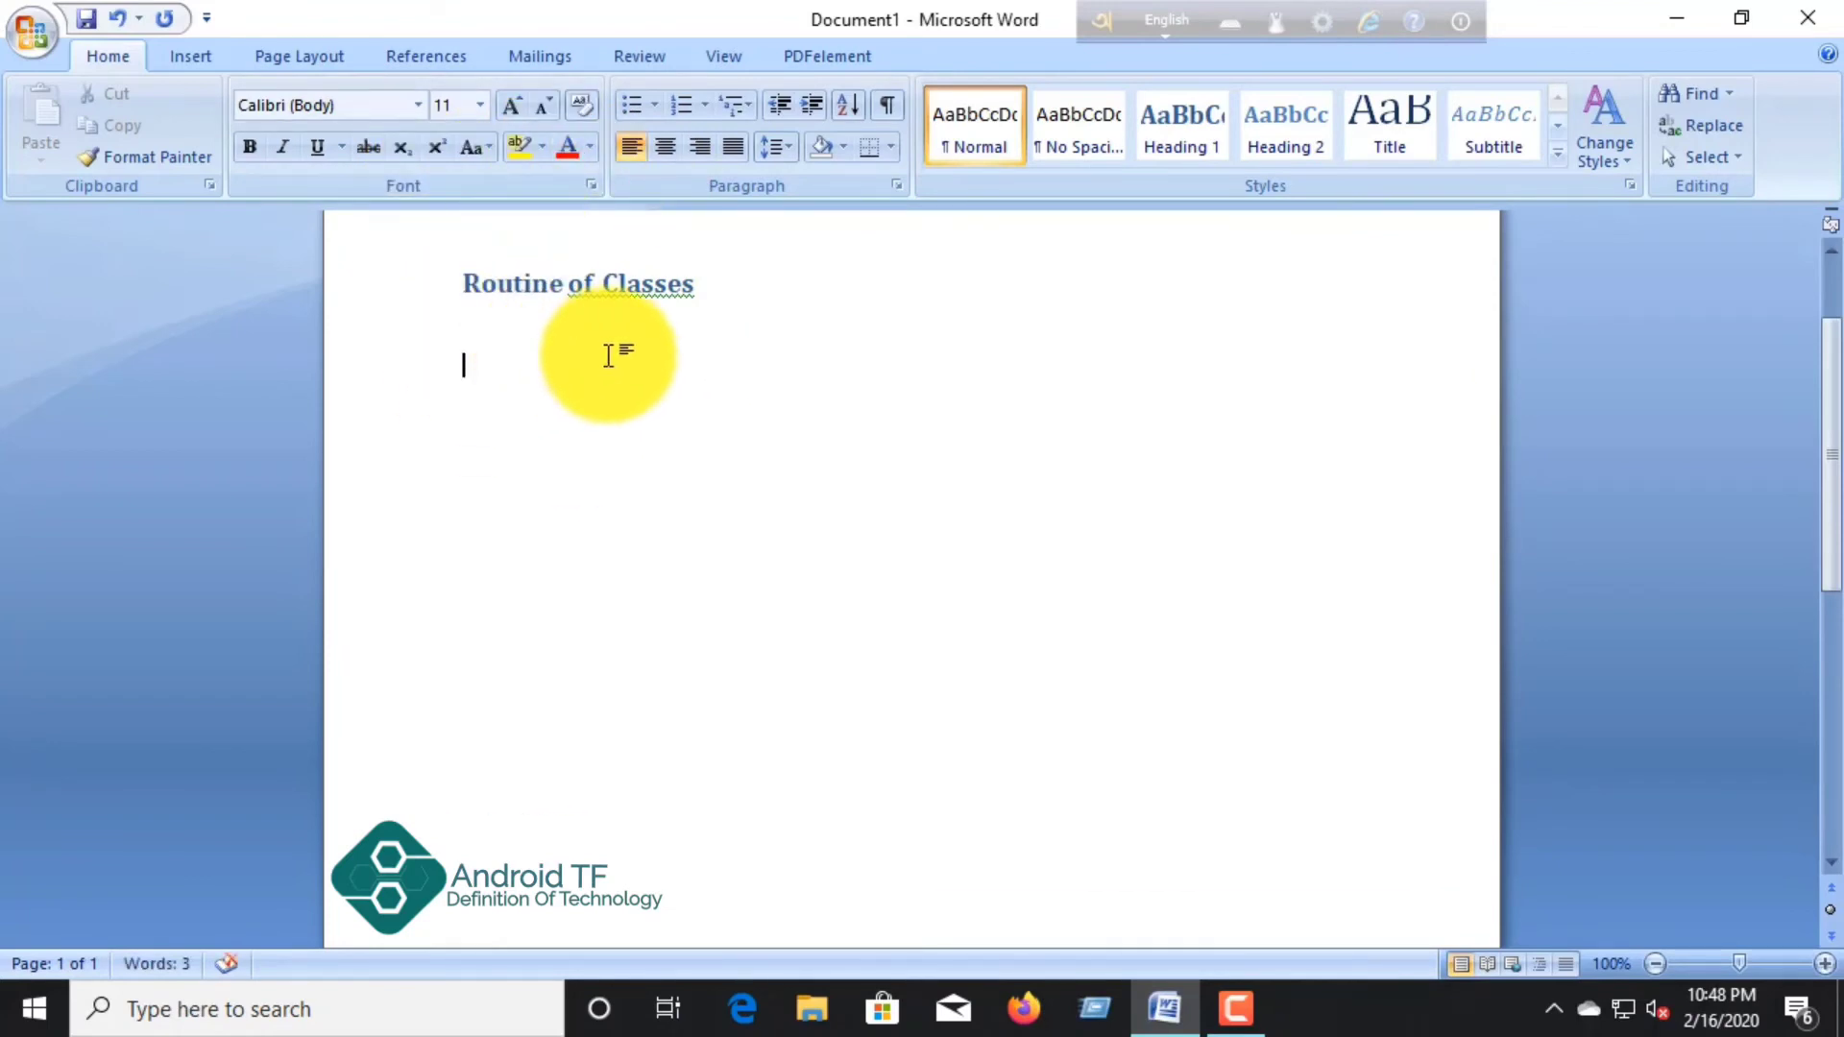
# Step: Add an empty line directly below the 'Routine of Classes' heading
pyautogui.click(785, 147)
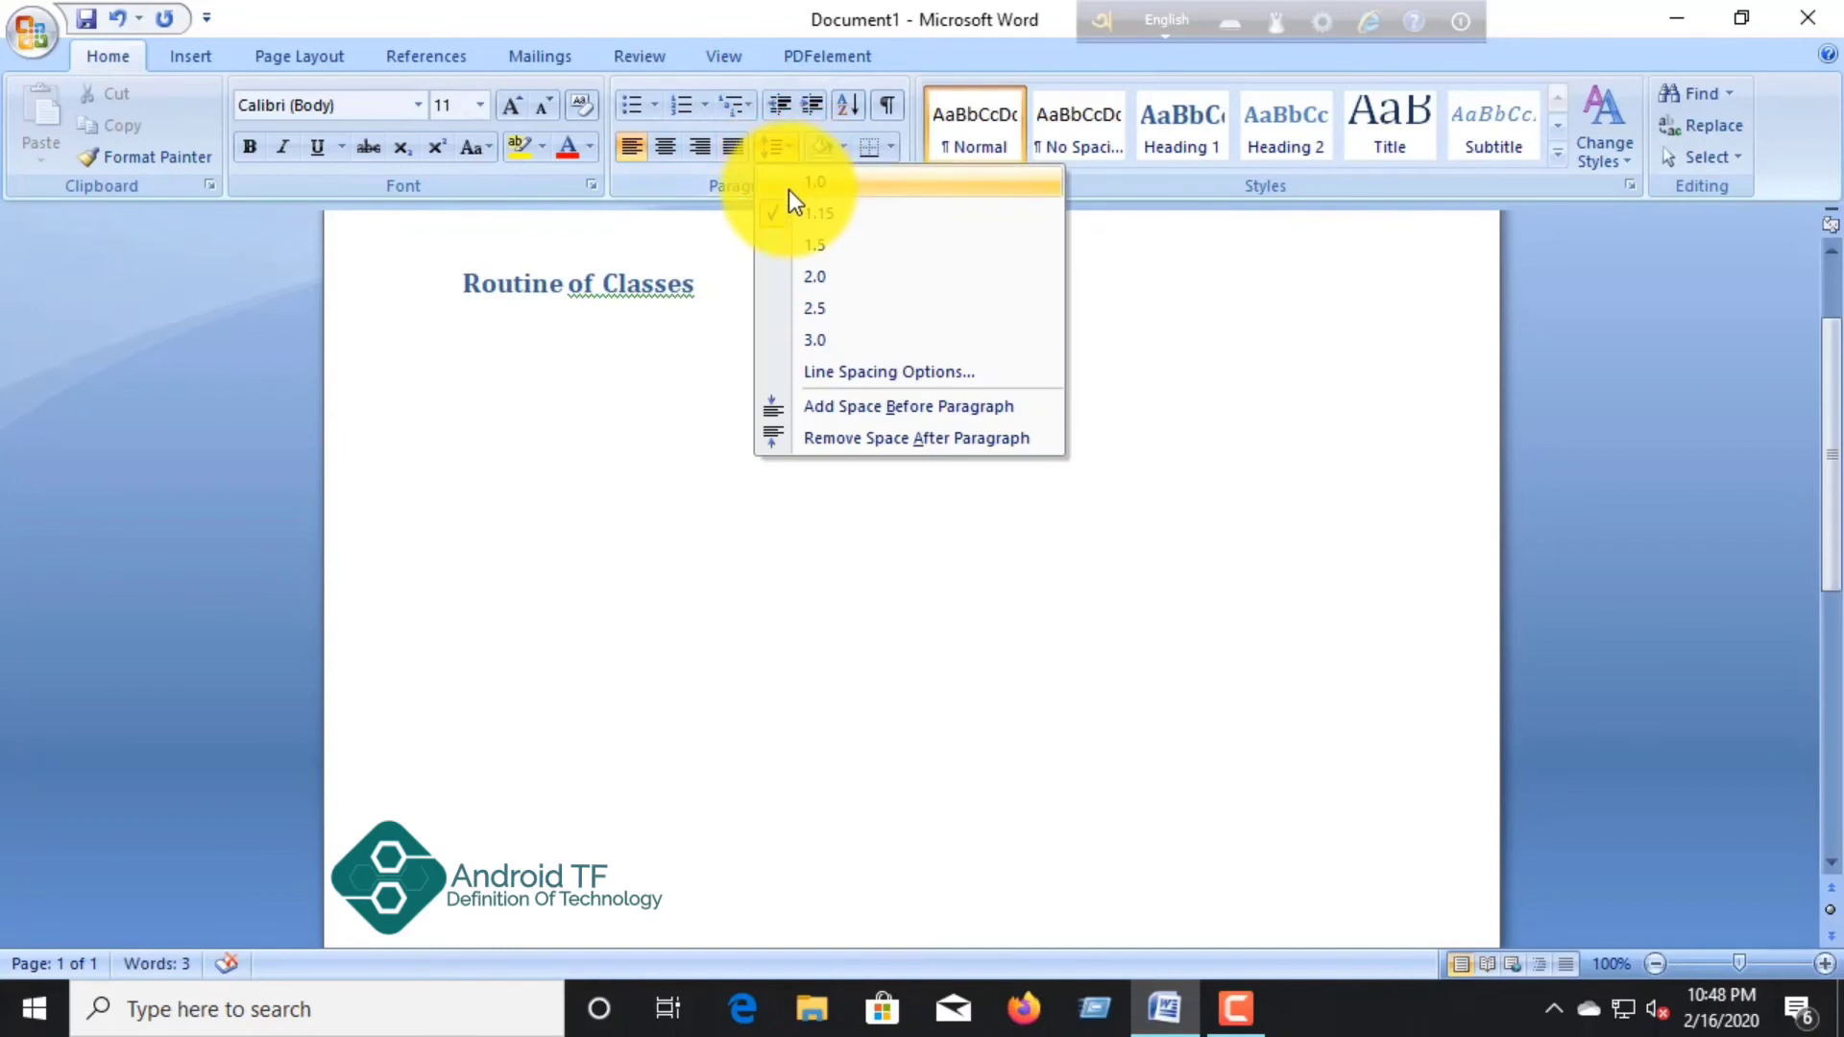
pyautogui.click(707, 277)
pyautogui.click(707, 283)
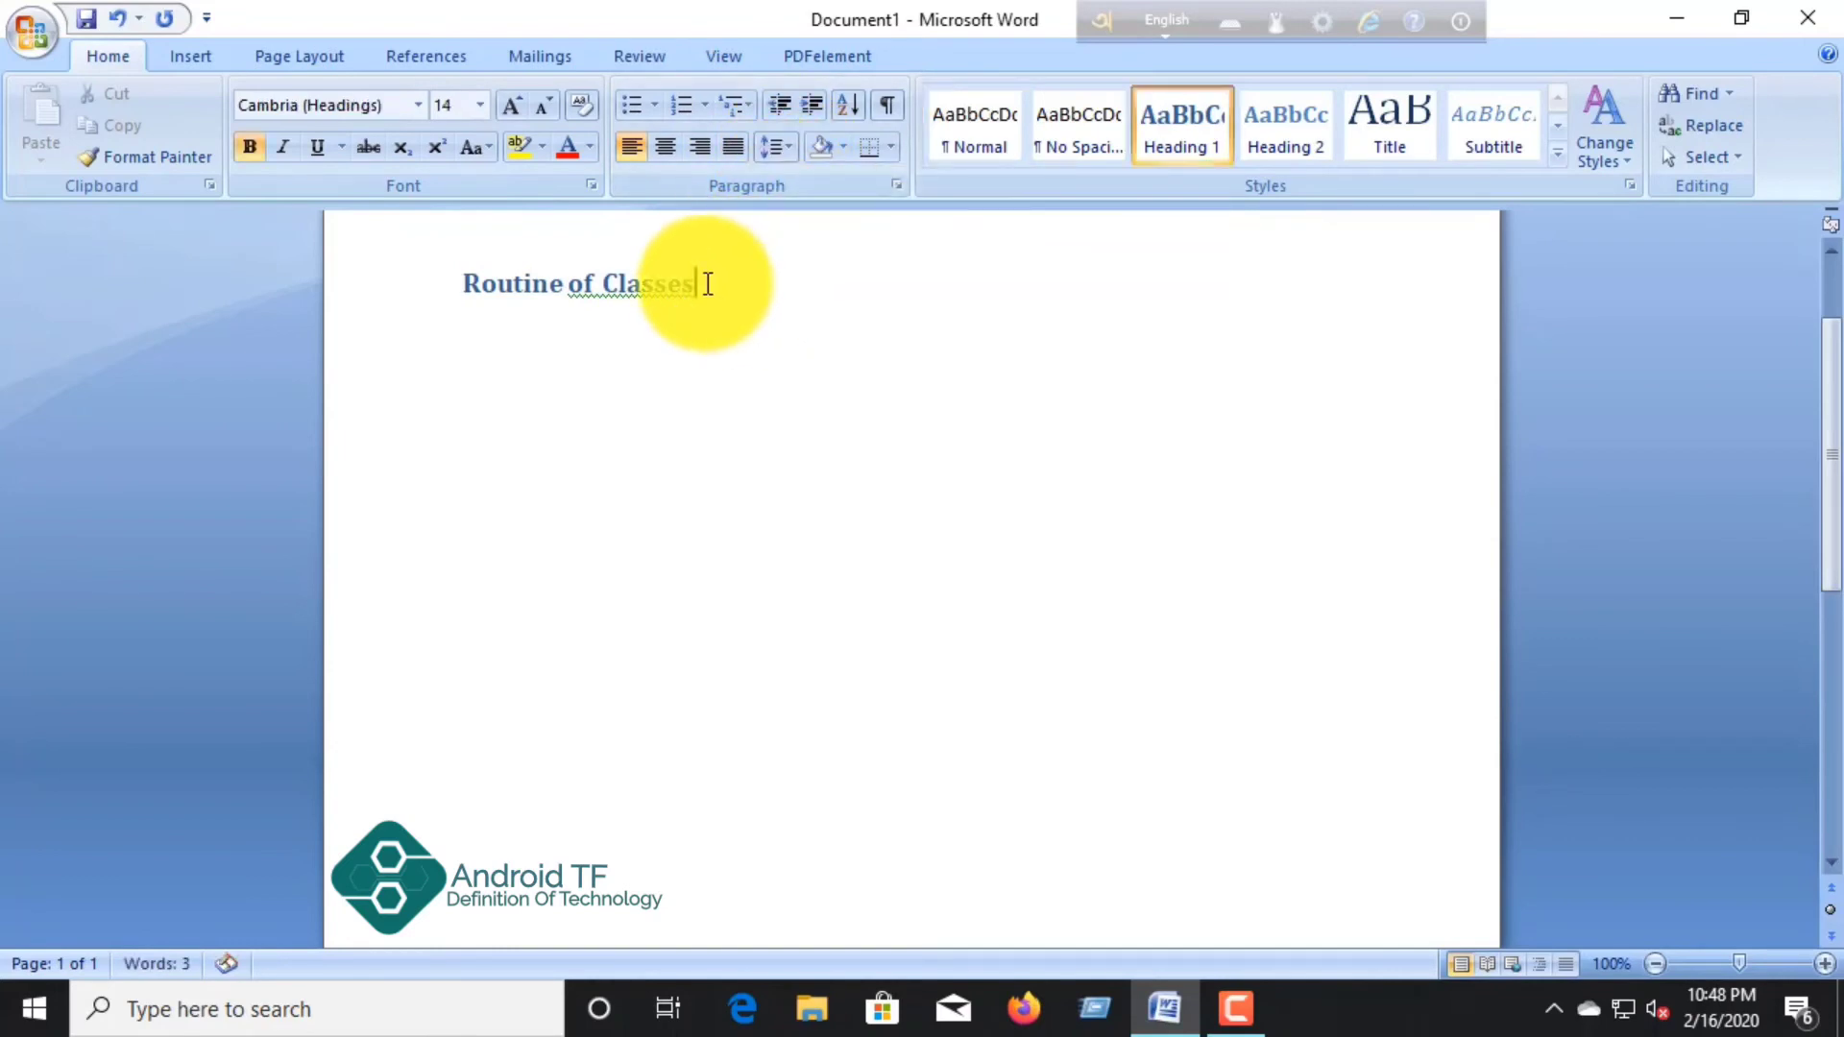
pyautogui.press('Return')
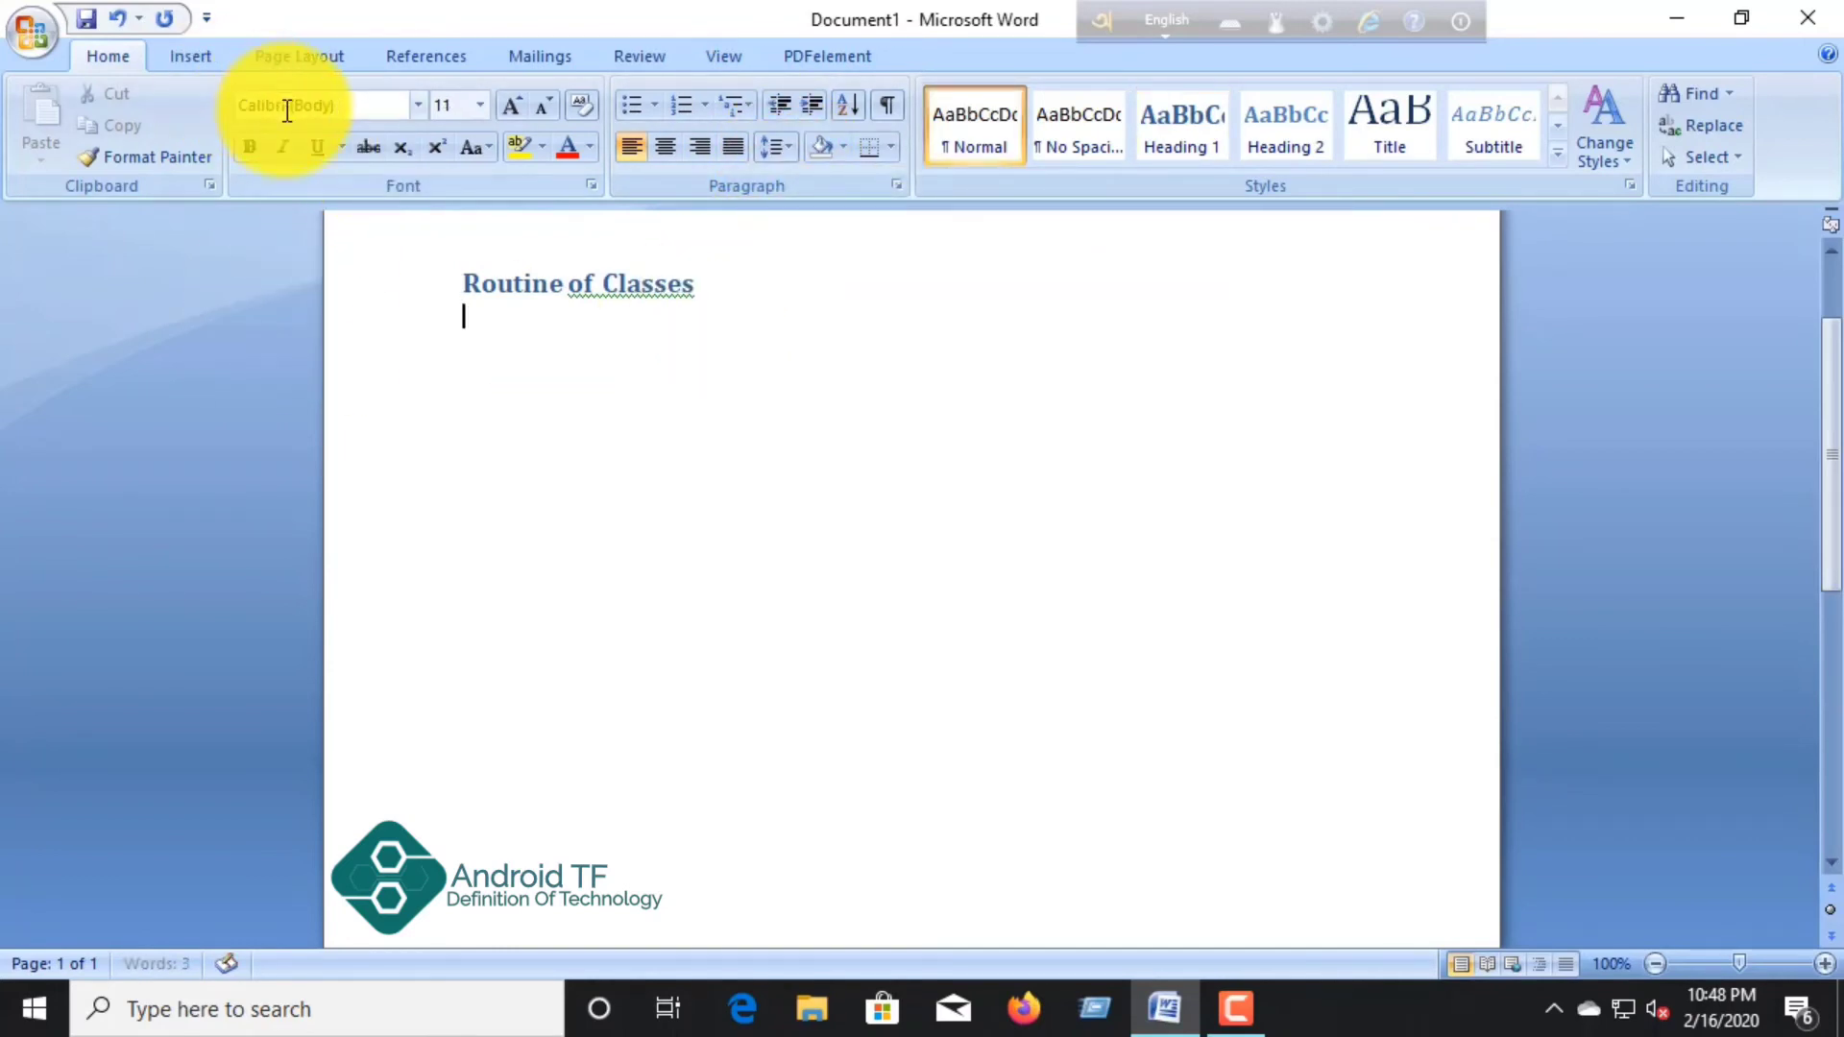
# Step: Insert a table with 5 columns and 10 rows on that line
pyautogui.click(221, 59)
pyautogui.rightClick(233, 119)
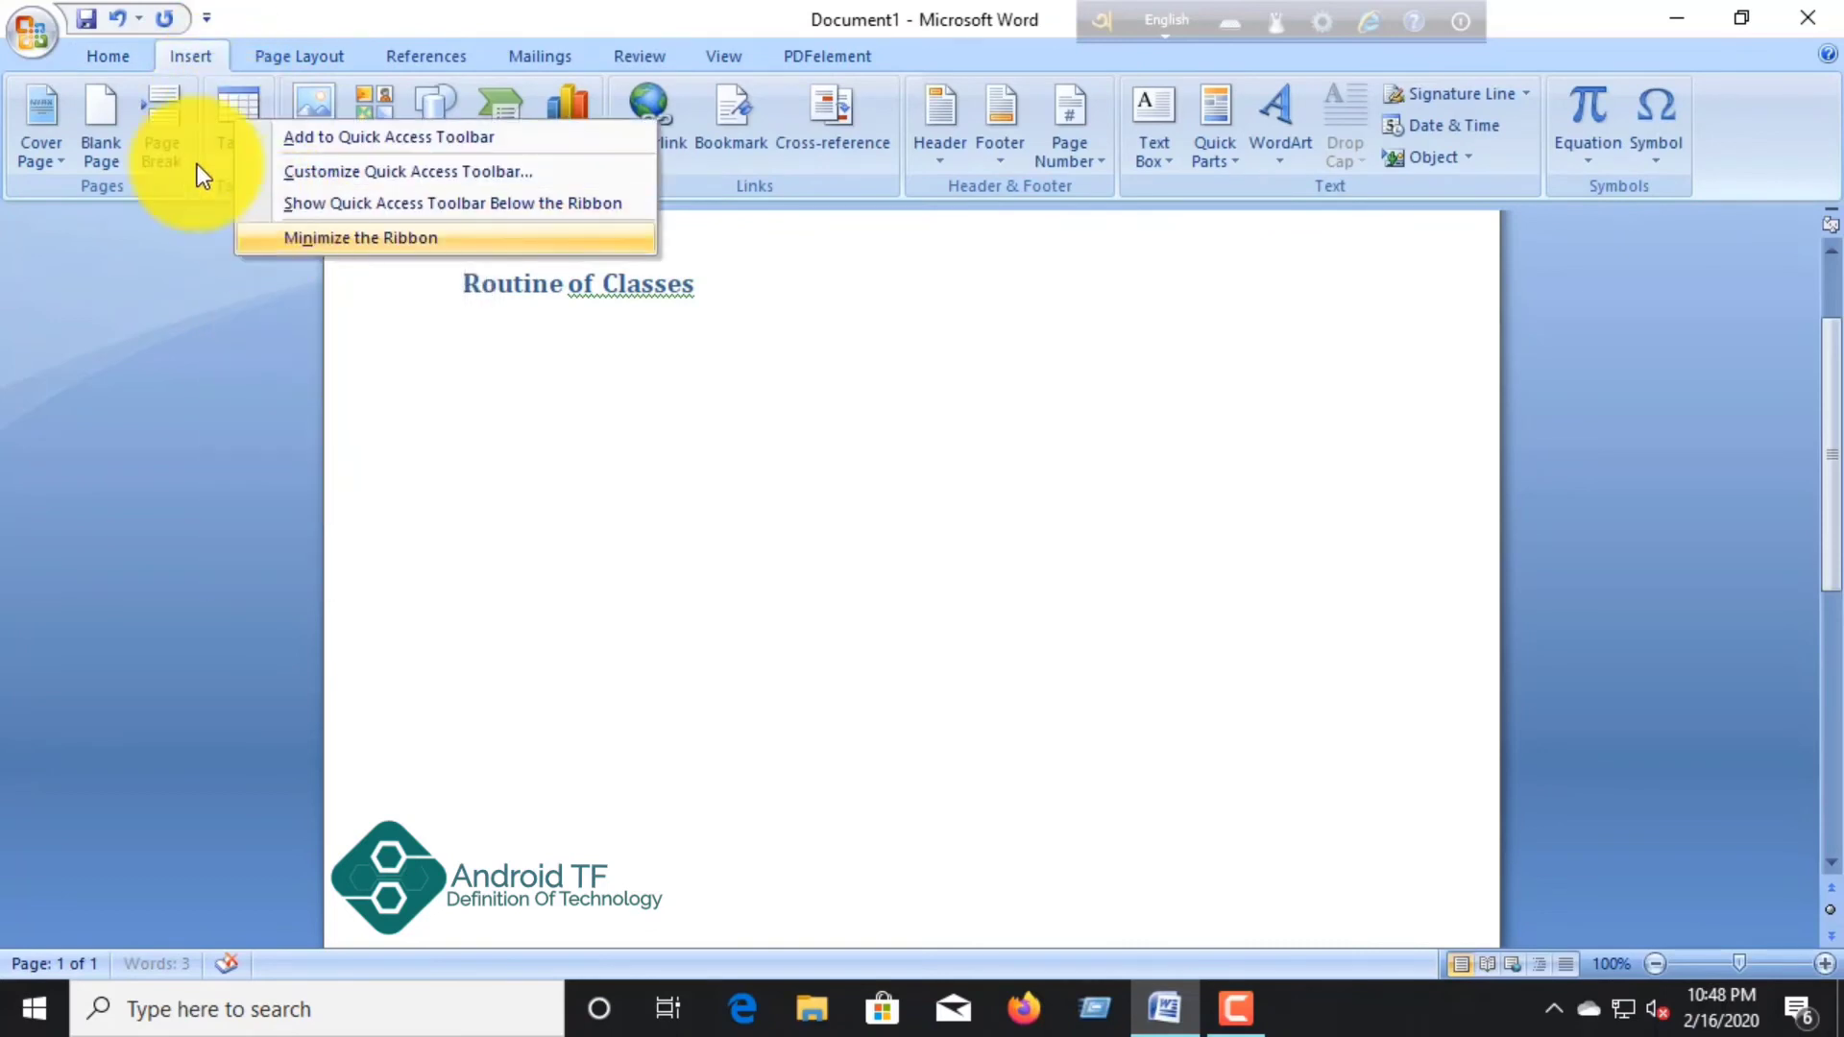
pyautogui.click(218, 130)
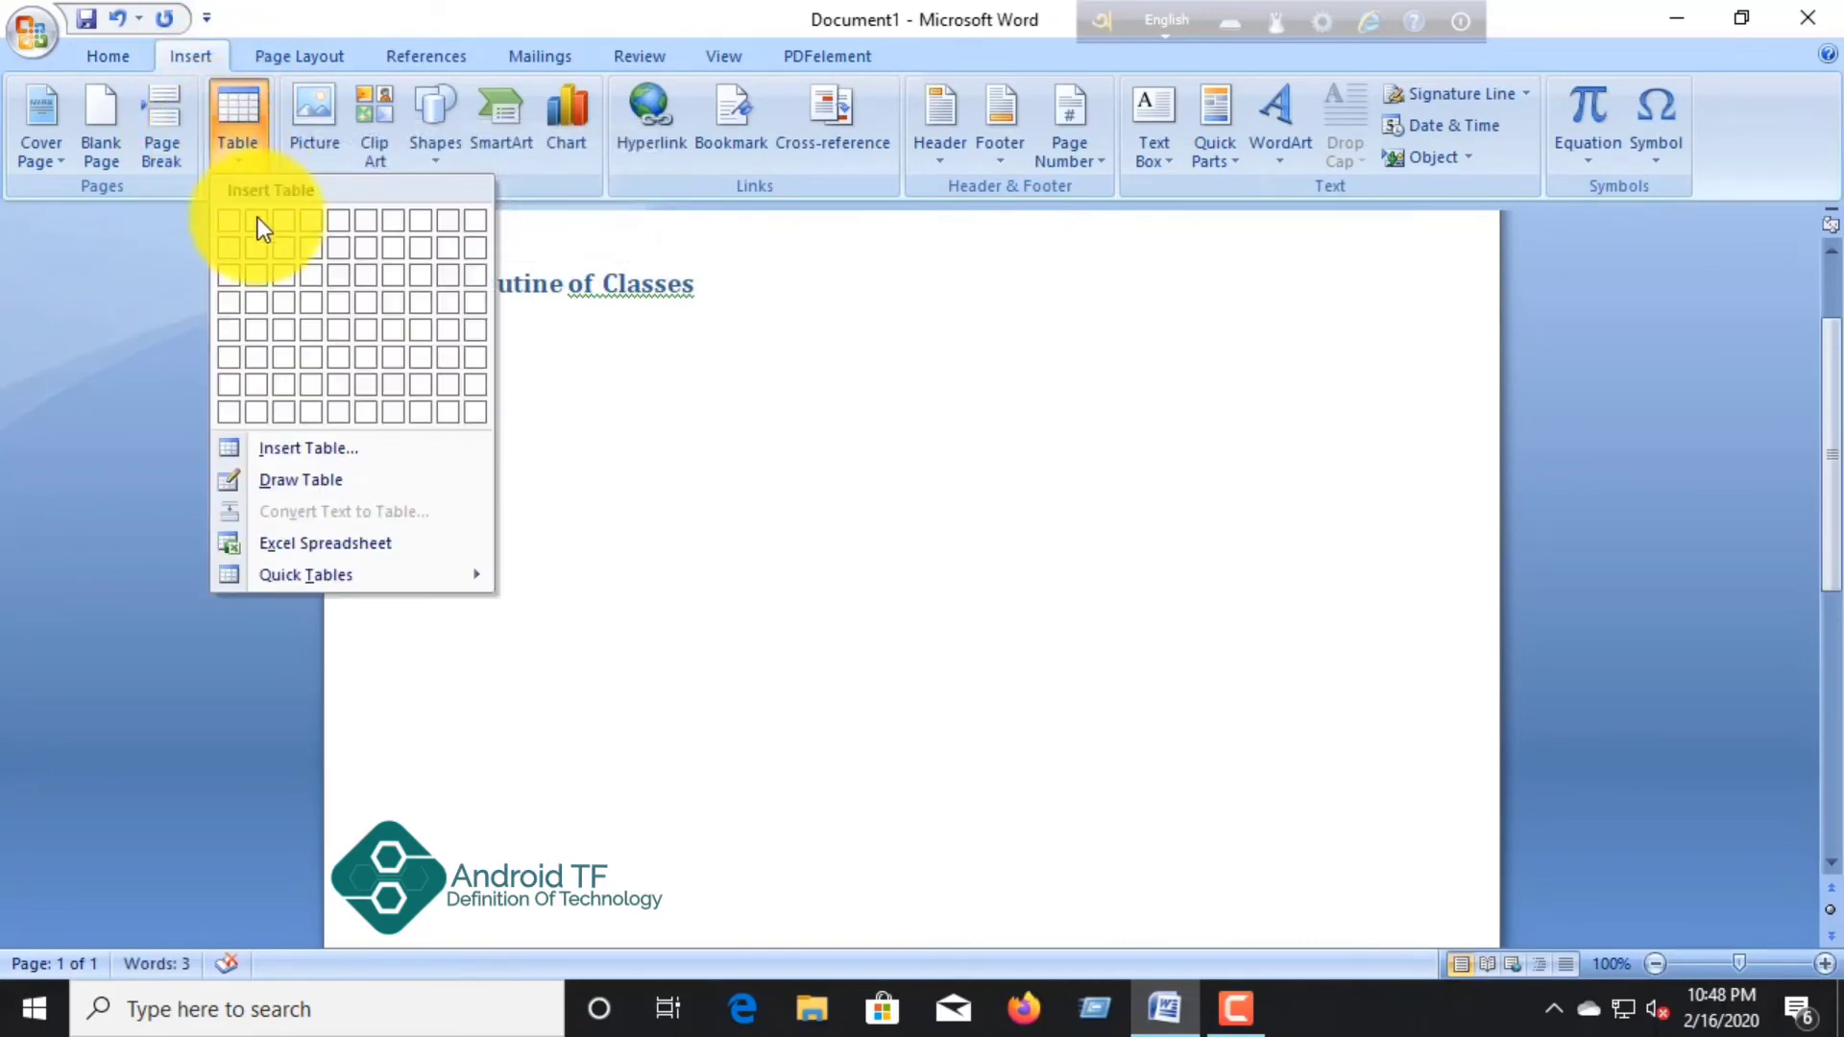
pyautogui.click(313, 451)
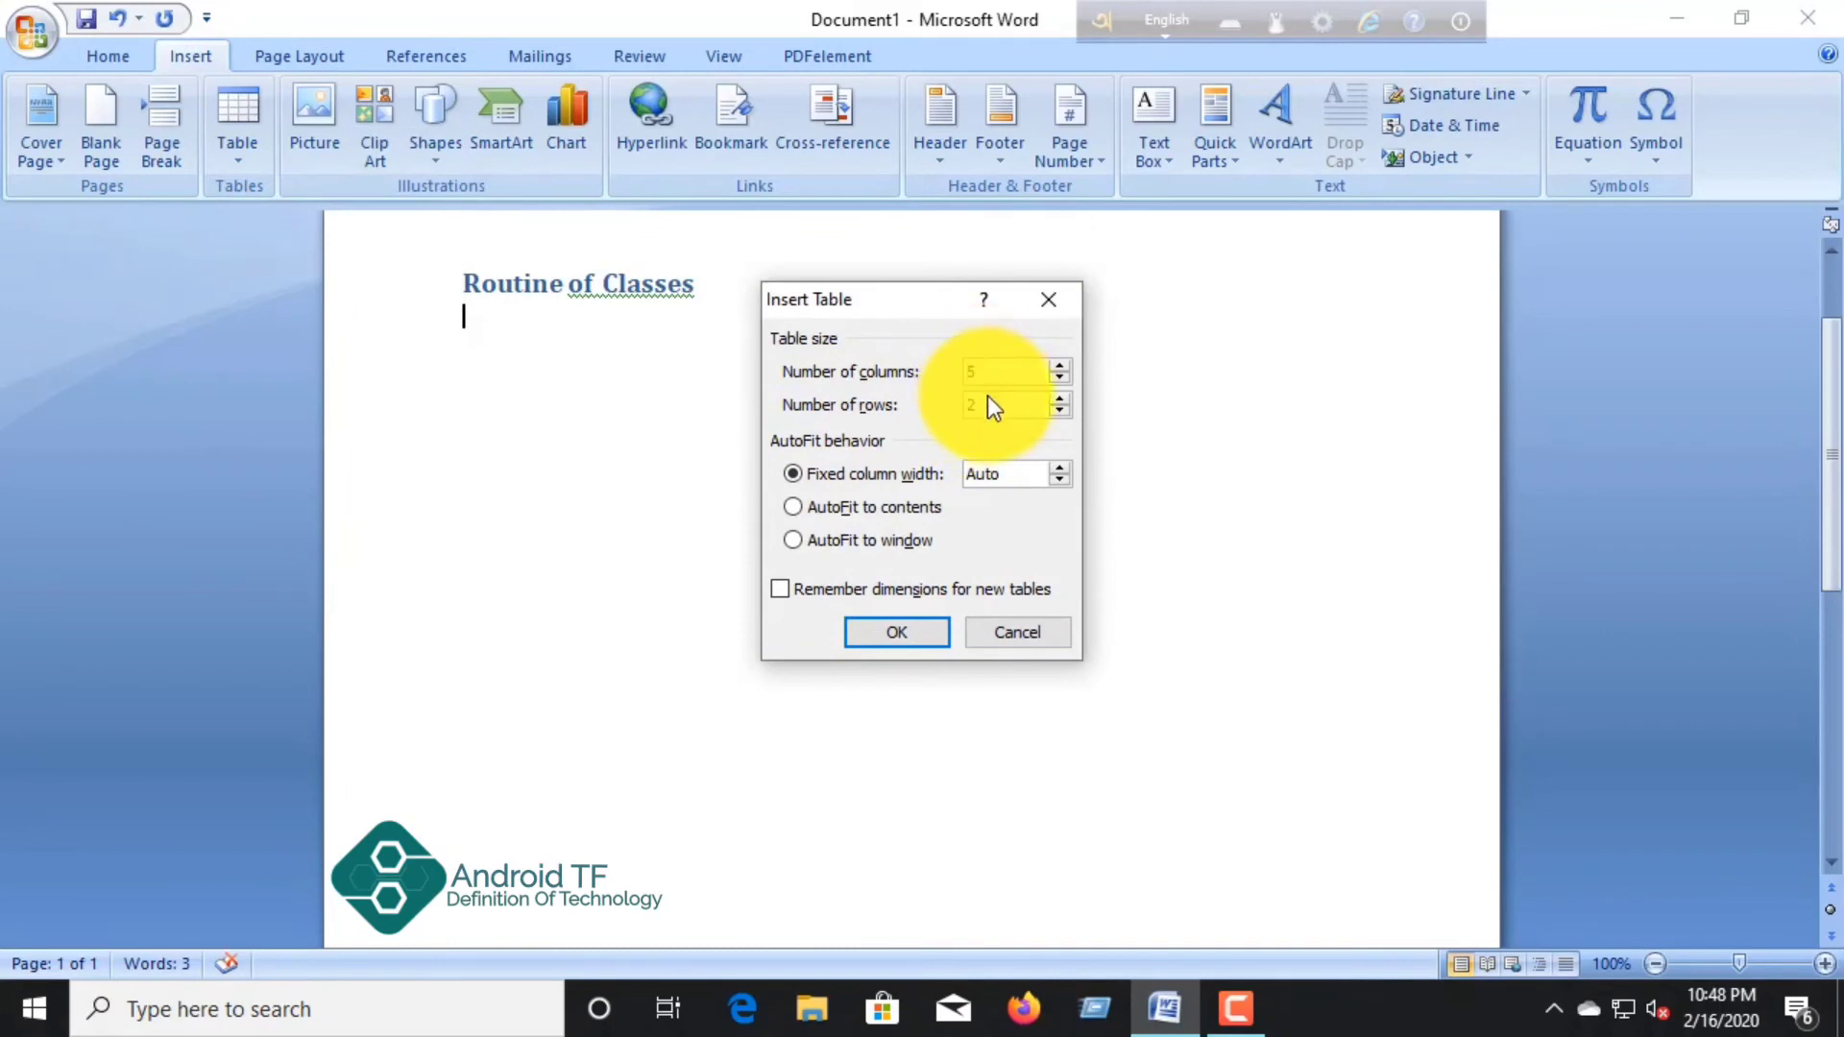
pyautogui.press('BackSpace')
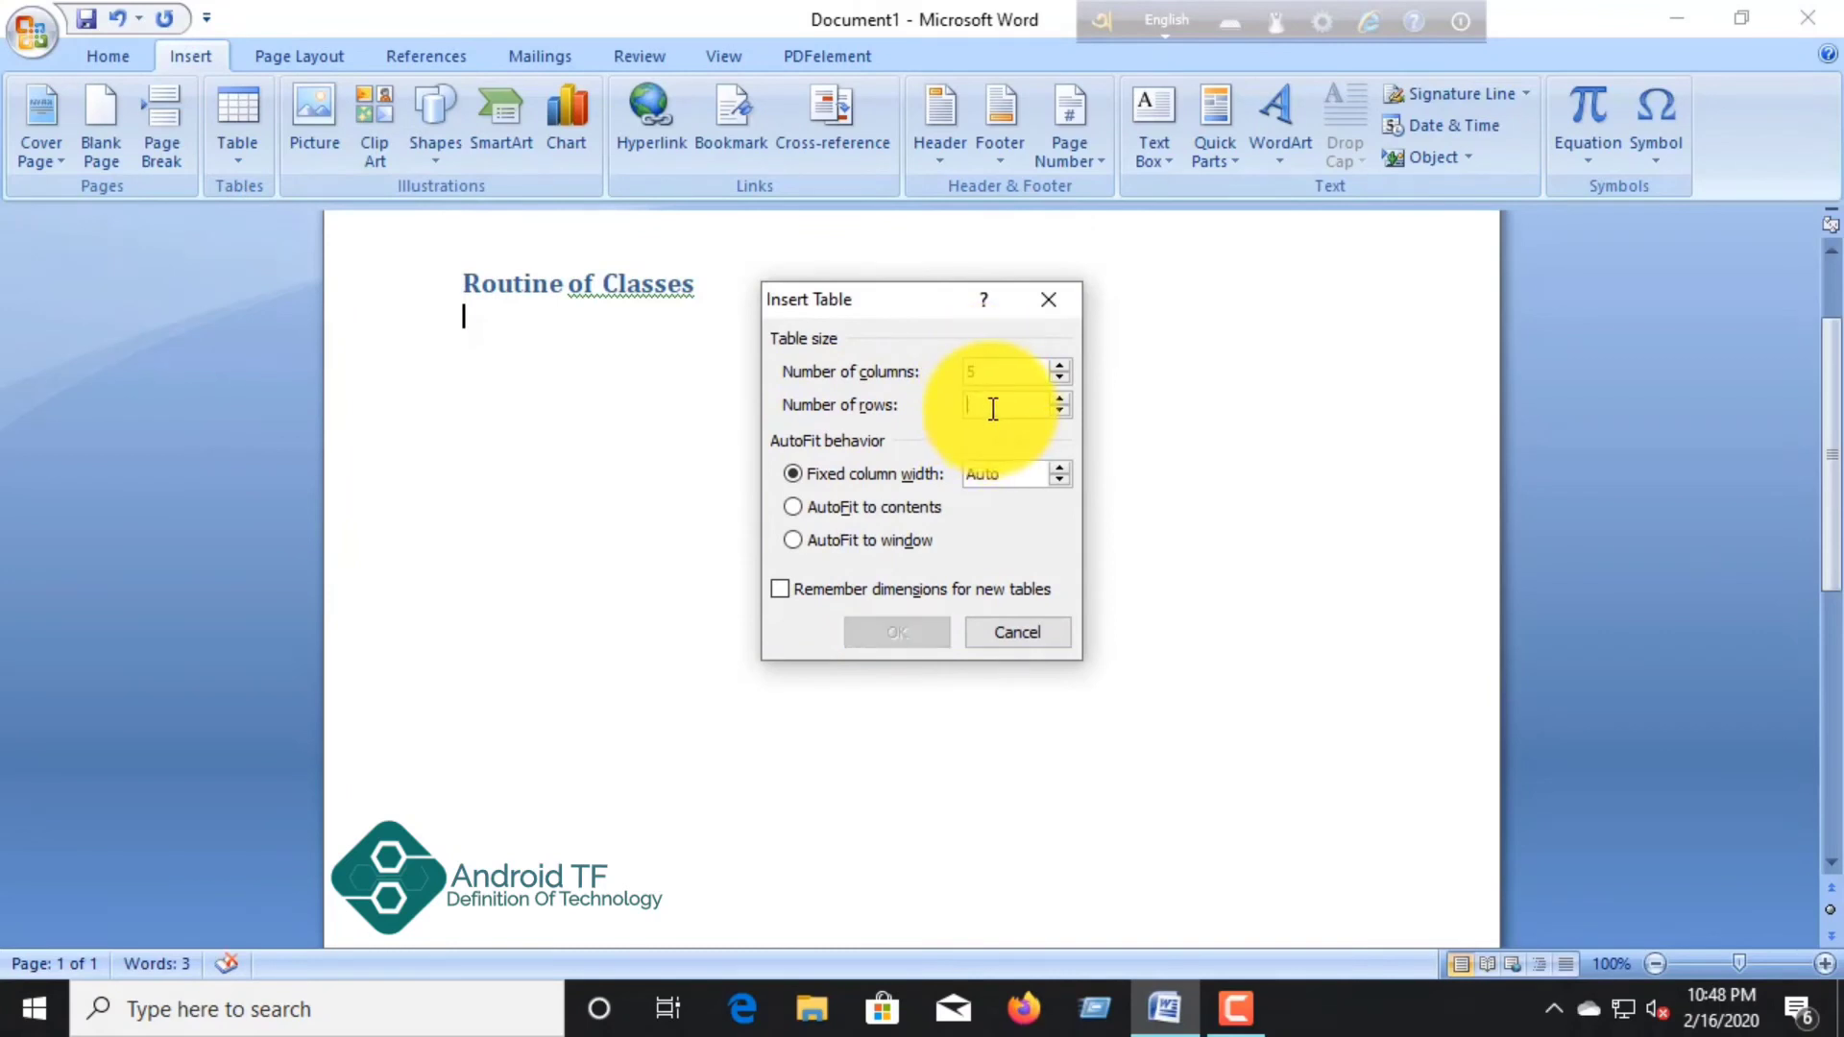
pyautogui.write('10')
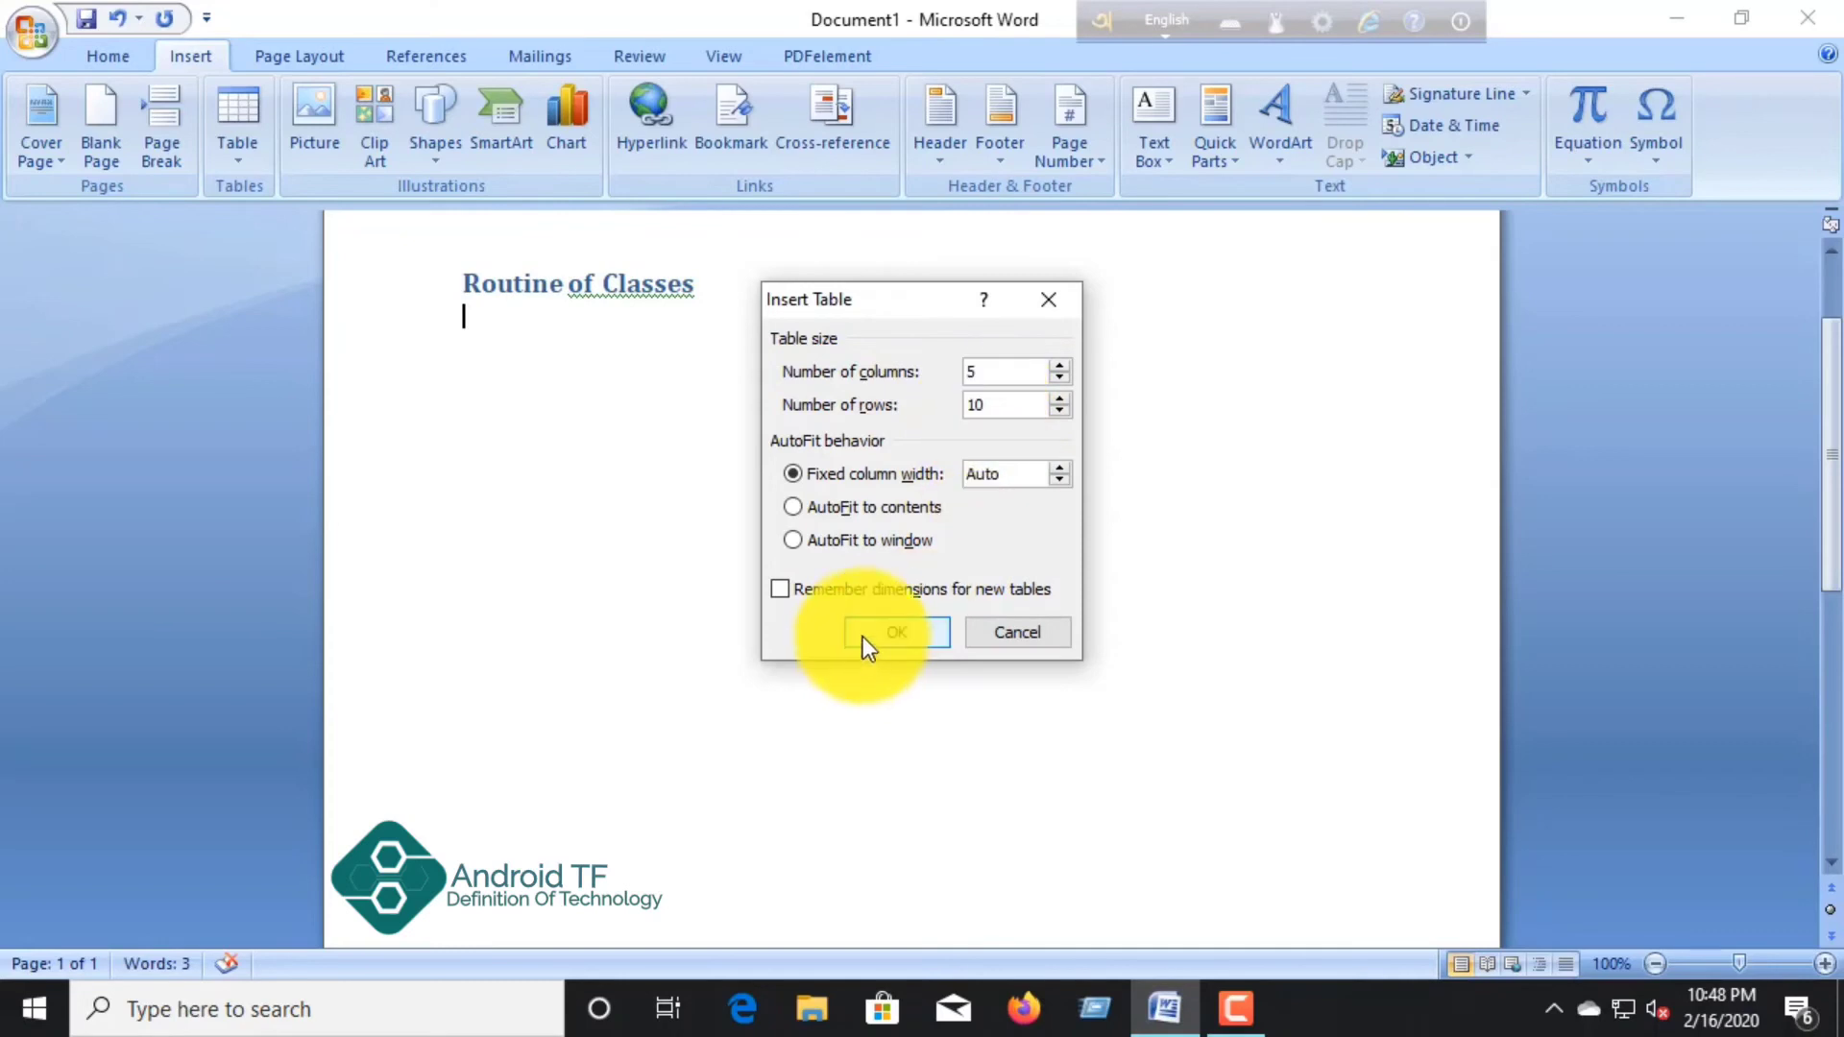
pyautogui.click(862, 636)
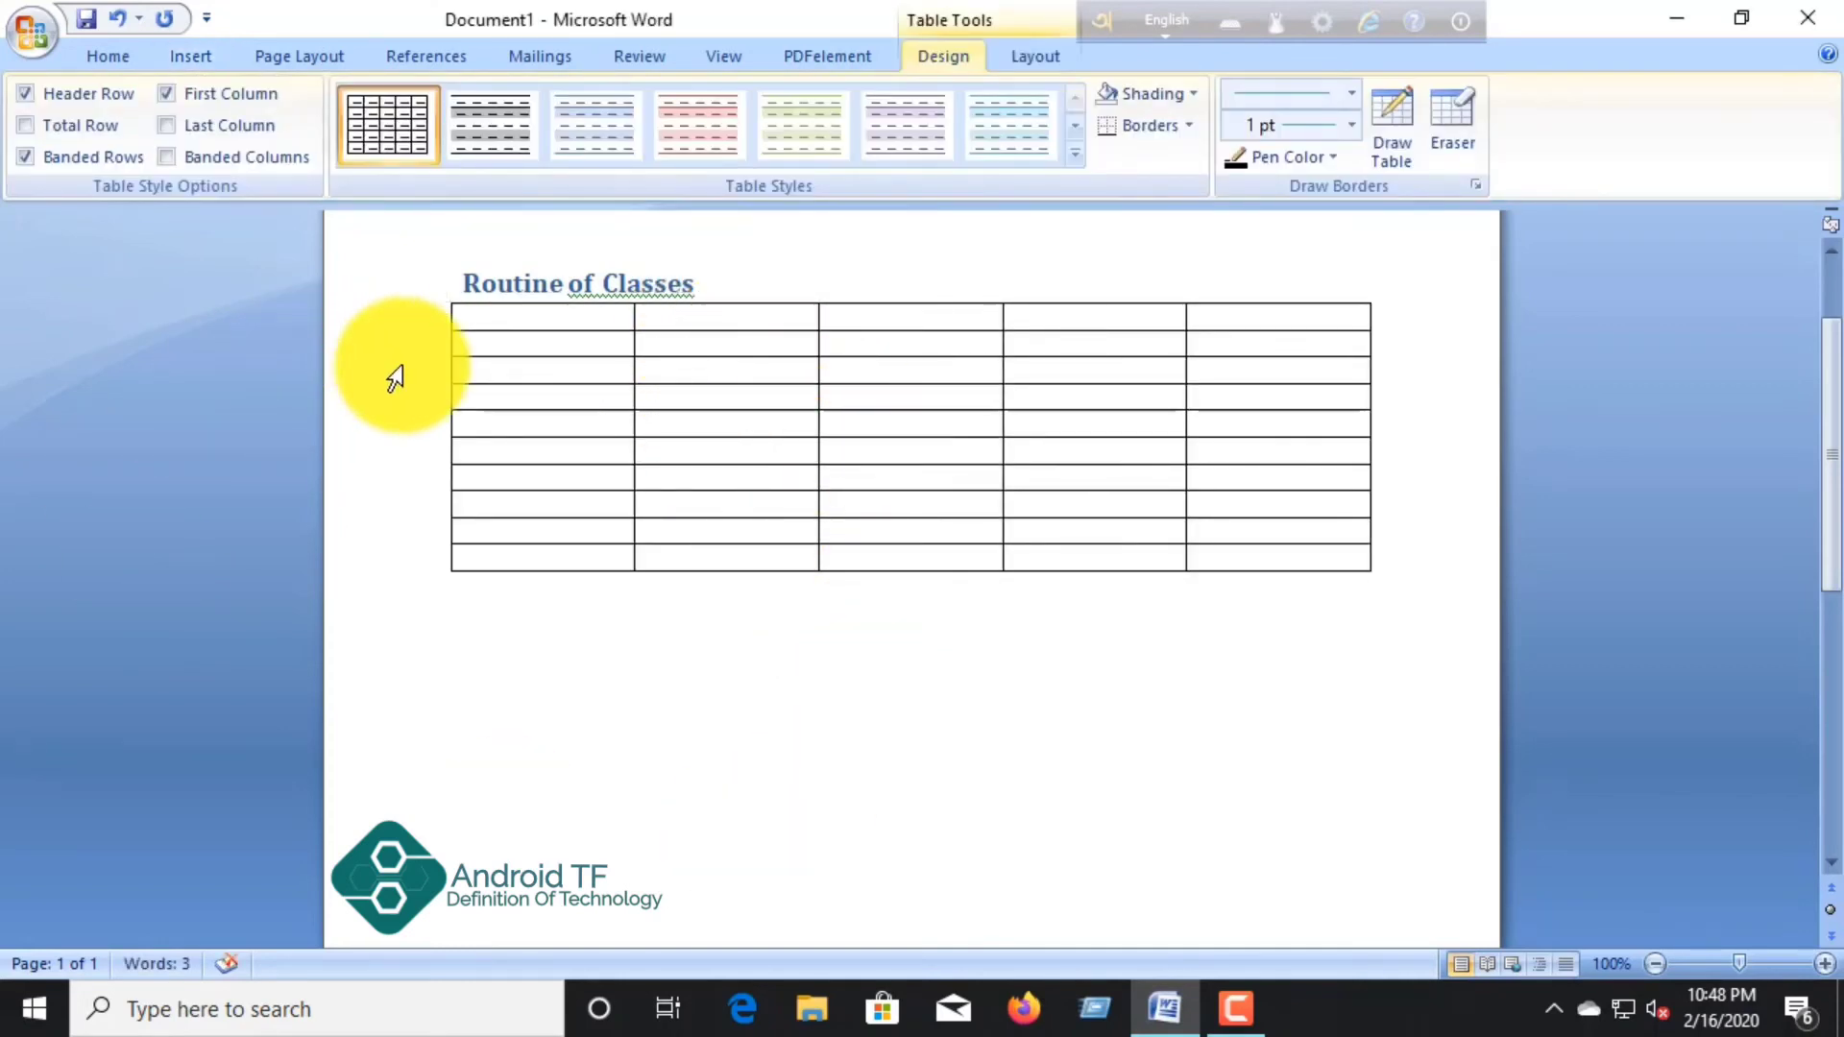
# Step: Type 'Days' in the table's first header cell
pyautogui.write('N')
pyautogui.press('BackSpace')
pyautogui.write('d')
pyautogui.press('BackSpace')
pyautogui.write('Day')
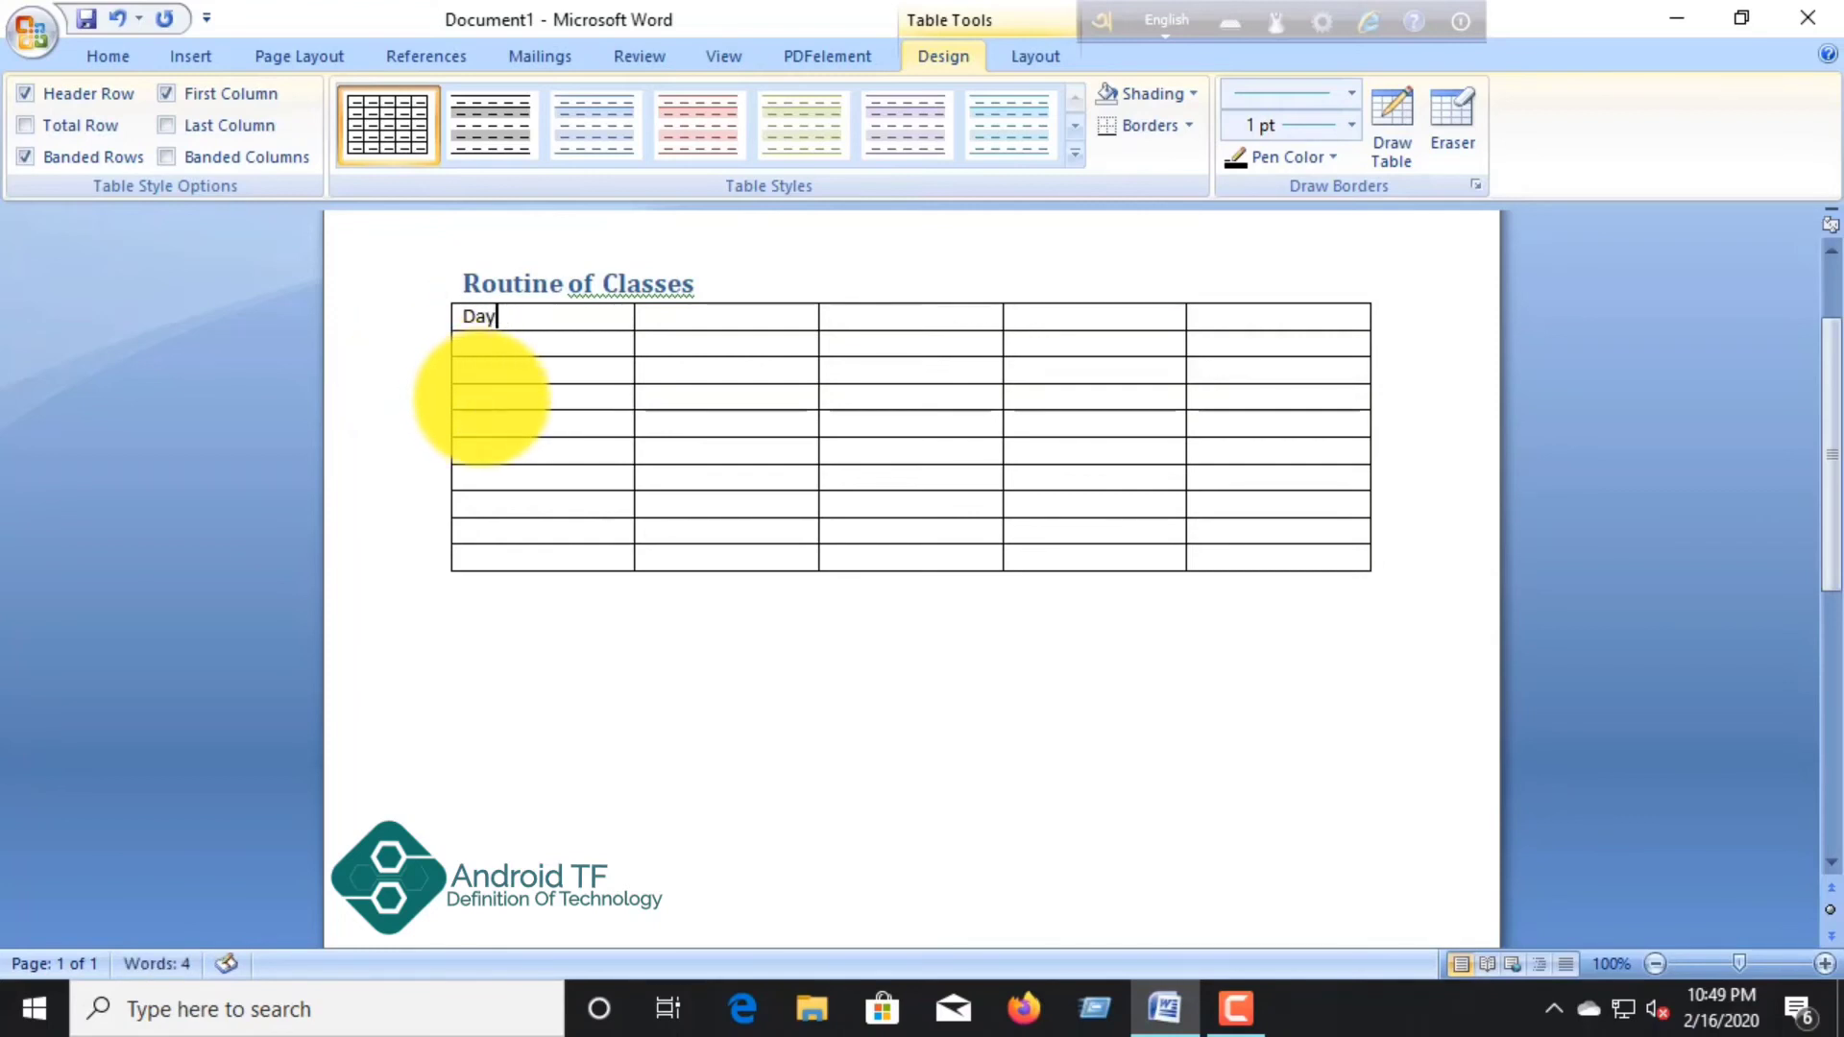
pyautogui.write('s')
# Step: Fill the remaining header cells with 1st, 2nd, 3rd and 4th
pyautogui.click(653, 321)
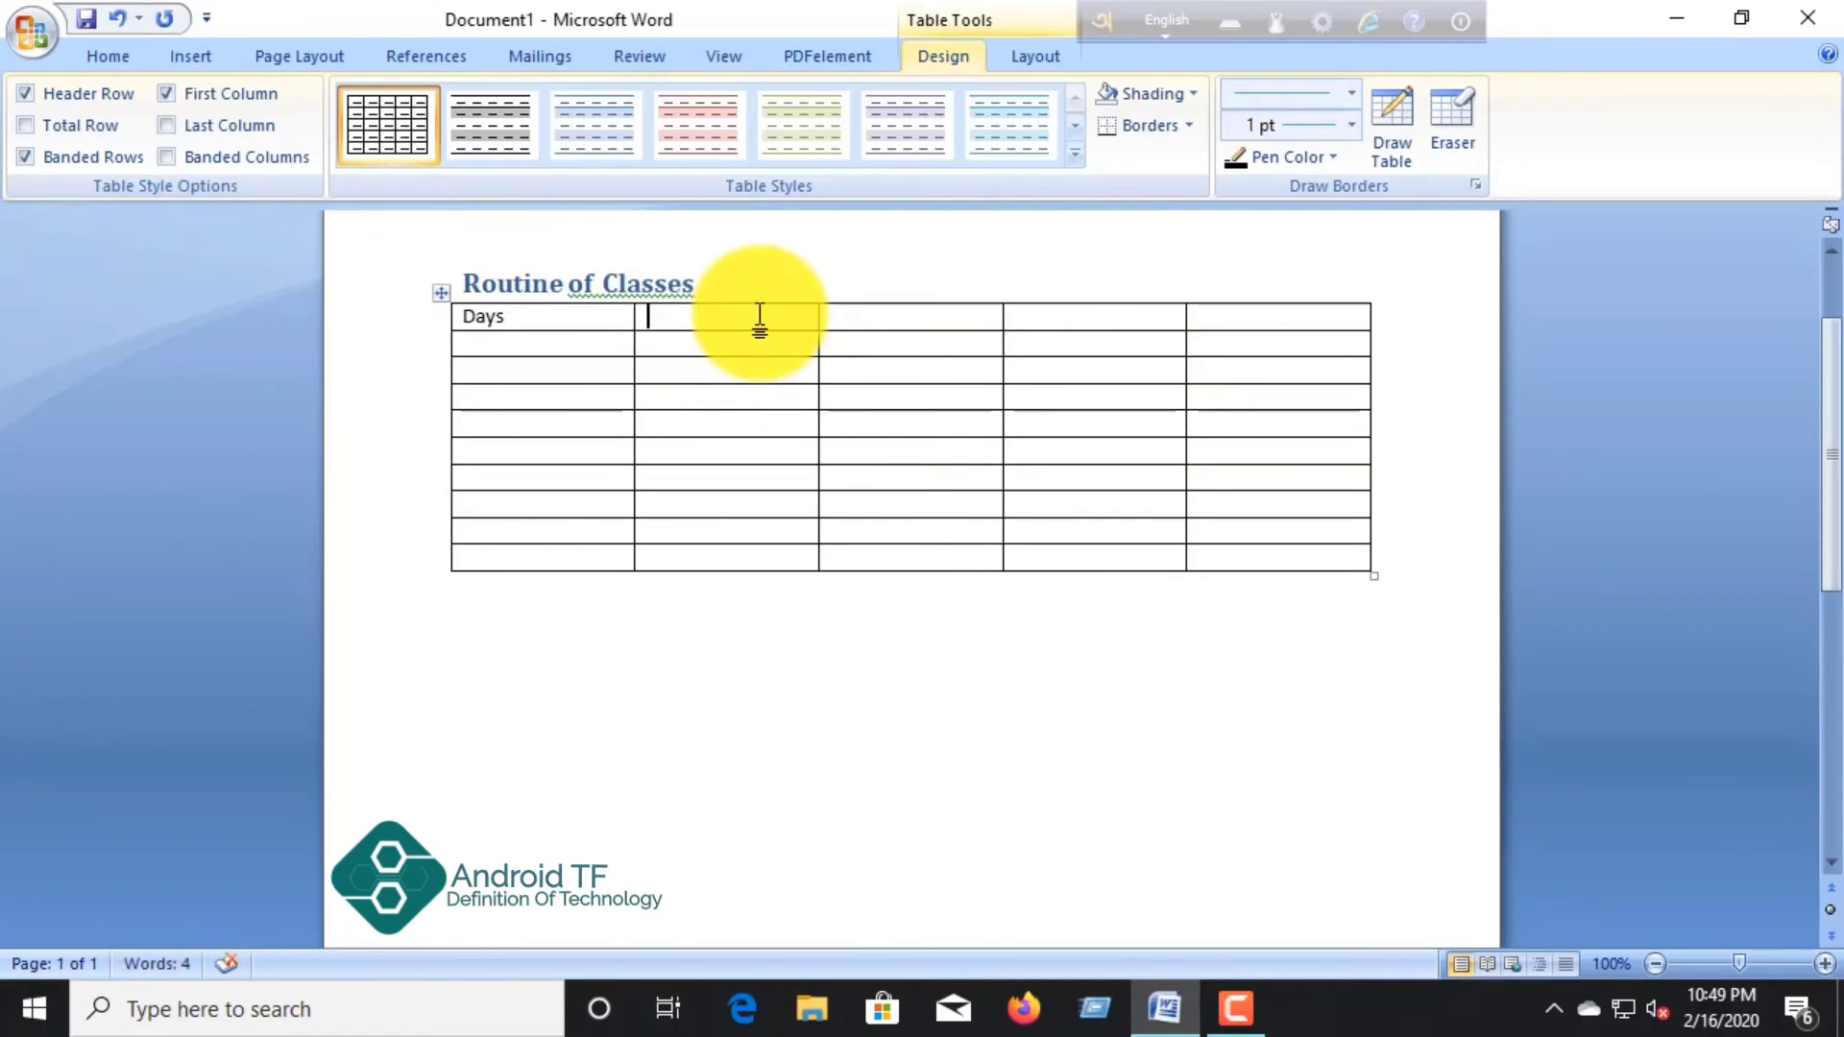
pyautogui.write('1st')
pyautogui.click(930, 321)
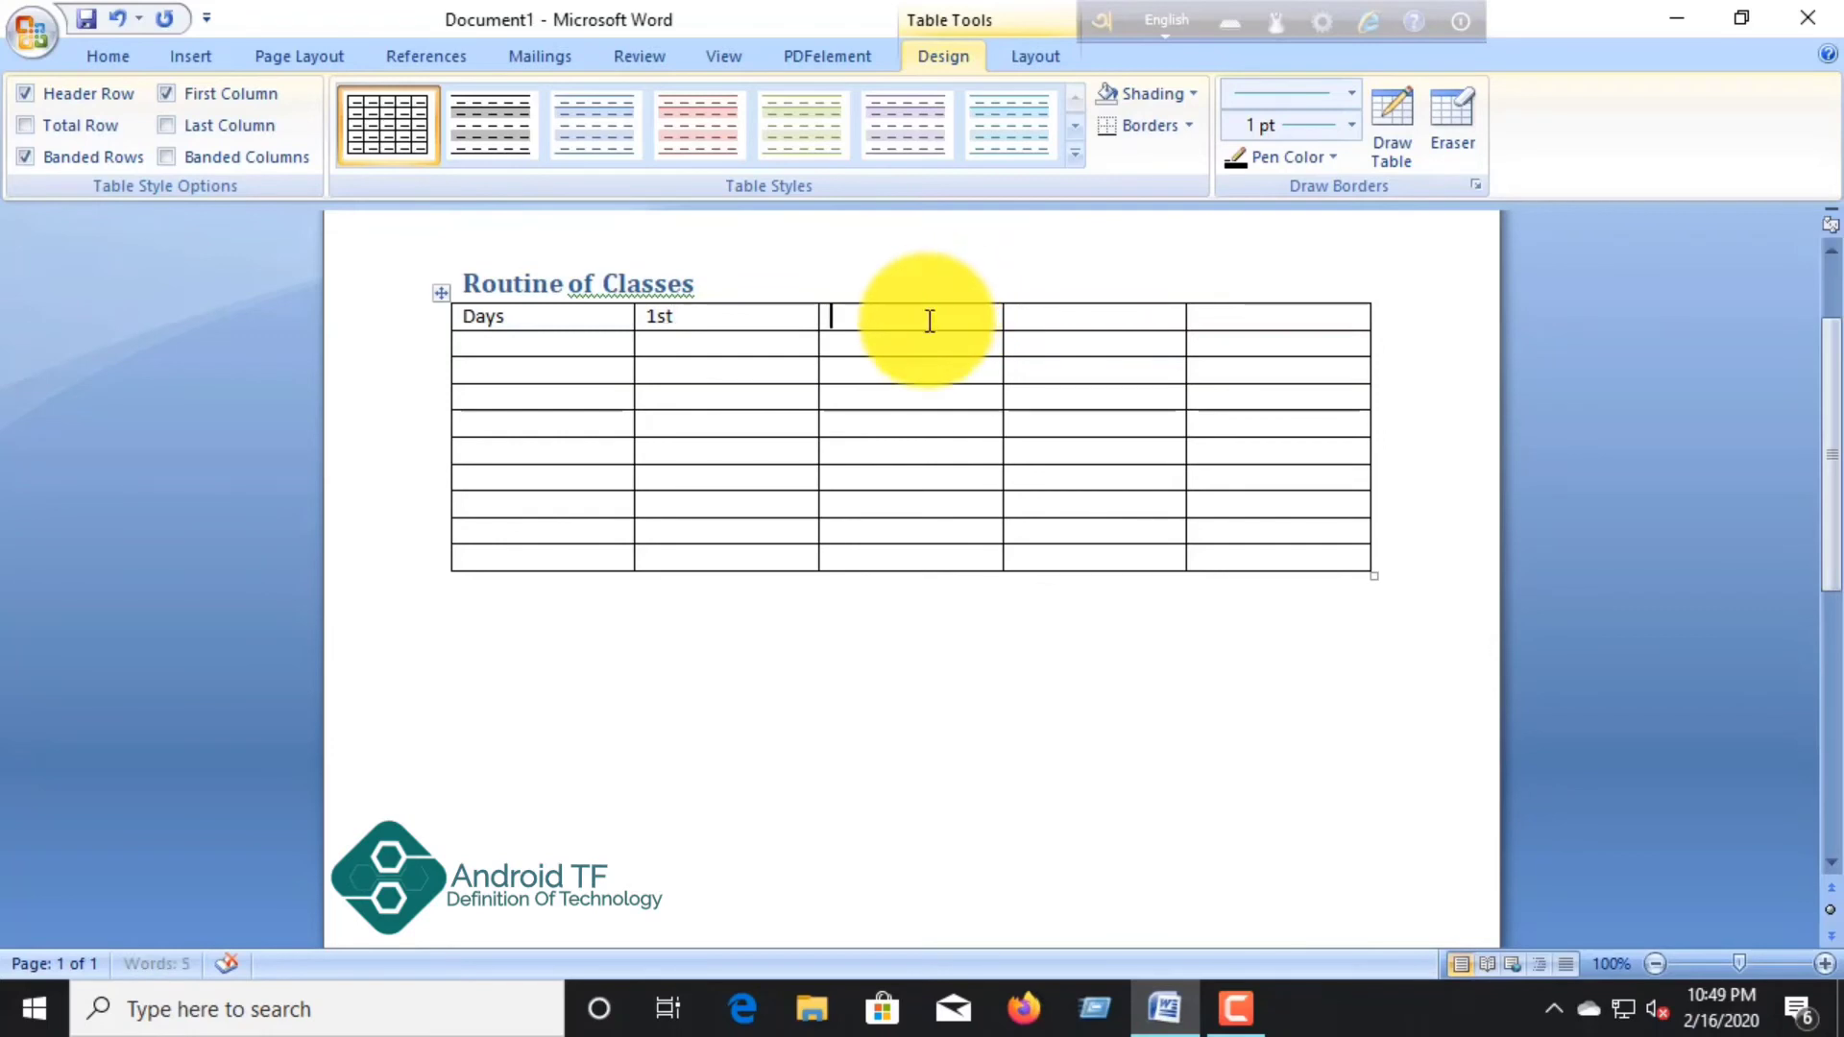
pyautogui.write('2nd')
pyautogui.click(1083, 314)
pyautogui.write('3rd')
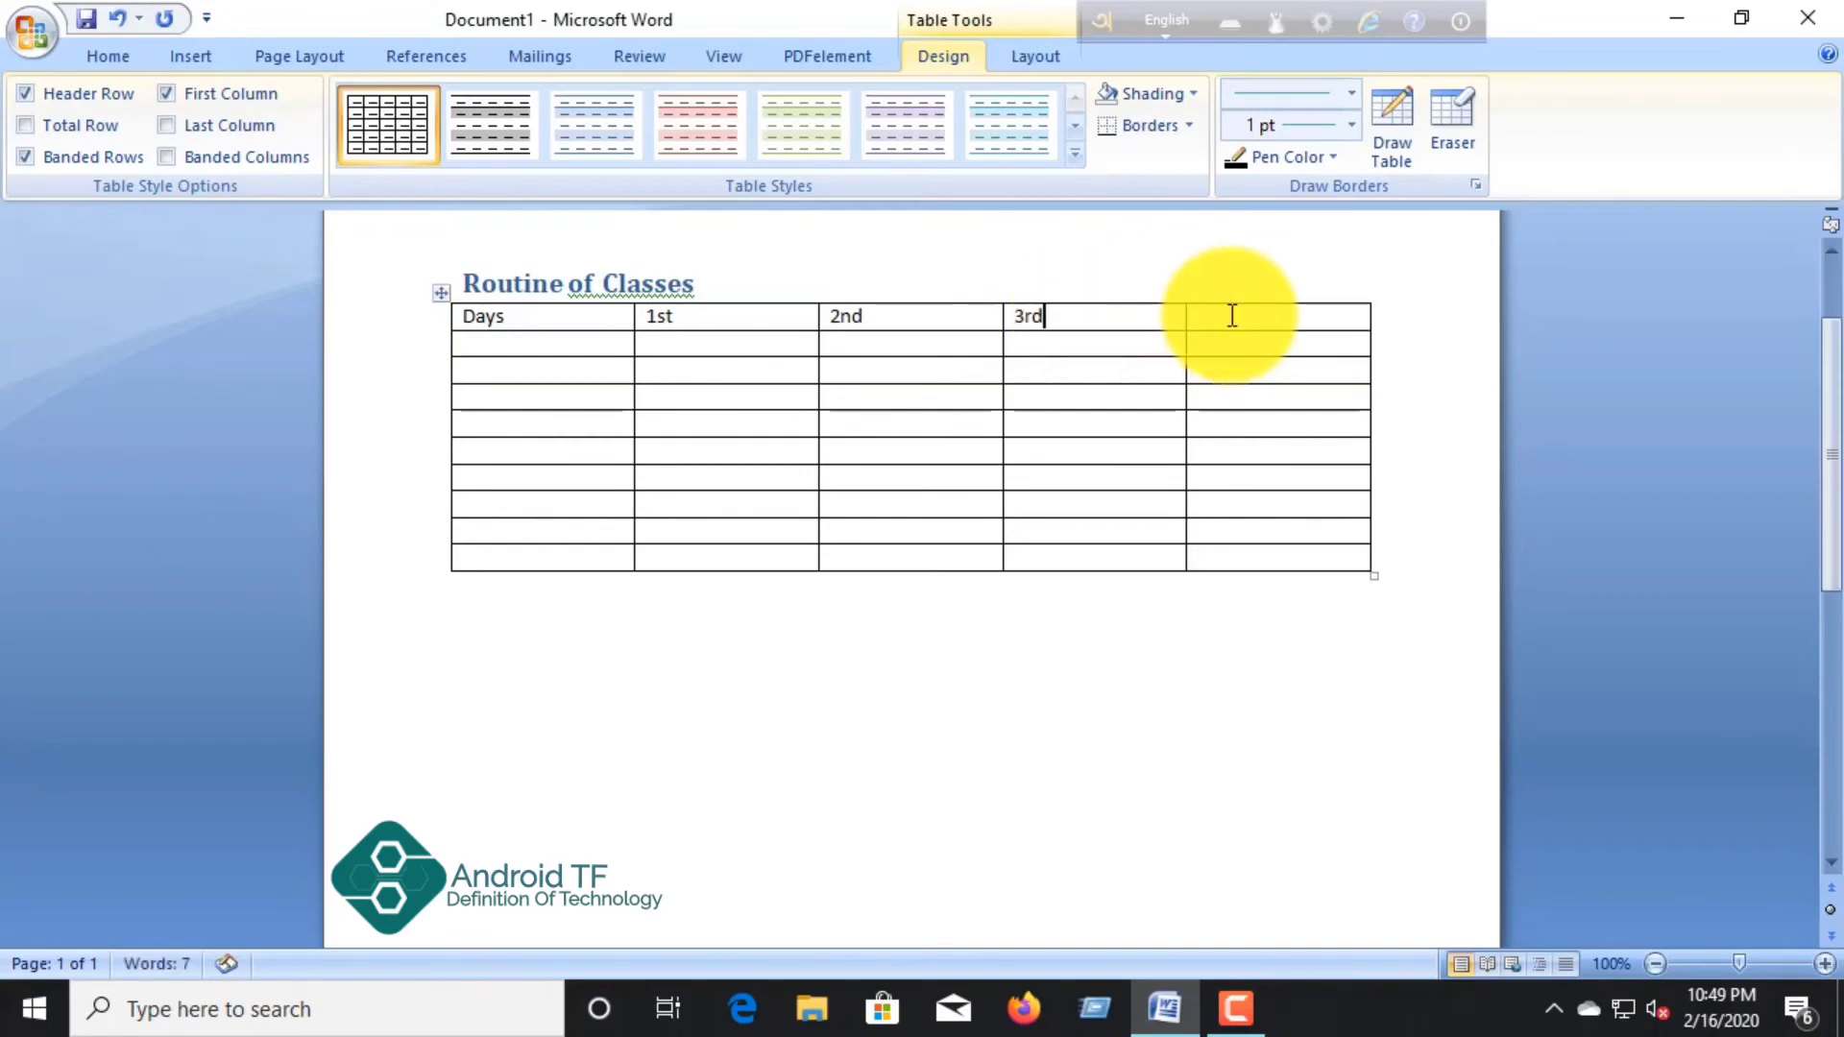
pyautogui.click(1232, 315)
pyautogui.write('4h')
pyautogui.press('BackSpace')
# Step: Complete the 4th header and enter Sat and Sun under Days
pyautogui.write('t')
pyautogui.write('h')
pyautogui.click(585, 343)
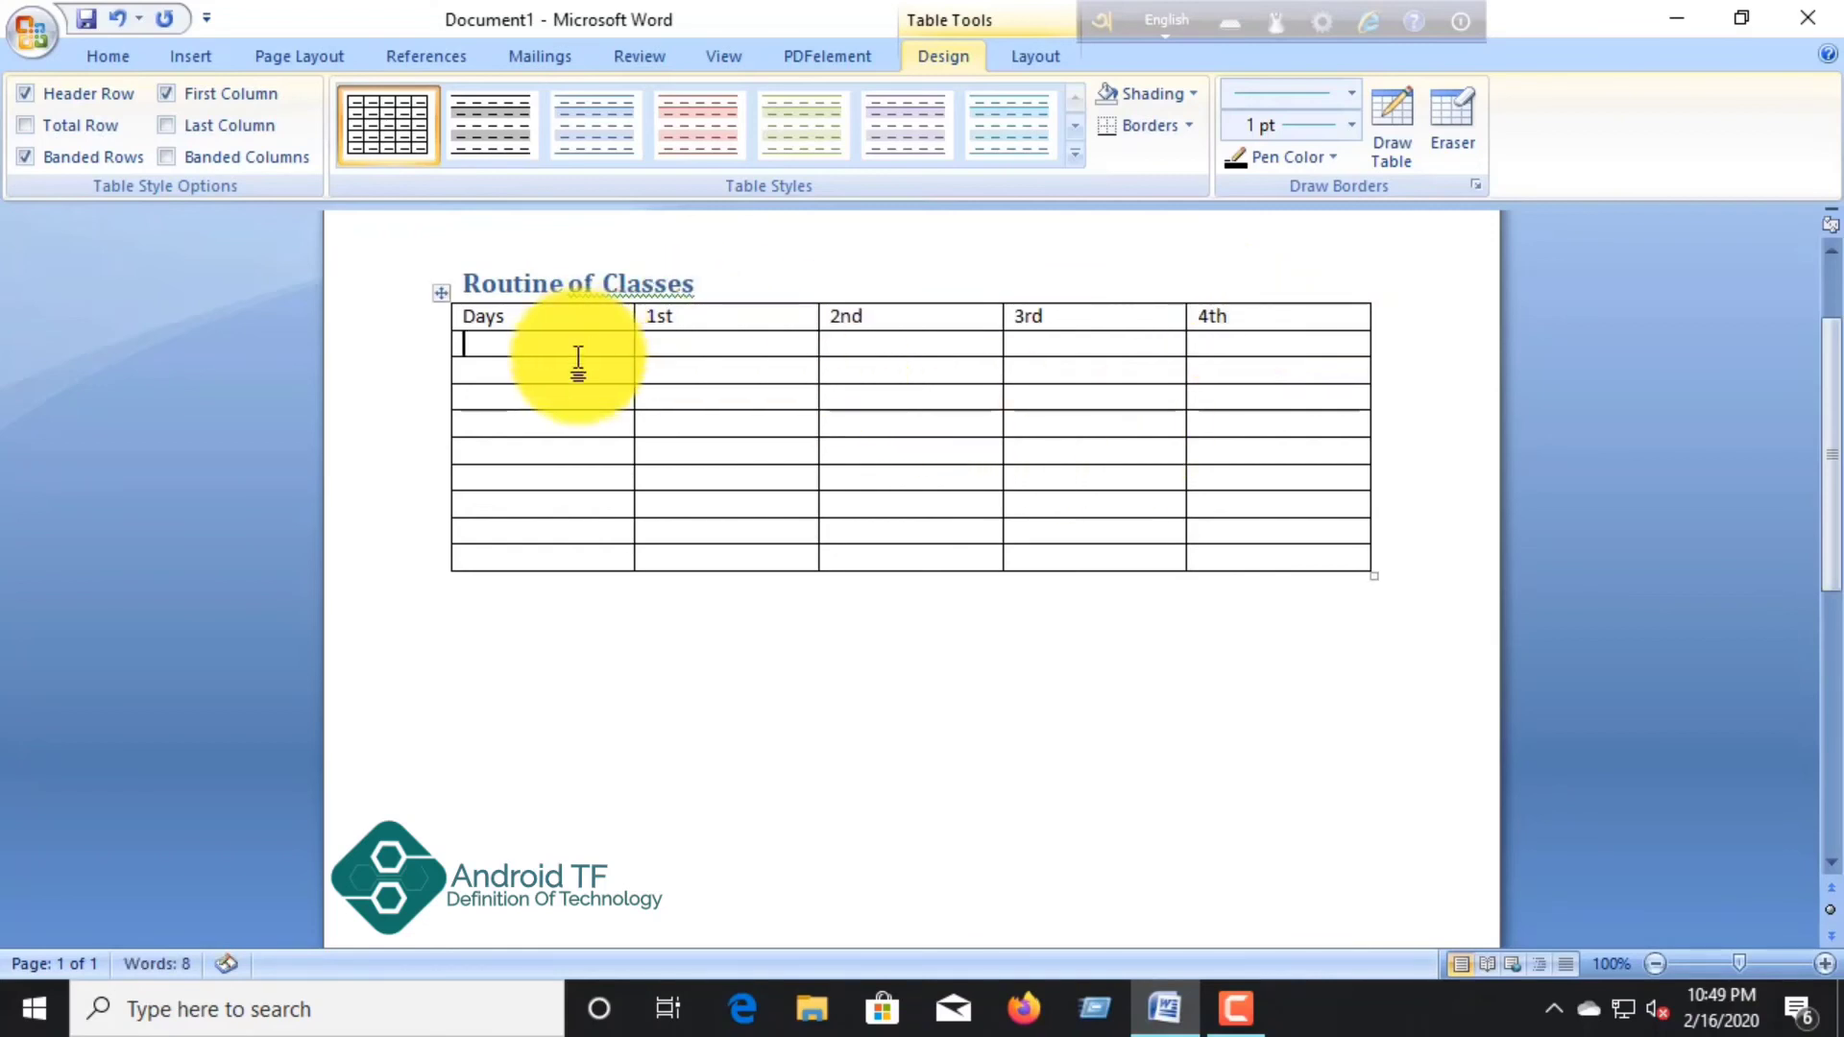
pyautogui.click(567, 379)
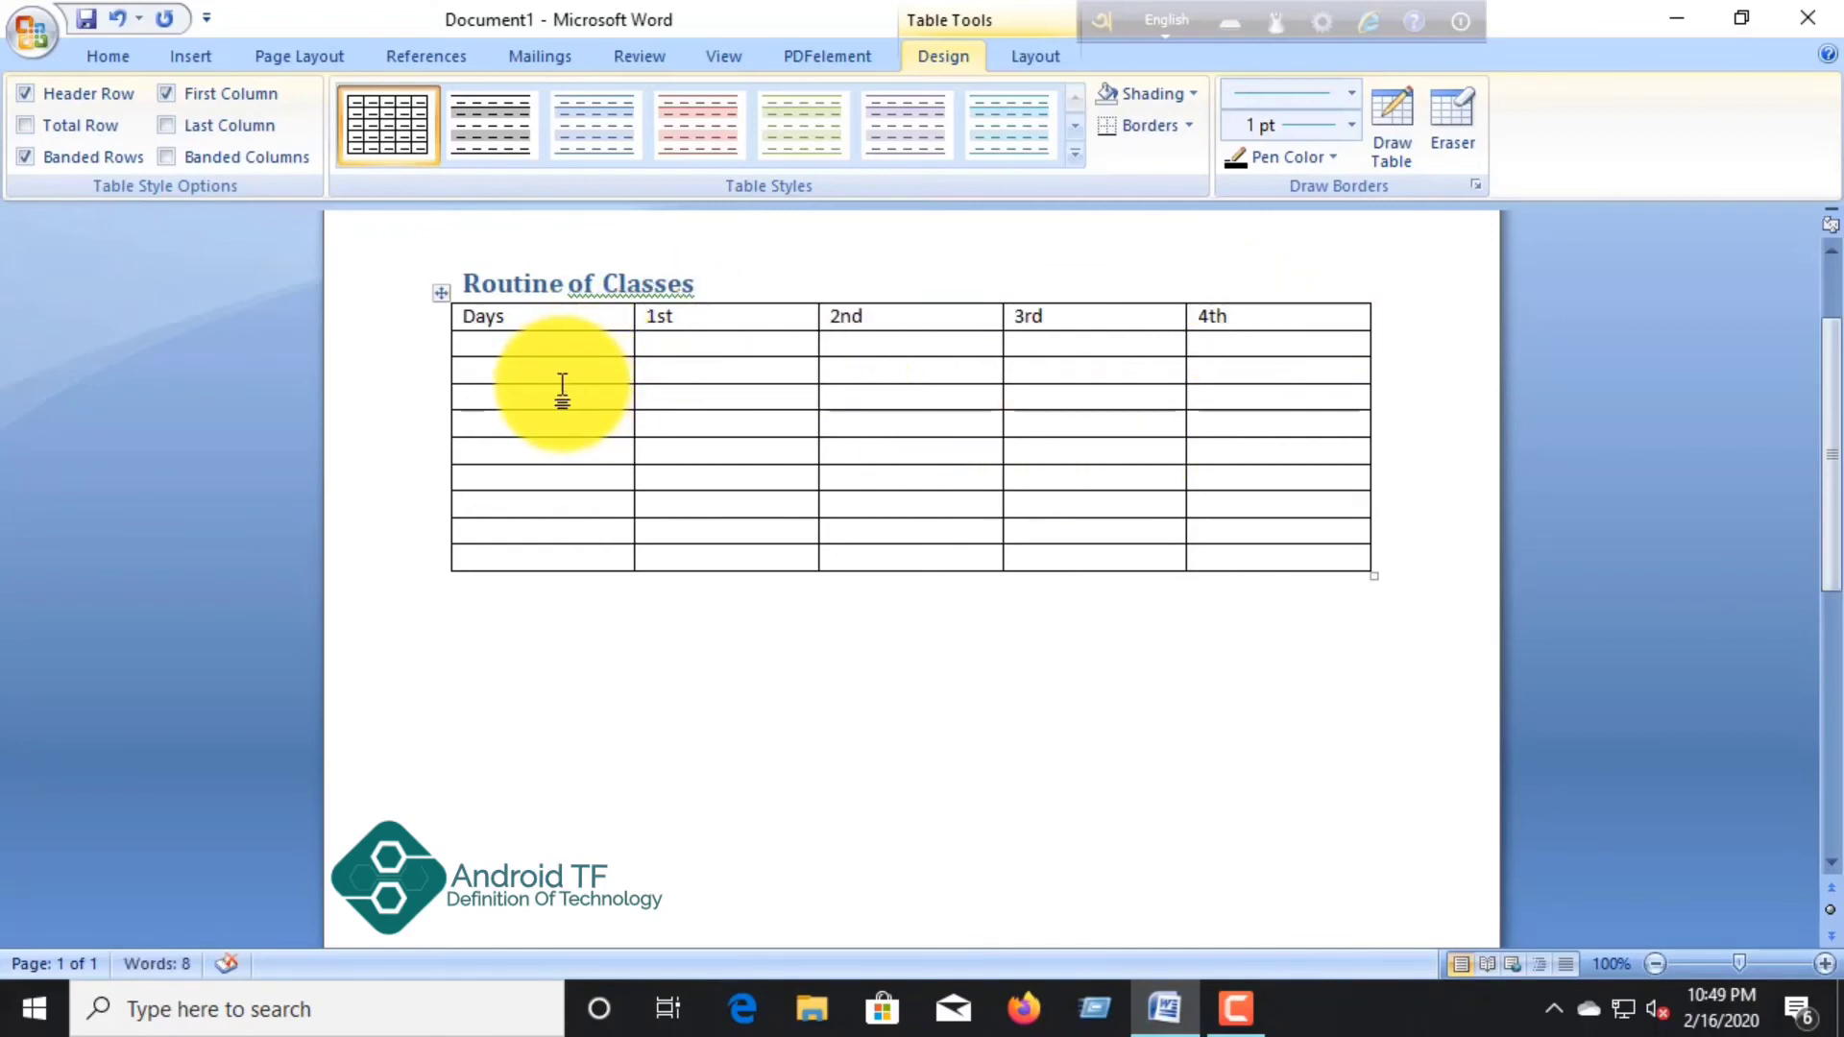
pyautogui.write('Sa')
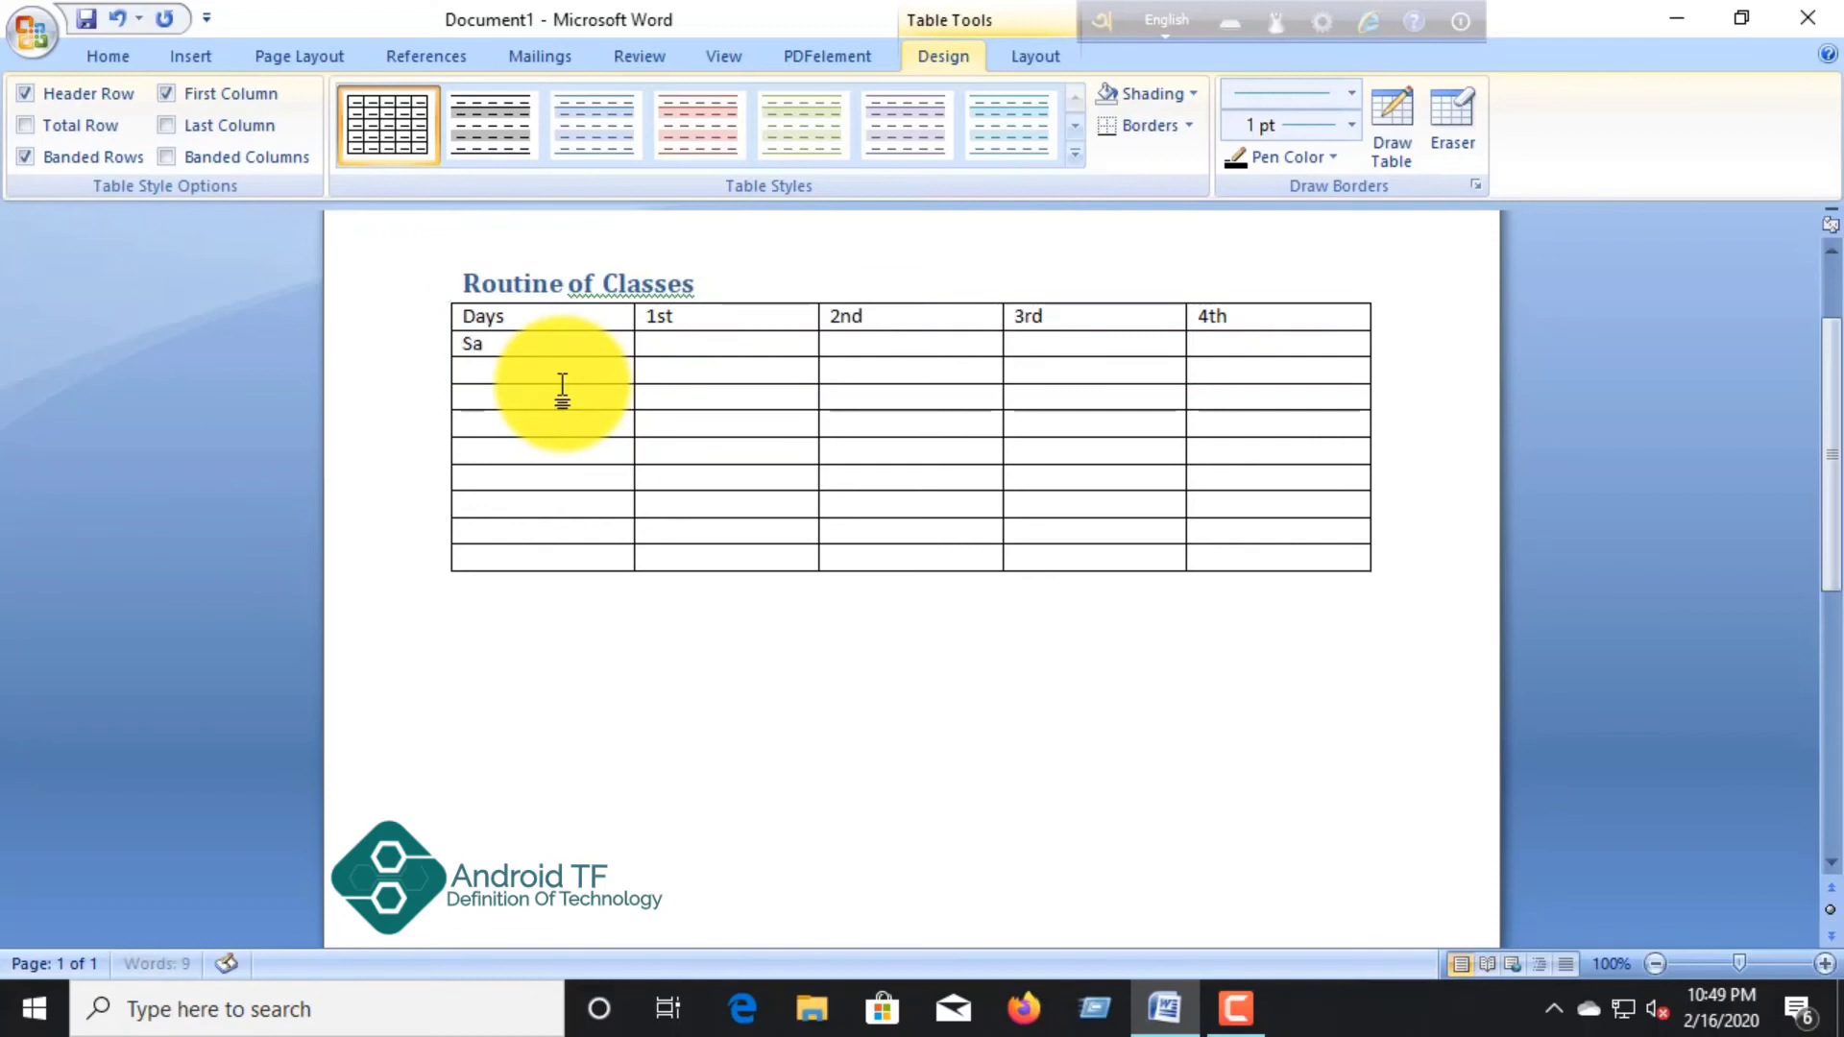
pyautogui.write('t')
pyautogui.press('Down')
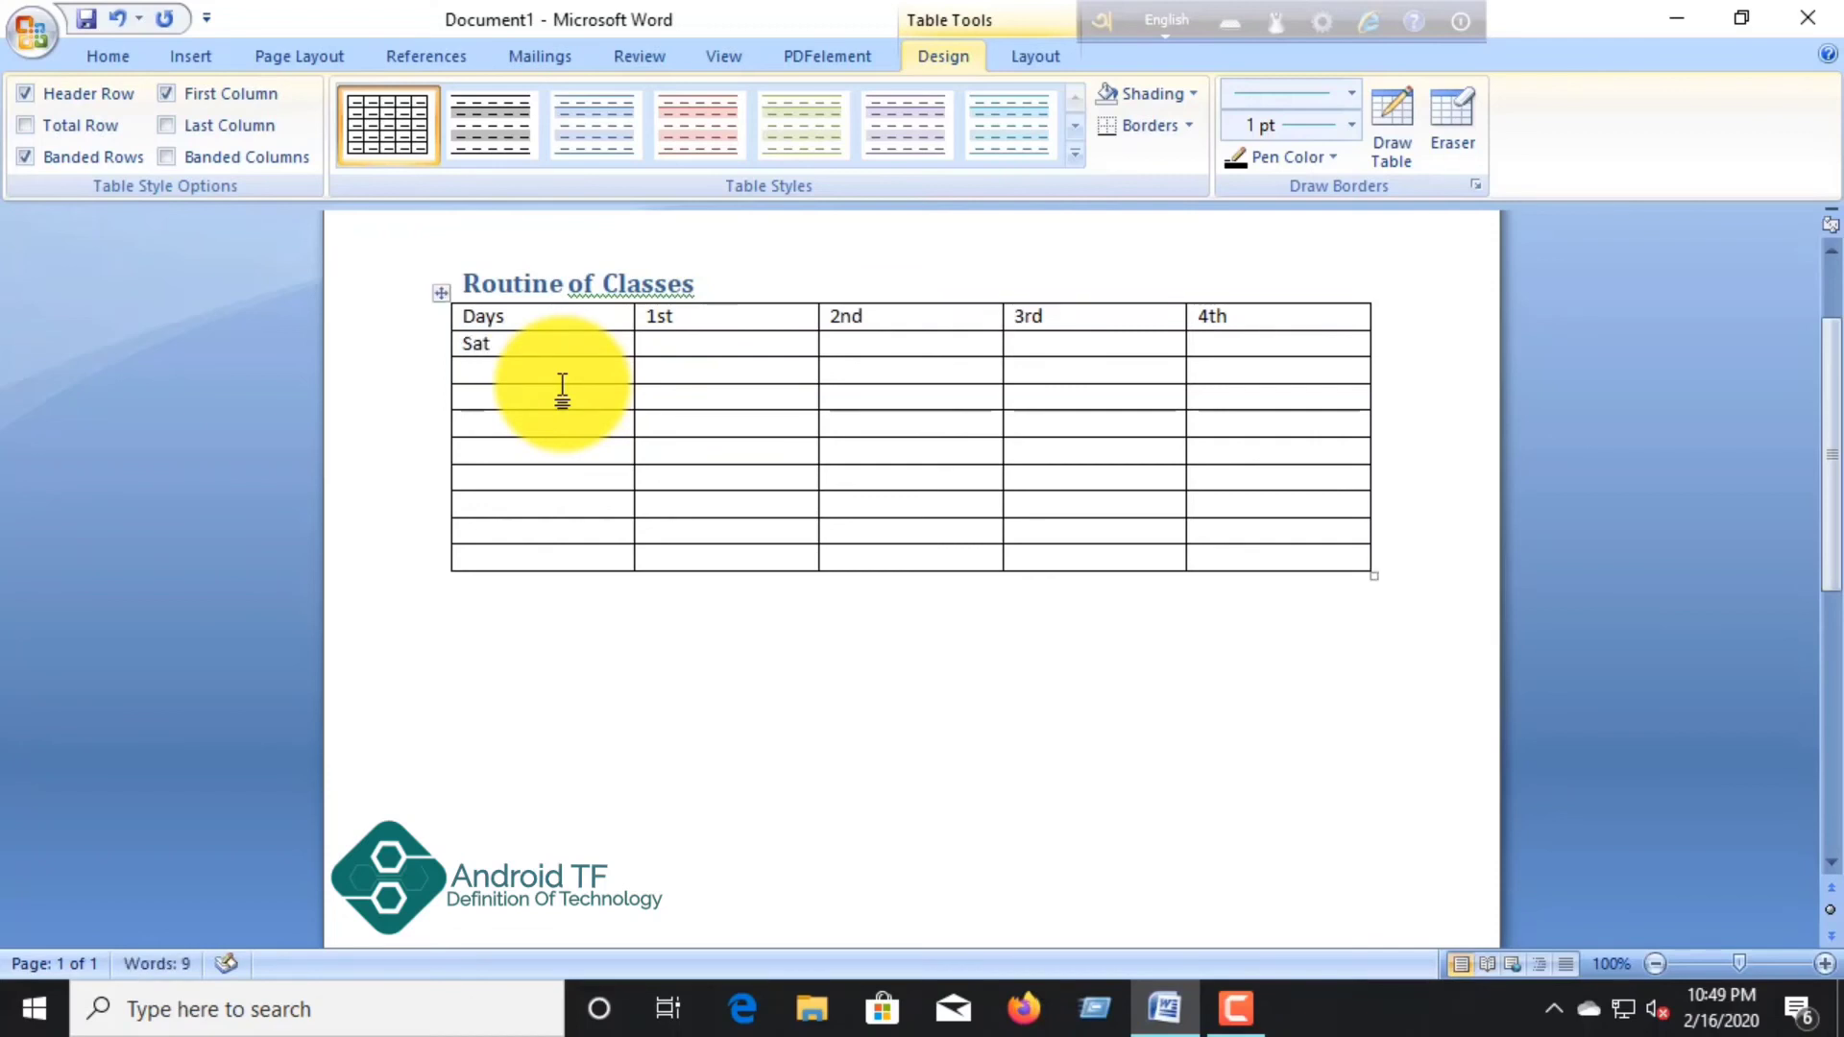
pyautogui.write('Su')
pyautogui.write('b')
pyautogui.press('Down')
pyautogui.press('Up')
pyautogui.press('BackSpace')
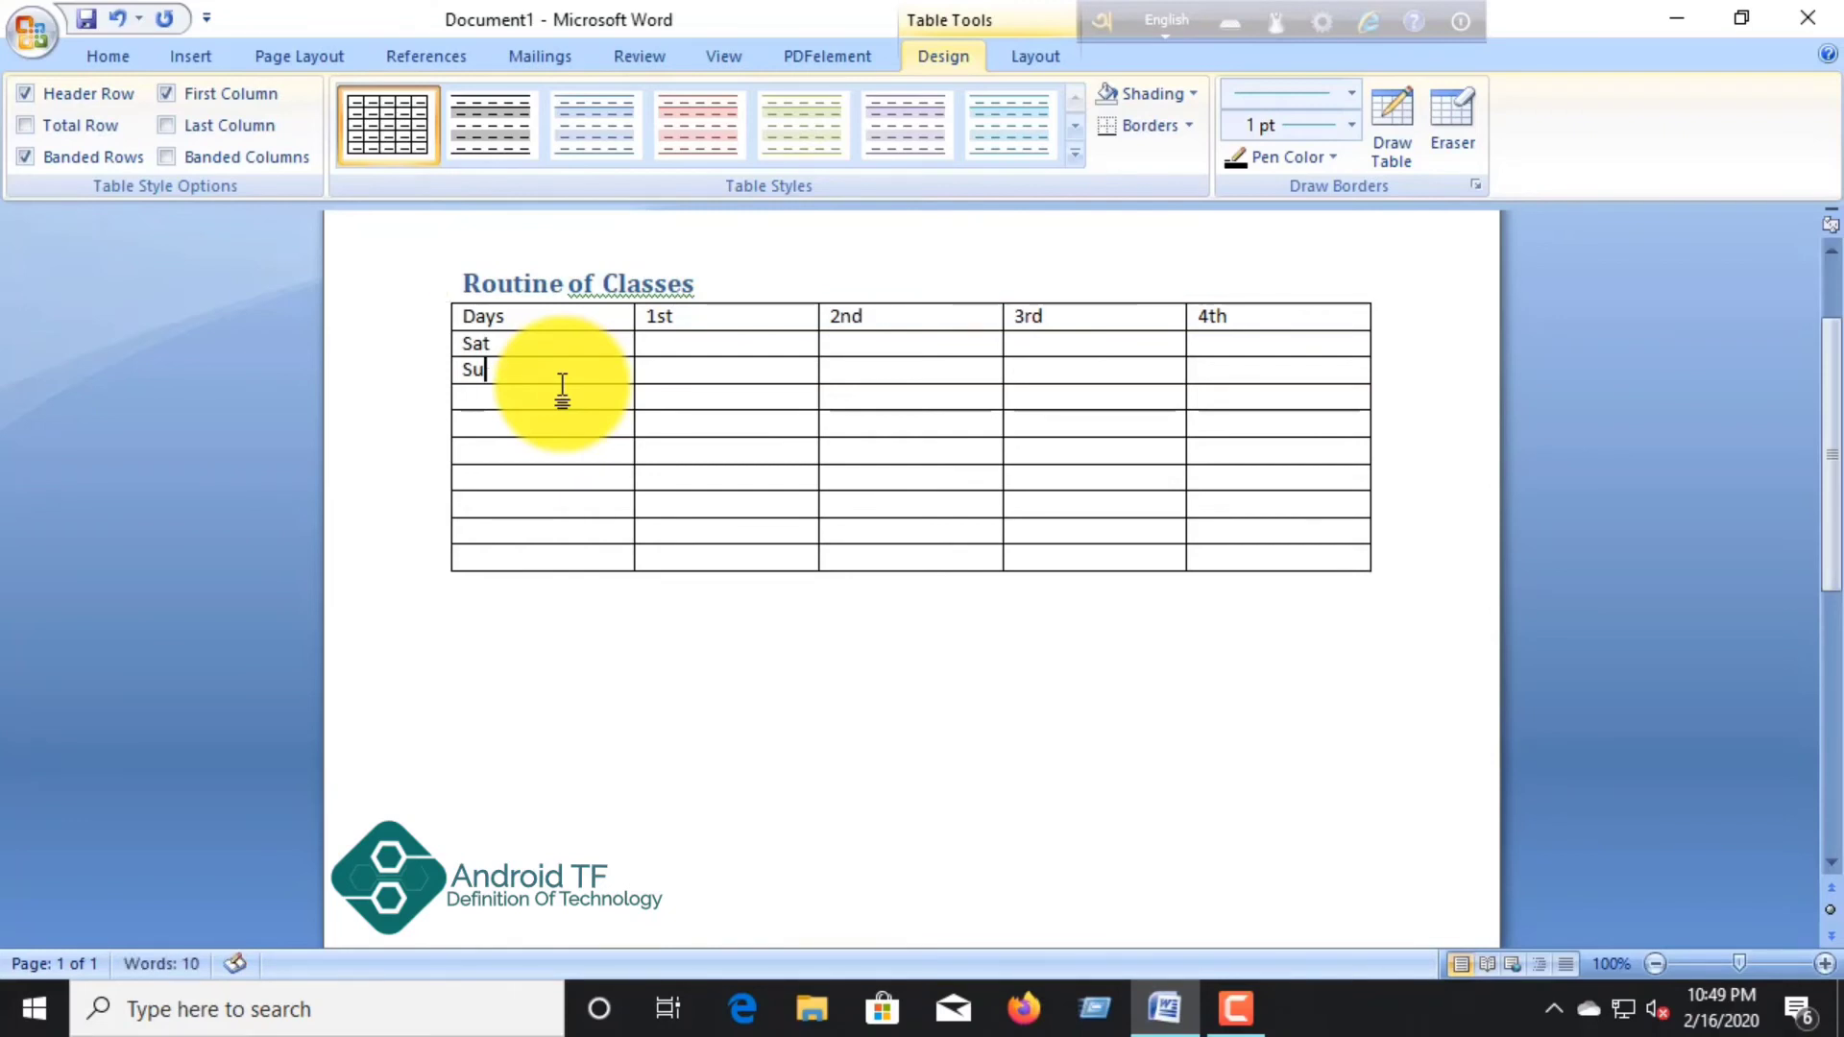
pyautogui.write('n')
pyautogui.press('Down')
# Step: Enter Mon, Thus, wed, tues and fri down the rest of the Days column
pyautogui.write('Mo')
pyautogui.press('Down')
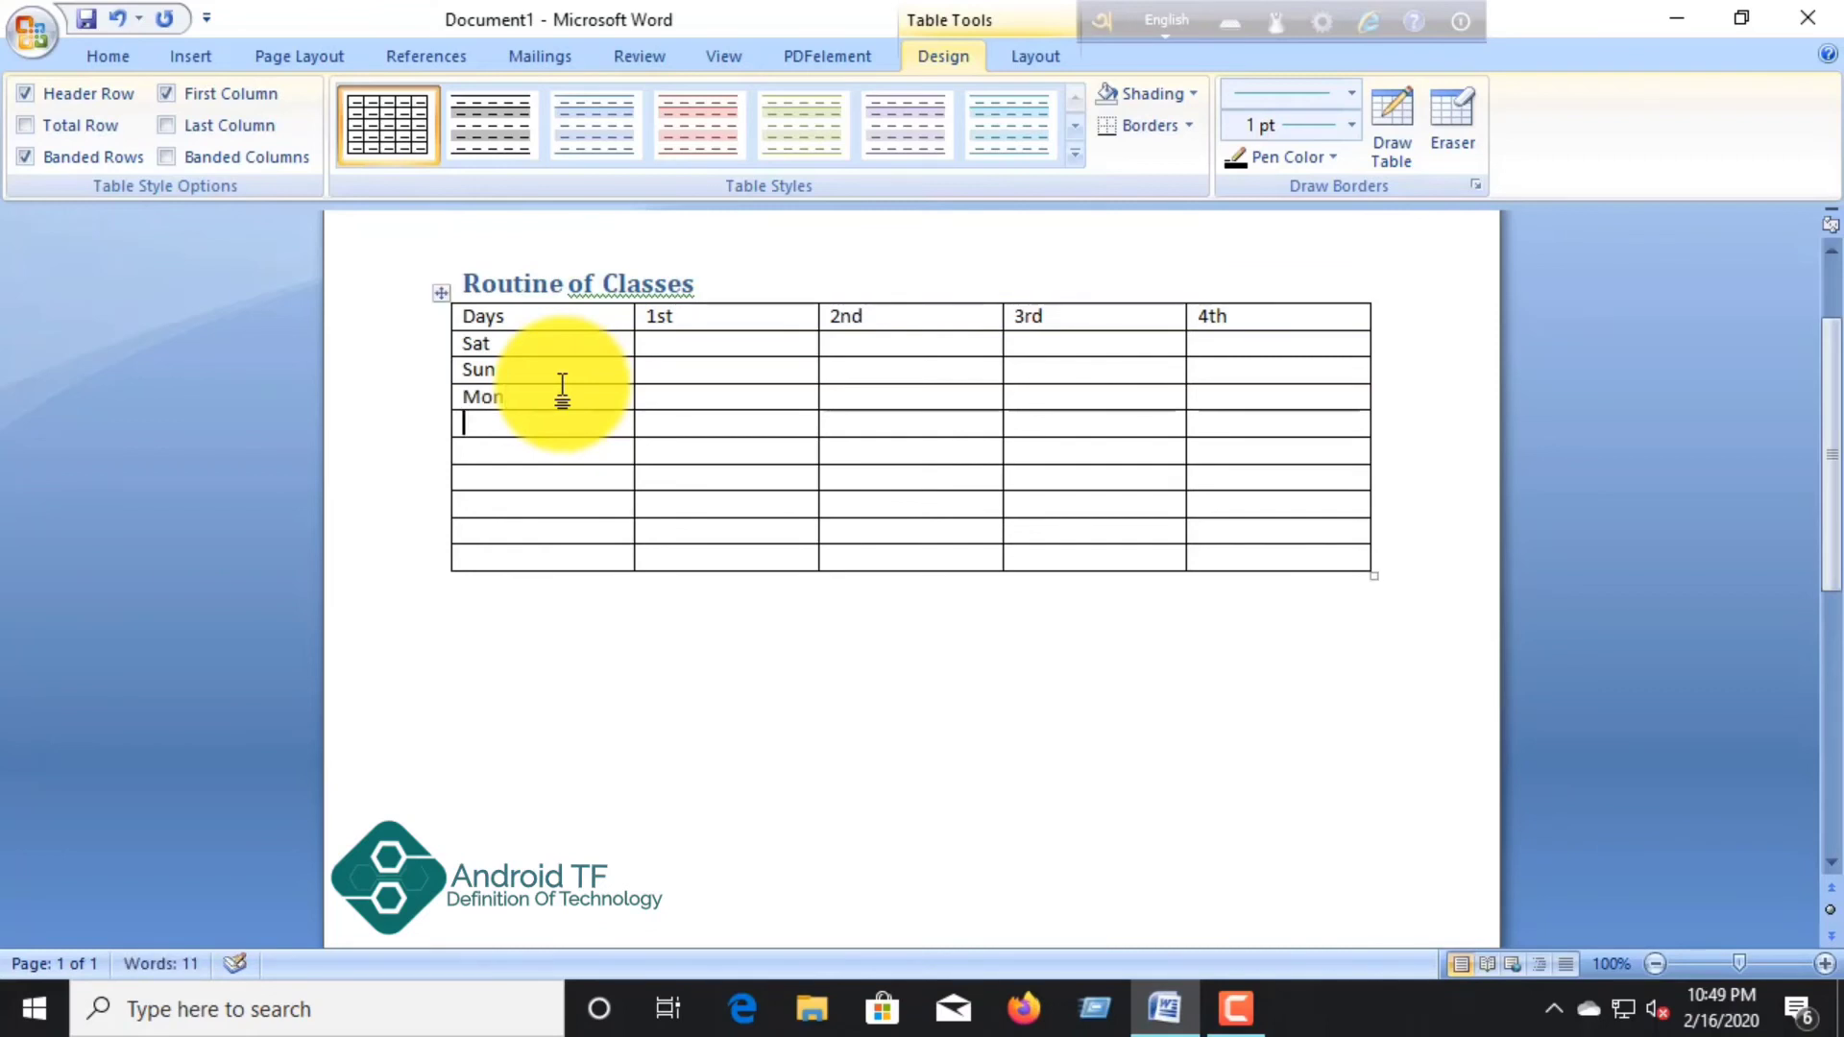
pyautogui.write('T')
pyautogui.write('h')
pyautogui.press('BackSpace')
pyautogui.write('h')
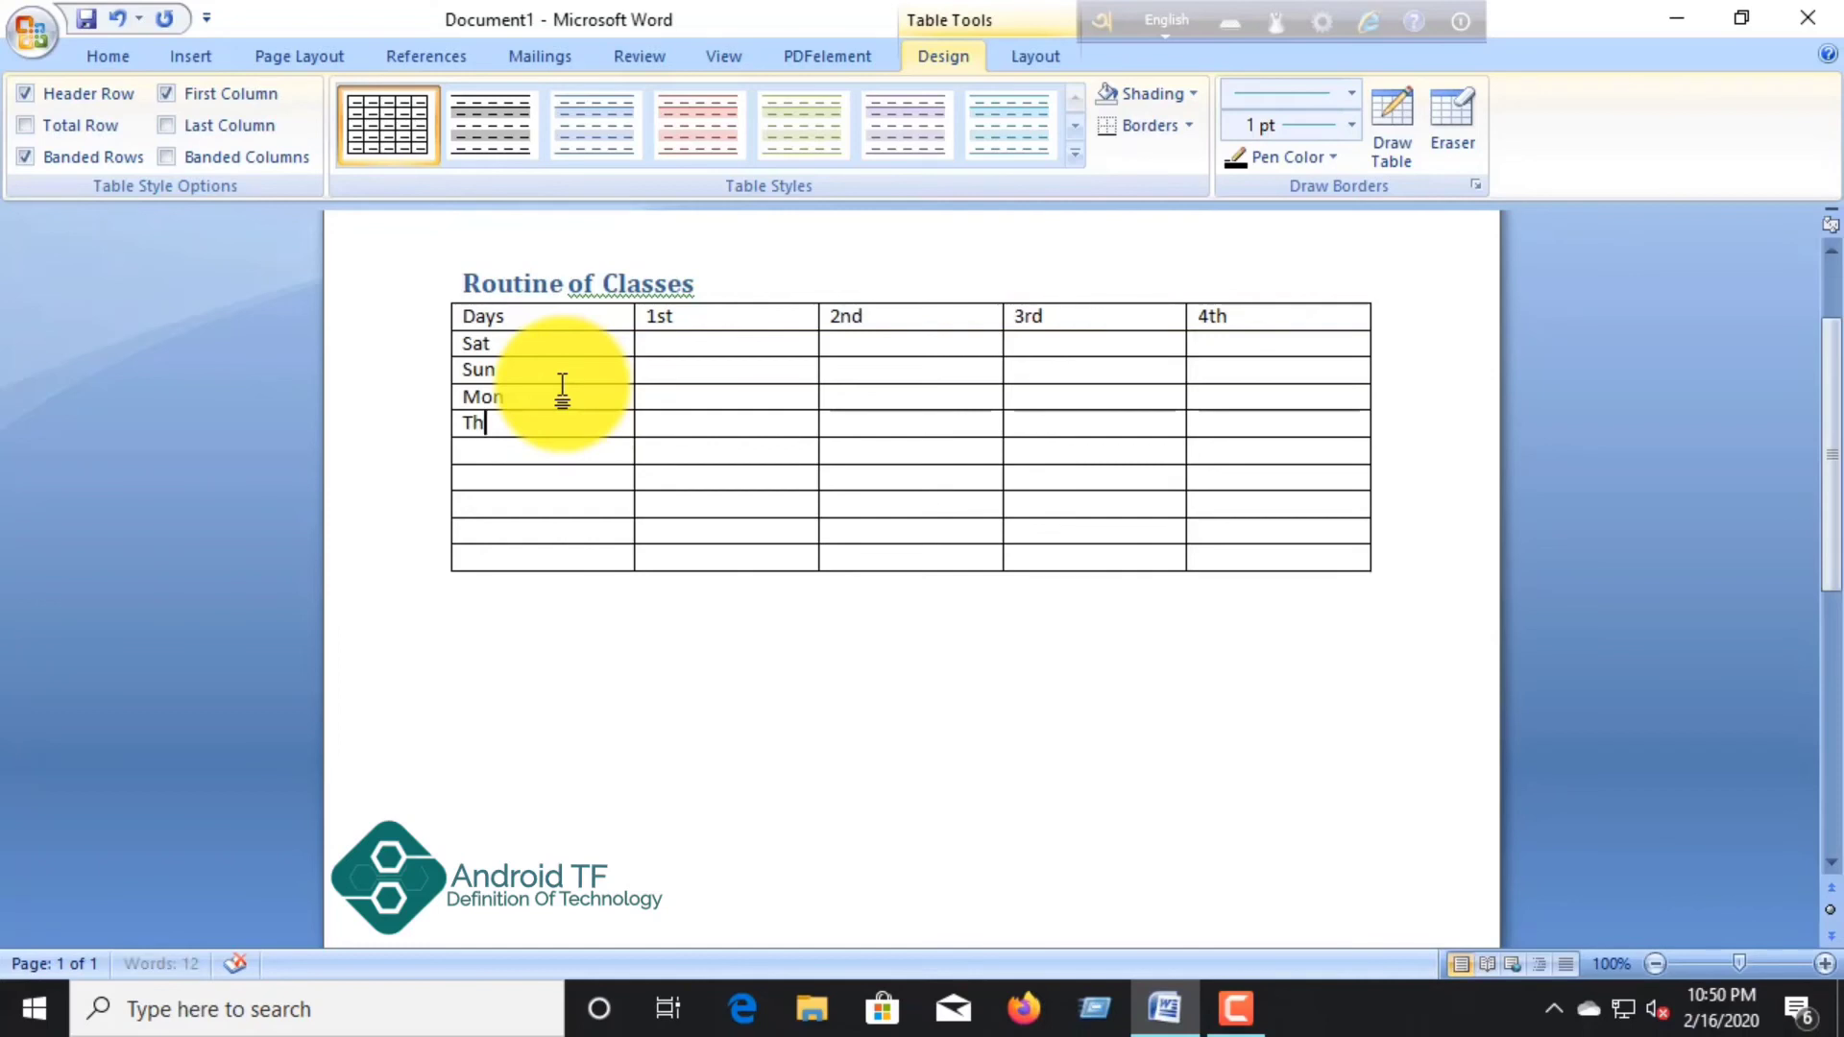
pyautogui.write('us')
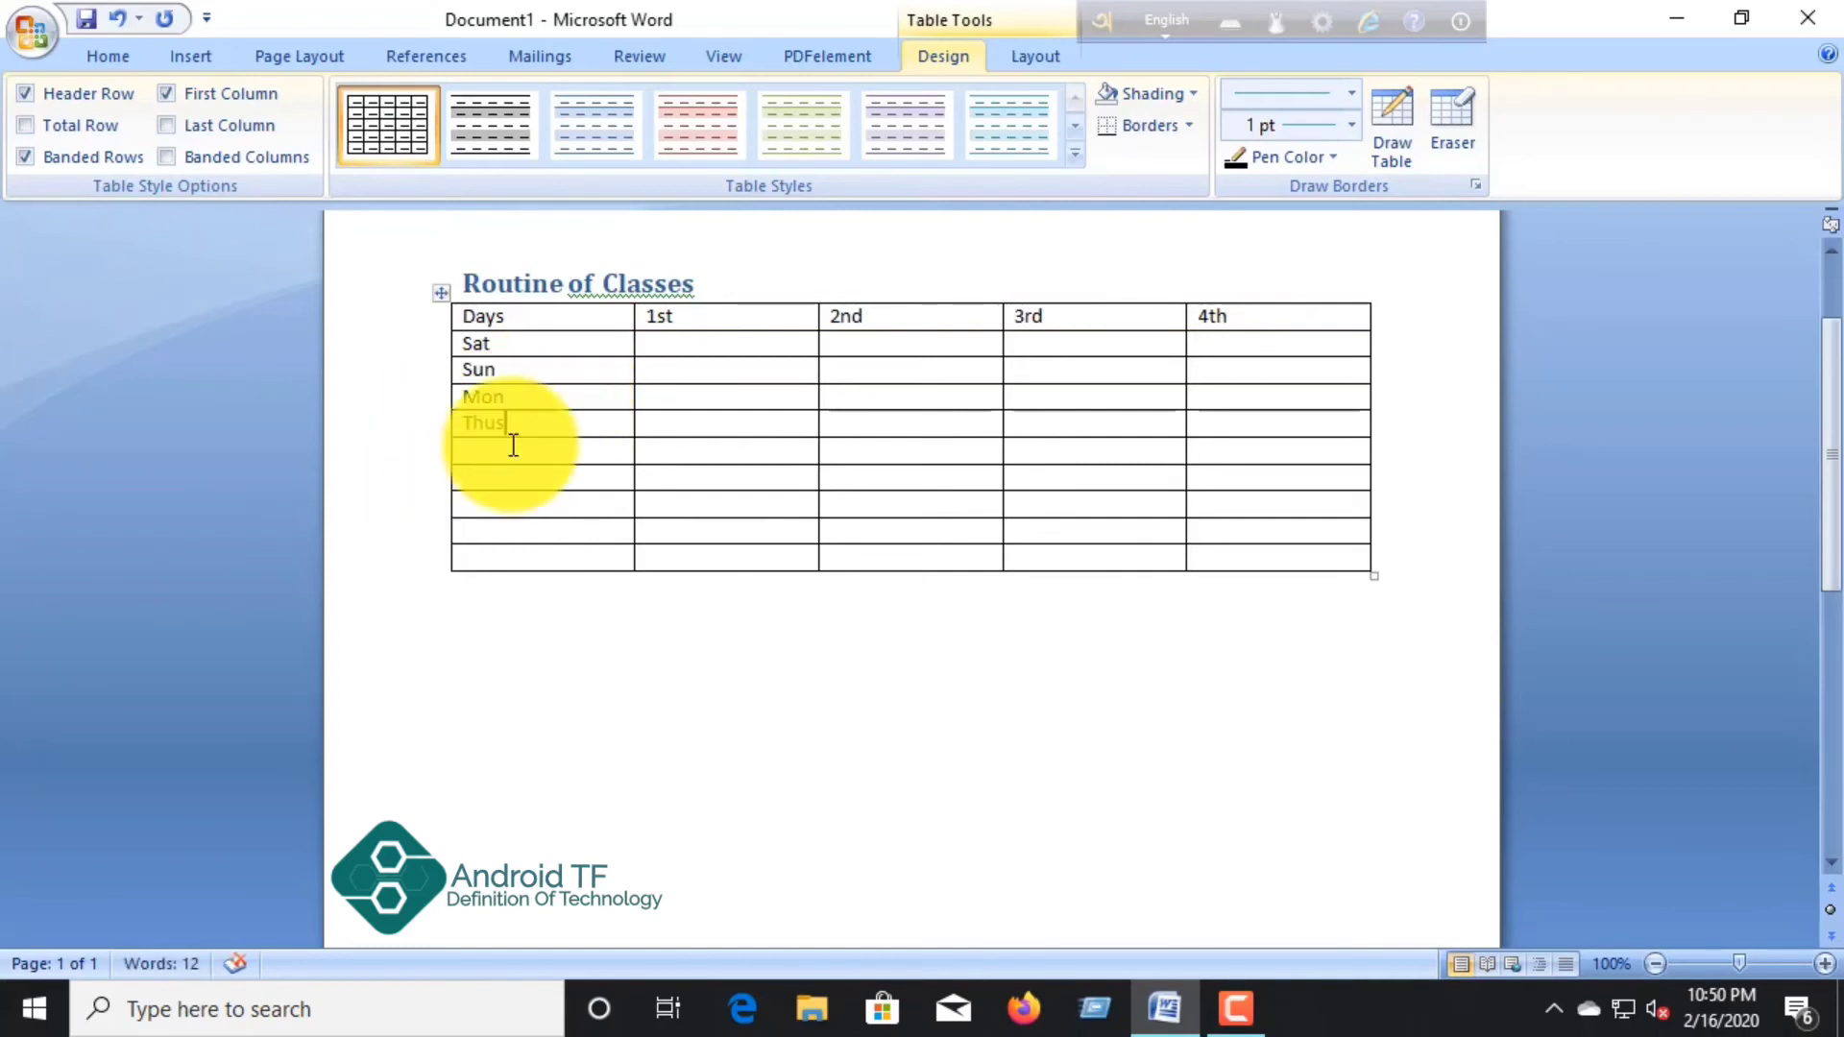
pyautogui.click(513, 445)
pyautogui.write('W')
pyautogui.click(490, 478)
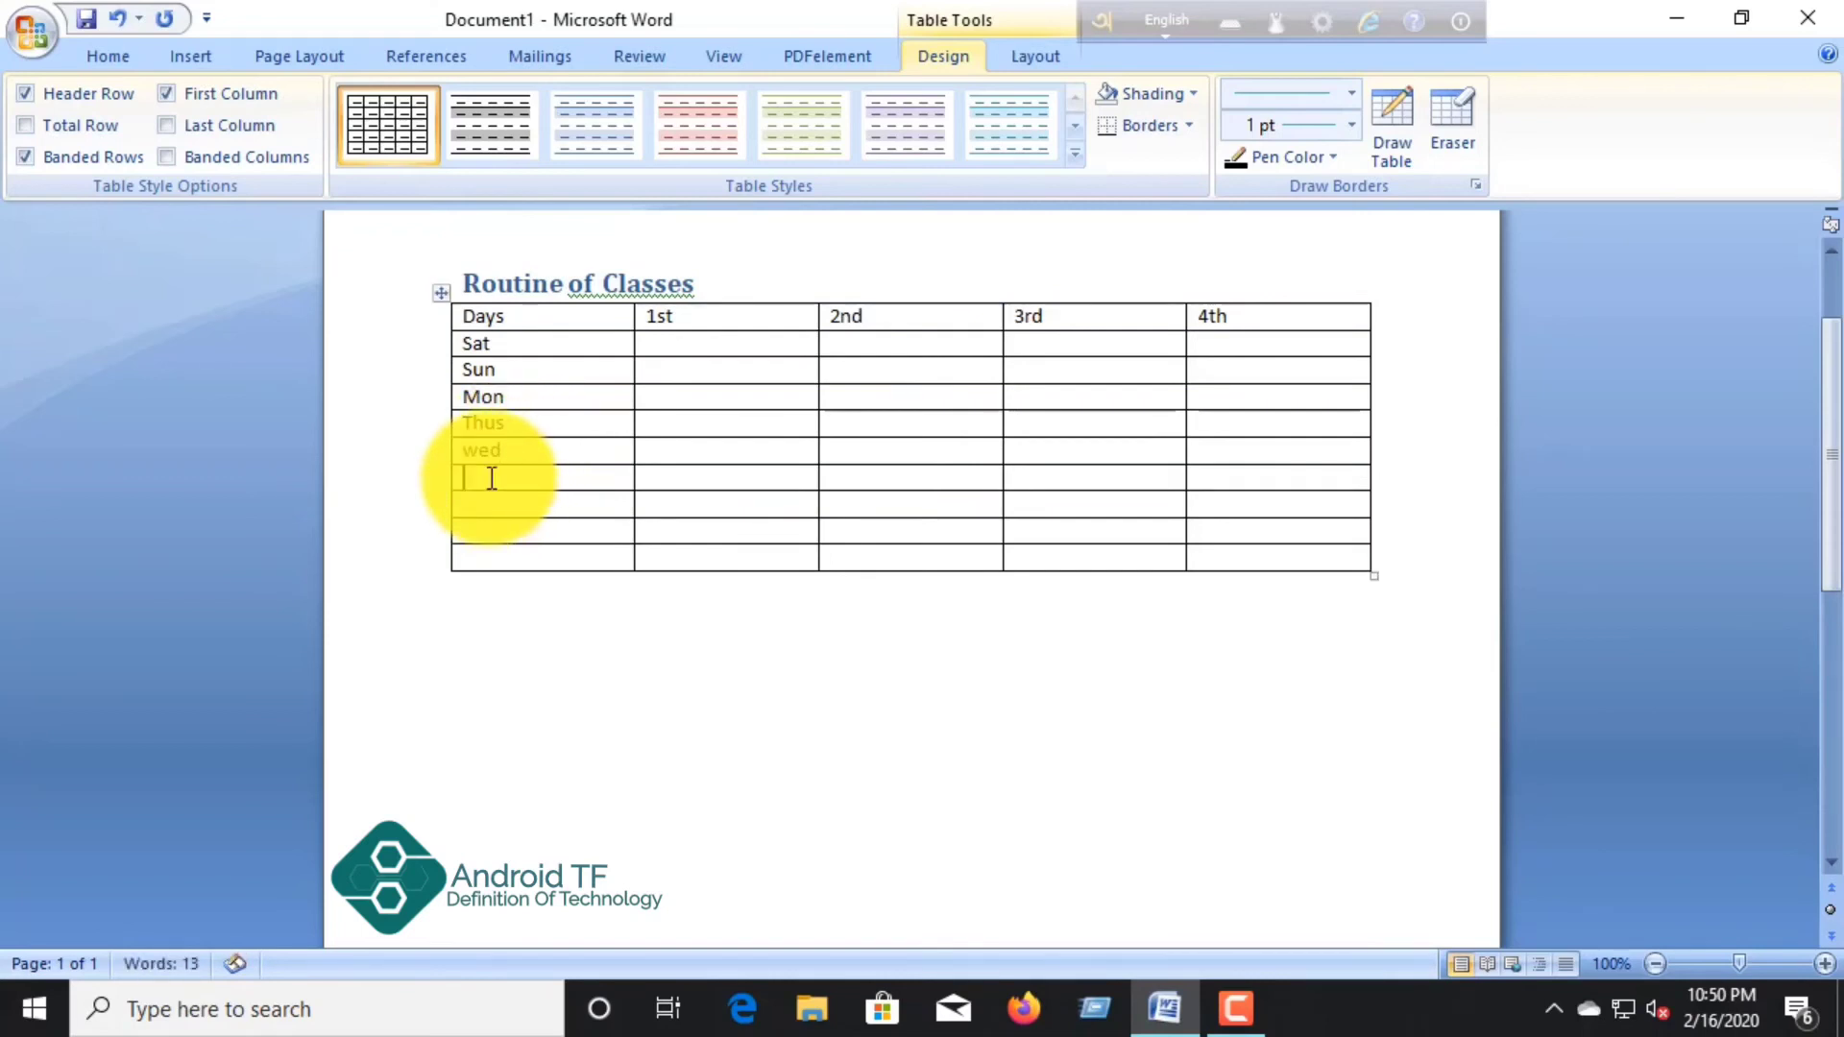
pyautogui.write('rt')
pyautogui.press('BackSpace')
pyautogui.press('BackSpace')
pyautogui.write('ues')
pyautogui.click(477, 507)
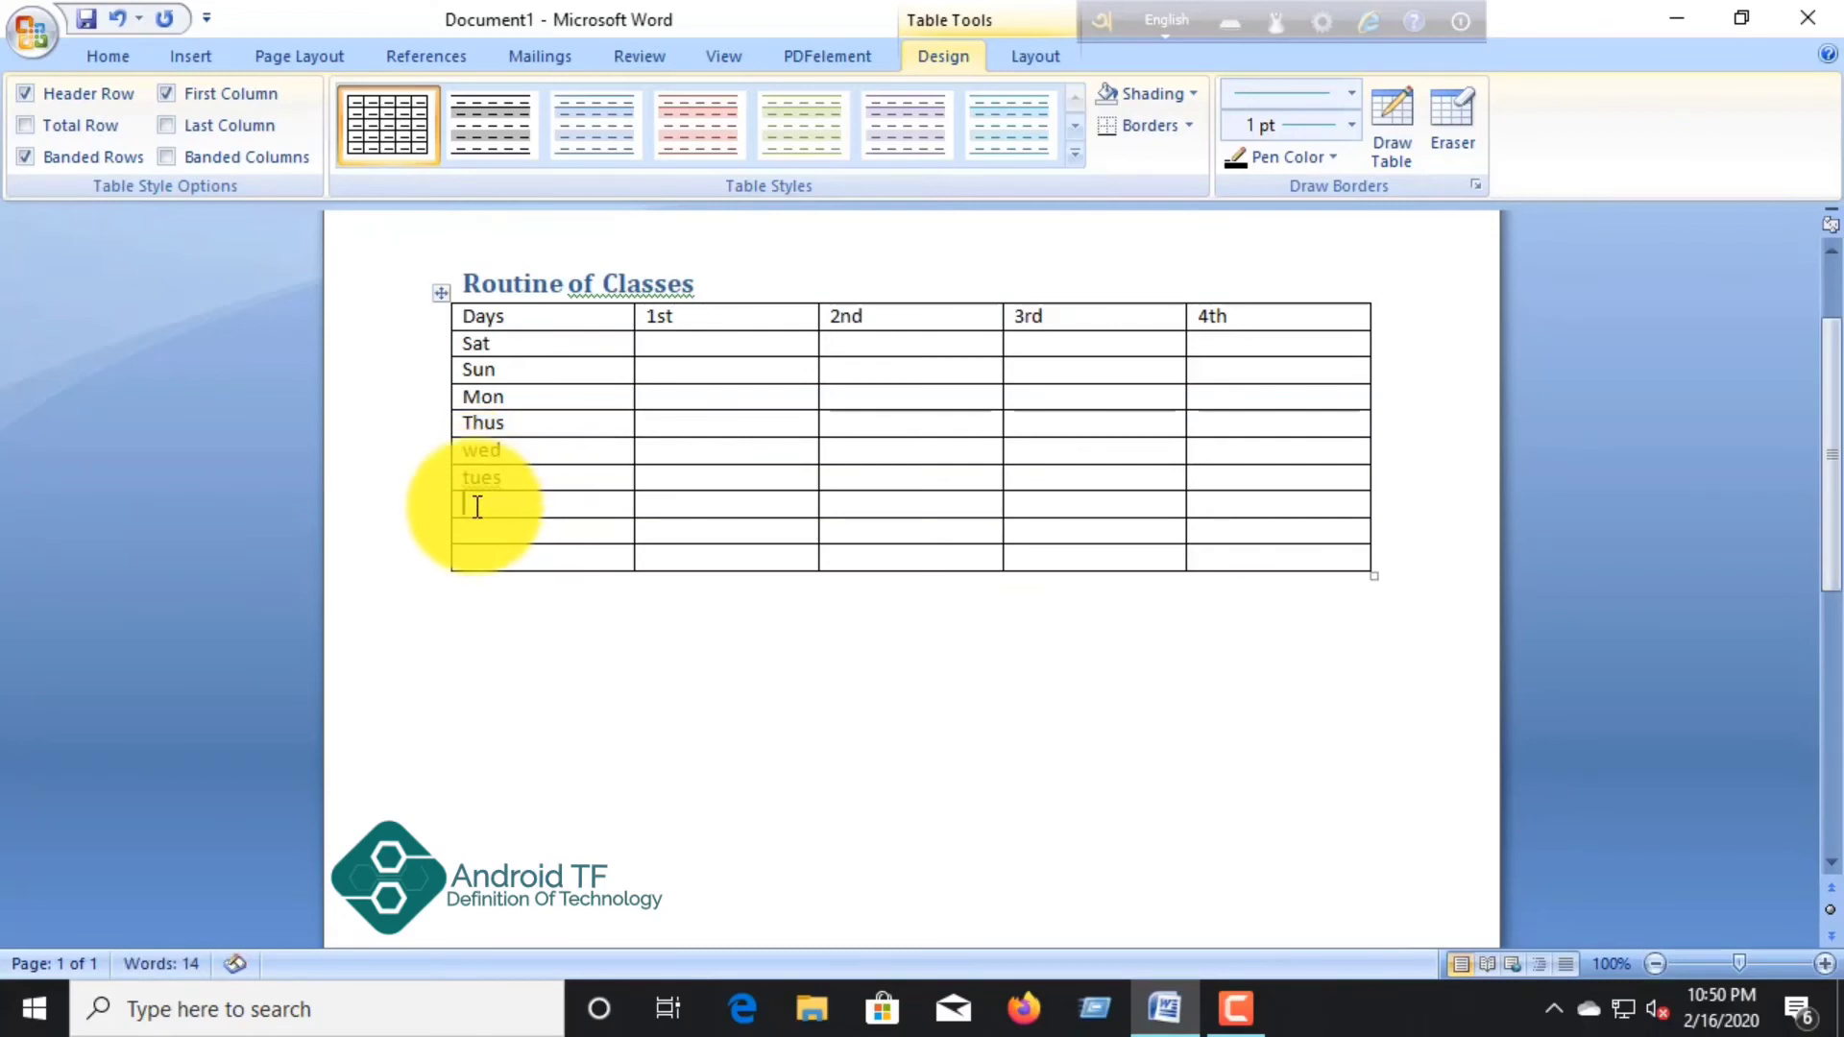
pyautogui.write('frid')
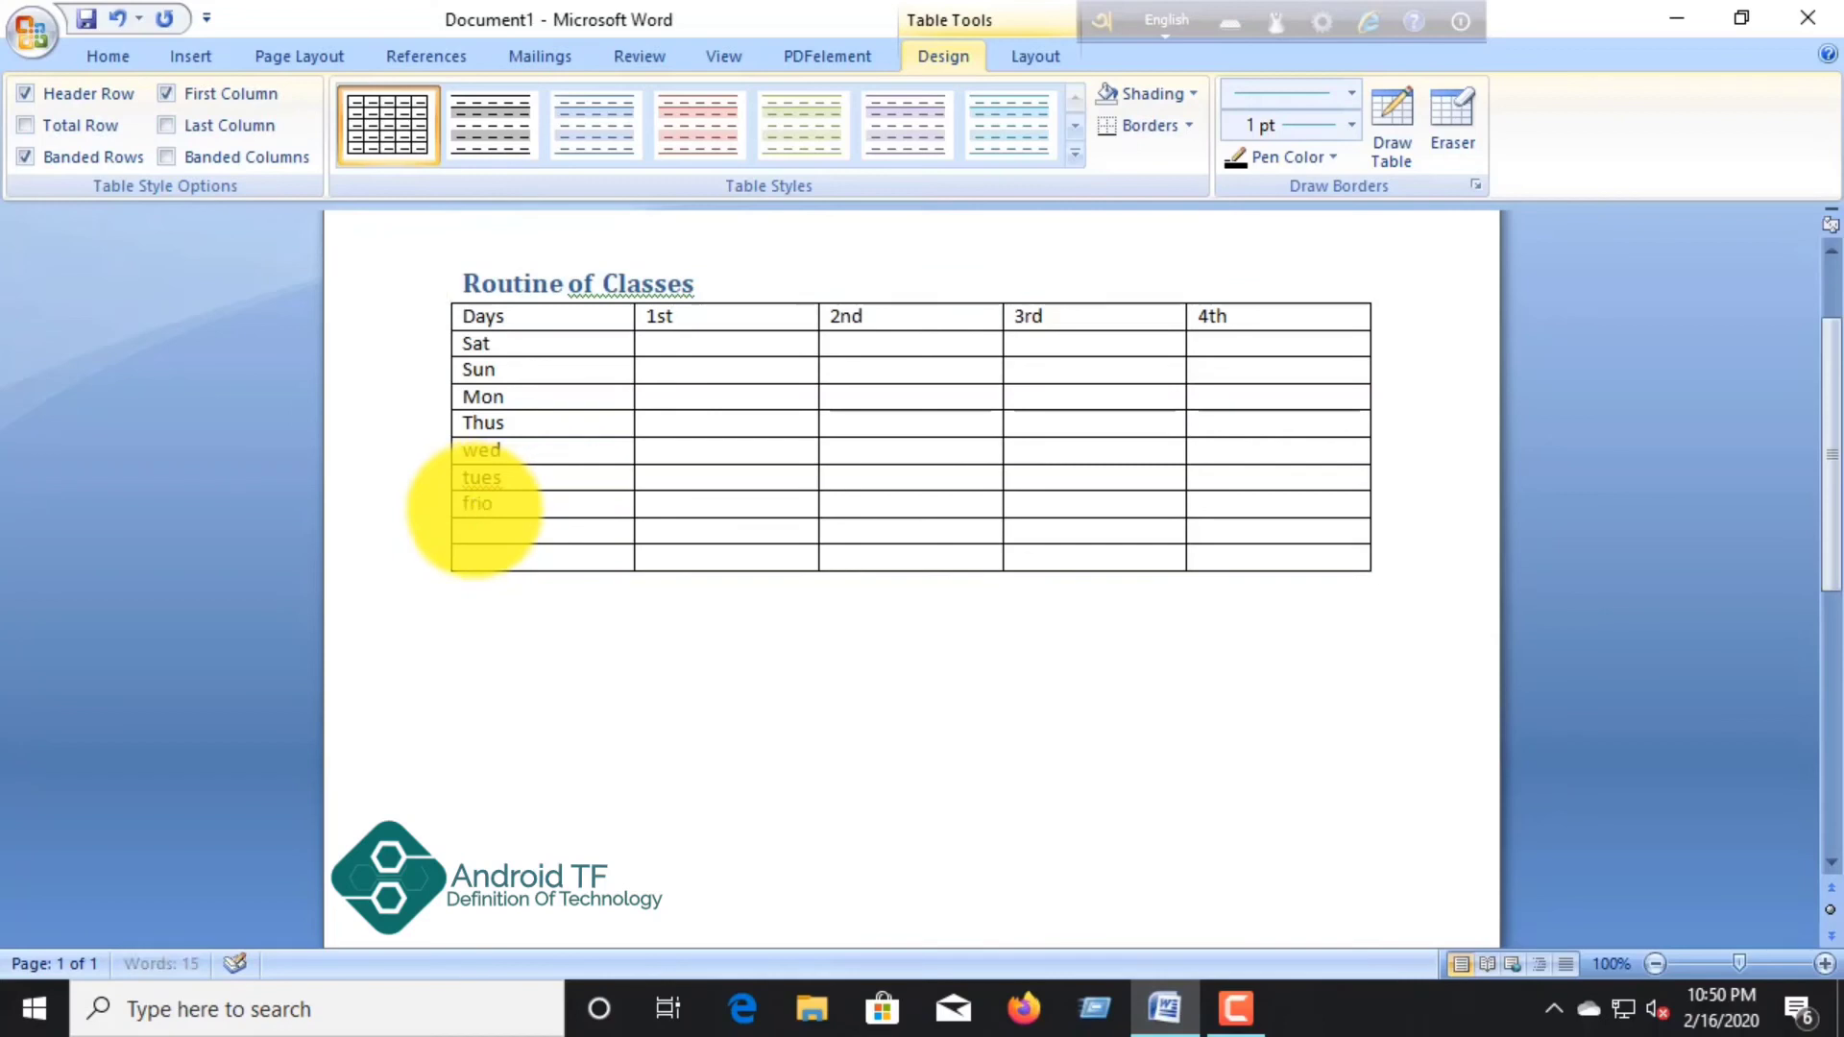
pyautogui.press('BackSpace')
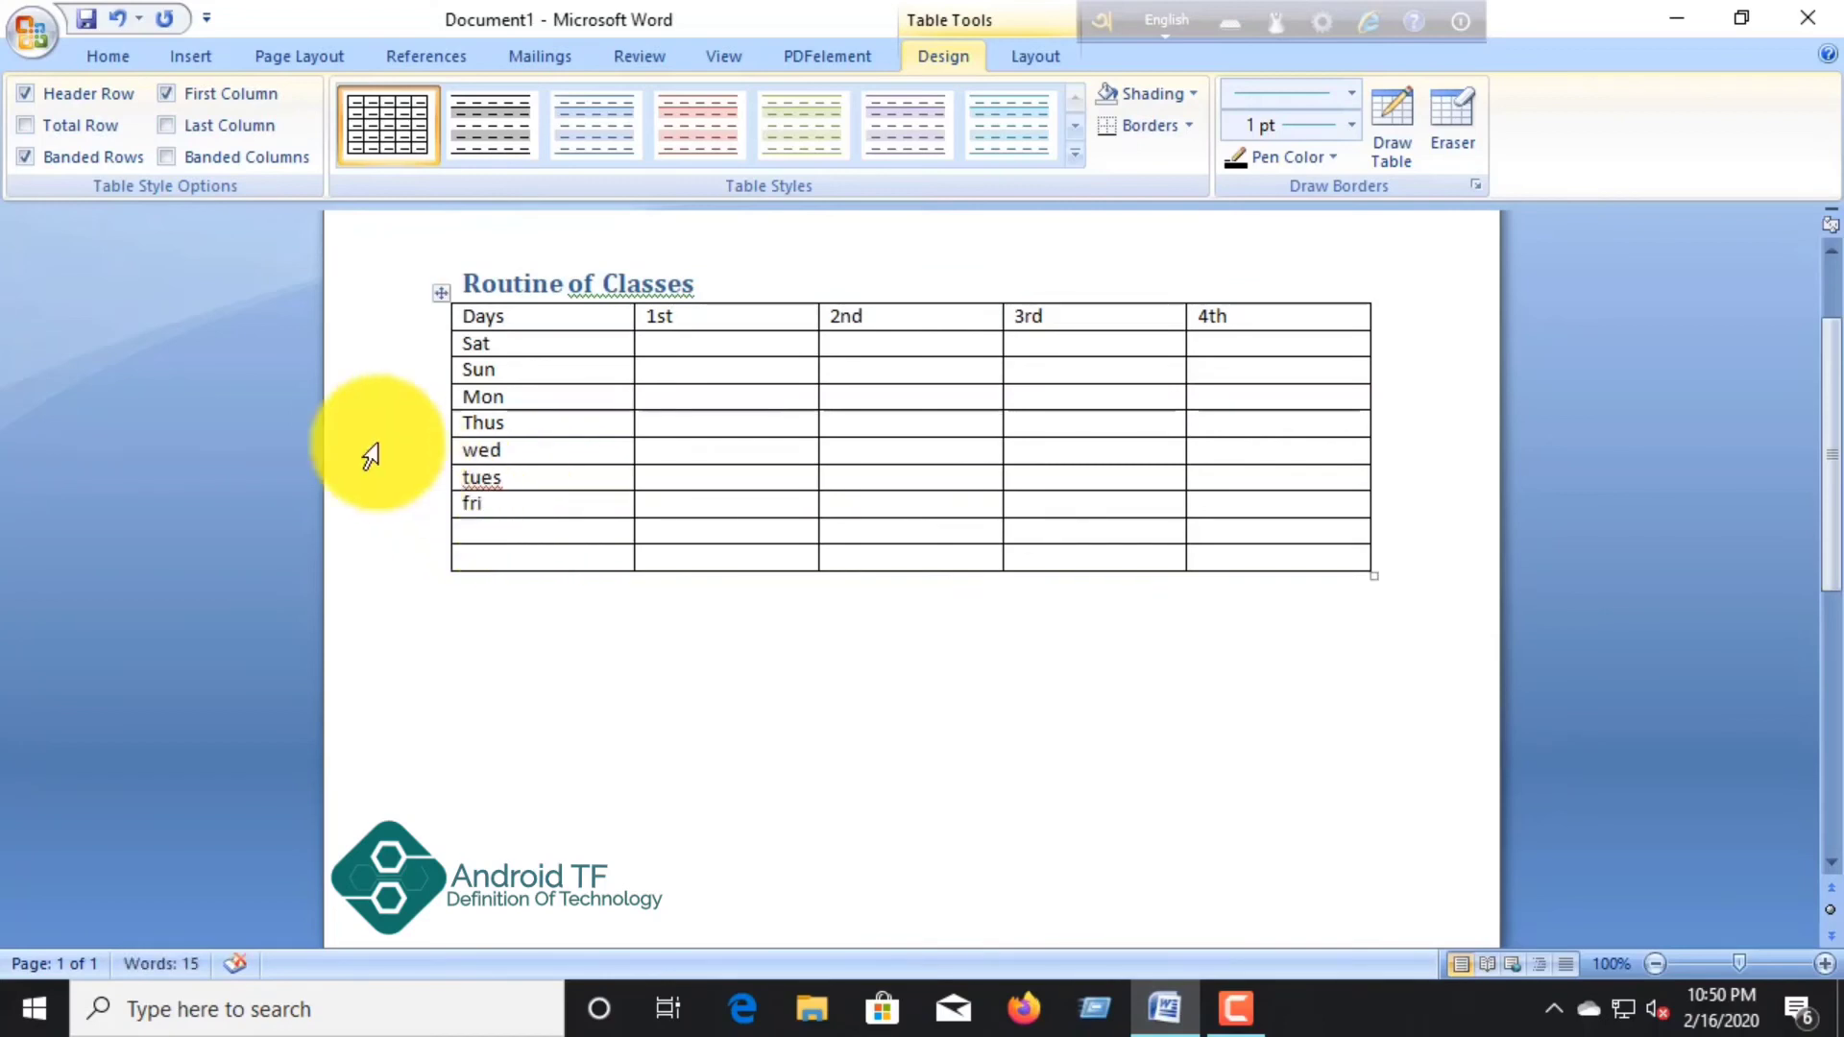
# Step: Check the spelling suggestions for tues and leave the word unchanged
pyautogui.doubleClick(509, 474)
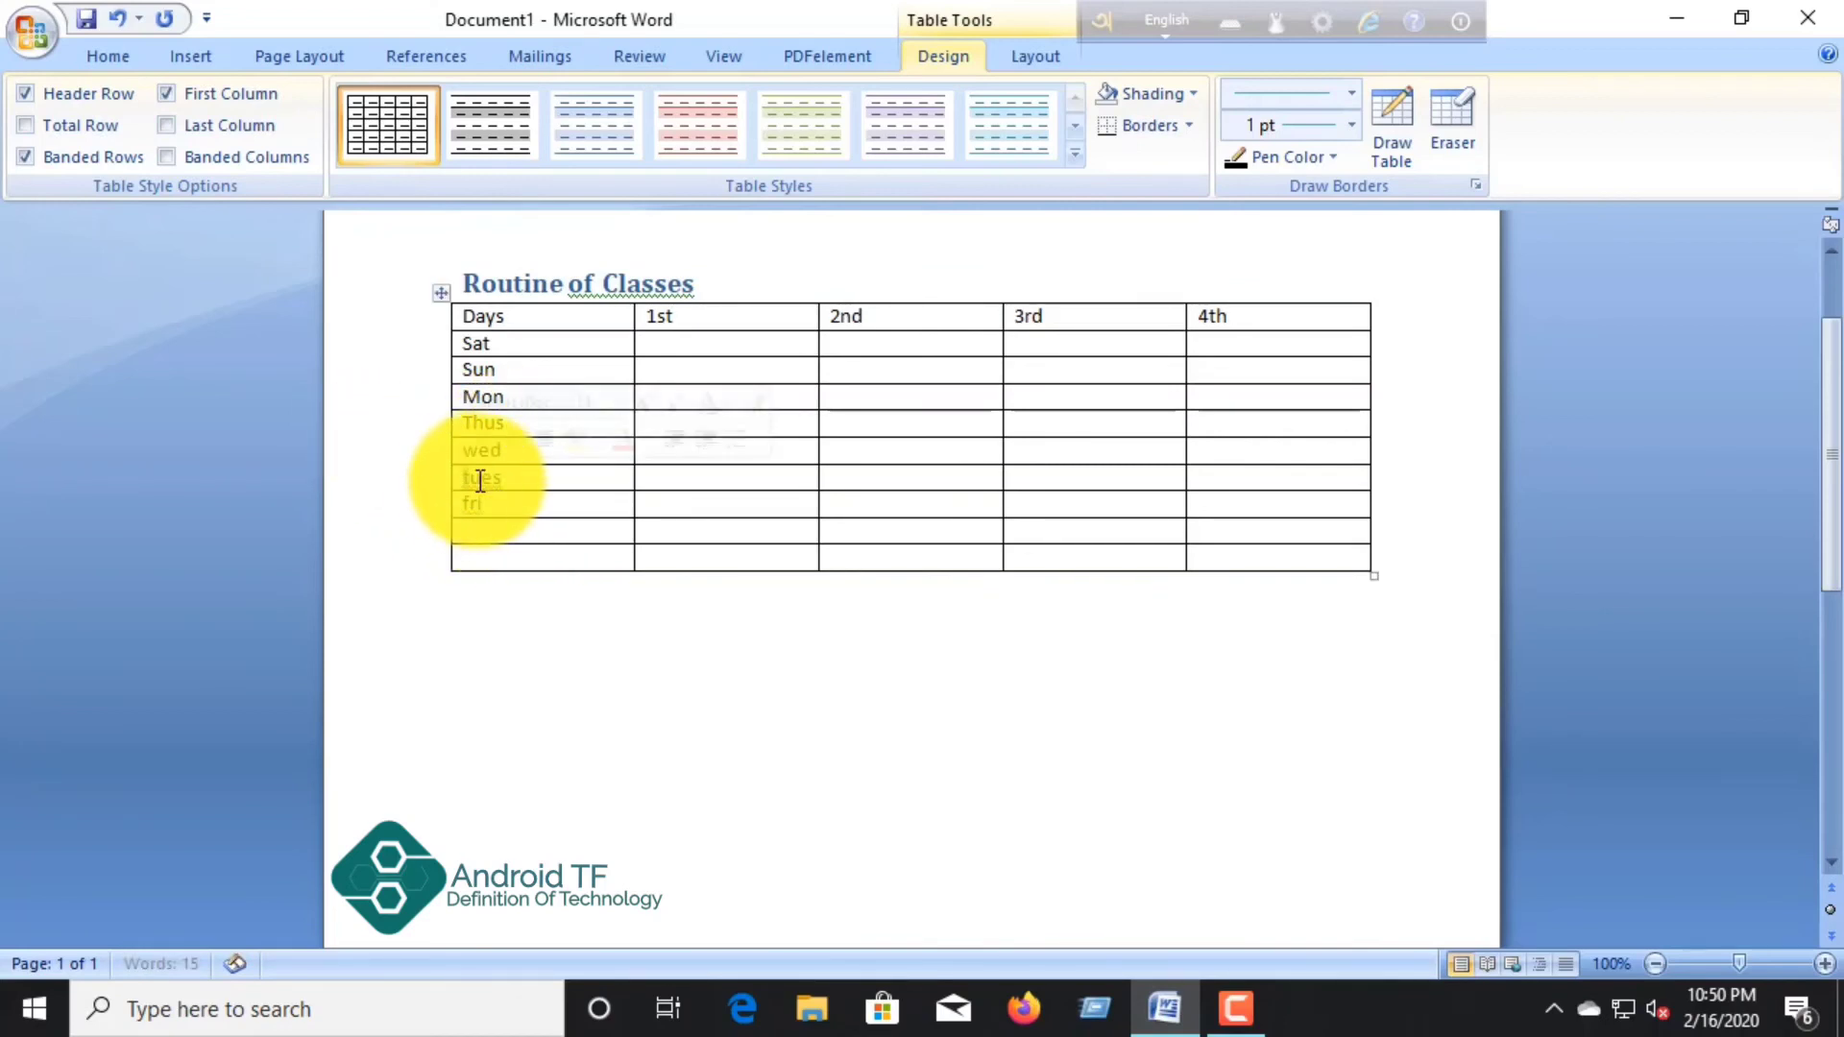
pyautogui.rightClick(484, 481)
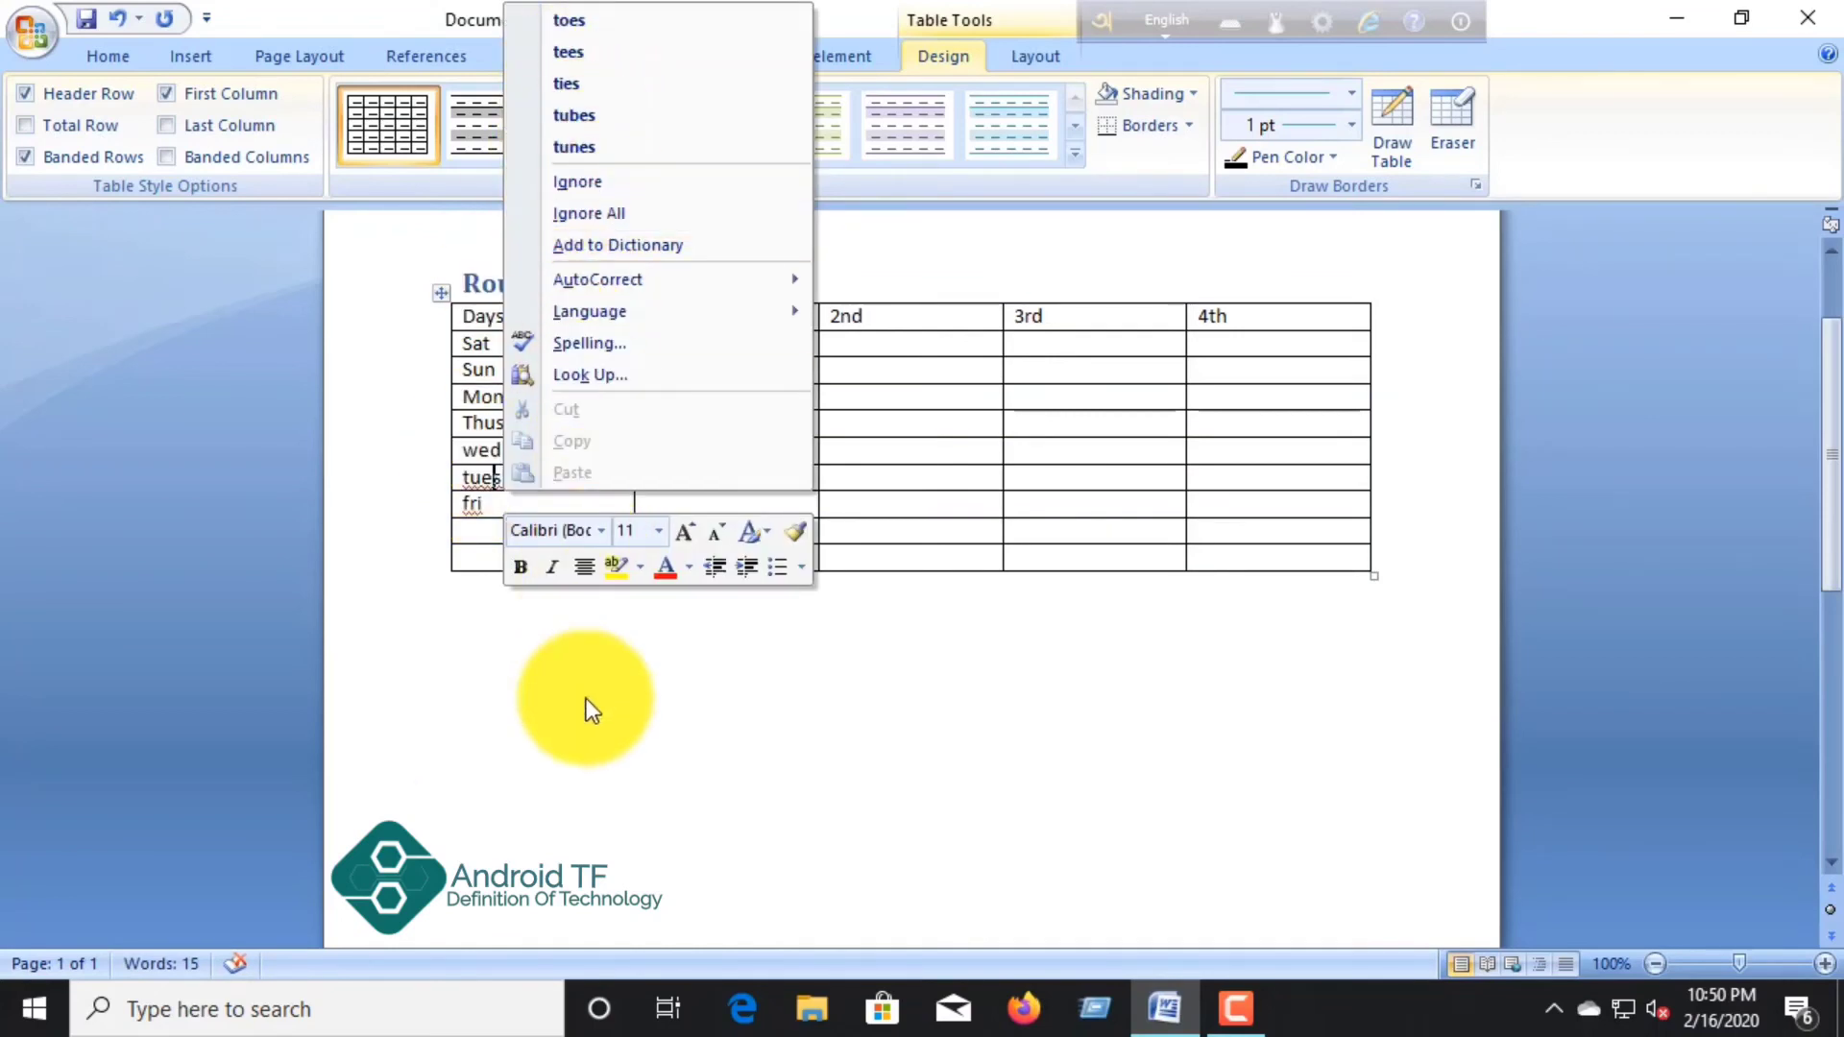
pyautogui.click(529, 575)
pyautogui.moveTo(541, 476)
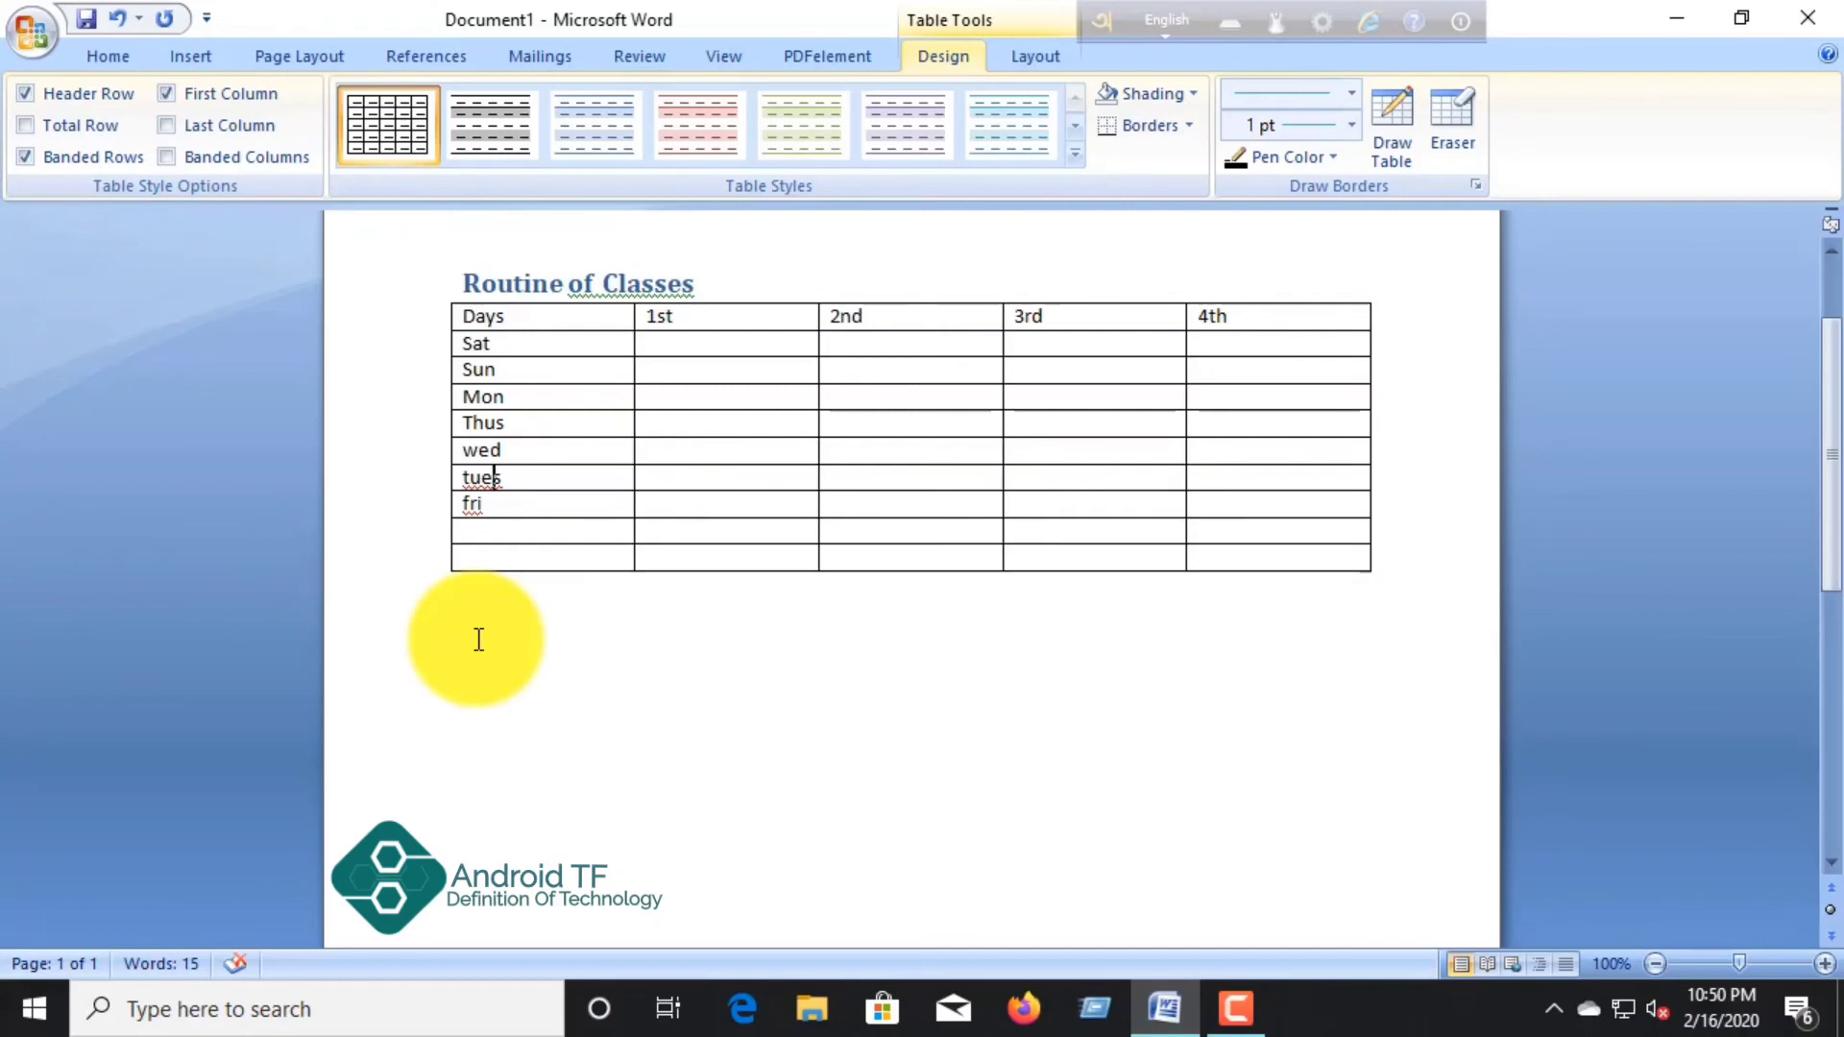
# Step: Copy Thus from the fifth row and paste it over tues in the fourth row
pyautogui.moveTo(485, 477); pyautogui.dragTo(480, 370)
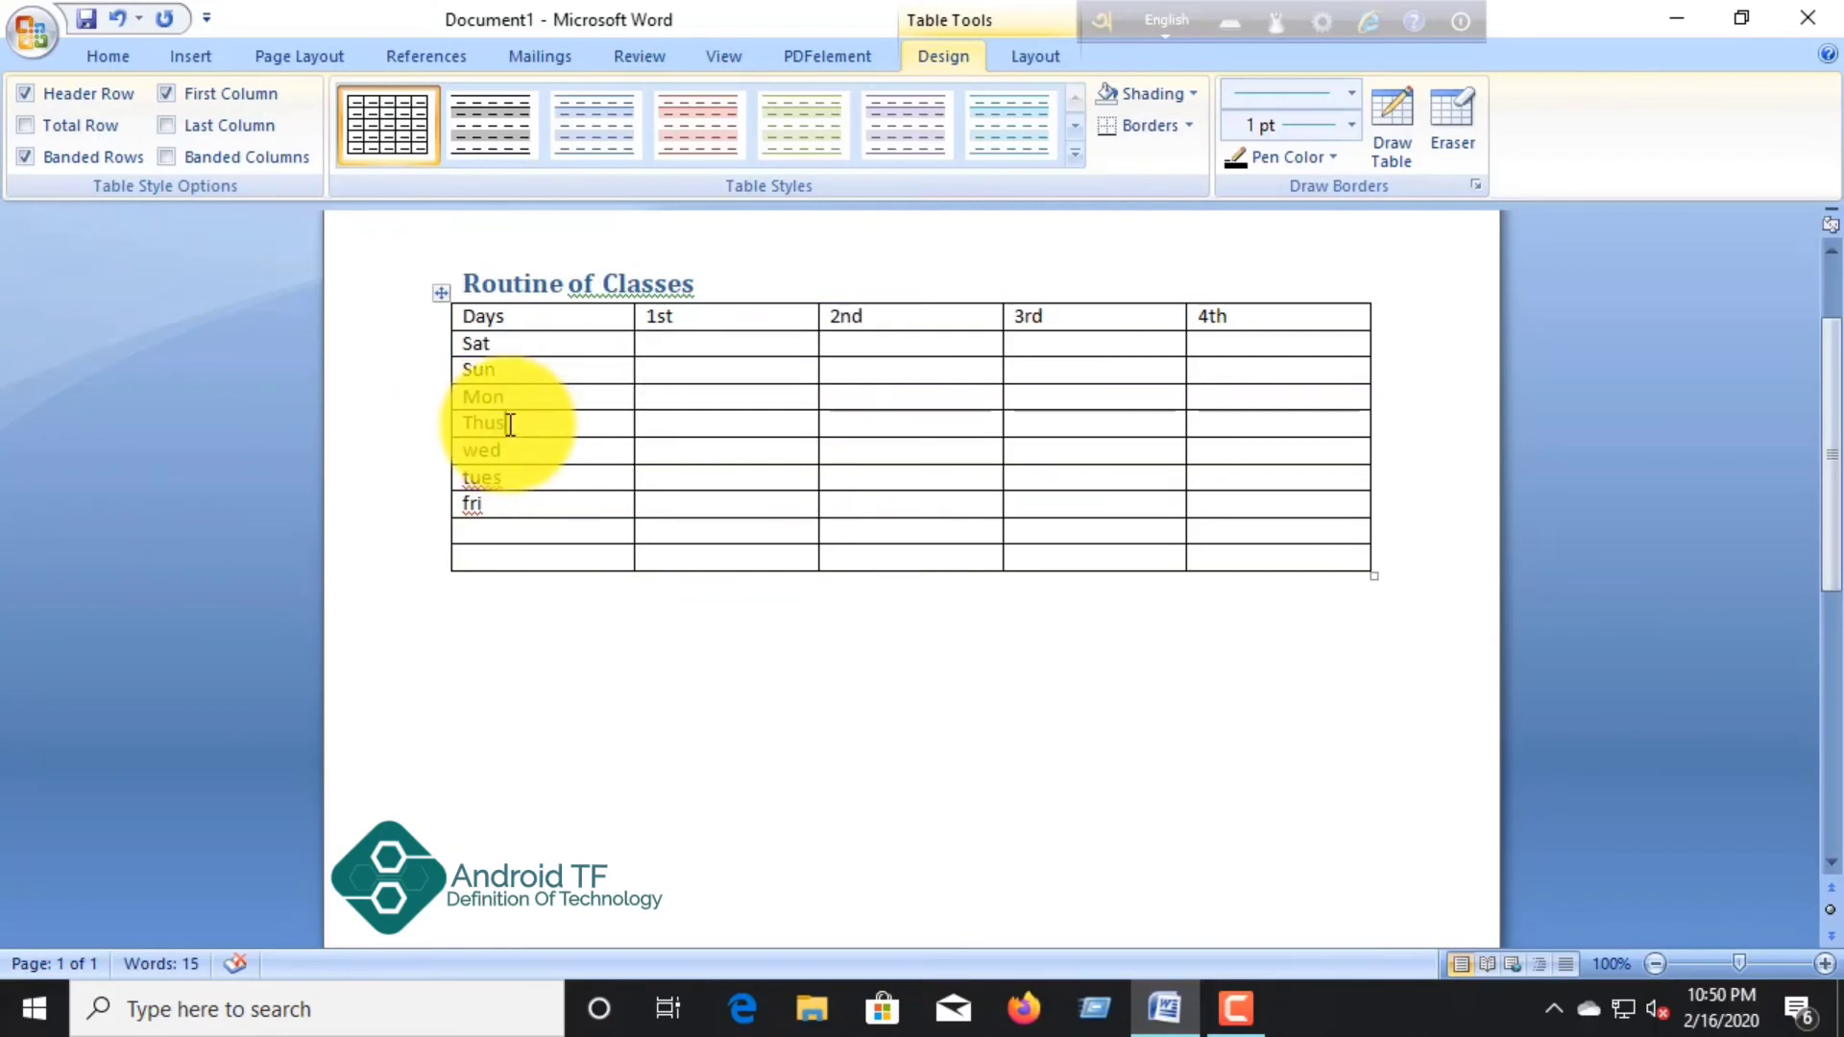
pyautogui.click(463, 434)
pyautogui.click(473, 424)
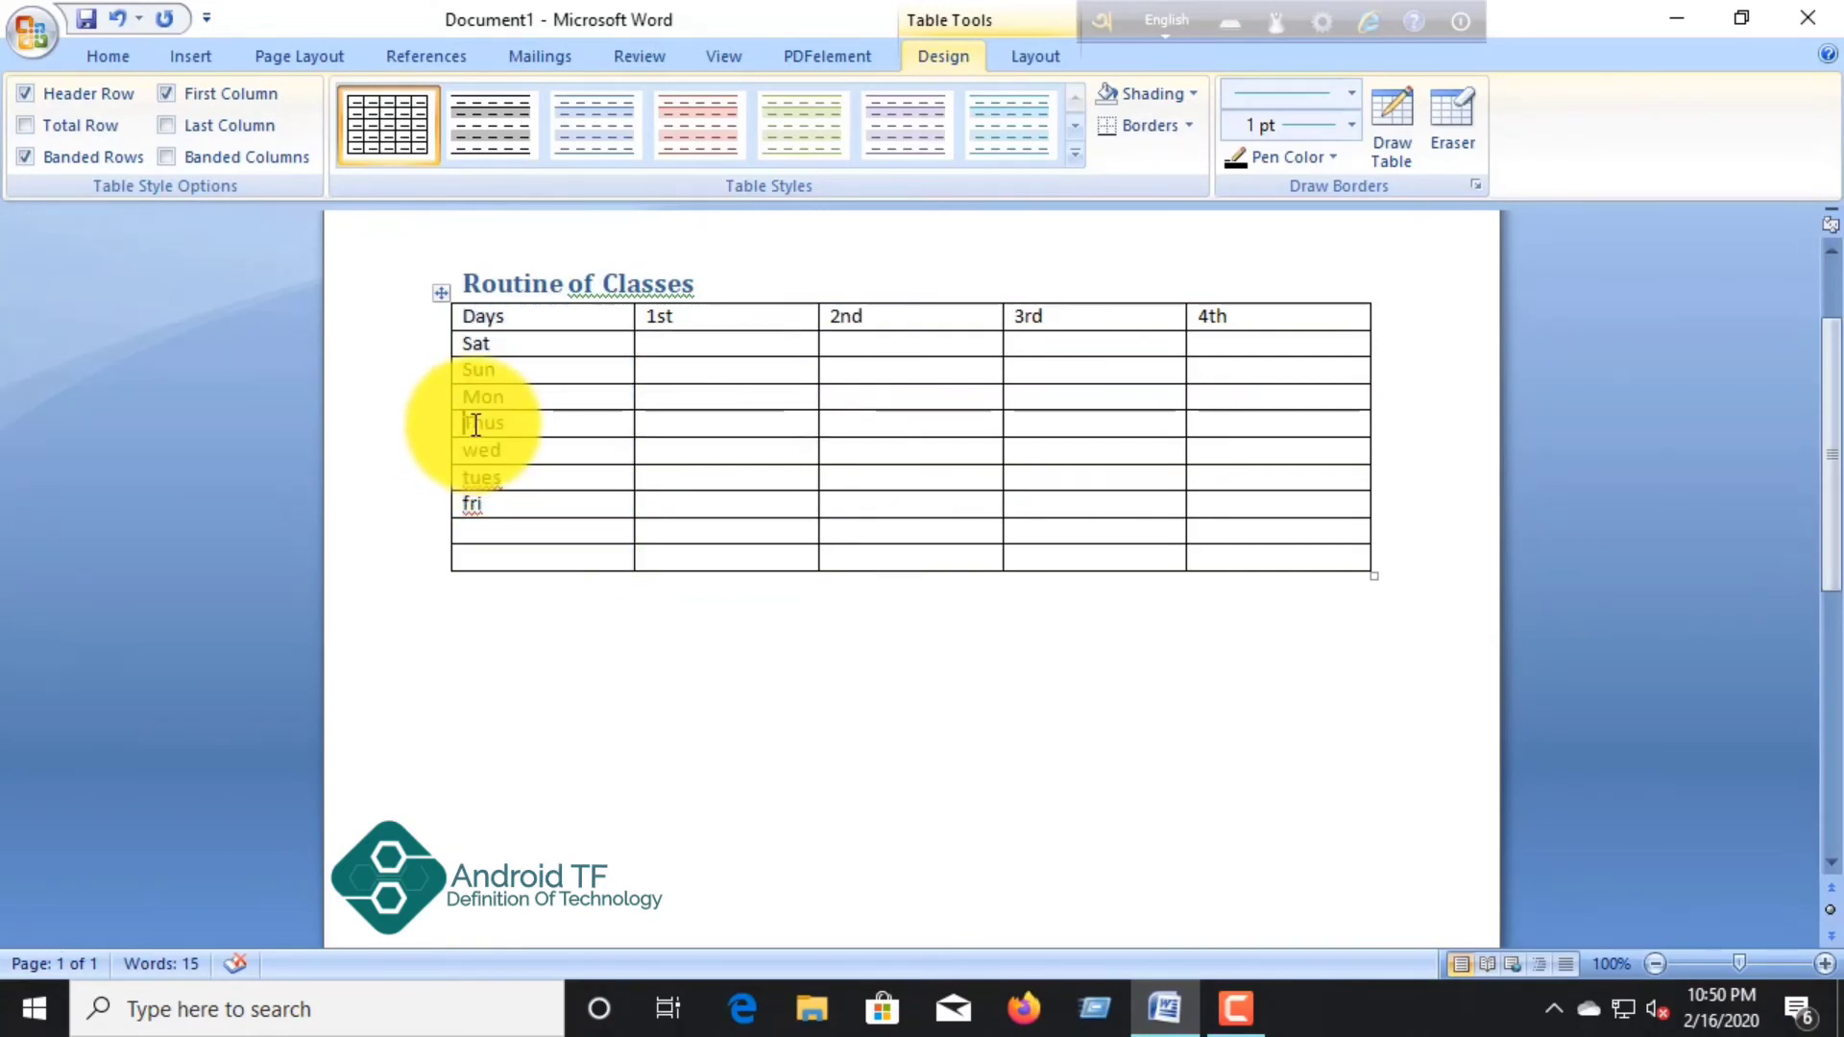
pyautogui.rightClick(467, 425)
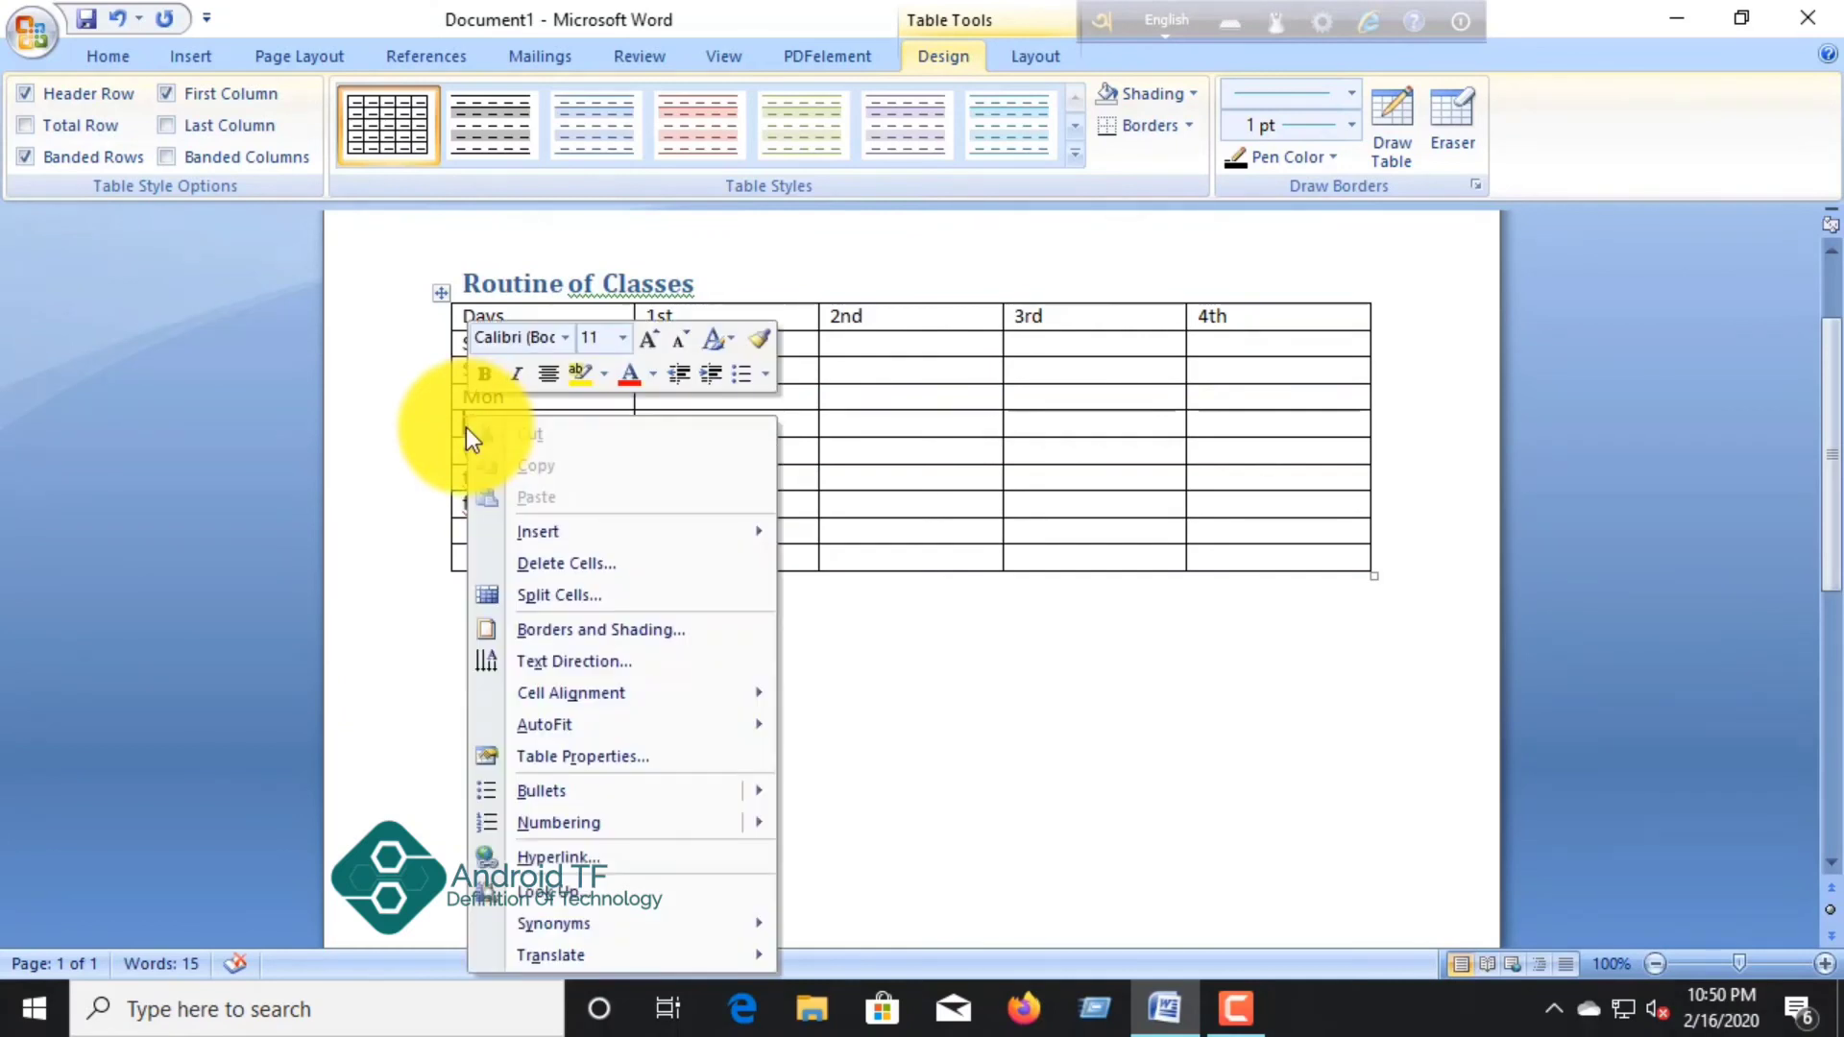
pyautogui.moveTo(465, 426); pyautogui.dragTo(515, 430)
pyautogui.rightClick(488, 424)
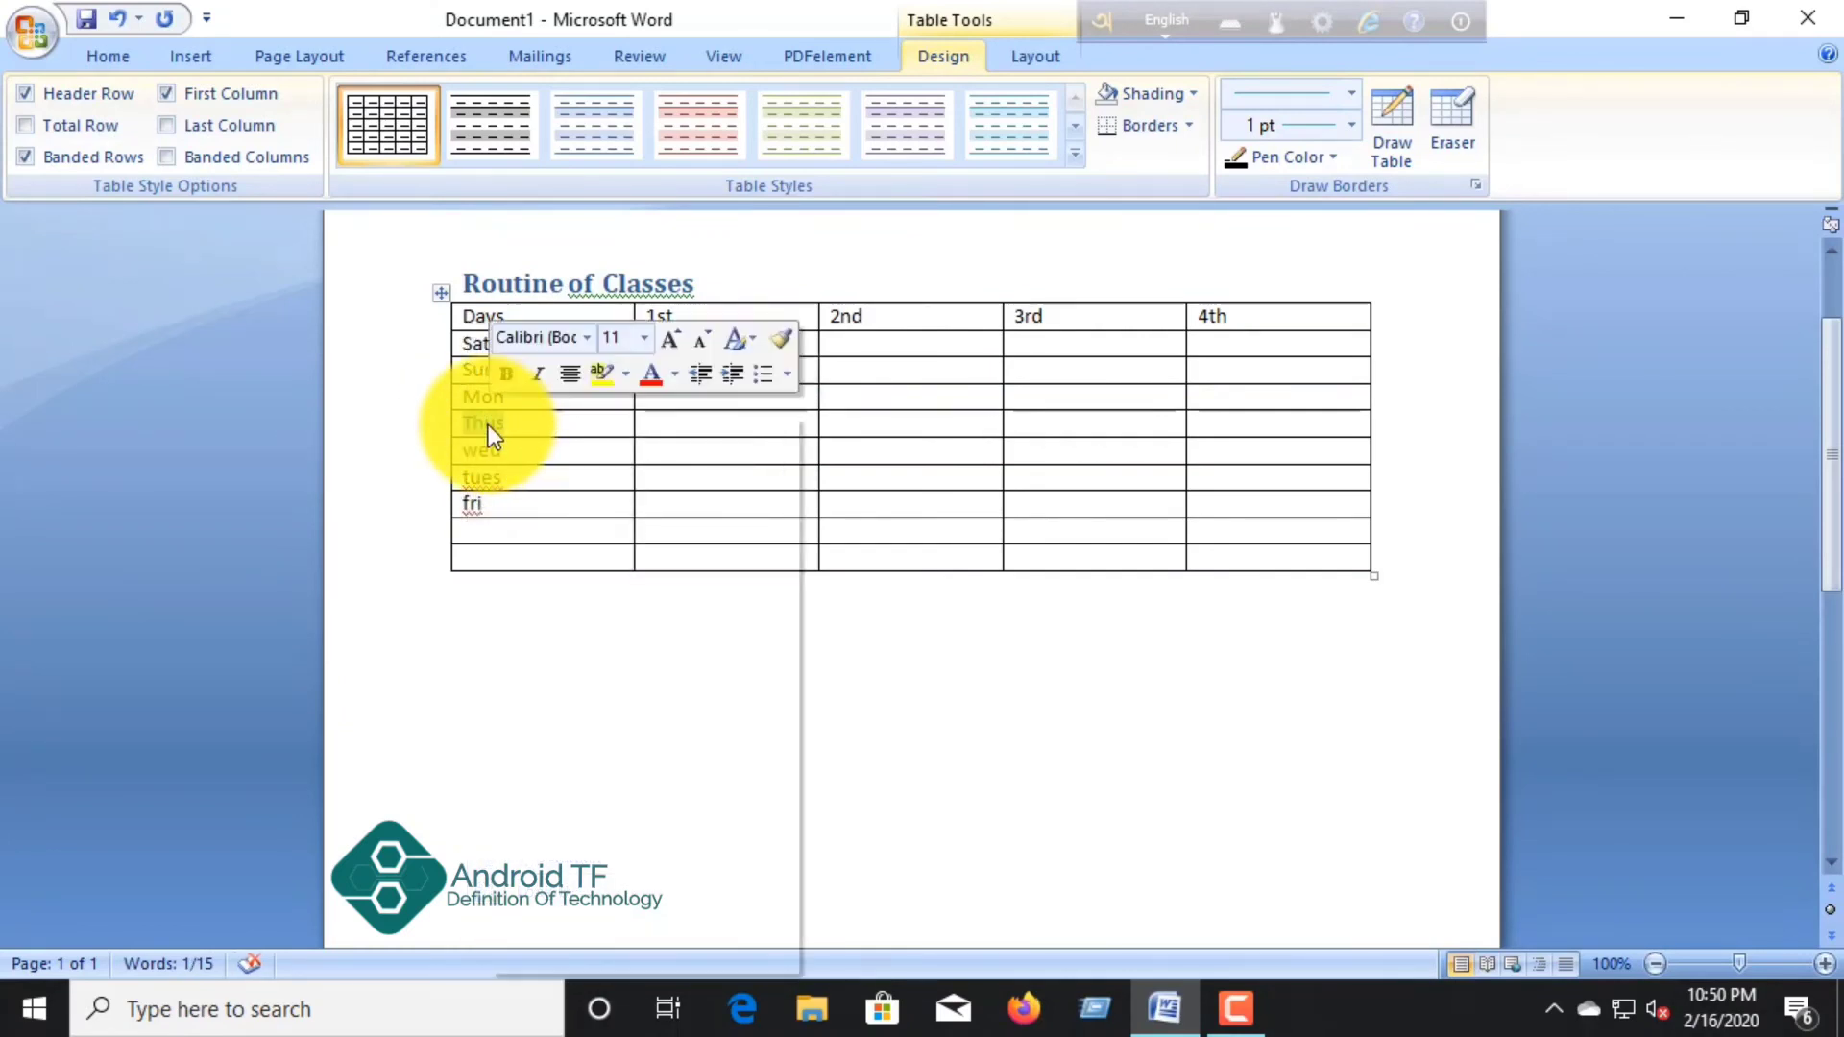
pyautogui.click(552, 471)
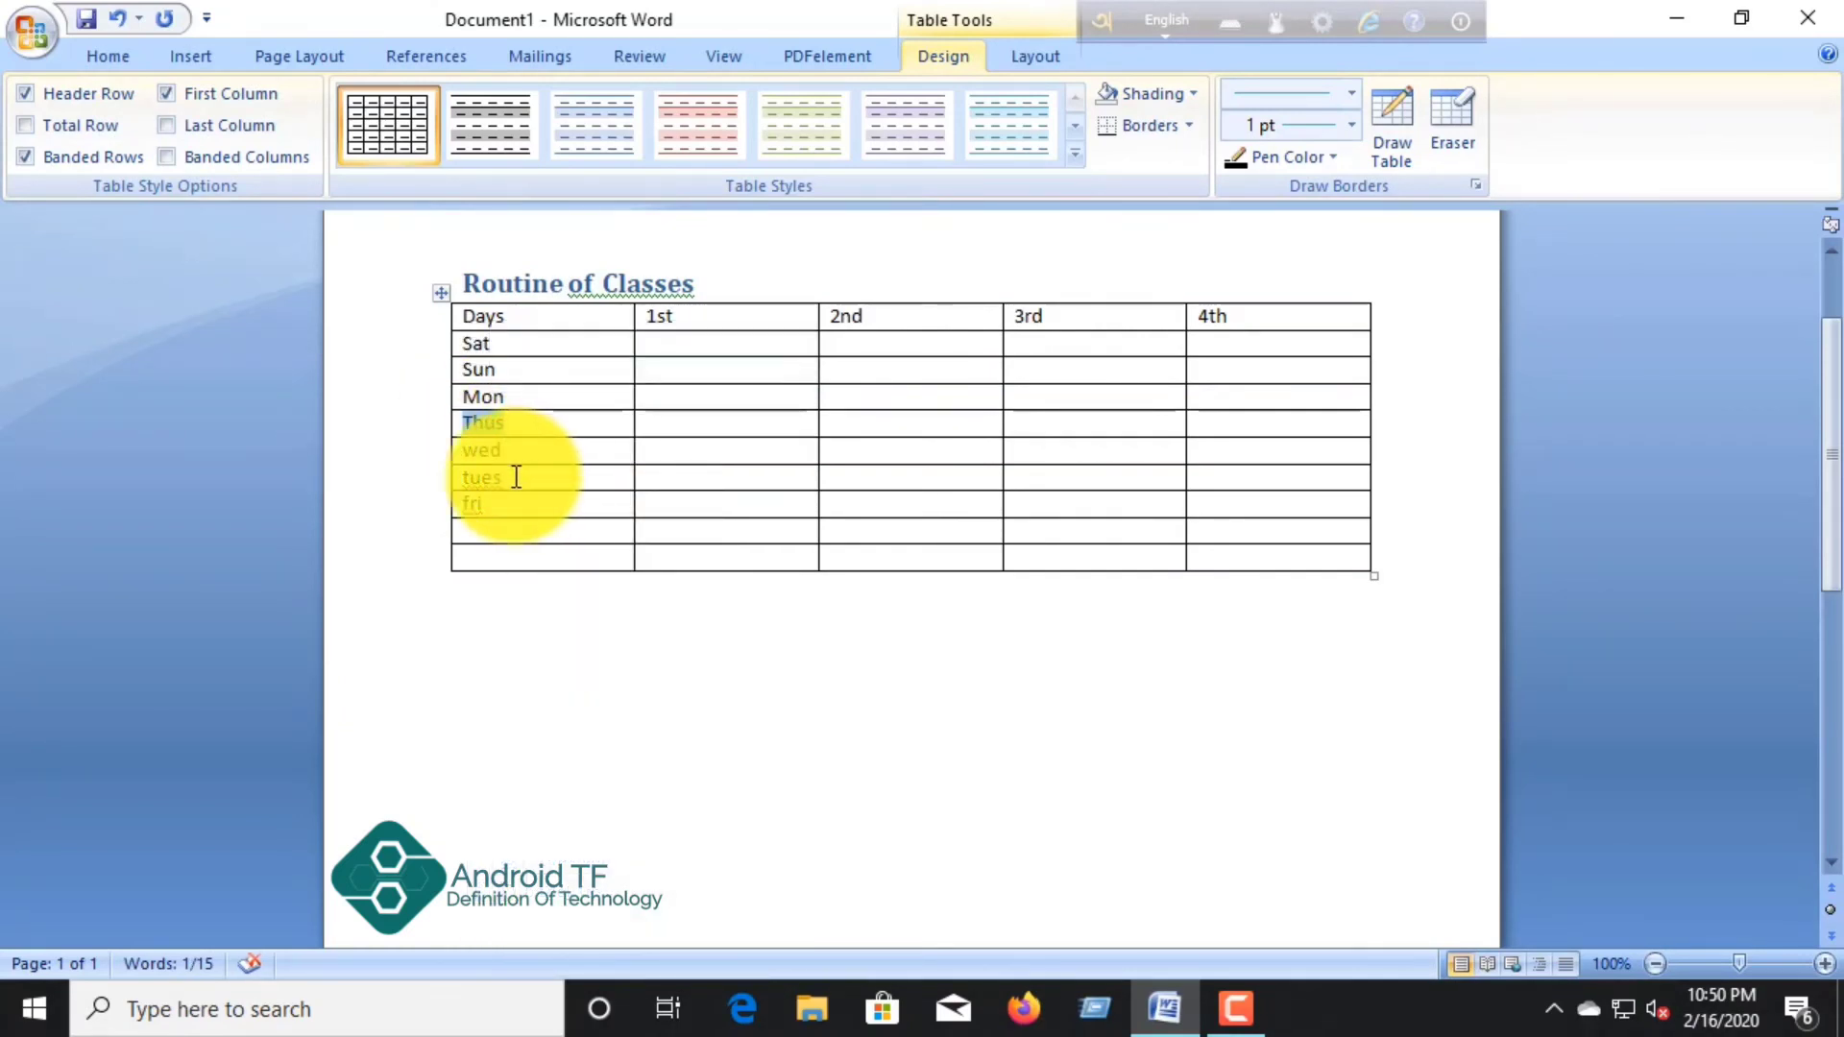
pyautogui.doubleClick(476, 478)
pyautogui.rightClick(481, 477)
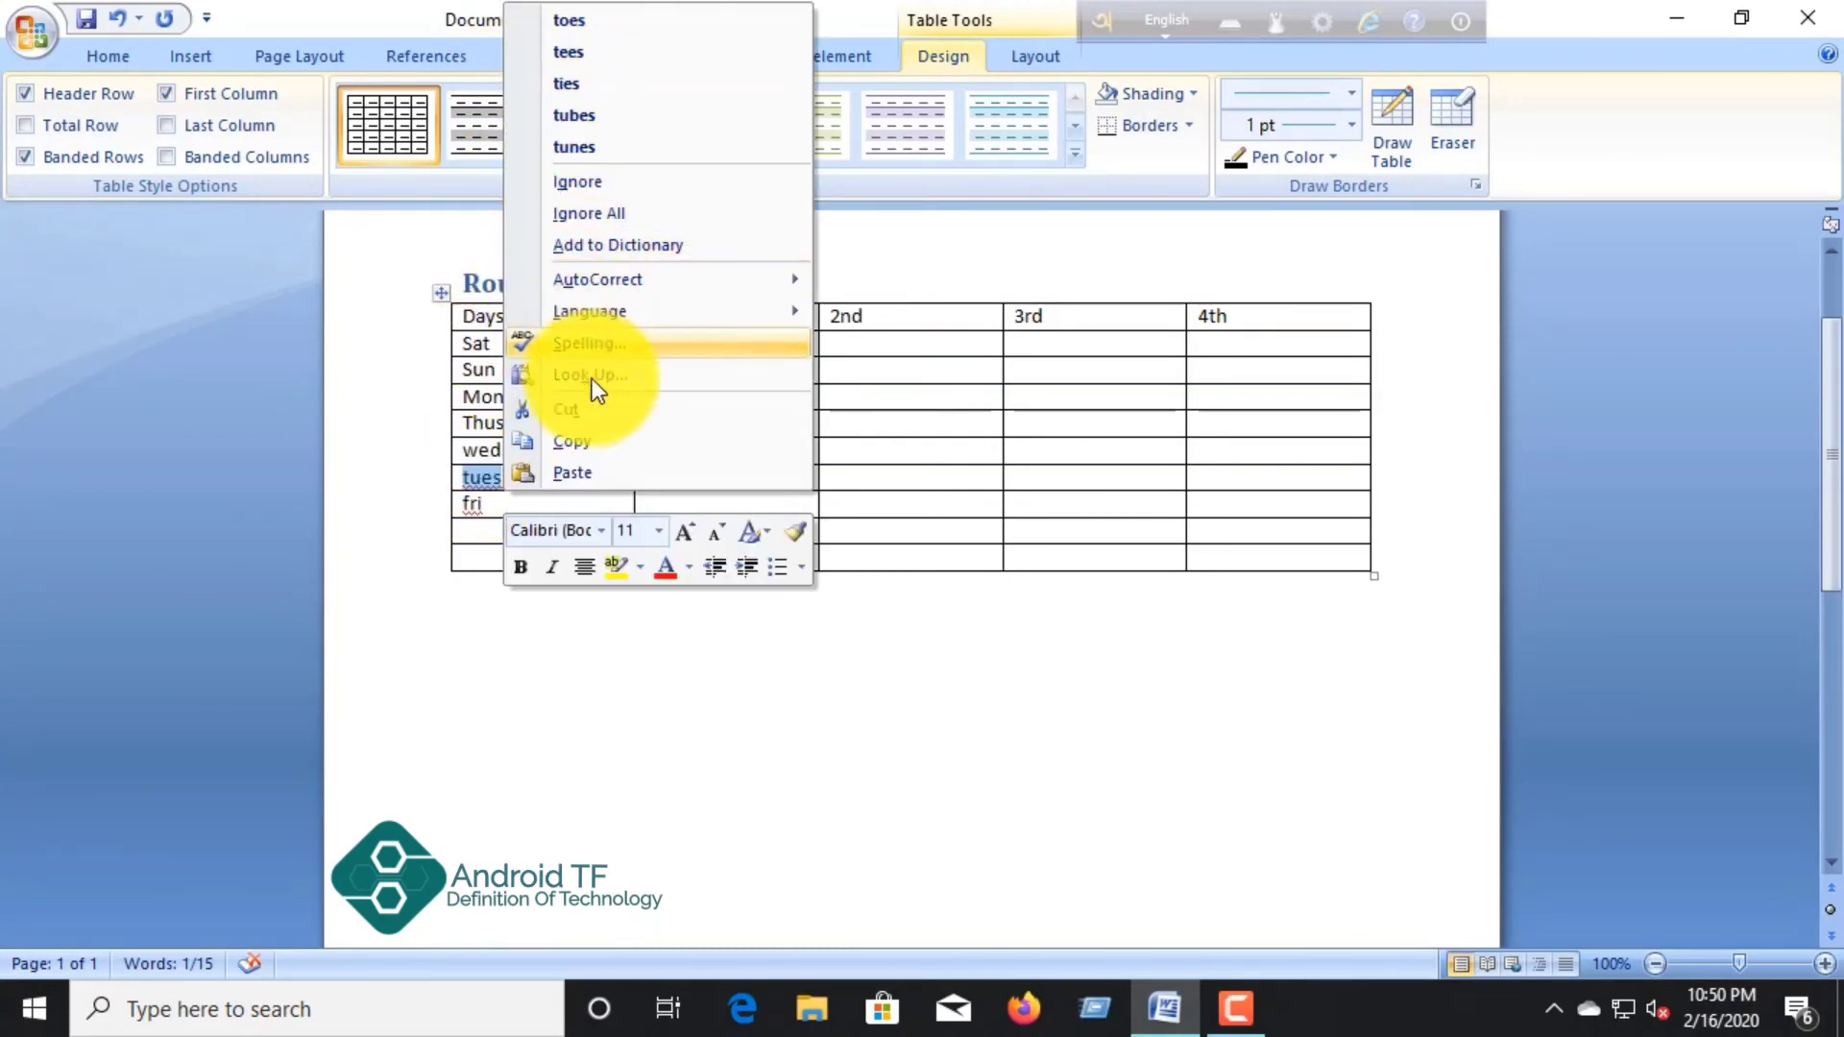
pyautogui.click(579, 471)
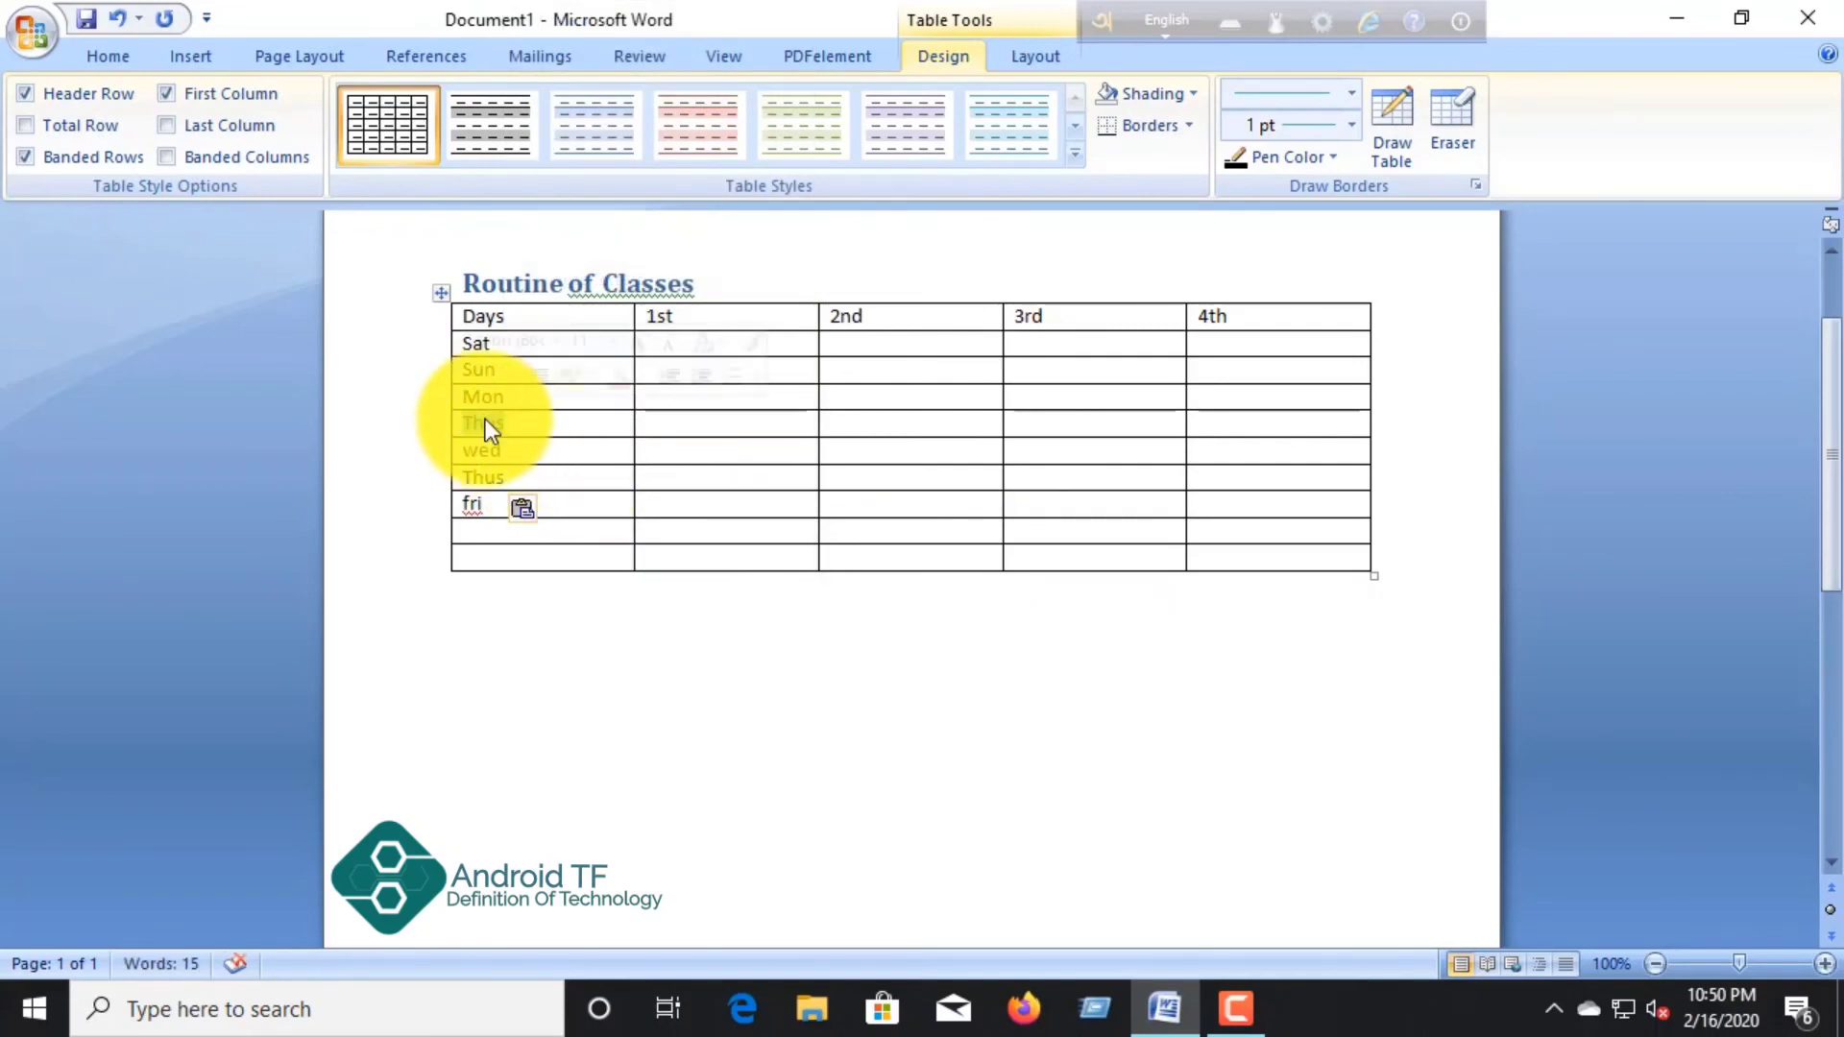
# Step: Cut the old Thus from the fifth row and type Tues in its place
pyautogui.rightClick(486, 423)
pyautogui.click(532, 433)
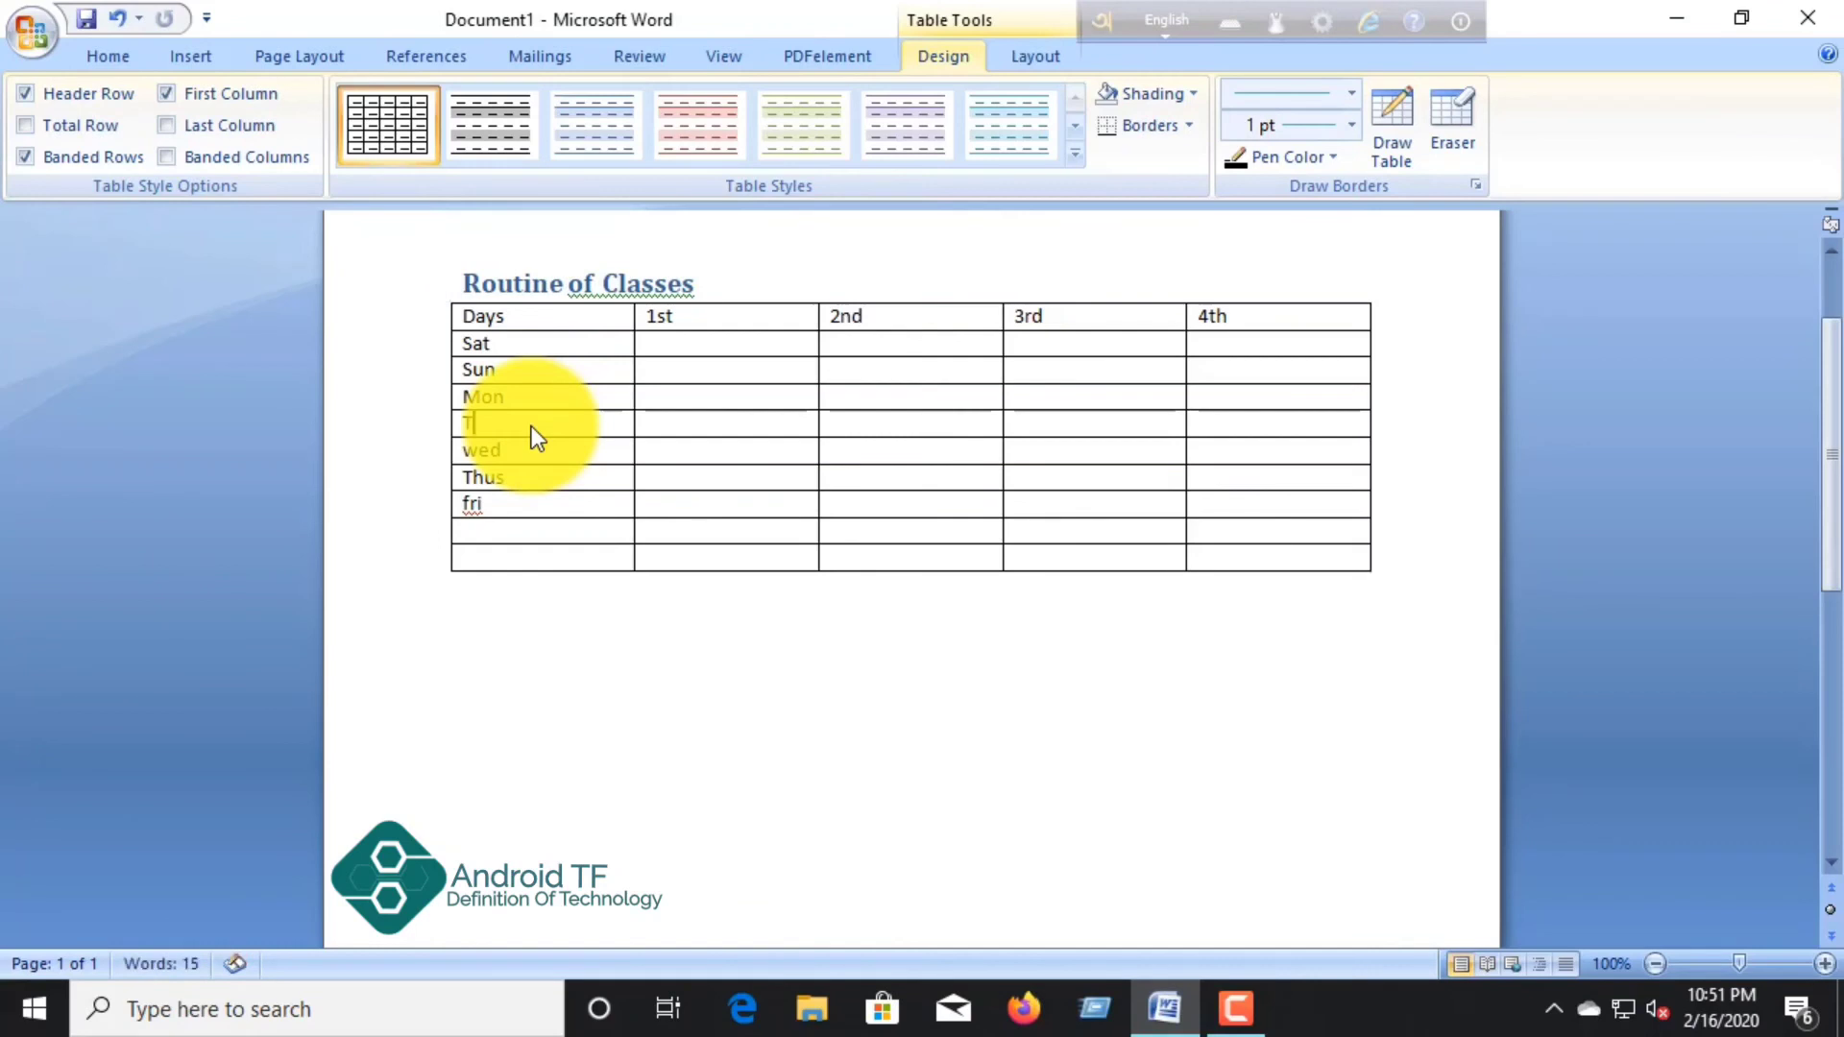
pyautogui.write('eas')
pyautogui.press('BackSpace')
pyautogui.write('s')
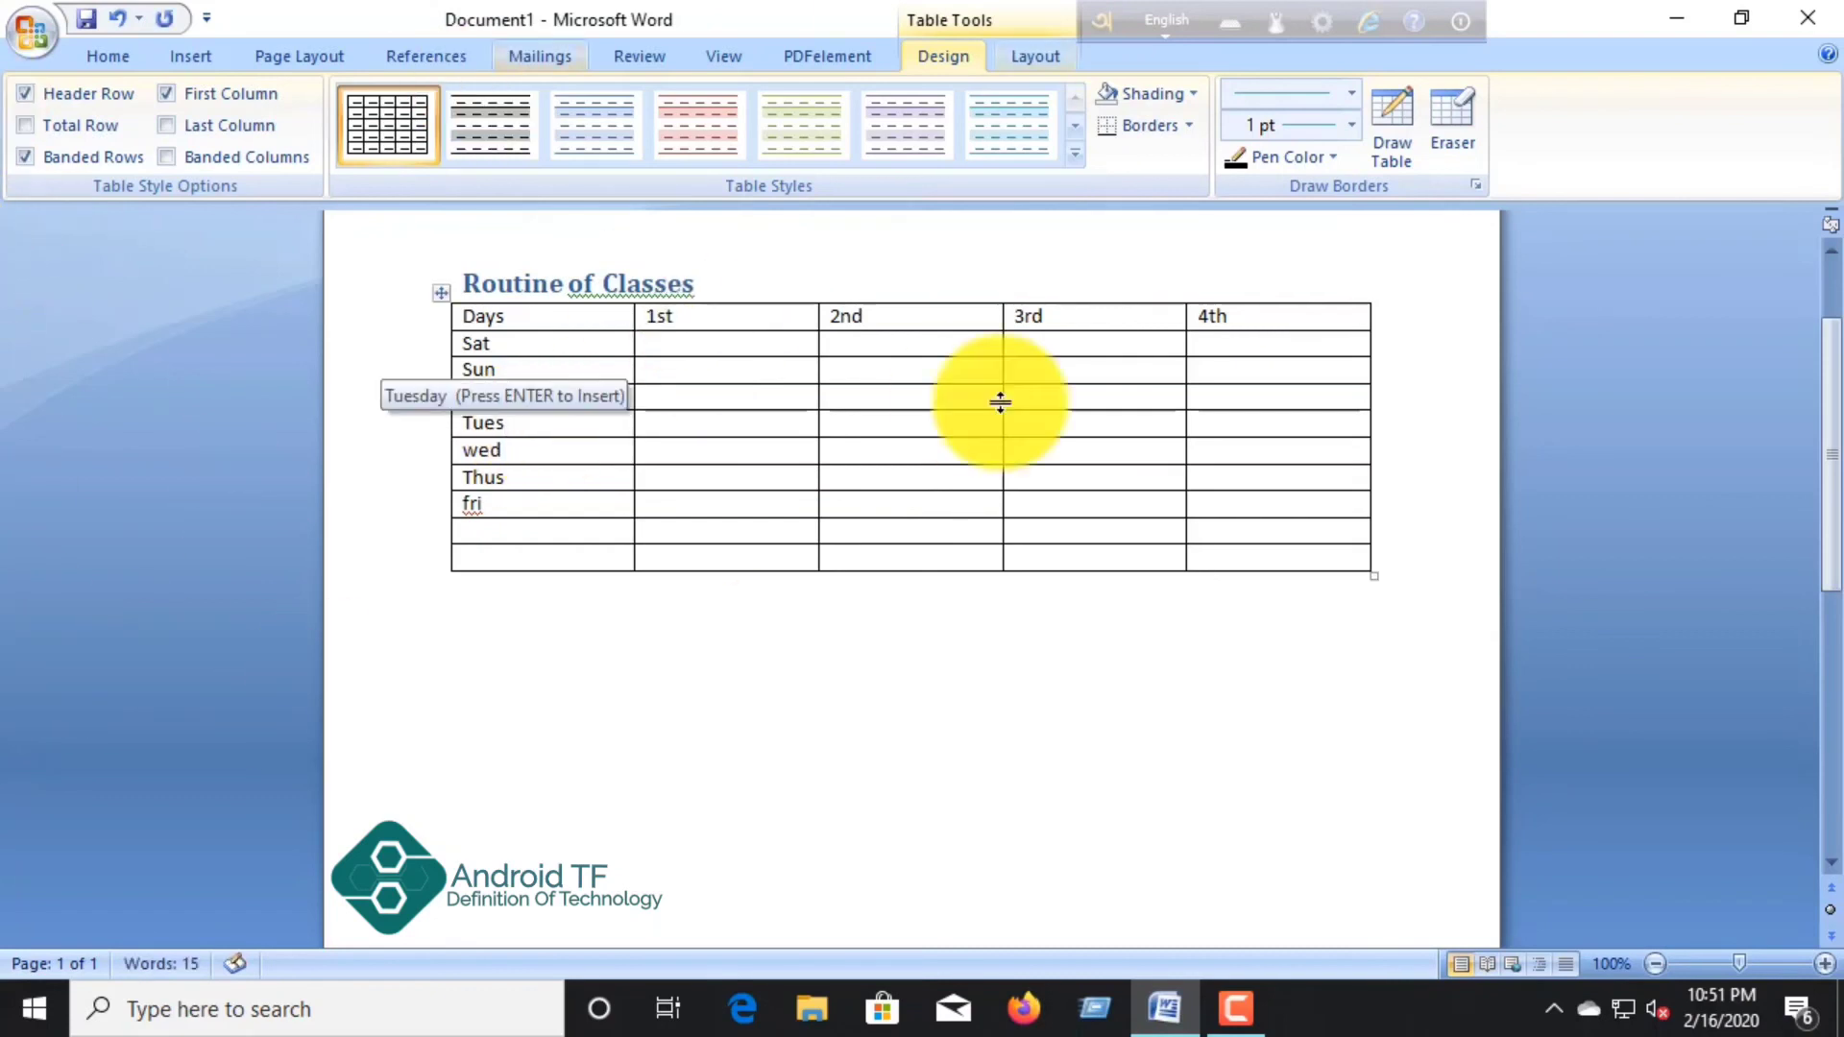
# Step: Apply the DO NOT COPY 2 watermark from the Page Layout Watermark gallery
pyautogui.click(309, 56)
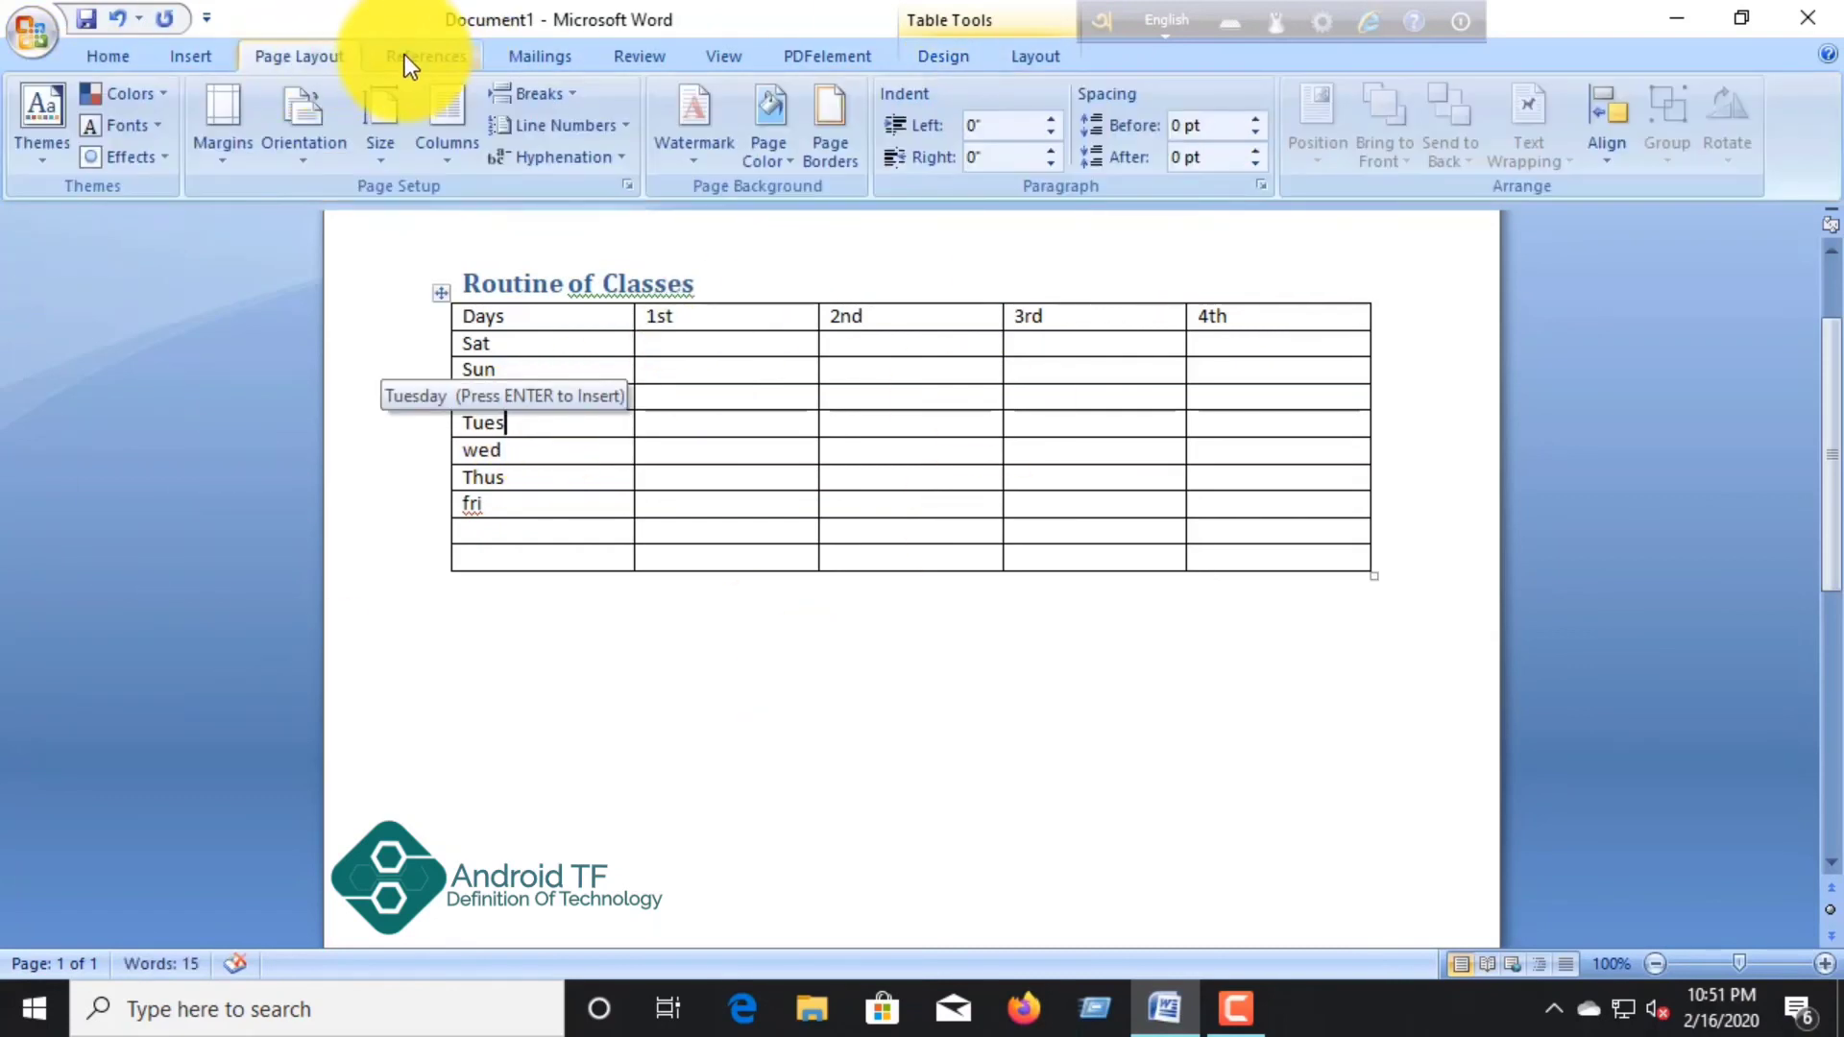
pyautogui.click(718, 152)
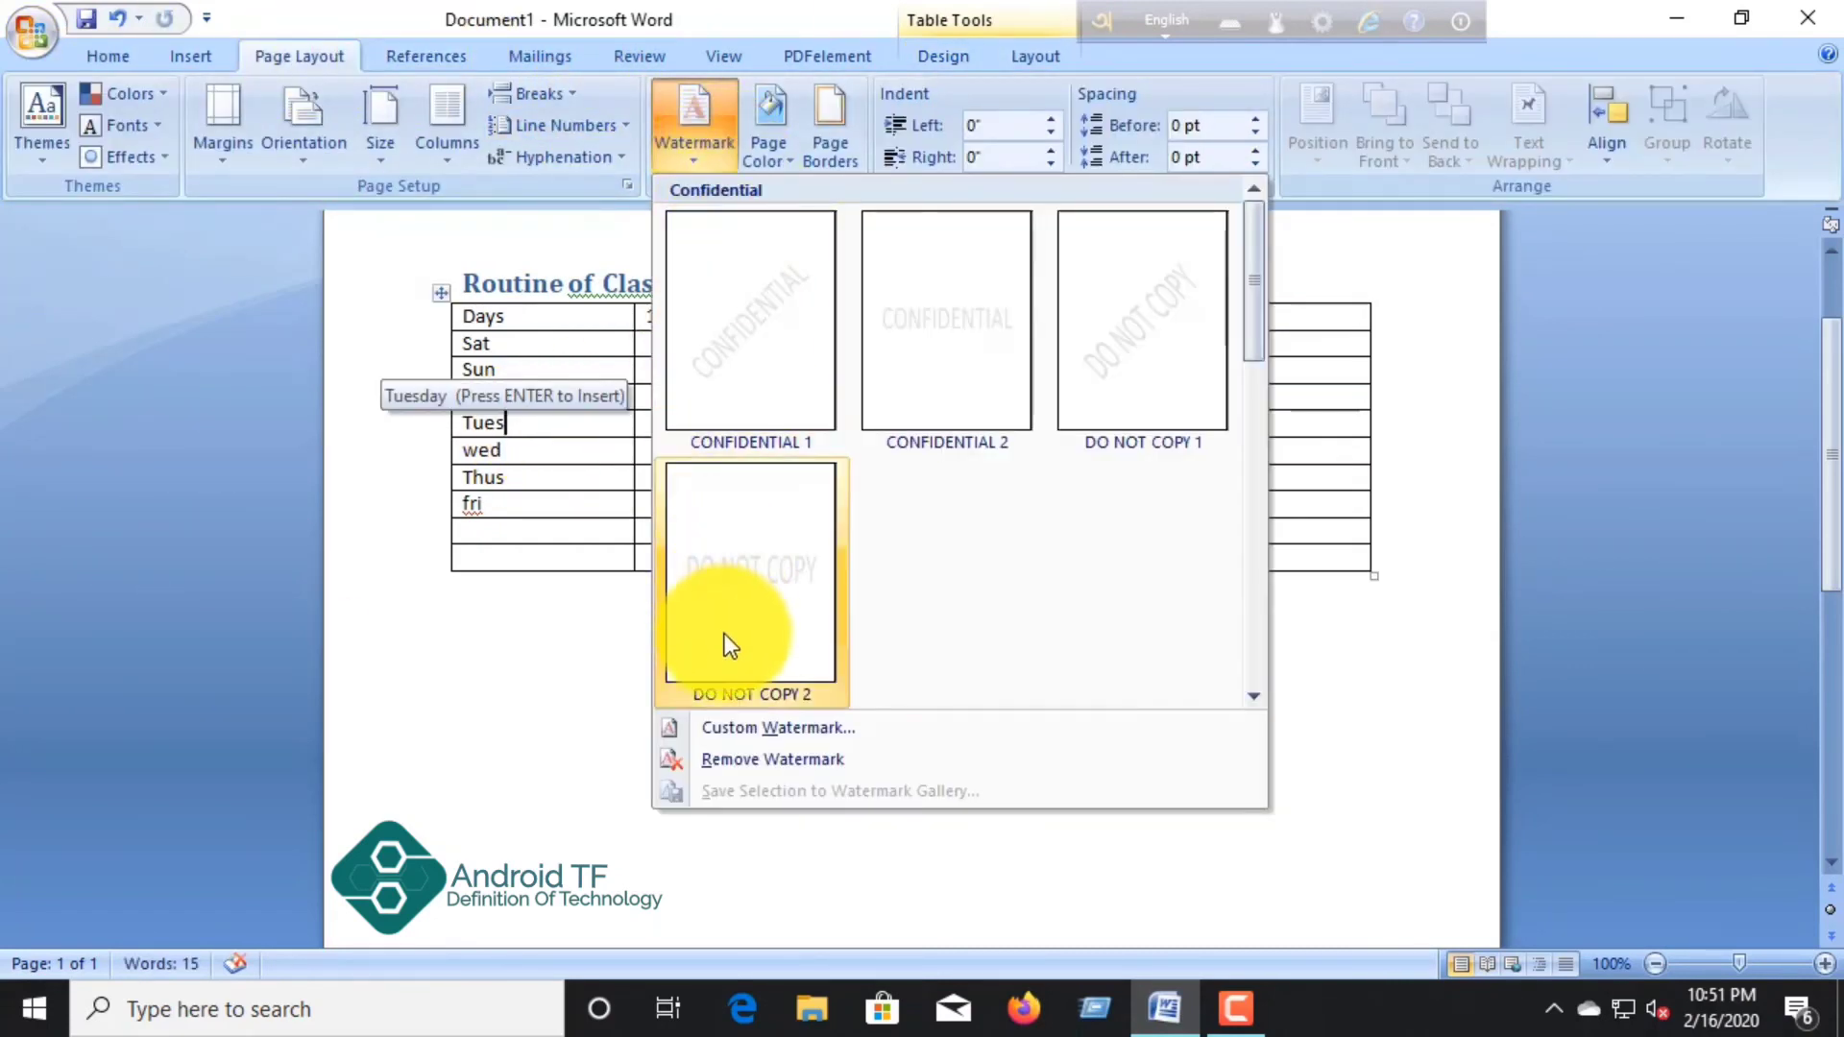
pyautogui.click(797, 590)
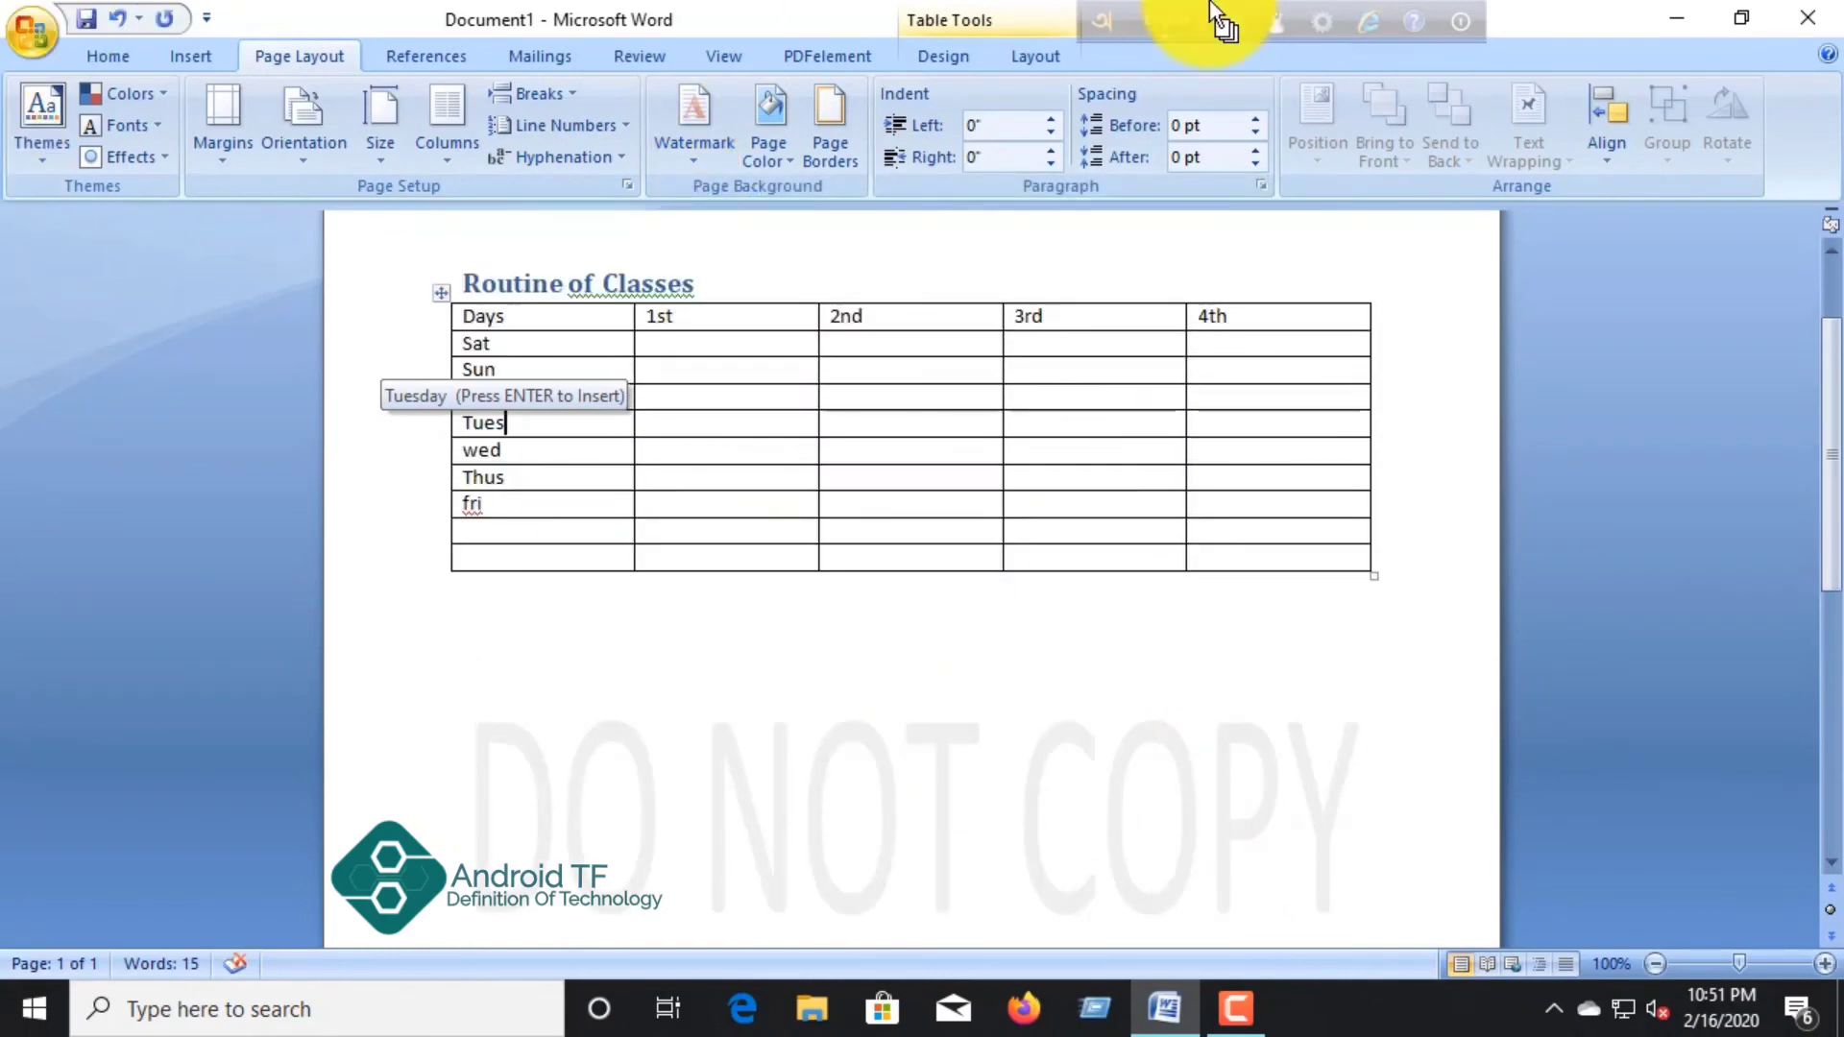
# Step: Look at the New Document window from the Office menu and cancel it
pyautogui.click(19, 38)
pyautogui.rightClick(17, 41)
pyautogui.click(18, 35)
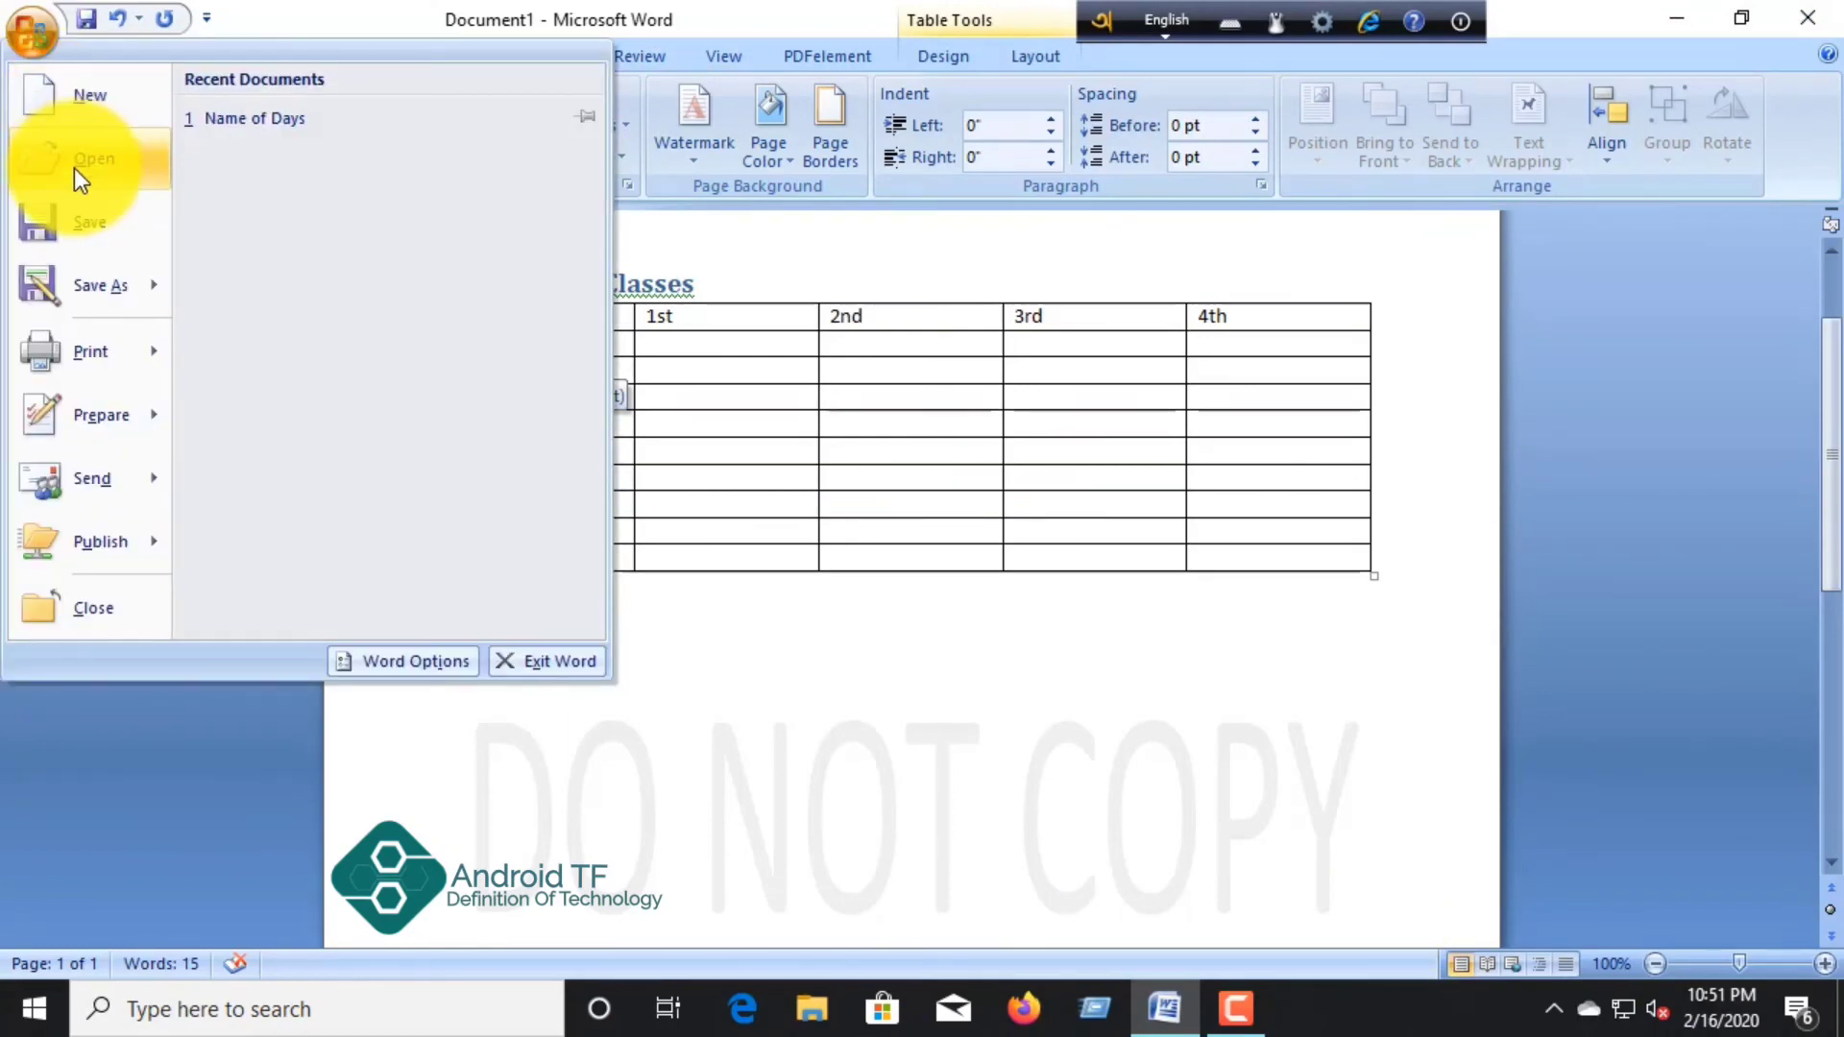
pyautogui.click(71, 112)
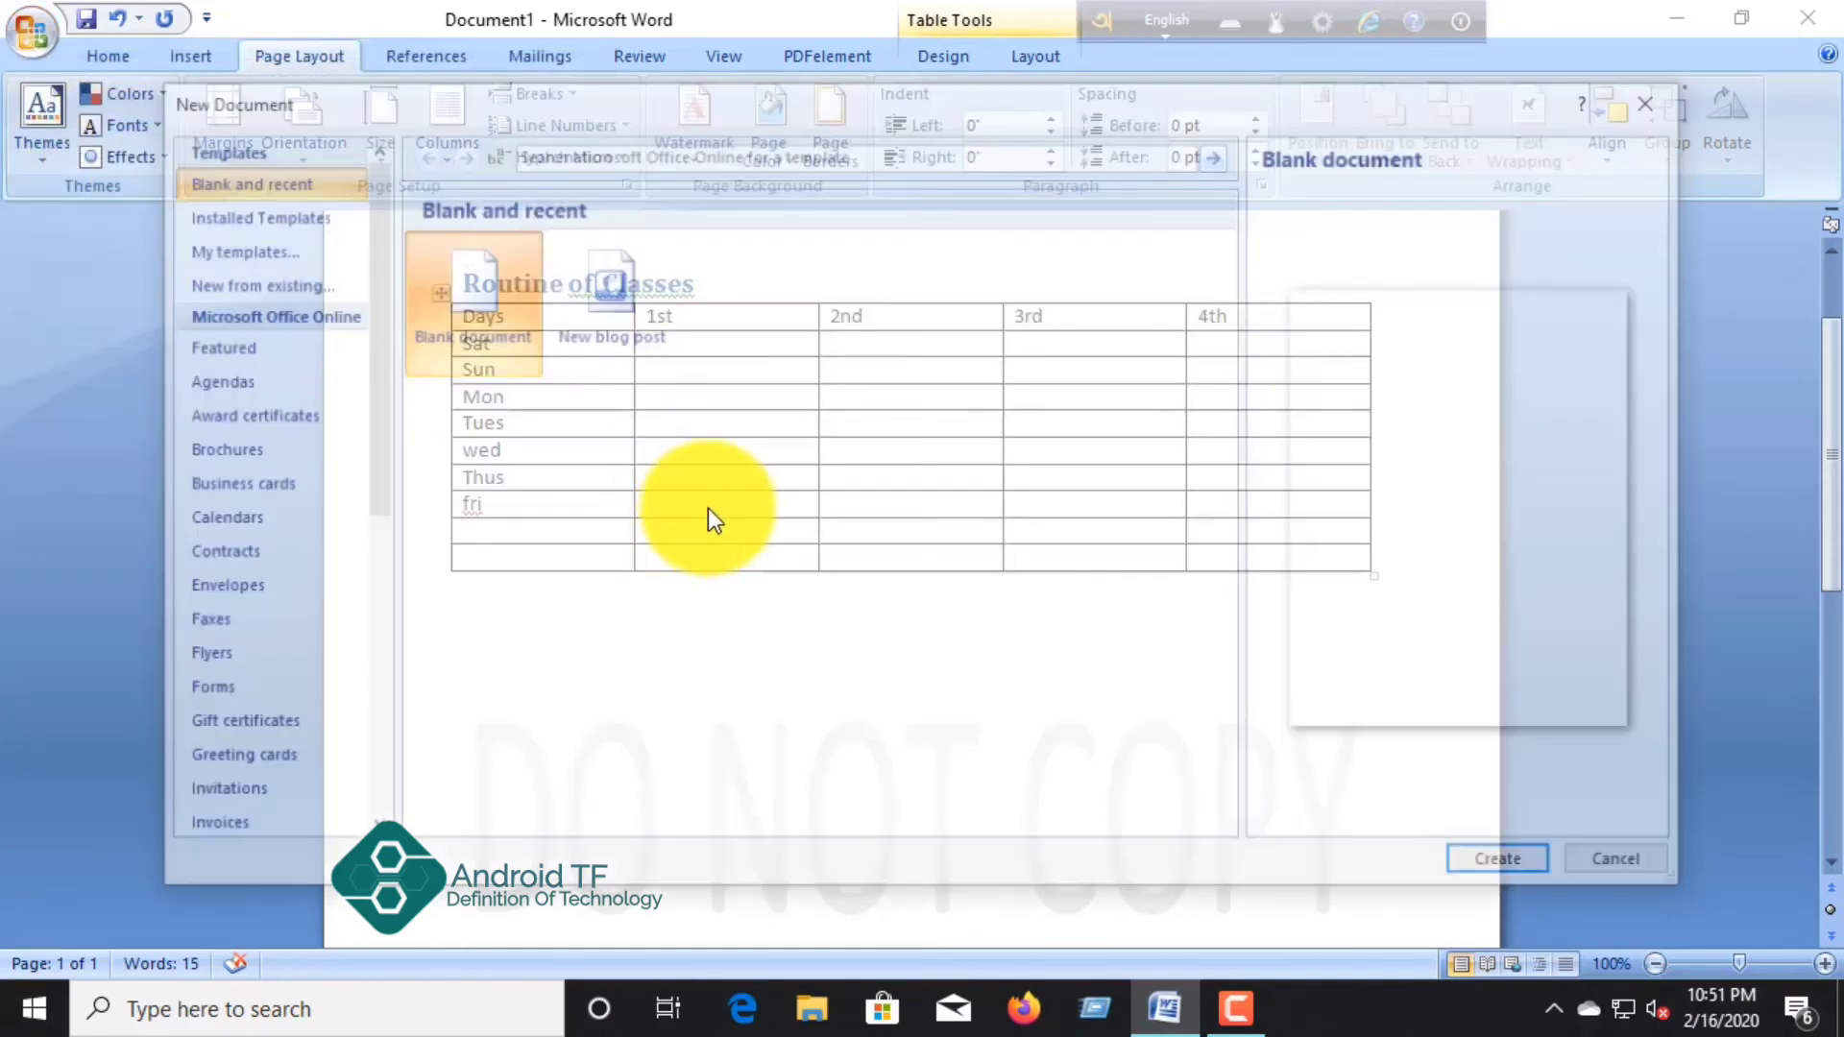
pyautogui.click(1659, 97)
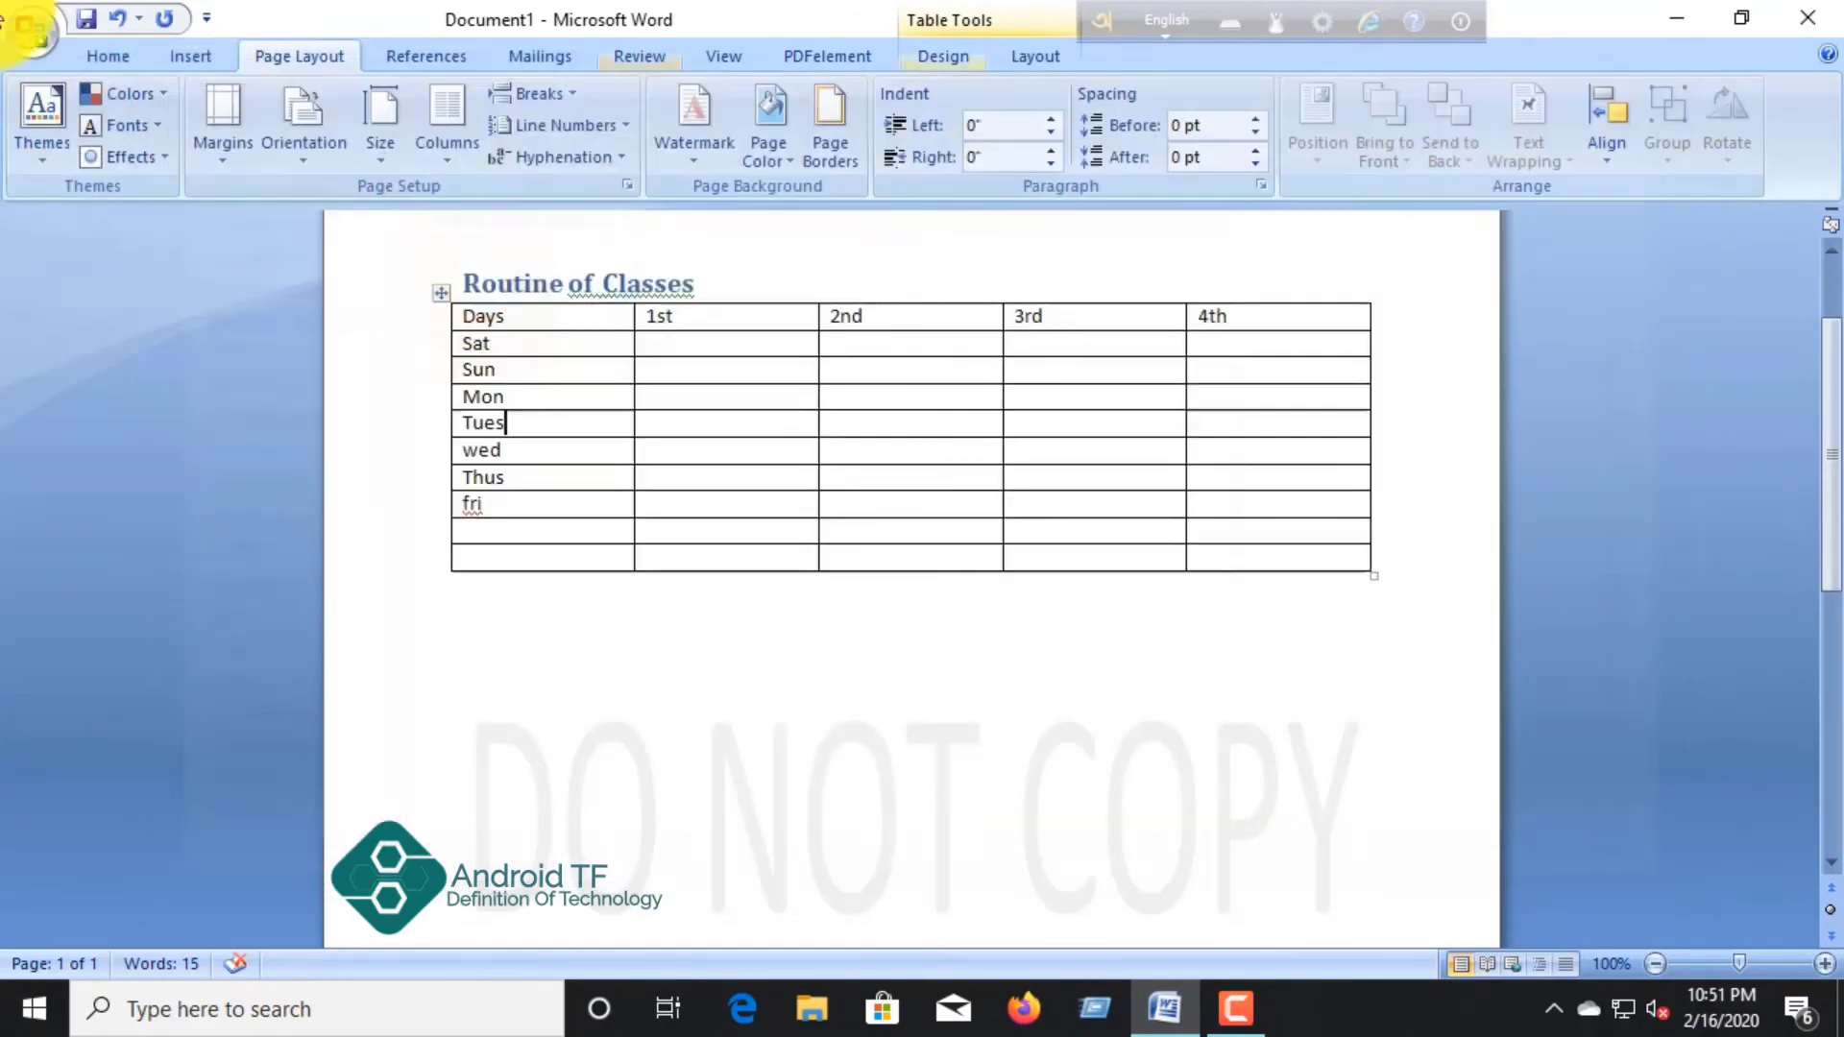
# Step: Look at the Open dialog, cancel it, and bring the Office menu back up
pyautogui.click(28, 34)
pyautogui.click(81, 156)
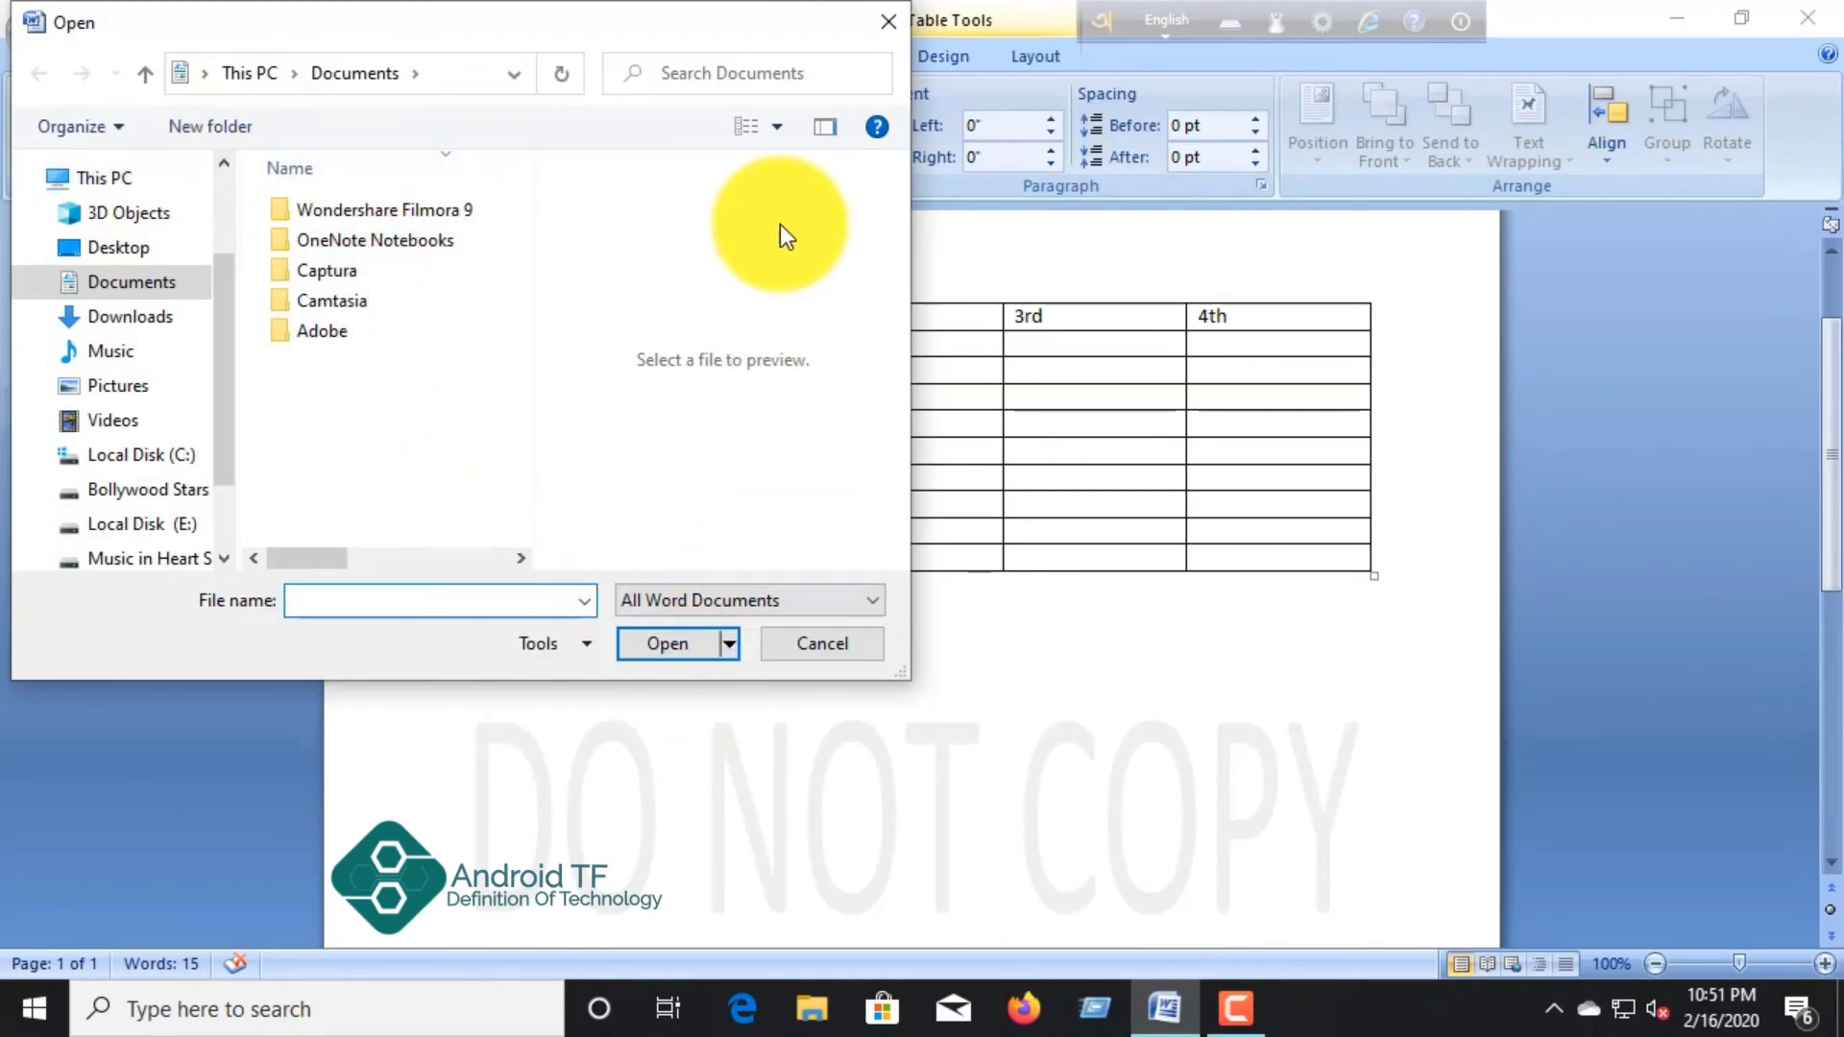
pyautogui.click(888, 27)
pyautogui.rightClick(36, 30)
pyautogui.click(31, 33)
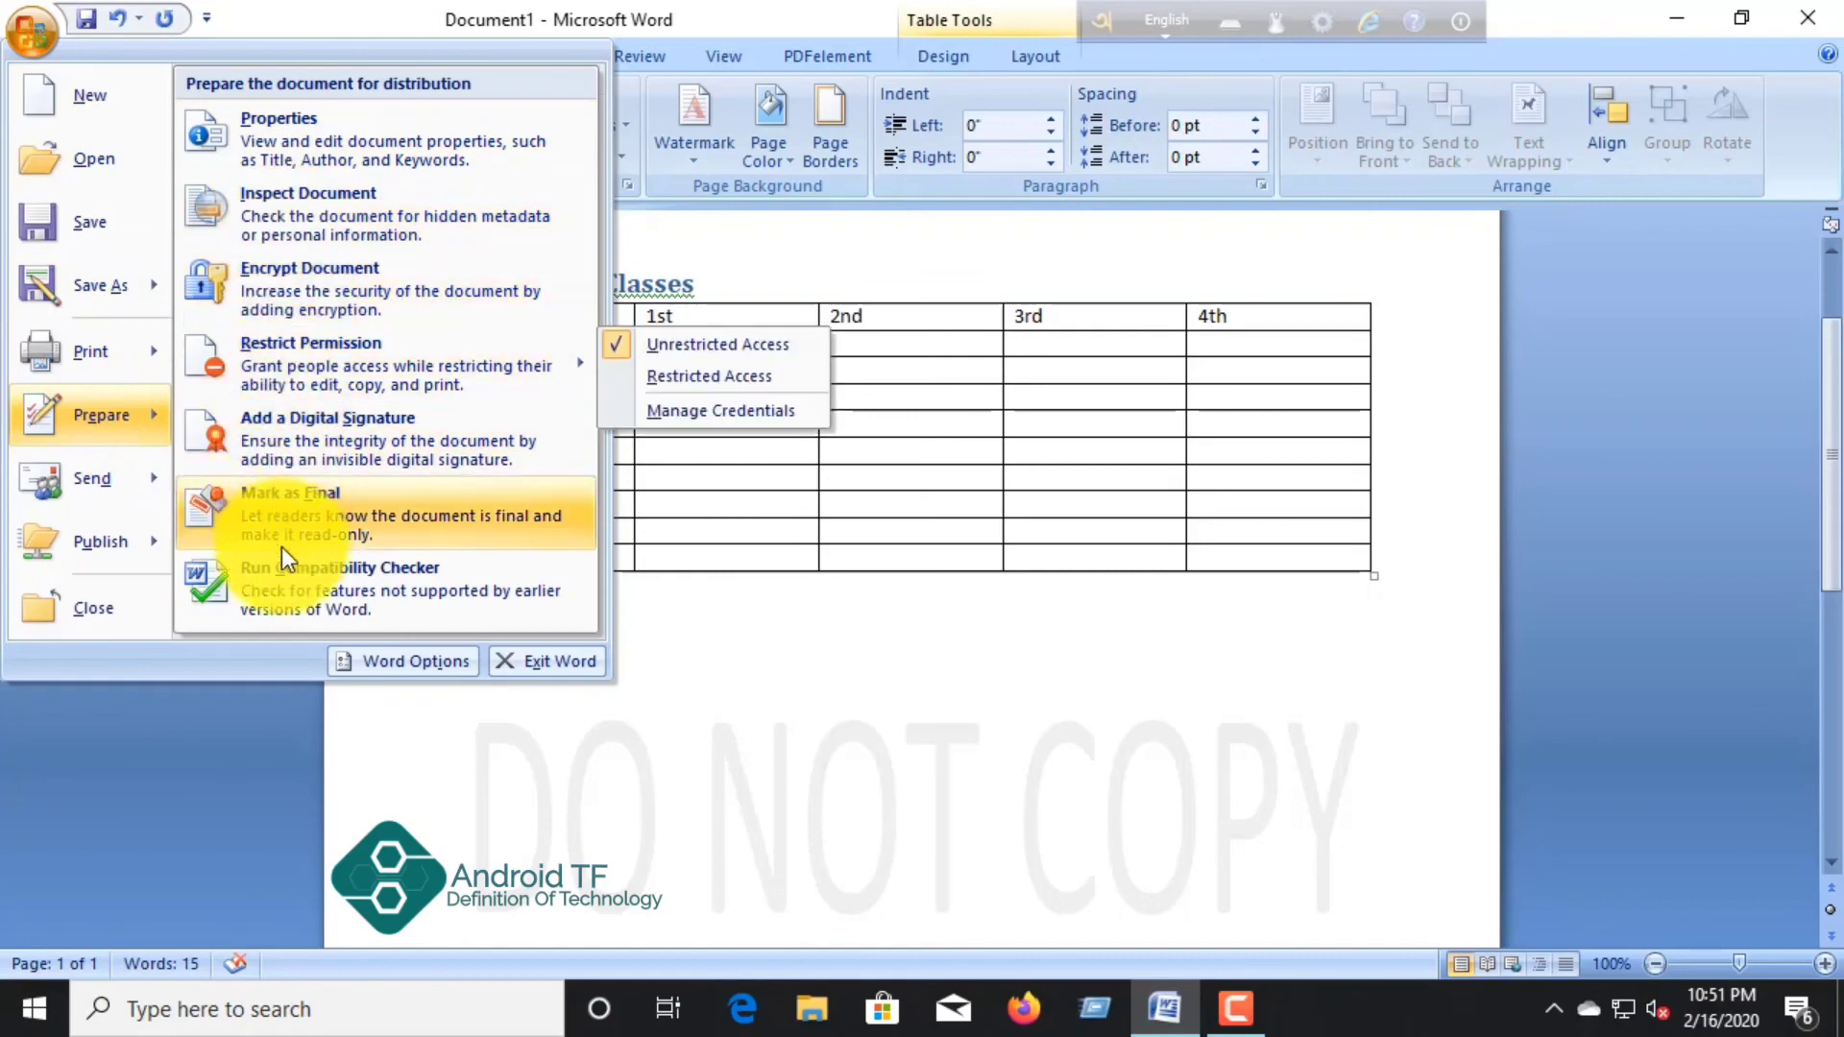
pyautogui.moveTo(100, 542)
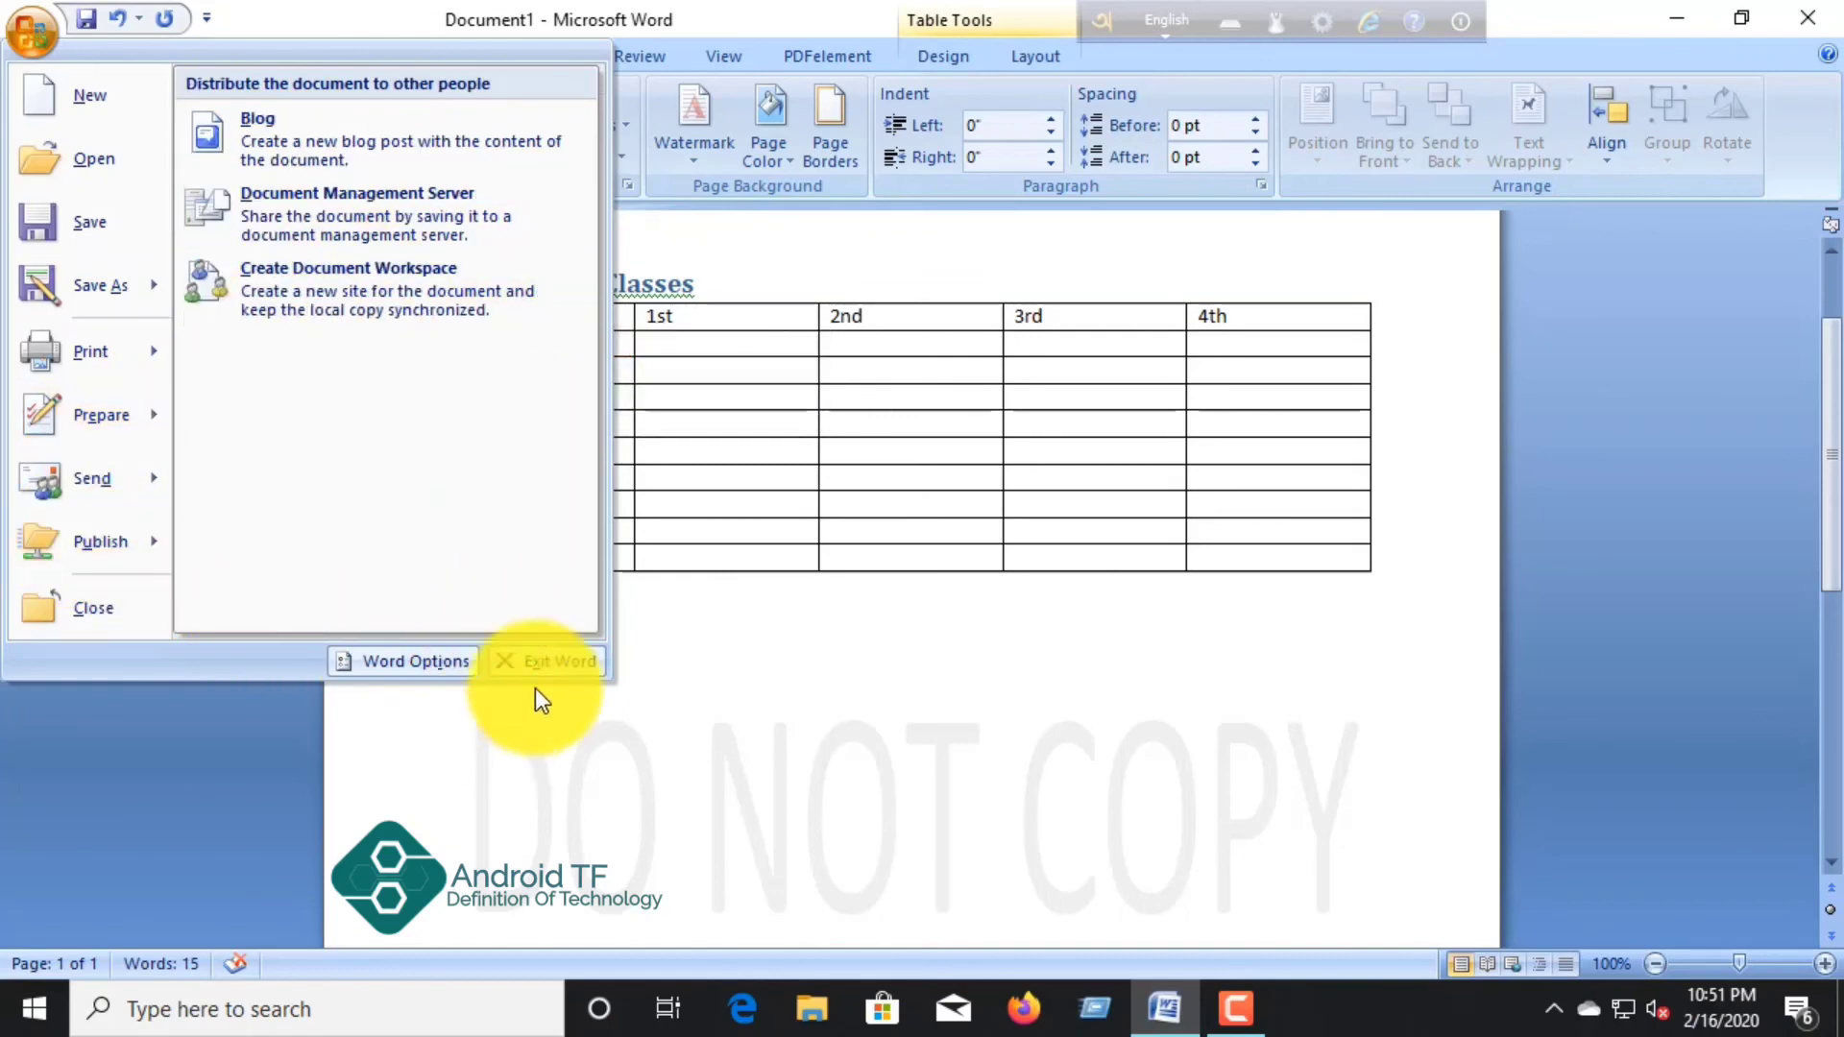
# Step: Exit Word and choose No to discard the unsaved Document1 changes
pyautogui.click(534, 660)
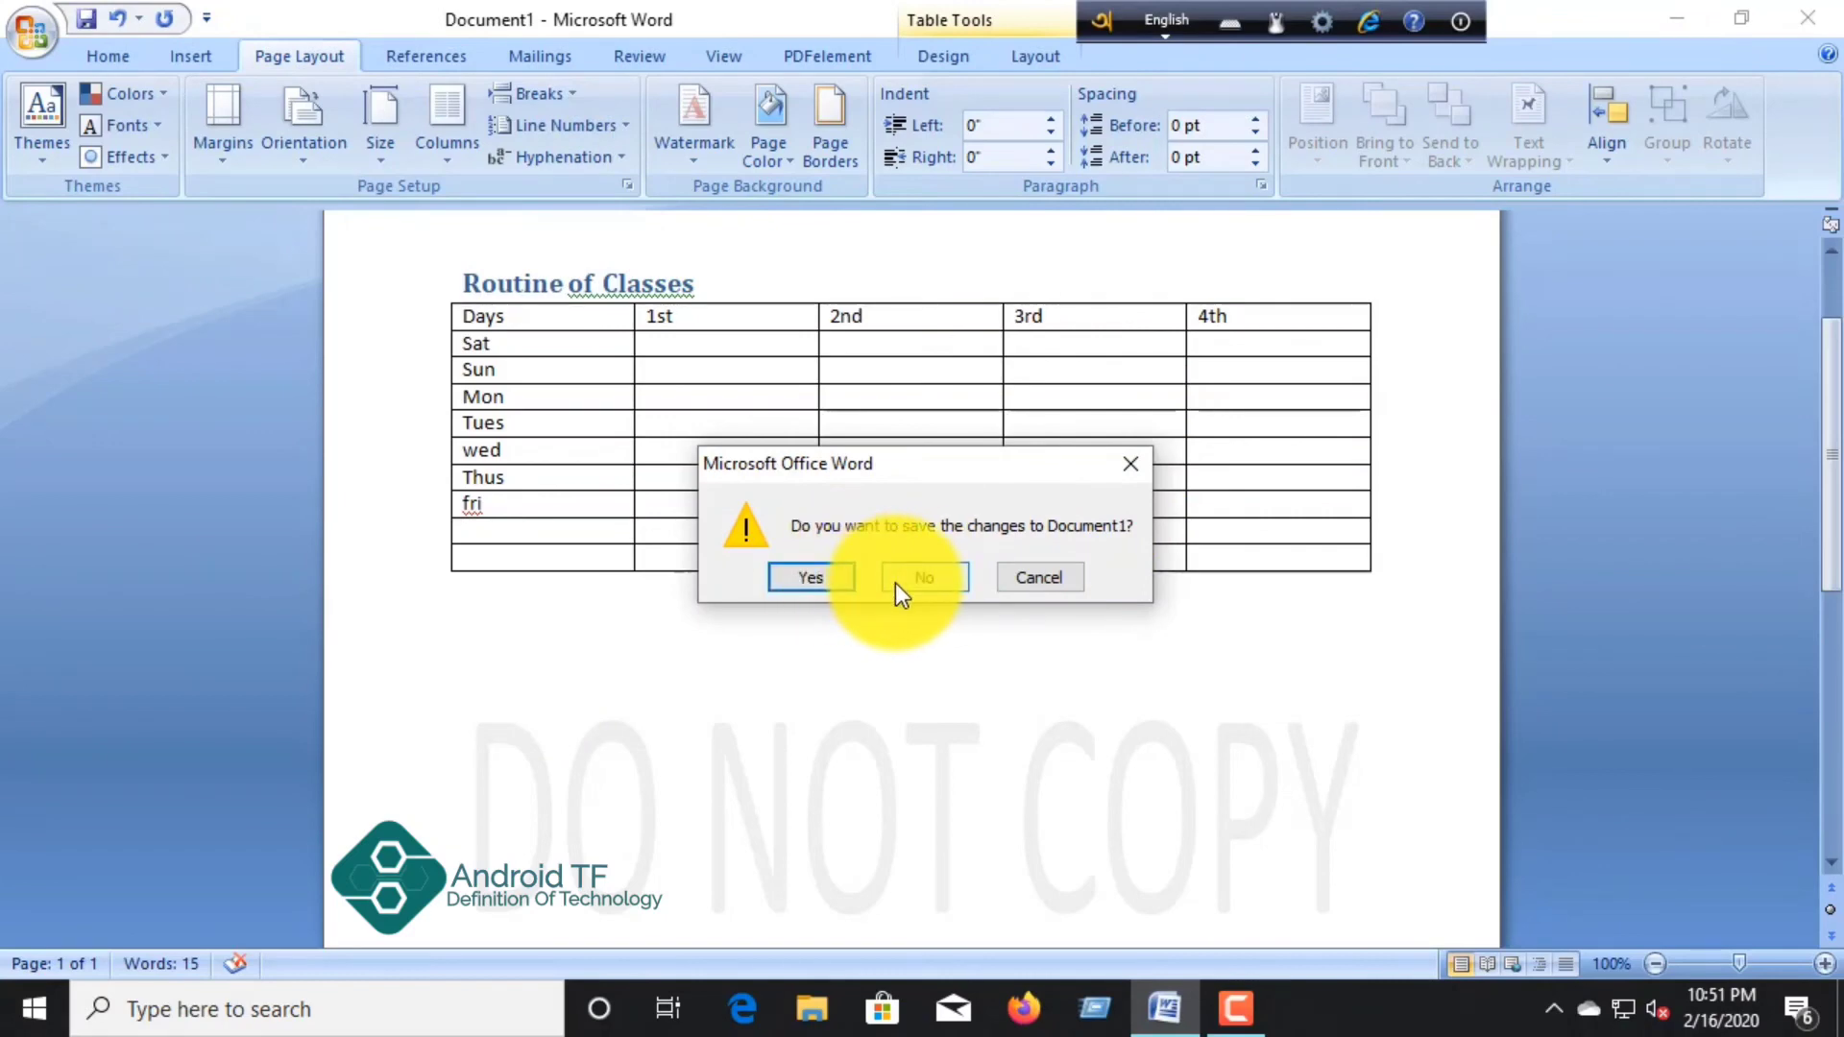
pyautogui.click(895, 582)
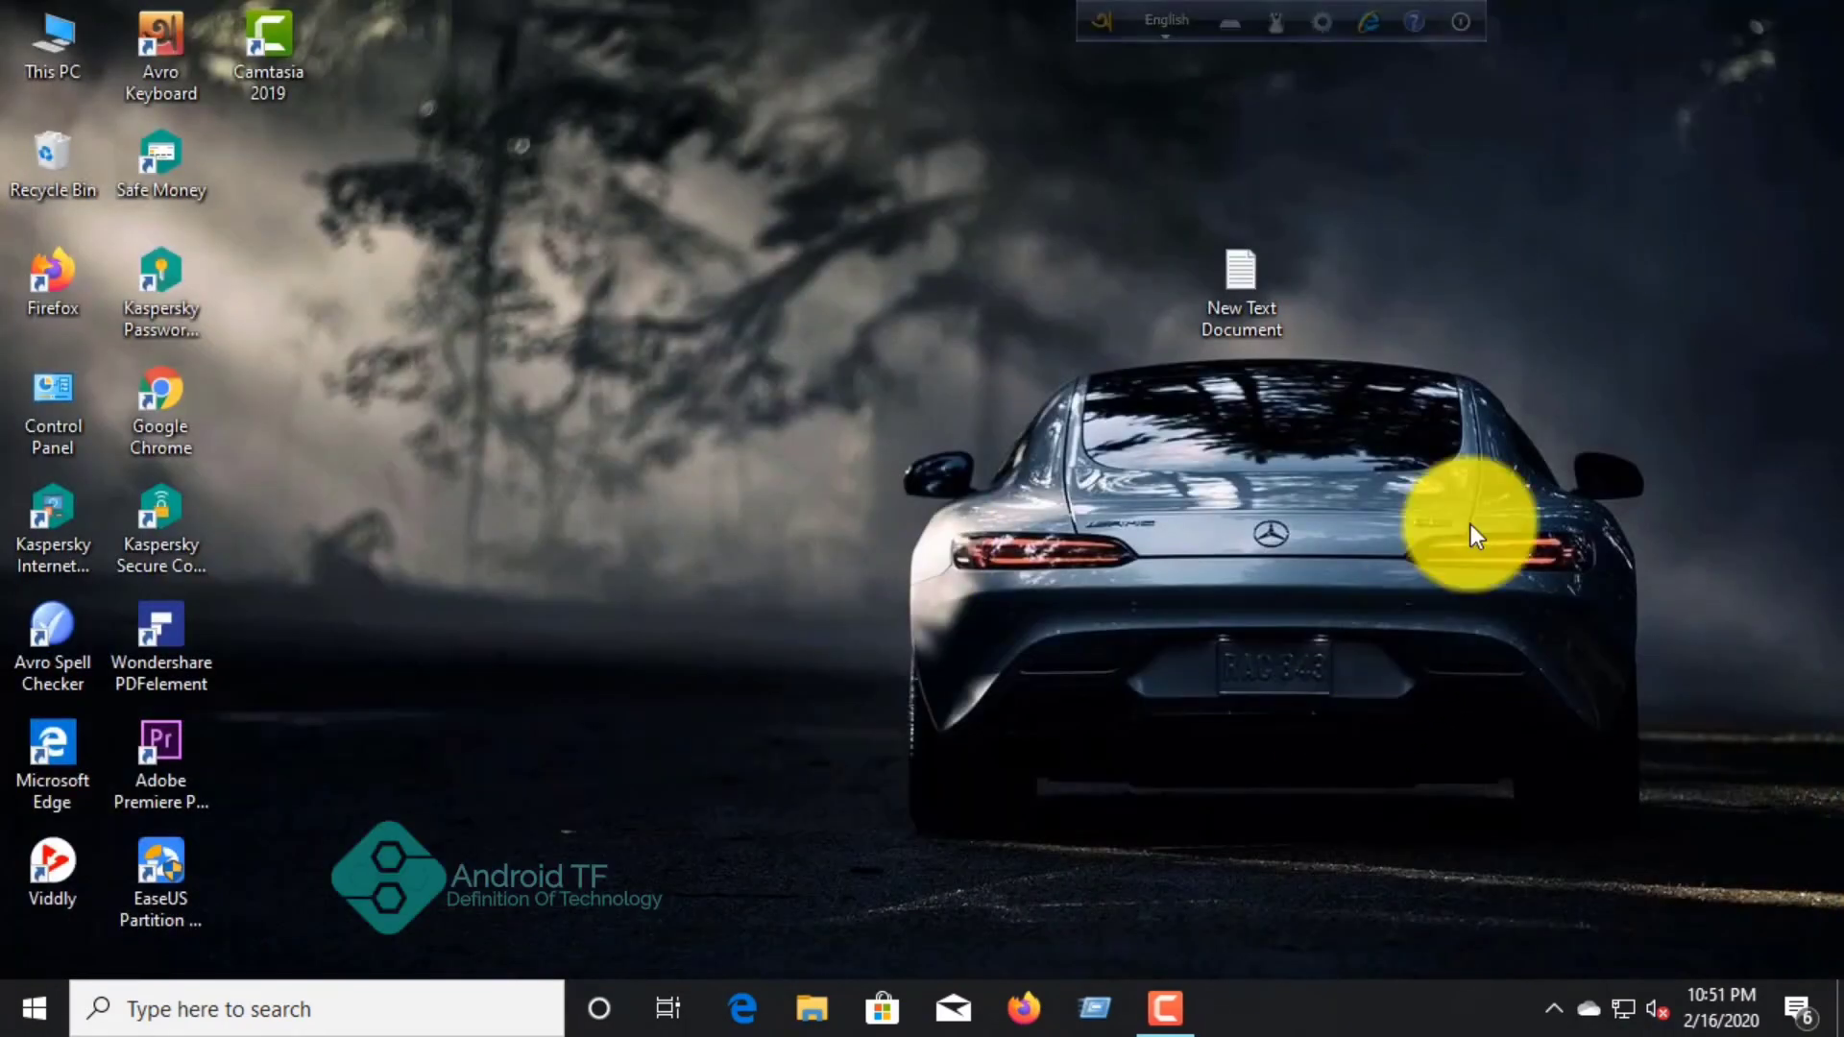